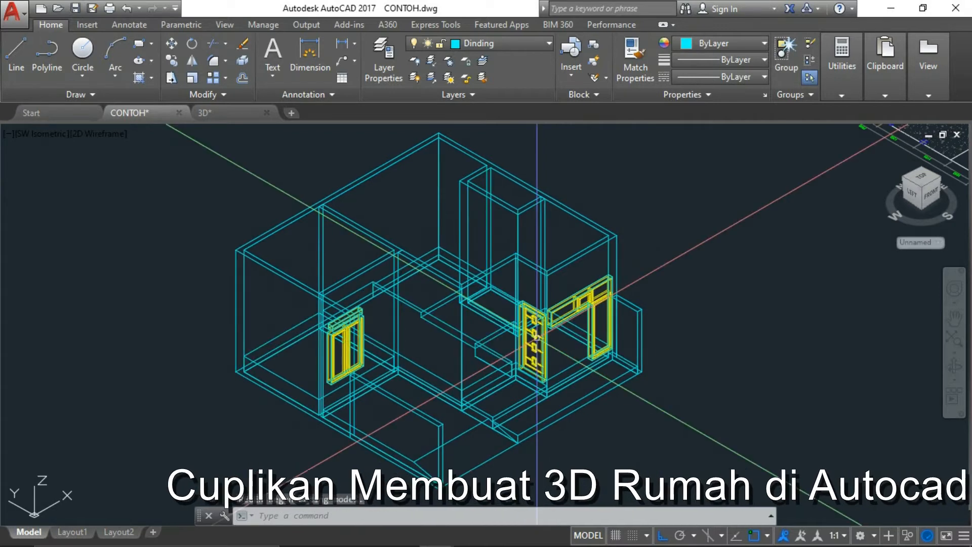
Subtract the door and window opening solids from the house's wall solid
type("SU")
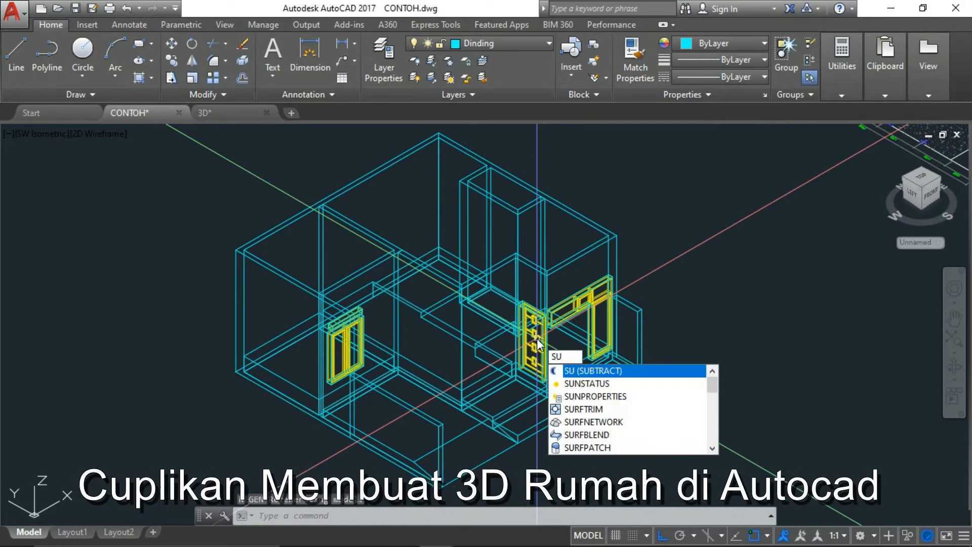
key("Return")
left_click(566, 265)
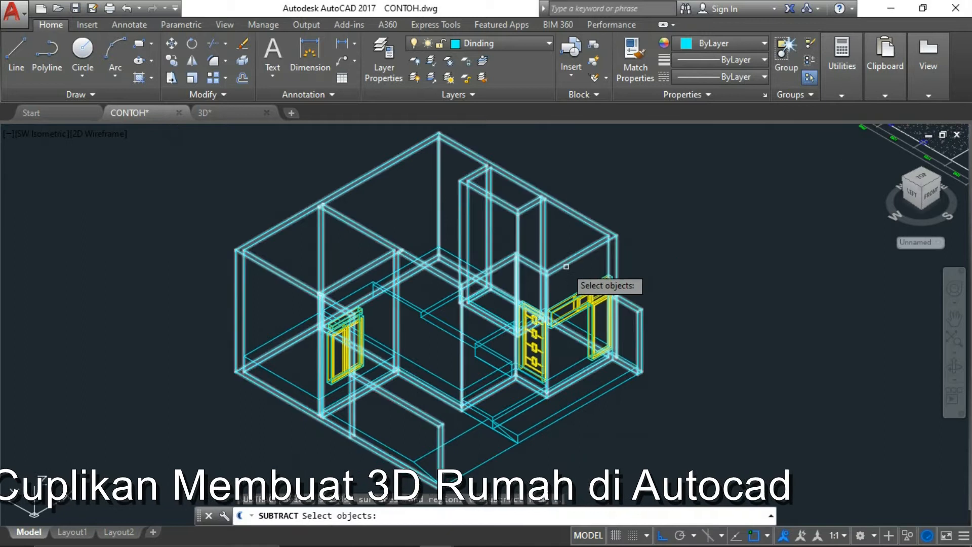
key("Return")
scroll(585, 342, "up", 6)
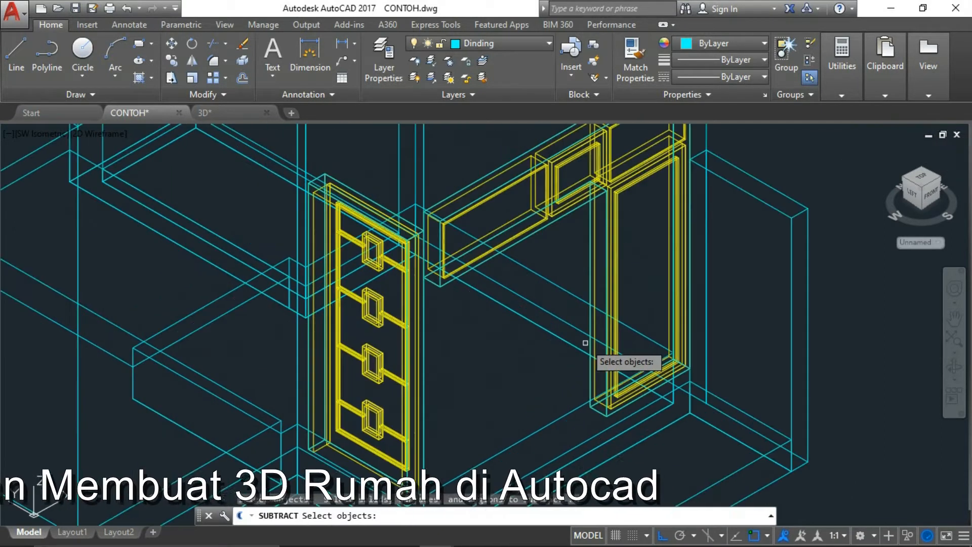
left_click(581, 206)
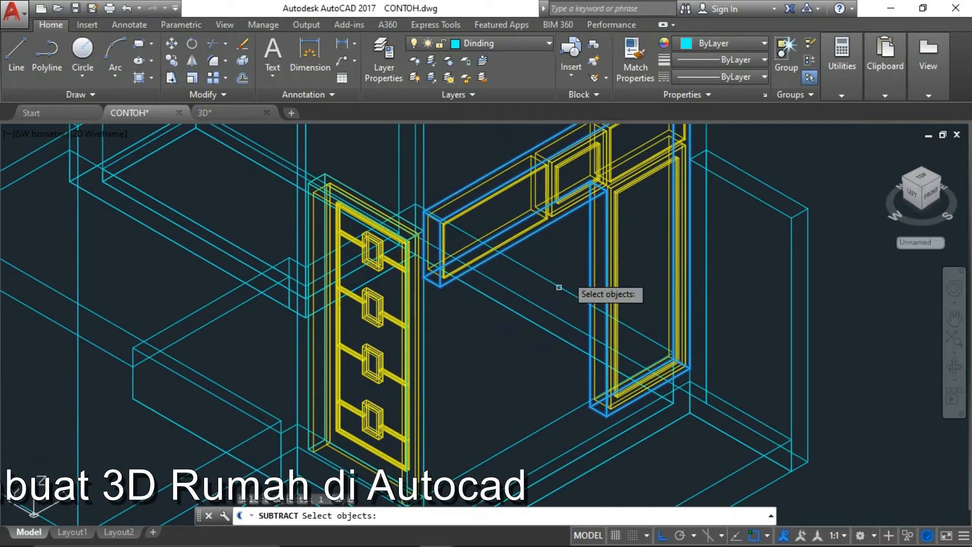
left_click(309, 438)
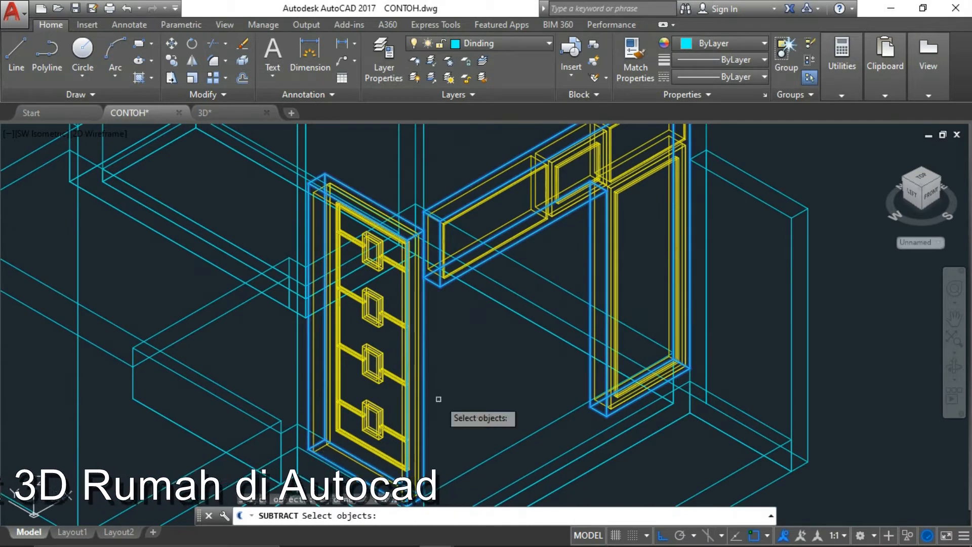
scroll(375, 377, "down", 3)
scroll(263, 324, "up", 5)
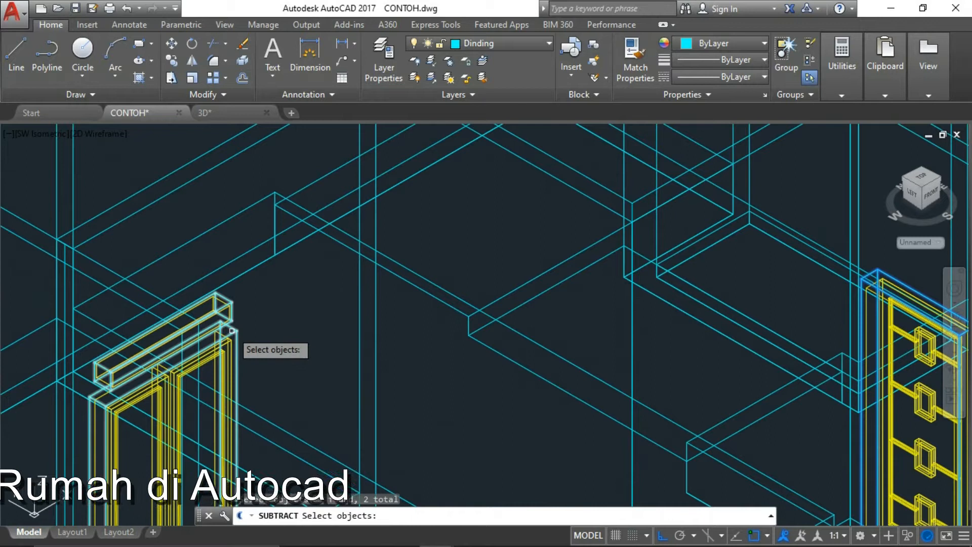
scroll(277, 324, "down", 7)
key("Return")
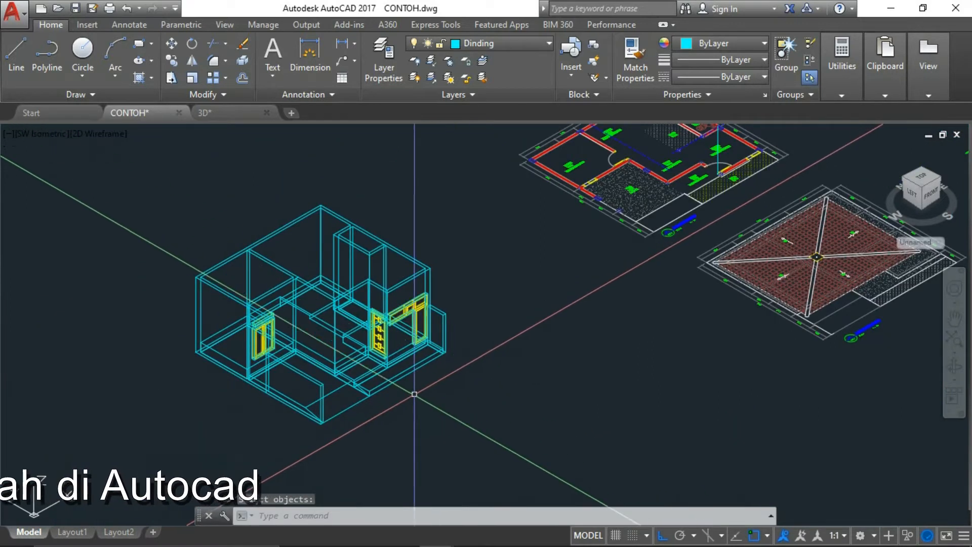
middle_click_drag(419, 397, 460, 412)
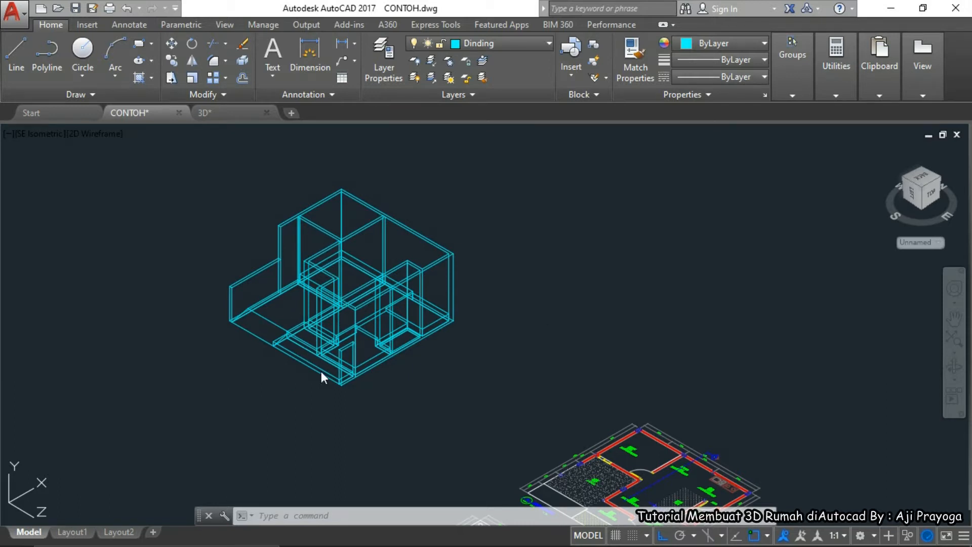
Switch the 3D view of the house model to SW Isometric
mouse_move(437, 367)
middle_mouse_down()
mouse_move(447, 358)
mouse_move(447, 290)
middle_mouse_up()
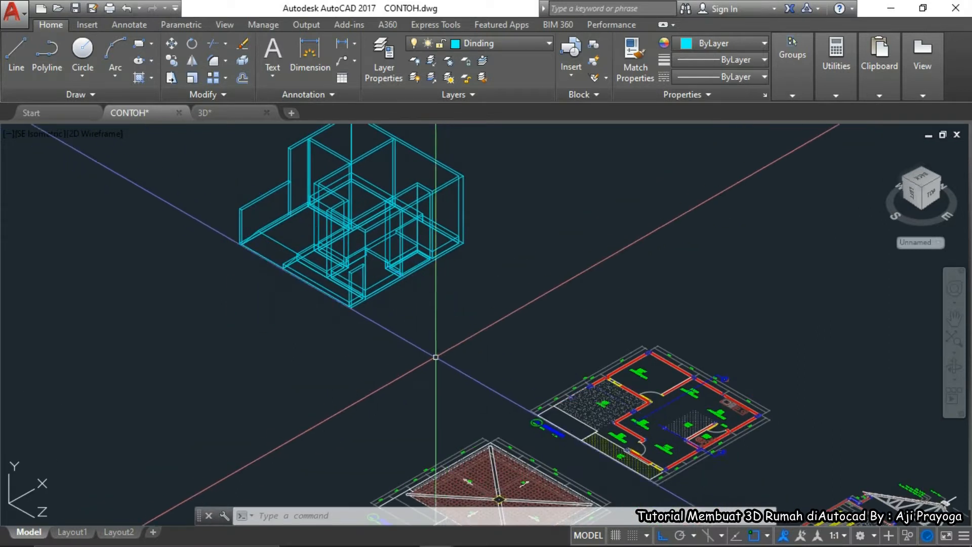
left_click(26, 134)
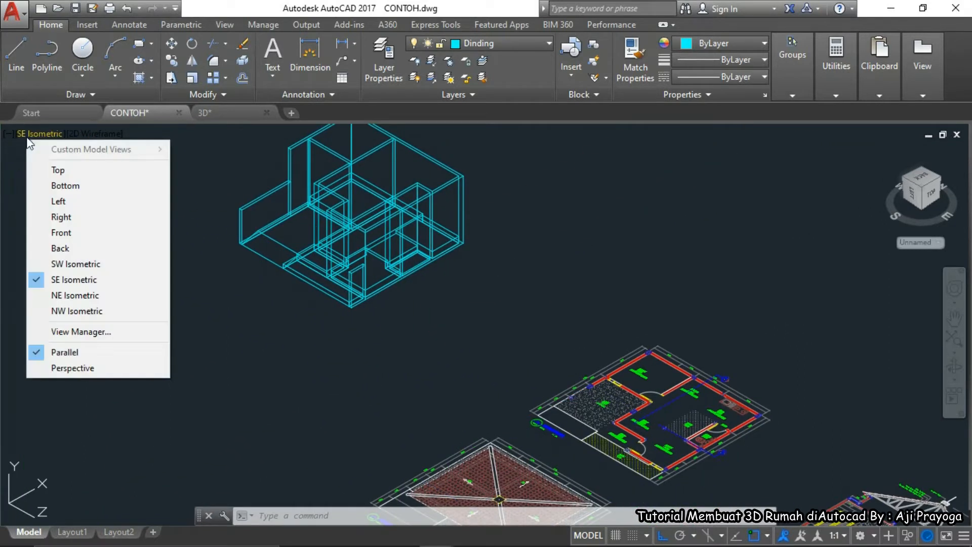
left_click(72, 264)
Examine the front elevation drawing, comparing the L-shaped window frame with the double window and its ventilation opening
scroll(352, 388, "up", 6)
scroll(351, 388, "up", 2)
scroll(481, 303, "down", 6)
scroll(572, 219, "up", 7)
scroll(571, 219, "down", 4)
middle_click_drag(608, 198, 390, 319)
scroll(390, 319, "down", 2)
middle_click_drag(462, 384, 341, 389)
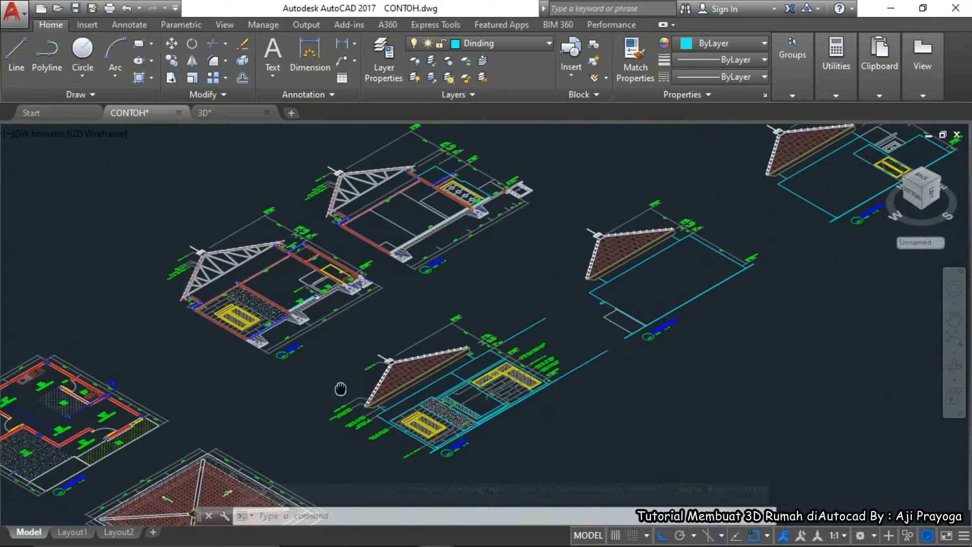
scroll(466, 372, "up", 4)
scroll(466, 372, "up", 4)
scroll(510, 358, "down", 10)
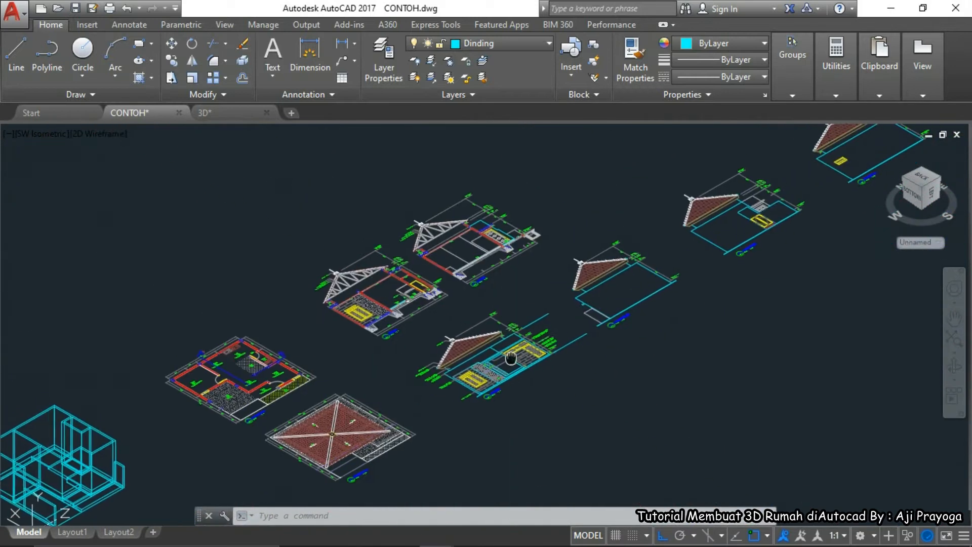
scroll(510, 358, "up", 10)
scroll(464, 358, "down", 4)
scroll(599, 284, "up", 4)
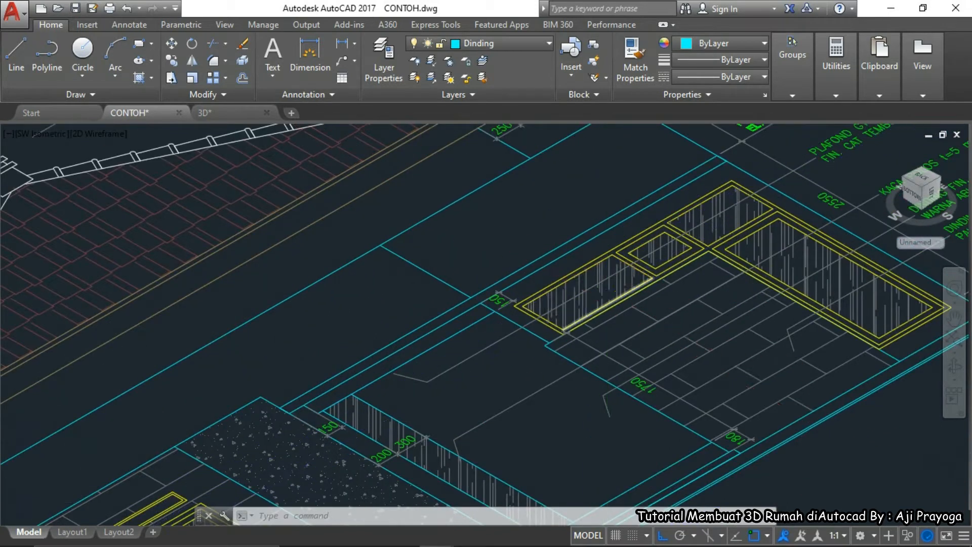
scroll(538, 321, "down", 8)
scroll(262, 258, "up", 3)
middle_click_drag(343, 290, 257, 271)
middle_click_drag(349, 363, 249, 280)
middle_click_drag(479, 415, 404, 369)
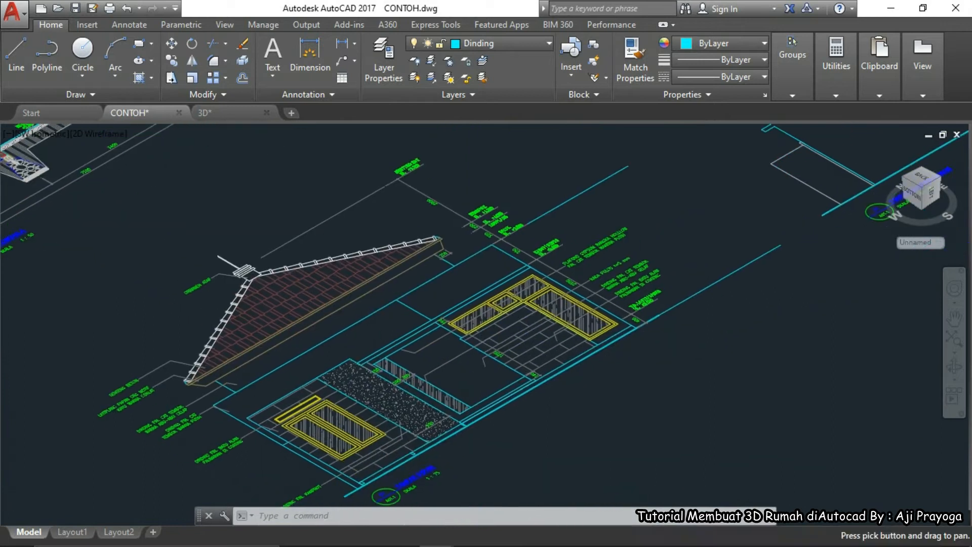
scroll(212, 369, "up", 10)
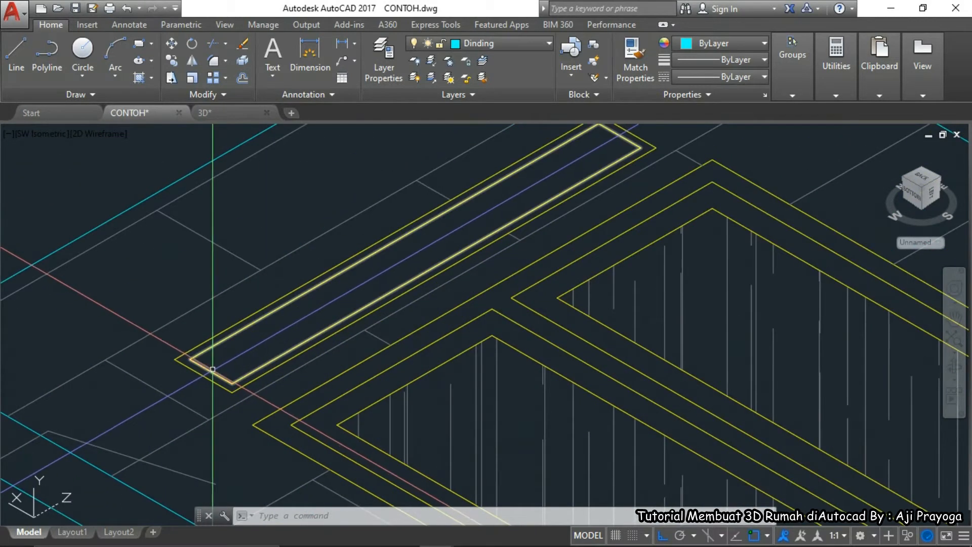
scroll(213, 369, "down", 10)
middle_click_drag(213, 369, 187, 425)
scroll(422, 315, "up", 6)
scroll(407, 278, "down", 4)
middle_click_drag(408, 277, 423, 319)
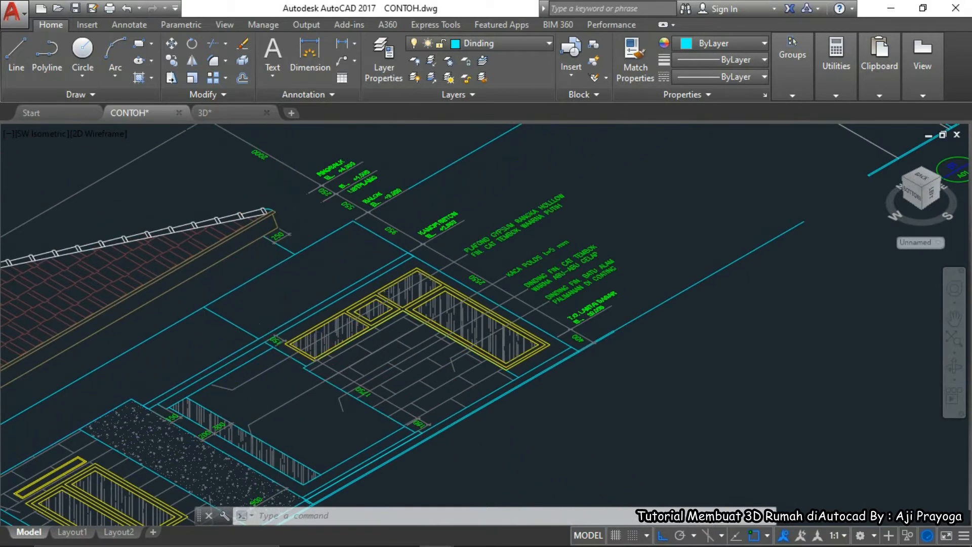
middle_click_drag(286, 332, 331, 335)
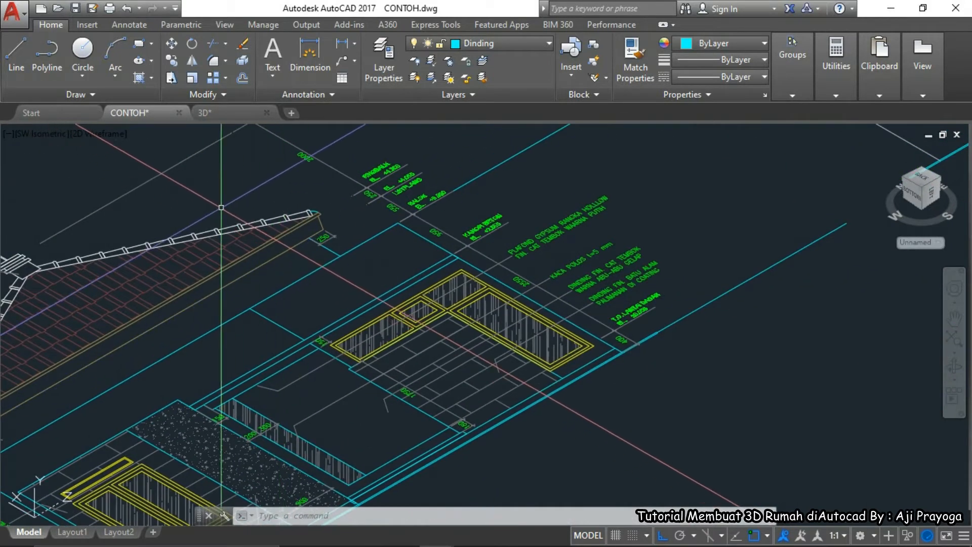
left_click(255, 278)
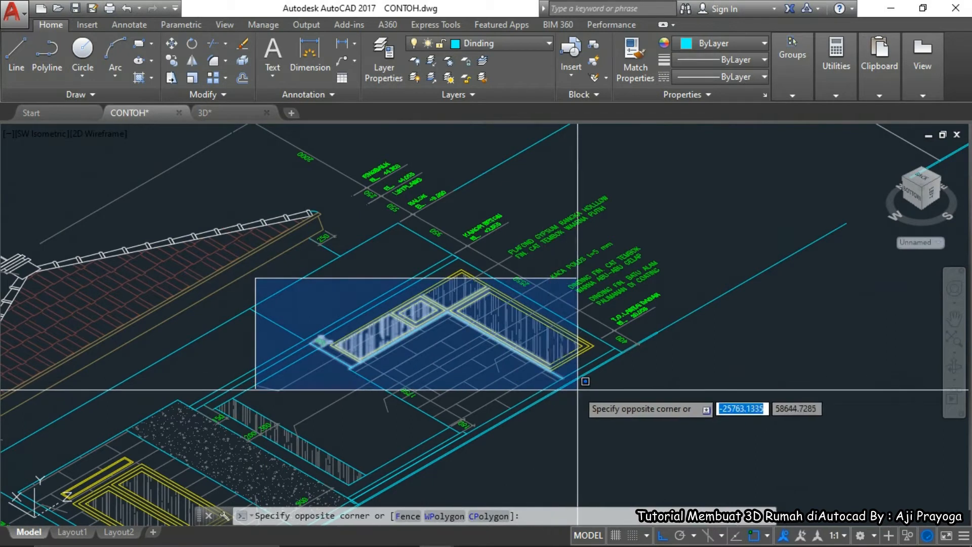
left_click(321, 291)
left_click(248, 272)
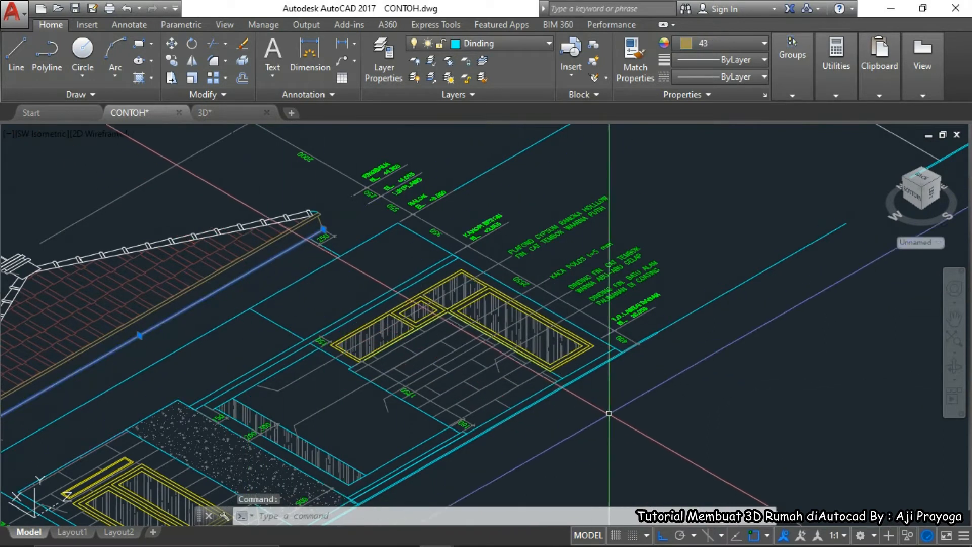
key("Escape")
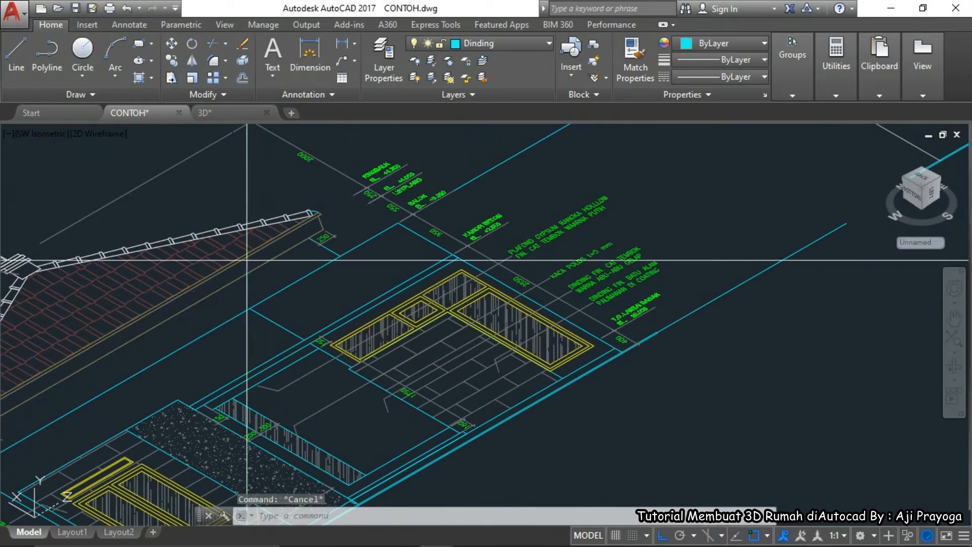
Copy the L-shaped window frame from the front elevation to an empty area away from that drawing
left_click(247, 260)
left_click(614, 412)
scroll(496, 391, "down", 2)
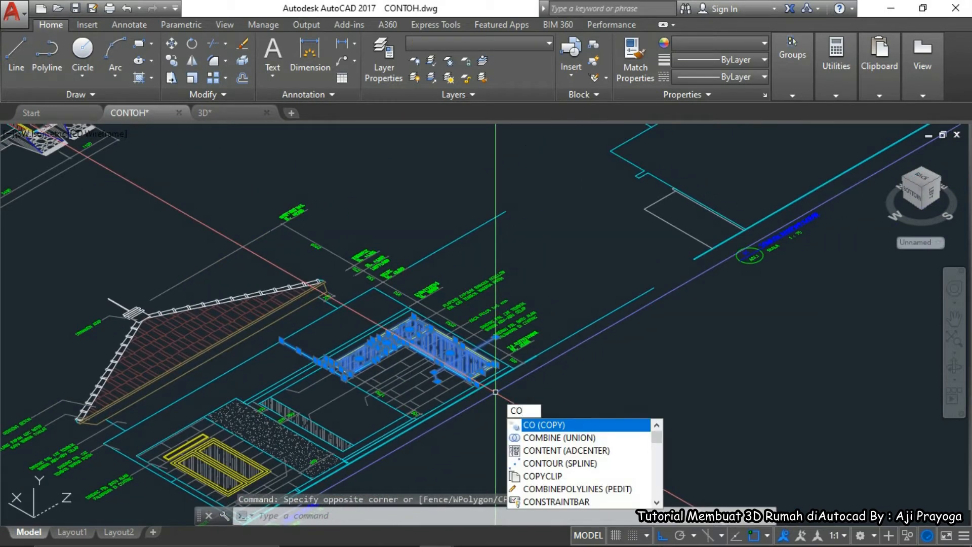
key("Return")
left_click(495, 392)
scroll(559, 386, "down", 3)
middle_click_drag(559, 387, 455, 400)
scroll(486, 421, "down", 4)
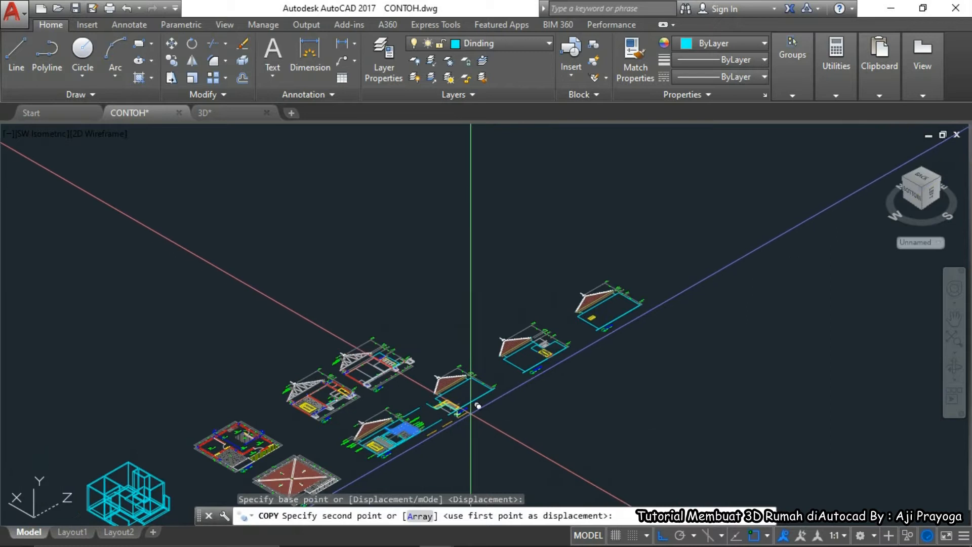
scroll(456, 373, "up", 3)
left_click(434, 326)
Delete the 150 dimension and the stray wall lines around the narrow end of the copied L-shaped window
scroll(433, 325, "up", 5)
left_click(332, 367)
left_click(287, 317)
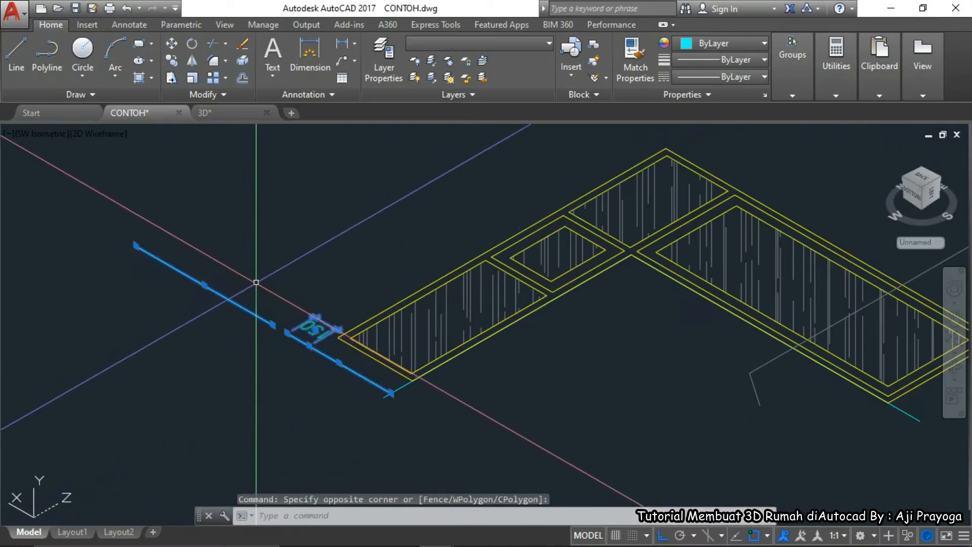
key("Delete")
scroll(371, 375, "up", 4)
left_click(420, 432)
left_click(324, 393)
key("Delete")
scroll(243, 408, "down", 4)
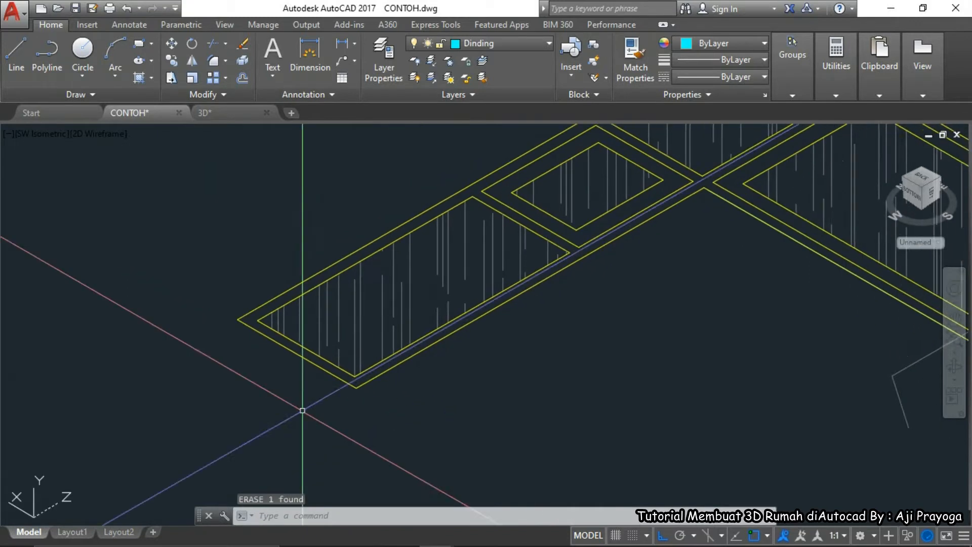
Delete the leftover leader and the wall line stub near the tall pane of the copied window
scroll(646, 425, "up", 2)
left_click(671, 418)
left_click(614, 364)
scroll(503, 403, "down", 4)
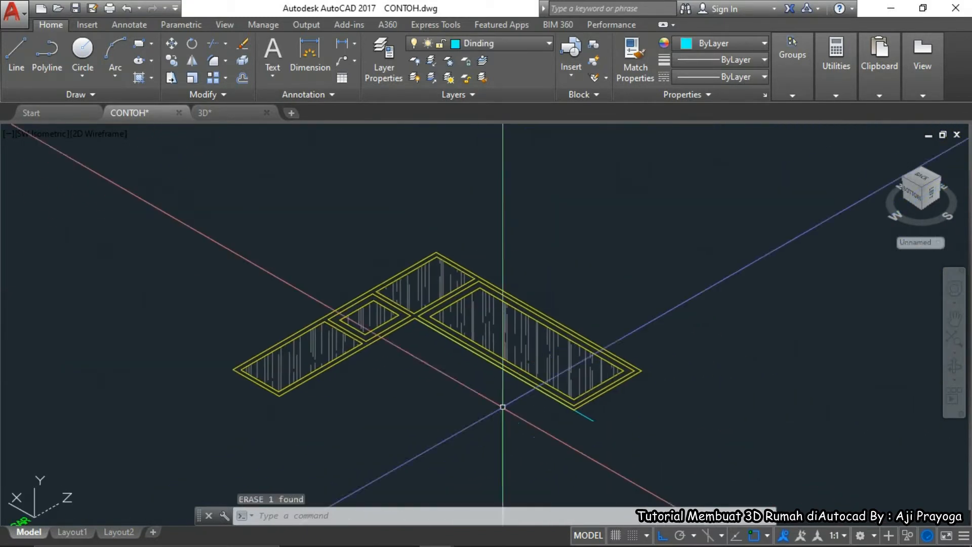
scroll(601, 425, "up", 6)
key("Delete")
scroll(582, 436, "down", 4)
scroll(408, 330, "up", 4)
scroll(461, 322, "down", 3)
scroll(347, 405, "down", 3)
scroll(310, 397, "up", 4)
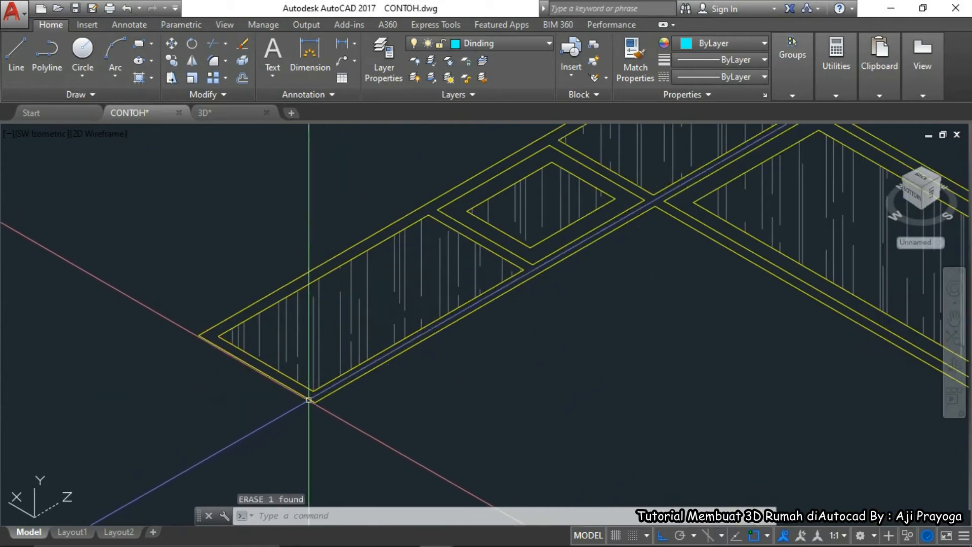
scroll(417, 397, "down", 4)
mouse_move(417, 396)
middle_mouse_down()
mouse_move(477, 343)
mouse_move(514, 382)
middle_mouse_up()
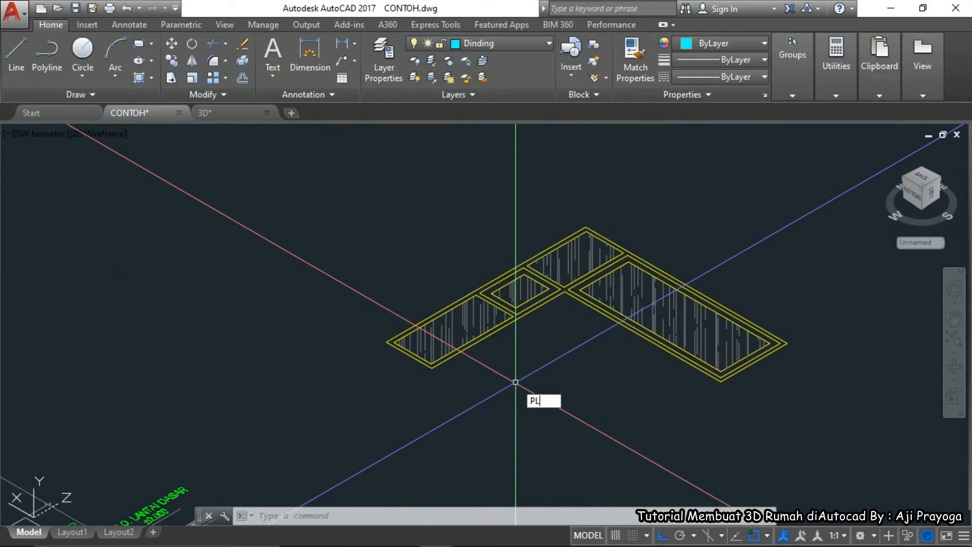
key("Return")
scroll(516, 382, "up", 4)
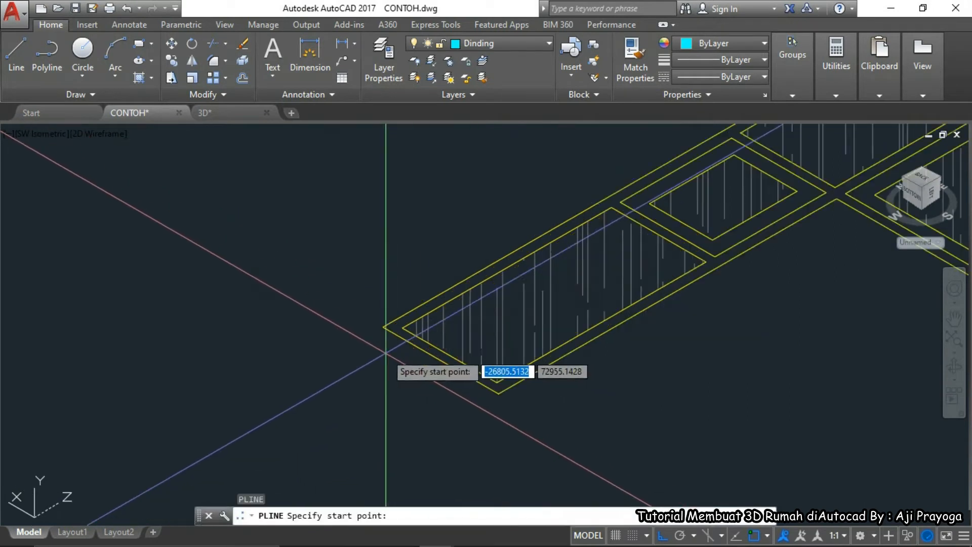
left_click(383, 326)
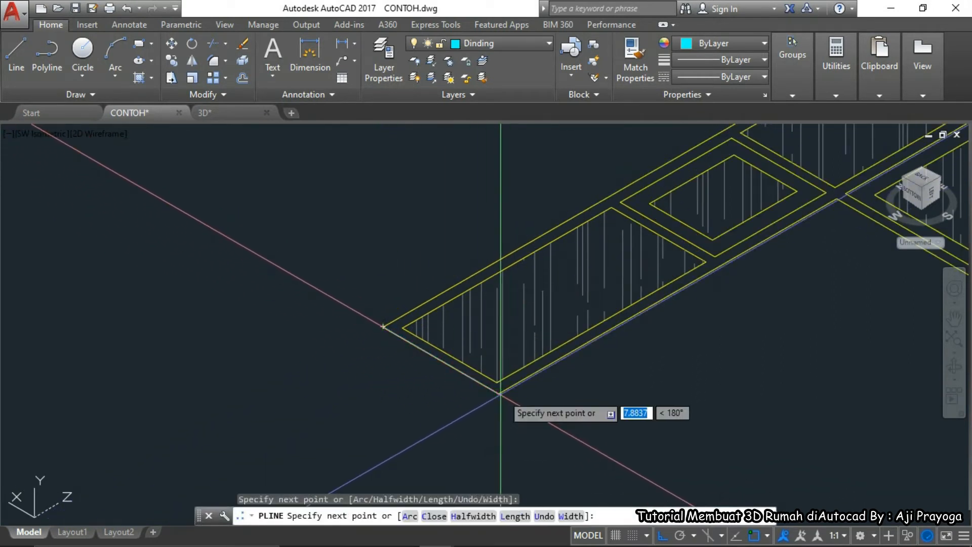
scroll(500, 394, "down", 3)
key("Escape")
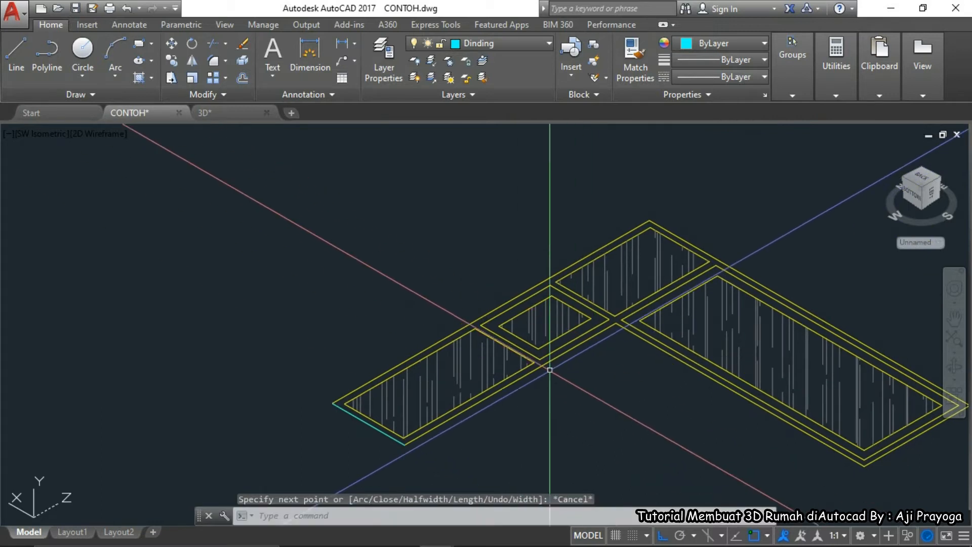
left_click(341, 407)
middle_click_drag(305, 400, 317, 398)
type("E")
Reset the UCS to World
type("UCS")
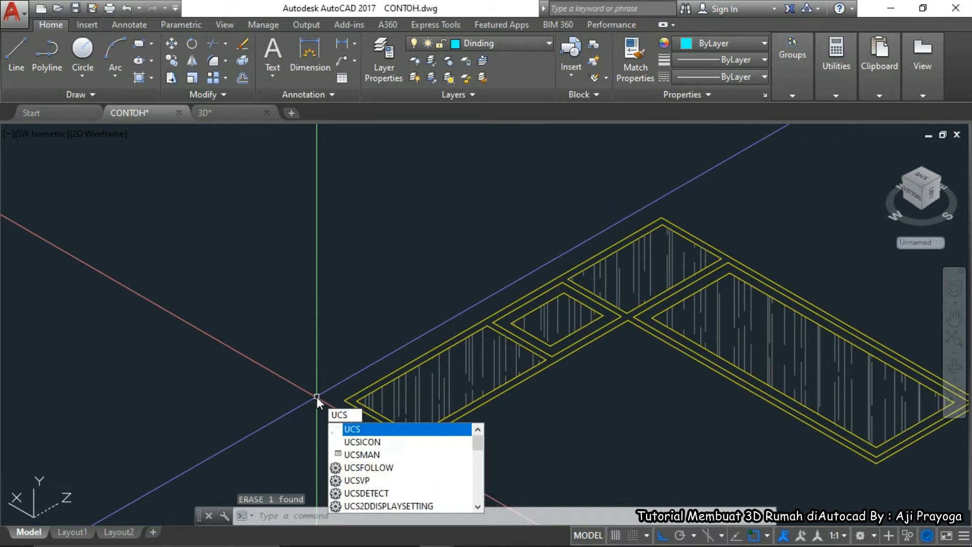
key("Return")
key("Return")
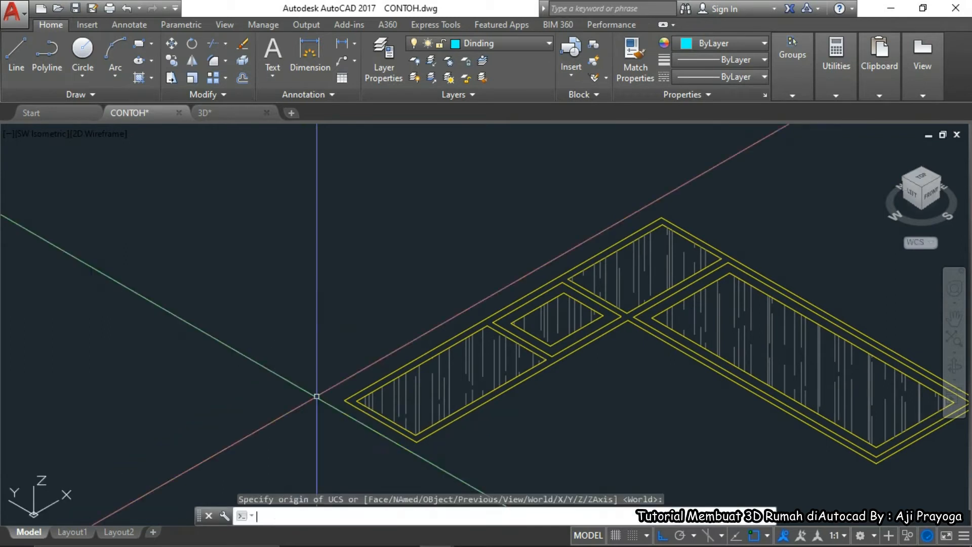
Trace the outer outline of the copied L-shaped window frame with a closed polyline through its six corners
middle_click_drag(361, 430, 352, 408)
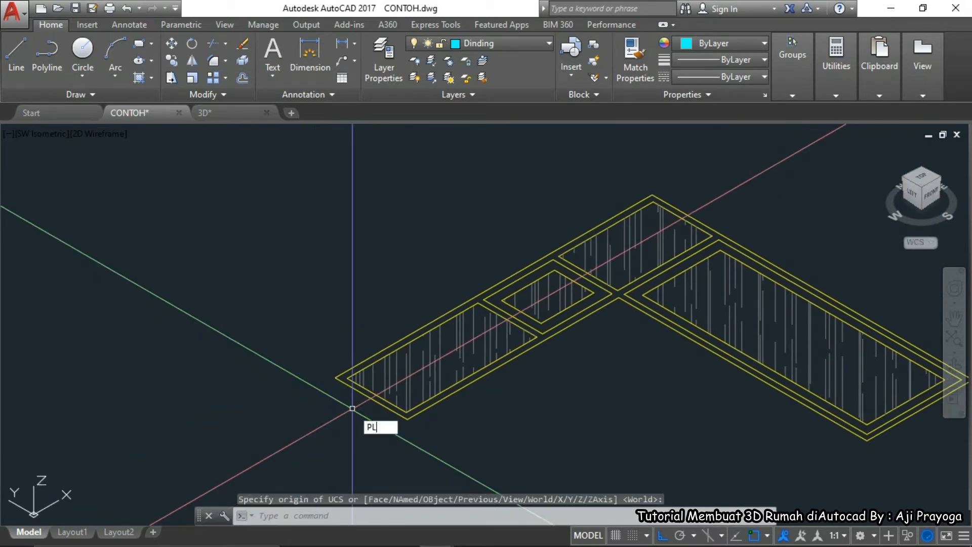
key("Return")
scroll(353, 354, "up", 4)
left_click(309, 356)
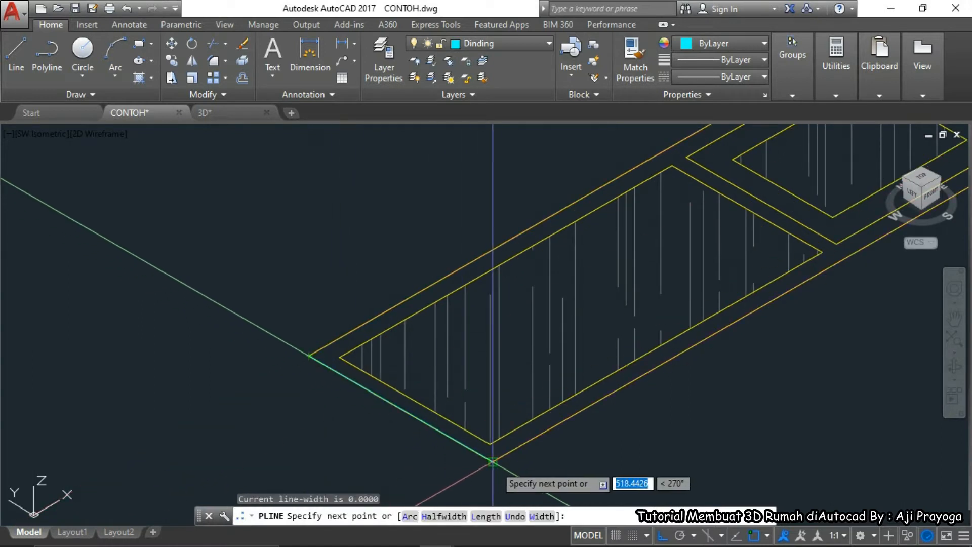
left_click(492, 462)
scroll(496, 405, "down", 3)
left_click(551, 324)
scroll(592, 375, "down", 3)
scroll(617, 405, "up", 2)
left_click(643, 434)
left_click(748, 375)
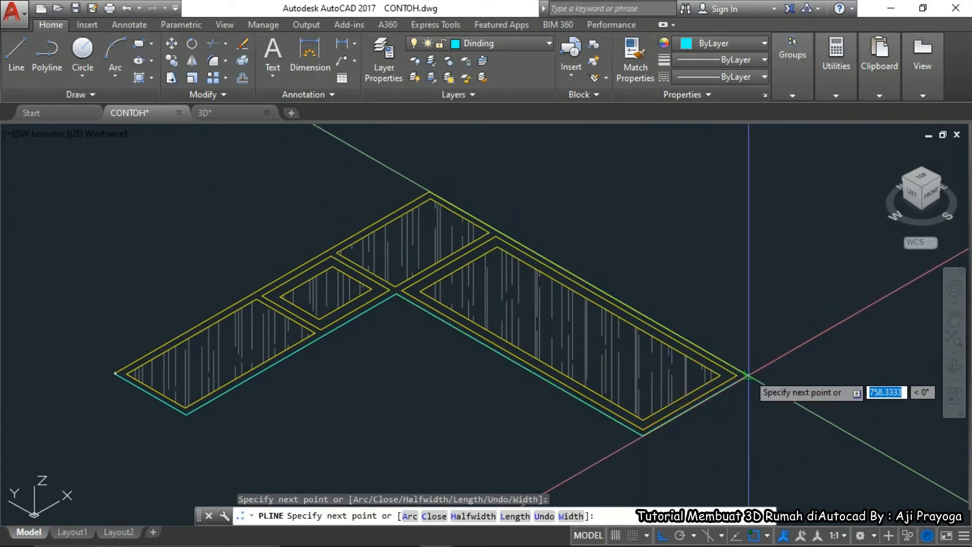
left_click(430, 191)
left_click(115, 373)
key("Return")
left_click(354, 319)
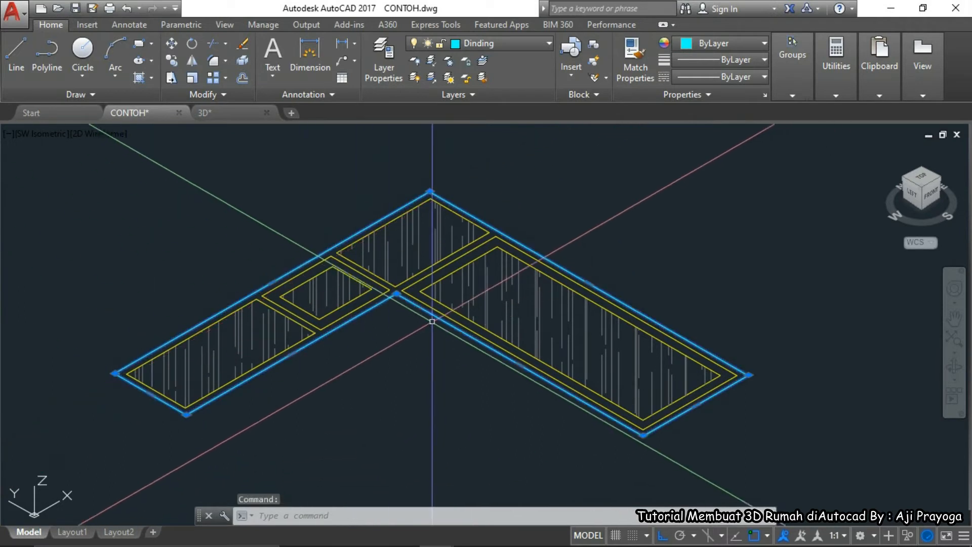
key("Escape")
Draw a rectangle over the glass outline of the pane at the narrow end of the L-shaped window
middle_click_drag(260, 384, 337, 355)
type("RE")
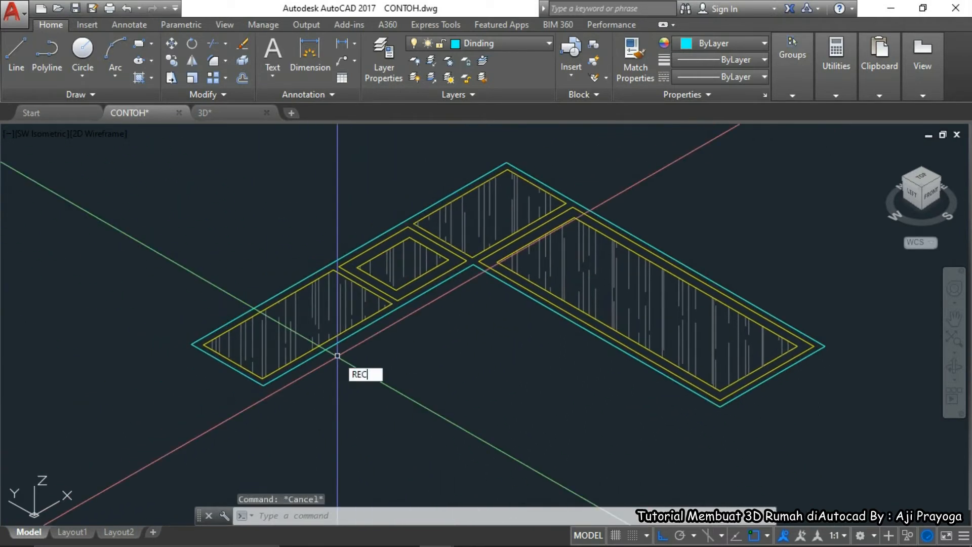
type("C")
key("Return")
scroll(200, 349, "up", 3)
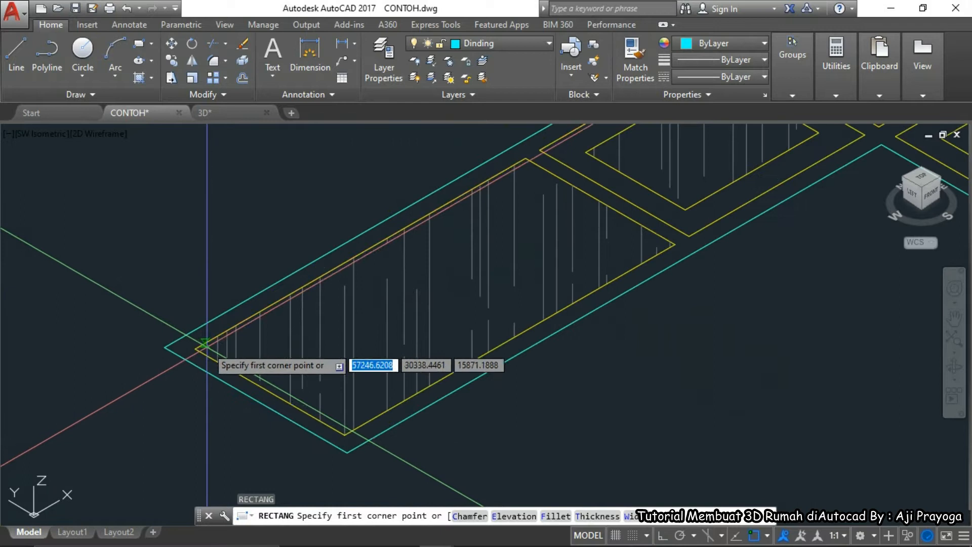
left_click(193, 347)
middle_click_drag(418, 343, 338, 408)
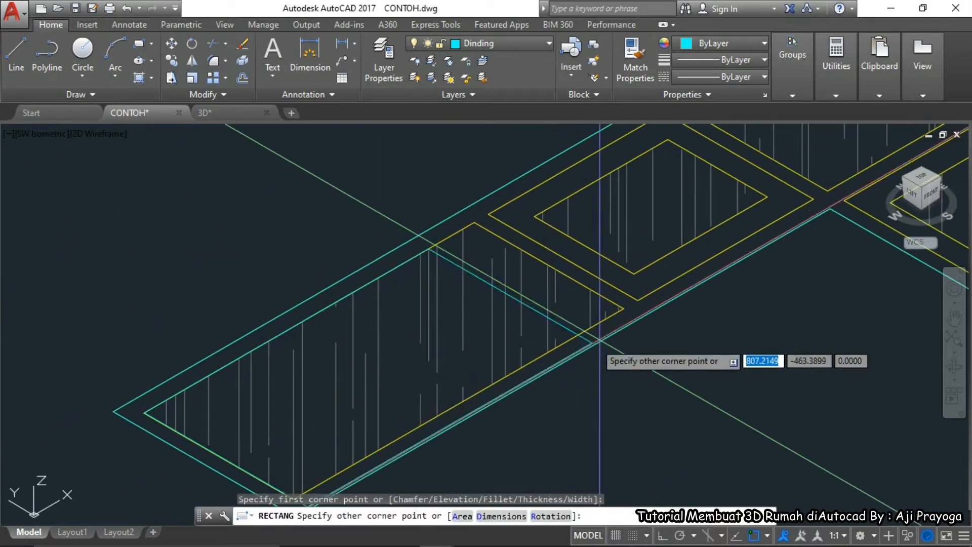
left_click(623, 311)
Draw rectangles over the outer outline of the small middle sash and over the pane at the window's corner
scroll(565, 309, "down", 2)
middle_click_drag(565, 308, 557, 368)
key("Return")
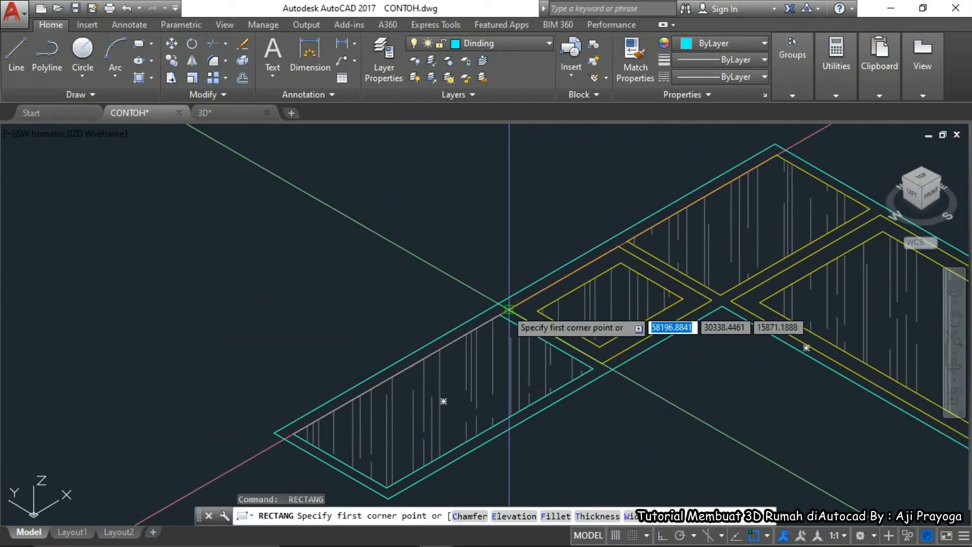
left_click(509, 309)
left_click(709, 302)
key("Return")
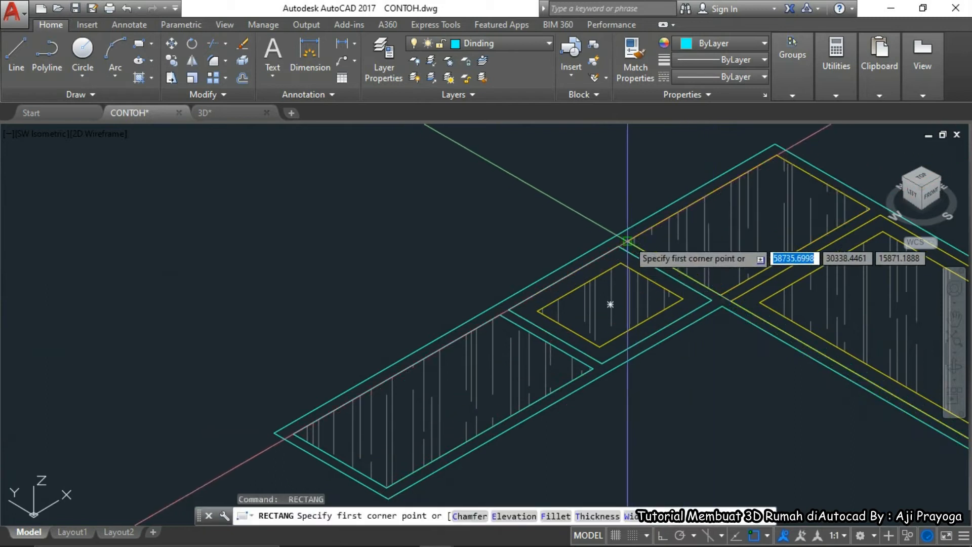
left_click(627, 241)
middle_click_drag(651, 271, 538, 351)
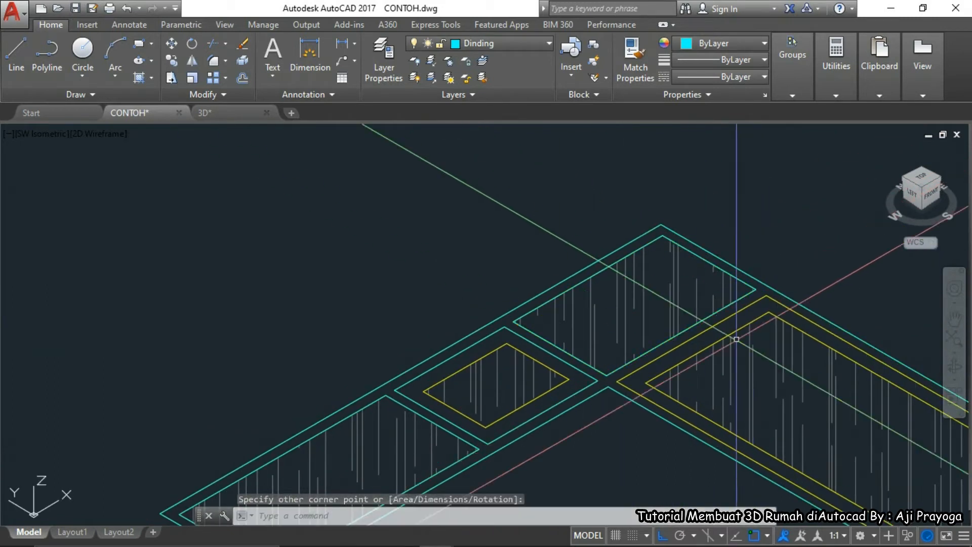
Draw a rectangle over the outer outline of the large pane's sash in the long leg of the window
middle_click_drag(736, 329, 635, 298)
key("Return")
left_click(516, 350)
scroll(643, 402, "down", 2)
scroll(643, 403, "up", 5)
left_click(771, 346)
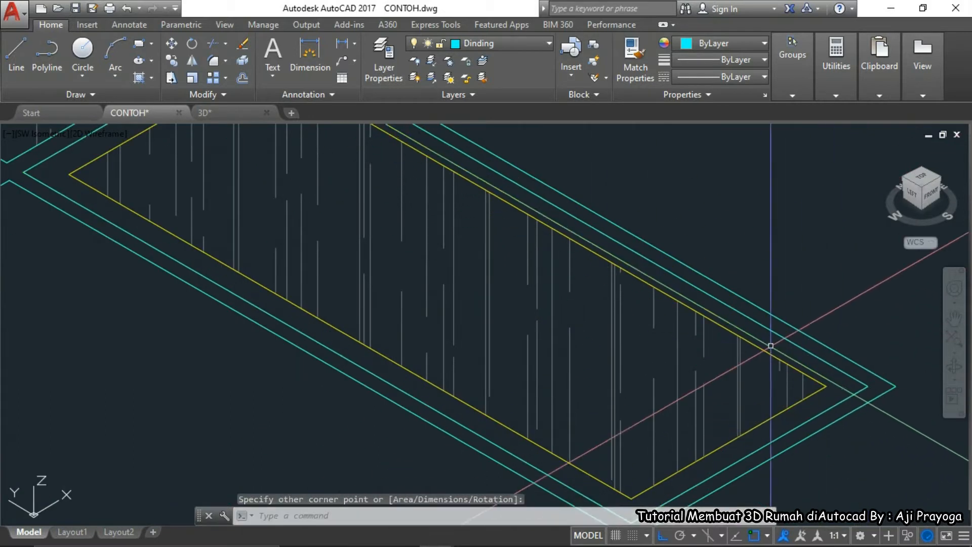
scroll(771, 347, "down", 4)
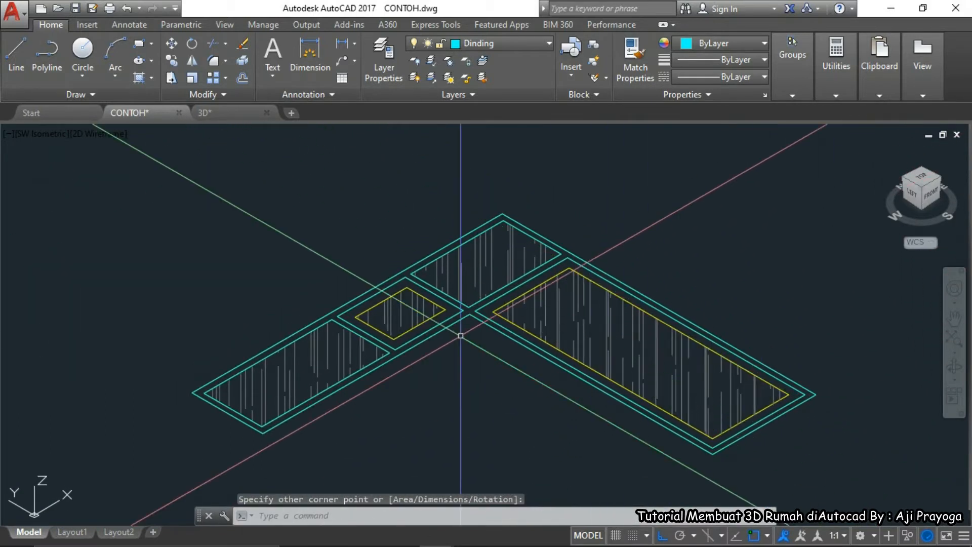
Extrude the L-shaped outline and the four rectangles inside it to a height of 150
middle_click_drag(474, 360, 510, 339)
middle_click_drag(408, 394, 454, 374)
scroll(547, 369, "down", 3)
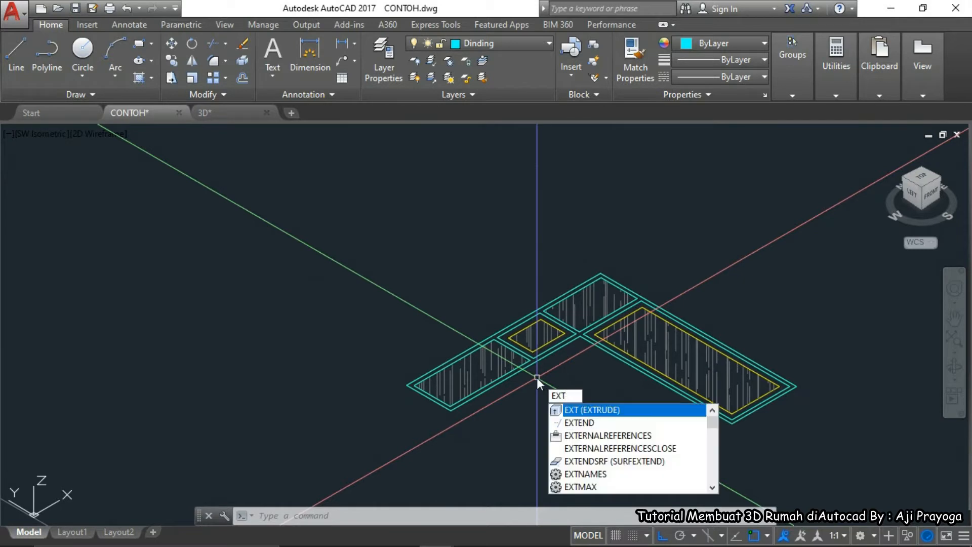
key("Return")
left_click(526, 358)
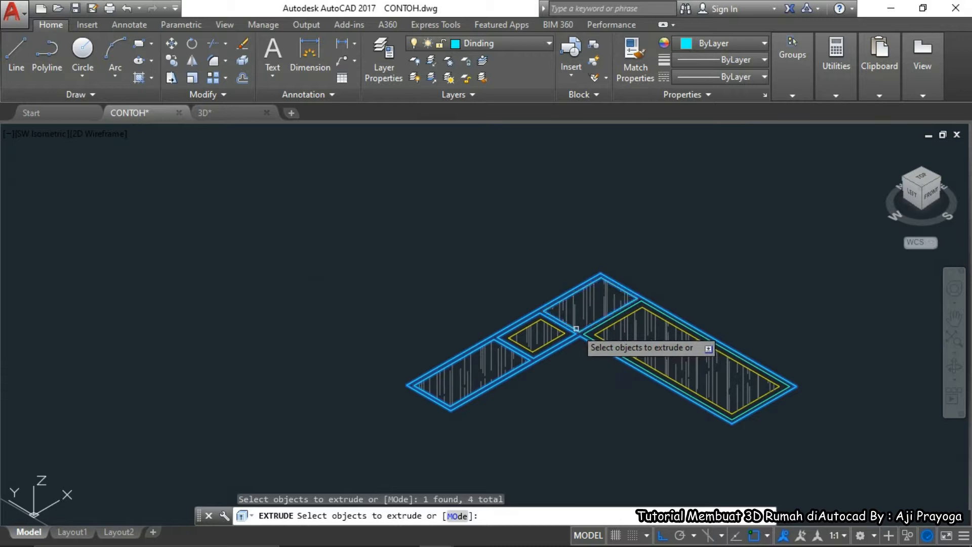
left_click(590, 338)
scroll(582, 334, "up", 4)
scroll(568, 372, "down", 3)
scroll(581, 395, "up", 3)
scroll(581, 395, "down", 2)
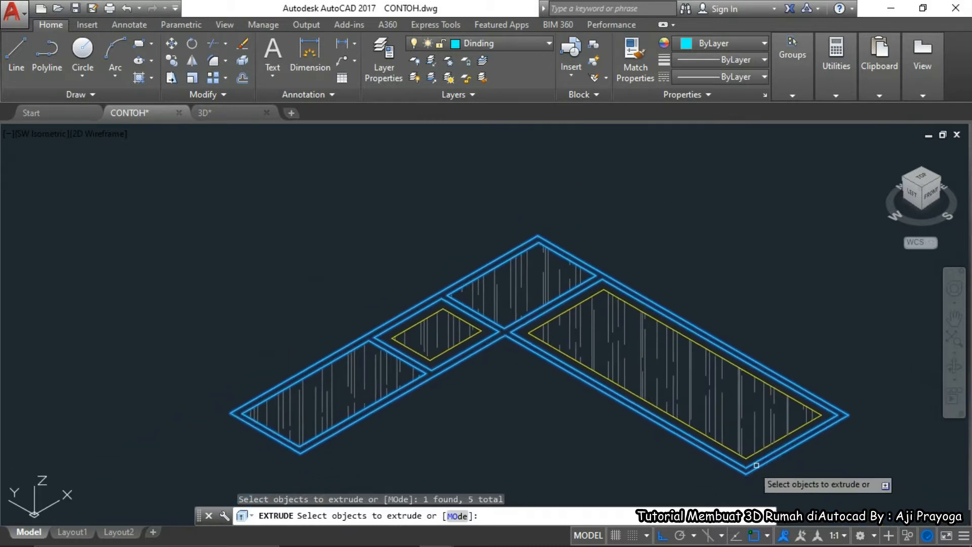
scroll(472, 339, "down", 2)
scroll(456, 385, "up", 2)
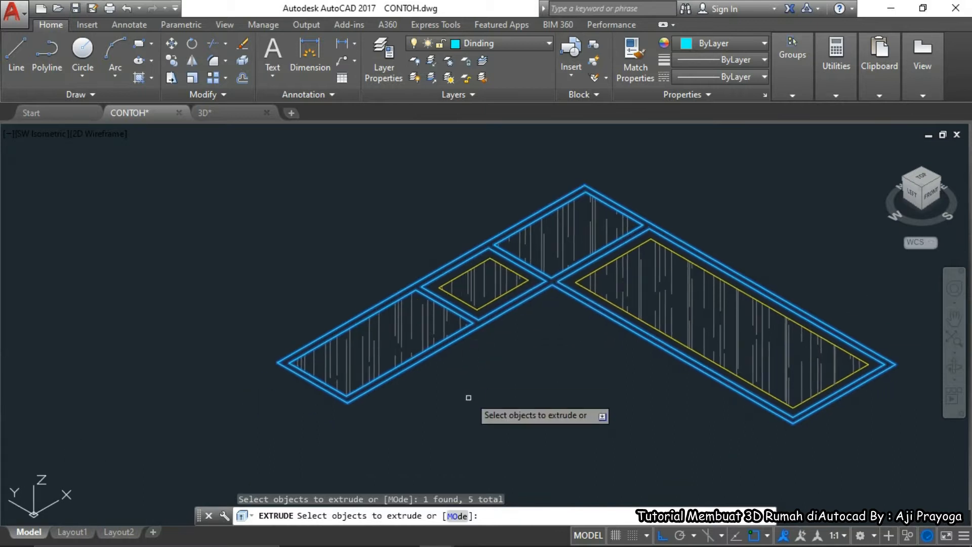
key("Return")
scroll(440, 303, "down", 2)
scroll(425, 293, "up", 2)
type("12")
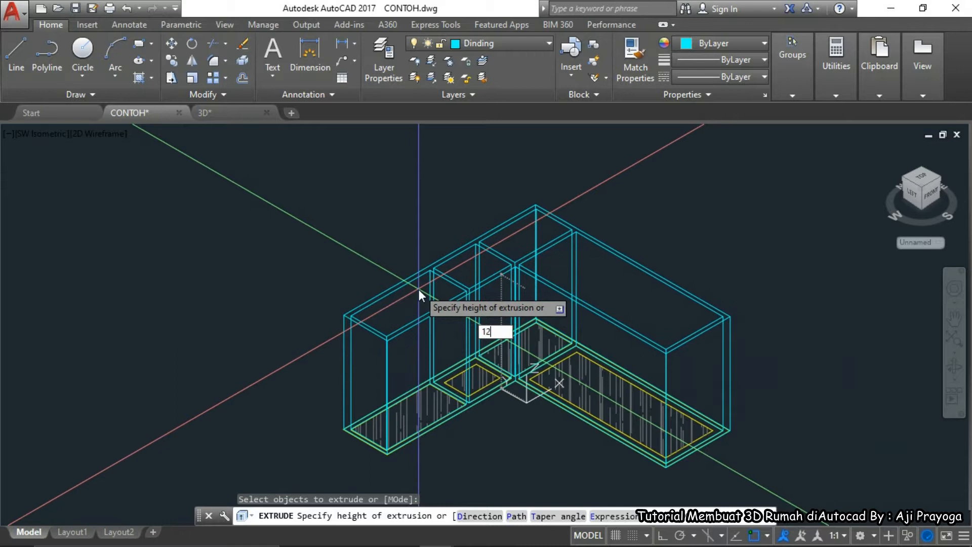
key("BackSpace")
type("50")
key("Return")
scroll(345, 420, "up", 5)
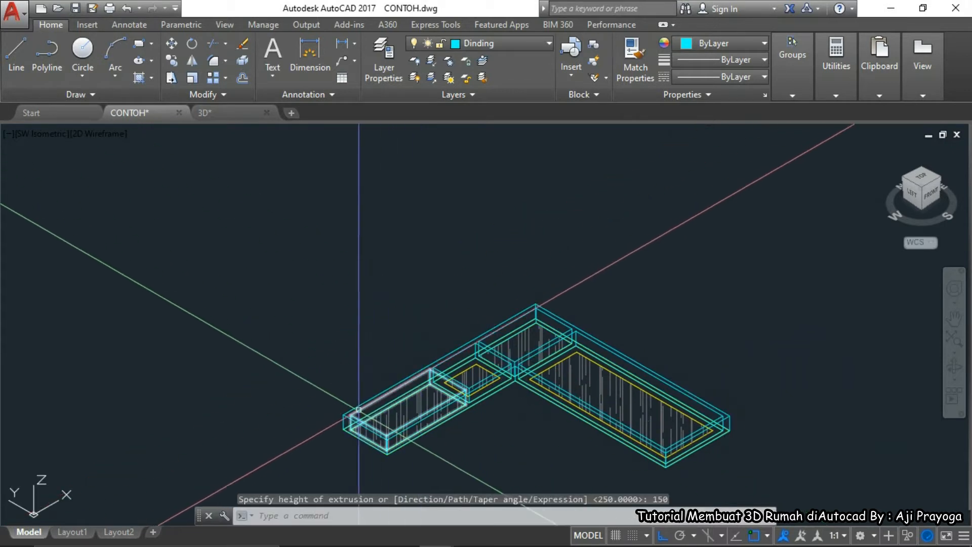
key("Escape")
Display the extruded window solids with hidden lines removed to check them
scroll(345, 420, "down", 8)
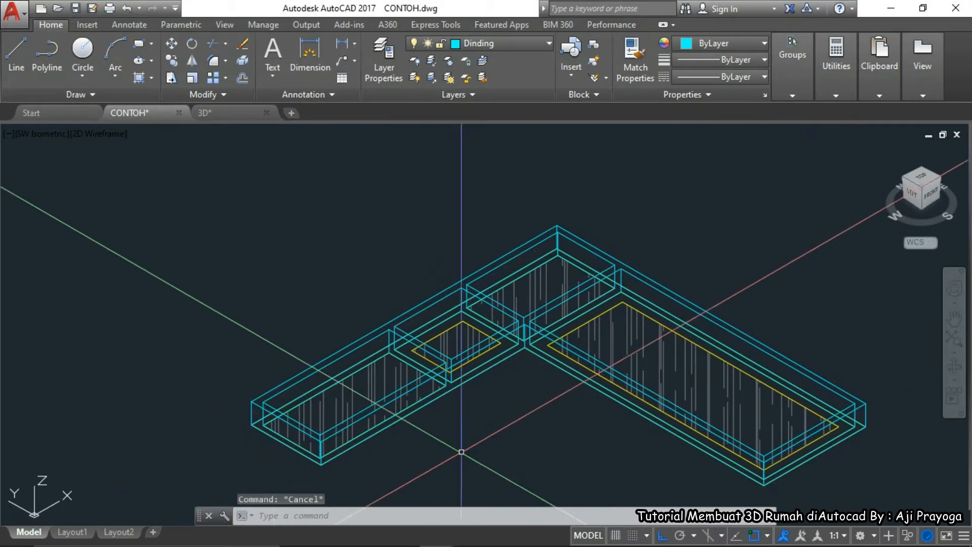
type("hide")
key("Return")
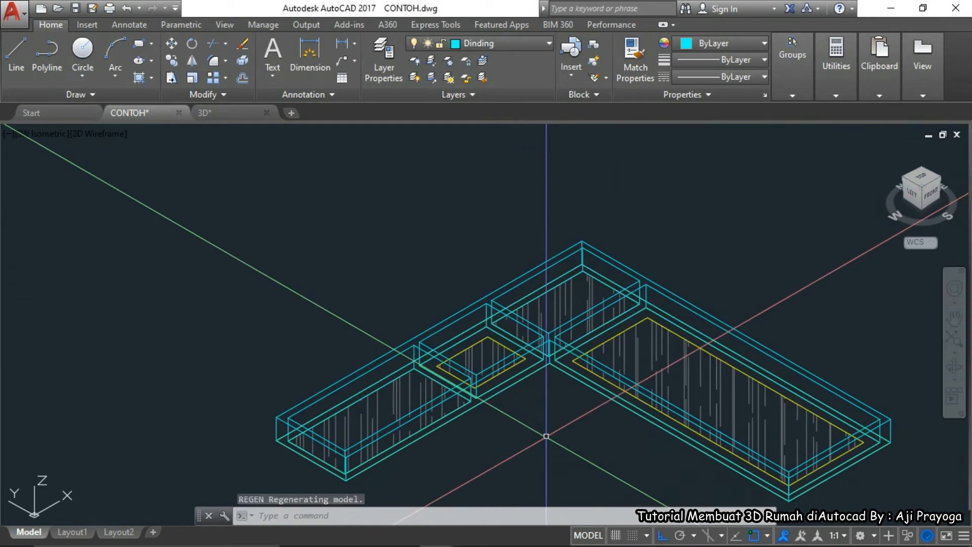
Subtract the four inner box solids from the L-shaped solid to open up the window frame
type("U")
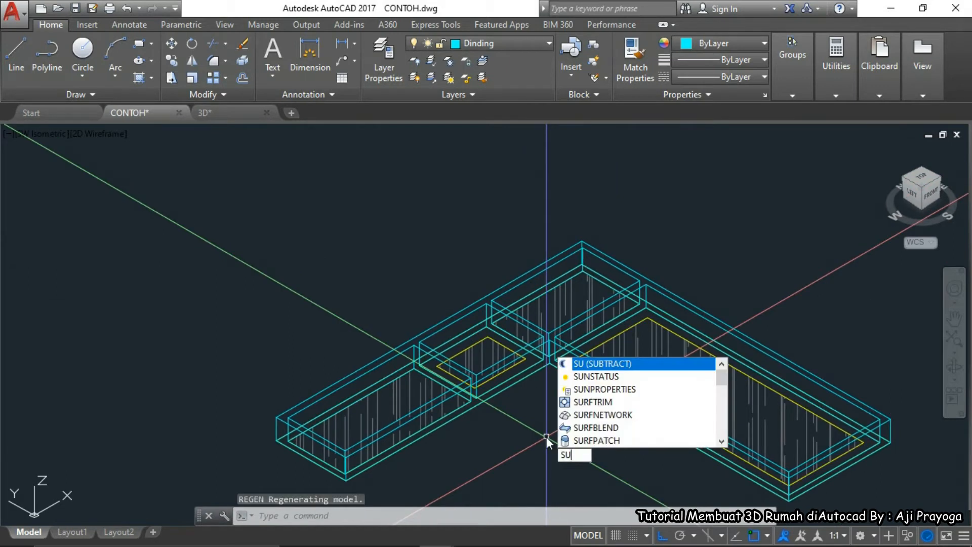
key("Return")
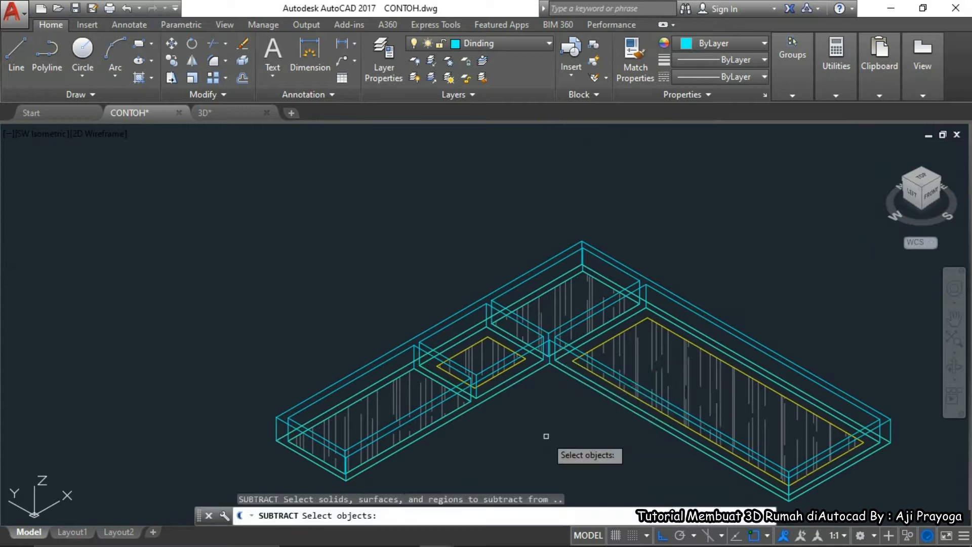
left_click(275, 418)
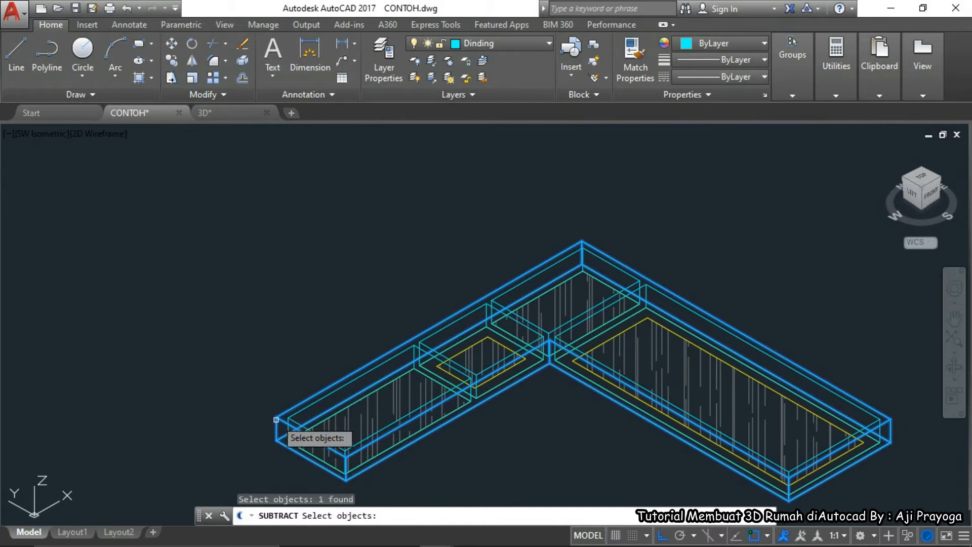
scroll(276, 416, "up", 2)
scroll(273, 418, "down", 2)
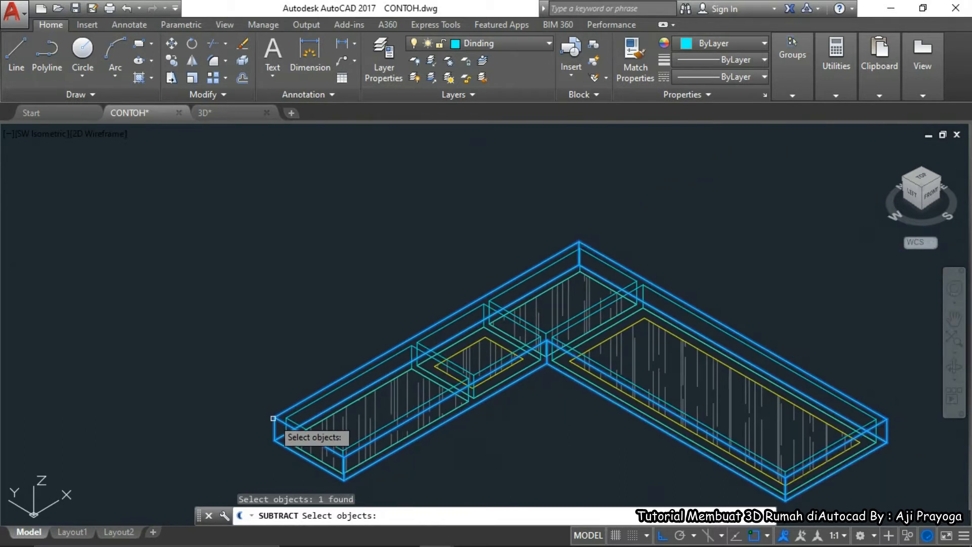
key("Return")
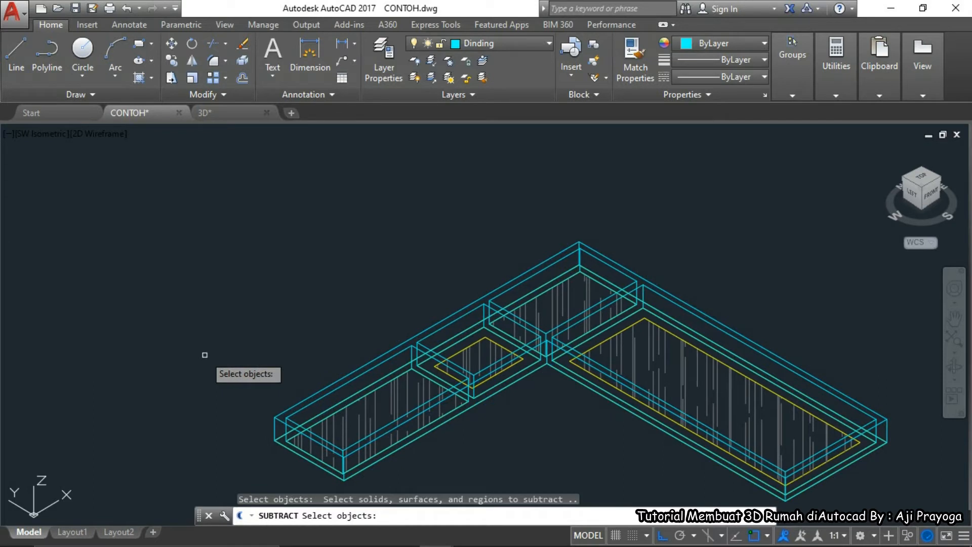
left_click(340, 394)
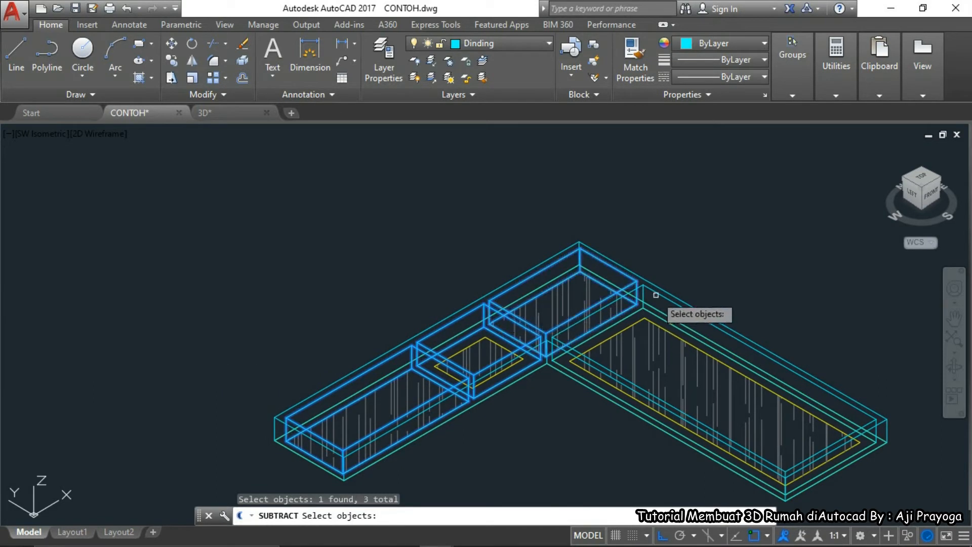
left_click(869, 417)
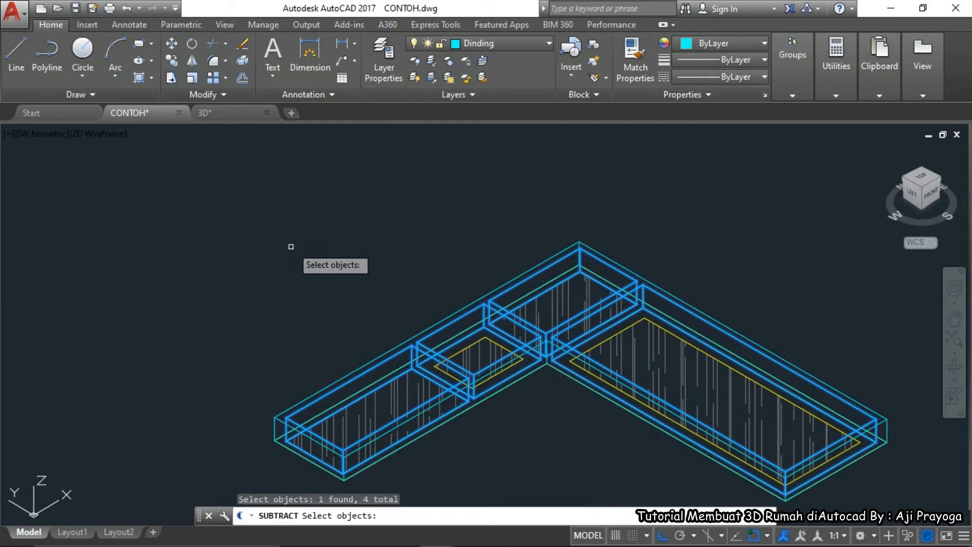
key("Return")
Check the openings of the window frame solid in a hidden-line display
middle_click_drag(277, 304, 418, 335)
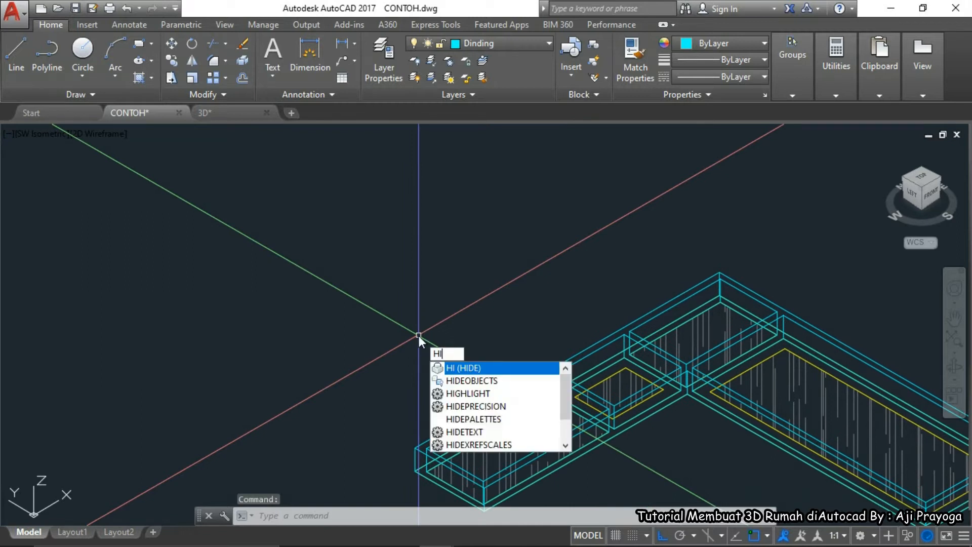
type("HI")
key("Return")
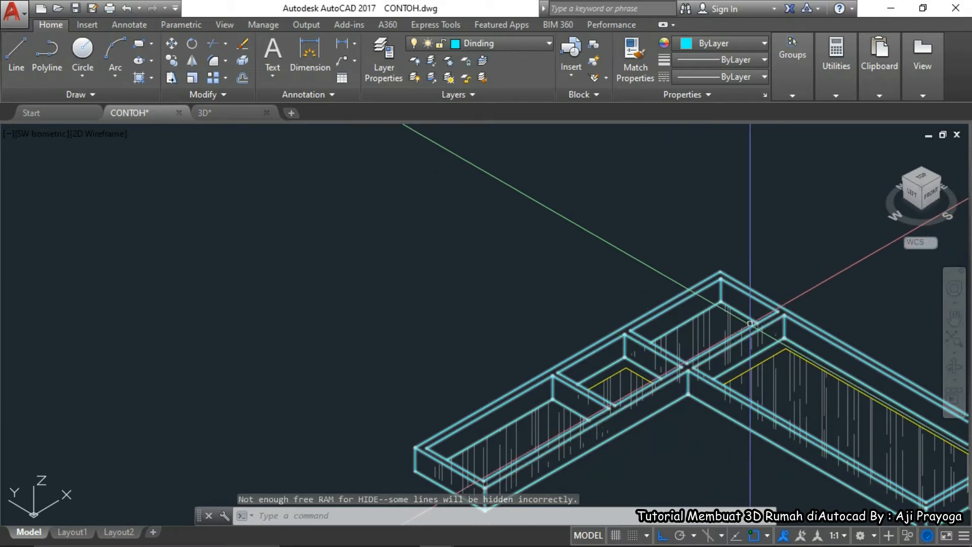
scroll(668, 395, "down", 3)
middle_click_drag(646, 433, 601, 430)
scroll(597, 461, "up", 3)
middle_click_drag(596, 462, 539, 444)
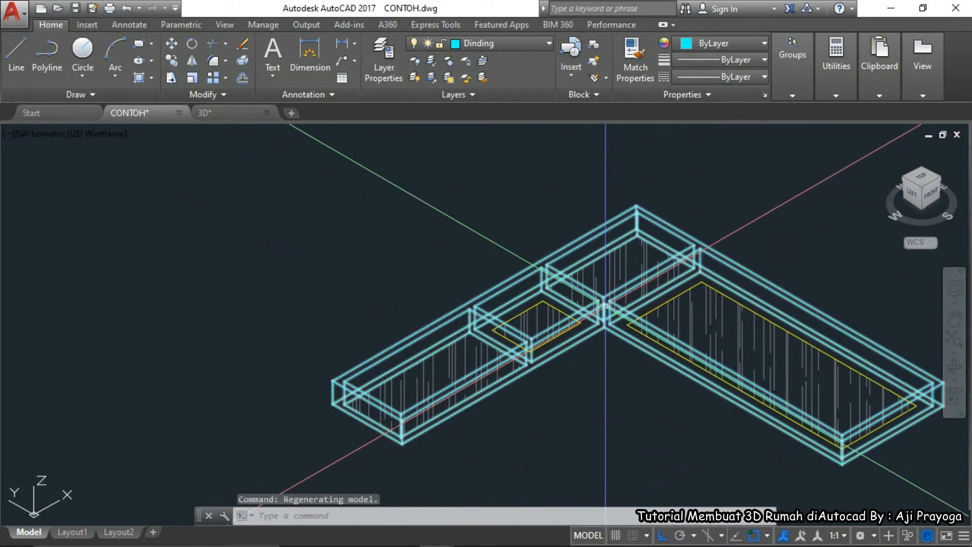
Assign the L-shaped window frame solid to the Kusen layer
left_click(605, 320)
left_click(502, 44)
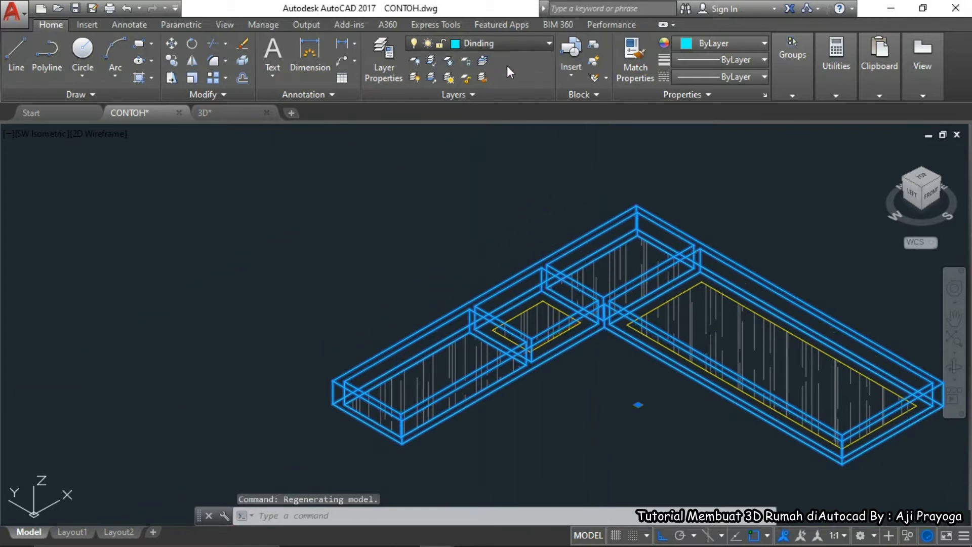
left_click(482, 283)
key("Escape")
scroll(243, 290, "down", 2)
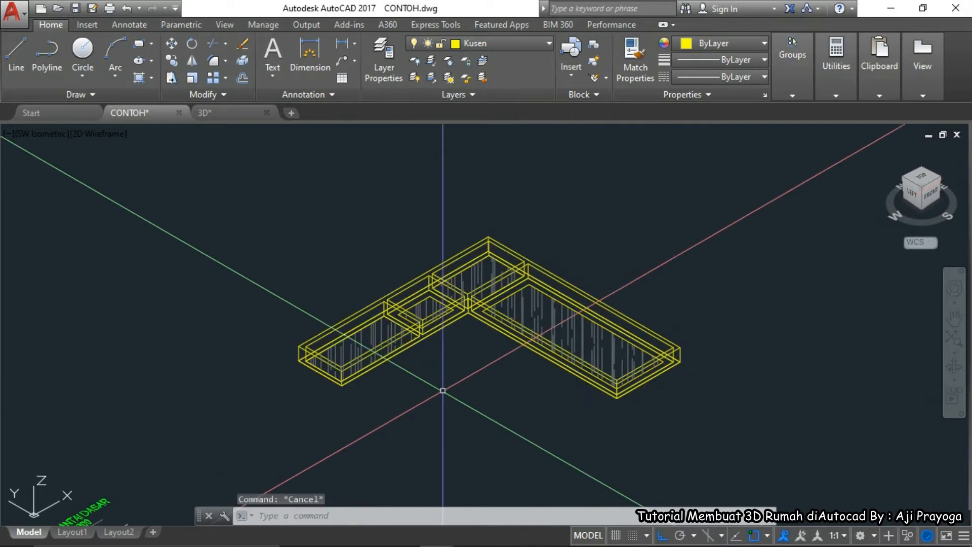
Try to move the window frame solid along the X axis away from the hatched drawing, and undo the move
middle_click_drag(443, 390, 401, 391)
left_click(422, 310)
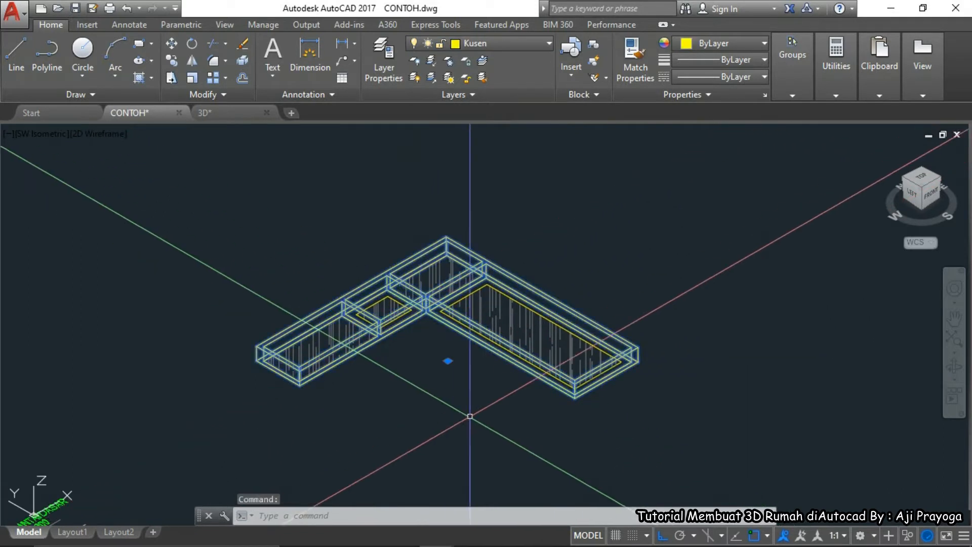
key("Return")
left_click(611, 444)
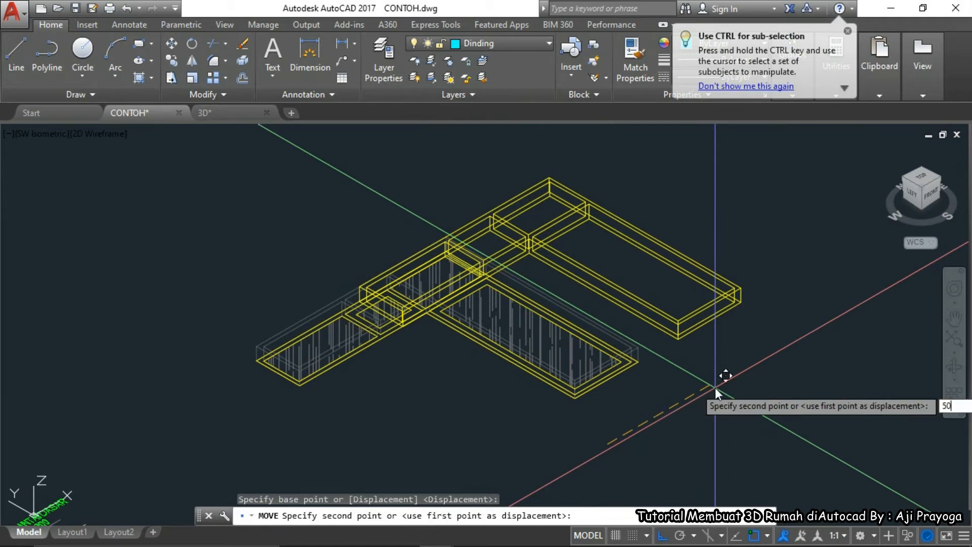
key("Return")
key("ctrl+z")
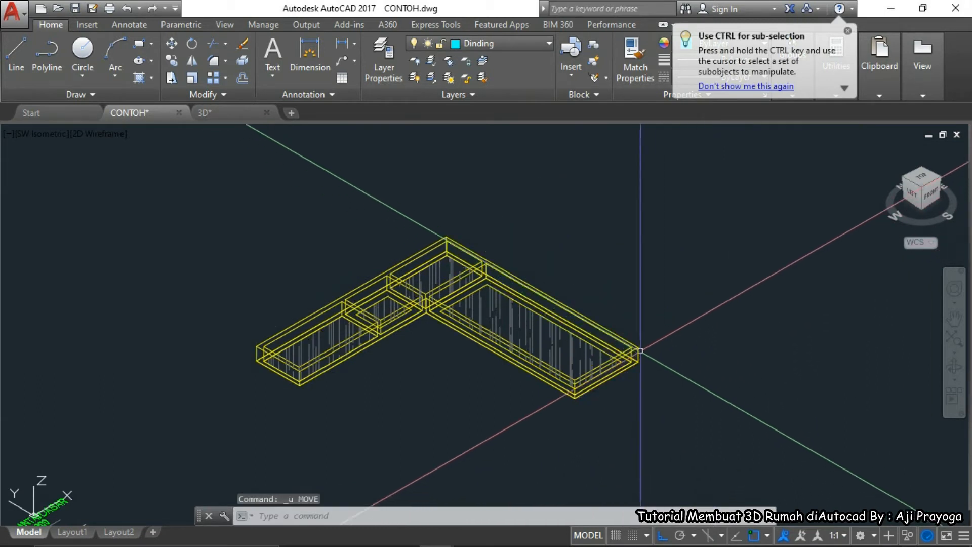
Move the L-shaped window frame solid 3000 along the X axis, away from the hatched drawing
left_click(641, 350)
type("m")
key("Return")
left_click(675, 399)
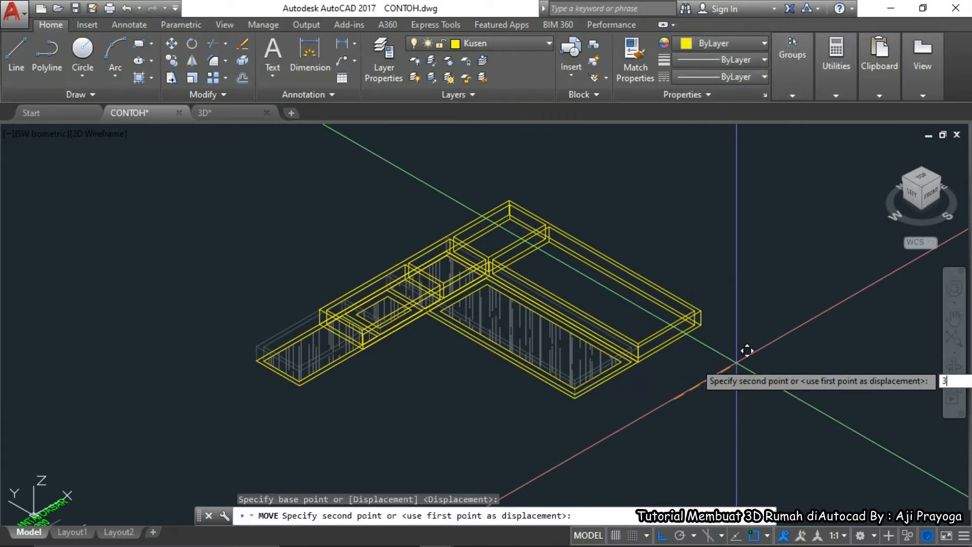
type("3000")
key("Return")
scroll(675, 384, "down", 4)
scroll(580, 397, "up", 6)
key("Escape")
Draw two rectangles over the small middle pane of the L-shaped drawing, one along its outer outline and one along its inner outline
middle_click_drag(580, 397, 529, 414)
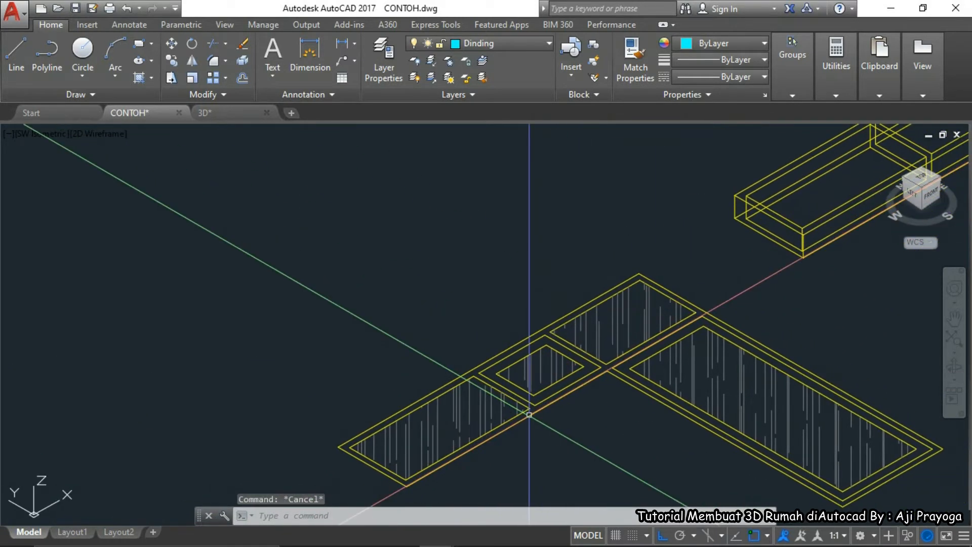
scroll(529, 414, "up", 3)
type("rec")
key("Return")
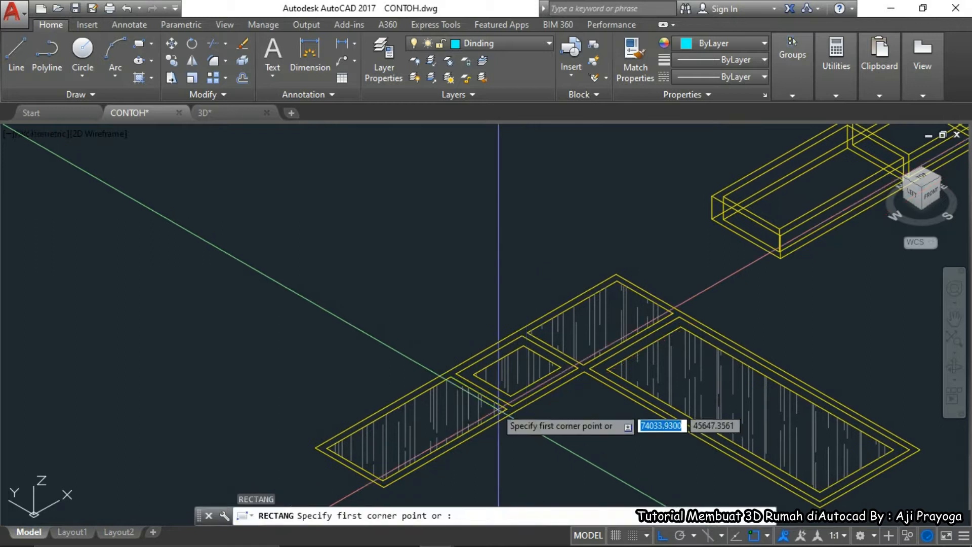
scroll(456, 379, "up", 3)
left_click(426, 363)
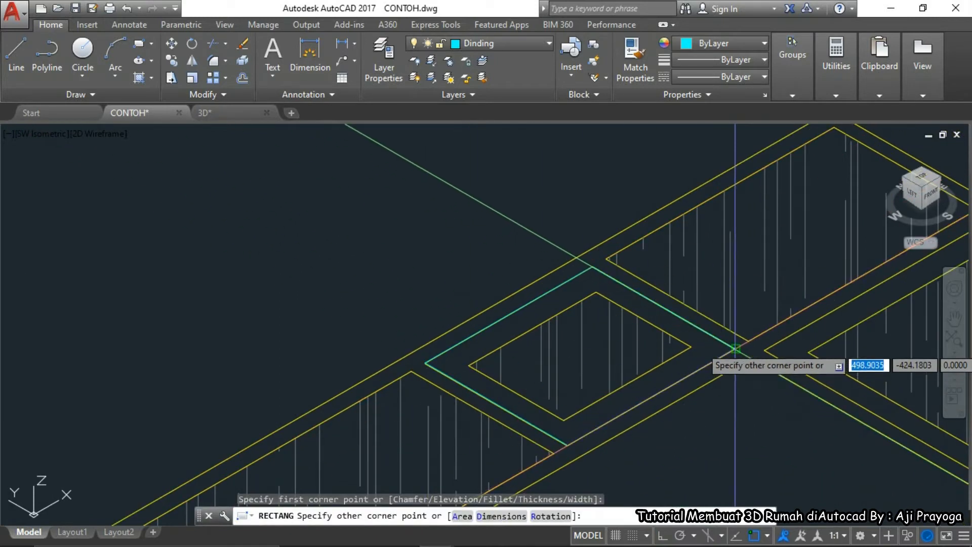
left_click(730, 349)
key("Return")
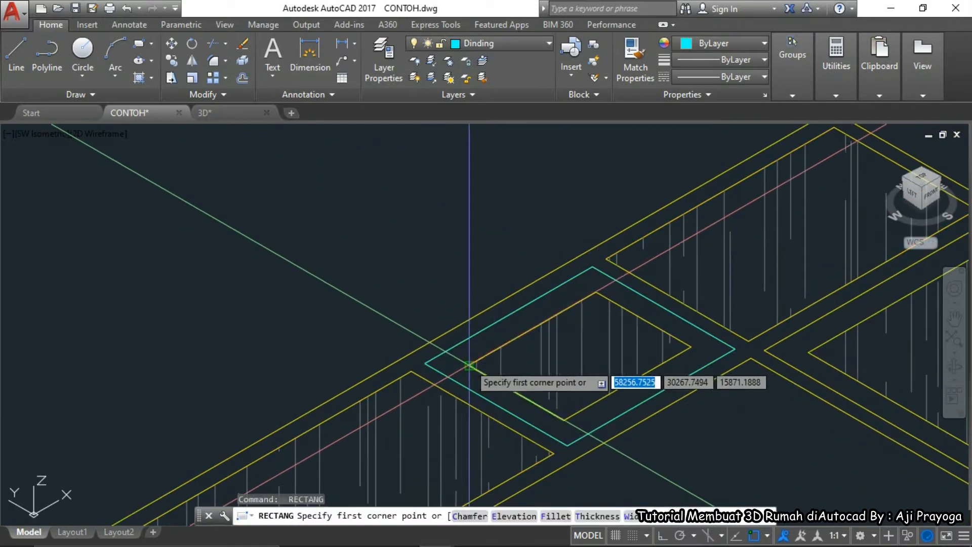
left_click(469, 365)
left_click(682, 360)
Extrude the small pane's outer and inner rectangles upward by 30
scroll(491, 350, "up", 4)
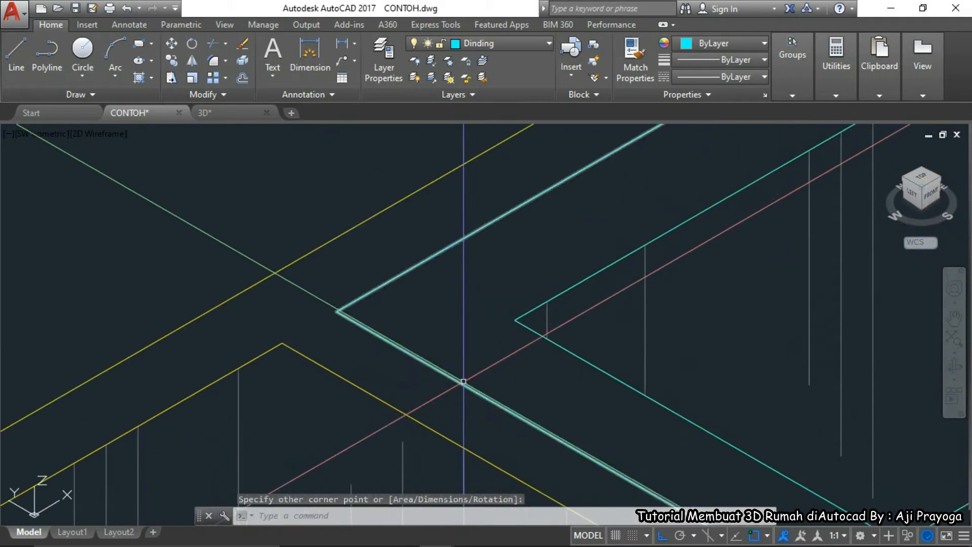
middle_click_drag(491, 351, 500, 349)
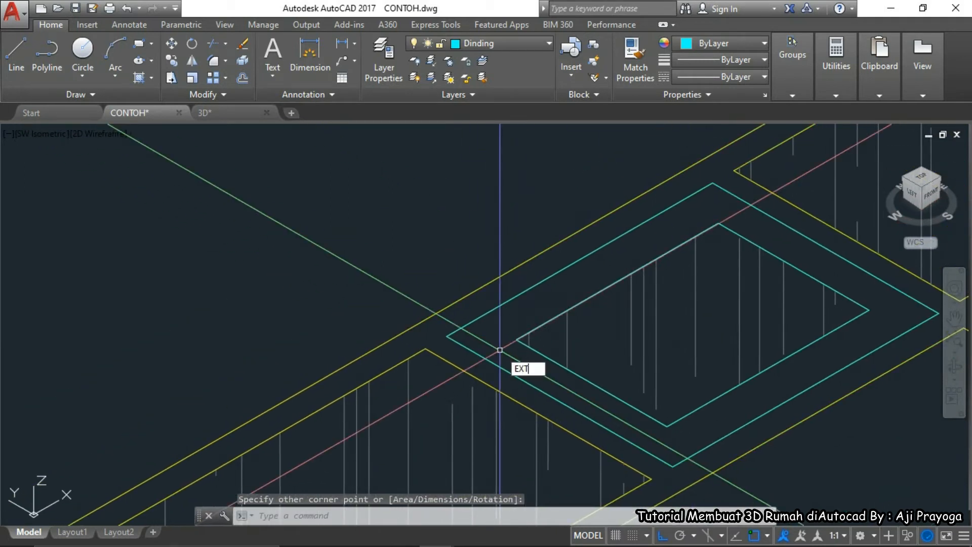
key("Return")
key("Escape")
scroll(491, 369, "down", 4)
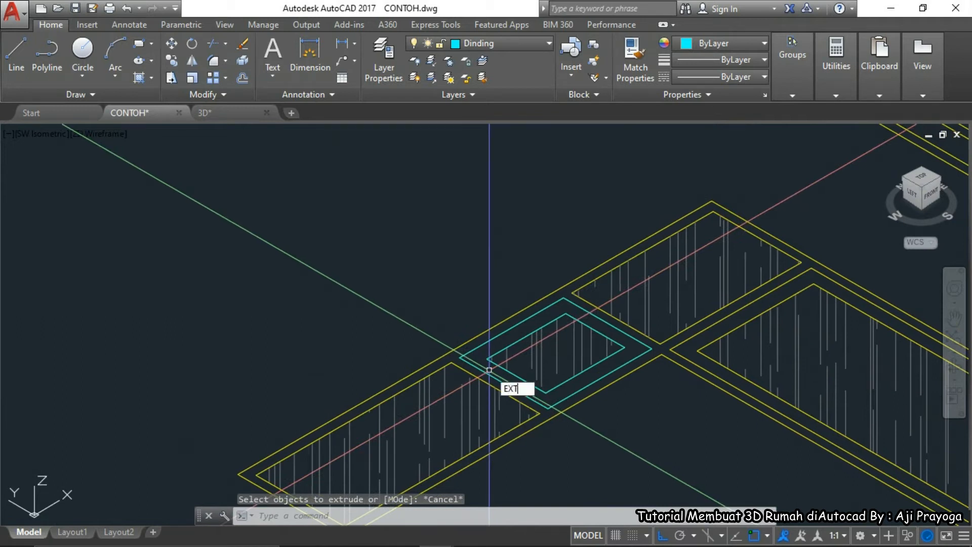
type("EXT")
key("Return")
left_click(486, 369)
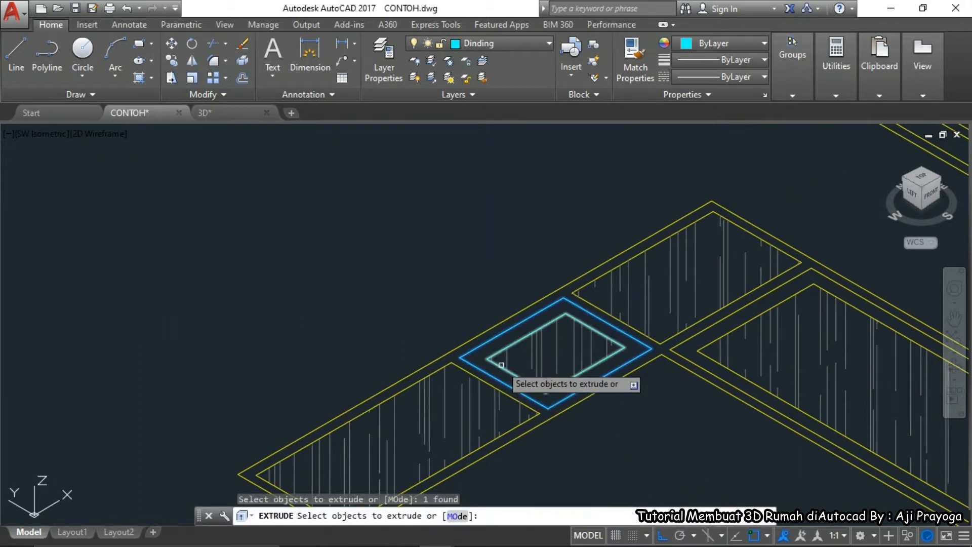
key("Return")
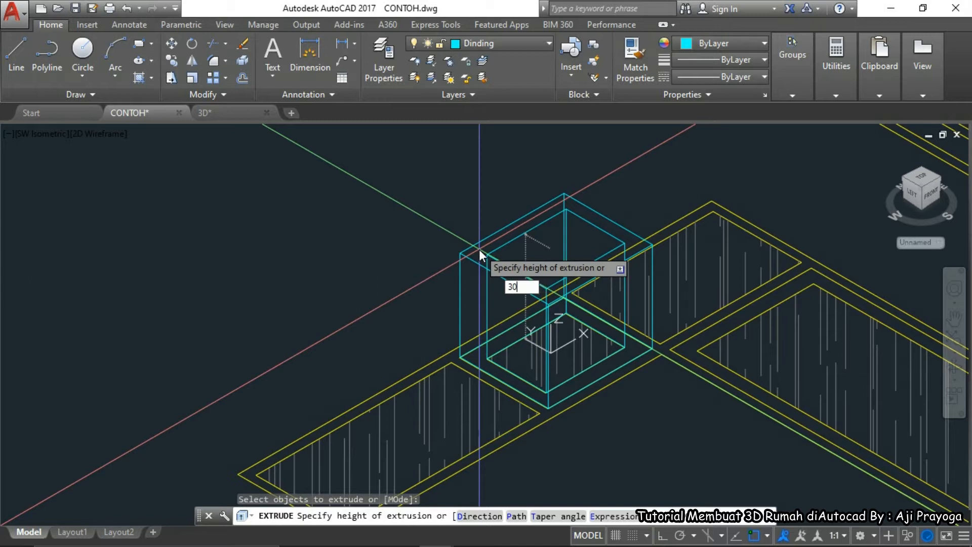
key("Return")
Show the small pane's boxes with hidden lines removed and subtract the inner box from the outer one
scroll(468, 354, "up", 5)
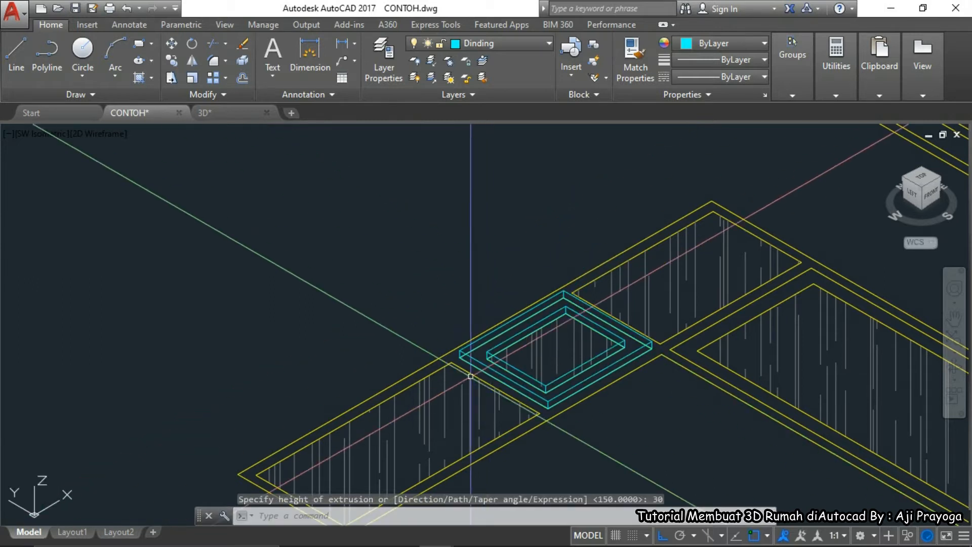
type("HIDE")
key("Return")
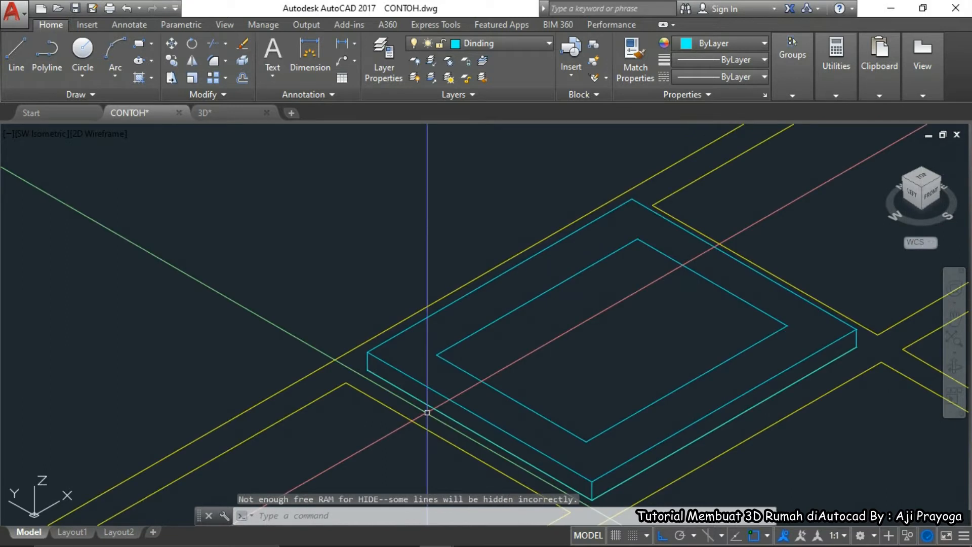
type("SU")
key("Return")
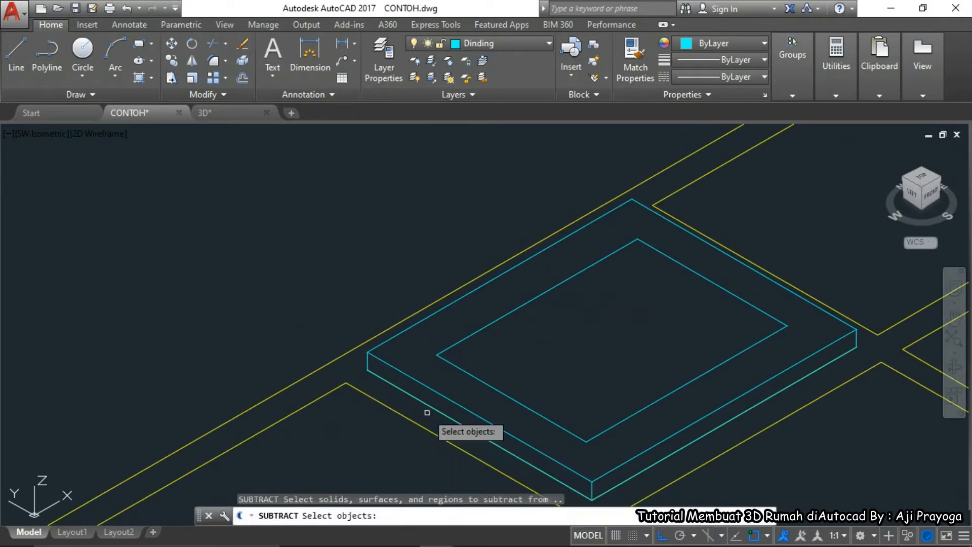
left_click(419, 376)
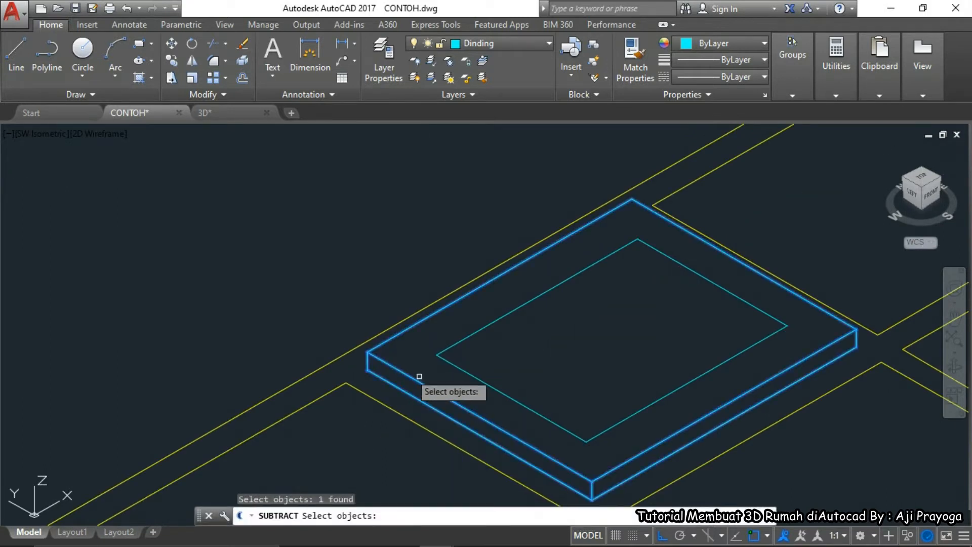
key("Return")
left_click(459, 368)
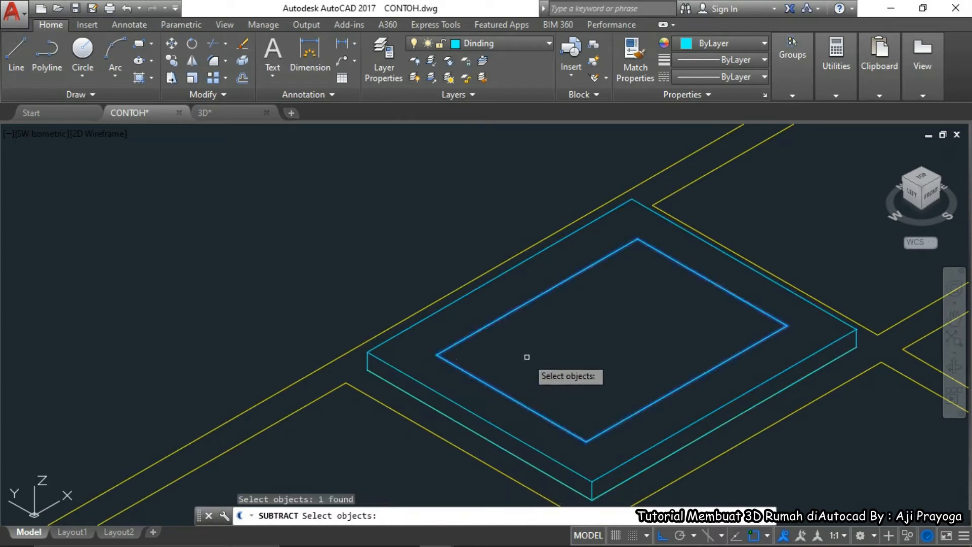
key("Return")
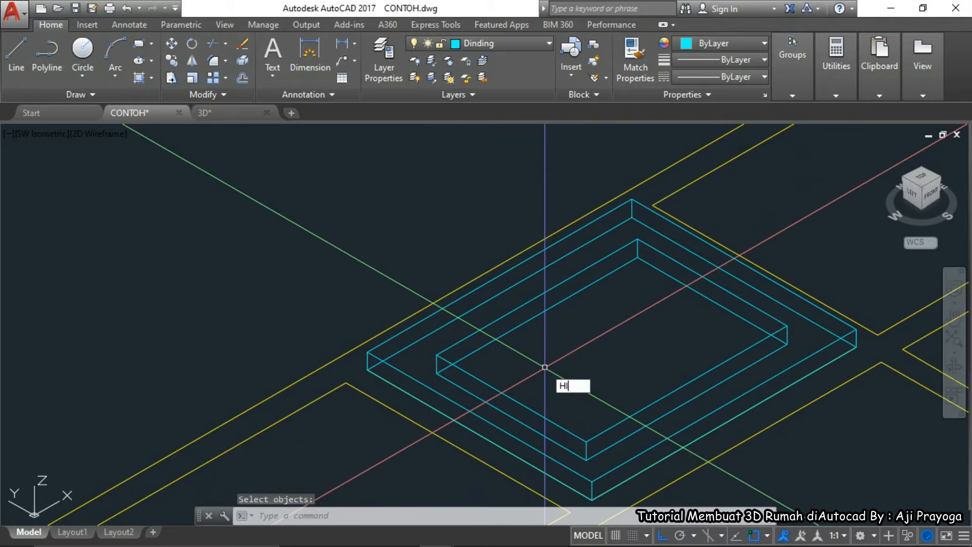
Check the opening of the small sash frame in a hidden-line display, and regenerate the wireframe
type("HI")
key("Return")
type("RE")
key("Return")
scroll(601, 284, "down", 5)
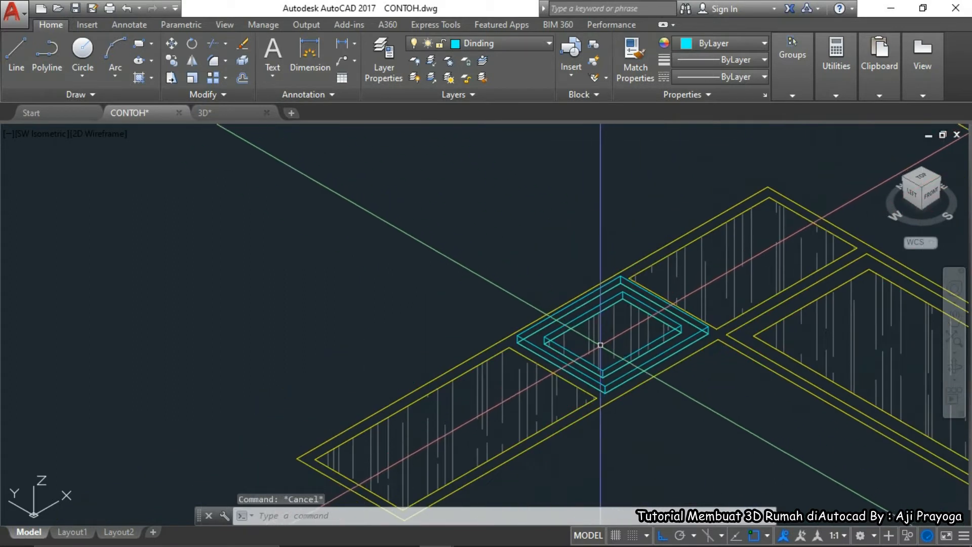
Draw a rectangle between opposite upper corners of the small sash frame's opening for the glass
scroll(512, 263, "up", 4)
scroll(559, 324, "up", 2)
type("C")
key("Return")
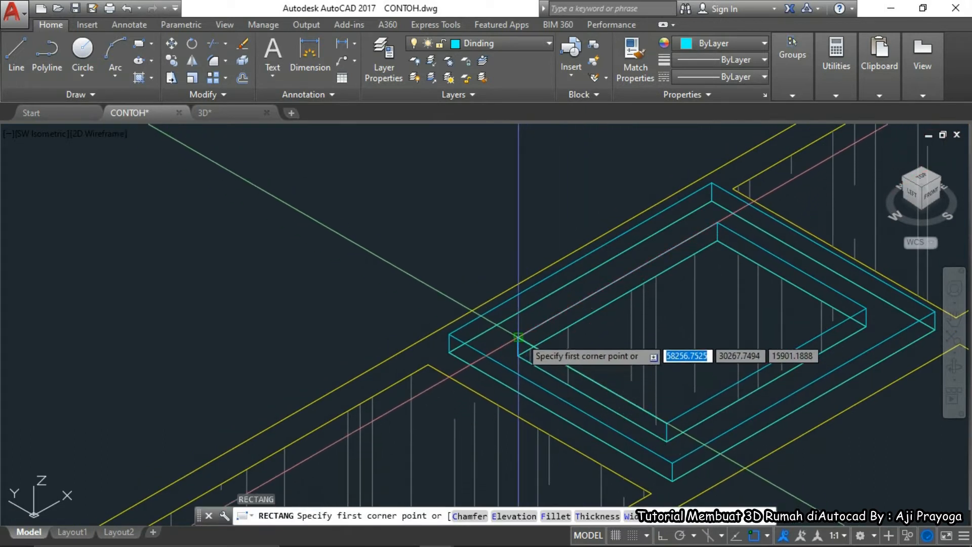
left_click(518, 337)
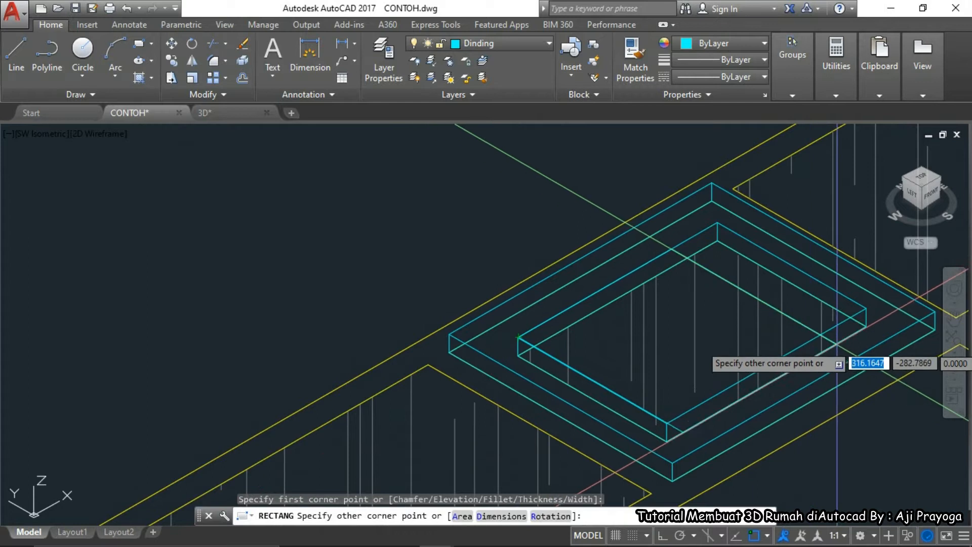
left_click(866, 307)
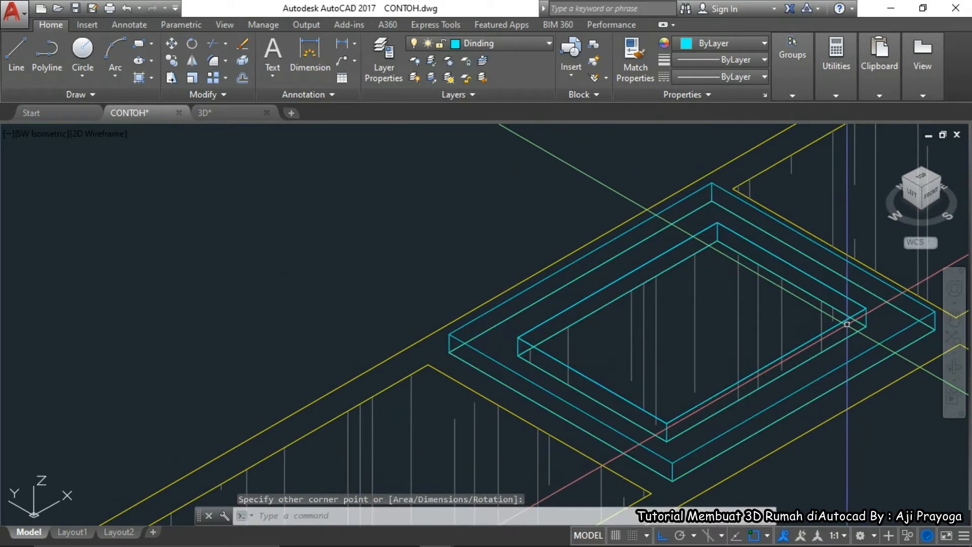
Extrude the glass rectangle of the small sash downward by 5
middle_click_drag(786, 368, 731, 316)
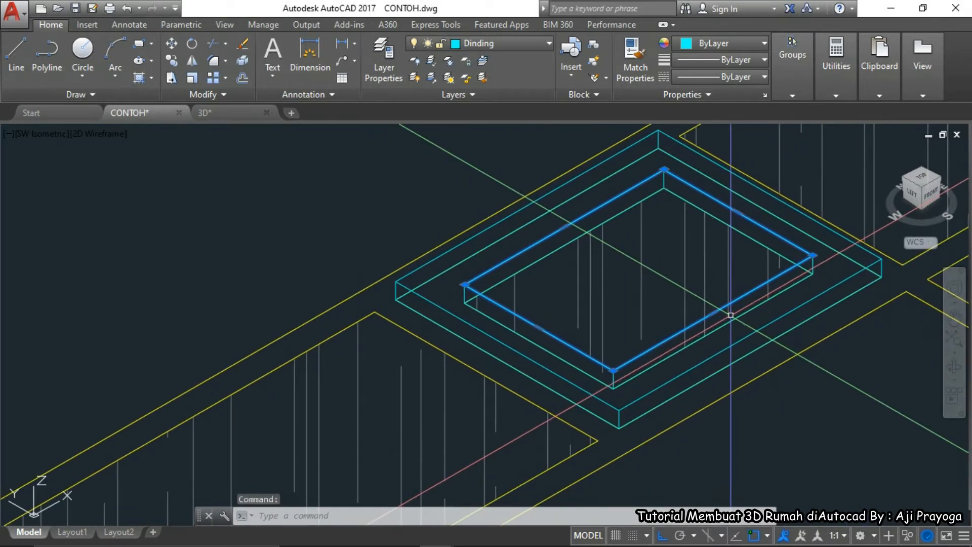
type("EXT")
key("Return")
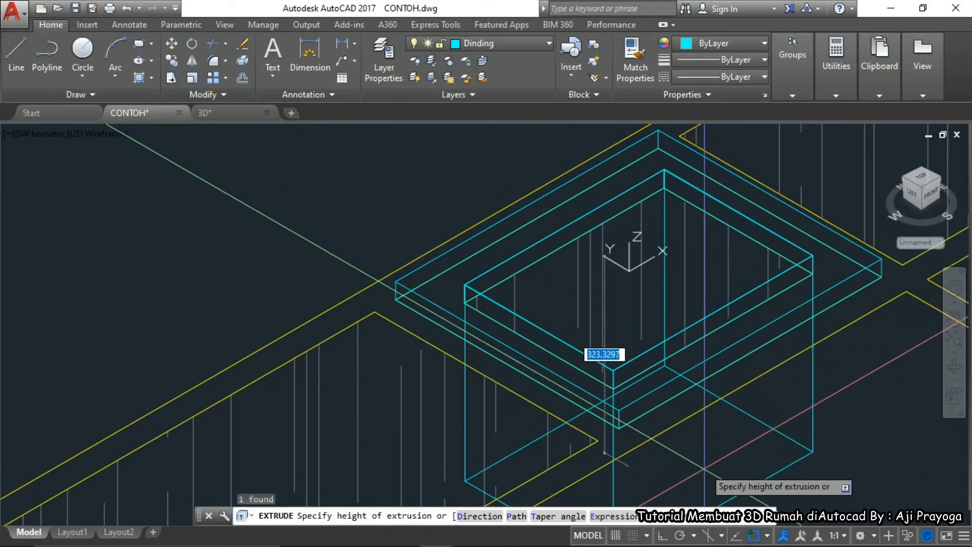
scroll(716, 471, "down", 2)
middle_click_drag(716, 471, 644, 354)
scroll(645, 356, "down", 2)
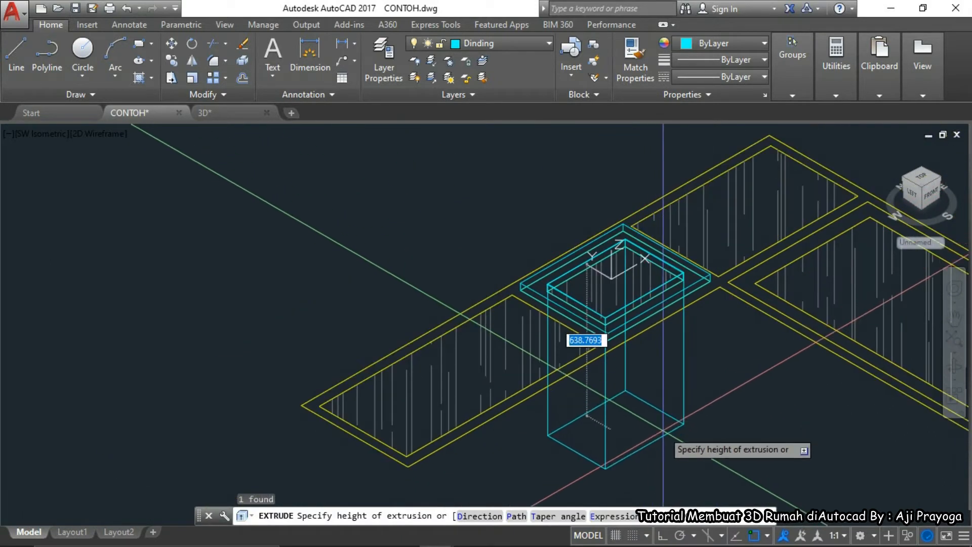
type("5")
key("Return")
Move the glass solid from its vertical edge's midpoint to the midpoint of the small sash frame's inner vertical edge
scroll(550, 281, "up", 6)
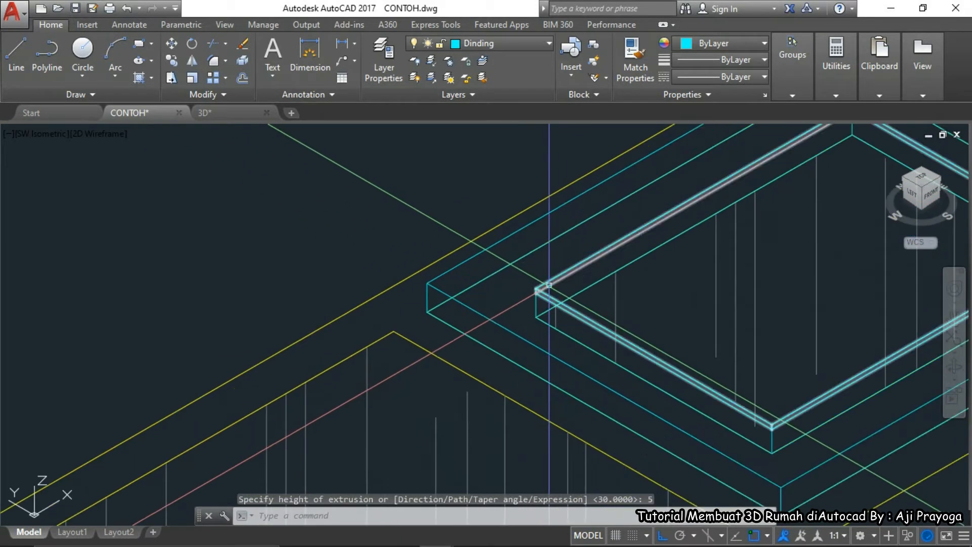
left_click(546, 295)
scroll(546, 296, "up", 6)
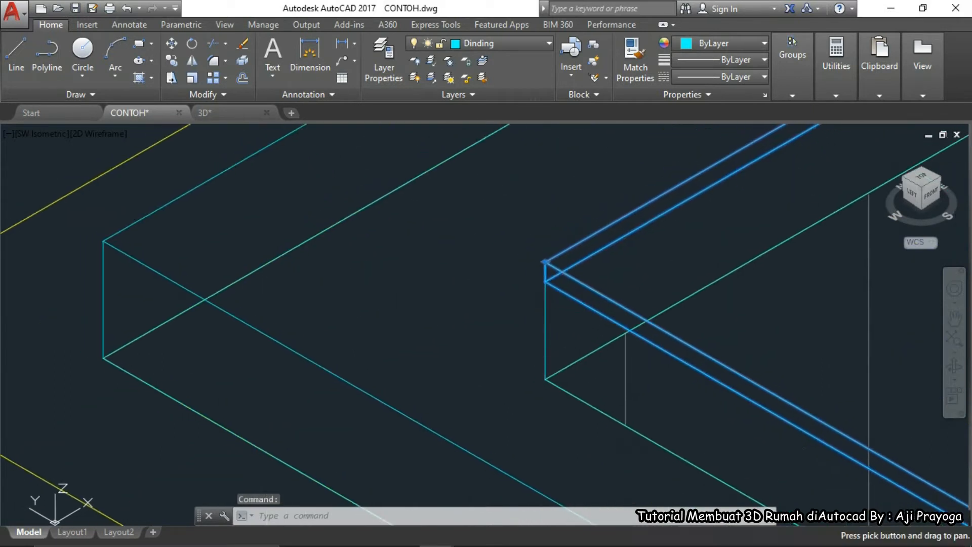
type("M")
key("Return")
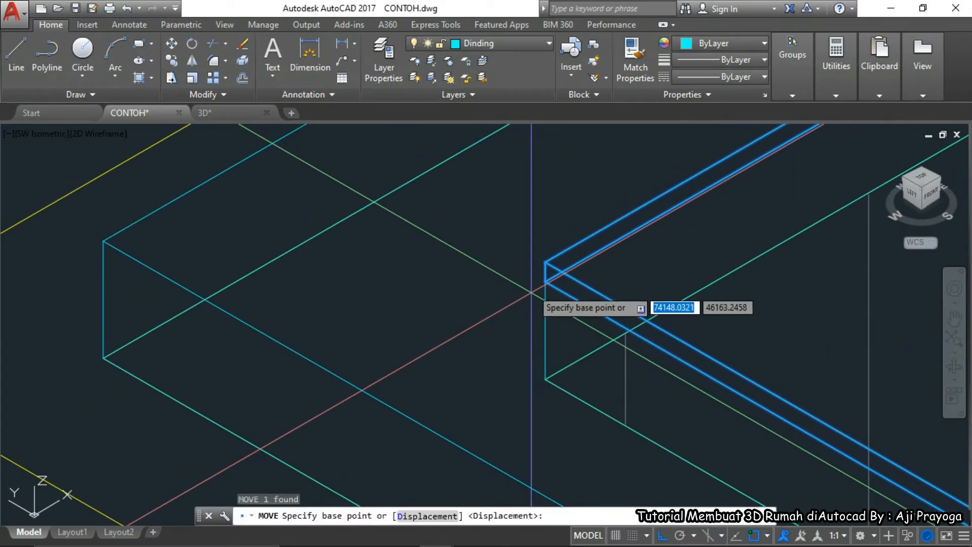
scroll(536, 290, "up", 3)
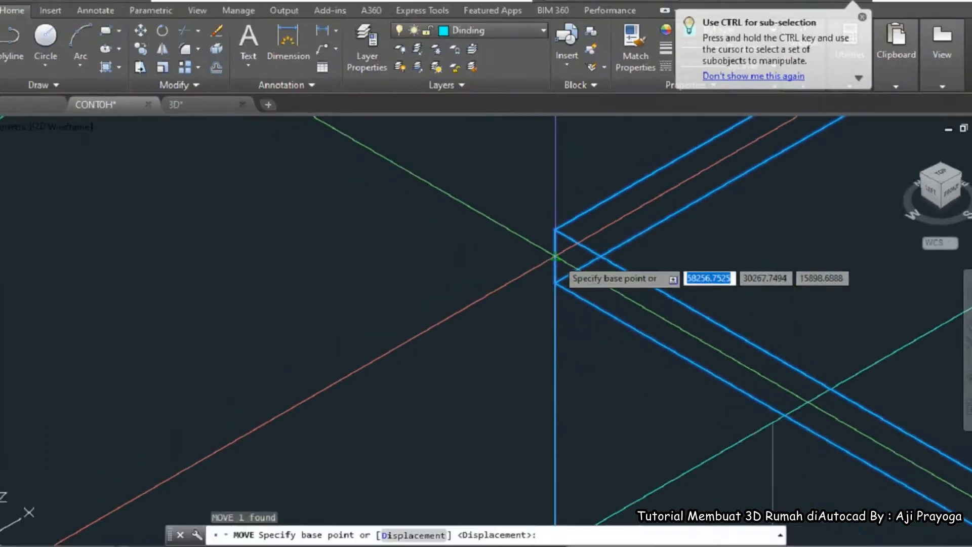
left_click(485, 273)
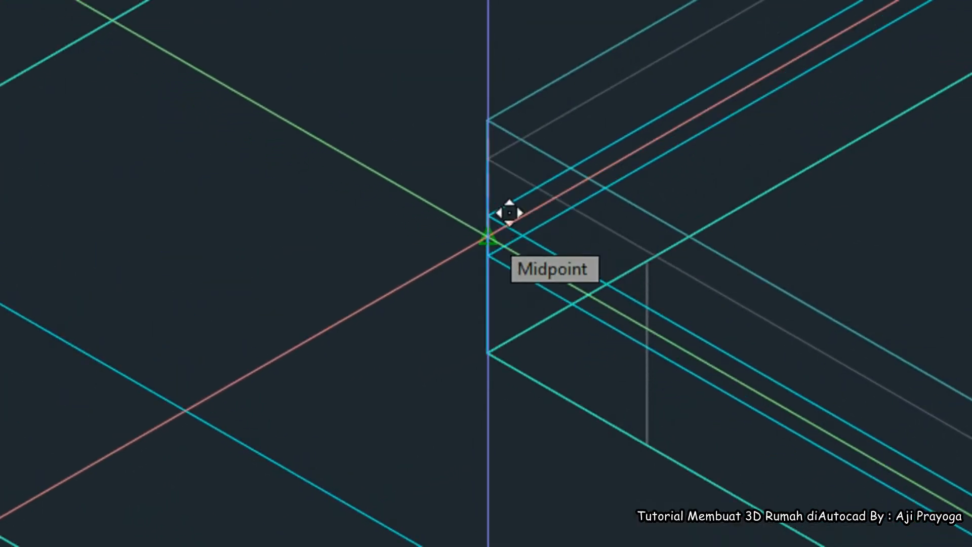
left_click(487, 234)
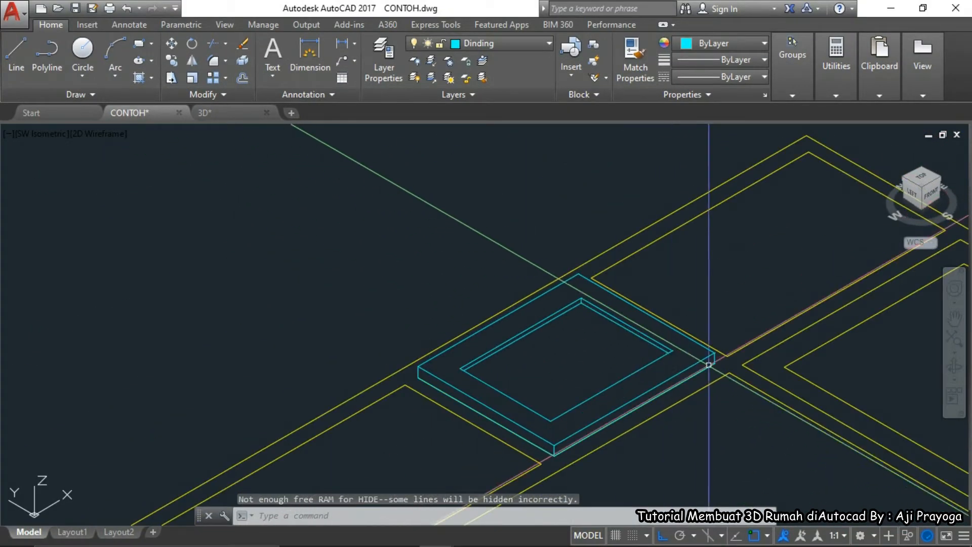
Draw a rectangle along the outer outline of the large pane in the L-shaped drawing
scroll(489, 364, "down", 6)
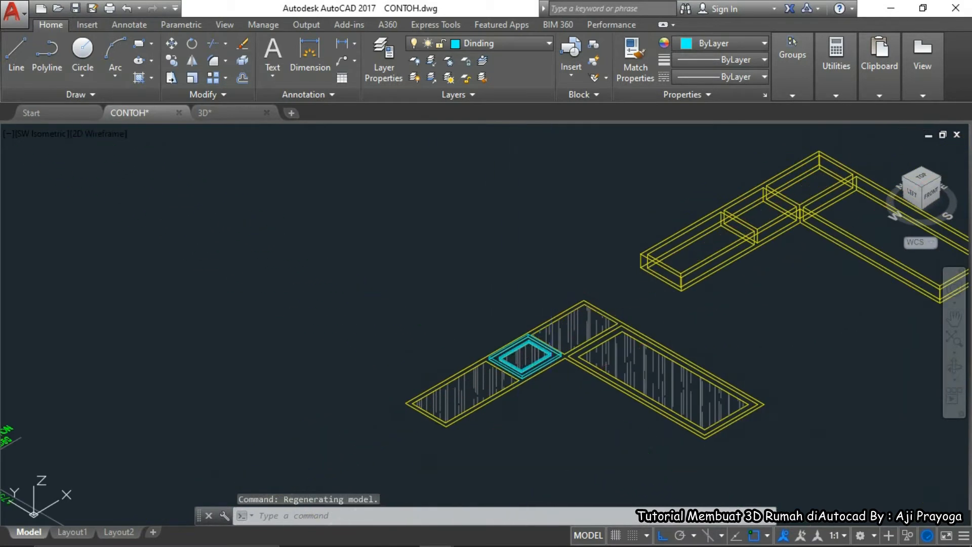
key("Escape")
middle_click_drag(589, 404, 555, 407)
type("C")
key("Return")
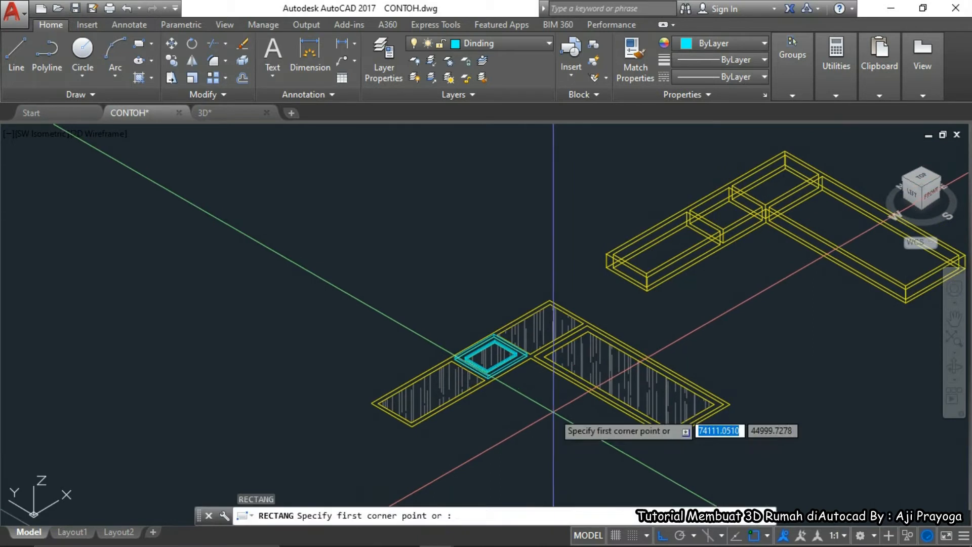
scroll(526, 369, "up", 8)
scroll(494, 349, "down", 6)
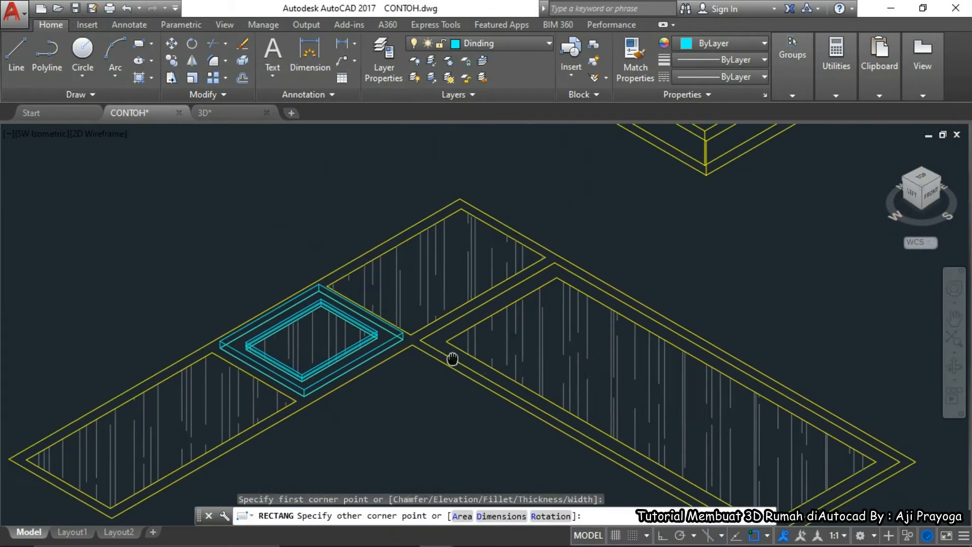
scroll(431, 329, "up", 6)
scroll(598, 430, "down", 1)
scroll(627, 389, "up", 2)
scroll(663, 375, "down", 5)
scroll(662, 339, "up", 7)
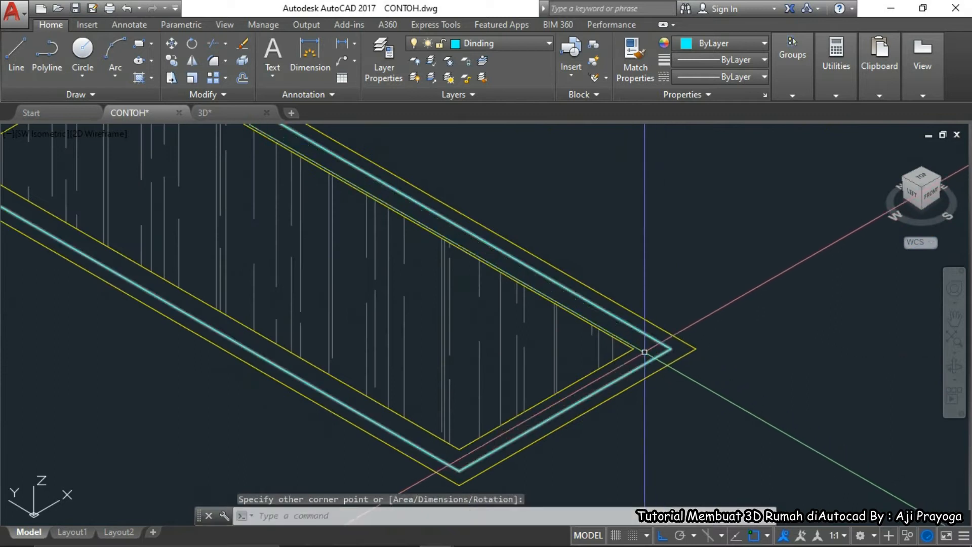
Draw a second rectangle along the inner outline of the large pane
scroll(525, 370, "down", 5)
scroll(525, 377, "up", 3)
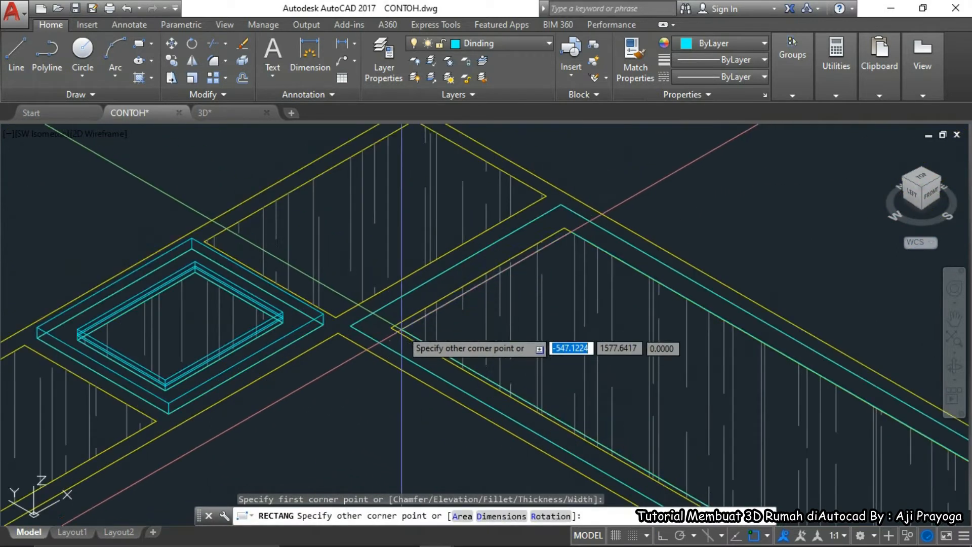
key("Escape")
Extrude the outer and inner rectangles of the large pane by 30
scroll(382, 380, "down", 2)
scroll(387, 373, "up", 1)
type("EX")
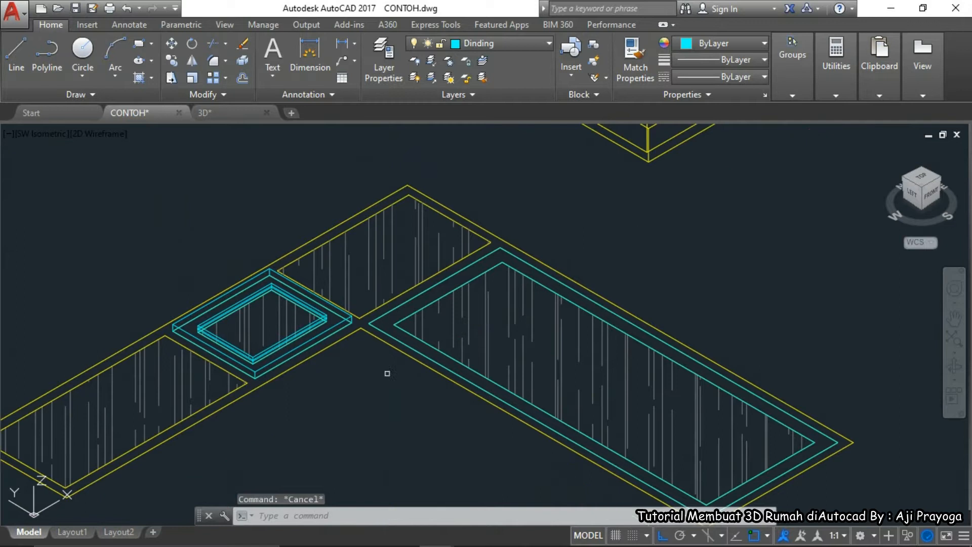
key("Return")
left_click(414, 352)
left_click(425, 357)
scroll(524, 385, "down", 2)
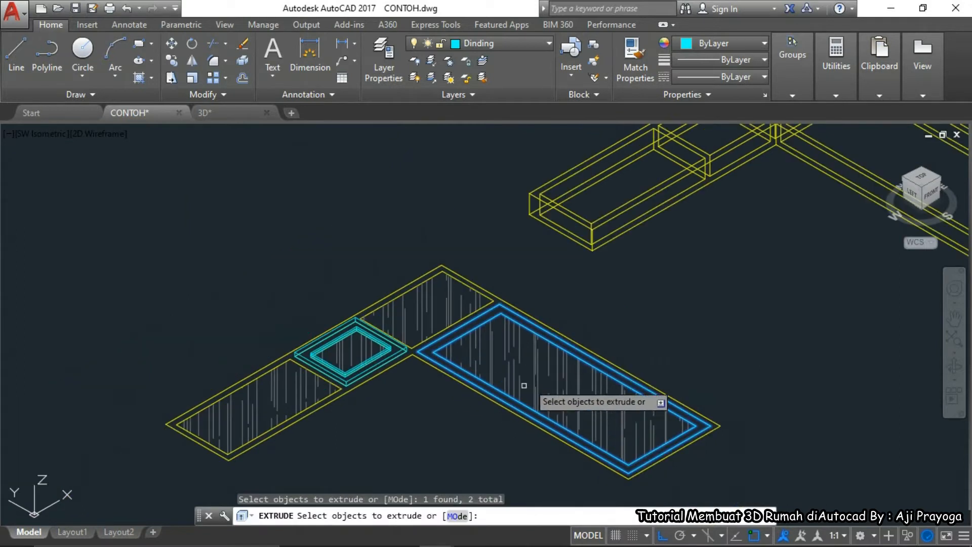
key("Return")
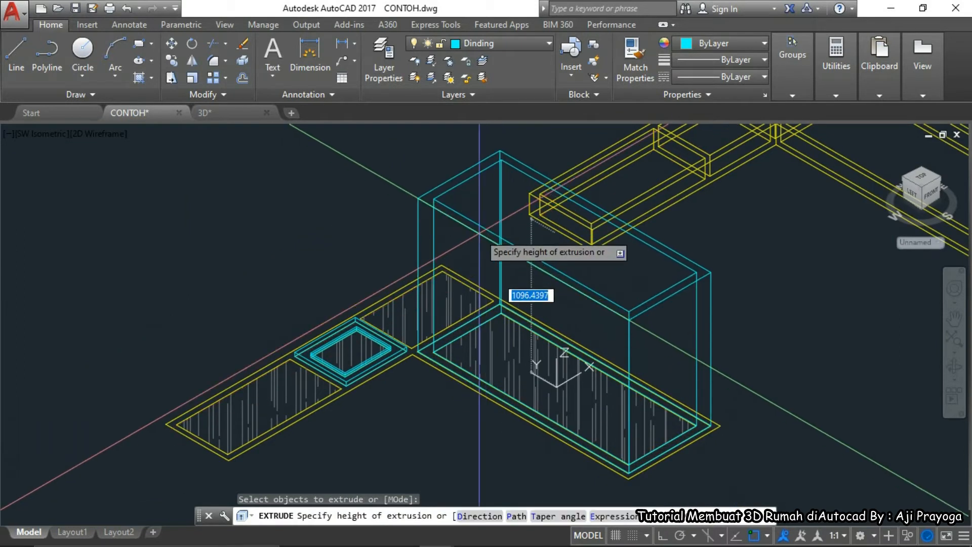
type("30")
key("Return")
Subtract the inner solid from the outer solid of the large pane to form its sash frame
scroll(445, 354, "up", 4)
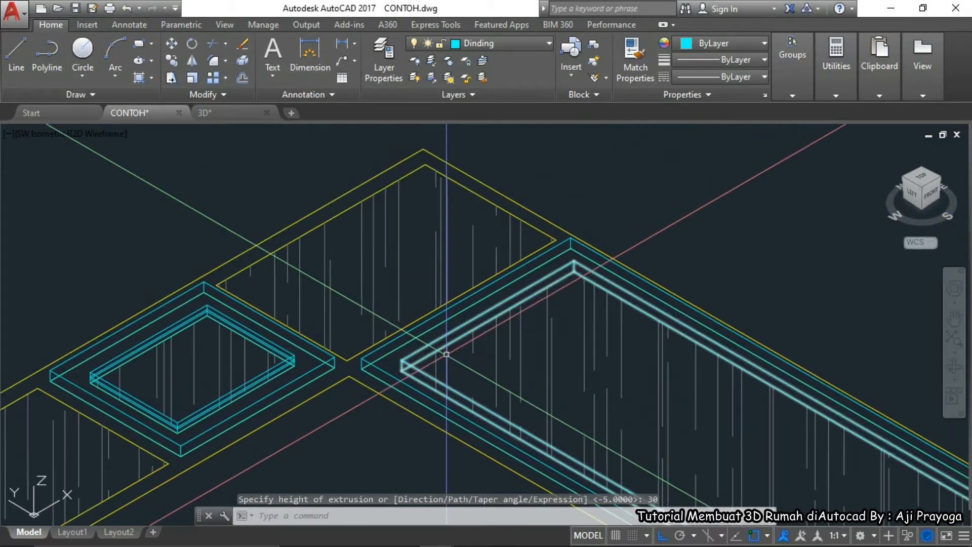
middle_click_drag(409, 387, 436, 374)
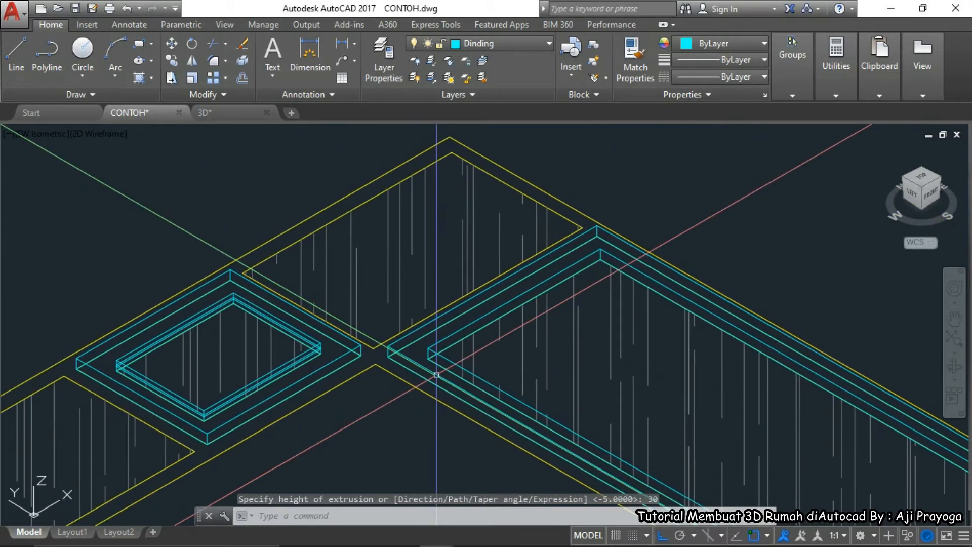
type("SU")
key("Return")
left_click(410, 345)
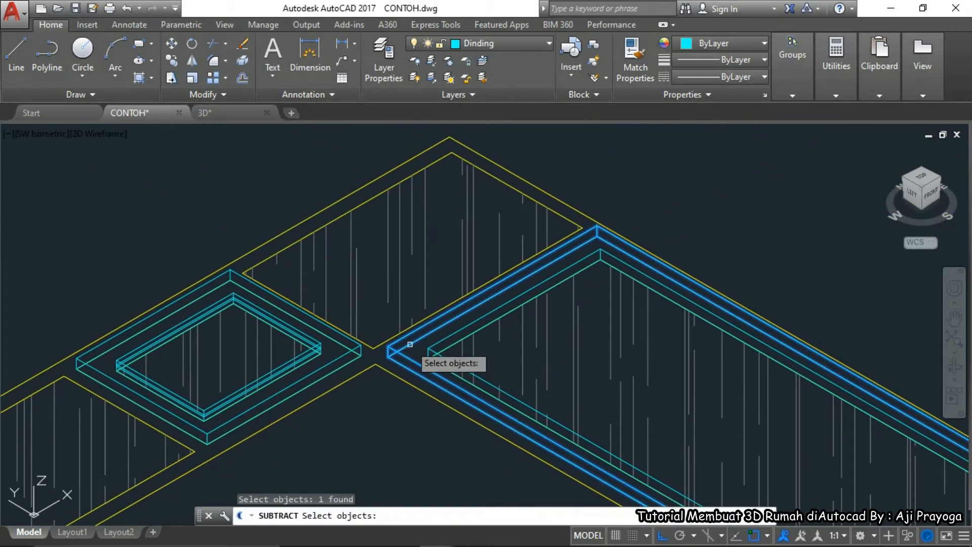
key("Return")
left_click(445, 357)
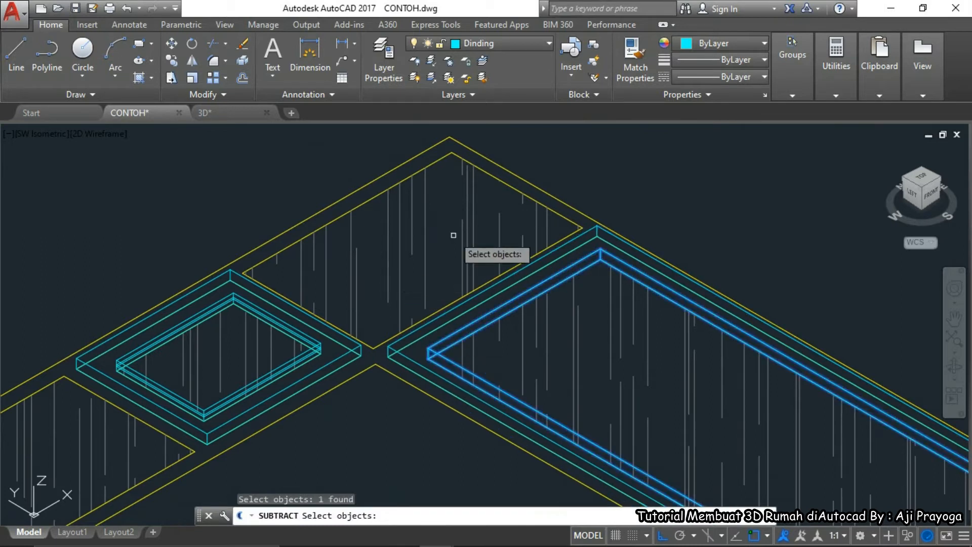
key("Return")
scroll(516, 347, "down", 3)
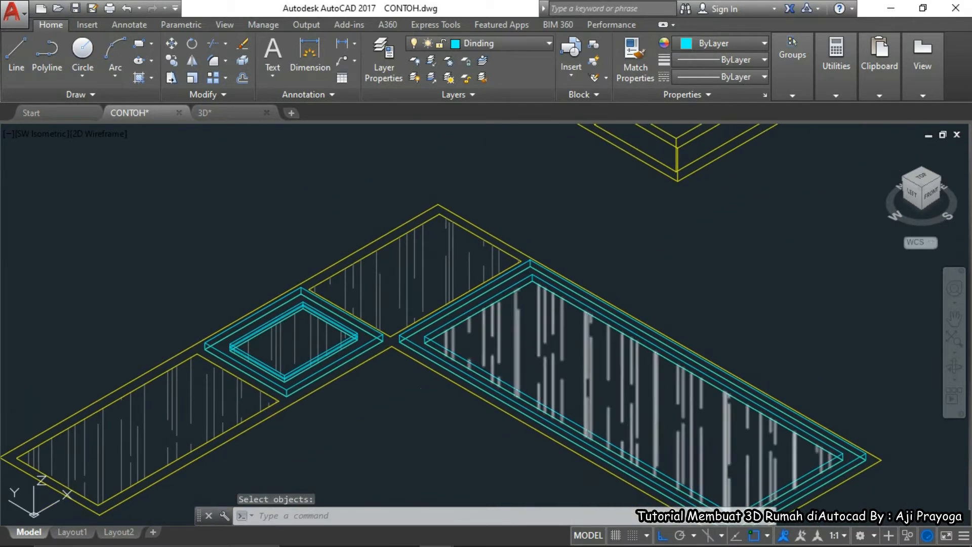
type("REC")
key("Return")
key("Escape")
Regenerate the drawing and draw a glass rectangle between opposite upper inner corners of the large sash frame
type("RE")
key("Return")
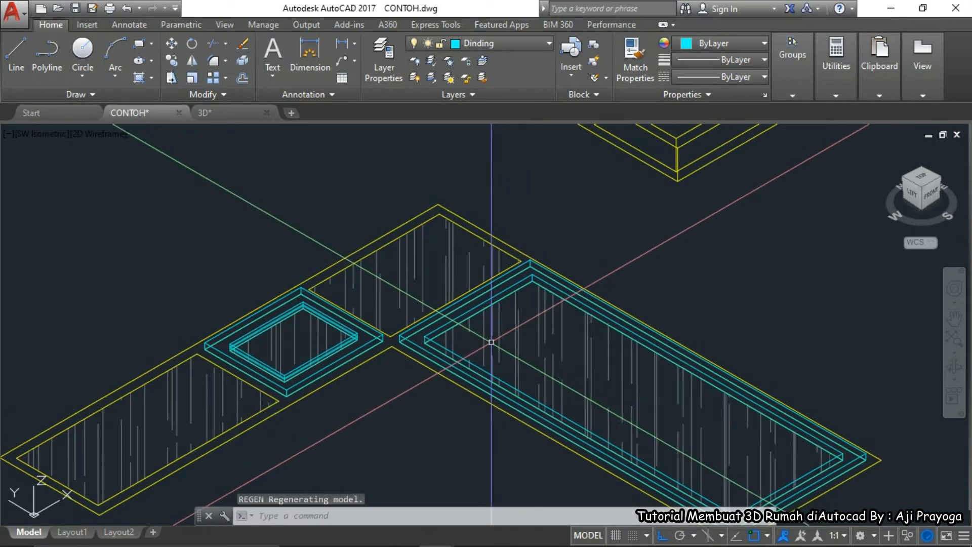
type("REC")
key("Return")
scroll(462, 336, "up", 4)
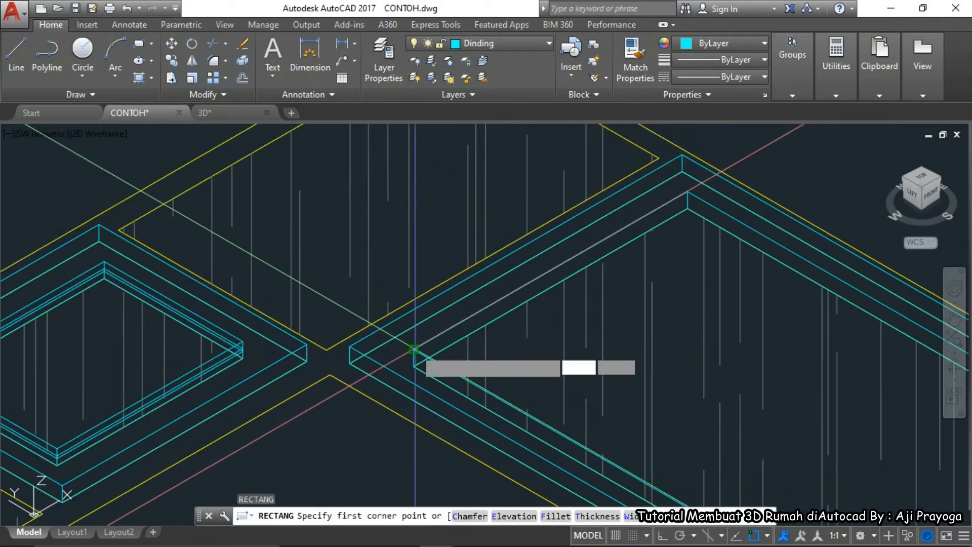
left_click(413, 348)
scroll(361, 304, "down", 5)
scroll(714, 412, "up", 4)
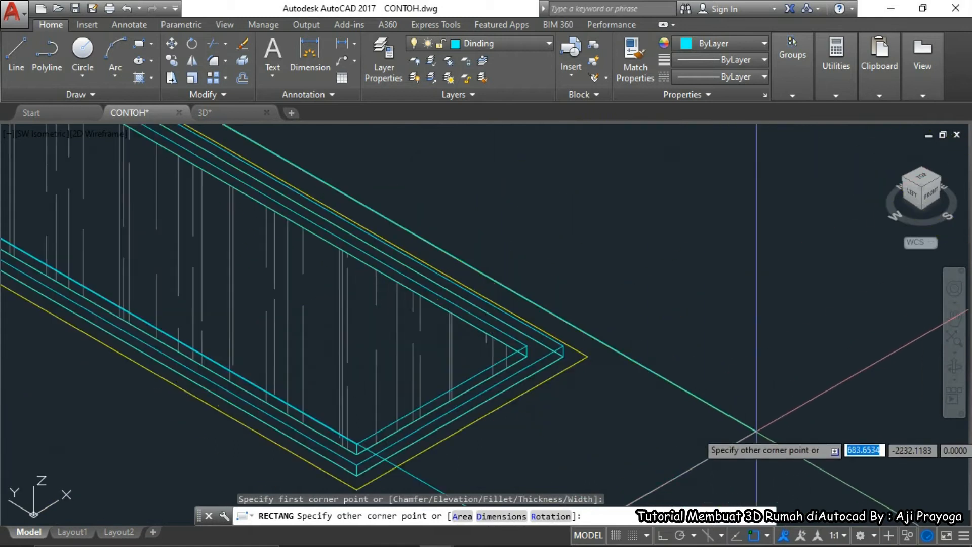
left_click(526, 349)
Extrude the glass rectangle of the large sash downward by 5
middle_click_drag(503, 401, 573, 403)
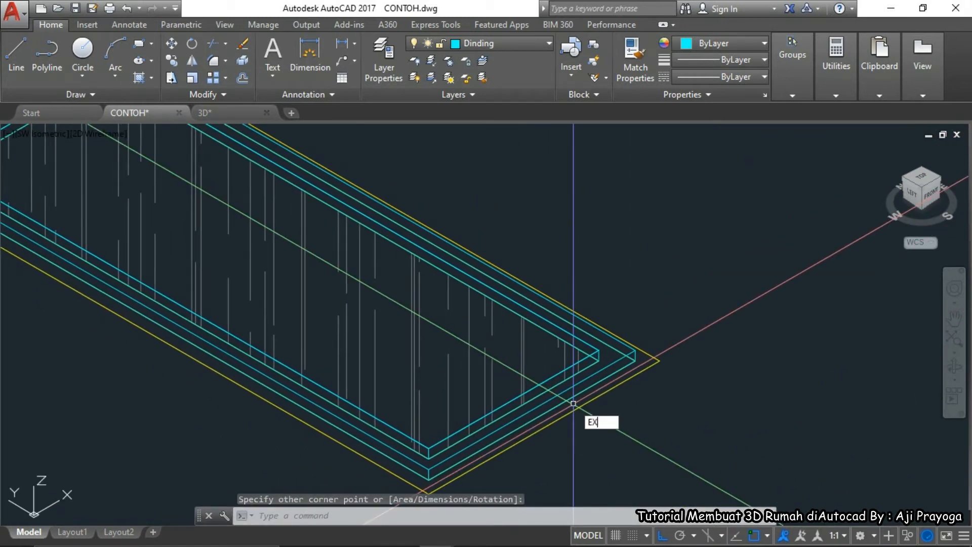
type("EXT")
key("Return")
left_click(571, 367)
key("Return")
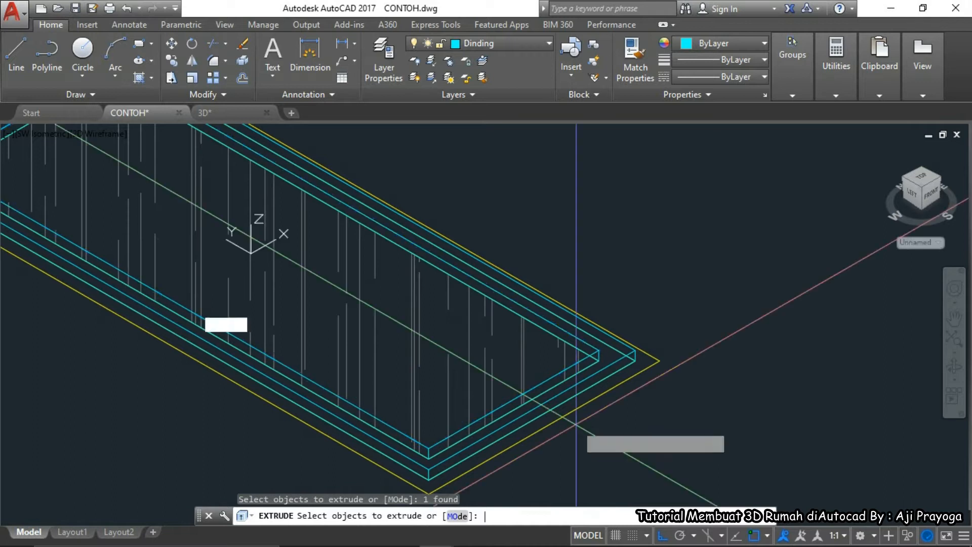
scroll(576, 435, "down", 3)
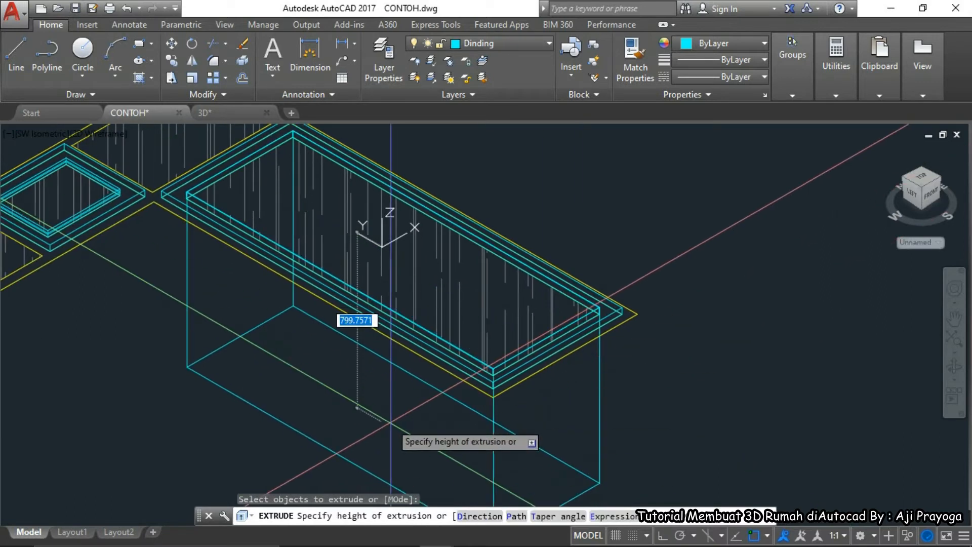
type("5")
key("Return")
Move the large glass solid from its vertical edge's midpoint to the midpoint of the large sash frame's inner vertical edge
scroll(254, 217, "up", 5)
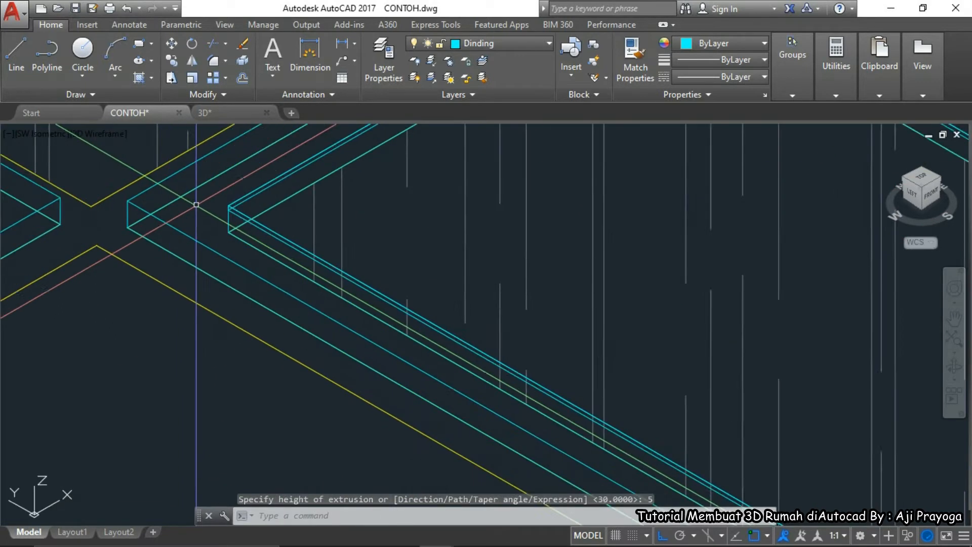
middle_click_drag(254, 217, 328, 242)
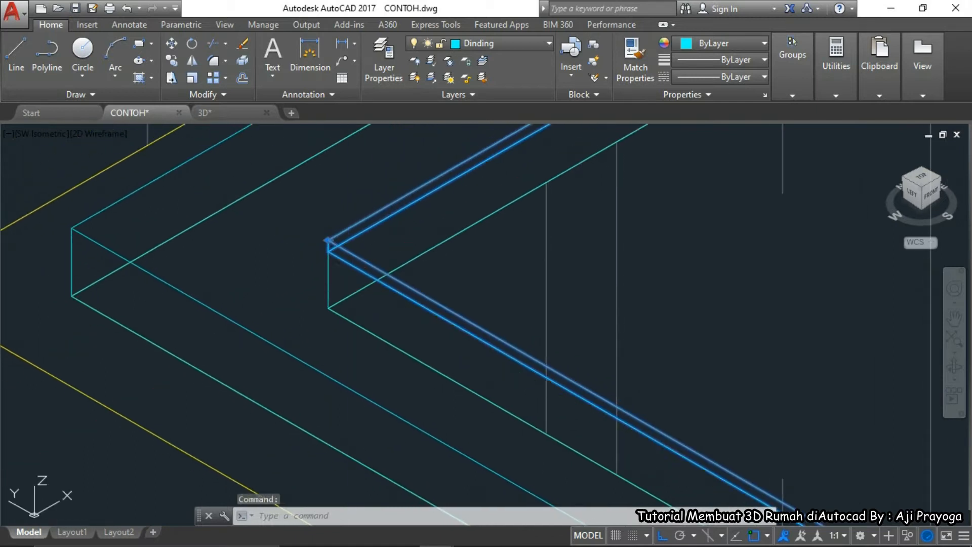
left_click(328, 242)
type("m")
key("Return")
scroll(325, 243, "up", 2)
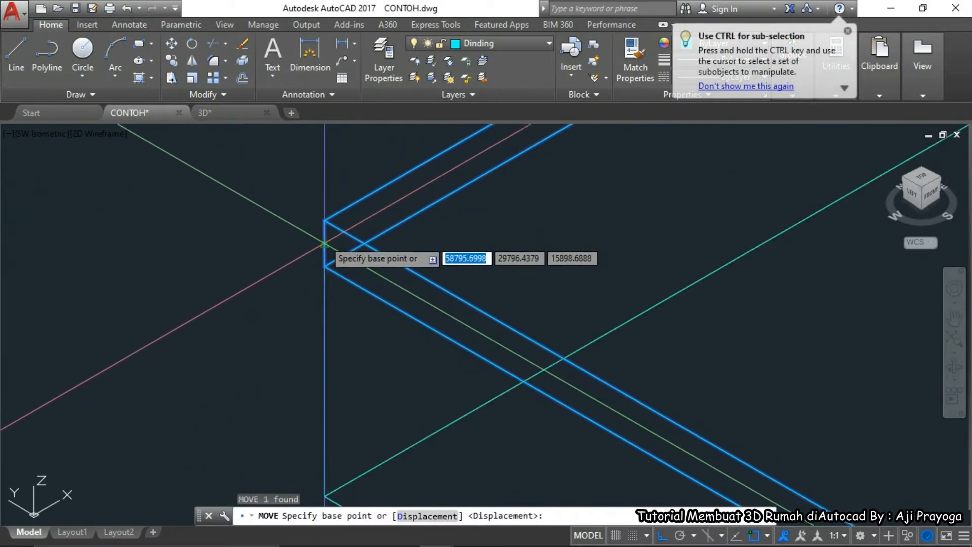
left_click(325, 245)
scroll(332, 276, "down", 3)
scroll(361, 328, "down", 3)
Check the window with hidden lines removed and regenerate the wireframe display
type("H")
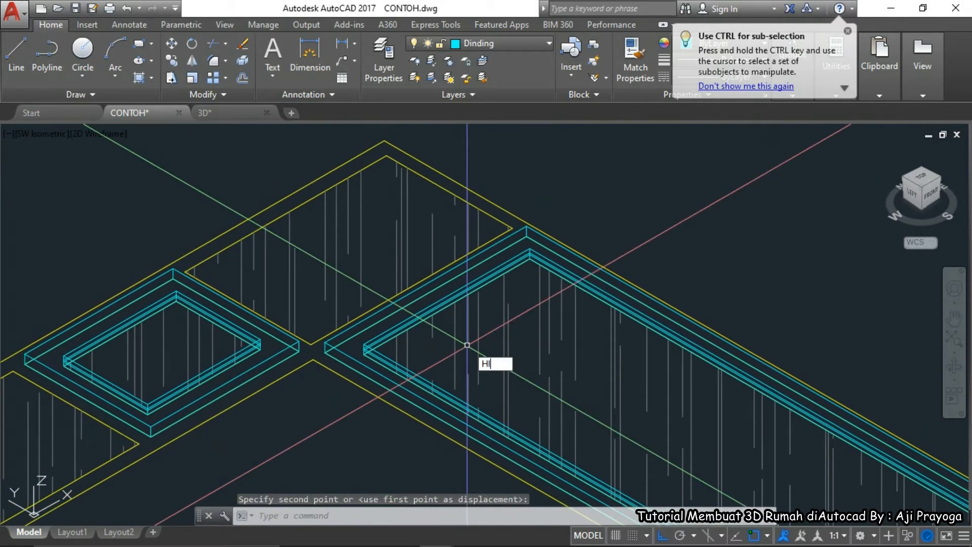
type("I")
key("Return")
type("RE")
key("Return")
Draw rectangles along the outlines of the two remaining panes on either side of the small sash
middle_click_drag(388, 373, 404, 376)
type("R")
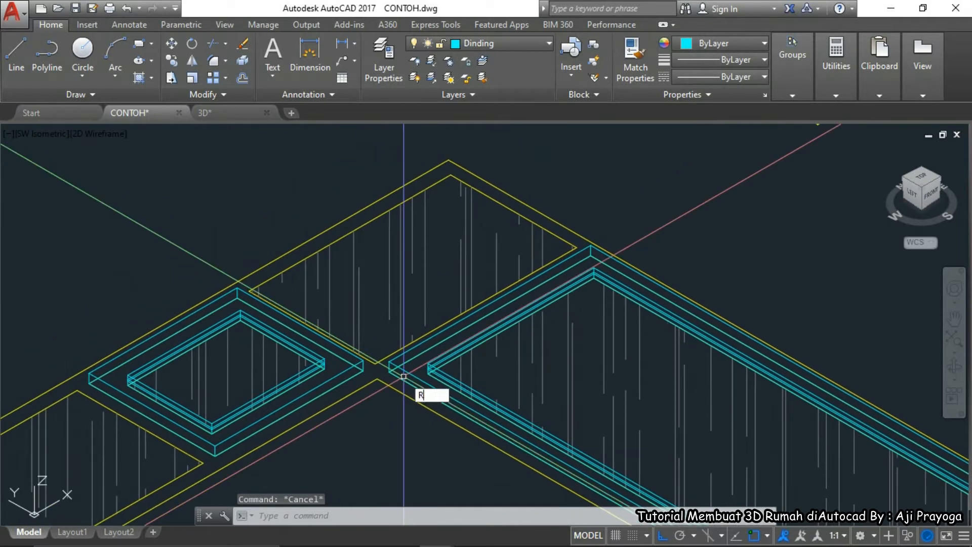
type("EC")
key("Return")
left_click(392, 284)
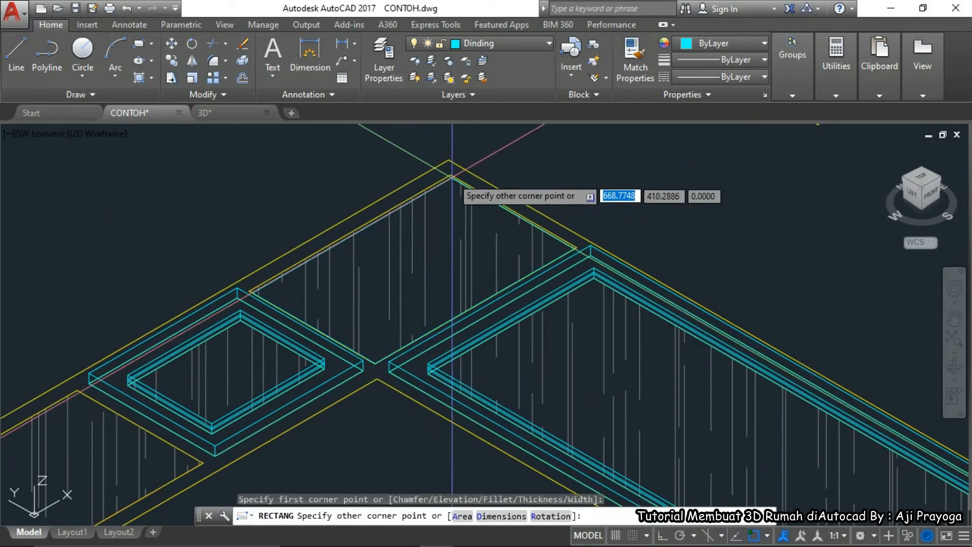
scroll(532, 282, "down", 2)
key("Return")
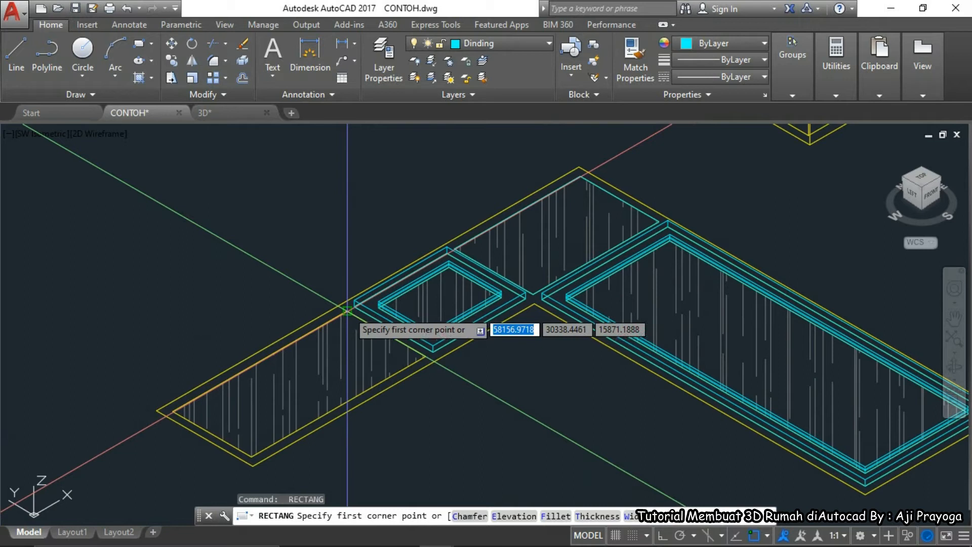
left_click(343, 312)
key("Escape")
Extrude the rectangles of the two remaining panes upward by 5
middle_click_drag(290, 439, 315, 424)
type("EXT")
key("Return")
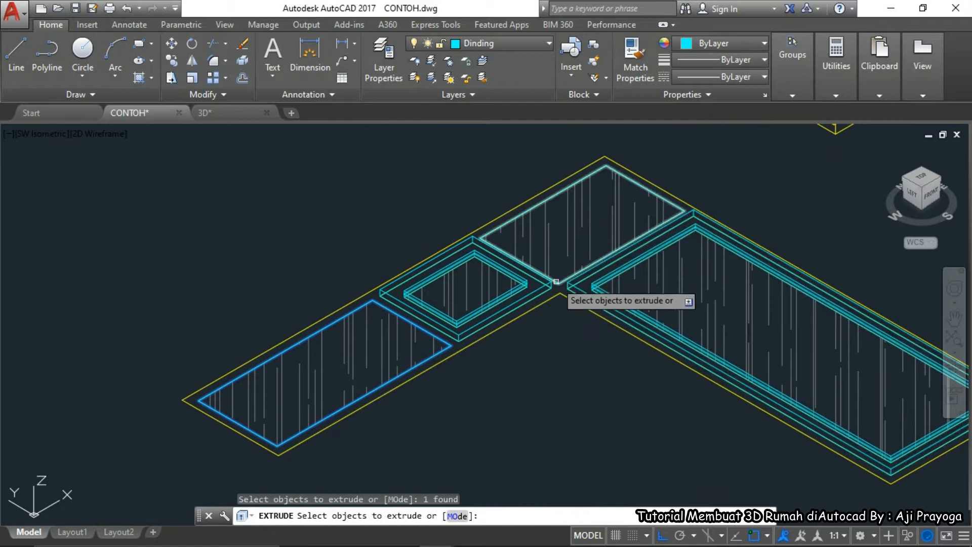
key("Return")
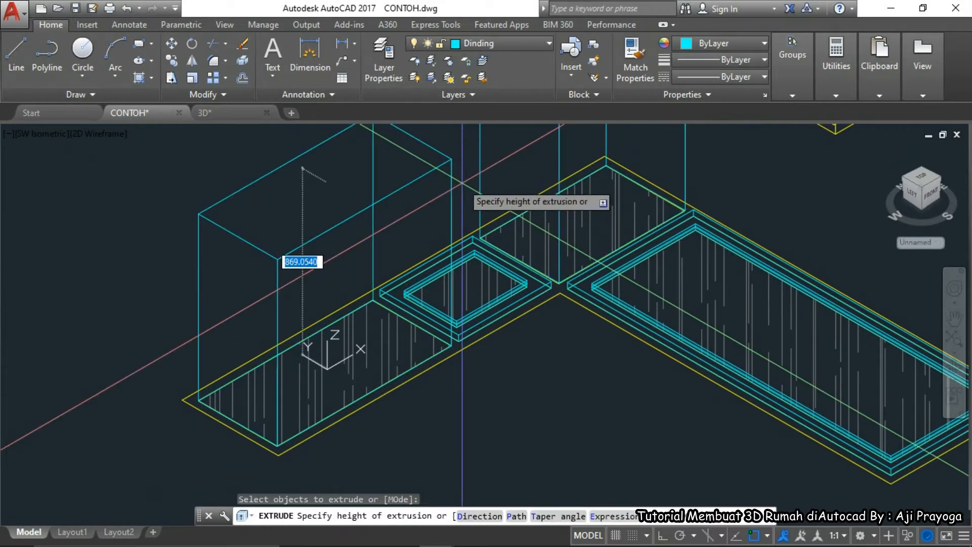
key("Return")
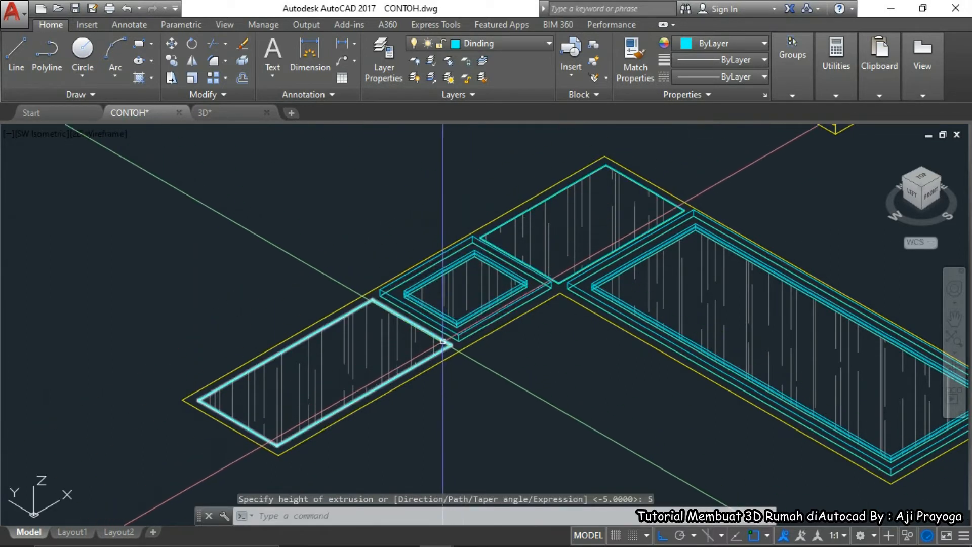
Move both new glass solids up by the distance from the lower end to the midpoint of the small sash's outer vertical edge
left_click(443, 344)
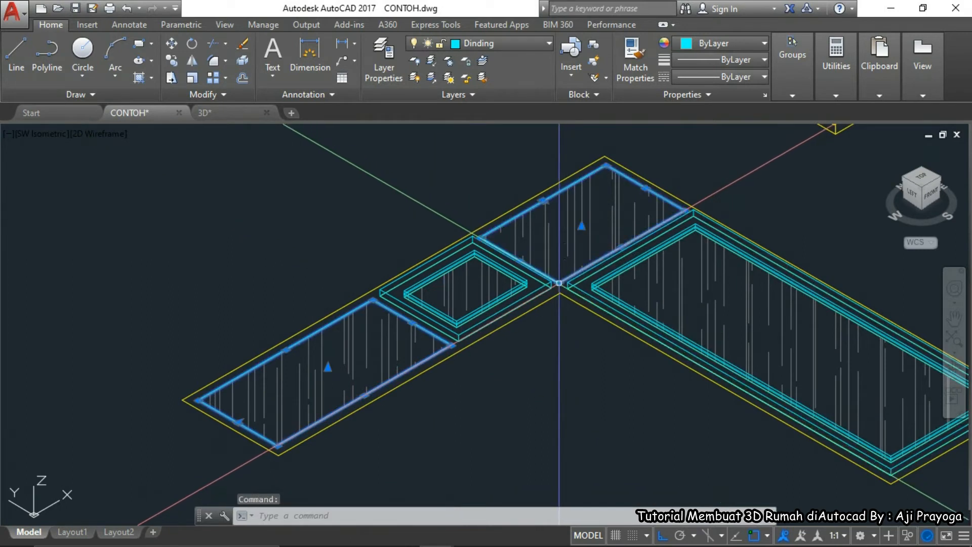
scroll(457, 331, "up", 5)
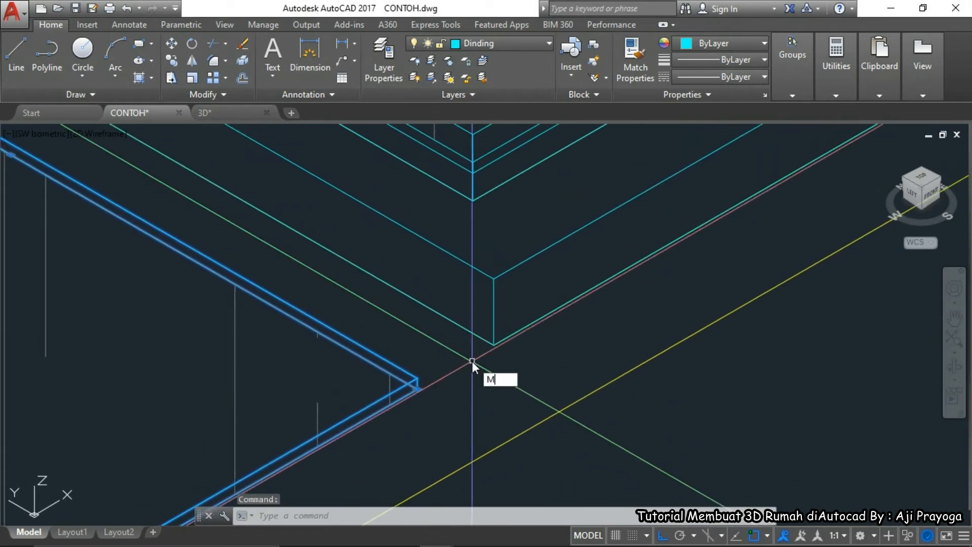
type("m")
key("Return")
left_click(493, 345)
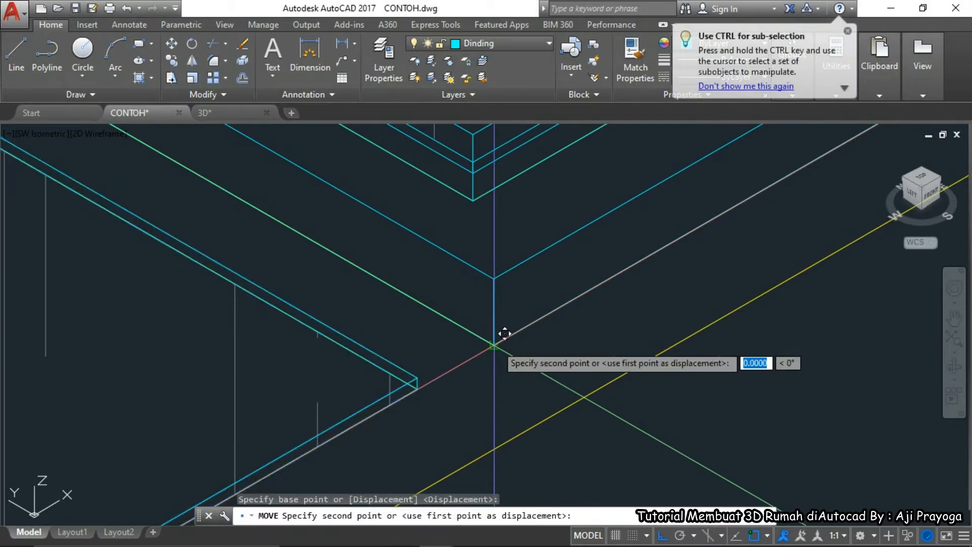
left_click(504, 299)
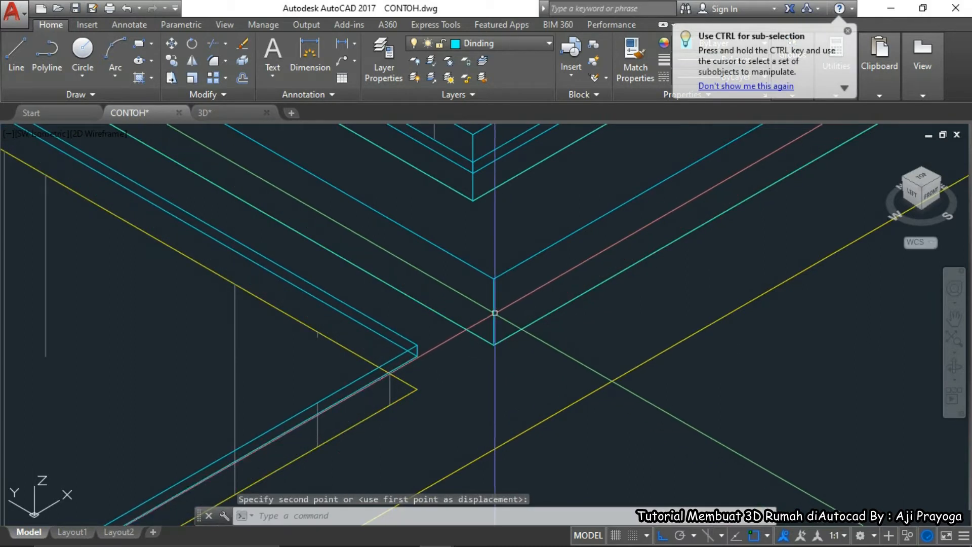
scroll(499, 382, "down", 1)
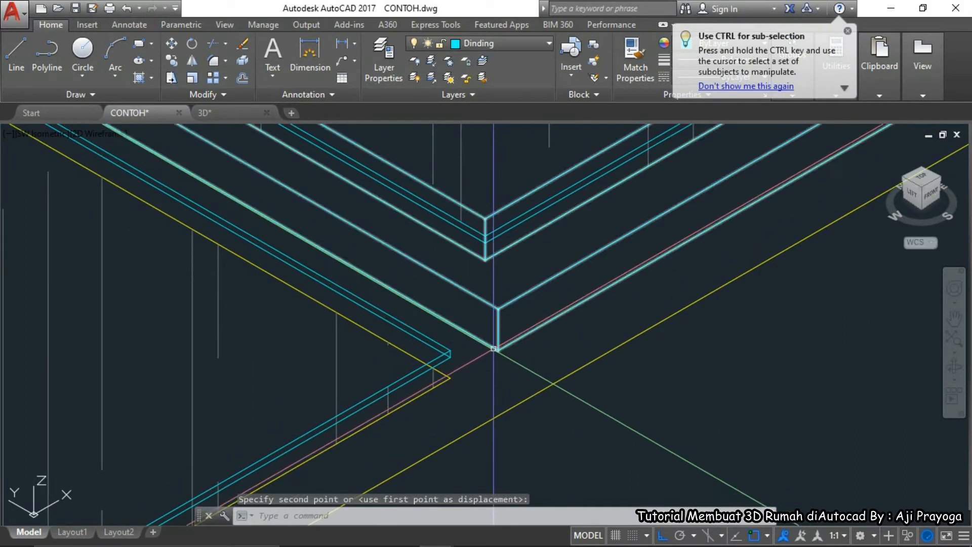
type("di")
key("Return")
left_click(497, 349)
key("Escape")
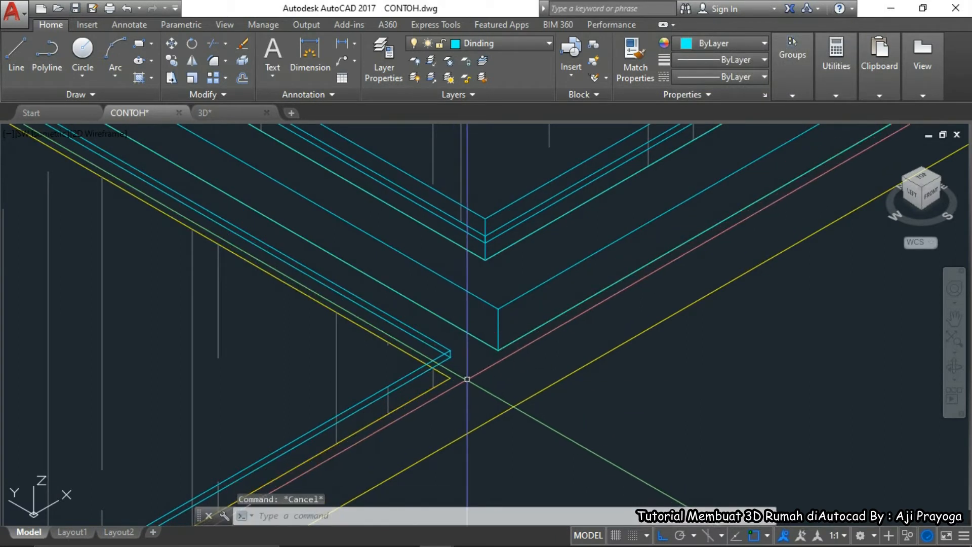
scroll(466, 379, "down", 5)
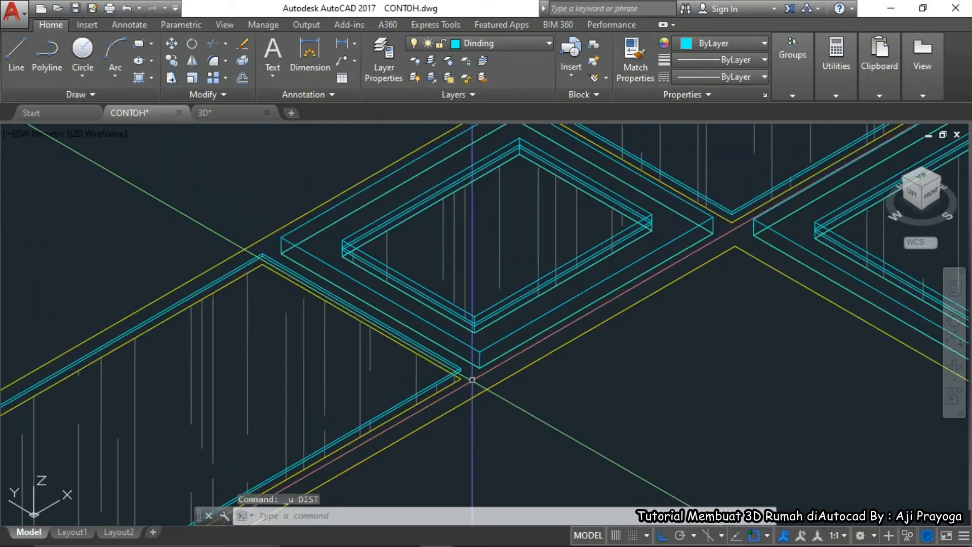
key("Escape")
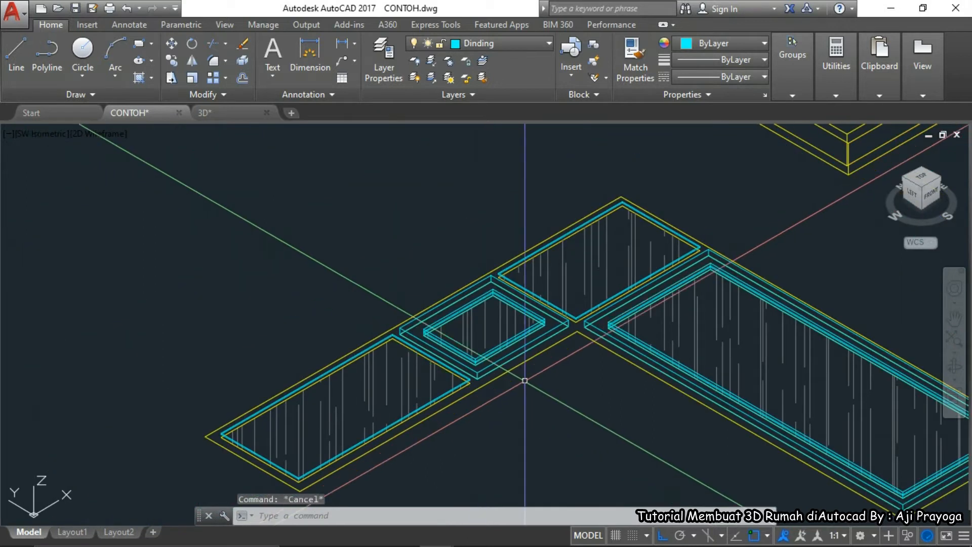
Assign the L-shaped window's sash frames and glass panes to the Kusen layer
left_click(466, 373)
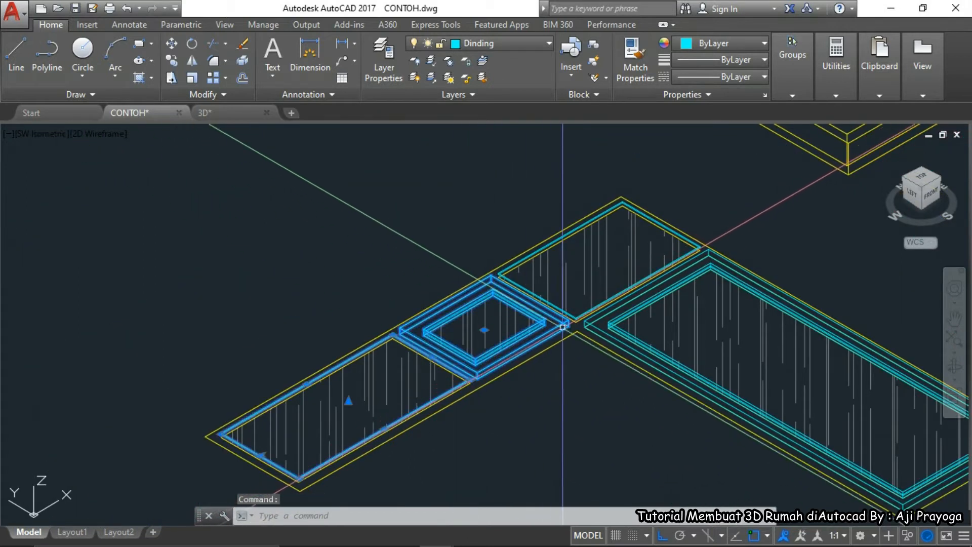
left_click(602, 334)
scroll(602, 334, "down", 3)
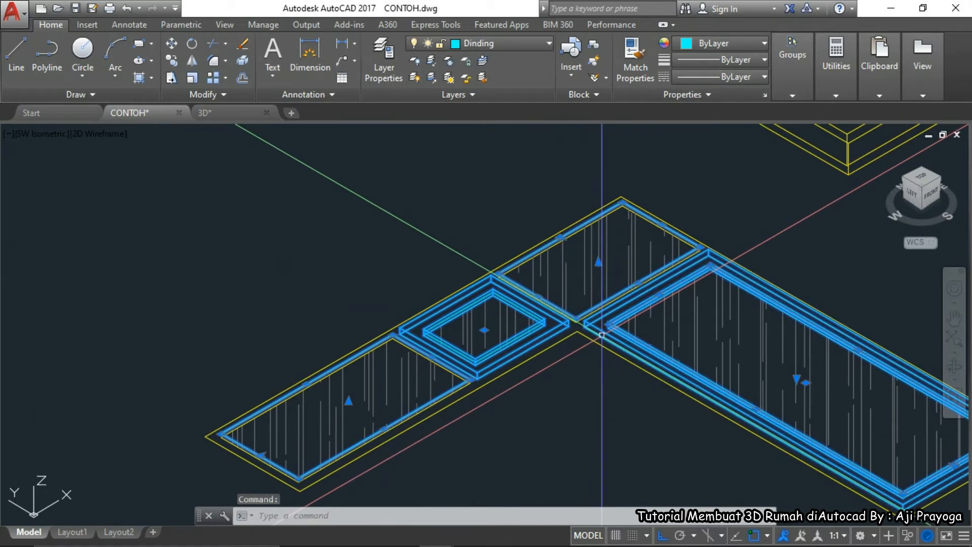
left_click(532, 42)
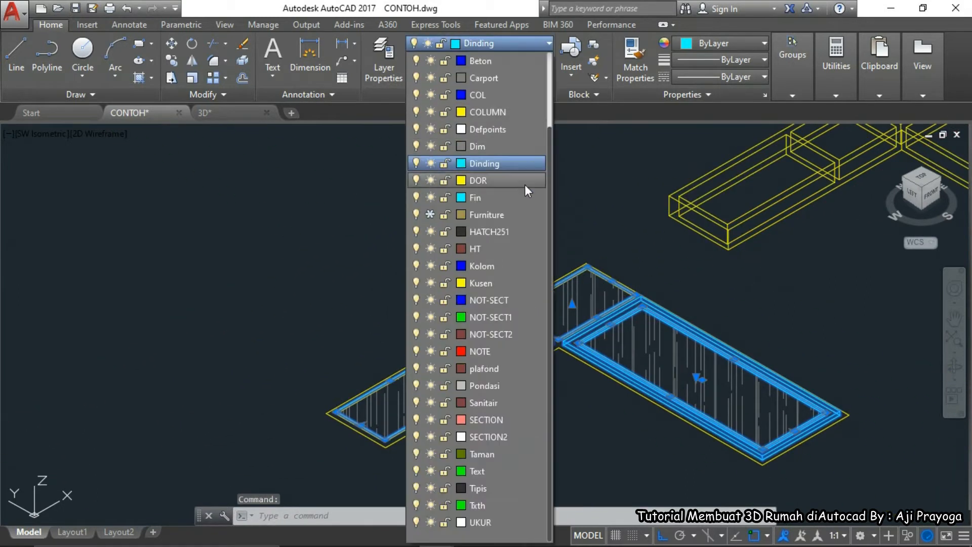
left_click(484, 283)
scroll(491, 299, "up", 5)
left_click(498, 304)
left_click(526, 43)
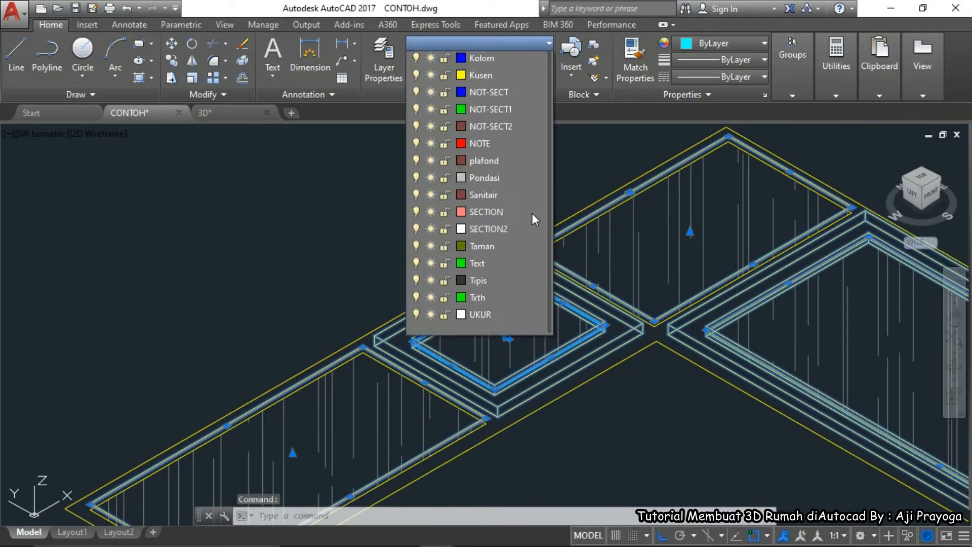
left_click(489, 282)
scroll(467, 409, "down", 5)
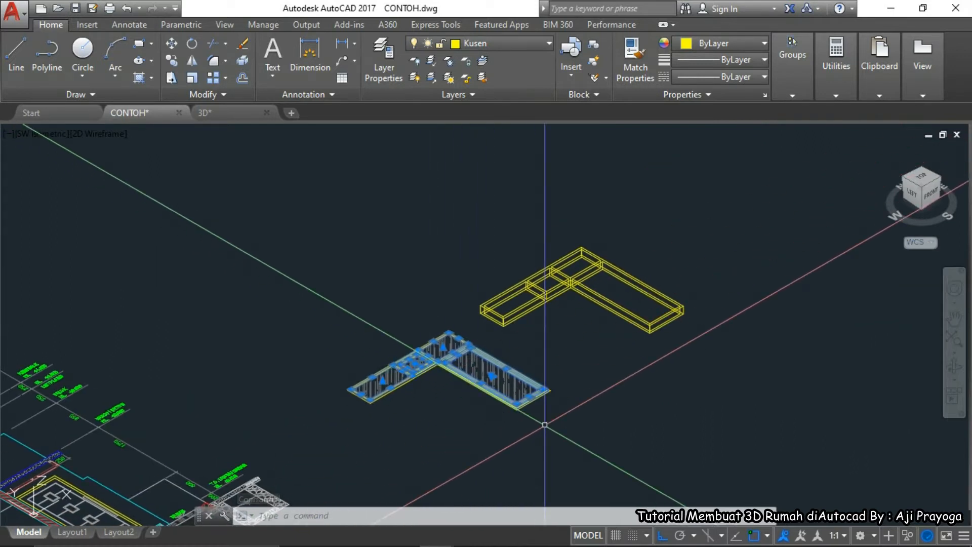
Move the selected sashes and glass panes 3000 along the X axis into the separate extruded window frame
type("m")
key("Return")
left_click(560, 440)
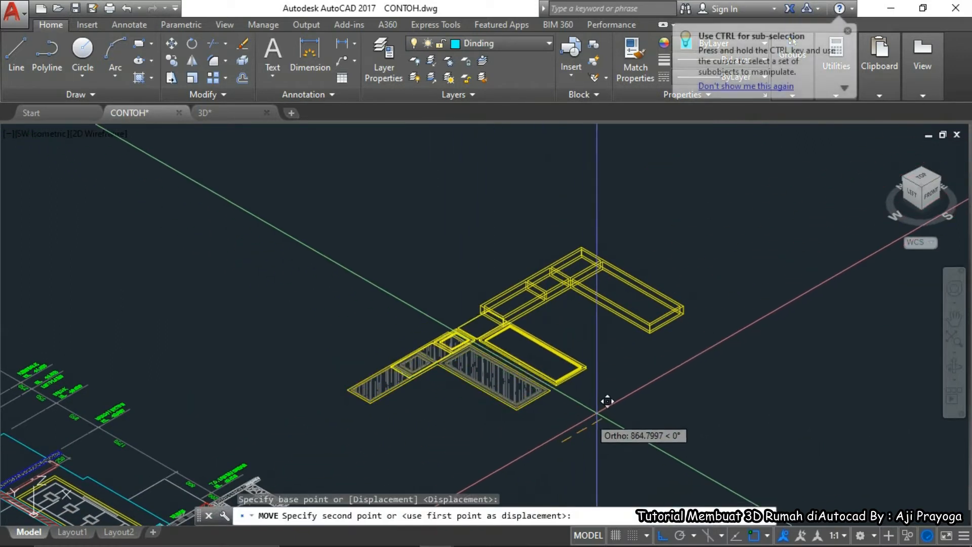
type("3000")
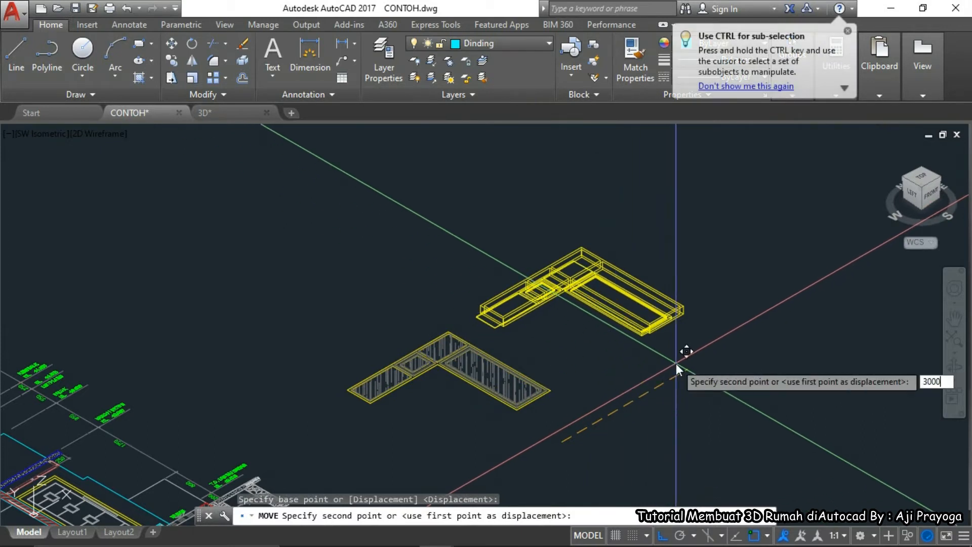
key("Return")
Move the same sashes and panes vertically from the small sash's upper corner to the upper corner of its frame opening
scroll(537, 291, "up", 8)
middle_click_drag(544, 306, 551, 335)
scroll(551, 335, "down", 6)
type("m")
key("Return")
type("p")
key("Return")
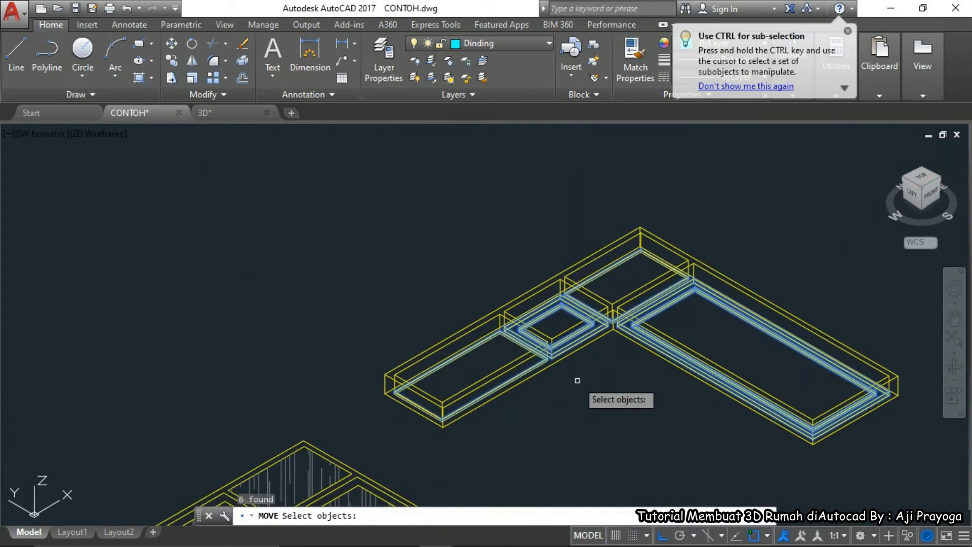
key("Return")
scroll(580, 384, "up", 6)
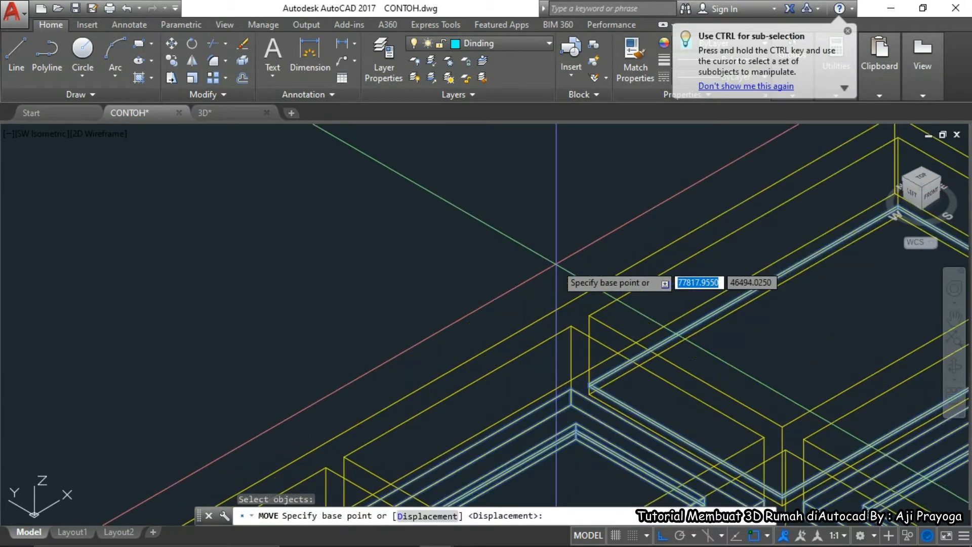
scroll(583, 416, "down", 5)
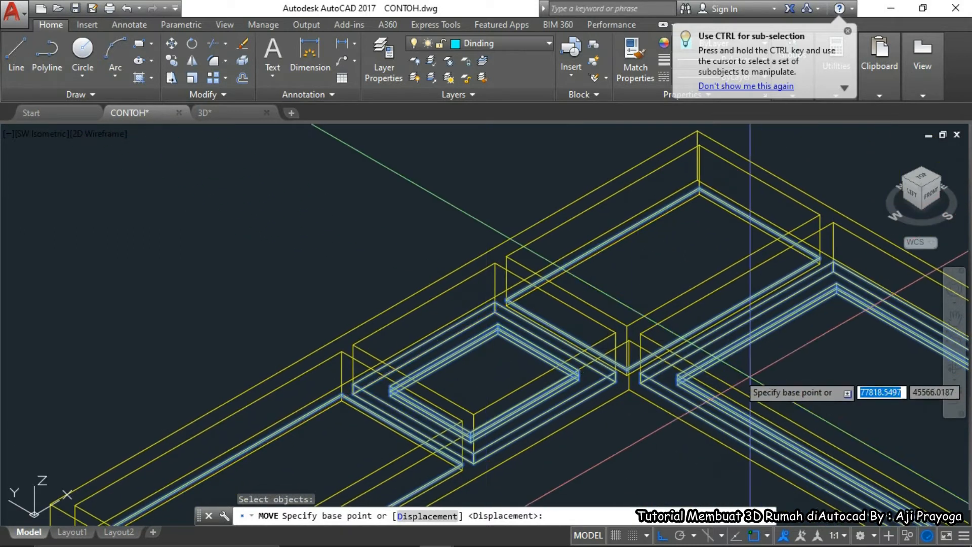
scroll(627, 383, "up", 5)
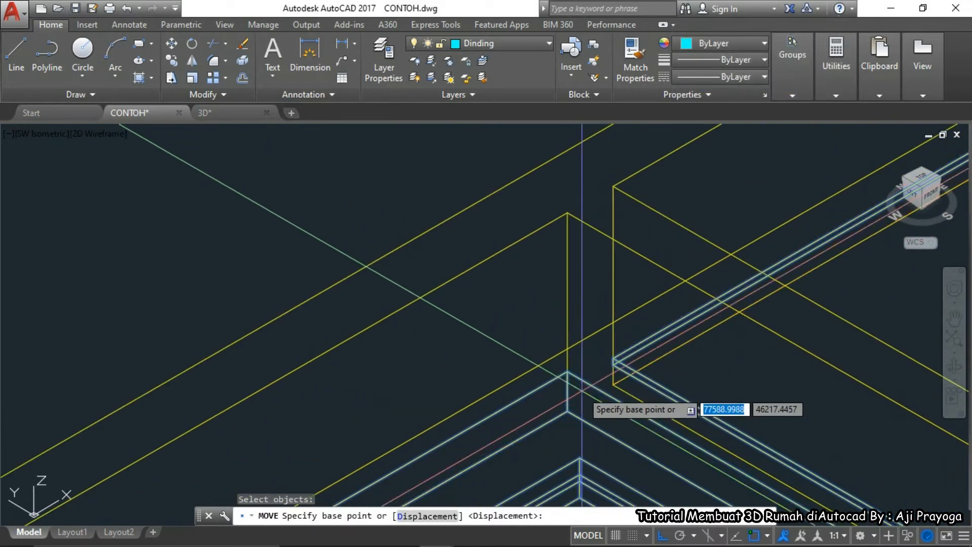
left_click(567, 372)
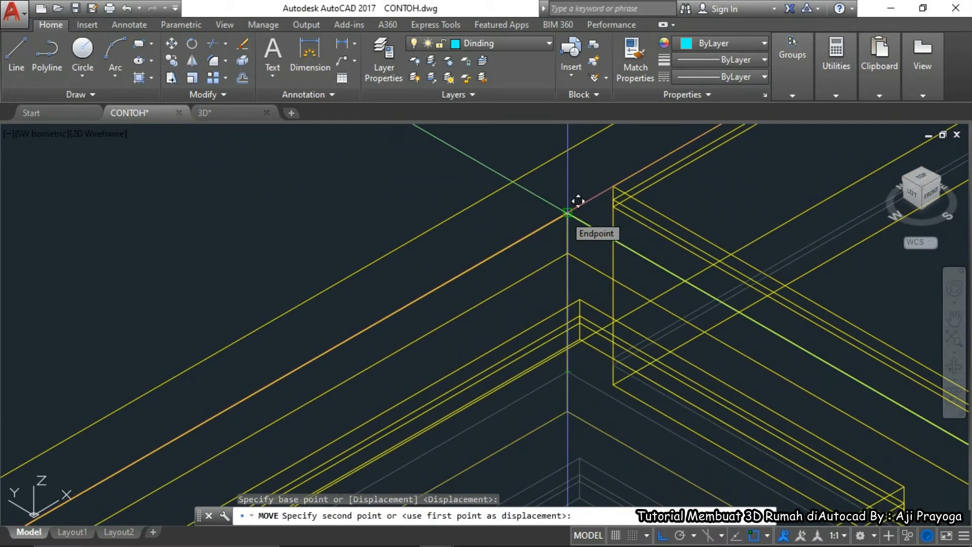
left_click(568, 211)
Check the assembled window with hidden lines removed and regenerate the wireframe display
scroll(557, 228, "down", 8)
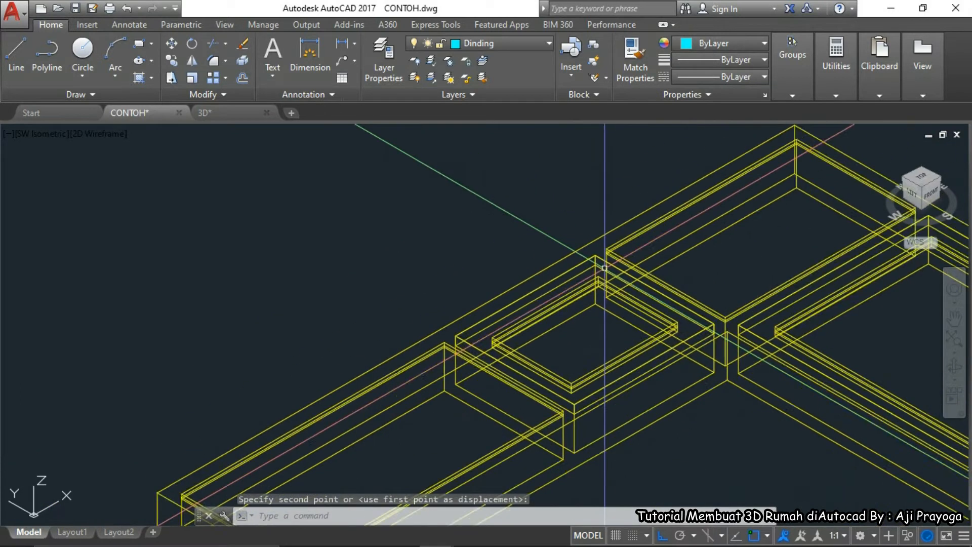
middle_click_drag(541, 304, 555, 310)
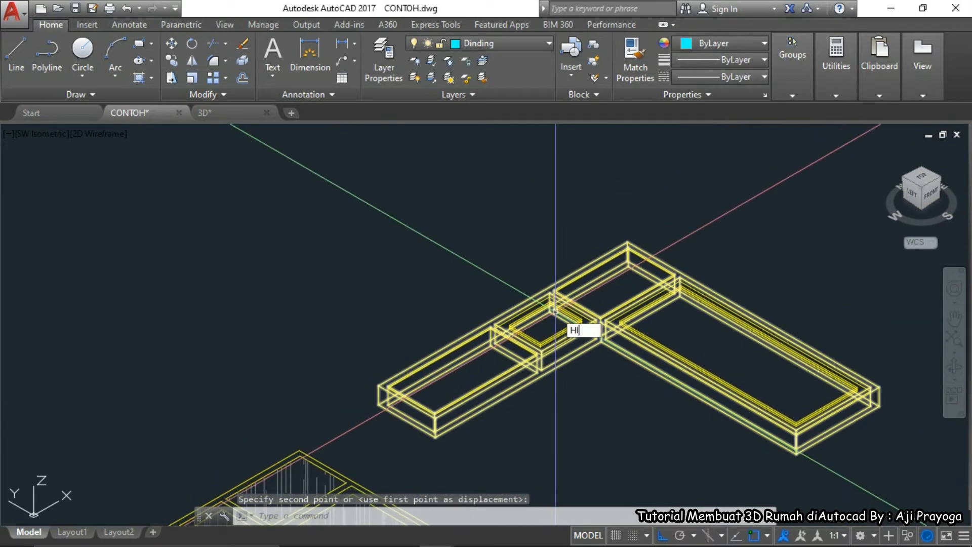
key("Return")
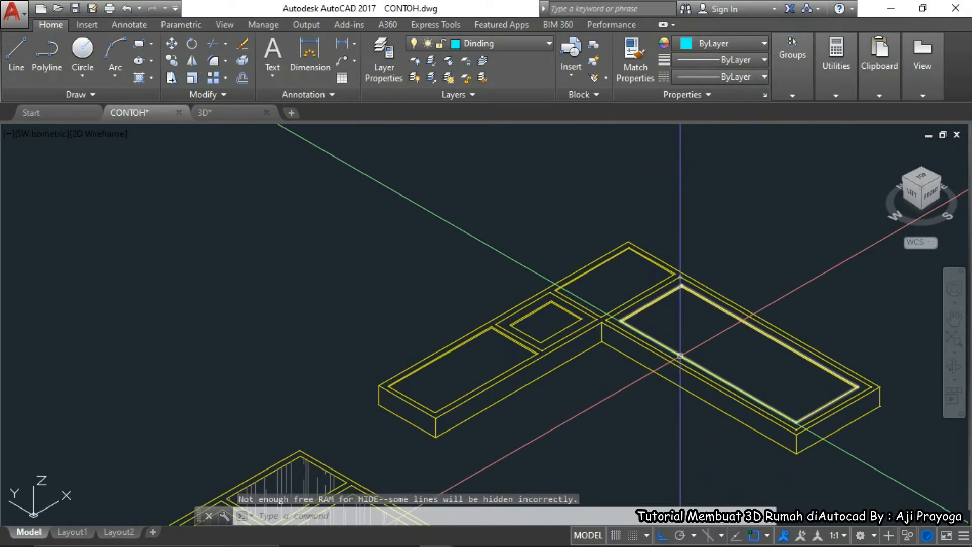
type("RE")
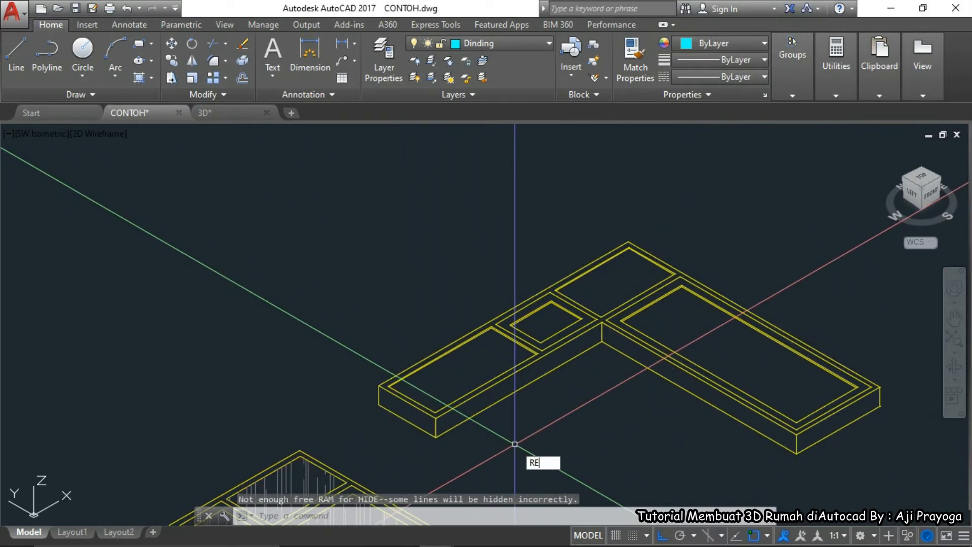
type("GEN")
key("Return")
Define the assembled window as block J1 with its base point at the midpoint of the large panel's lower end edge
scroll(506, 385, "down", 8)
left_click(395, 243)
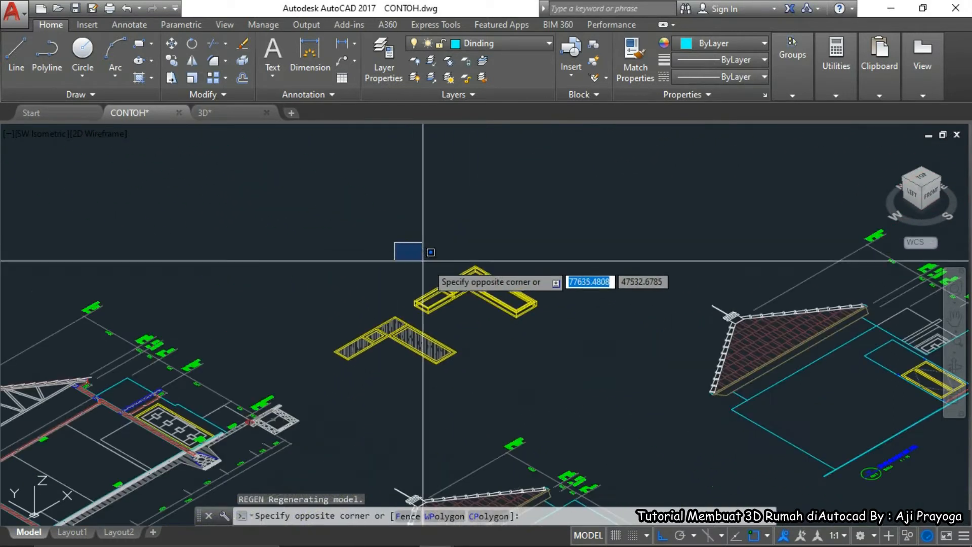
left_click(555, 325)
scroll(398, 306, "up", 6)
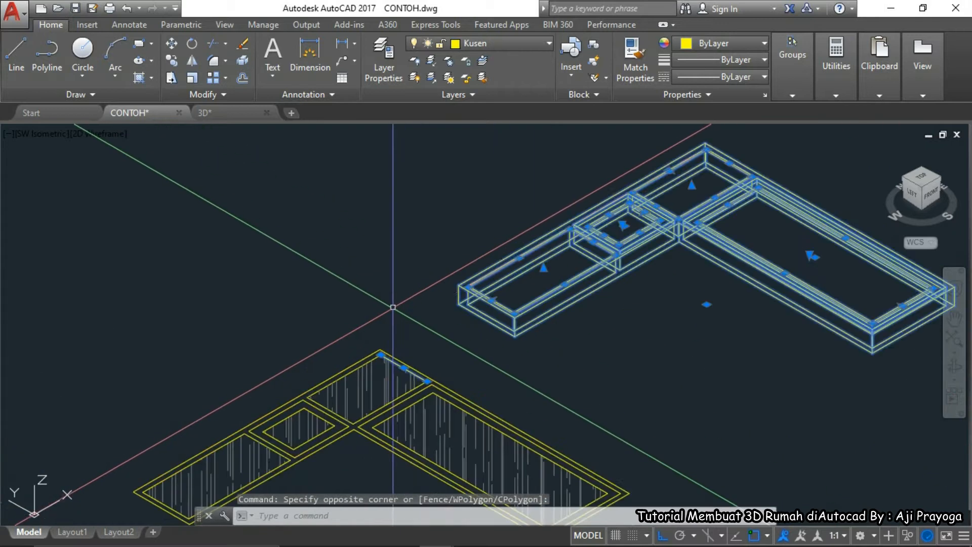
scroll(377, 379, "down", 6)
middle_click_drag(378, 379, 401, 380)
type("b")
key("Return")
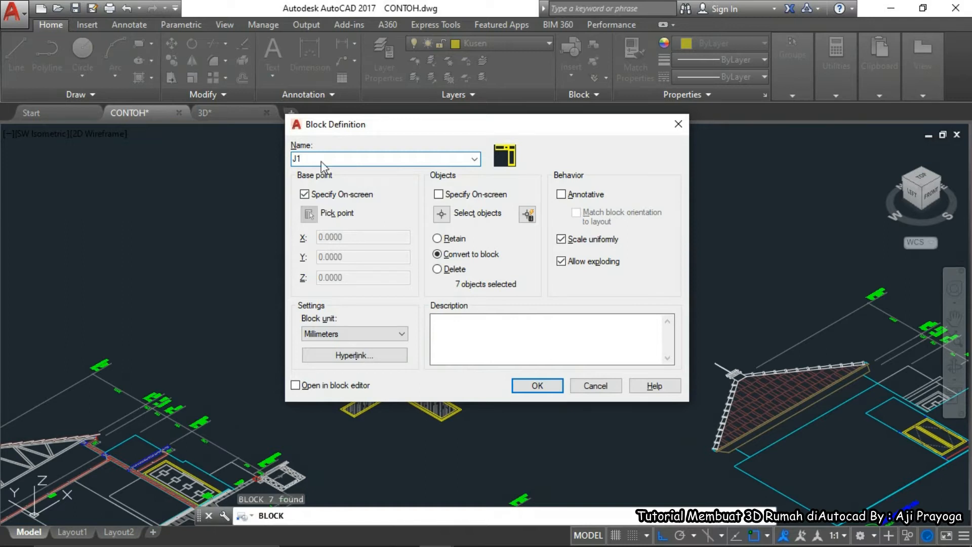
left_click(548, 392)
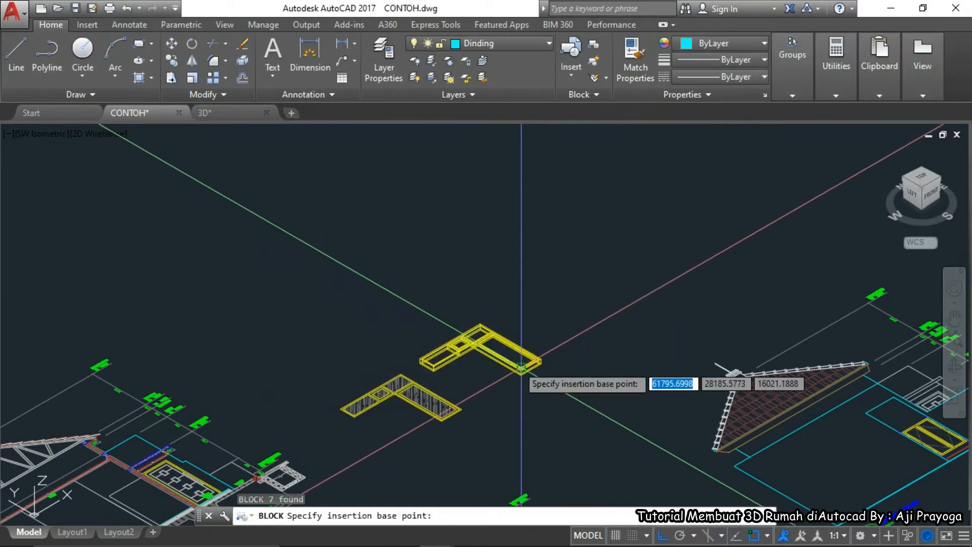
scroll(520, 380, "up", 5)
scroll(576, 324, "down", 5)
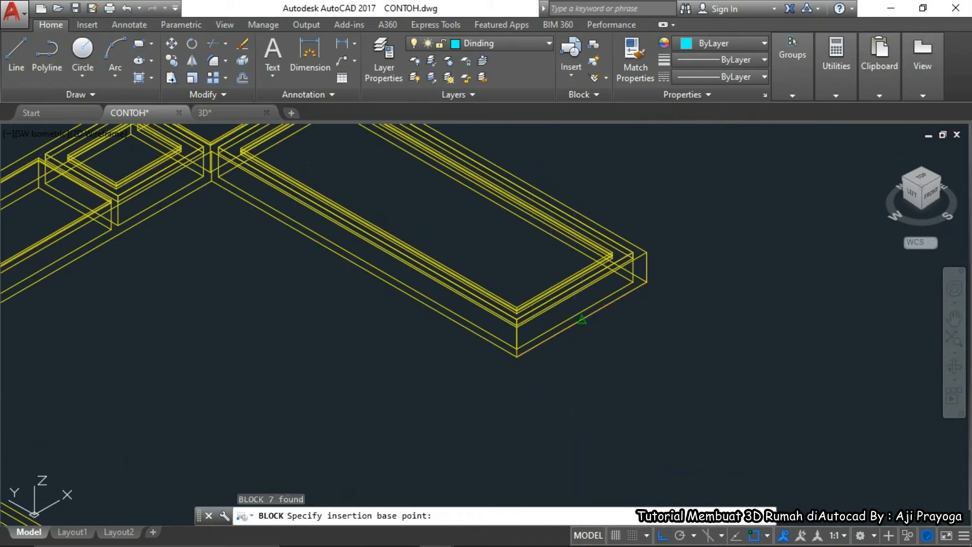
left_click(575, 319)
key("Escape")
Examine the new window block and the surrounding floor plan, section and elevation drawings
scroll(576, 318, "down", 6)
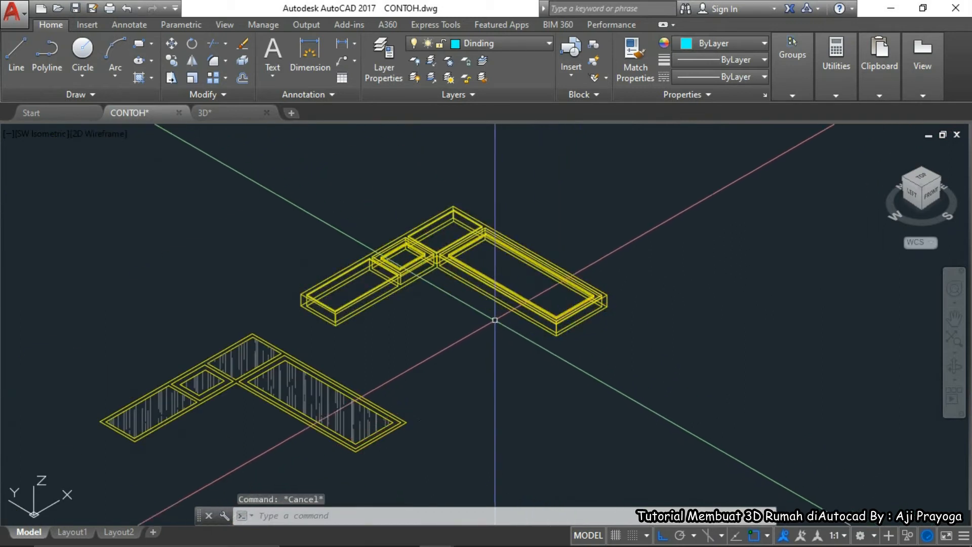
middle_click_drag(490, 313, 499, 282)
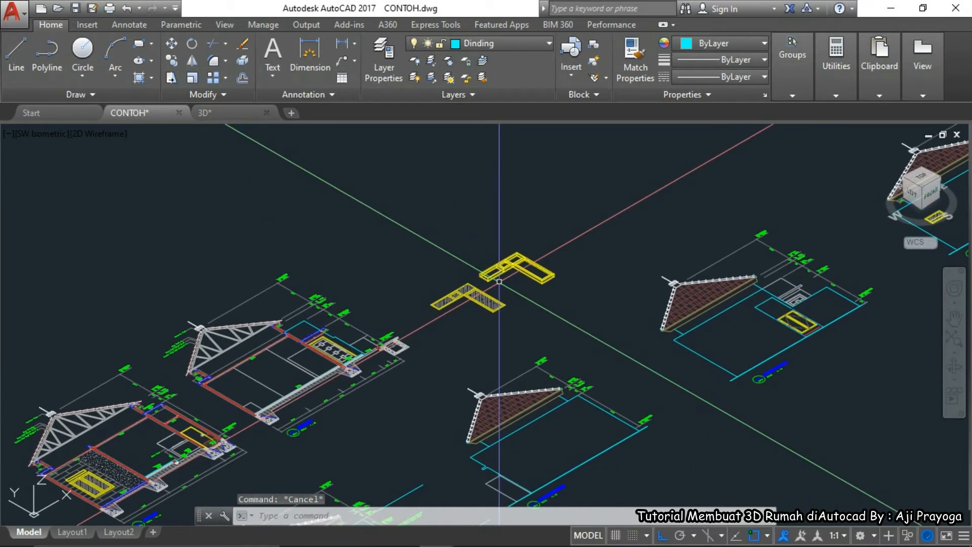
left_click(533, 271)
key("Escape")
scroll(531, 282, "up", 2)
scroll(531, 286, "down", 2)
middle_click_drag(531, 288, 580, 269)
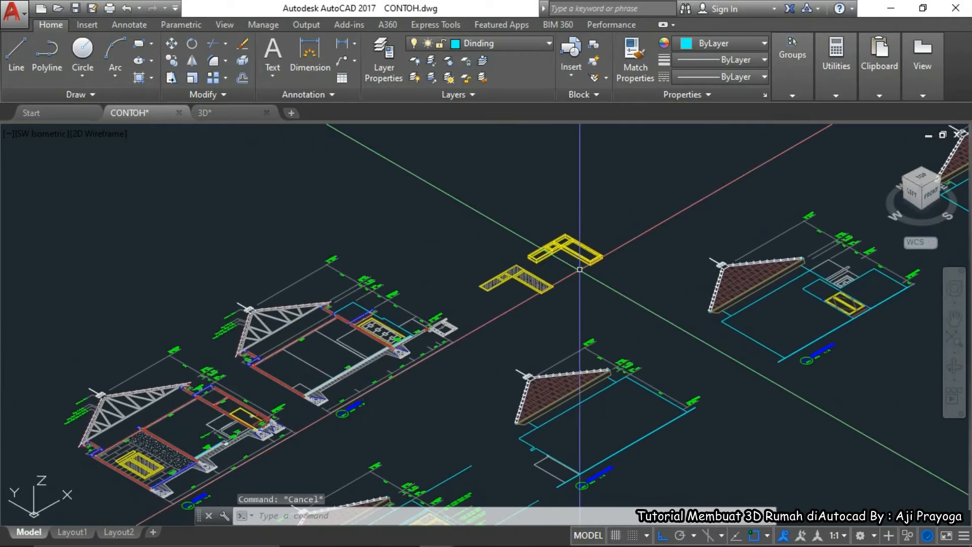
scroll(580, 269, "down", 2)
middle_click_drag(497, 337, 557, 297)
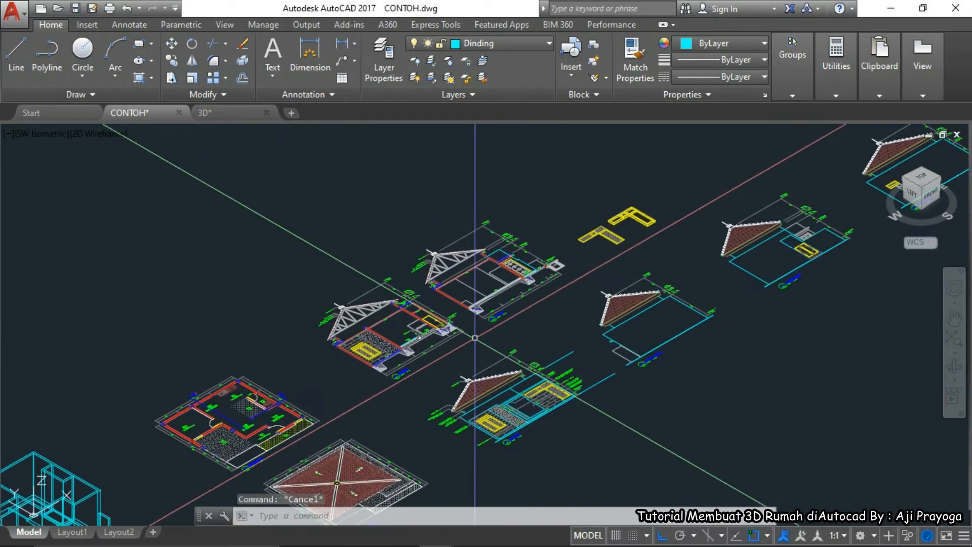
scroll(237, 424, "up", 3)
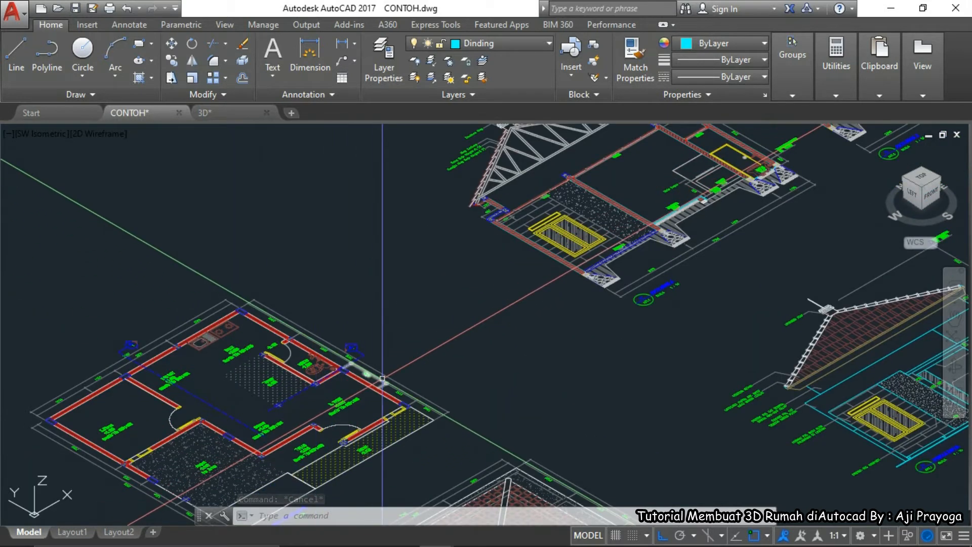
scroll(382, 378, "down", 3)
scroll(709, 193, "up", 3)
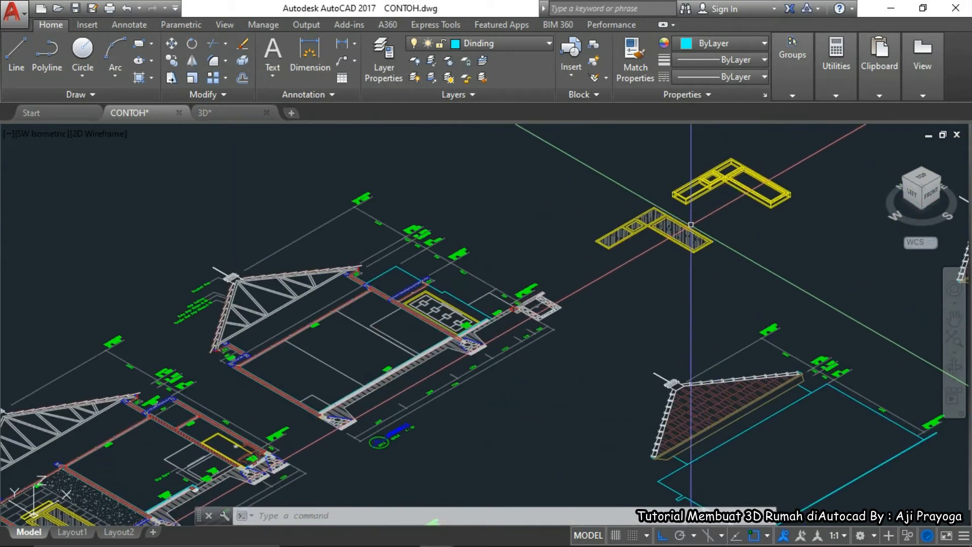
Erase the flat source drawing of the L-shaped window beside the 3D window block
middle_click_drag(690, 225, 683, 265)
left_click(574, 239)
left_click(711, 311)
middle_click_drag(711, 310, 660, 325)
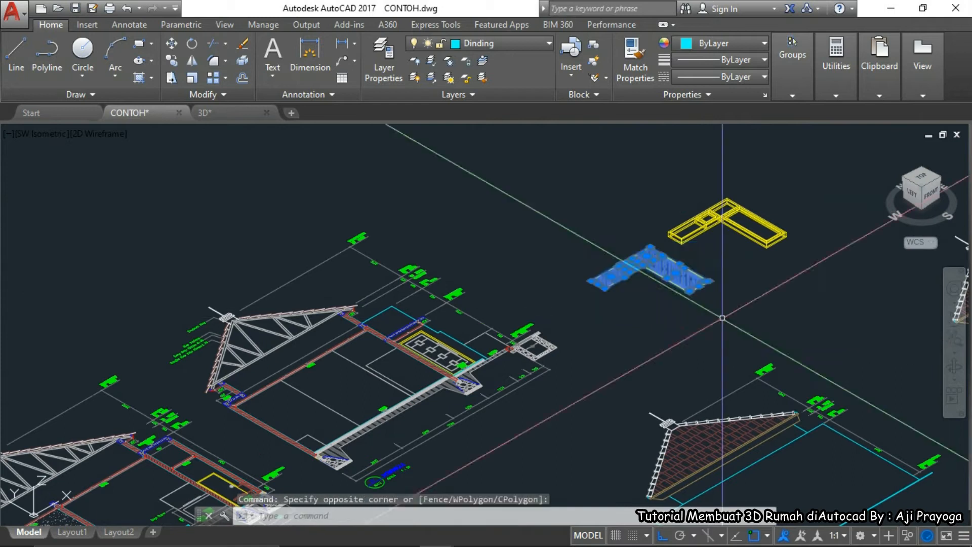
type("e")
key("Return")
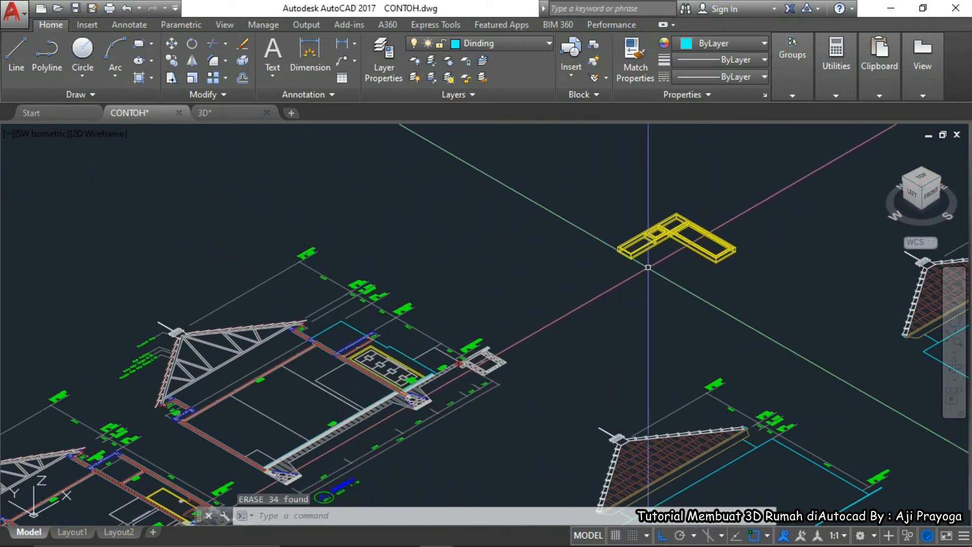
Copy the terrace window's frame and grille linework from the section drawing to the open area beside the L-shaped 3D window block
scroll(356, 368, "up", 5)
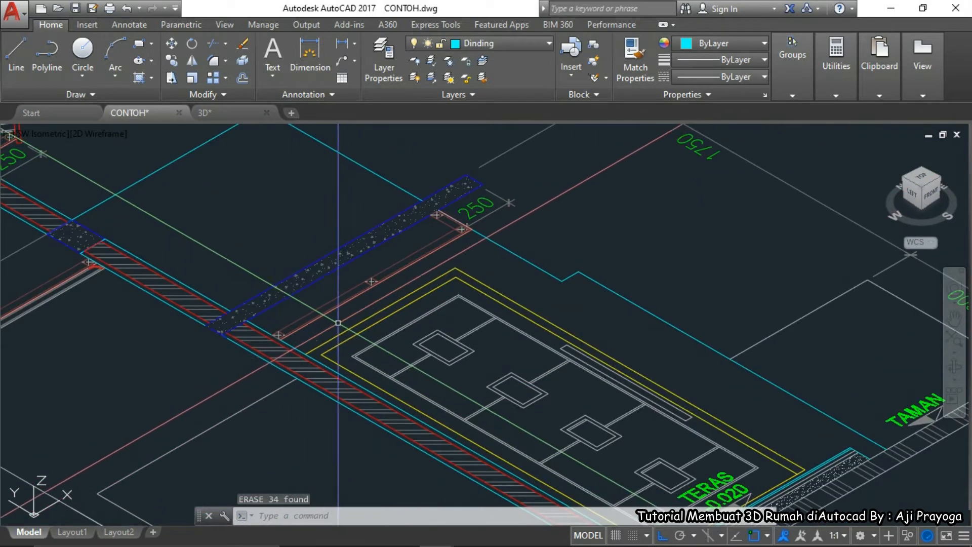
scroll(338, 323, "down", 3)
scroll(446, 271, "up", 4)
left_click(449, 269)
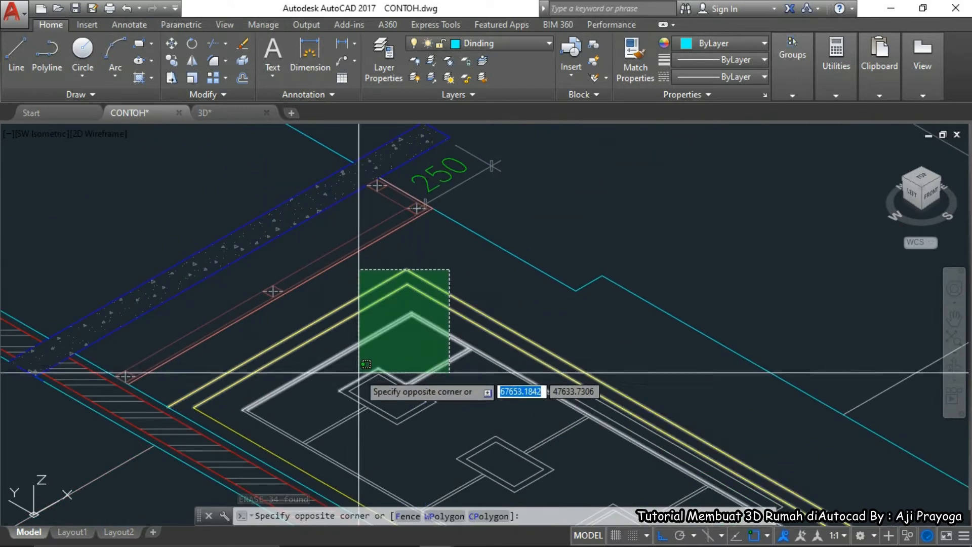
left_click(360, 372)
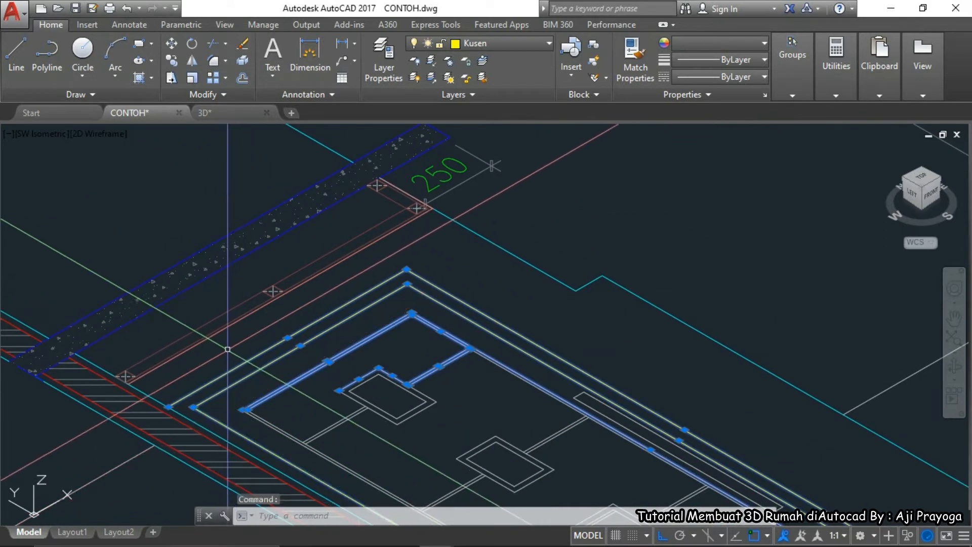
scroll(432, 447, "down", 4)
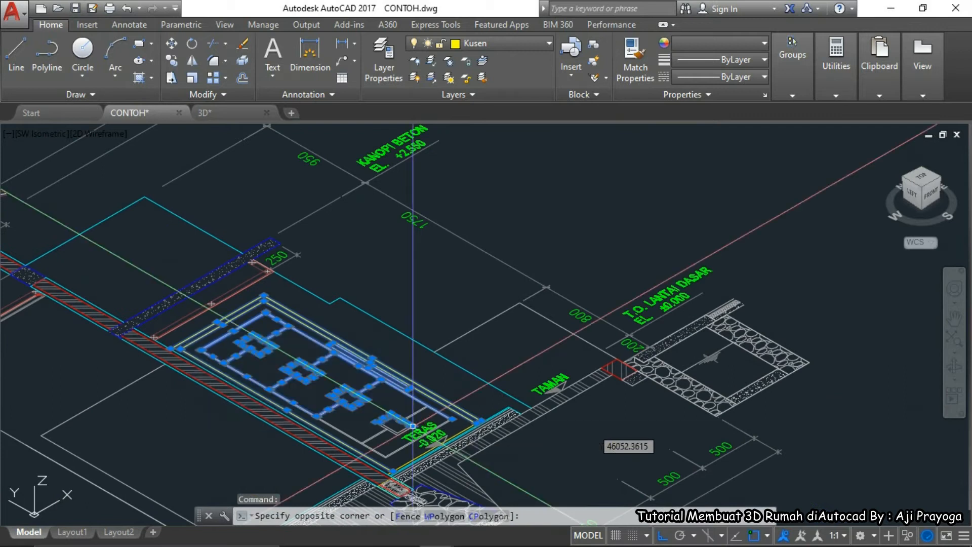
scroll(394, 375, "up", 6)
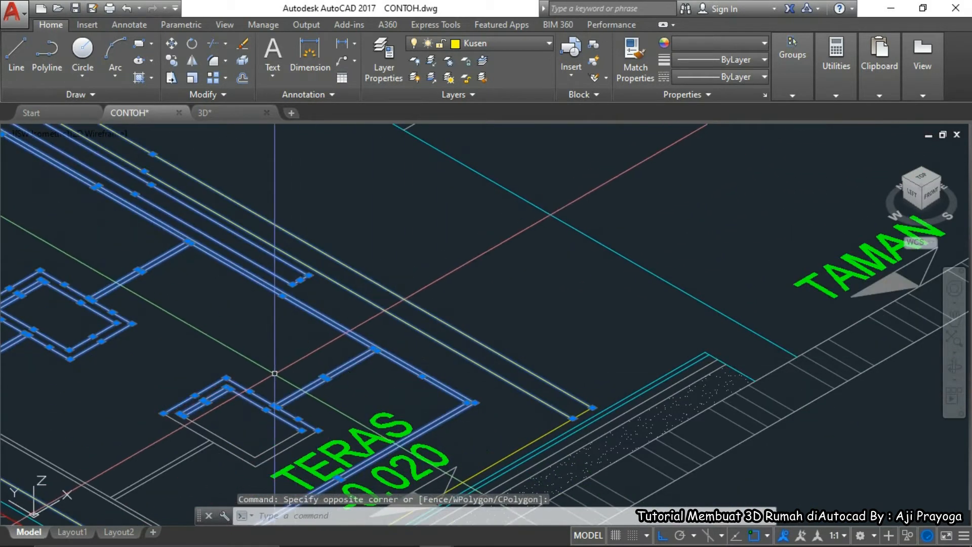
middle_click_drag(274, 373, 336, 318)
scroll(307, 411, "up", 2)
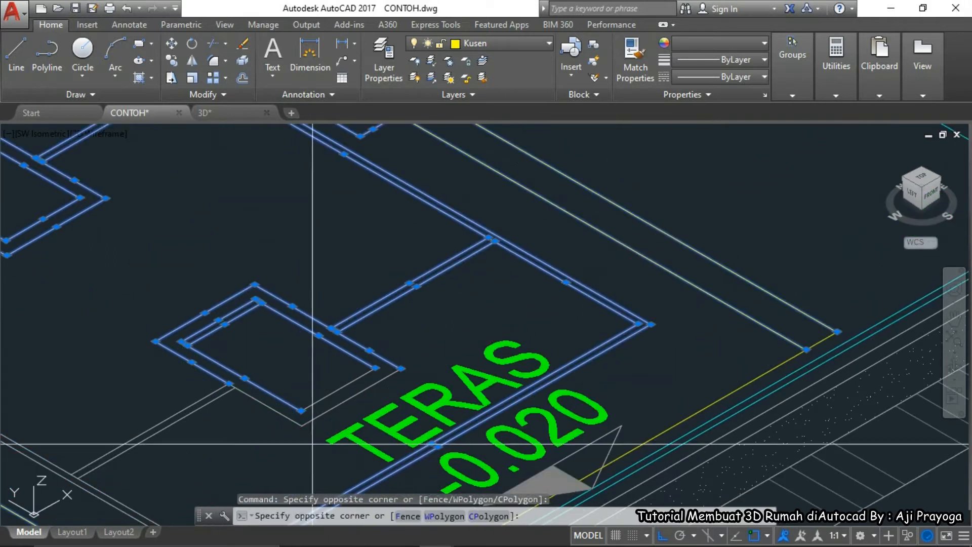
scroll(222, 422, "down", 2)
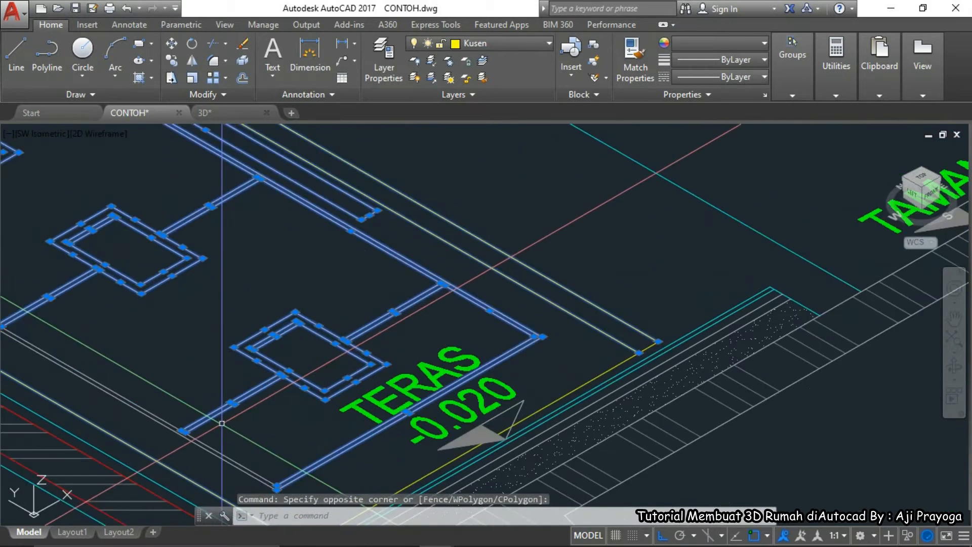
scroll(341, 443, "down", 2)
mouse_move(126, 334)
middle_mouse_down()
mouse_move(229, 373)
mouse_move(295, 375)
middle_mouse_up()
scroll(199, 310, "up", 2)
scroll(209, 307, "down", 2)
scroll(675, 449, "up", 5)
scroll(620, 375, "down", 5)
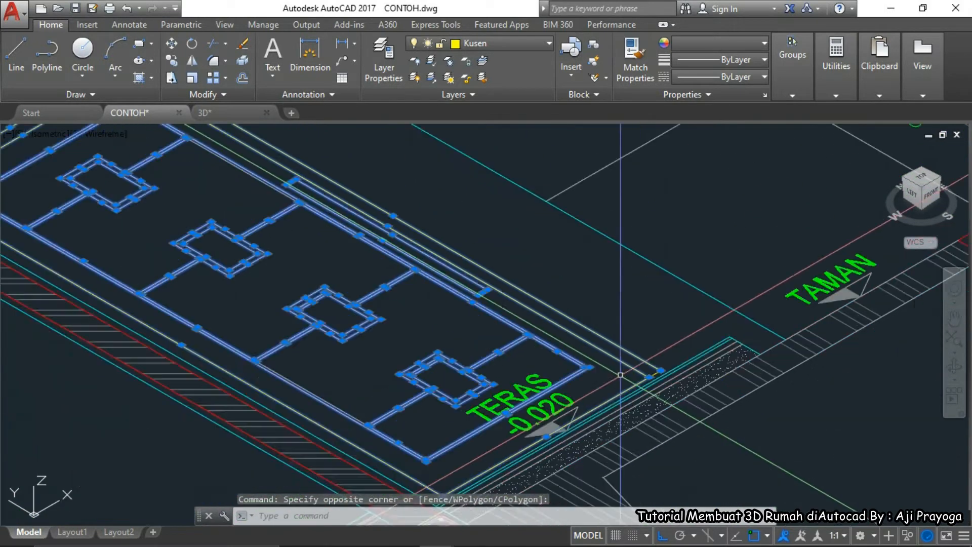
scroll(620, 375, "up", 4)
scroll(555, 379, "down", 4)
scroll(406, 333, "down", 3)
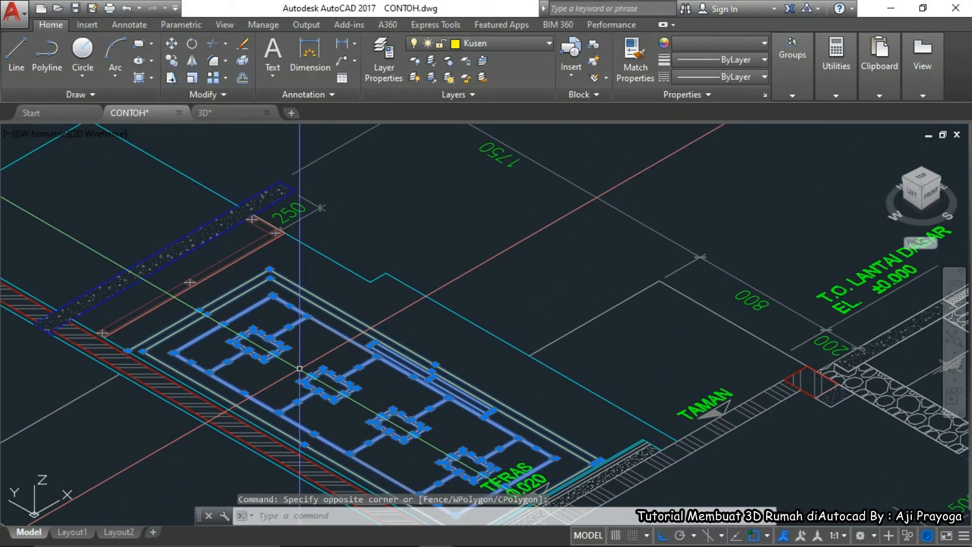
type("o")
key("space")
left_click(294, 374)
scroll(400, 312, "down", 5)
middle_click_drag(528, 253, 281, 387)
scroll(282, 387, "down", 2)
middle_click_drag(484, 301, 413, 324)
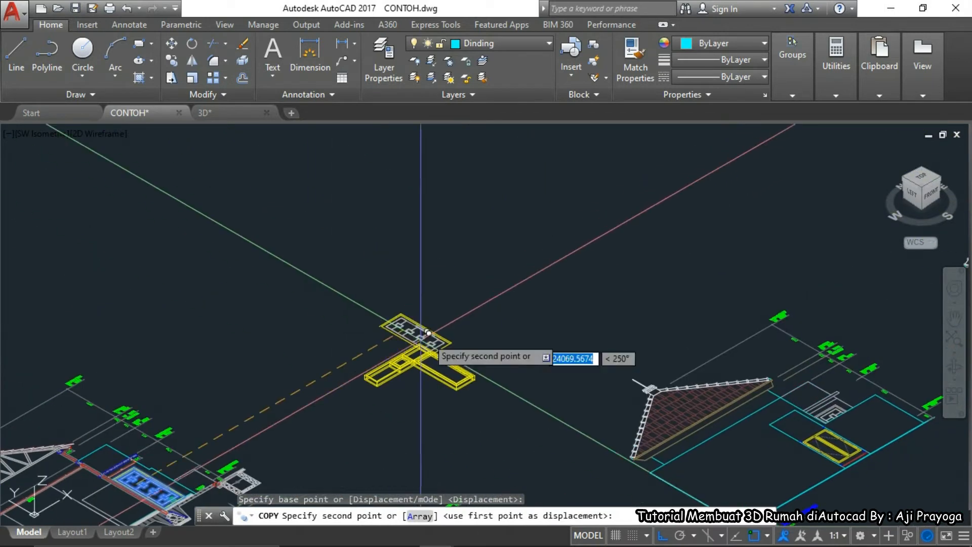
key("Escape")
scroll(430, 314, "up", 5)
scroll(410, 347, "down", 1)
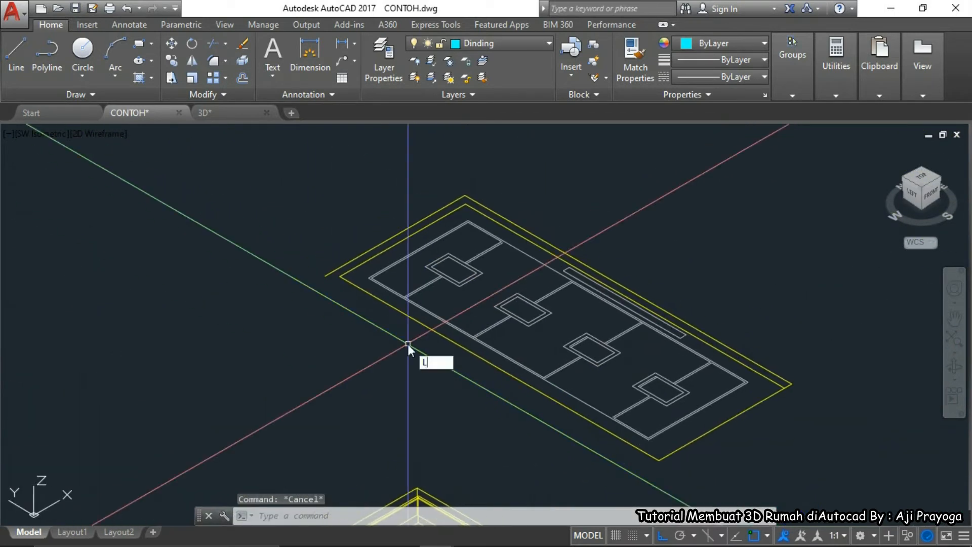
Draw two lines closing the copied window's outer frame: one along its incomplete long side and one along the short end, crossing it
type("l")
key("space")
left_click(326, 278)
scroll(468, 383, "down", 3)
left_click(471, 381)
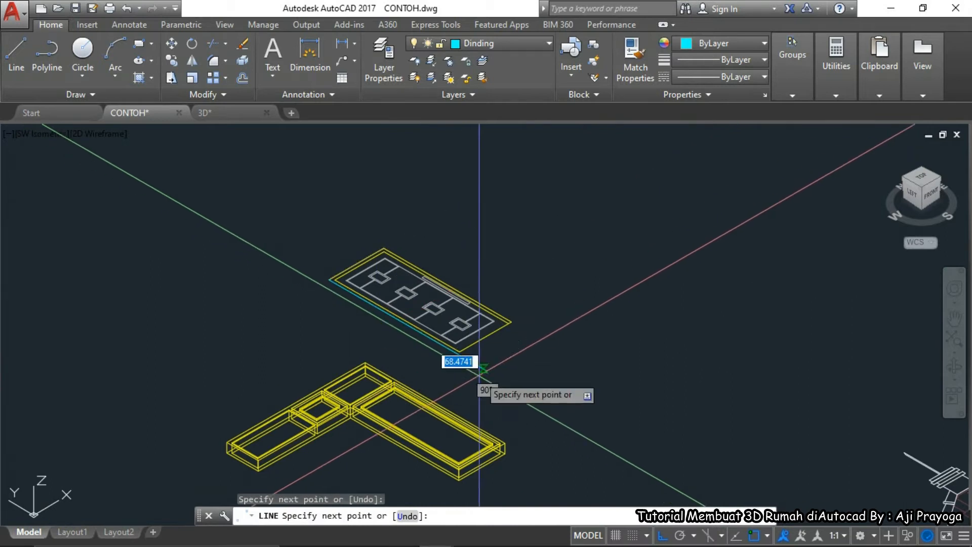
key("space")
key("space")
scroll(464, 356, "up", 4)
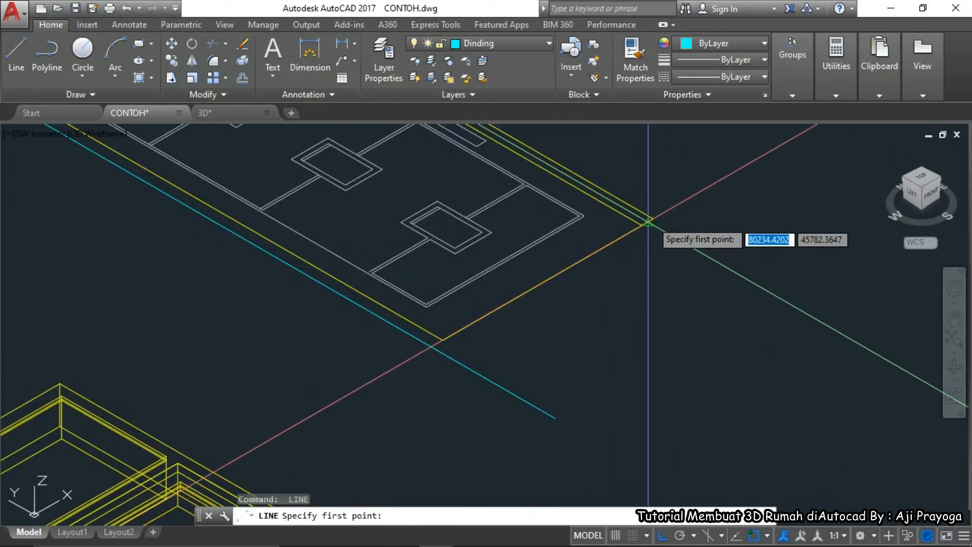
left_click(653, 219)
key("Escape")
middle_click_drag(411, 381, 377, 397)
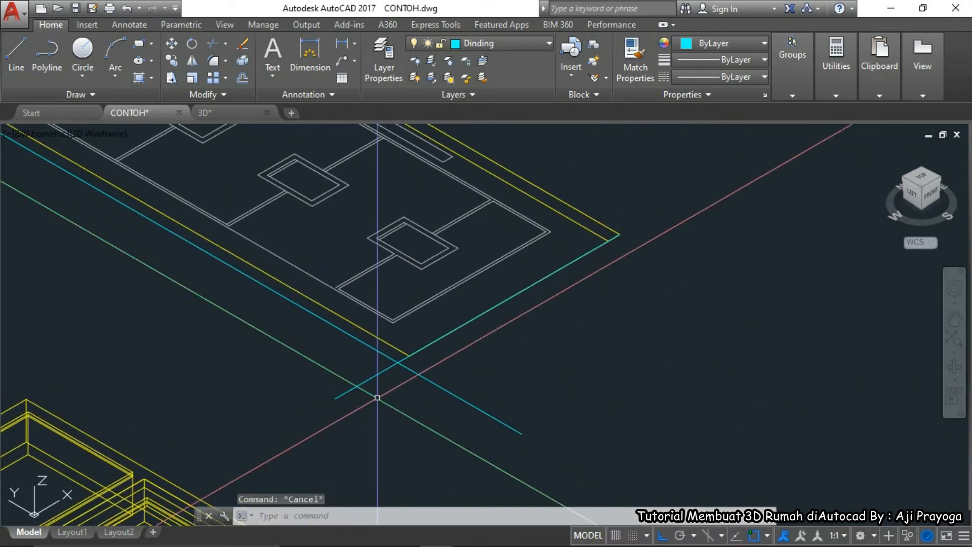
Trim the overhanging ends of the two new lines at their shared frame corner
type("tr")
key("space")
key("space")
left_click(377, 397)
left_click(445, 385)
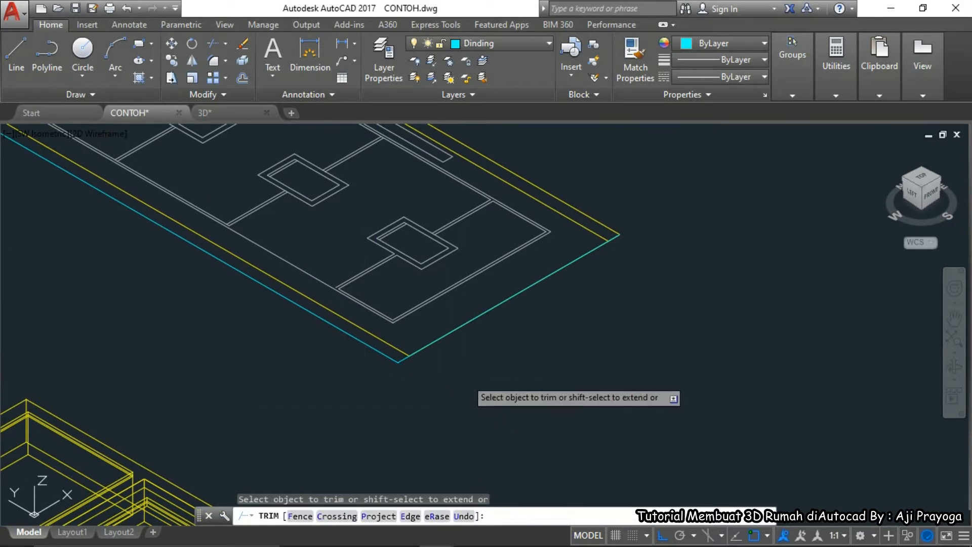
key("Escape")
Match the properties of the new closing lines to the yellow window frame lines
scroll(444, 386, "down", 4)
type("MA")
key("space")
left_click(489, 326)
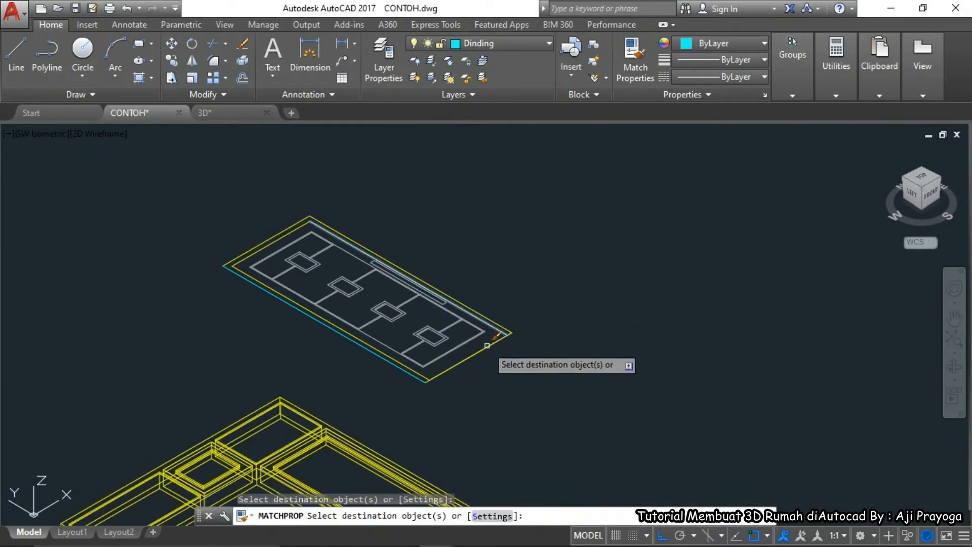
key("Escape")
scroll(305, 334, "up", 4)
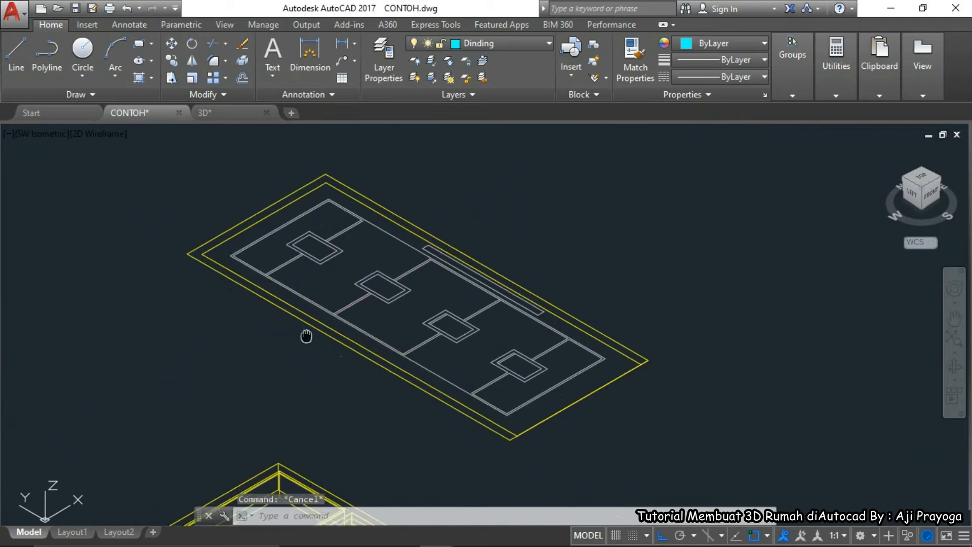
Trace the outer and inner outlines of the window frame with two corner-to-corner rectangles
type("rec")
key("space")
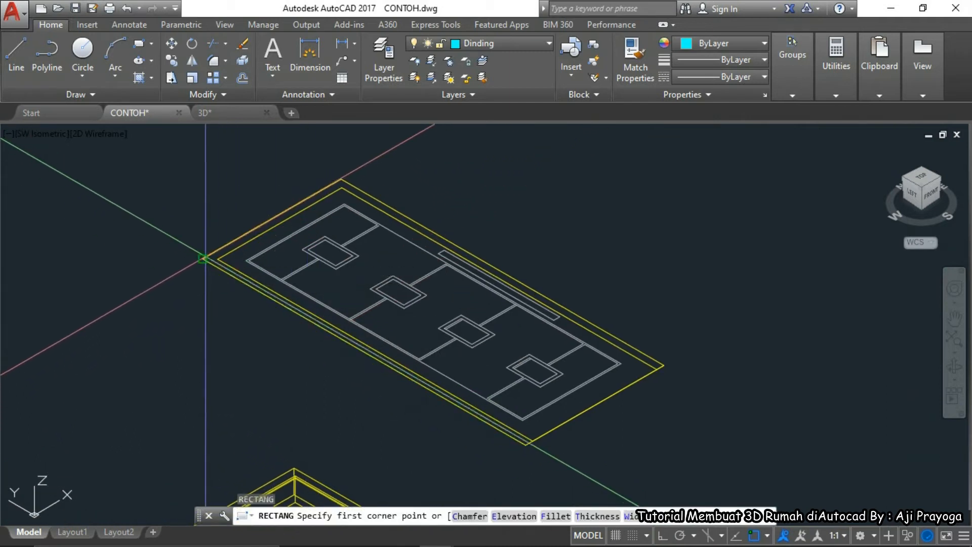
left_click(203, 259)
left_click(665, 365)
key("space")
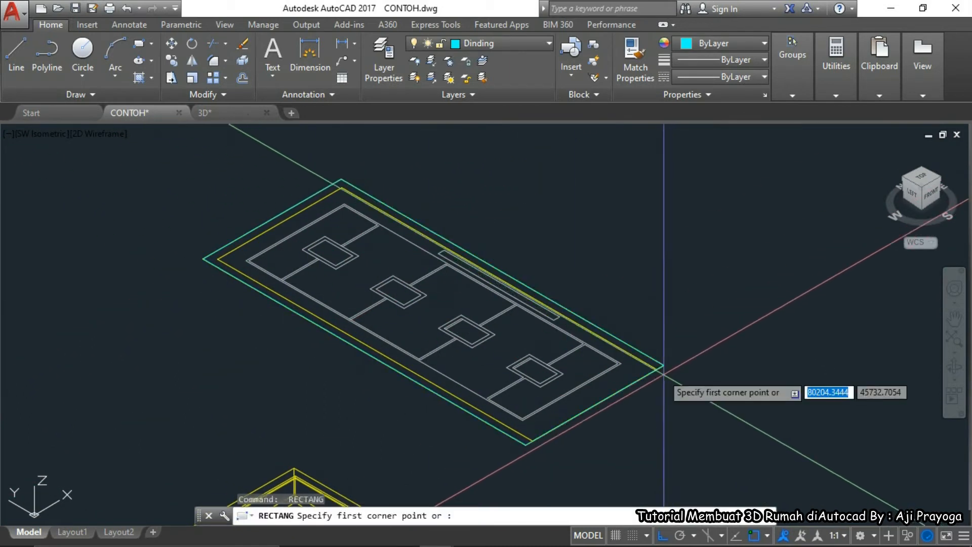
scroll(663, 380, "up", 4)
scroll(663, 383, "down", 2)
left_click(663, 383)
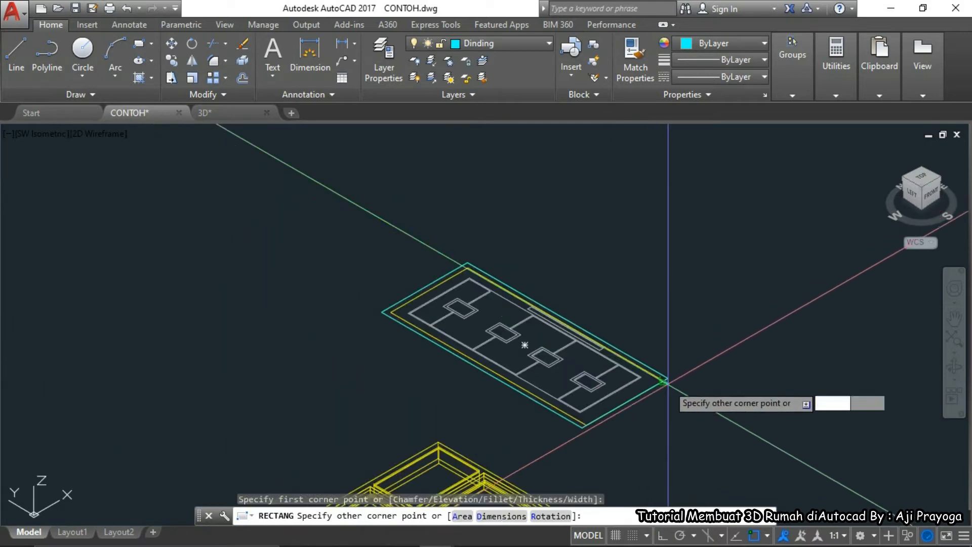
scroll(334, 308, "up", 4)
left_click(327, 315)
scroll(326, 324, "down", 4)
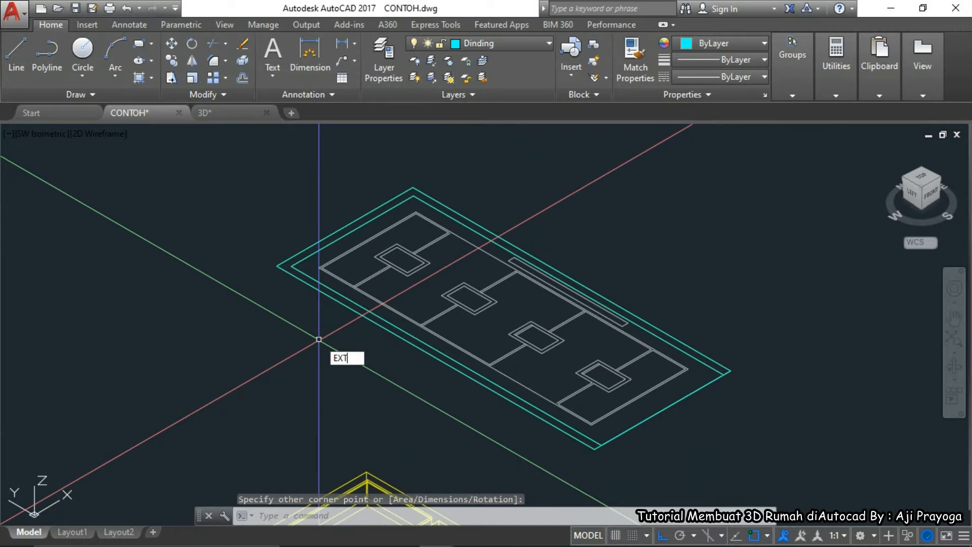
Extrude the outer and inner frame rectangles to a height of 150
key("Return")
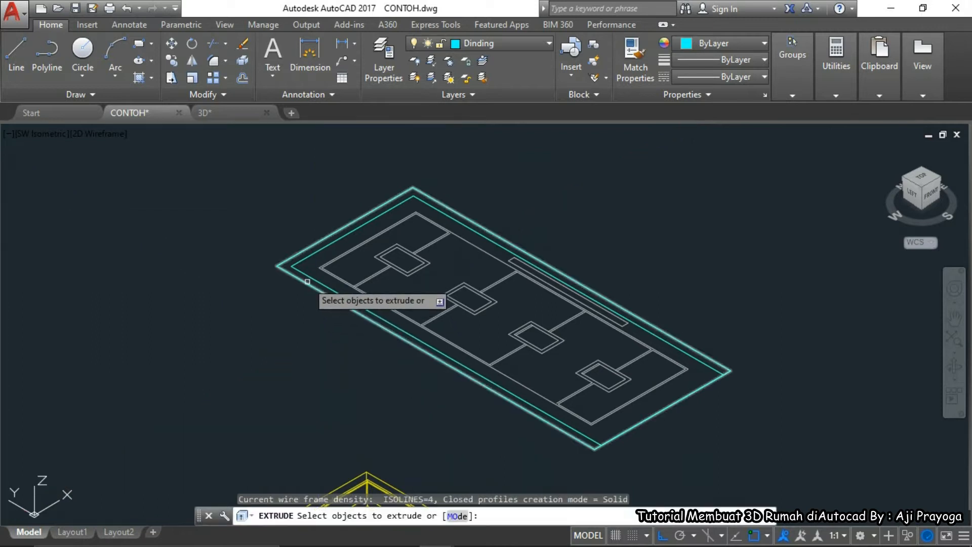
left_click(304, 273)
key("Return")
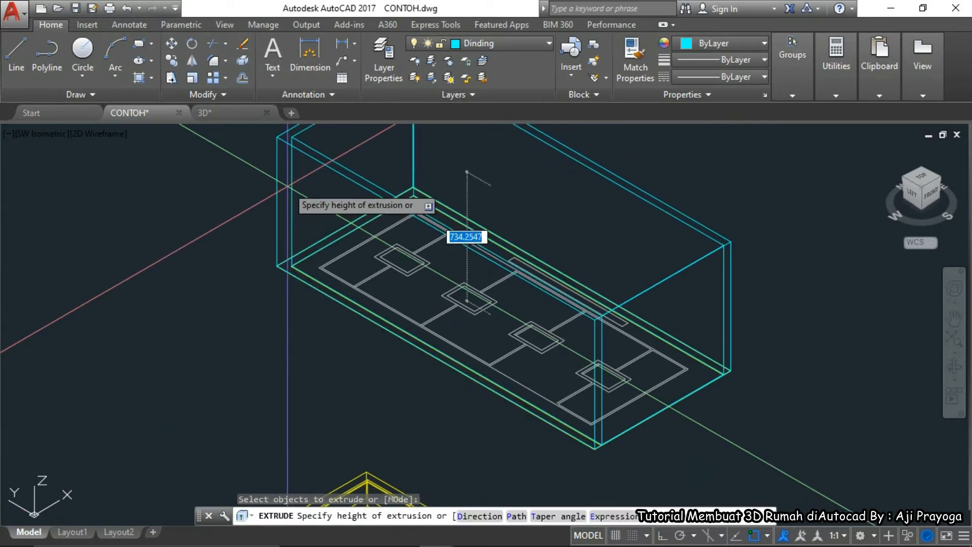
type("150")
key("Return")
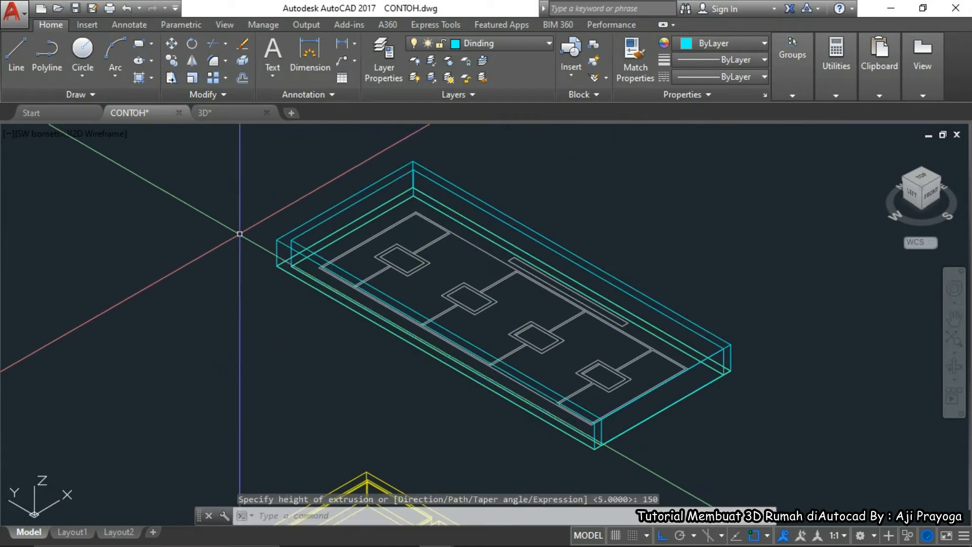
Subtract the inner box from the outer box to make a hollow window frame
middle_click_drag(234, 230, 230, 275)
scroll(279, 318, "down", 1)
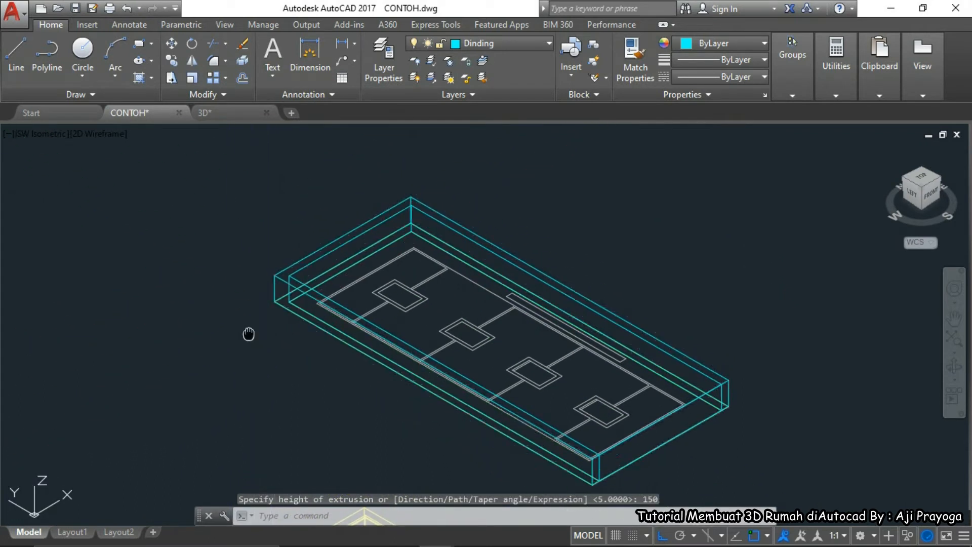
scroll(239, 353, "down", 2)
key("Escape")
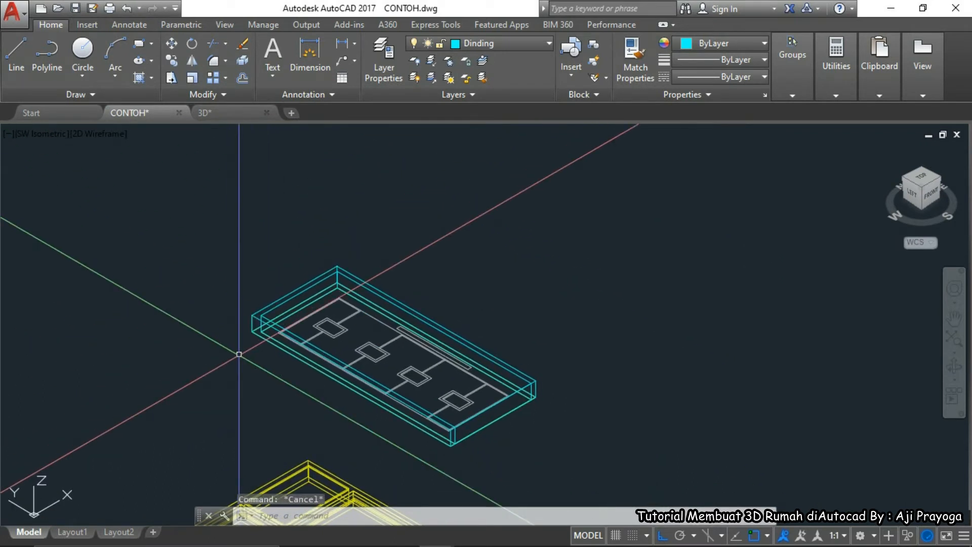
type("su")
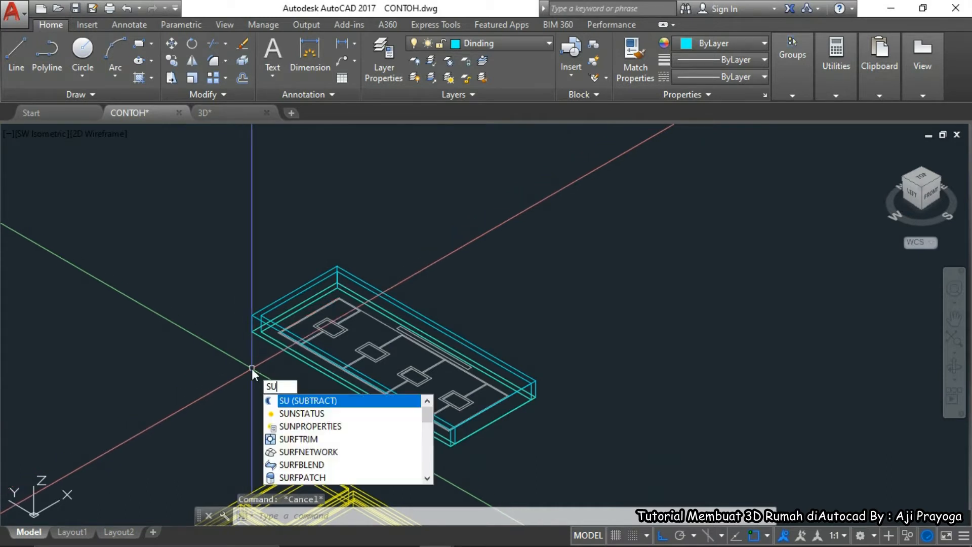
key("Return")
left_click(254, 317)
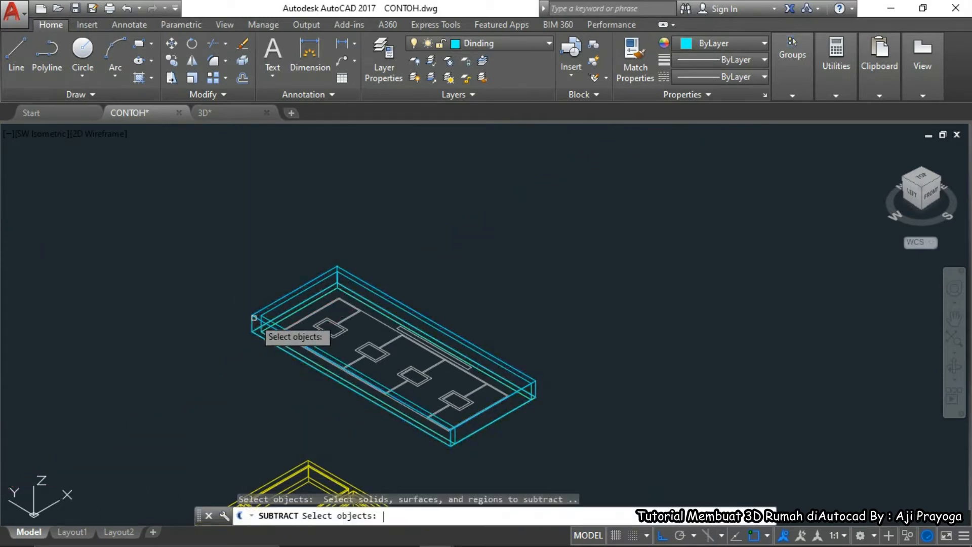
left_click(269, 316)
key("Return")
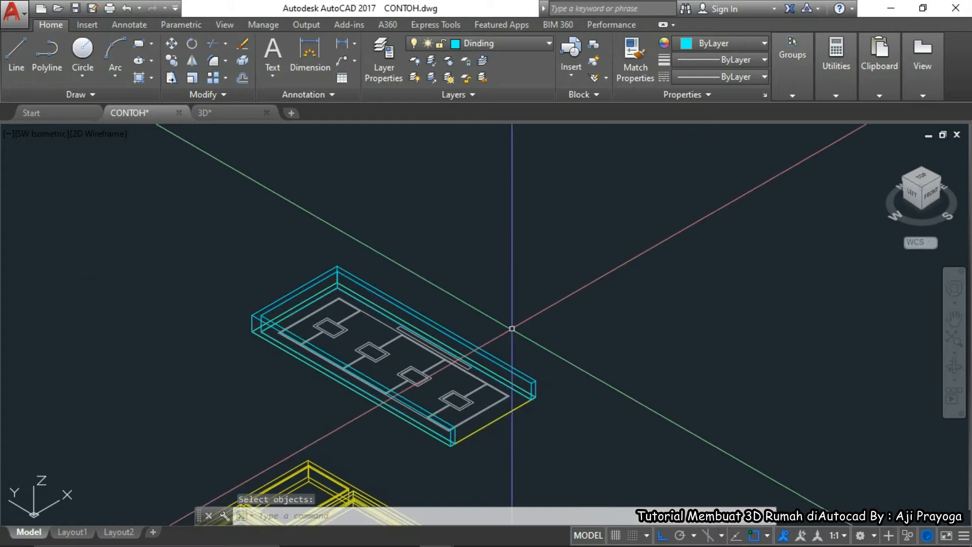
Check the hollow frame solid with hidden lines removed and regenerate the wireframe display
middle_click_drag(509, 329, 555, 360)
type("Hi")
key("Return")
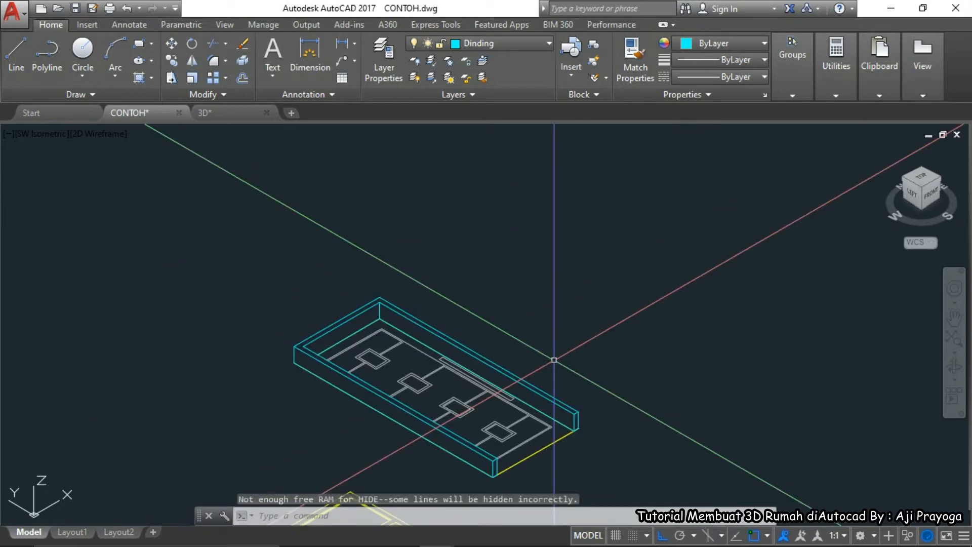
key("Return")
Move the hollow frame solid along the X axis, clear of the flat window linework
left_click(534, 387)
middle_click_drag(577, 388, 515, 407)
type("m")
key("Return")
left_click(599, 472)
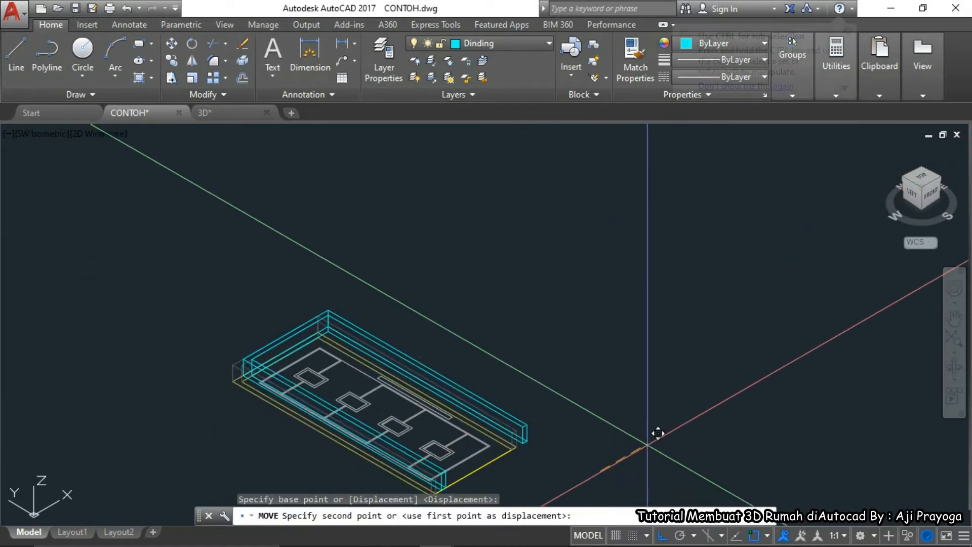
type("300")
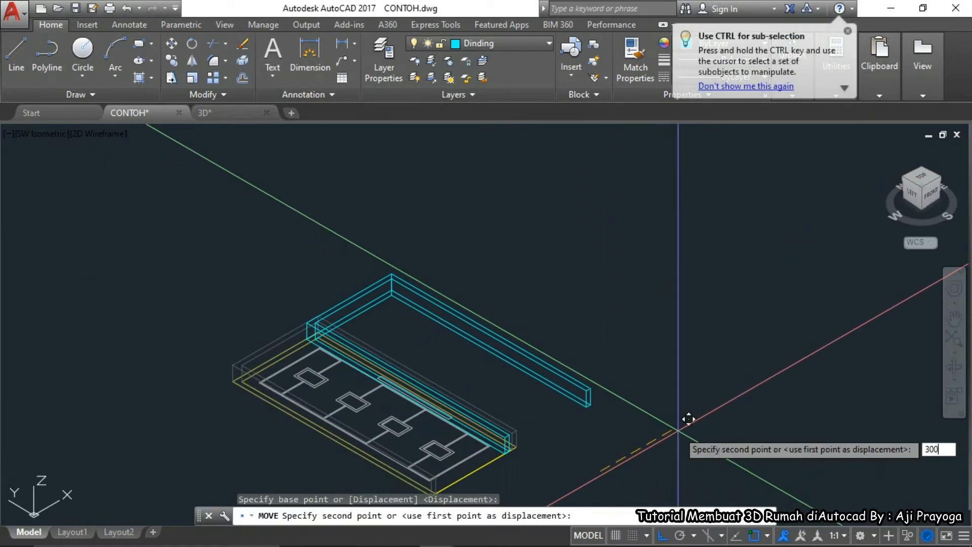
key("Return")
key("Escape")
middle_click_drag(463, 406, 512, 321)
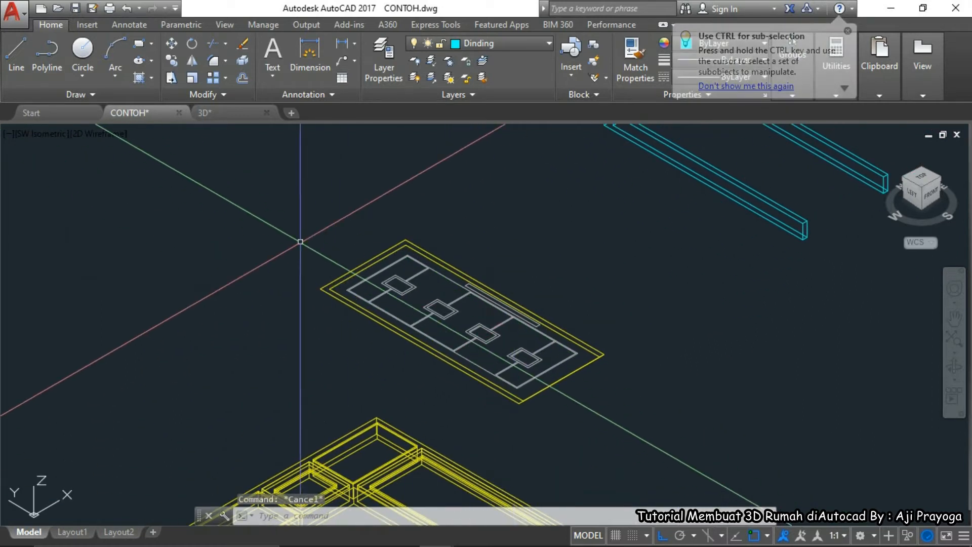
Draw a rectangle over the inner yellow frame outline of the window linework, from one corner to the opposite one
left_click(291, 229)
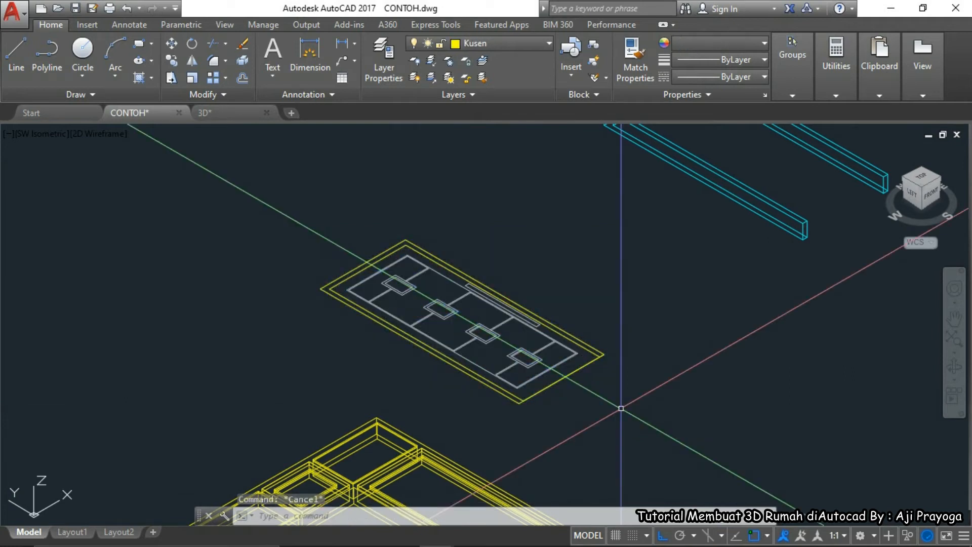
scroll(354, 267, "up", 3)
type("rec")
key("Return")
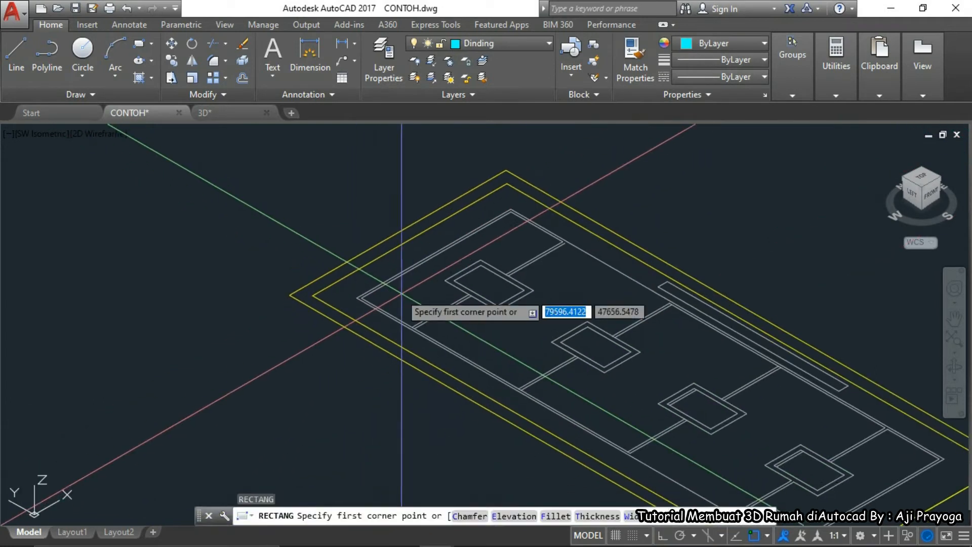
left_click(315, 294)
scroll(390, 357, "down", 3)
scroll(577, 390, "up", 5)
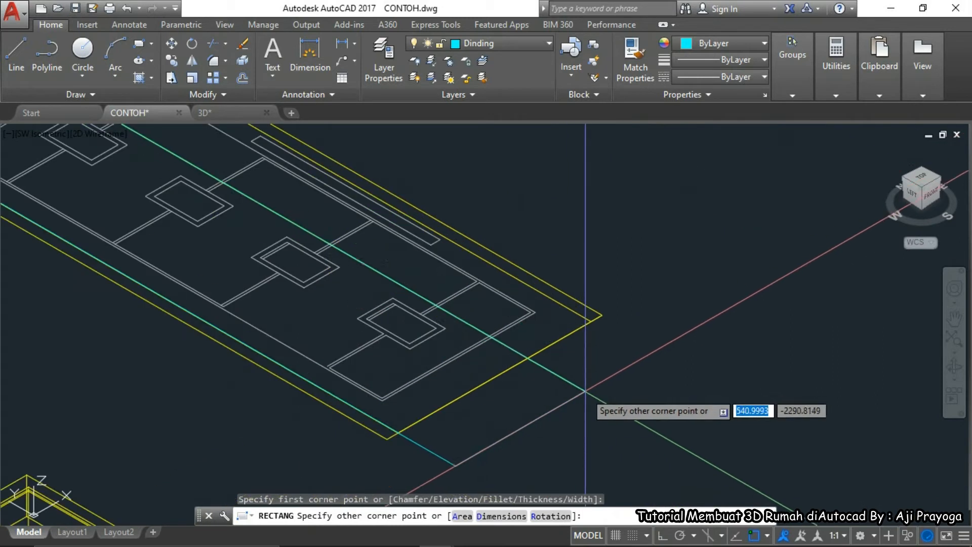
left_click(589, 329)
scroll(524, 334, "up", 3)
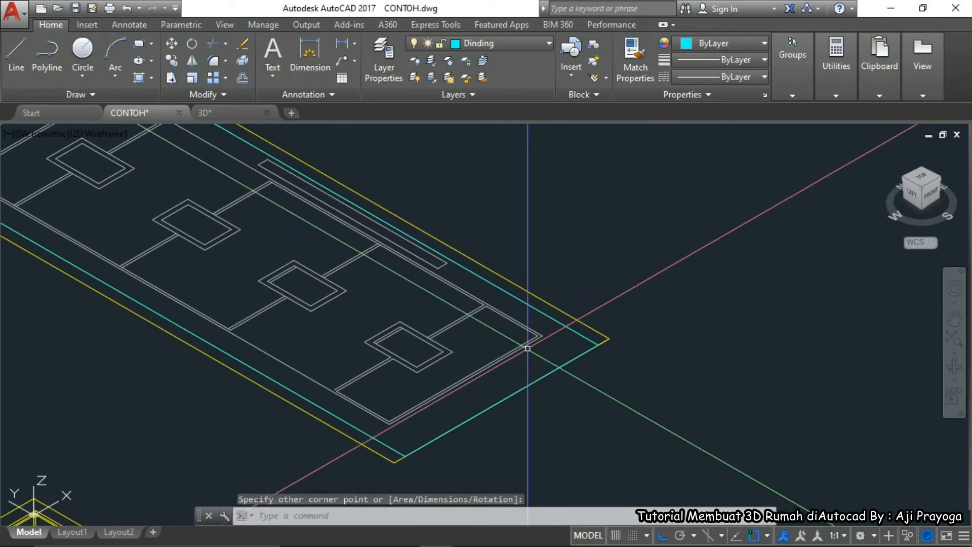
Draw a second rectangle along the outer edge of the grey grille linework, between its opposite corners
key("Return")
scroll(539, 334, "up", 5)
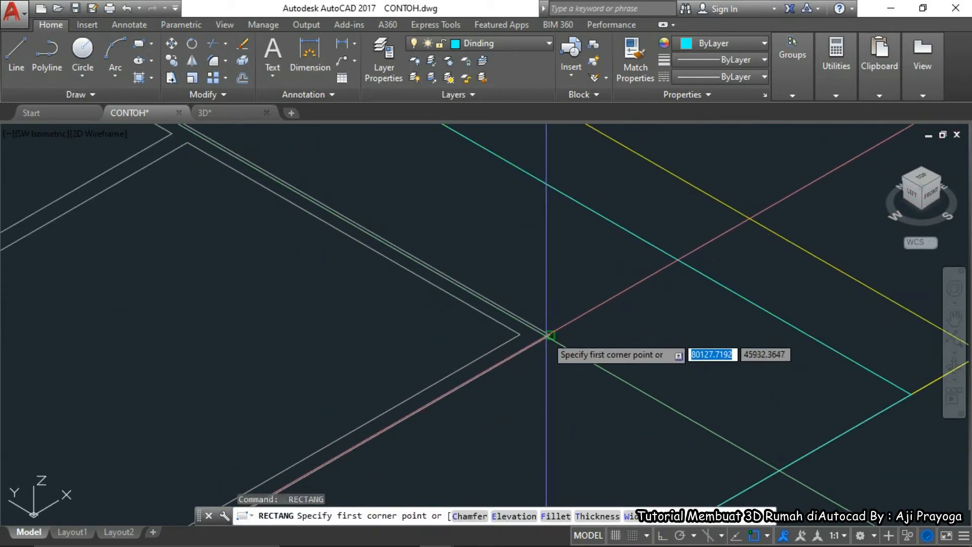
left_click(551, 335)
scroll(608, 349, "down", 6)
scroll(304, 294, "up", 7)
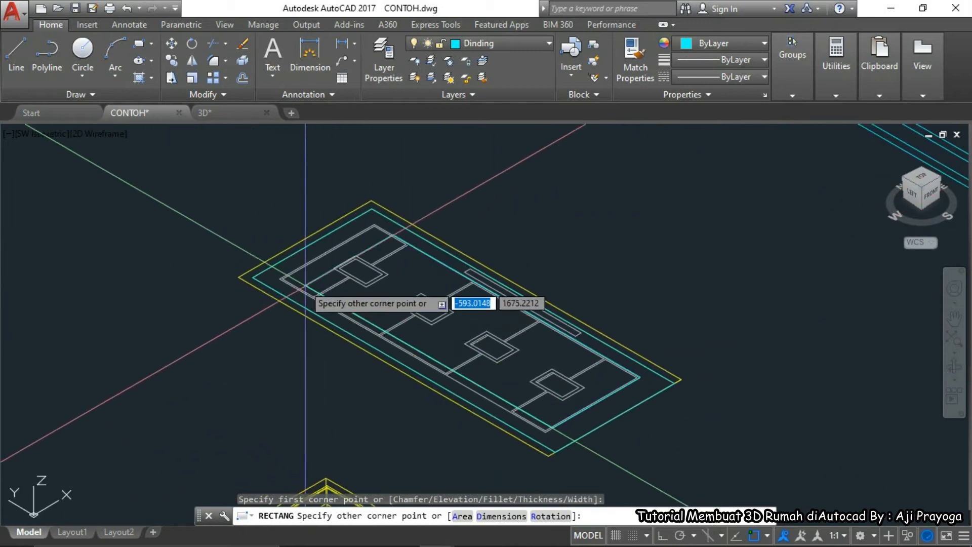
scroll(279, 284, "down", 5)
key("Escape")
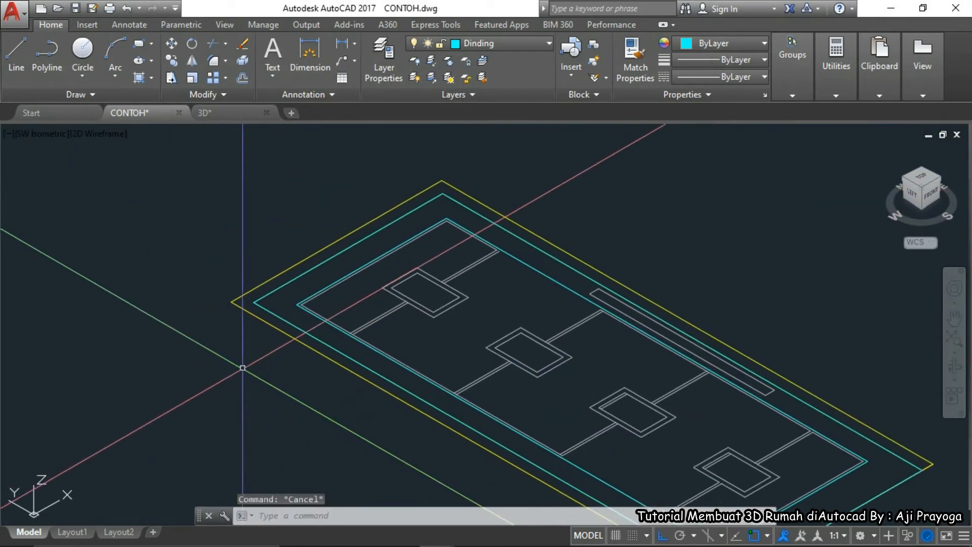
Extrude the two new cyan rectangles to a height of 30
type("EXT")
key("Return")
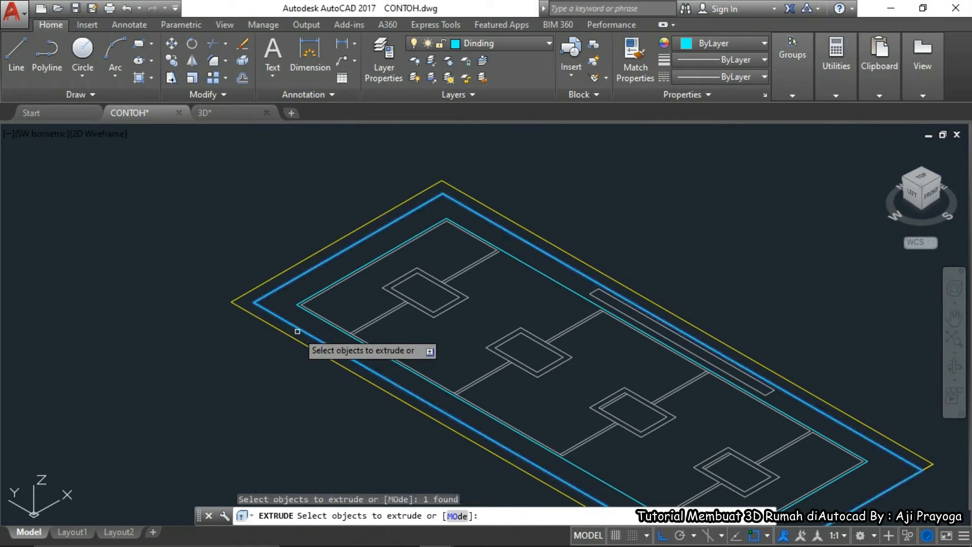
key("Return")
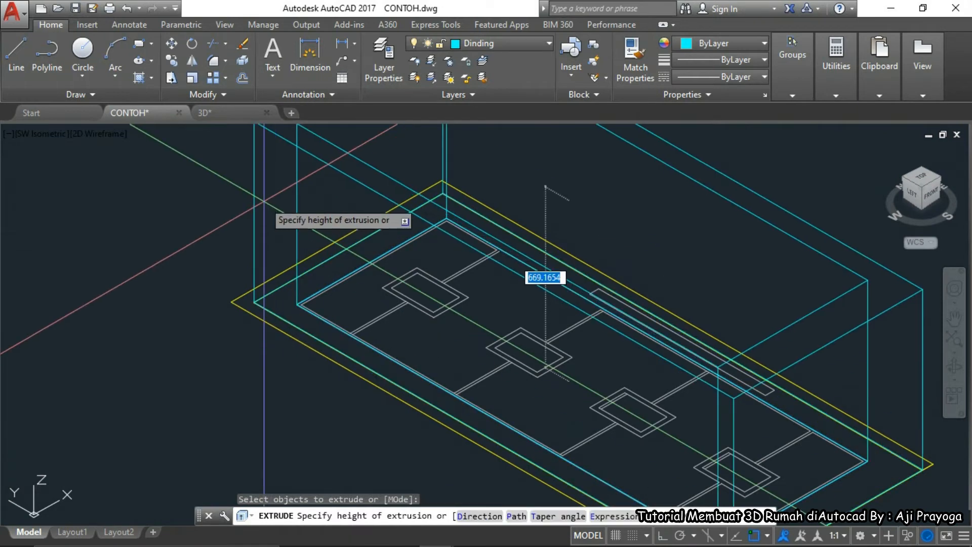
type("30")
key("Return")
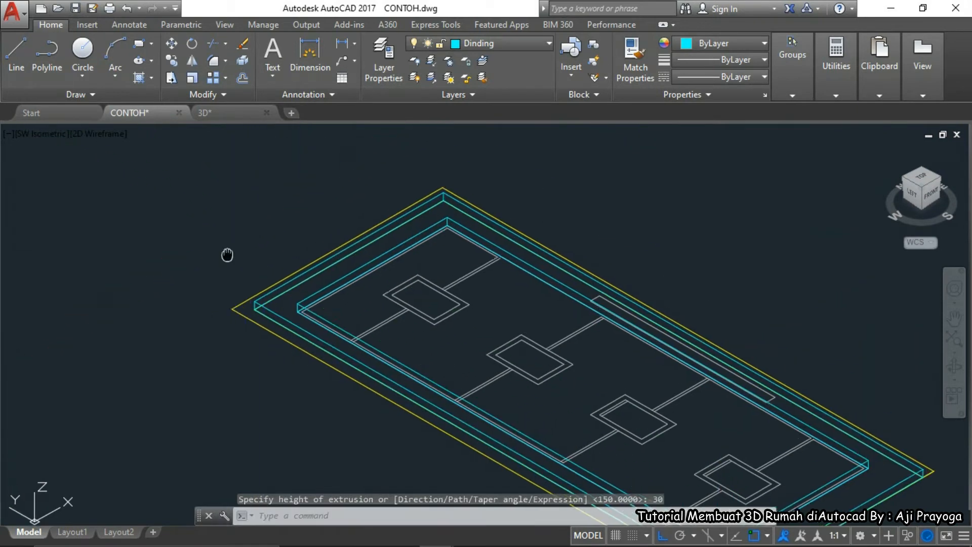
Subtract the inner extruded box from the outer one to form a hollow inner frame
middle_click_drag(228, 254, 243, 277)
type("SU")
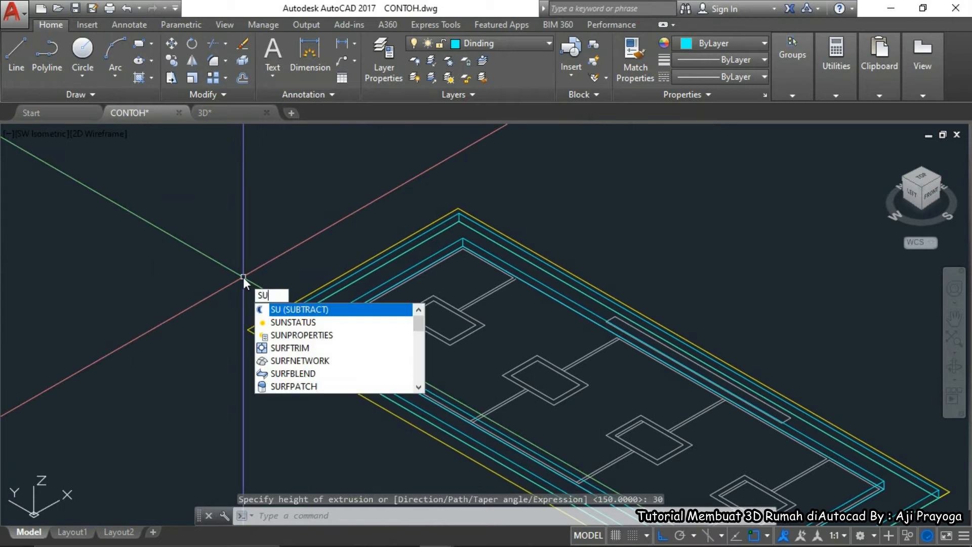
key("Return")
left_click(274, 326)
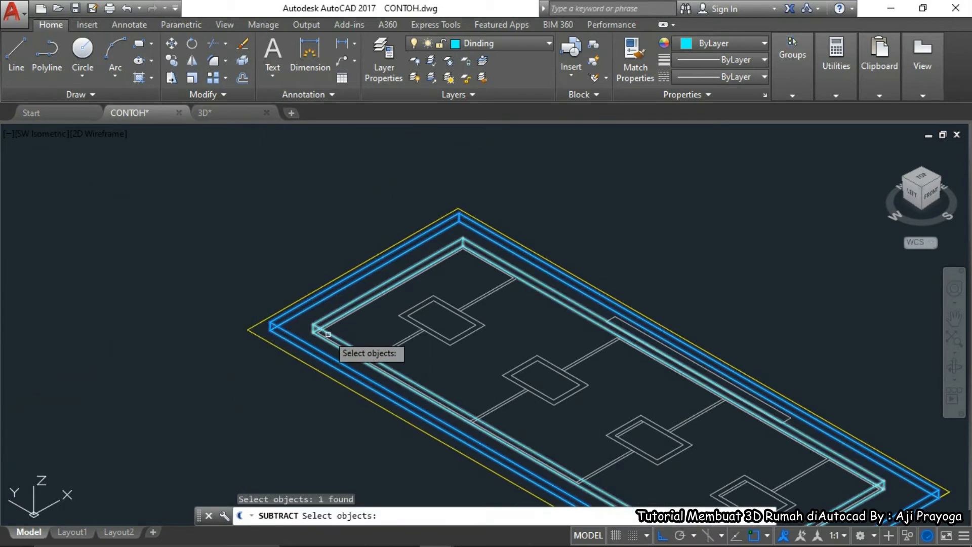
key("Return")
left_click(329, 335)
key("Return")
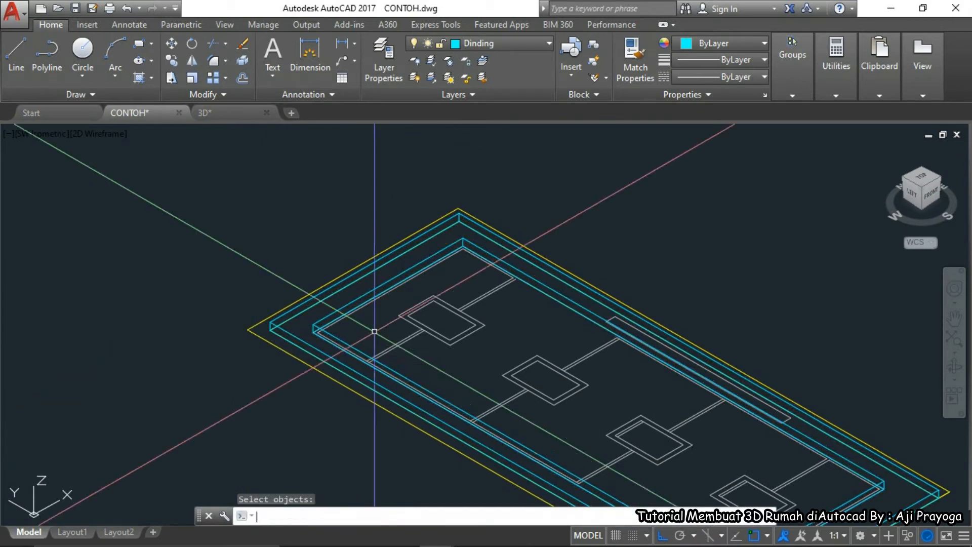
Move the hollow inner frame solid 2000 along the X axis, clear of the window linework
left_click(339, 339)
scroll(337, 338, "down", 4)
scroll(460, 354, "up", 3)
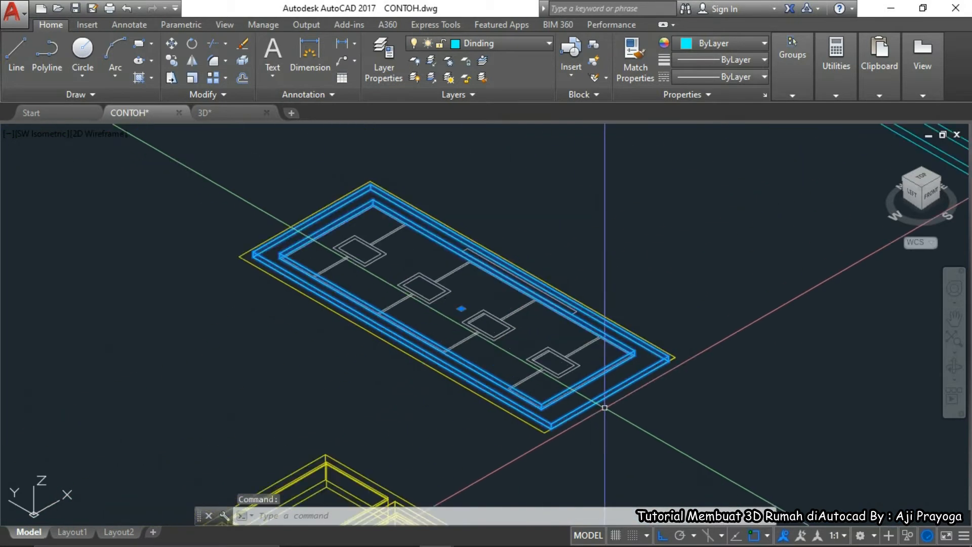
type("m")
key("Return")
left_click(555, 444)
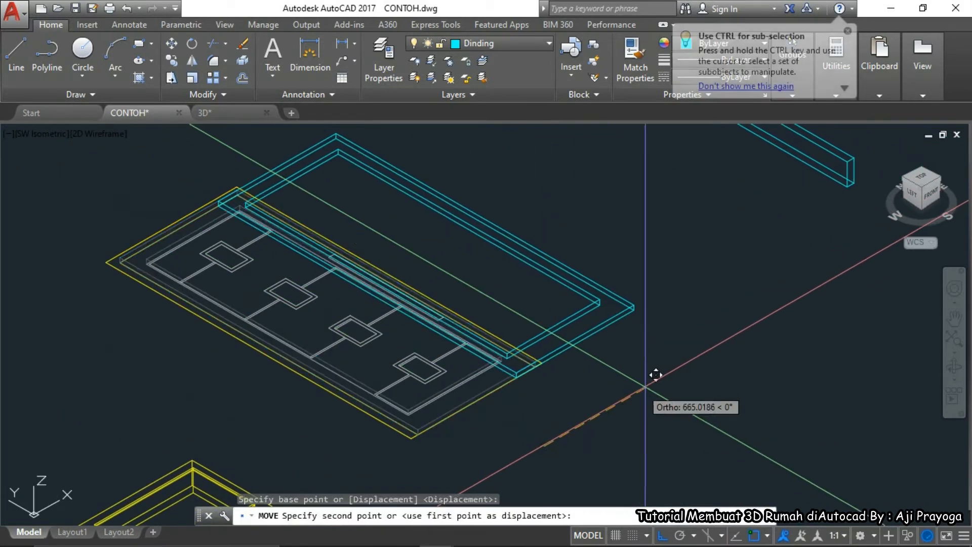
type("2000")
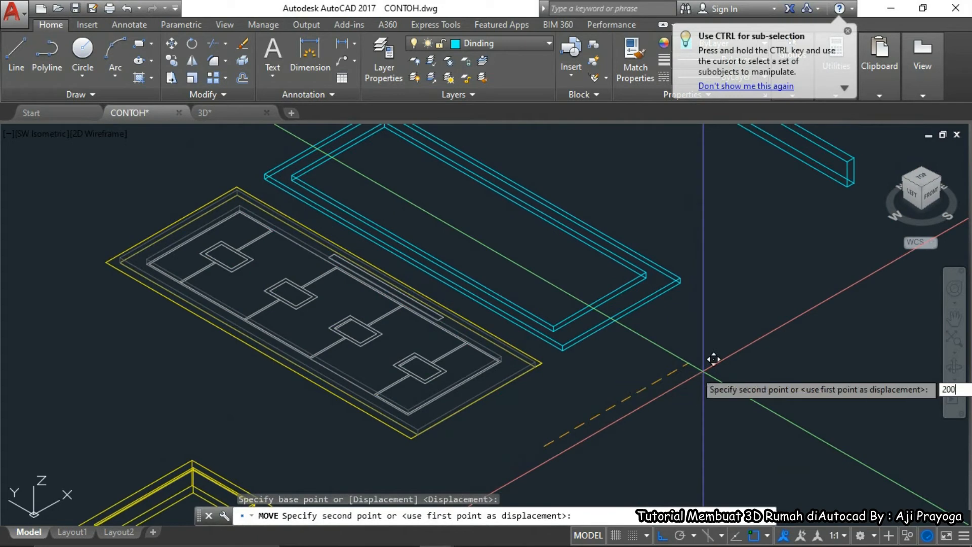
key("Return")
scroll(668, 369, "down", 2)
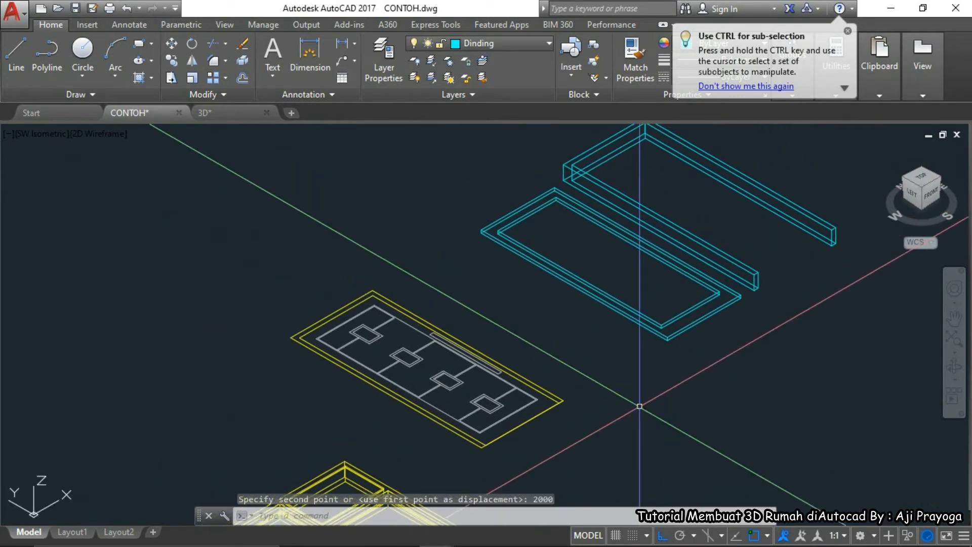
key("Escape")
Trace the first grille opening with a polyline from the small square along its lower connector bar, the long edge and the end edge
scroll(337, 353, "up", 4)
scroll(324, 338, "up", 2)
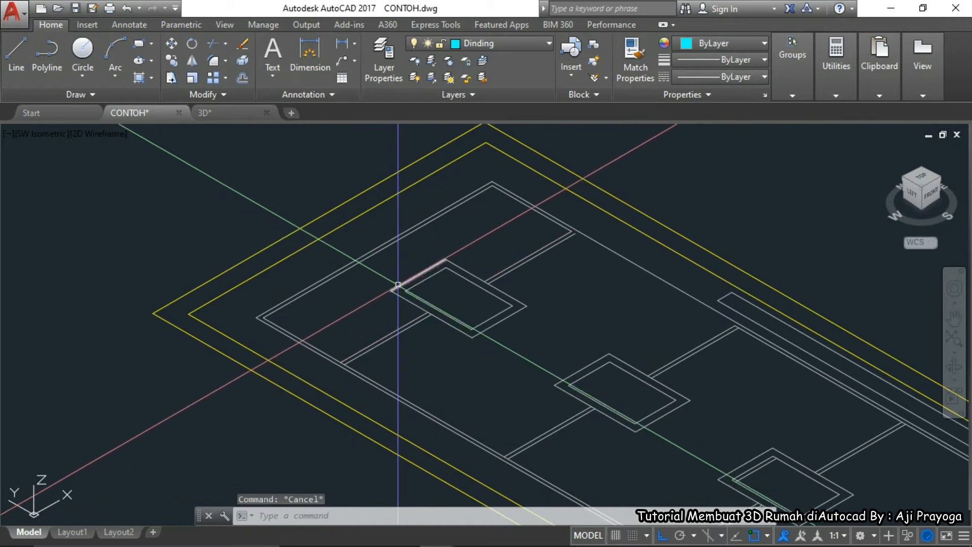
scroll(393, 309, "down", 2)
scroll(379, 354, "up", 2)
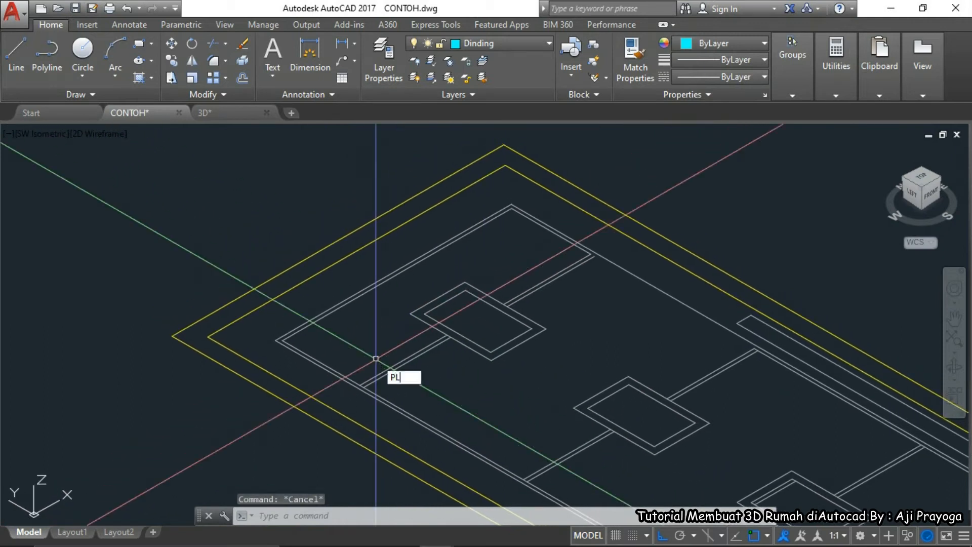
key("Return")
scroll(431, 334, "up", 2)
left_click(470, 335)
middle_click_drag(334, 410, 378, 380)
left_click(291, 434)
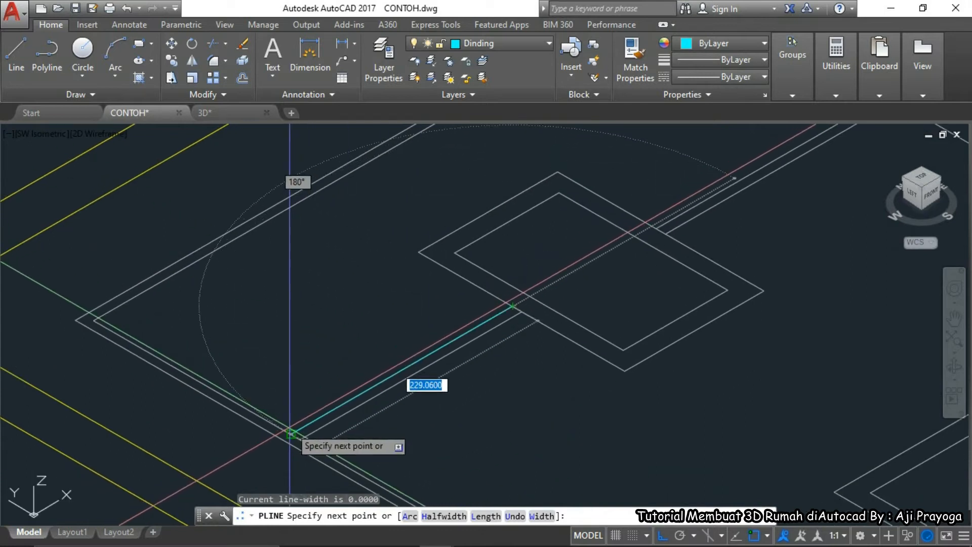
left_click(94, 320)
scroll(227, 313, "down", 4)
middle_click_drag(228, 315, 186, 374)
left_click(359, 245)
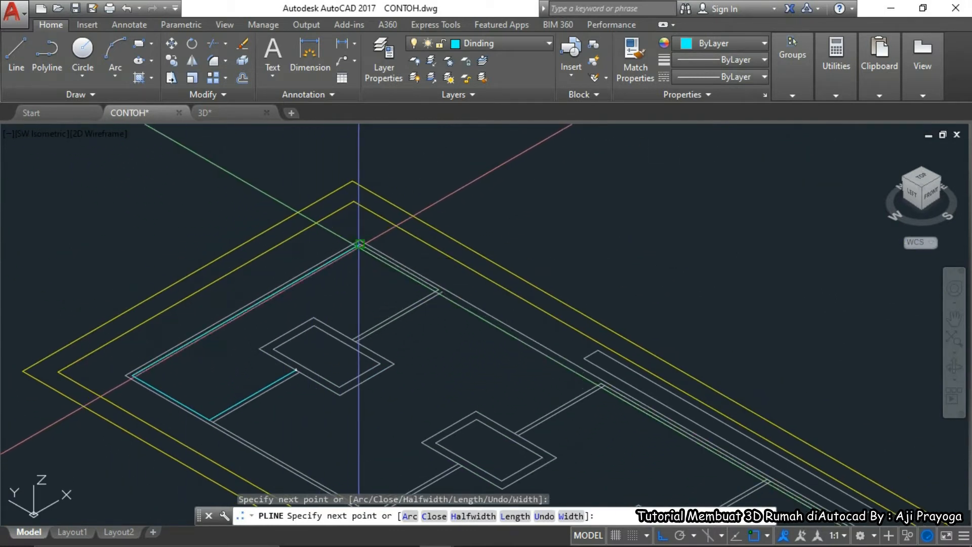
Continue the polyline along the upper connector bar and around the small square's outer edge, and close it
scroll(398, 295, "up", 4)
left_click(498, 281)
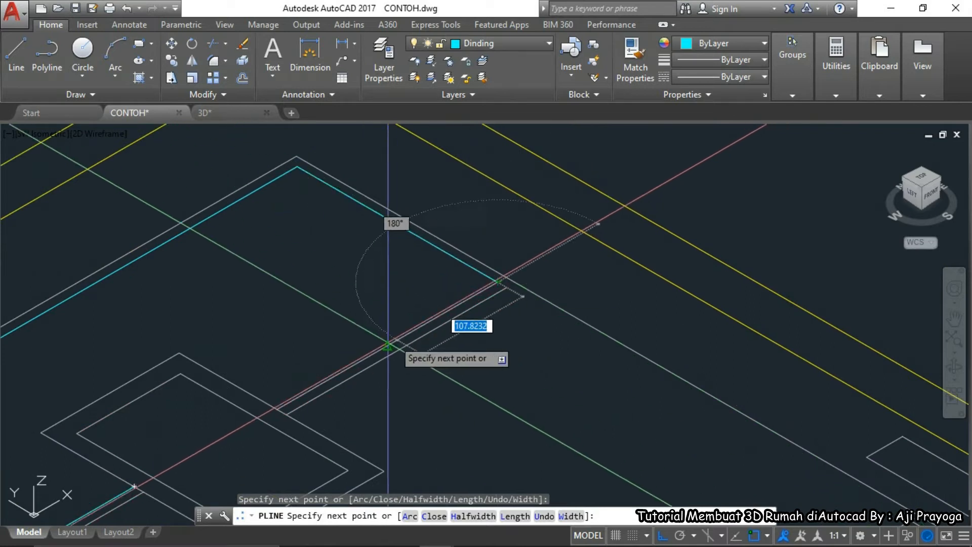
left_click(278, 408)
left_click(179, 352)
middle_click_drag(179, 352, 348, 290)
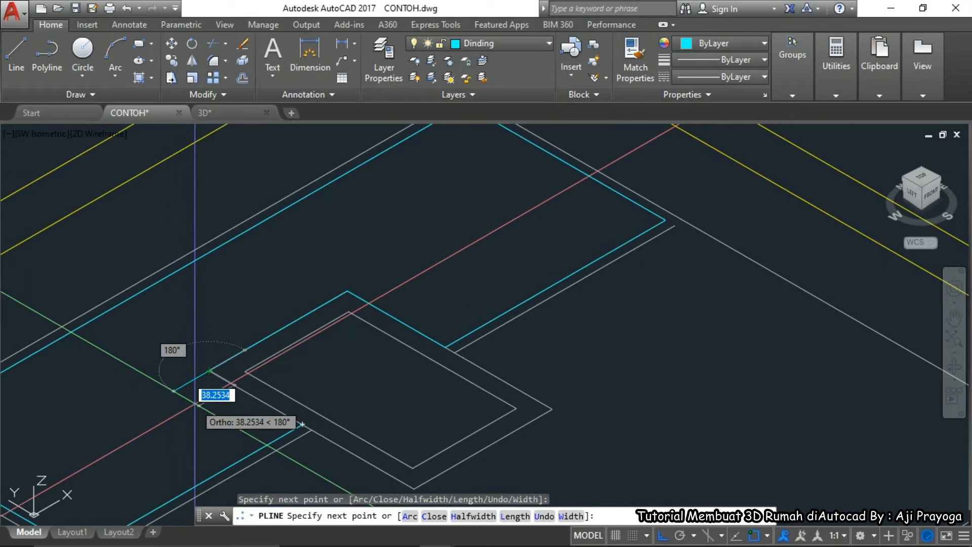
type("c")
key("Return")
Try to create a polyline boundary from a point inside the second grille opening with island detection on
scroll(210, 404, "down", 6)
middle_click_drag(354, 364, 380, 374)
type("BO")
key("Return")
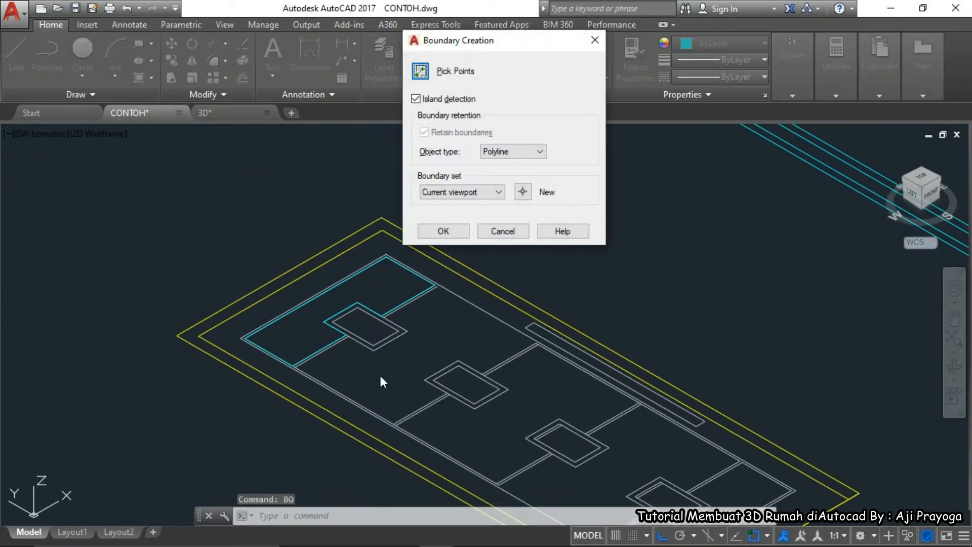
key("Return")
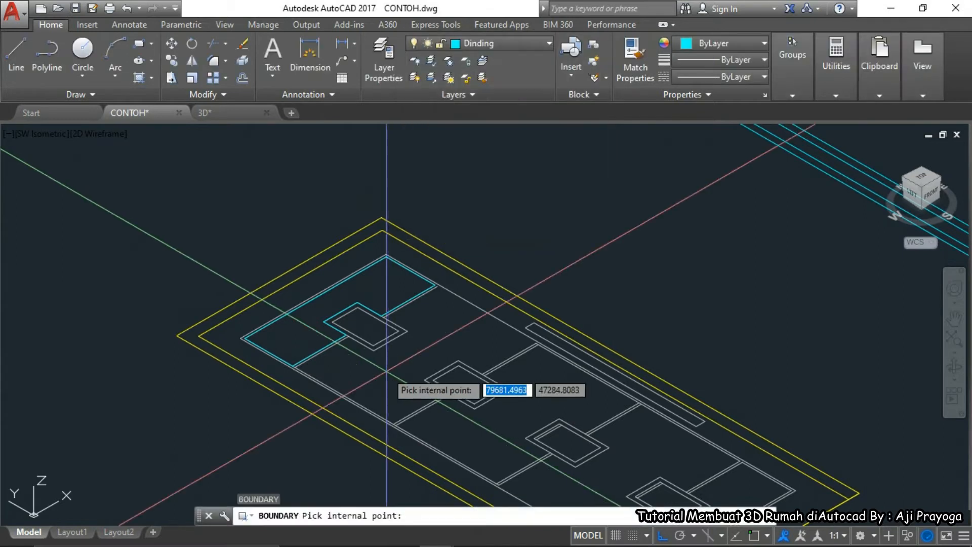
left_click(386, 371)
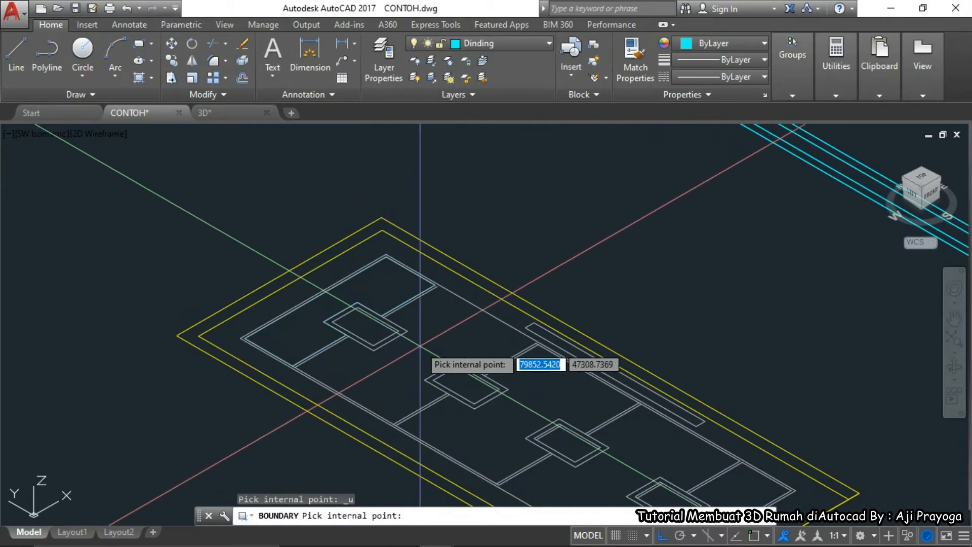
key("Escape")
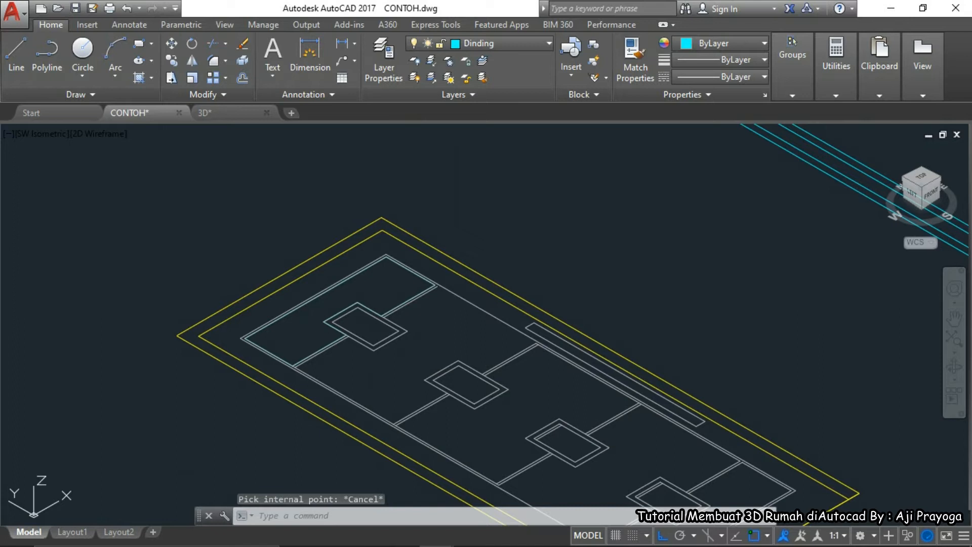
Try to create the second opening's boundary with island detection turned off
type("bo")
key("Return")
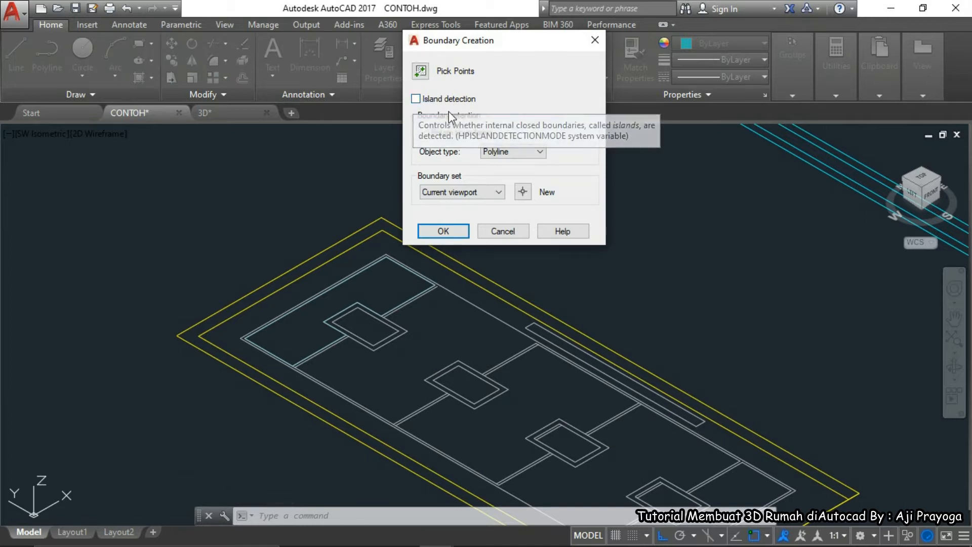
left_click(443, 231)
left_click(451, 341)
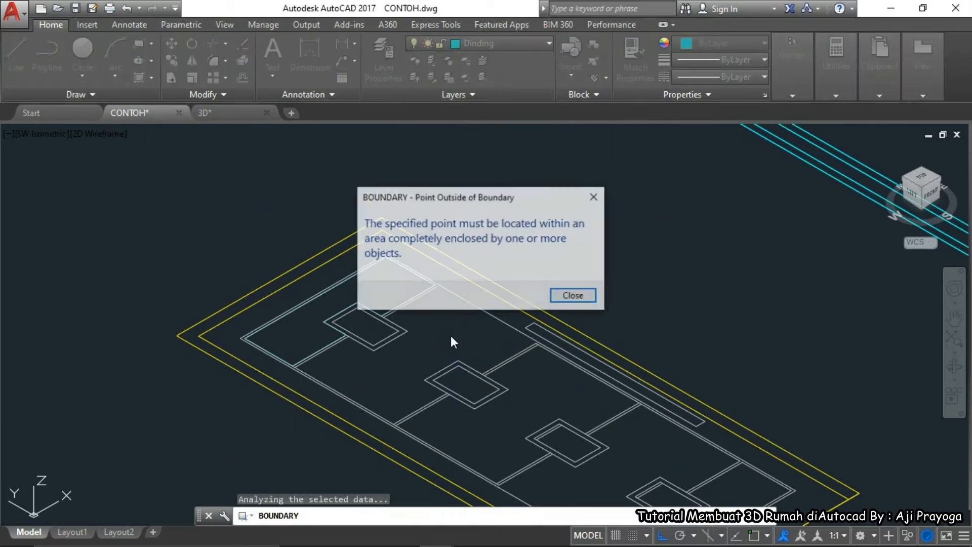
key("Return")
left_click(446, 343)
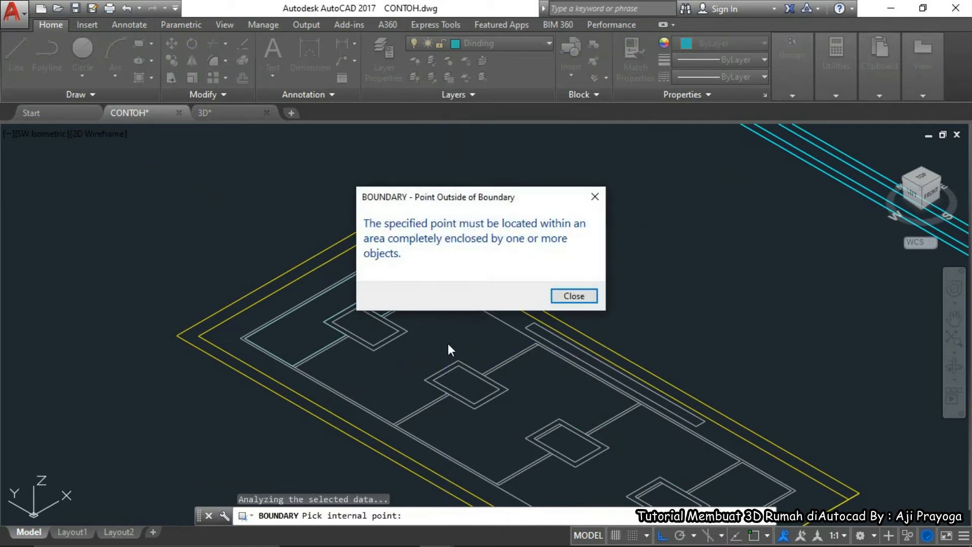
key("Return")
key("Escape")
Draw a line closing the gap in the second opening's long edge, between the ends of the first and second upper connector bars
scroll(507, 324, "up", 4)
type("l")
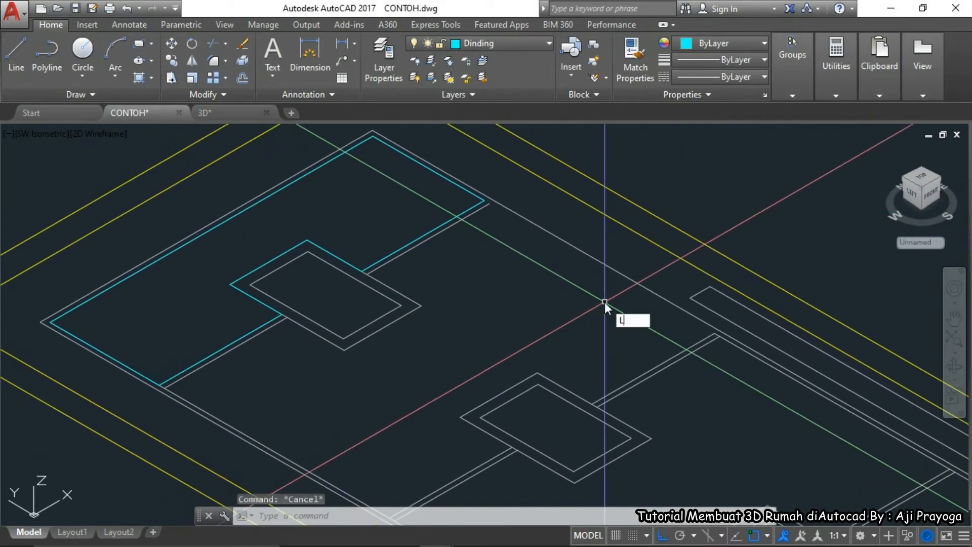
key("Return")
left_click(688, 345)
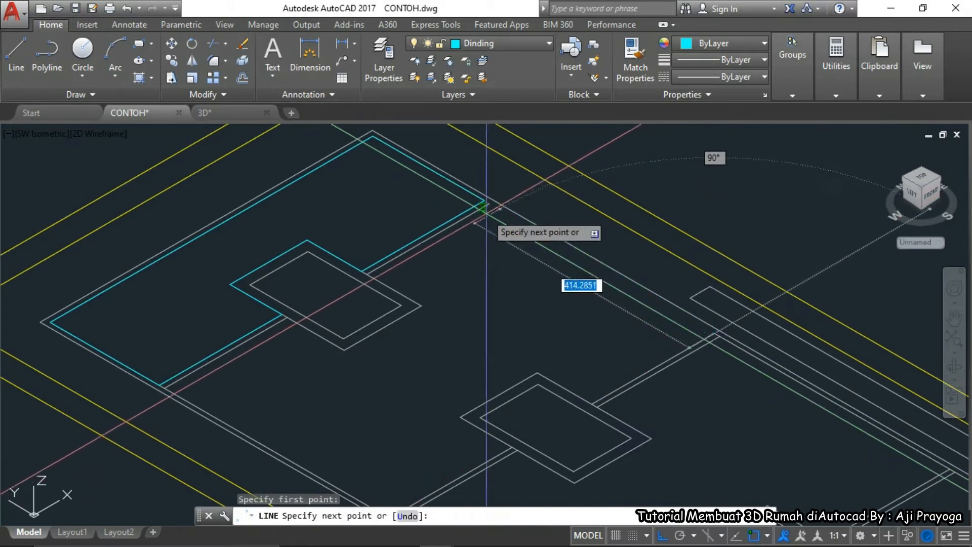
key("Escape")
middle_click_drag(489, 202, 469, 218)
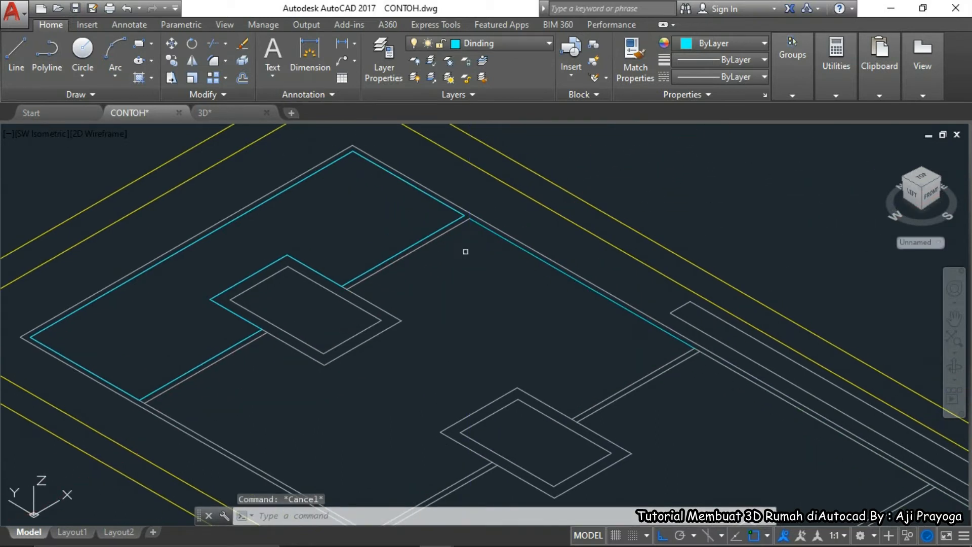
Match the new closing line's properties to the grey grille lines
type("ma")
key("Return")
left_click(460, 224)
key("Escape")
scroll(486, 248, "down", 3)
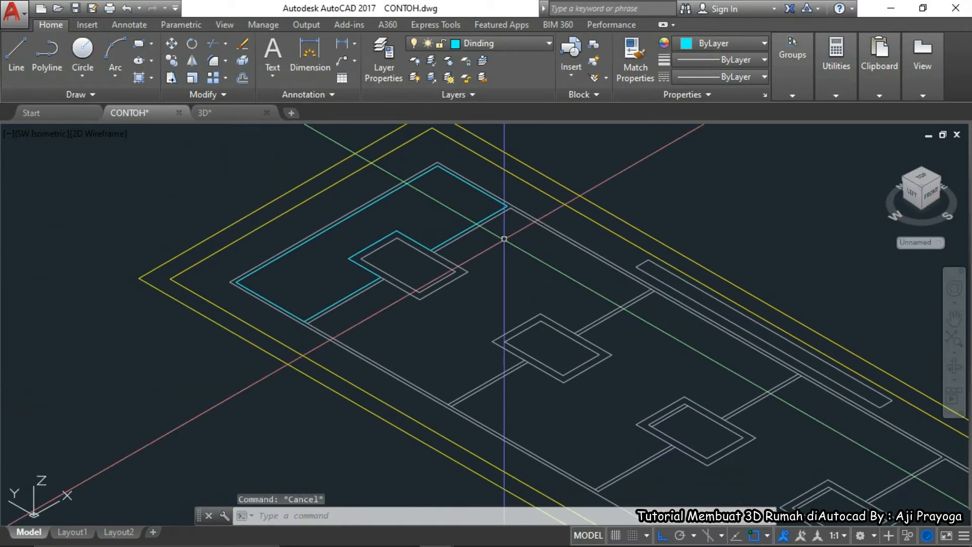
Create a polyline boundary from a point inside the second grille opening with island detection on
type("BO")
key("Return")
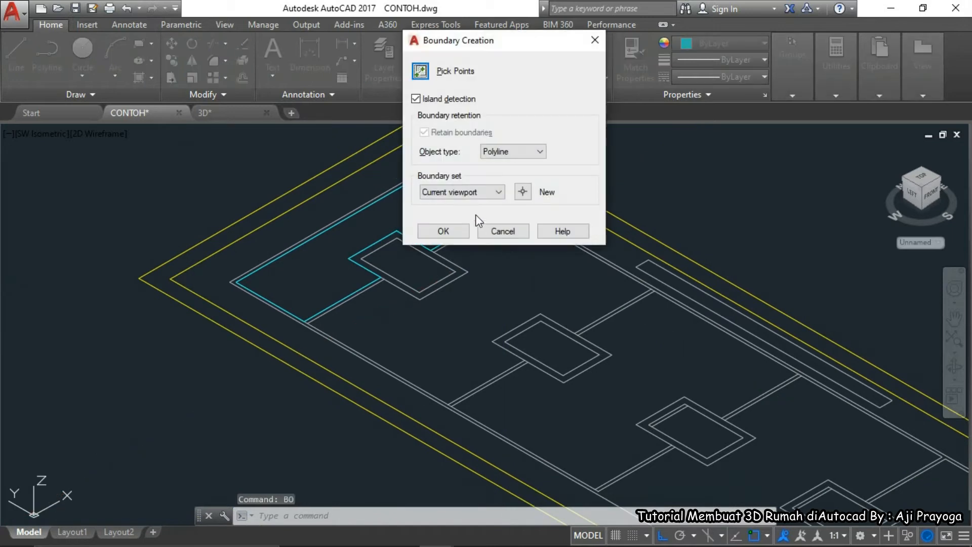
left_click(443, 231)
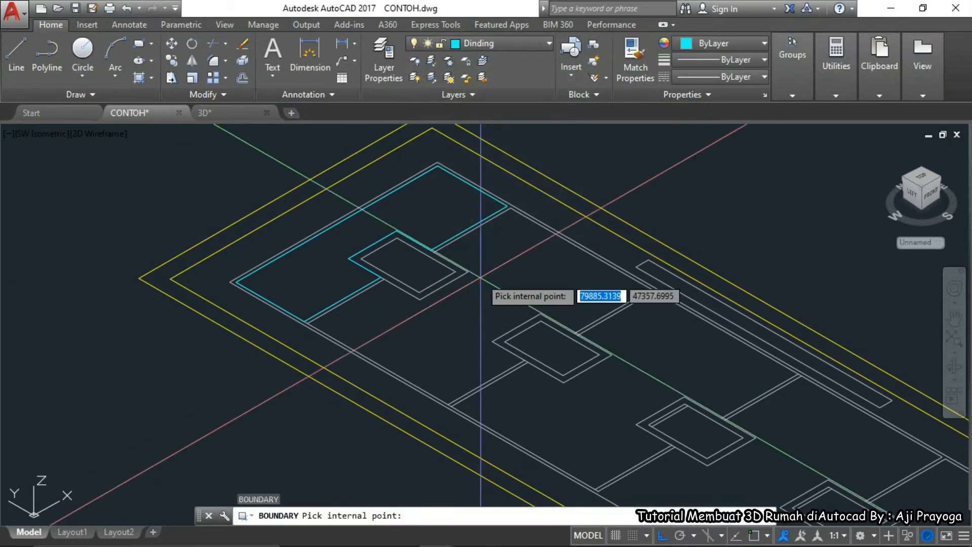
left_click(493, 279)
key("Return")
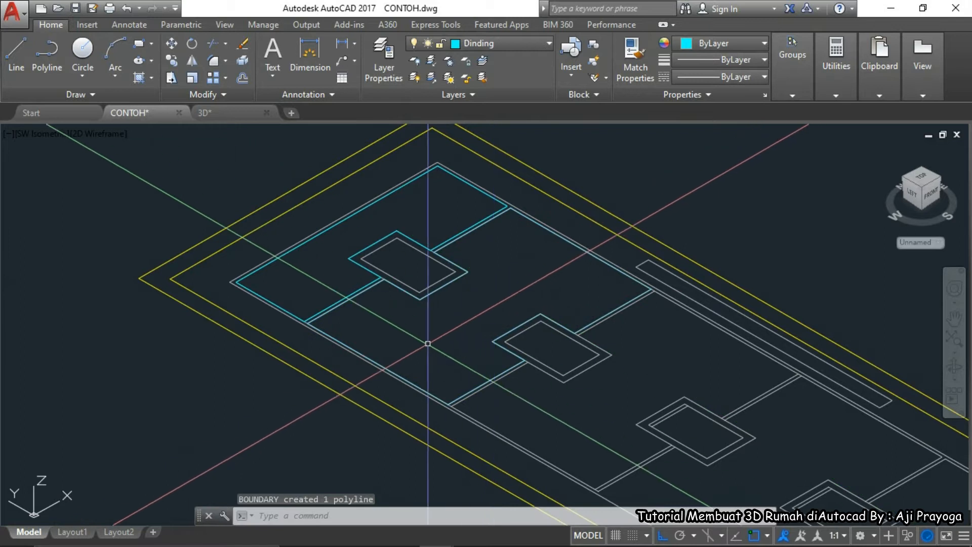
left_click(350, 343)
key("Escape")
key("Escape")
left_click(339, 341)
scroll(460, 272, "up", 3)
scroll(464, 274, "down", 3)
key("Escape")
Create a polyline boundary for the third grille opening, between the second and third small rectangles
scroll(464, 274, "down", 2)
scroll(512, 383, "up", 3)
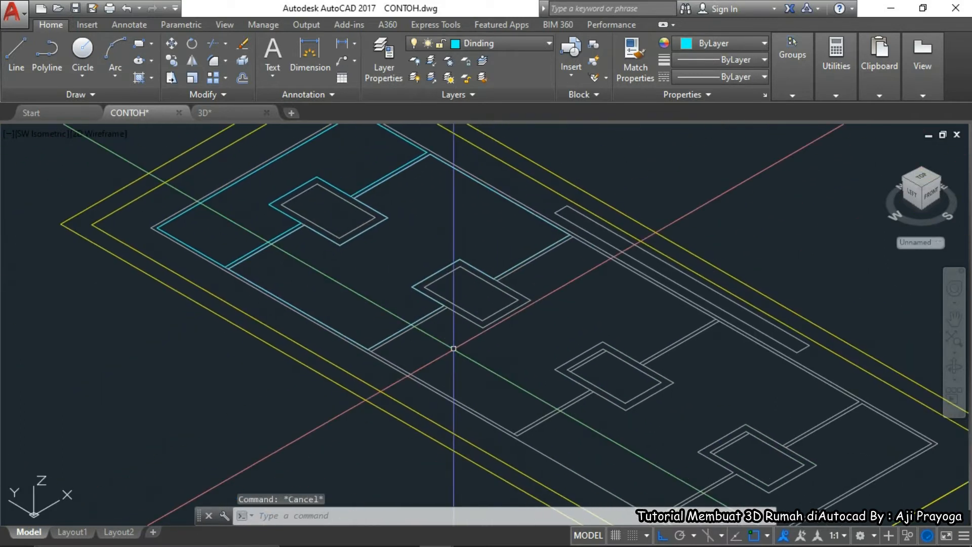
key("Return")
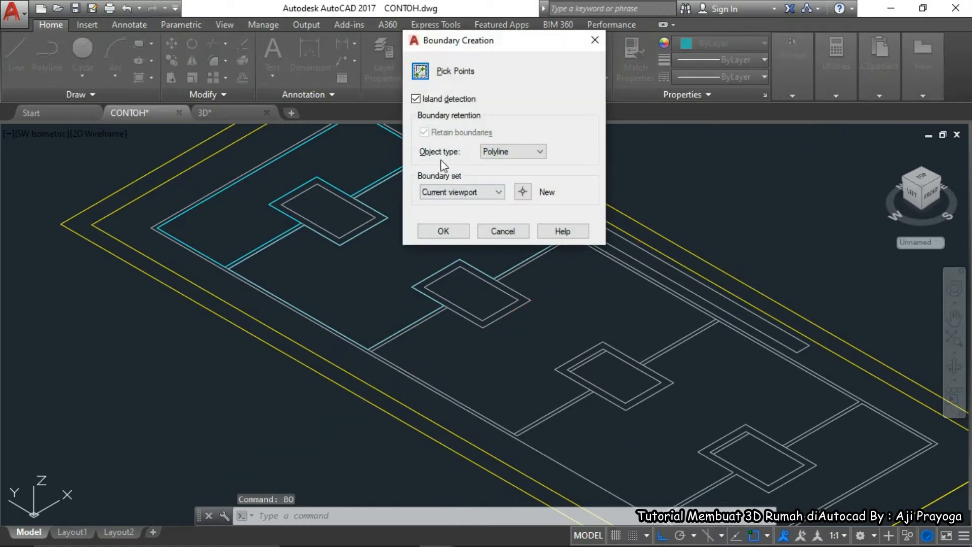
key("Return")
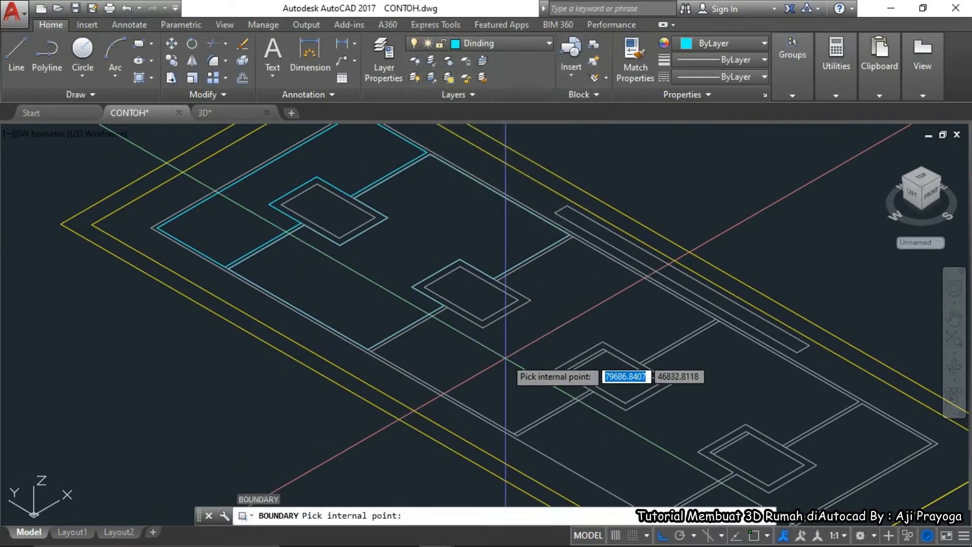
key("Return")
middle_click_drag(503, 392, 363, 306)
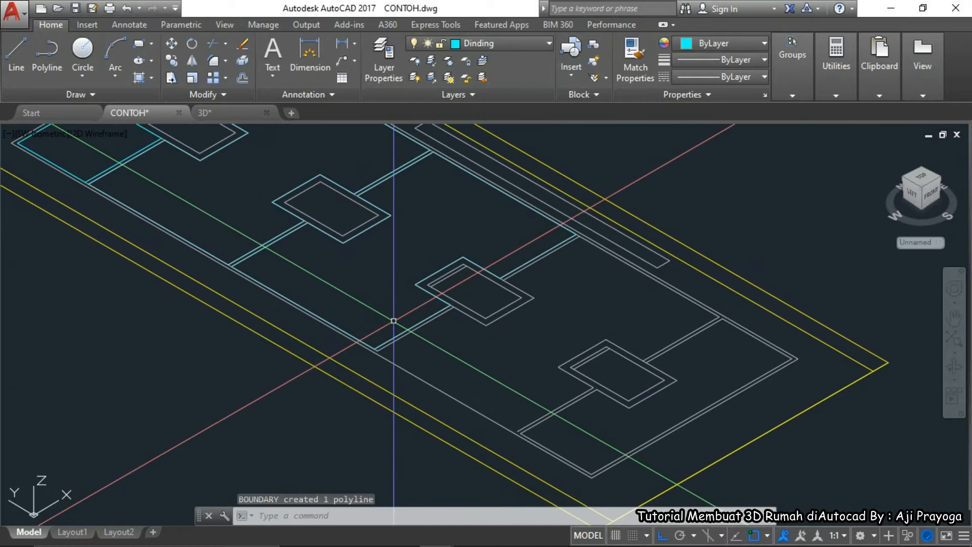
Try to create a polyline boundary from a point inside the fourth grille opening with island detection on
type("bo")
key("Return")
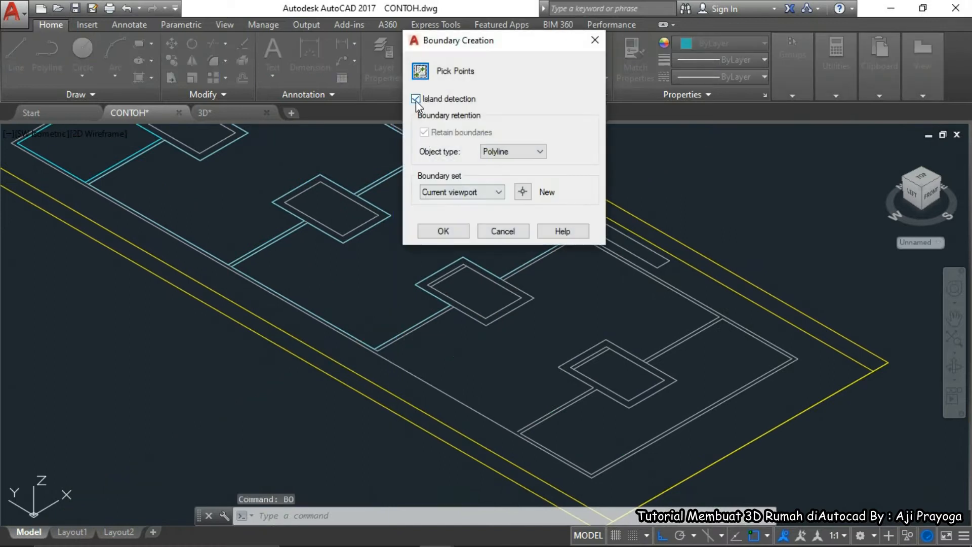
left_click(436, 228)
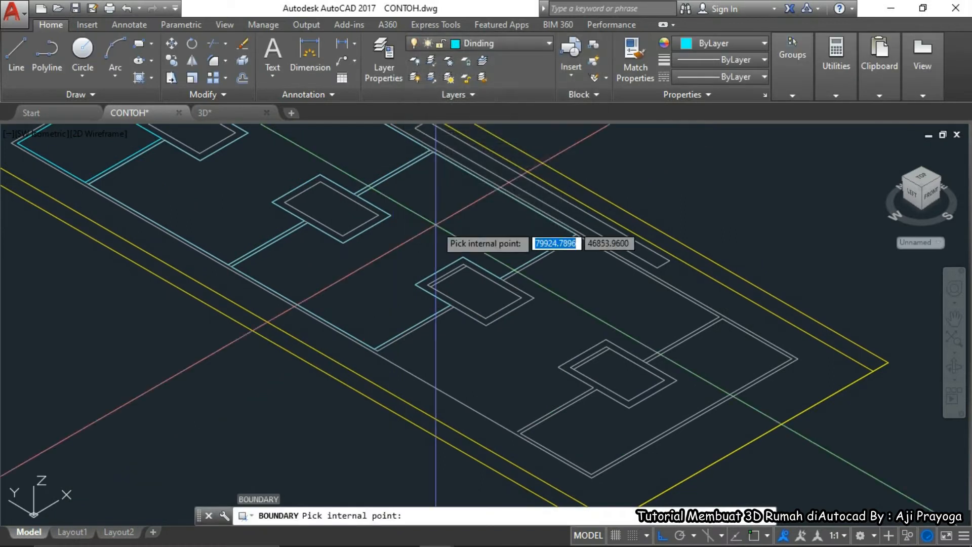
left_click(521, 344)
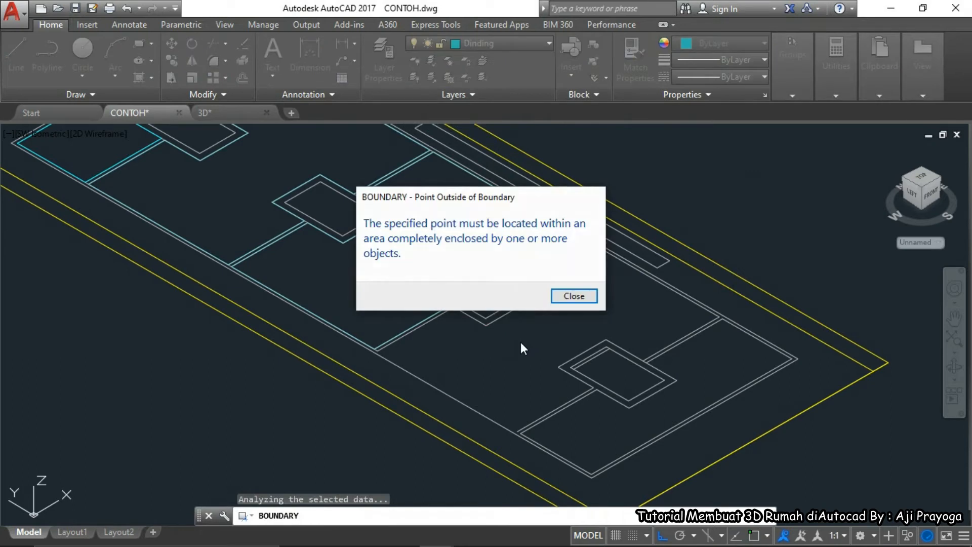
left_click(573, 296)
scroll(506, 329, "up", 5)
key("Escape")
key("Escape")
Draw a line closing the gap in the fourth opening's long edge, between the ends of the third and fourth lower connector bars
middle_click_drag(427, 344, 464, 361)
type("l")
key("Return")
left_click(240, 286)
middle_click_drag(554, 378, 419, 279)
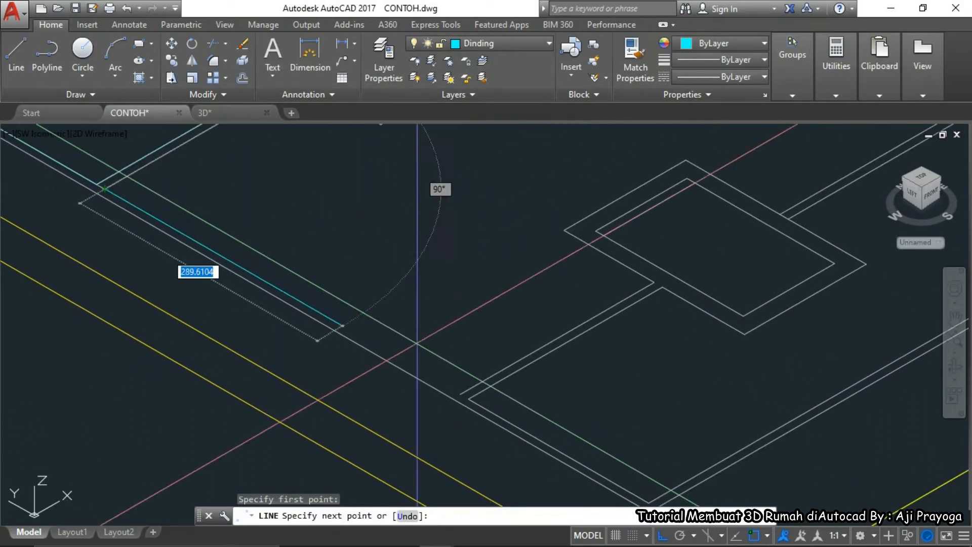
left_click(462, 390)
key("Escape")
key("Escape")
Create a polyline boundary for the fourth grille opening, now closed by the new line
scroll(466, 354, "down", 2)
scroll(465, 383, "down", 2)
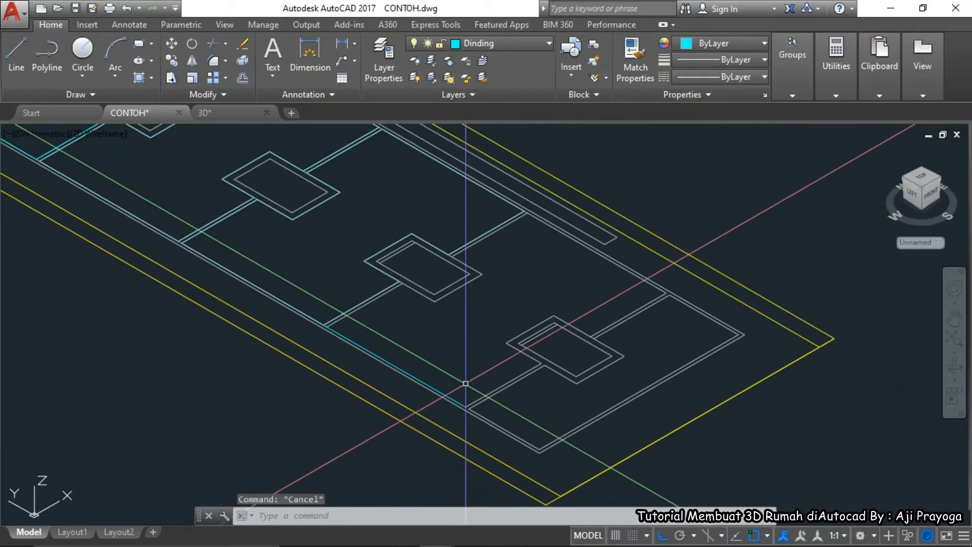
key("Return")
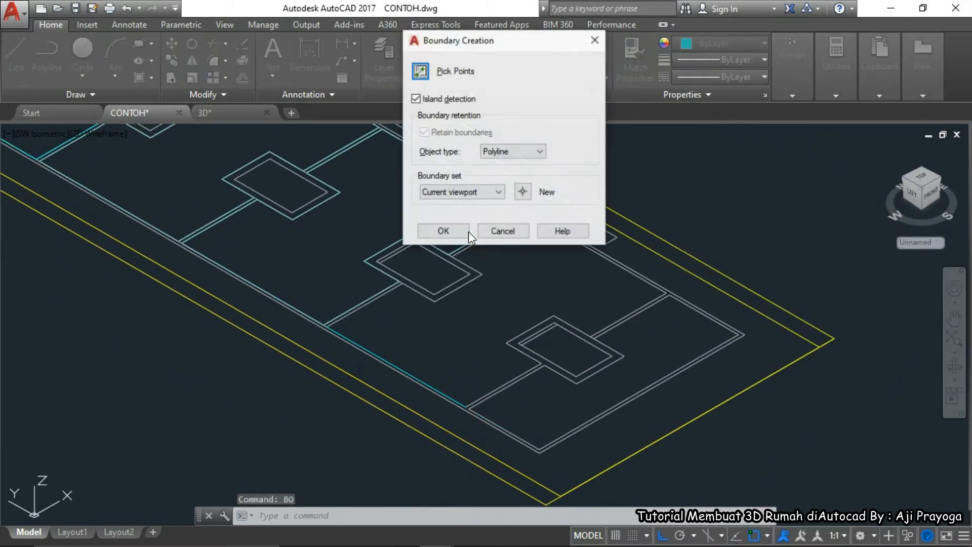
left_click(443, 234)
left_click(484, 328)
key("Return")
Create a polyline boundary for the fifth grille opening, at the far end beyond the fourth small rectangle
key("Return")
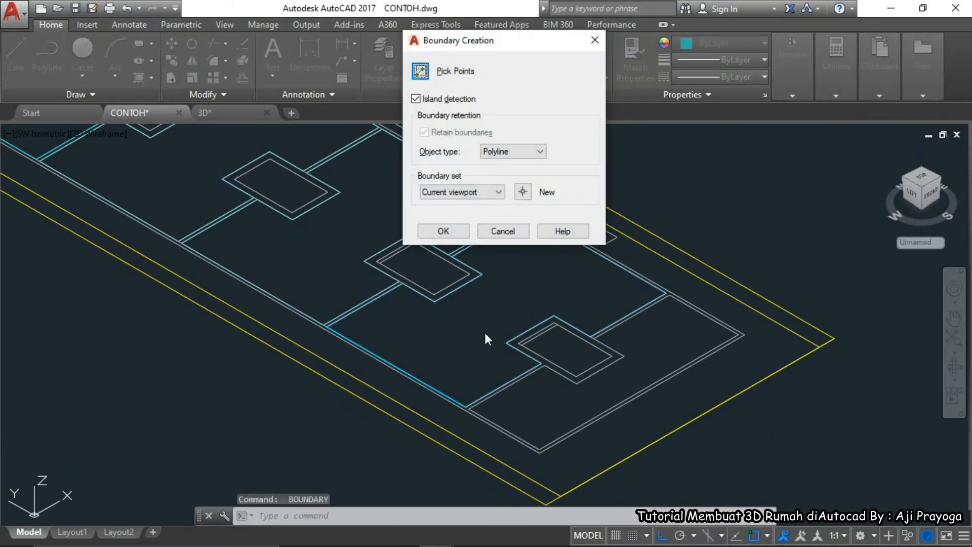
key("Return")
left_click(537, 408)
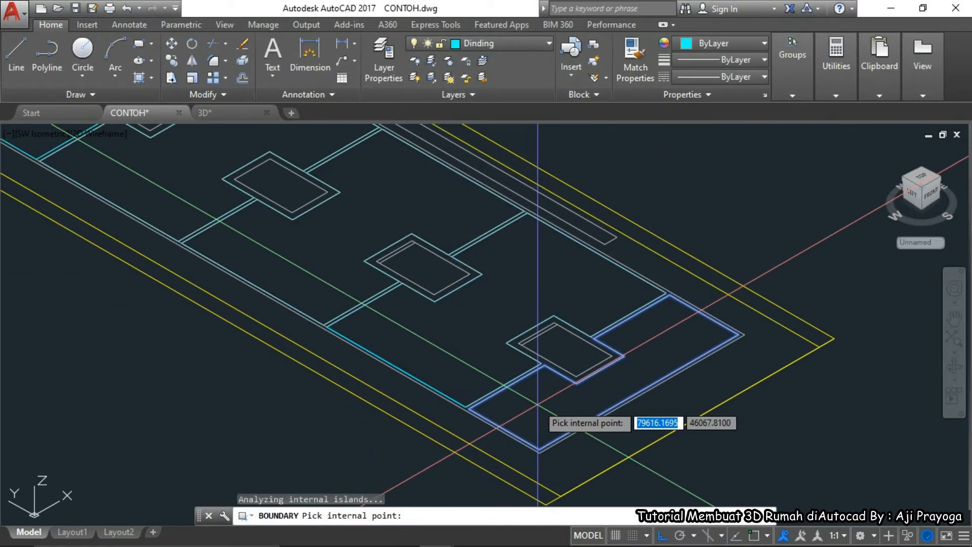
key("Return")
Extrude all five grille opening boundaries to a height of 30
scroll(538, 393, "down", 4)
middle_click_drag(520, 454, 527, 433)
scroll(363, 335, "up", 4)
mouse_move(374, 352)
middle_mouse_down()
mouse_move(355, 333)
mouse_move(344, 348)
middle_mouse_up()
left_click(345, 318)
key("Escape")
key("Return")
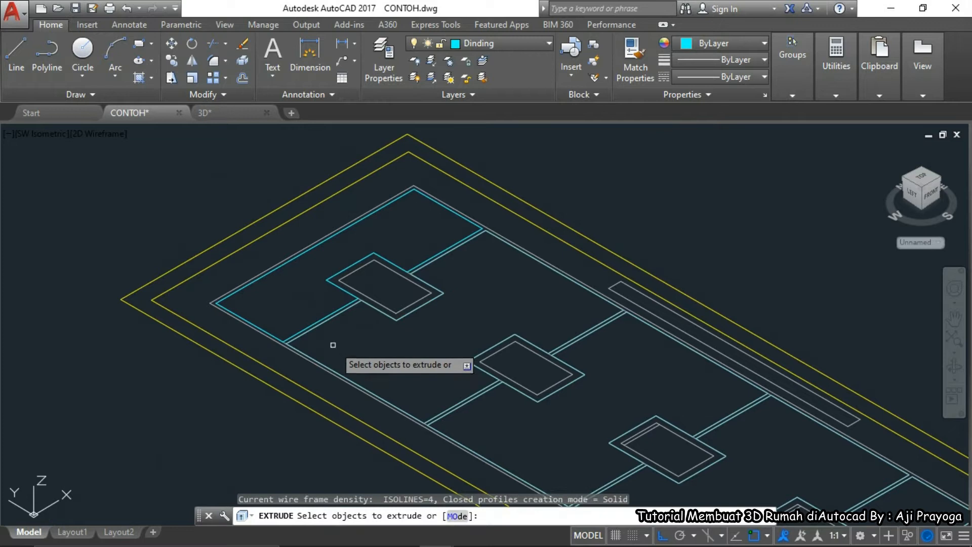
left_click(308, 331)
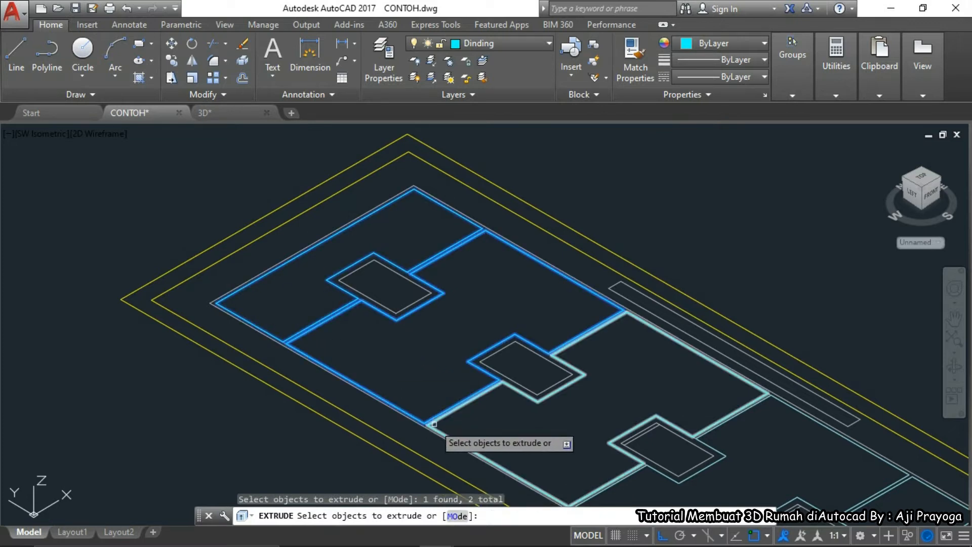
middle_click_drag(464, 427, 366, 350)
left_click(468, 442)
middle_click_drag(487, 416, 333, 320)
scroll(428, 345, "down", 3)
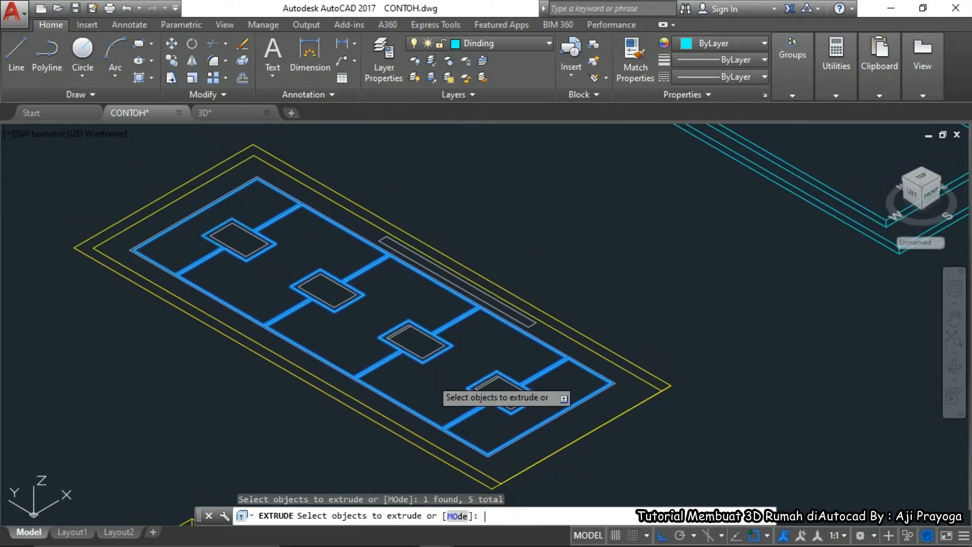
key("Return")
type("3")
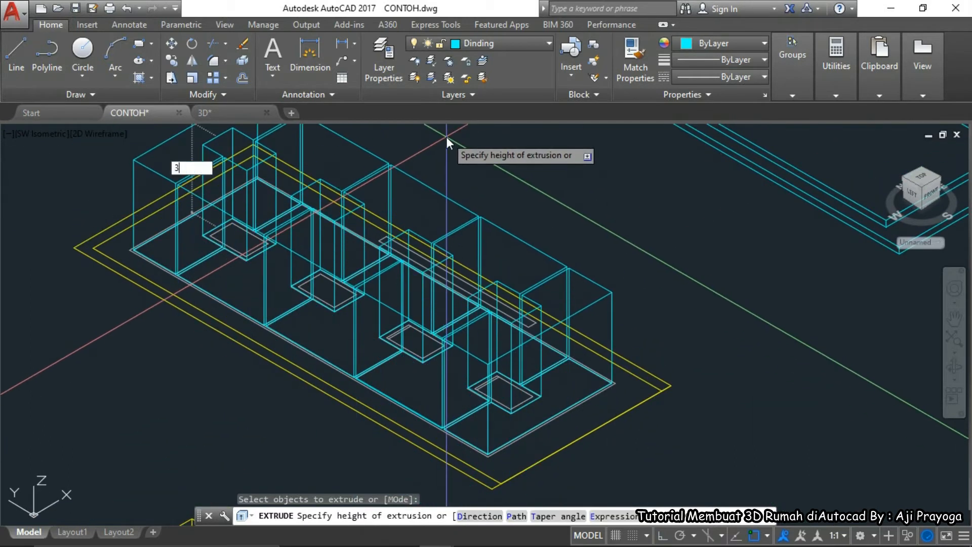
type("0")
key("Return")
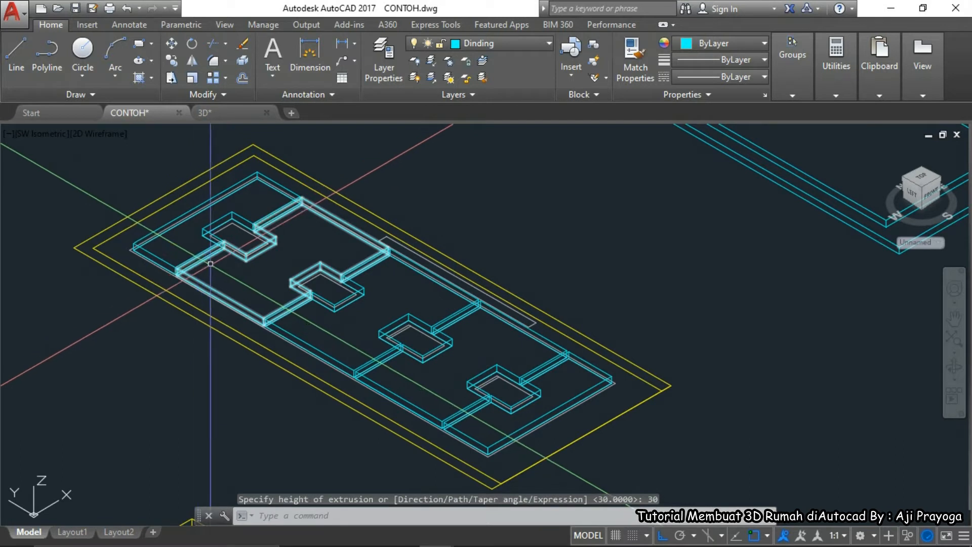
Union the five extruded grille opening solids into one solid
middle_click_drag(210, 263, 240, 280)
type("UNI")
key("Return")
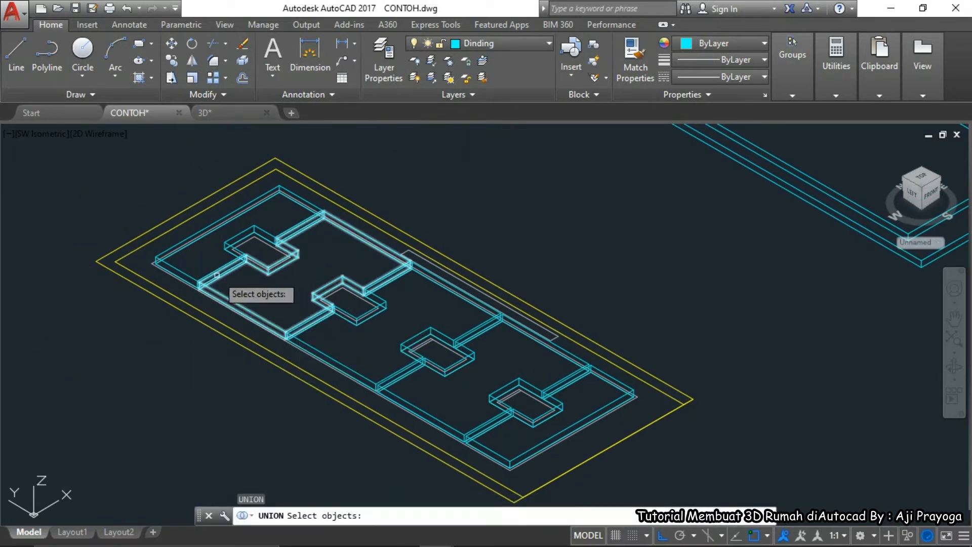
scroll(215, 272, "down", 4)
left_click(181, 255)
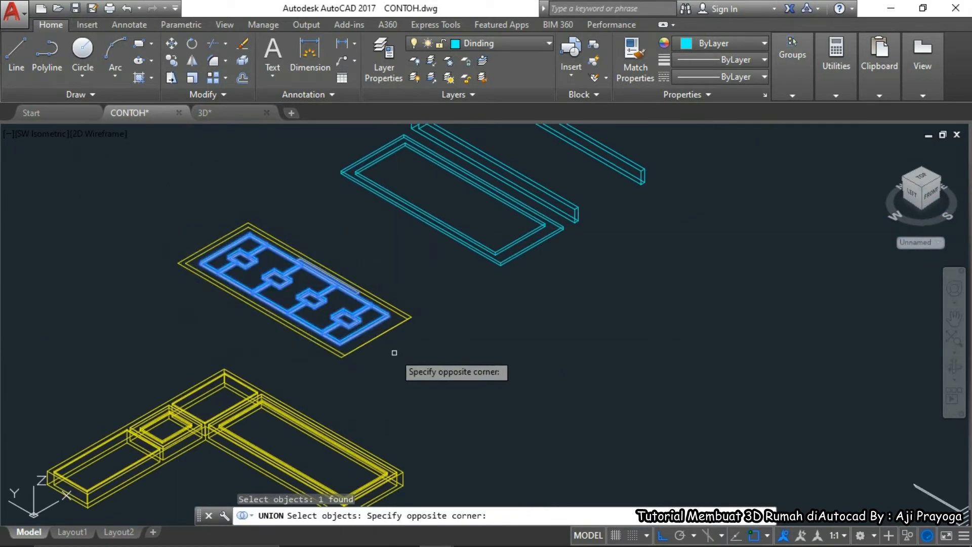
scroll(400, 323, "up", 5)
key("Return")
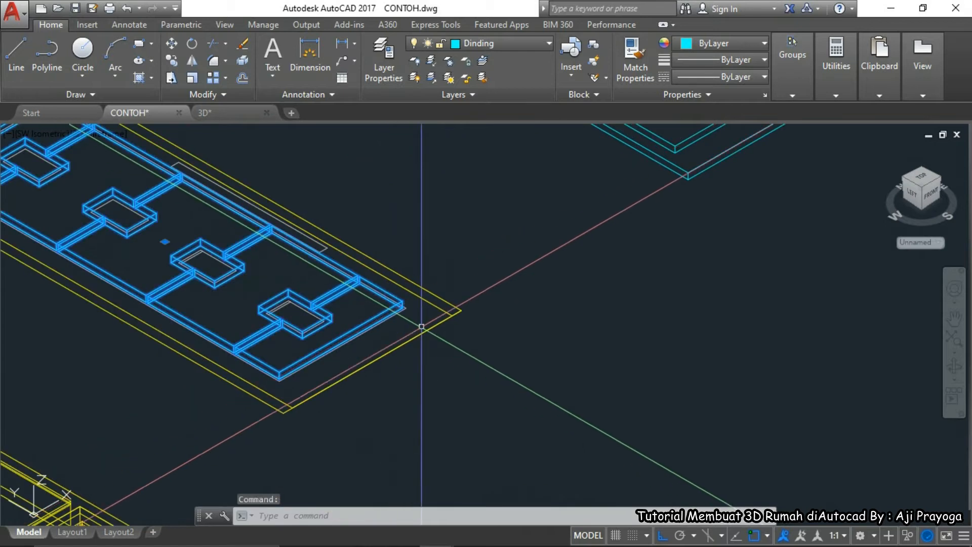
Move the united grille openings solid 2000 along the positive X axis, over to the extruded window frame
type("m")
key("Return")
left_click(455, 432)
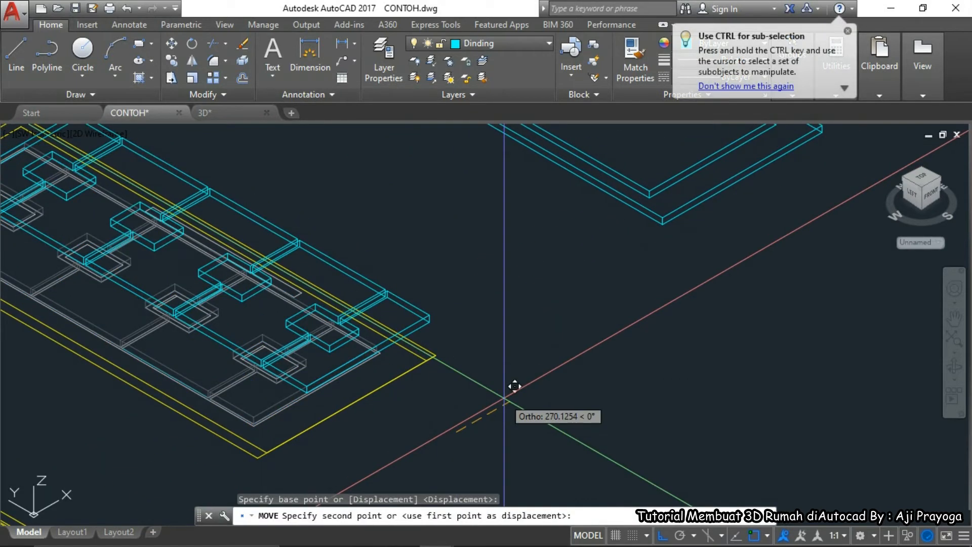
type("2000")
key("Return")
scroll(503, 396, "down", 3)
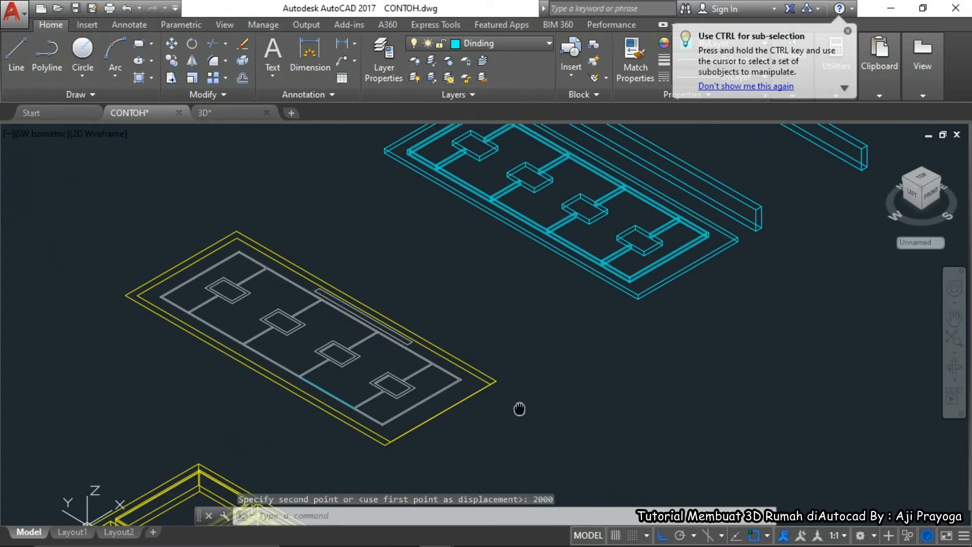
key("Escape")
scroll(428, 403, "up", 5)
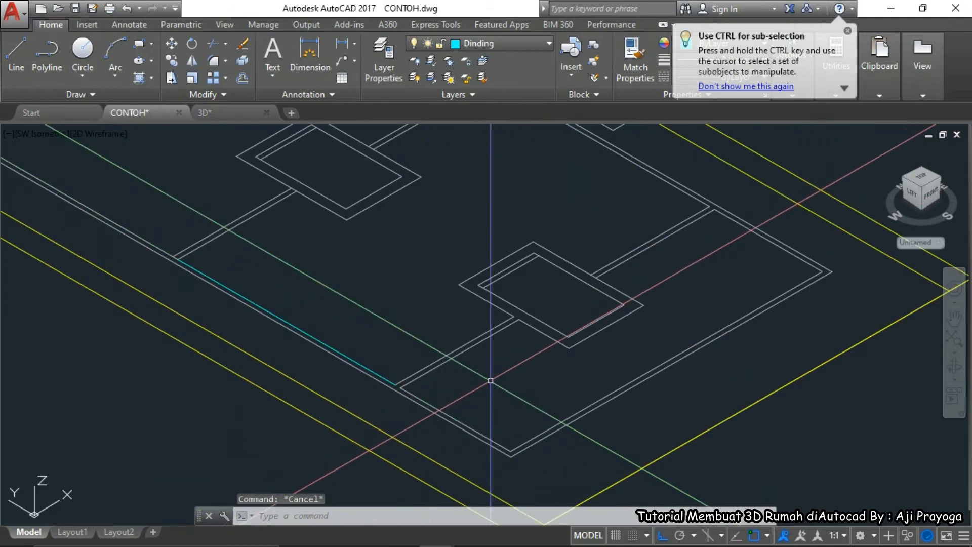
scroll(512, 364, "down", 2)
scroll(533, 364, "up", 5)
scroll(533, 365, "down", 2)
type("l")
scroll(530, 375, "up", 6)
key("Return")
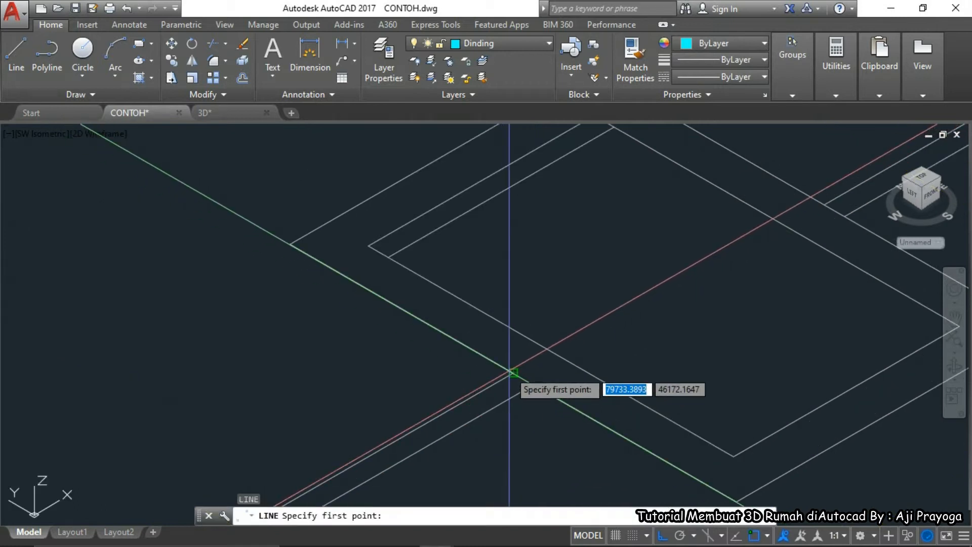
left_click(511, 372)
key("Escape")
scroll(521, 390, "down", 5)
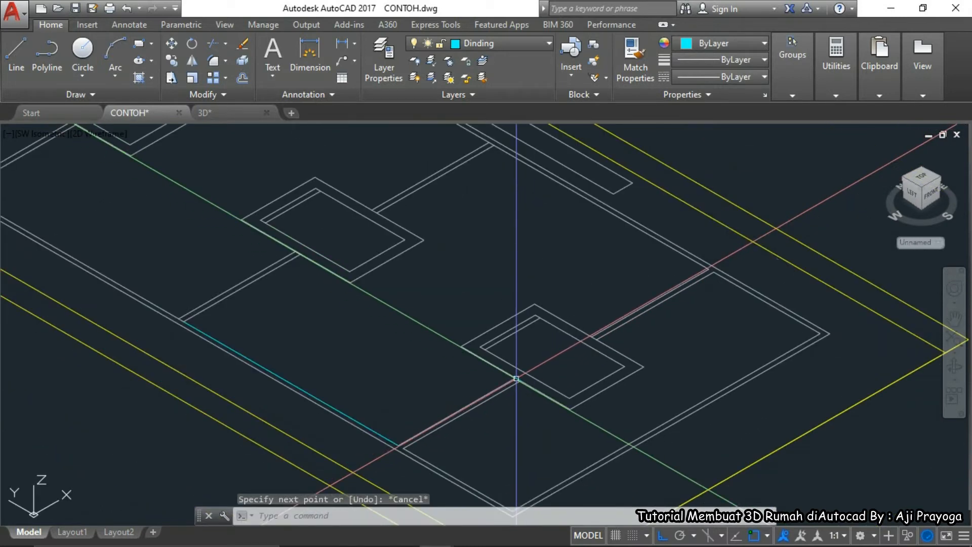
scroll(431, 355, "up", 3)
scroll(461, 392, "down", 4)
scroll(321, 298, "up", 5)
scroll(455, 294, "down", 4)
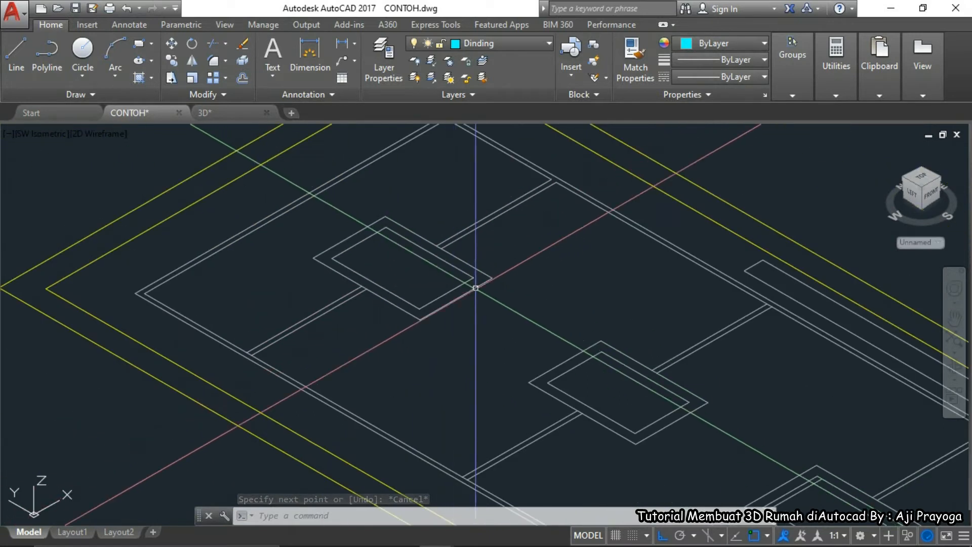
Try to create a polyline boundary within the grille's narrow perimeter band, from points near its end corner and along its long edge
scroll(483, 327, "up", 2)
key("Return")
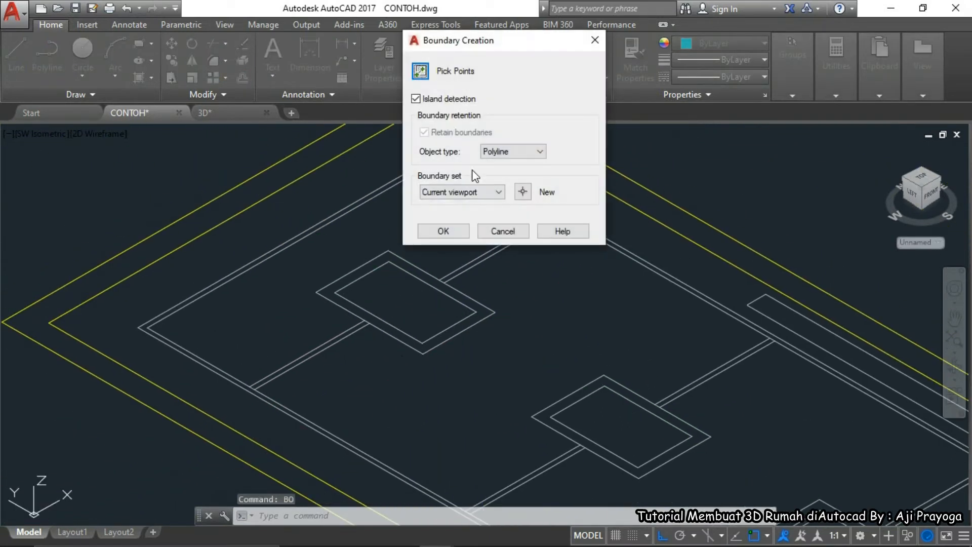
left_click(443, 231)
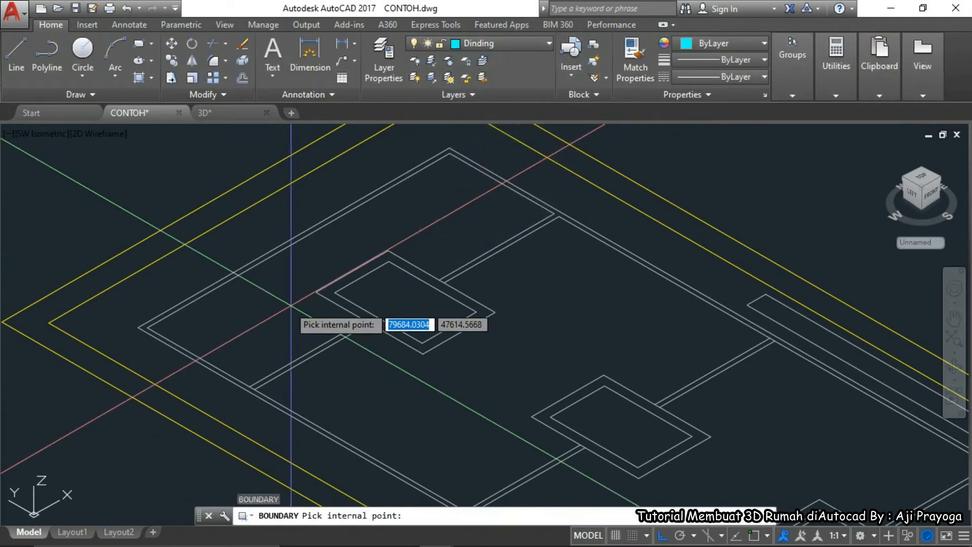
left_click(155, 322)
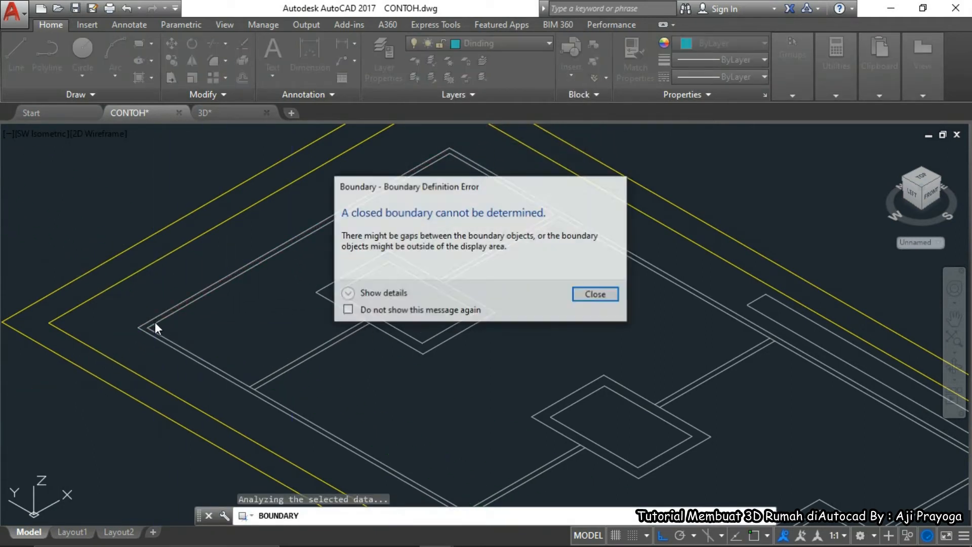
key("Return")
scroll(172, 344, "down", 3)
scroll(185, 357, "up", 1)
scroll(184, 355, "down", 1)
scroll(205, 304, "up", 3)
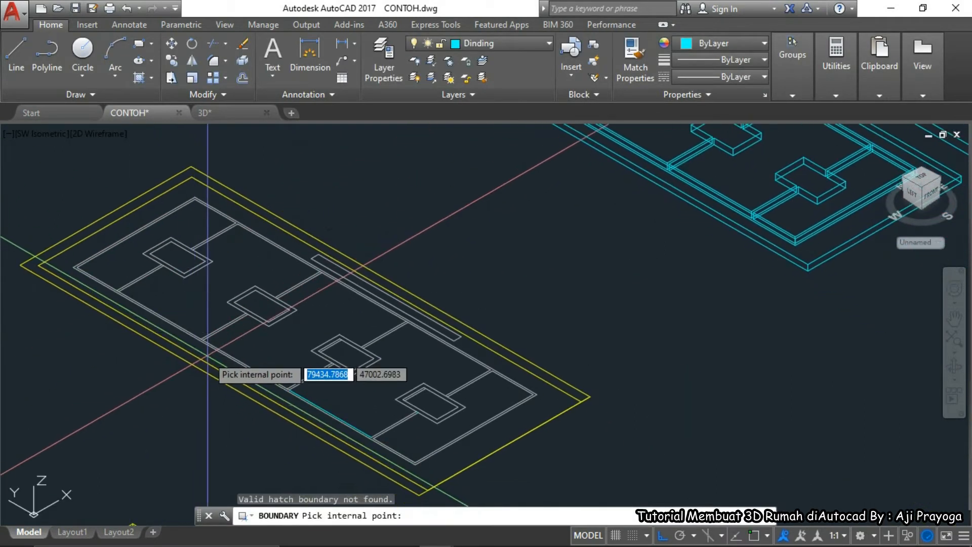
left_click(221, 347)
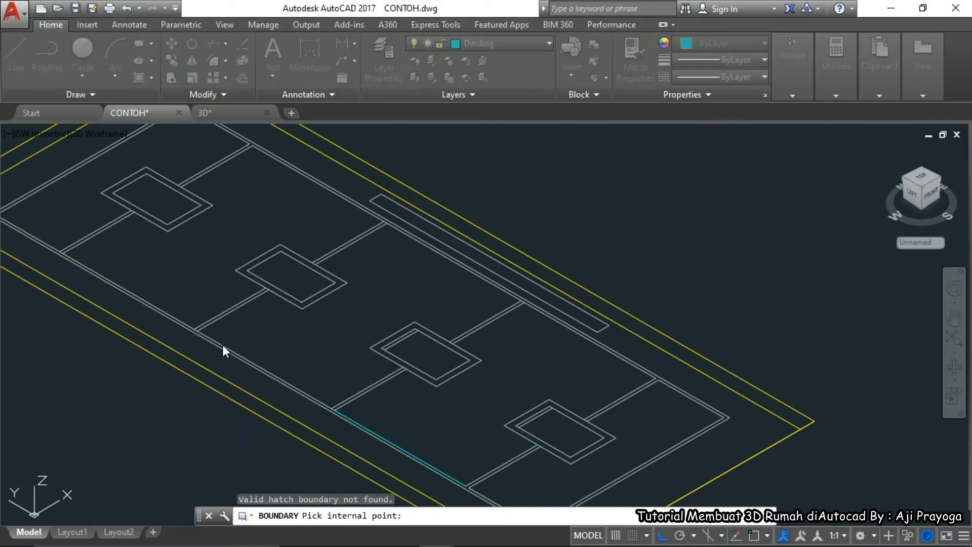
key("Escape")
key("Escape")
key("Escape")
scroll(344, 353, "down", 4)
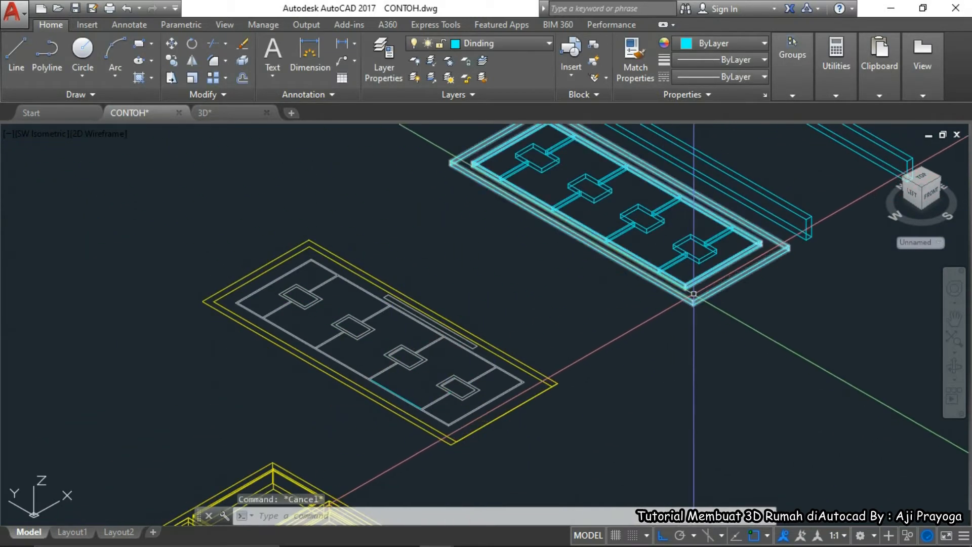
Draw a rectangle over the flat grille drawing's outer perimeter, from one corner to the diagonally opposite corner
scroll(752, 274, "up", 4)
scroll(752, 277, "down", 5)
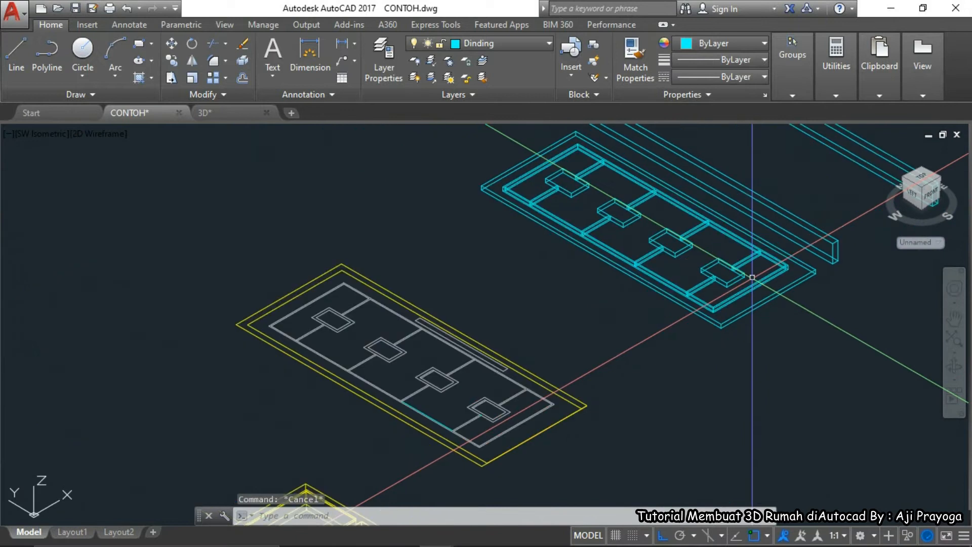
scroll(271, 314, "up", 7)
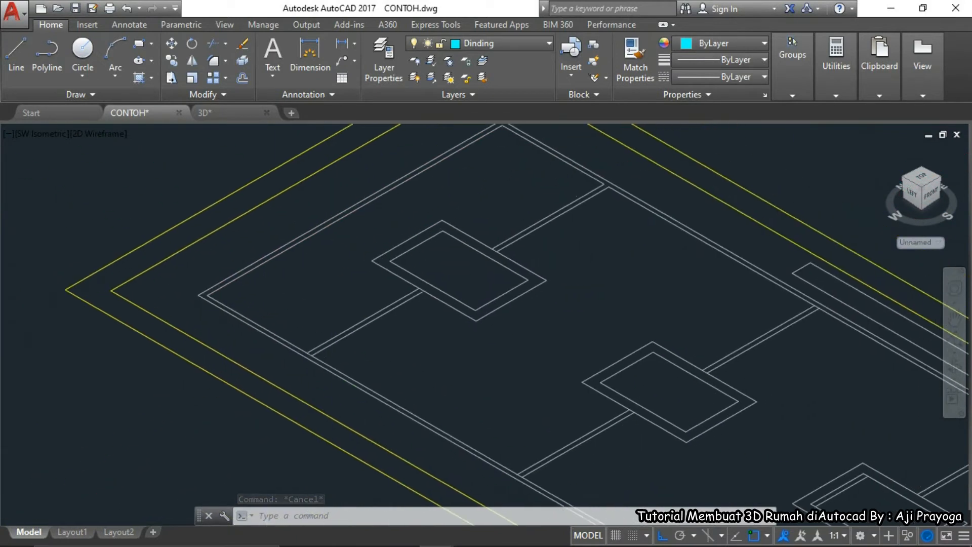
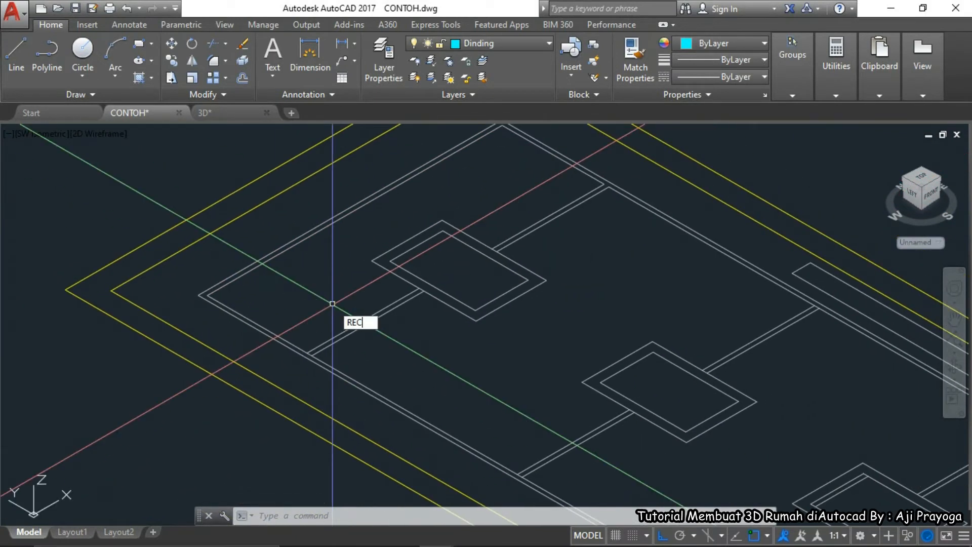
key("Return")
scroll(193, 296, "up", 4)
left_click(239, 285)
scroll(325, 318, "down", 7)
middle_click_drag(394, 338, 238, 277)
scroll(598, 376, "up", 6)
left_click(622, 374)
scroll(417, 401, "down", 2)
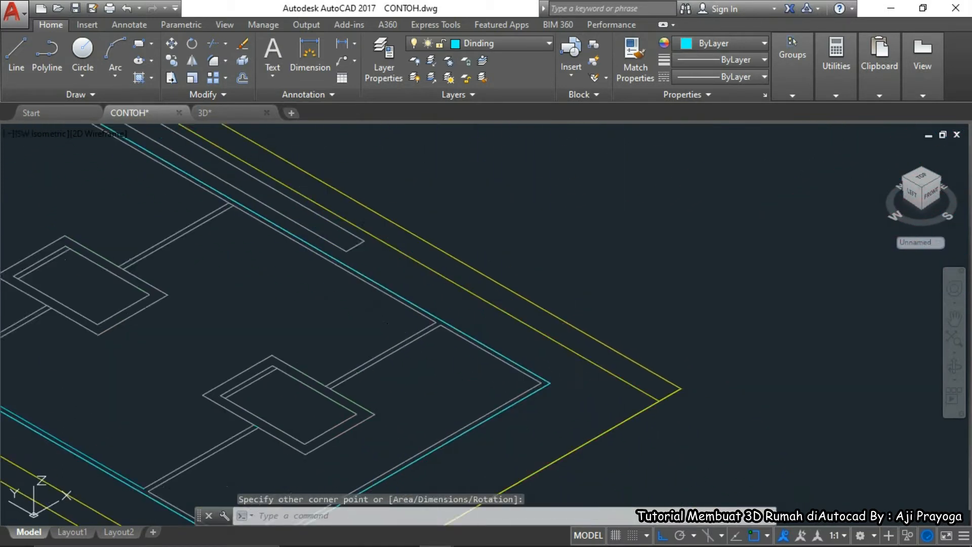
middle_click_drag(436, 398, 508, 350)
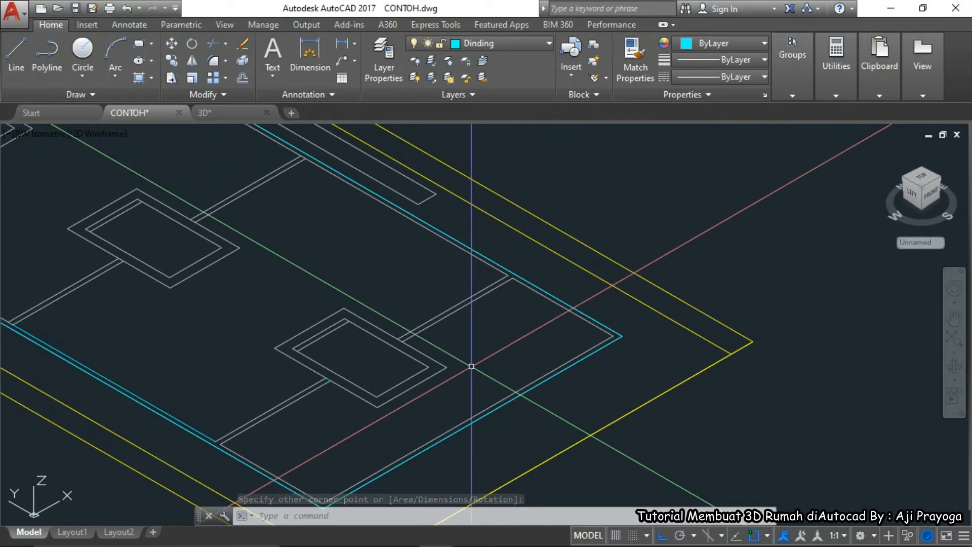
Draw a rectangle over the outer outline of the small box ornament nearest the grille's end
key("Return")
left_click(446, 368)
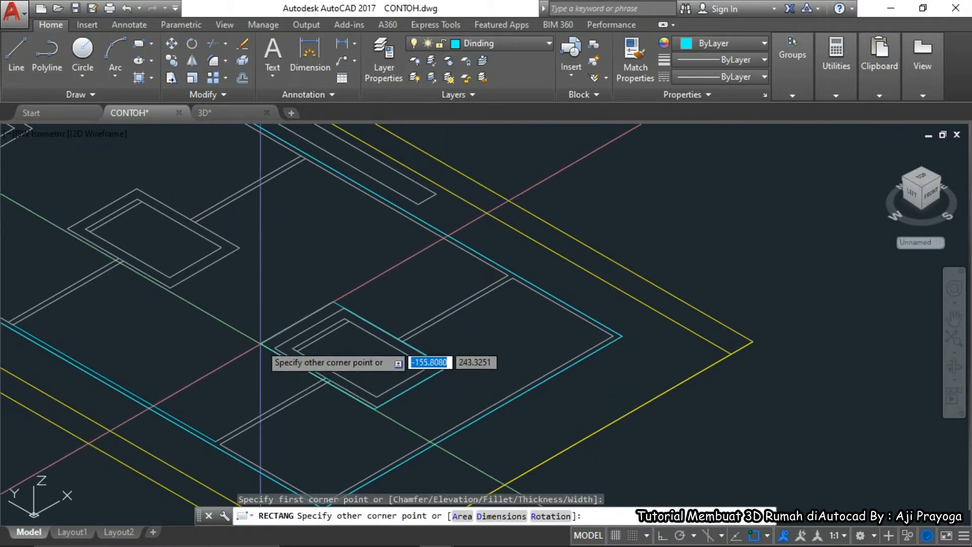
left_click(274, 347)
left_click(291, 357)
middle_click_drag(392, 387, 431, 396)
key("Escape")
Extrude the grille's perimeter rectangle and the small box rectangle together to one height
middle_click_drag(521, 391, 566, 329)
type("EXT")
key("Return")
left_click(567, 358)
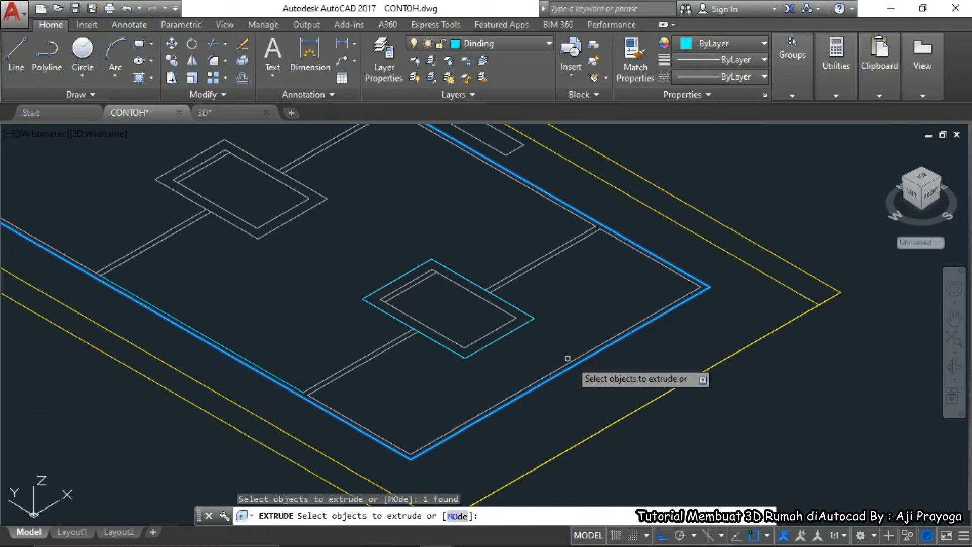
key("Return")
scroll(507, 334, "down", 4)
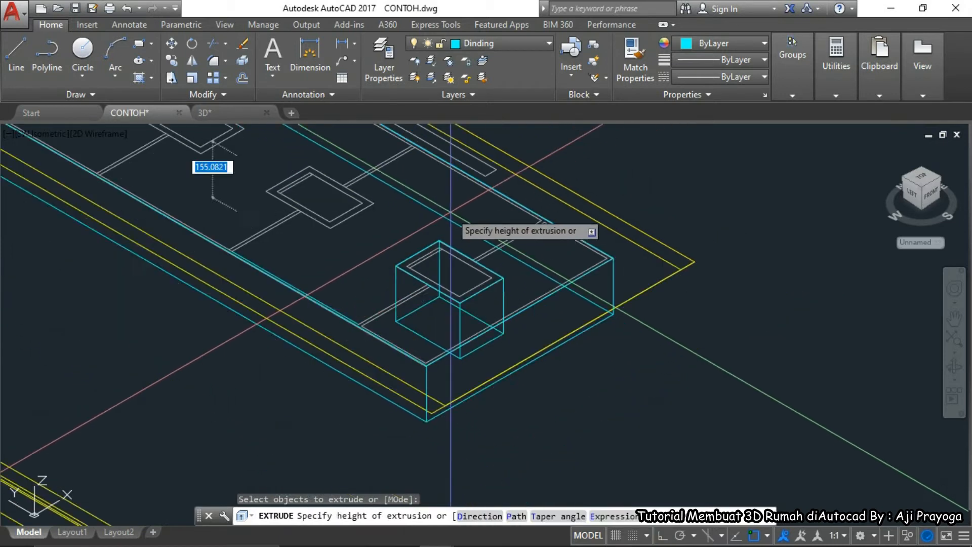
scroll(210, 187, "up", 2)
key("Return")
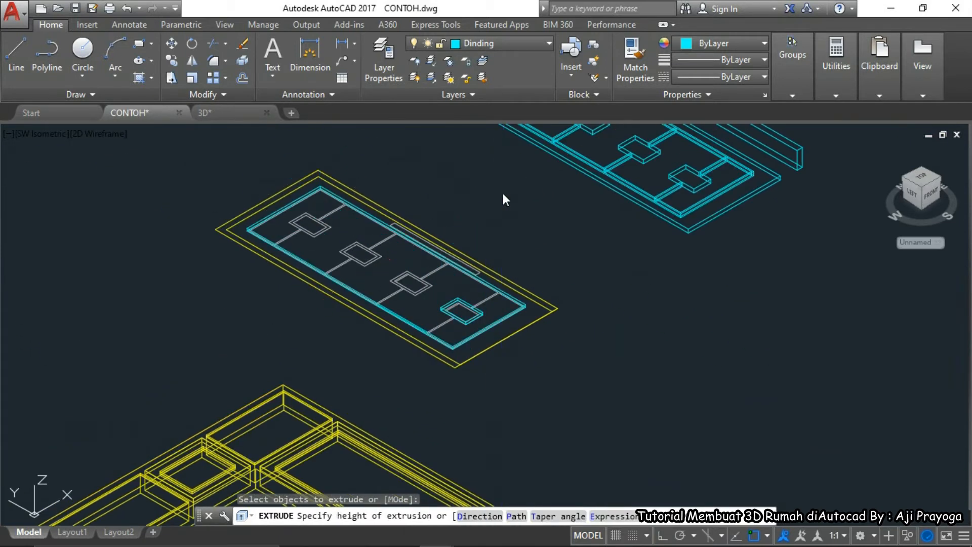
Copy the extruded small box onto the other three box outlines along the grille, corner to corner
scroll(494, 313, "up", 2)
left_click(494, 312)
key("Escape")
scroll(489, 325, "up", 2)
middle_click_drag(489, 325, 520, 353)
left_click(495, 335)
type("co")
key("Return")
scroll(491, 364, "up", 3)
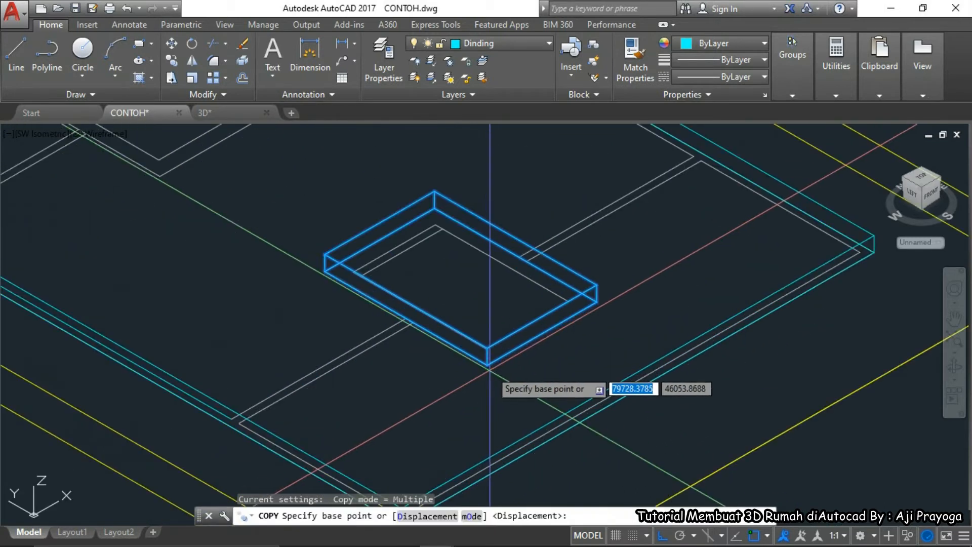
left_click(495, 354)
scroll(462, 380, "down", 4)
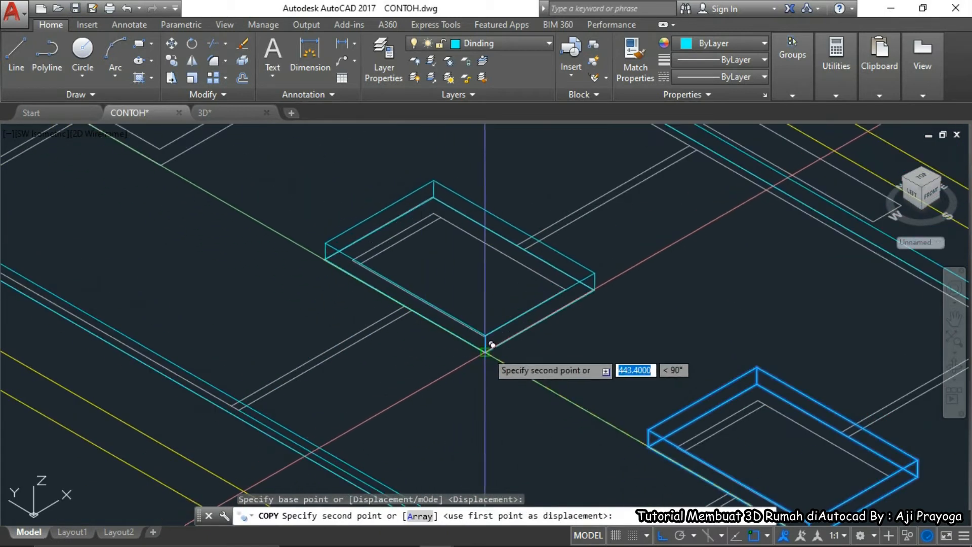
left_click(483, 354)
scroll(484, 354, "down", 3)
left_click(392, 315)
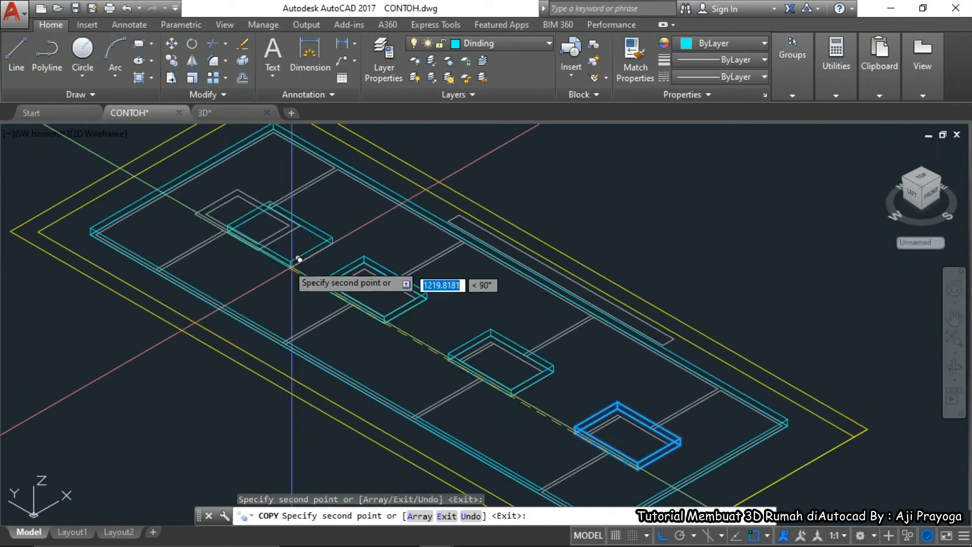
key("Escape")
scroll(289, 263, "down", 5)
scroll(329, 281, "up", 3)
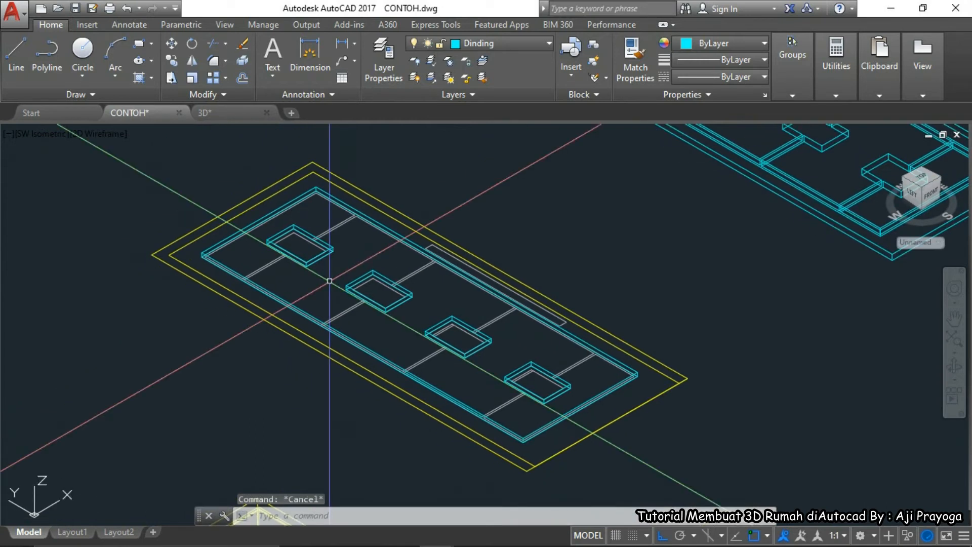
Subtract the four small box solids from the extruded grille plate
type("SU")
key("Return")
left_click(280, 298)
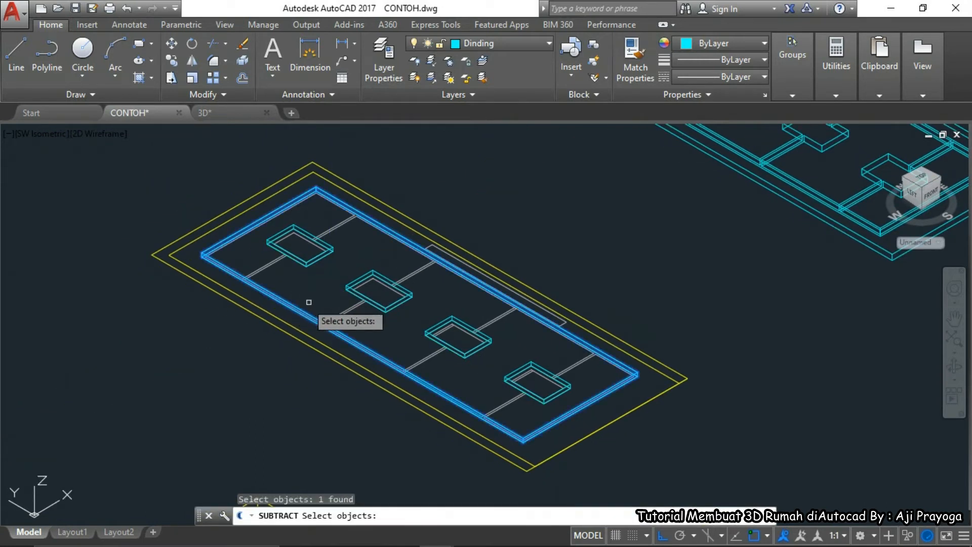
key("Return")
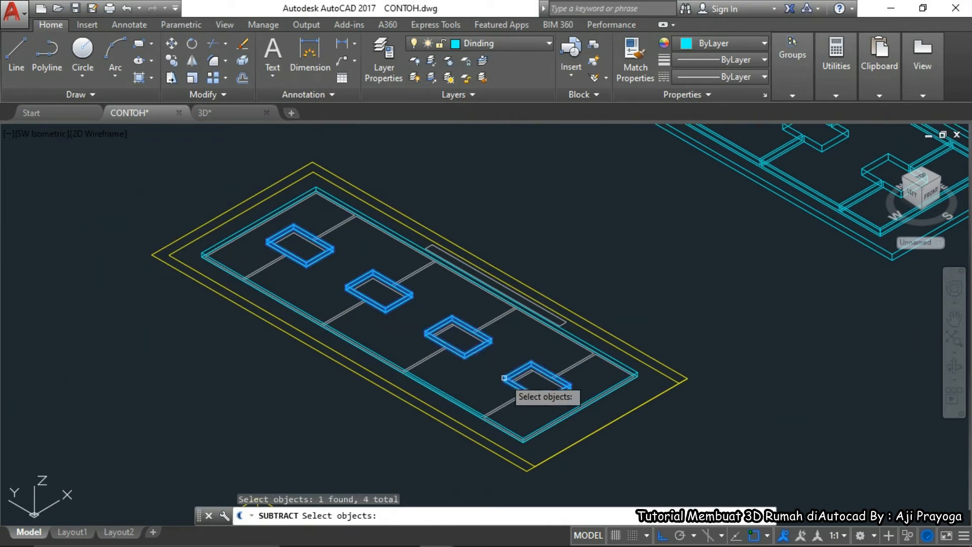
key("Return")
middle_click_drag(489, 360, 492, 386)
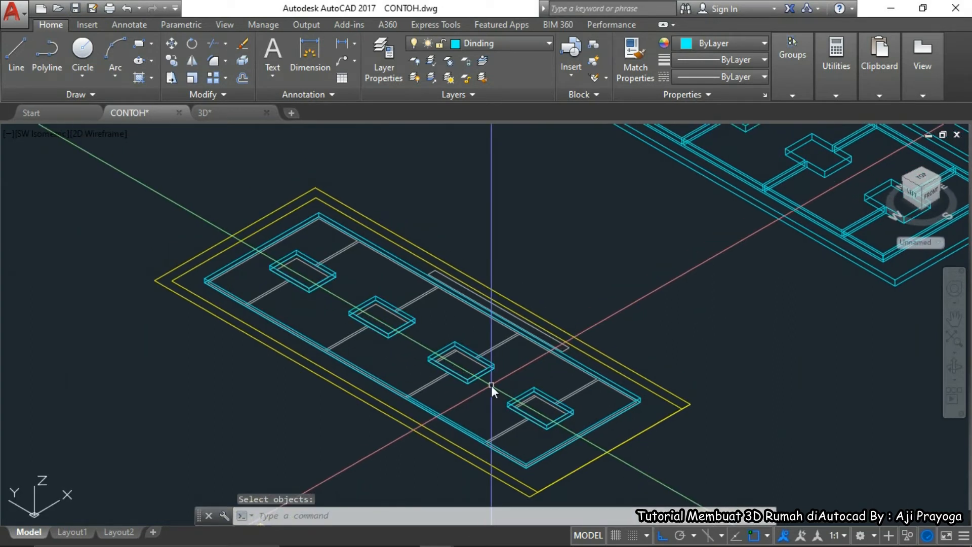
Check the grille plate's four cutouts with hidden lines removed, and restore the wireframe
type("hi")
key("Return")
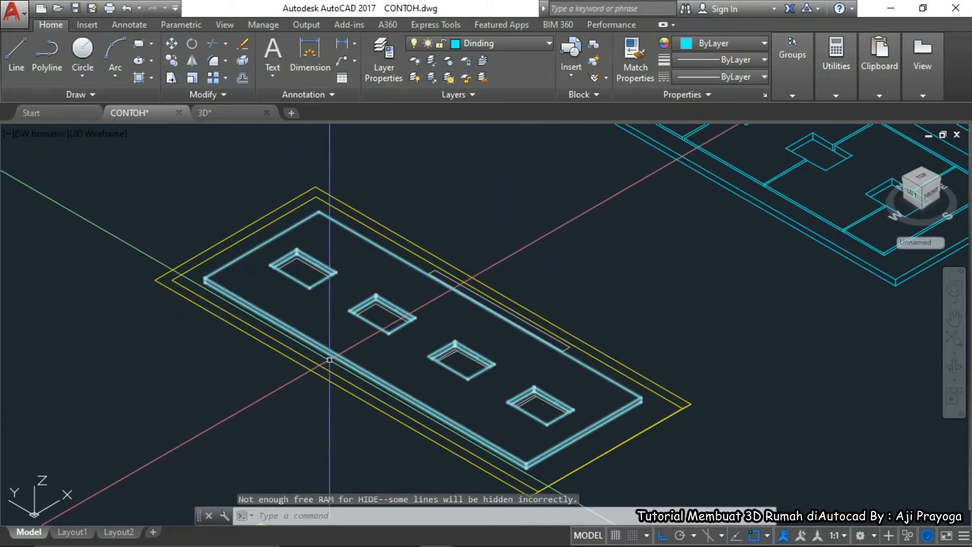
middle_click_drag(473, 304, 411, 277)
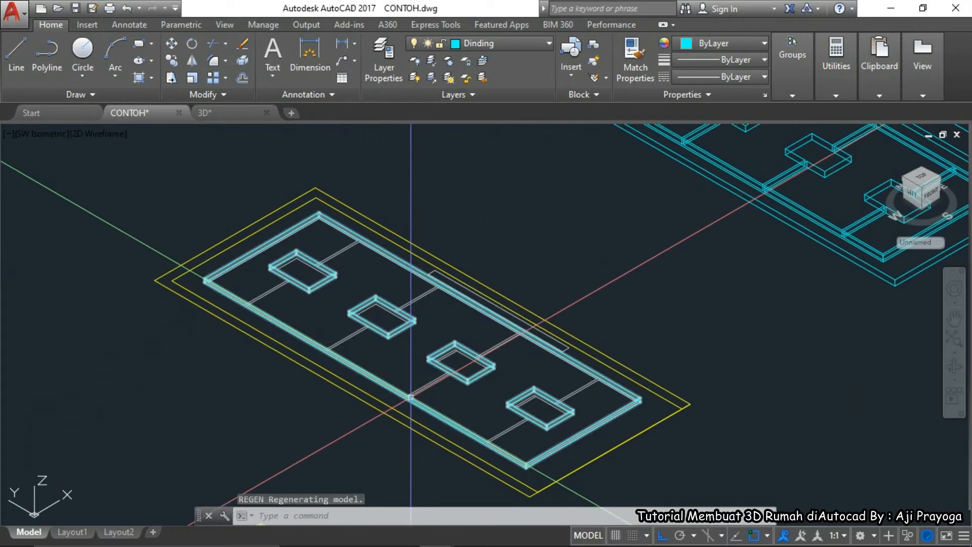
left_click(438, 393)
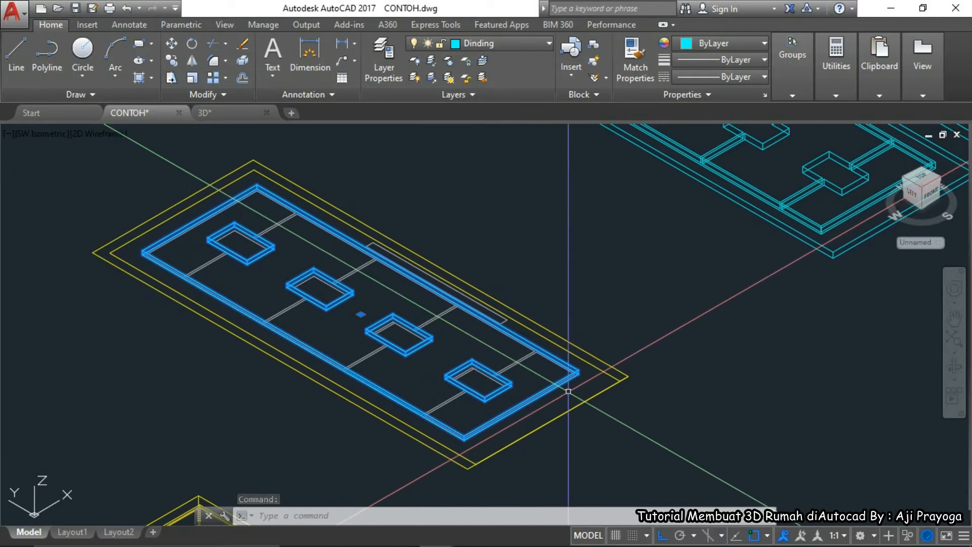
key("Escape")
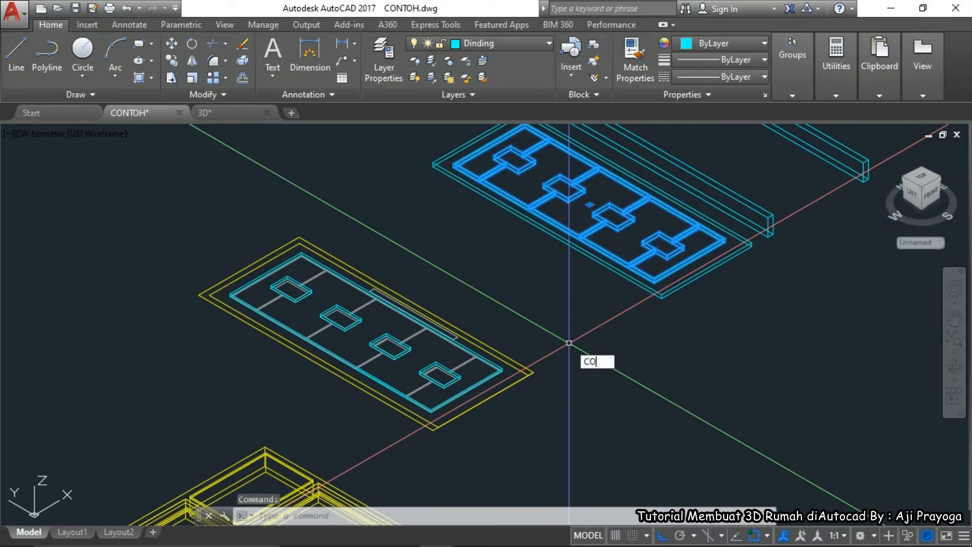
Copy the united grille openings solid 2000 along the negative X axis, back onto the grille plate
key("Return")
scroll(568, 342, "up", 4)
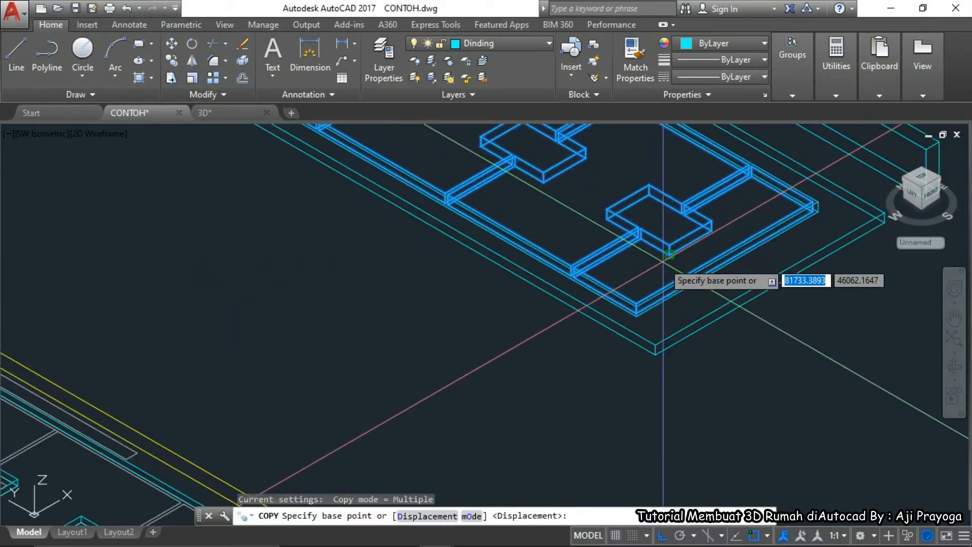
key("Escape")
key("Return")
scroll(662, 290, "down", 4)
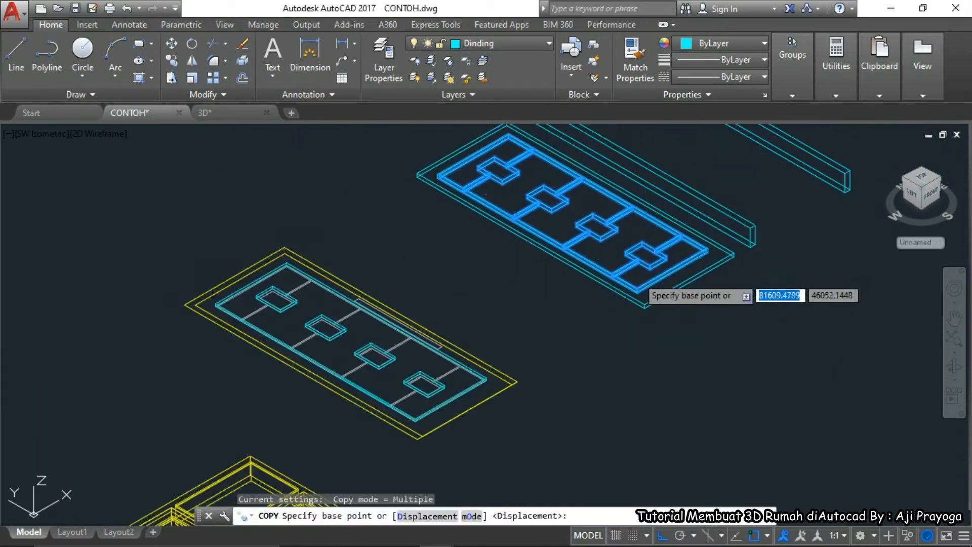
left_click(708, 323)
type("2000")
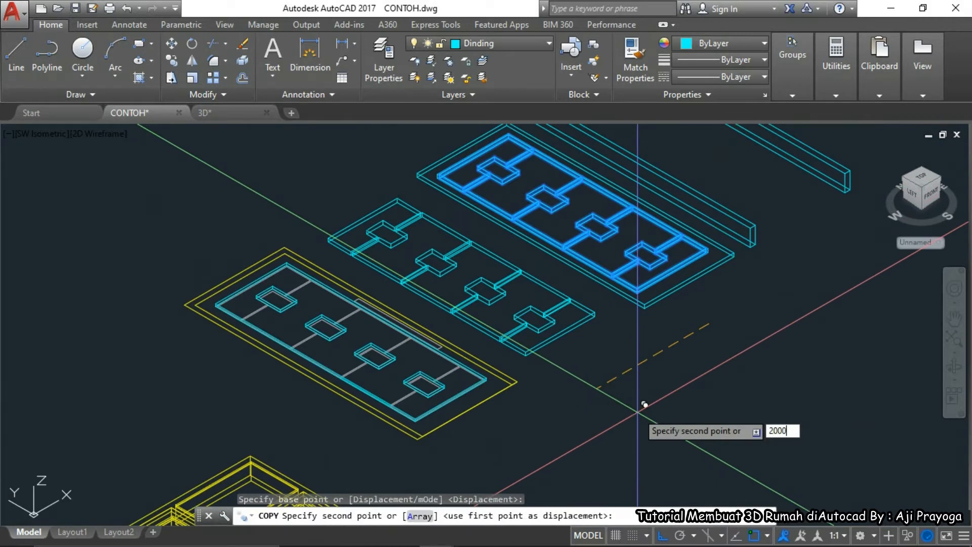
key("Return")
key("Escape")
Subtract the copied openings solid from the grille plate, leaving the perimeter frame and connecting bars
scroll(460, 402, "up", 3)
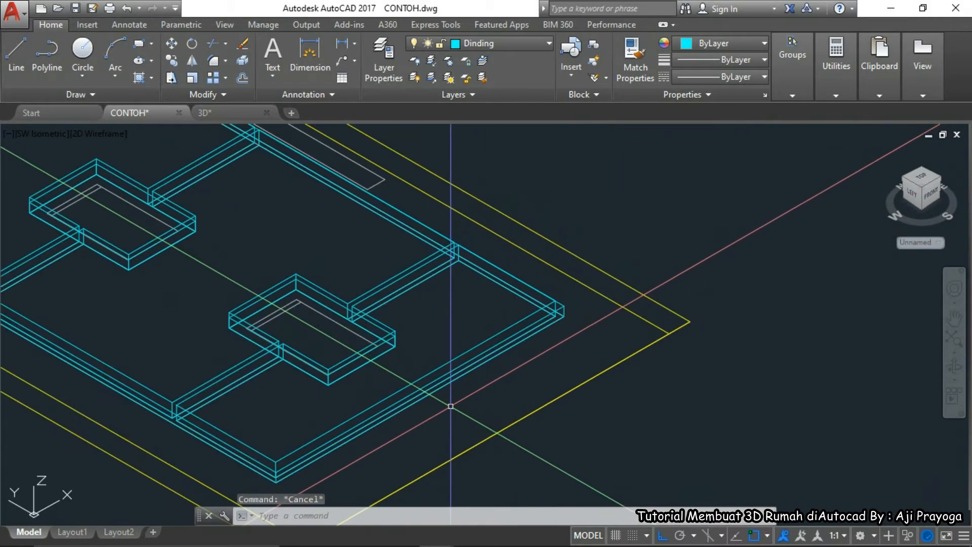
scroll(445, 403, "up", 2)
type("SU")
key("Return")
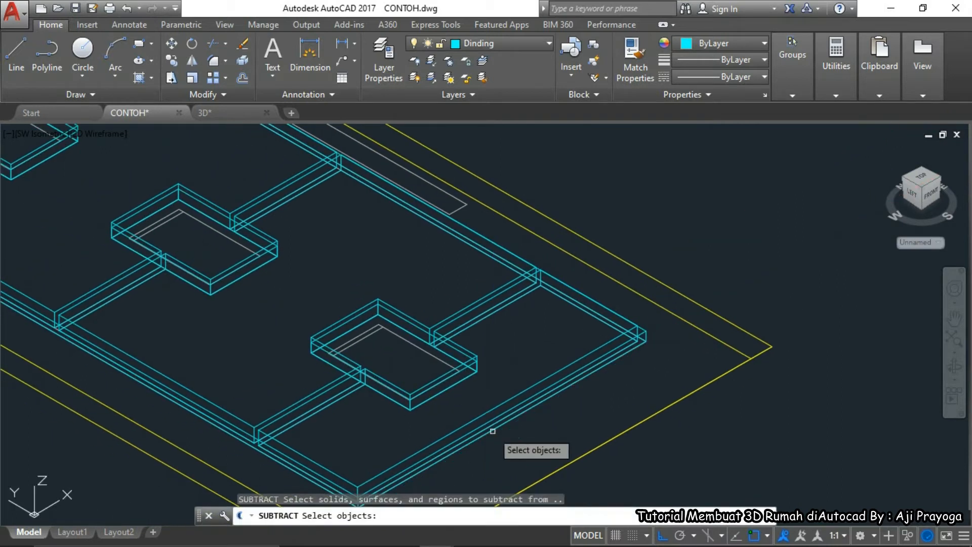
scroll(316, 429, "up", 5)
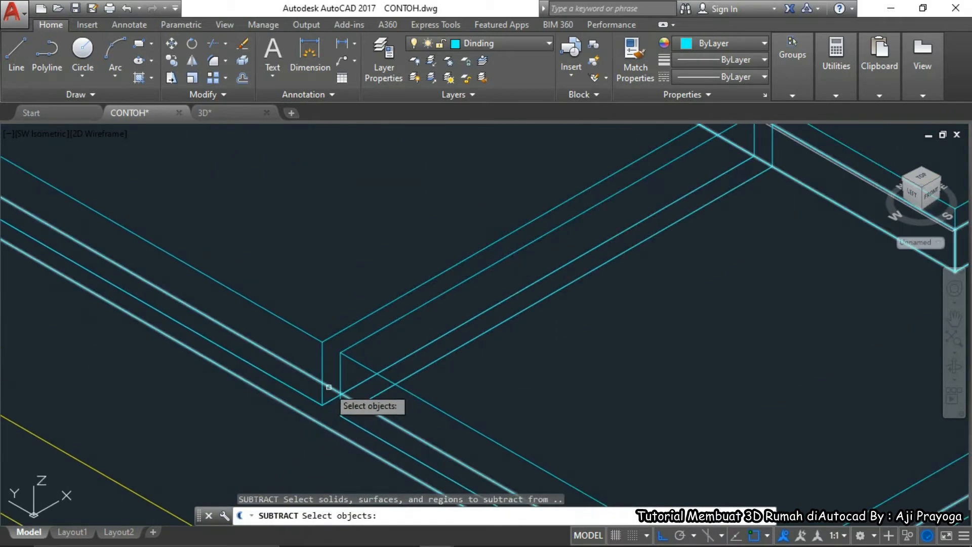
scroll(328, 387, "down", 4)
scroll(476, 330, "up", 5)
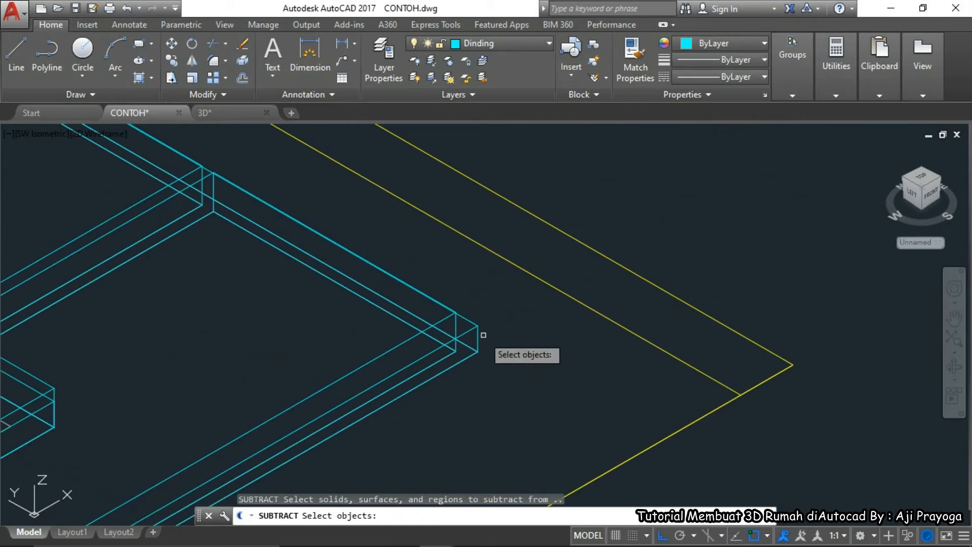
left_click(473, 327)
scroll(491, 344, "down", 2)
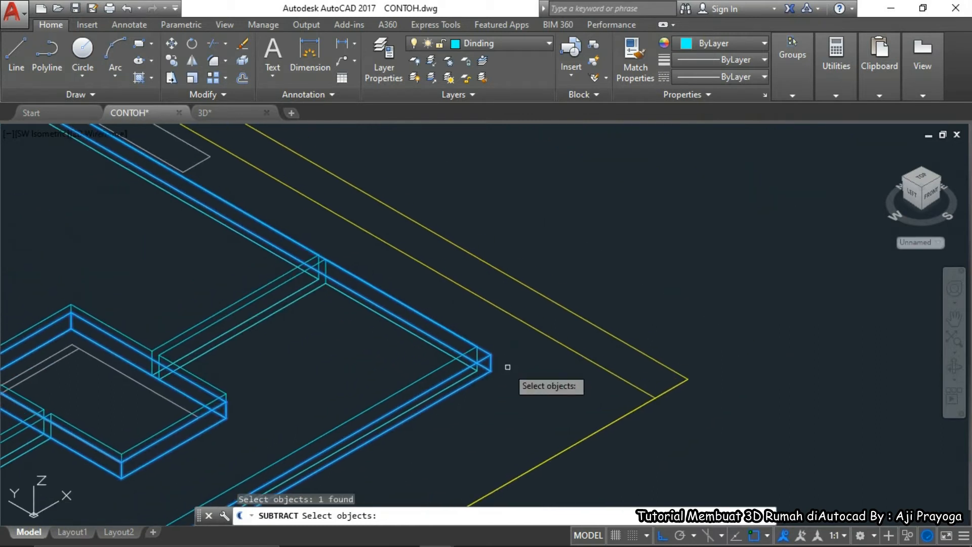
key("Return")
left_click(468, 351)
scroll(507, 322, "down", 4)
middle_click_drag(511, 322, 526, 328)
key("Return")
left_click(507, 347)
key("Escape")
Check the cut grille frame and its connecting bars with hidden lines removed
scroll(438, 345, "down", 5)
scroll(423, 381, "up", 1)
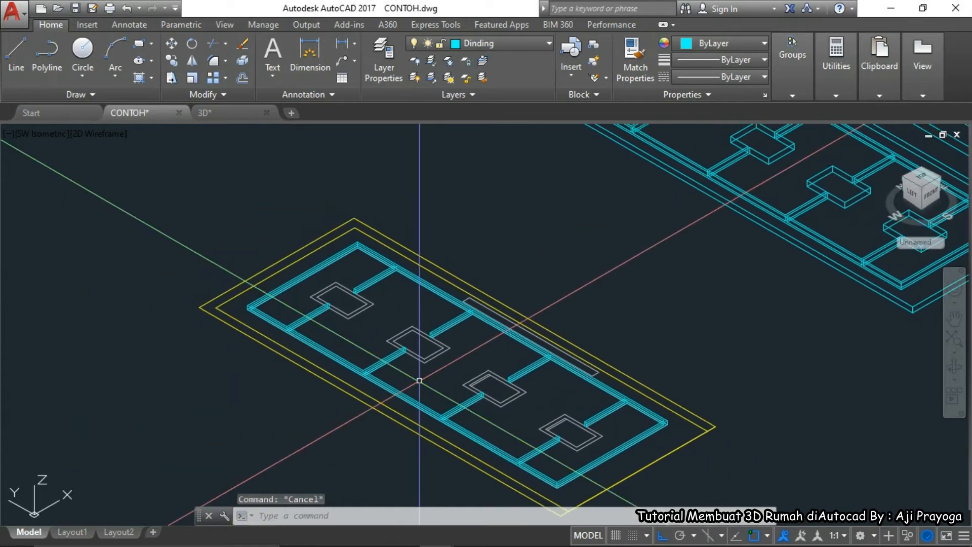
type("HI")
key("Return")
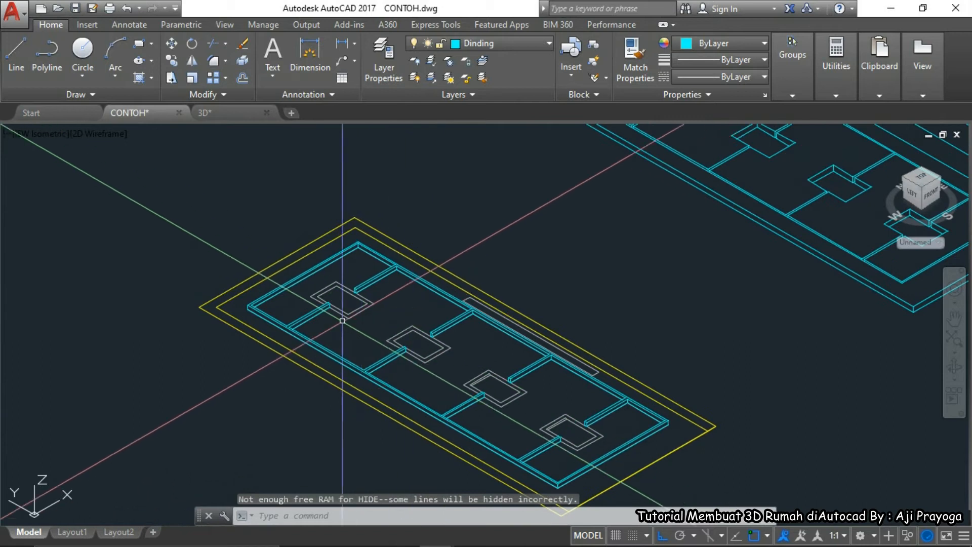
key("Escape")
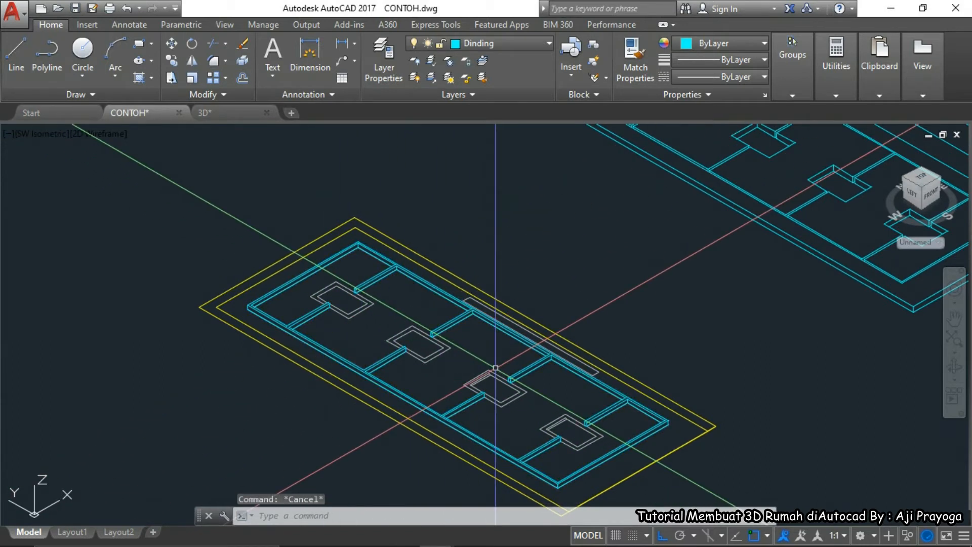
scroll(571, 413, "down", 4)
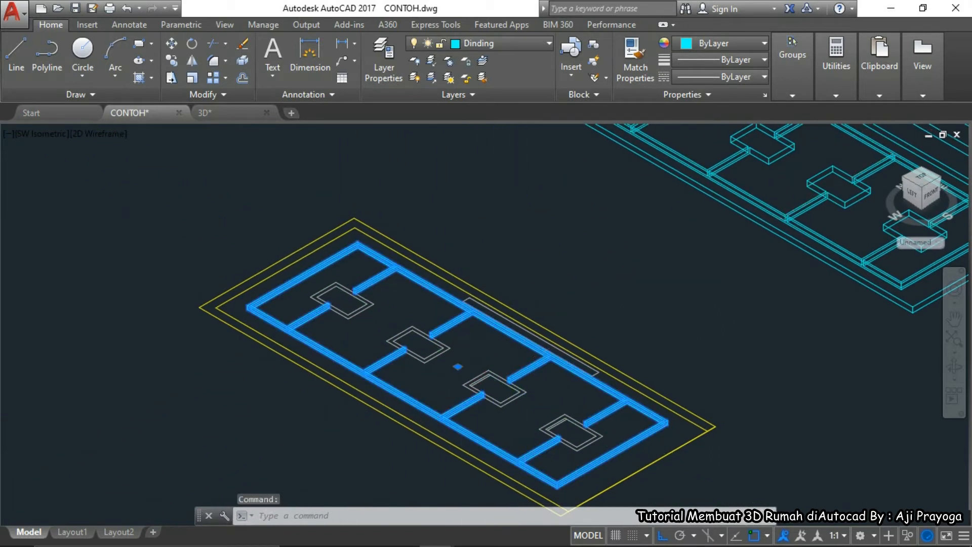
type("m")
key("Return")
left_click(586, 444)
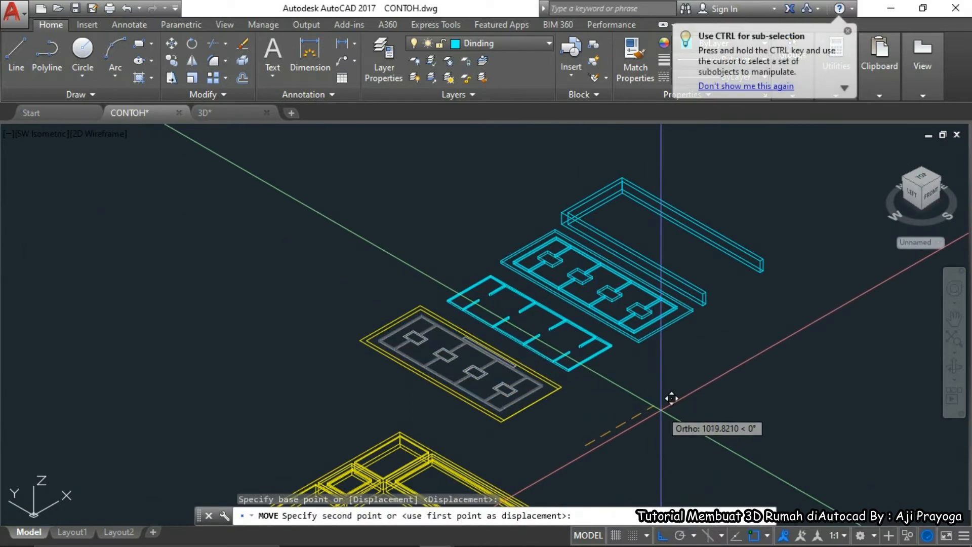
key("Escape")
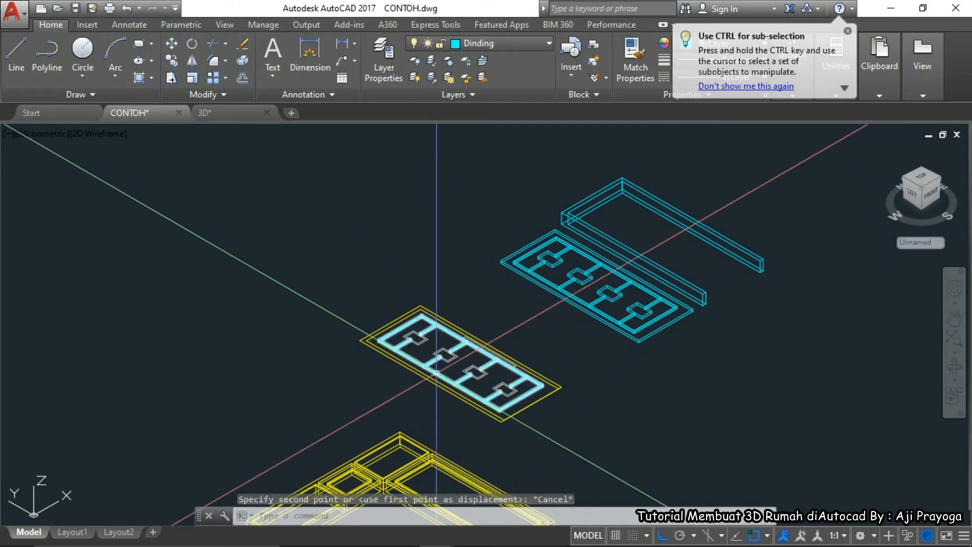
Trace the outer outline of the first ornament box in the grille with a rectangle
scroll(418, 326, "up", 6)
middle_click_drag(423, 372, 474, 357)
type("rec")
key("Return")
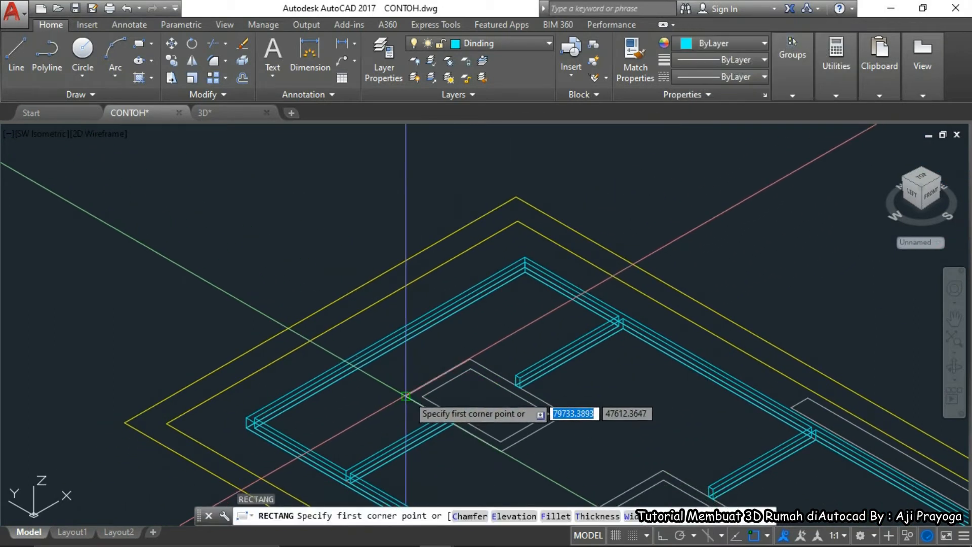
left_click(406, 396)
left_click(566, 414)
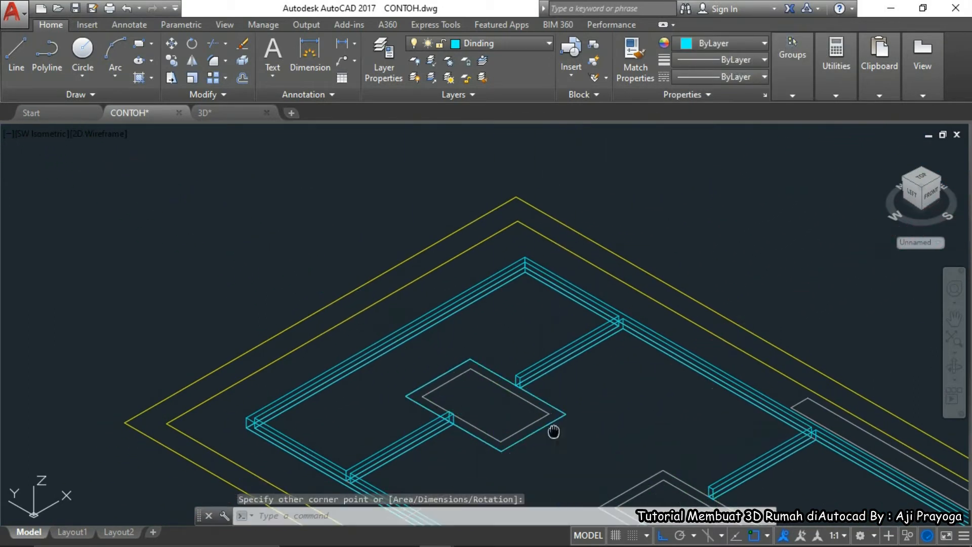
Trace the inner outline of the first ornament box with a second rectangle
middle_click_drag(553, 431, 522, 389)
type("rec")
key("Return")
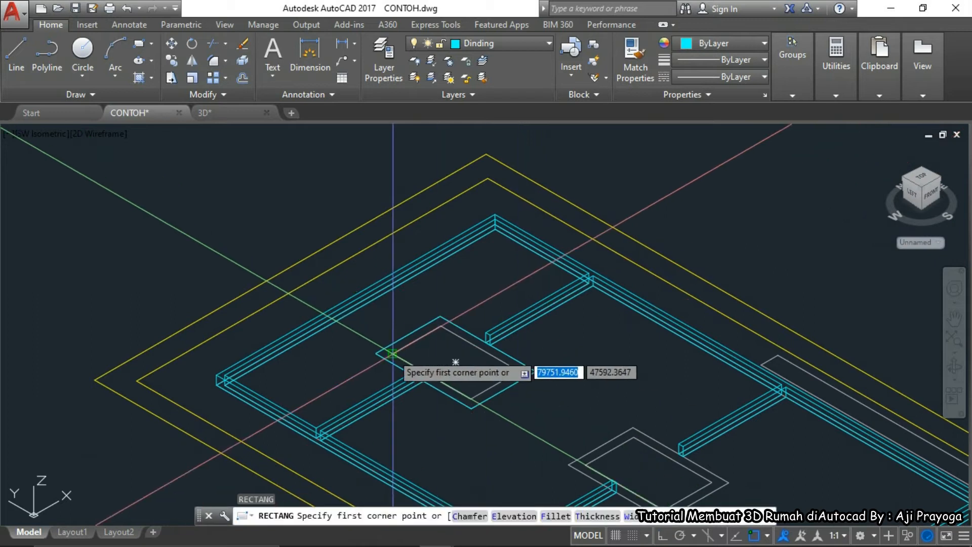
left_click(393, 354)
scroll(483, 380, "up", 4)
left_click(566, 361)
scroll(477, 321, "down", 3)
Extrude the inner and outer ornament rectangles to a height of 40
type("EXT")
key("Return")
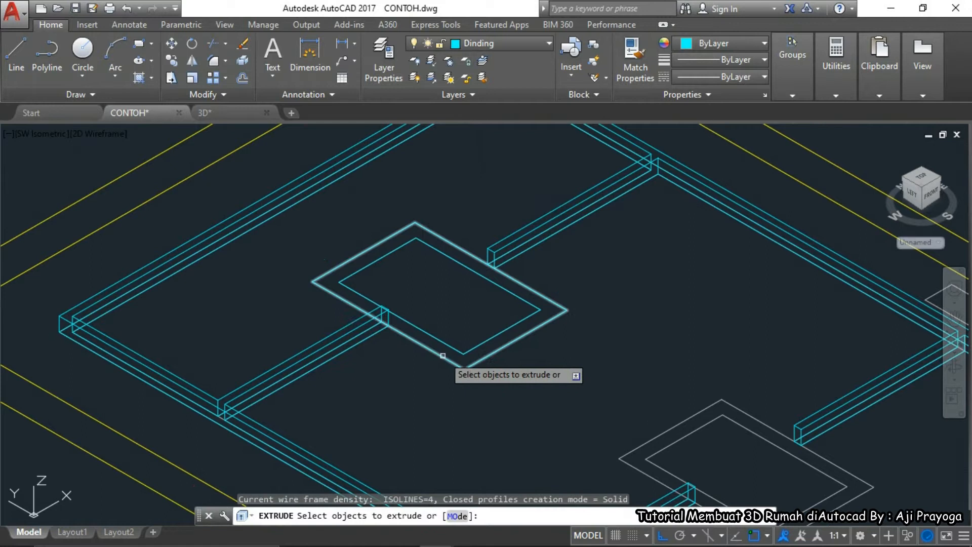
key("Return")
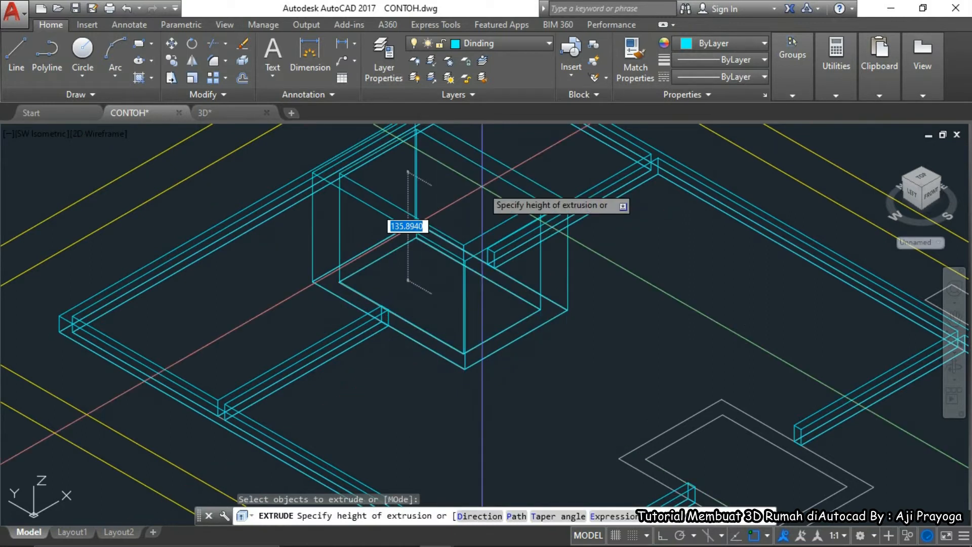
type("40")
key("Return")
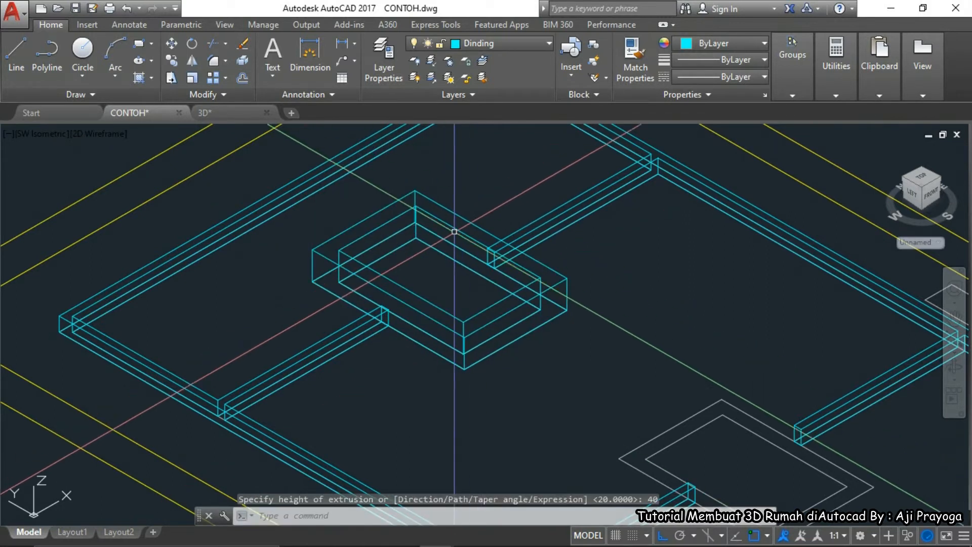
Subtract the inner ornament solid from the outer one to leave a hollow rectangular box frame
type("SU")
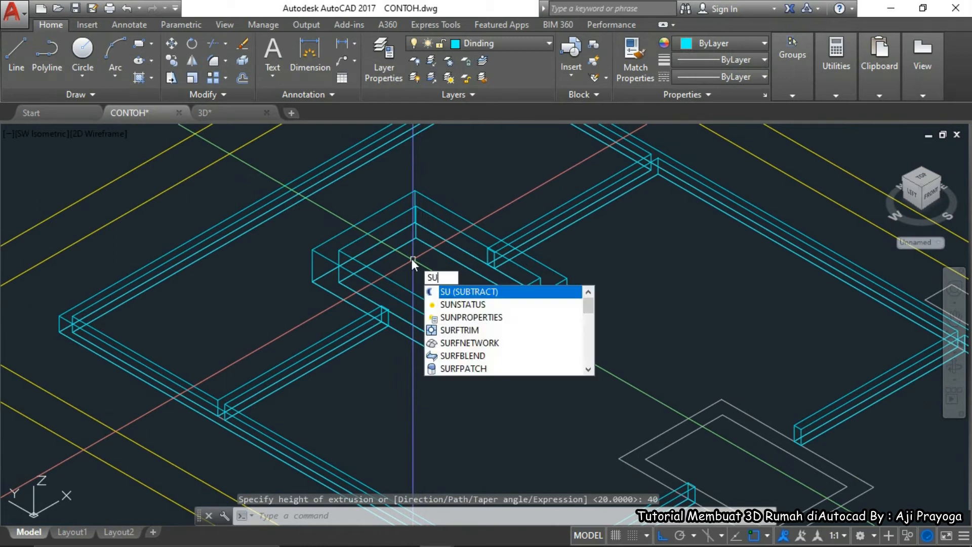
key("Return")
left_click(316, 252)
key("Return")
key("Return")
Draw a rectangle corner to corner across the top of the ornament box's inner opening
middle_click_drag(392, 261, 412, 268)
type("REC")
key("Return")
left_click(357, 258)
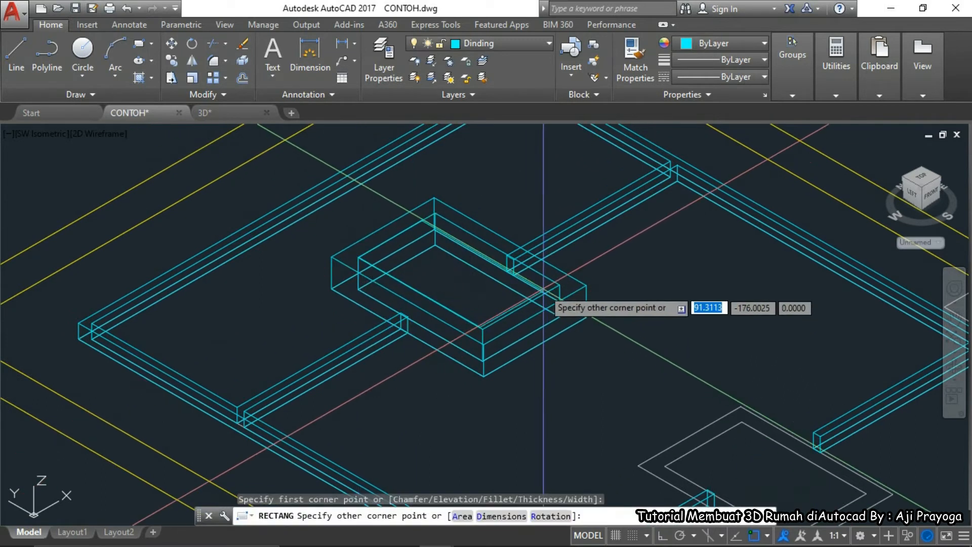
left_click(557, 284)
Extrude the rectangle over the ornament box's opening by 5 to form a thin panel
middle_click_drag(510, 294, 521, 297)
type("EXT")
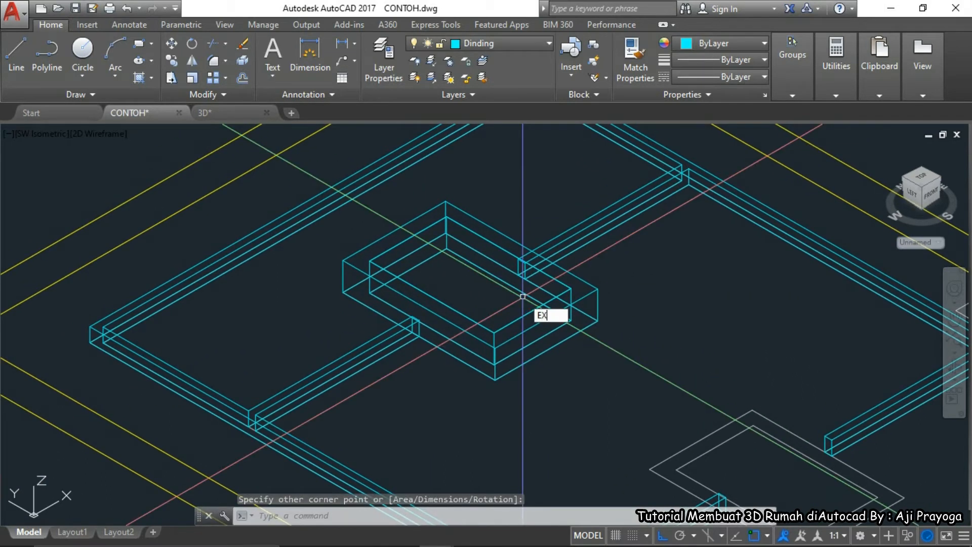
key("Return")
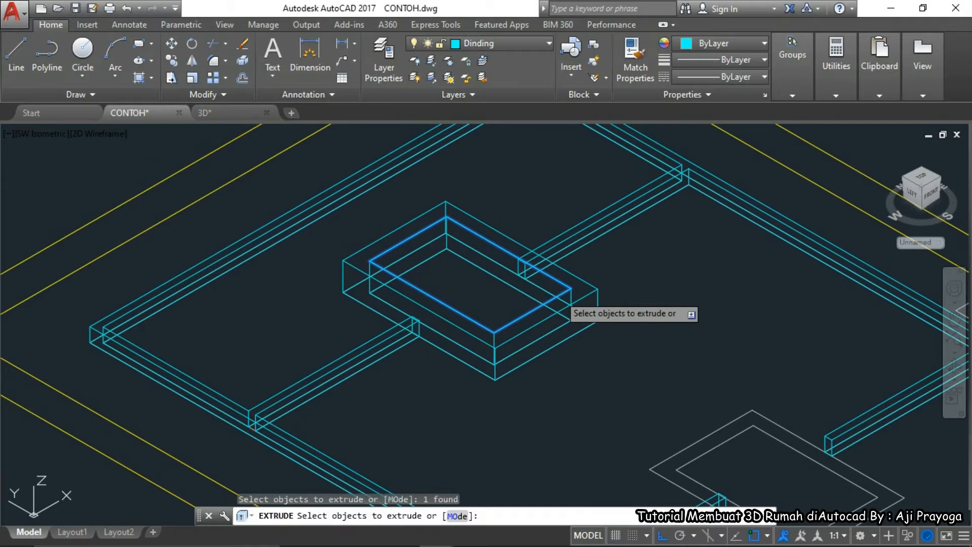
key("Return")
type("5")
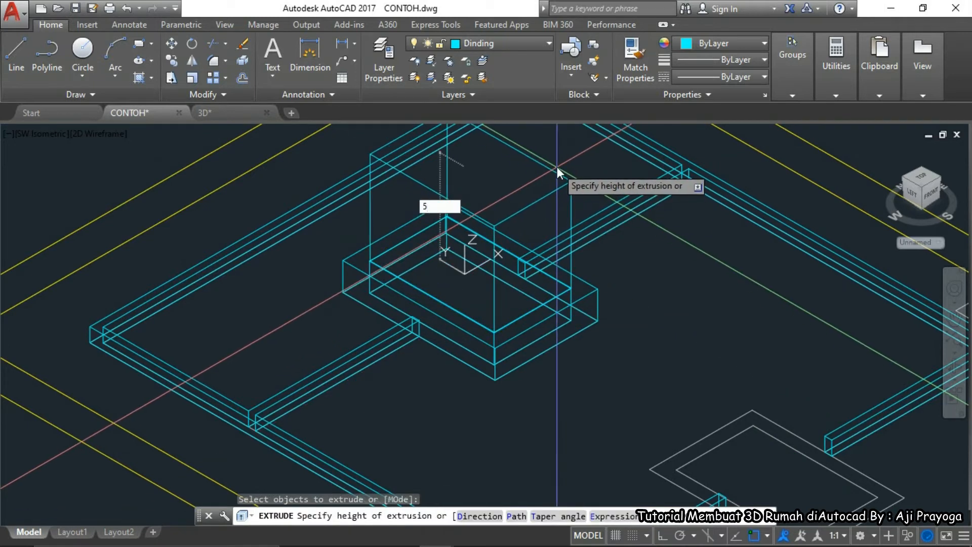
key("Return")
Move the thin panel straight down by the midpoint of its edge to mid-height inside the ornament box
left_click(448, 240)
type("m")
key("Return")
scroll(455, 243, "up", 5)
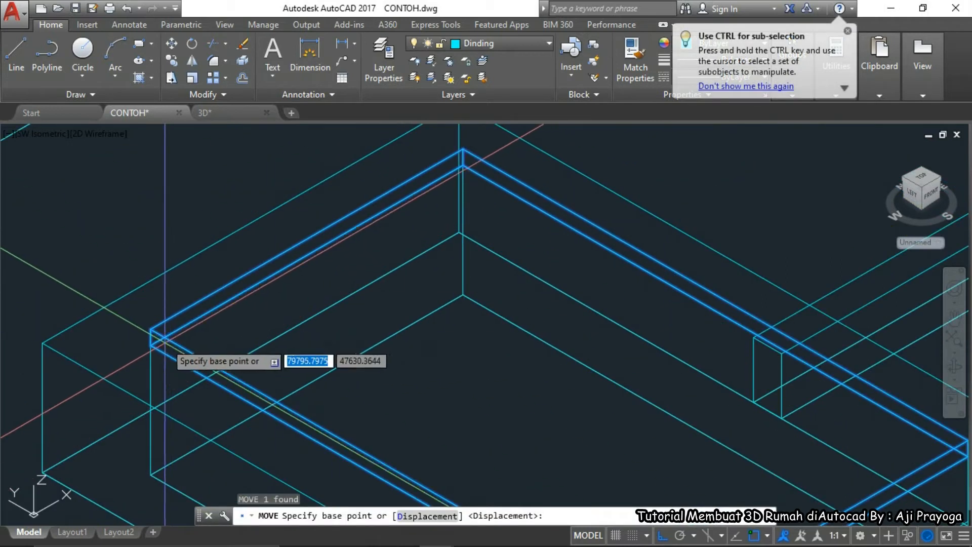
left_click(153, 338)
middle_click_drag(154, 338, 310, 235)
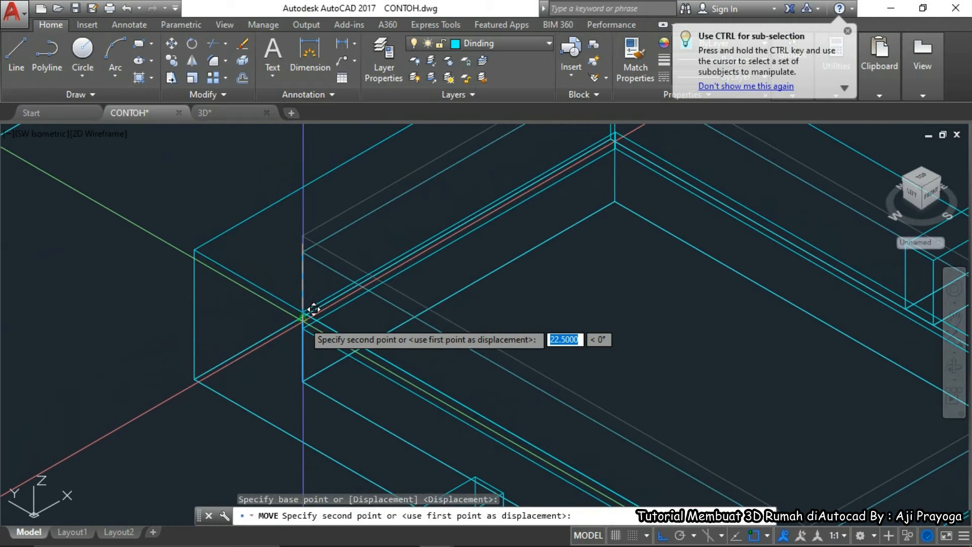
left_click(314, 323)
scroll(344, 323, "down", 3)
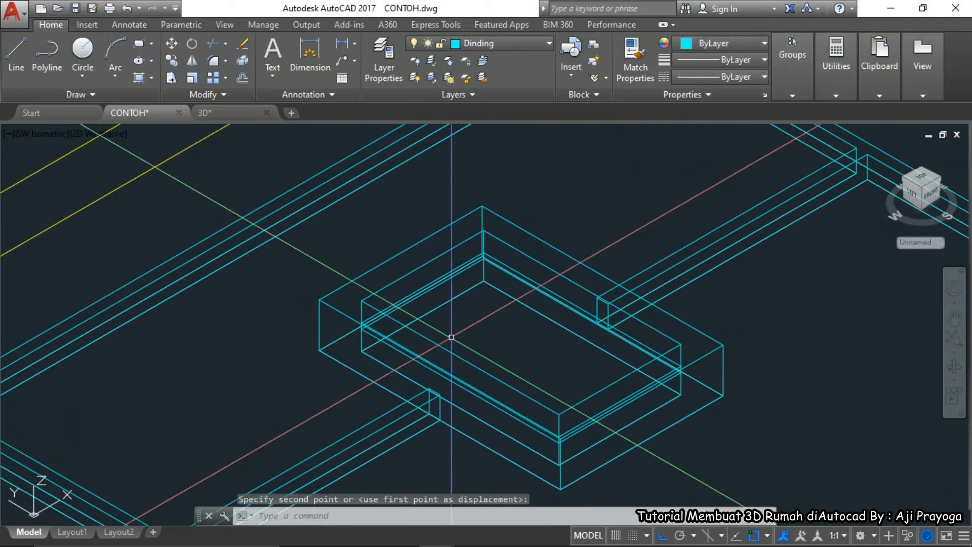
Check the ornament box and its recessed panel with hidden lines removed, and restore the wireframe
type("hide")
key("Return")
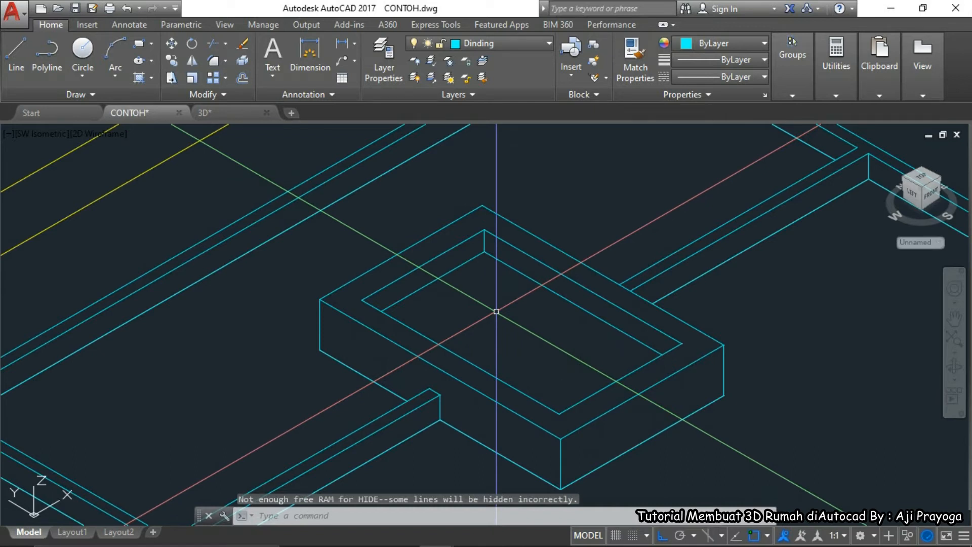
key("Escape")
scroll(496, 311, "down", 5)
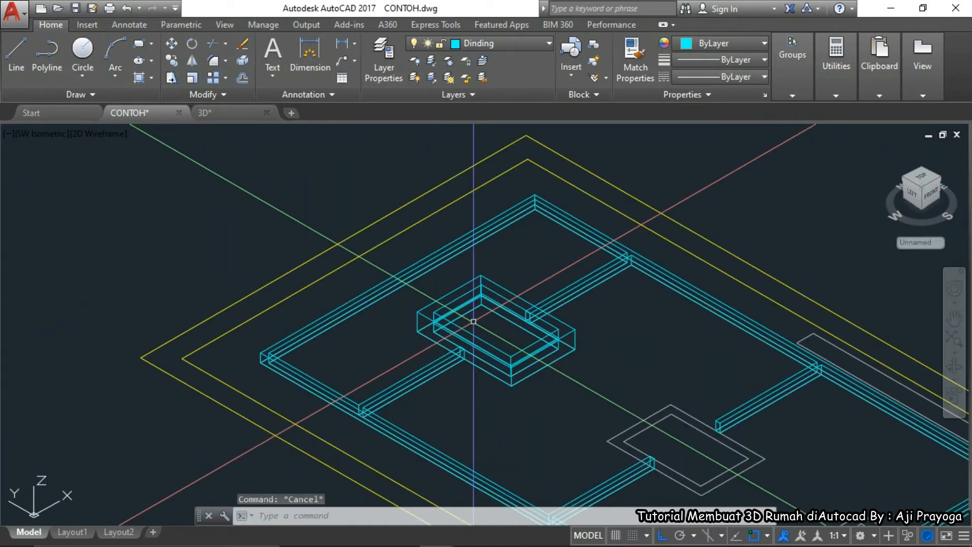
left_click(388, 251)
left_click(594, 417)
middle_click_drag(594, 416, 536, 416)
type("co")
key("Return")
key("Escape")
Define a block from the finished ornament box and its panel, picking its insertion base point on the box
left_click(326, 245)
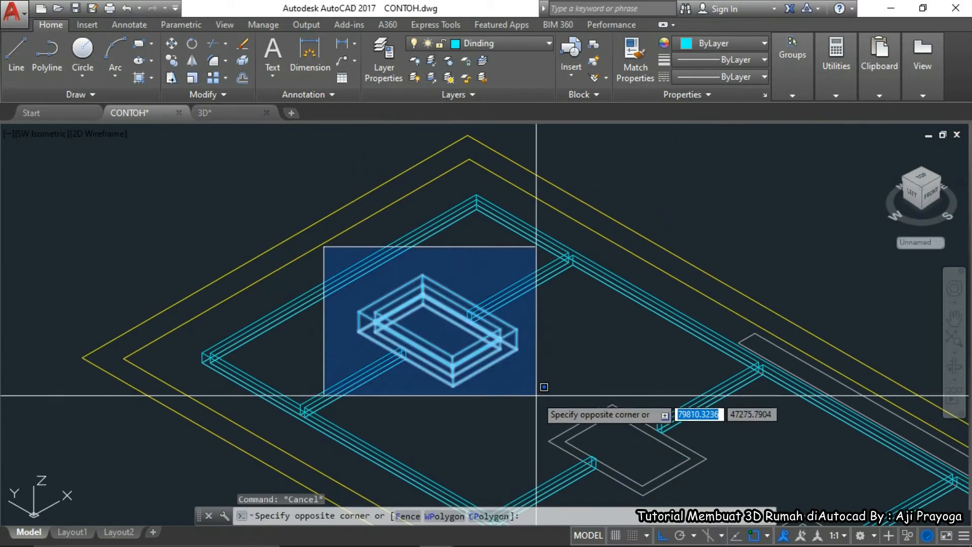
left_click(540, 389)
type("B")
key("Return")
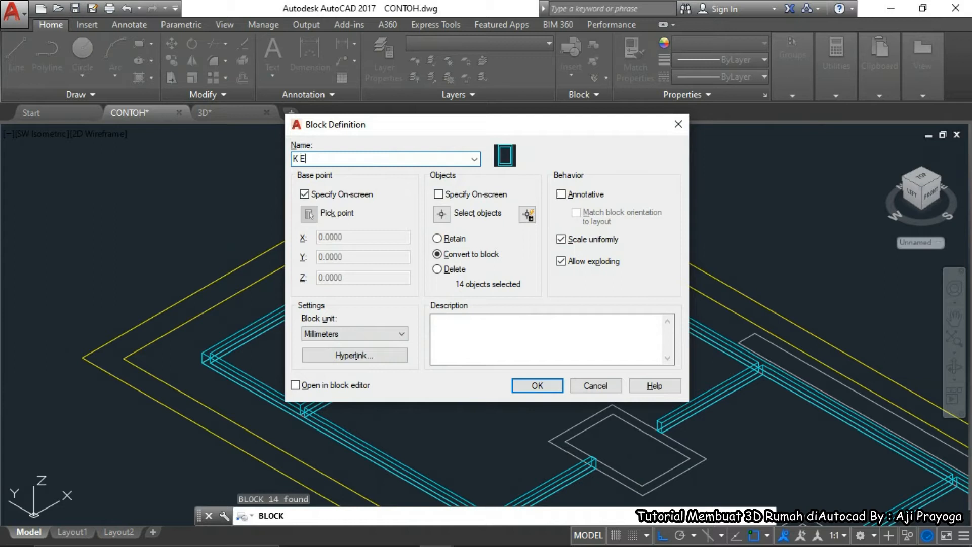
left_click(537, 385)
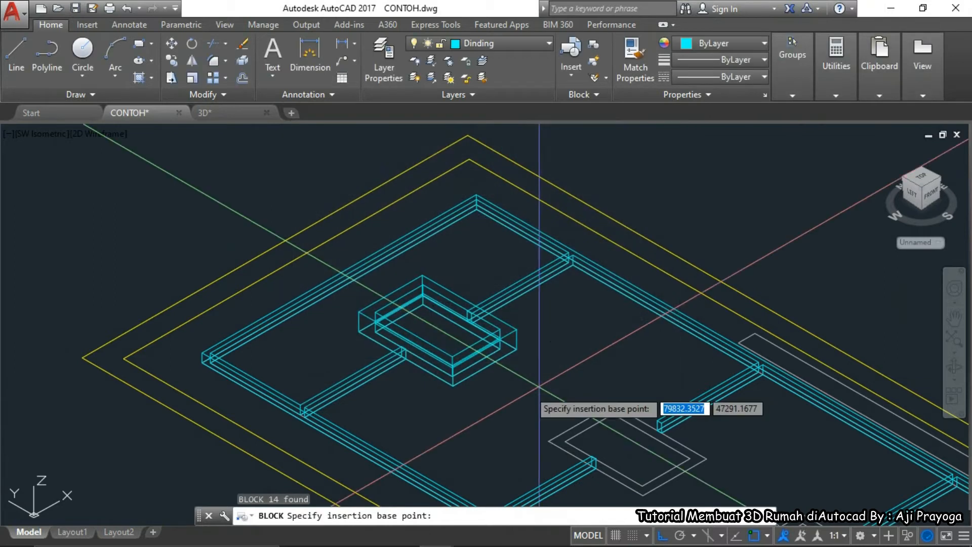
left_click(485, 368)
left_click(470, 377)
Copy the ornament box block onto the other three ornament outlines in the grille
middle_click_drag(480, 396, 357, 299)
type("co")
key("Return")
left_click(433, 387)
left_click(512, 404)
middle_click_drag(552, 438, 402, 327)
middle_click_drag(557, 394, 607, 401)
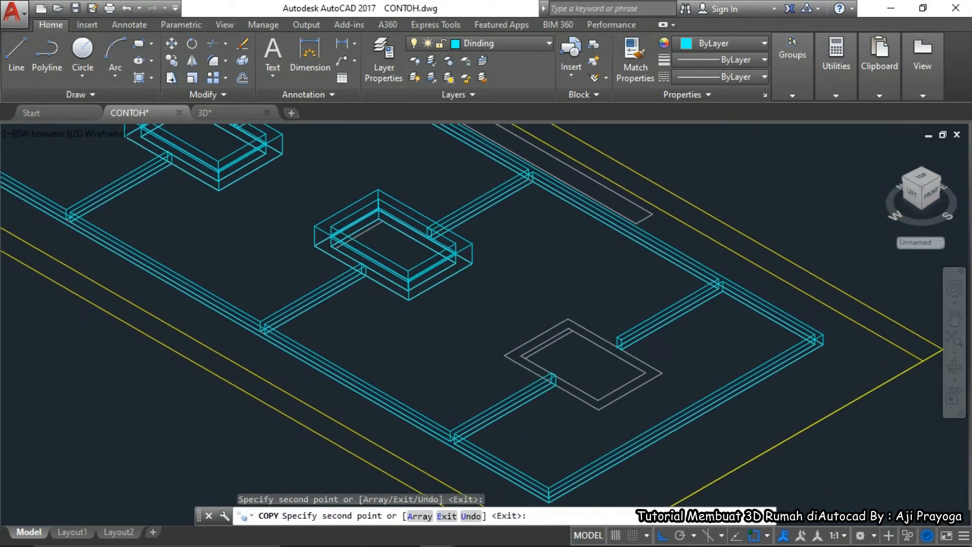
key("Escape")
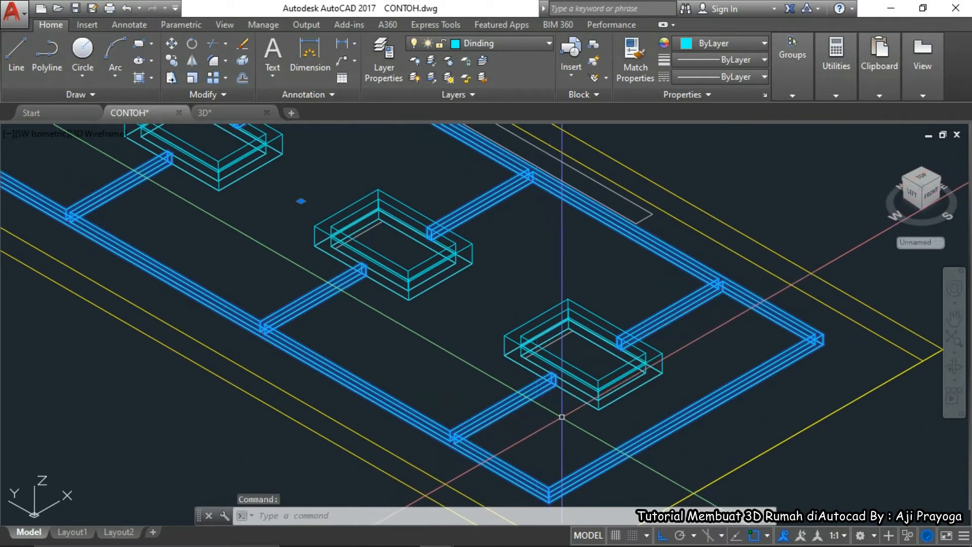
type("M")
key("Return")
scroll(552, 394, "up", 3)
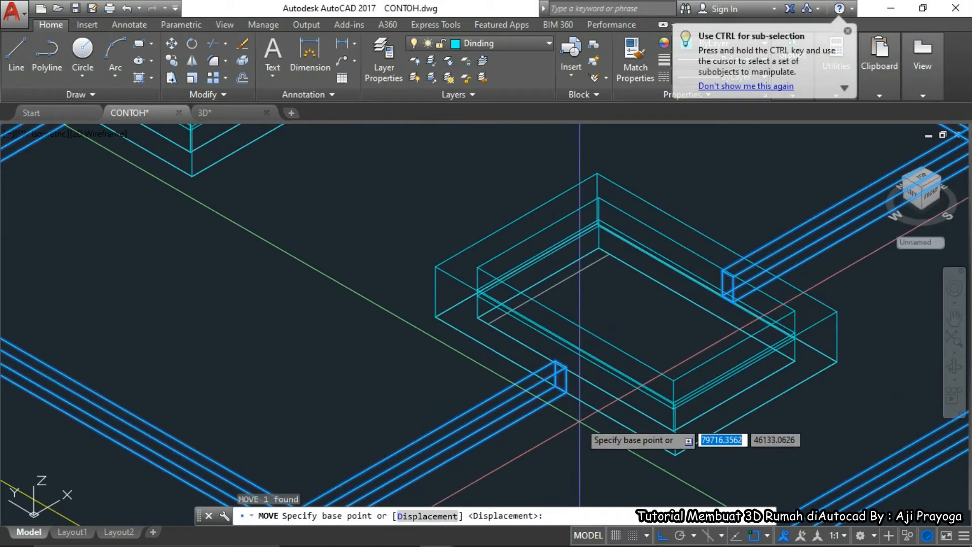
scroll(539, 370, "up", 2)
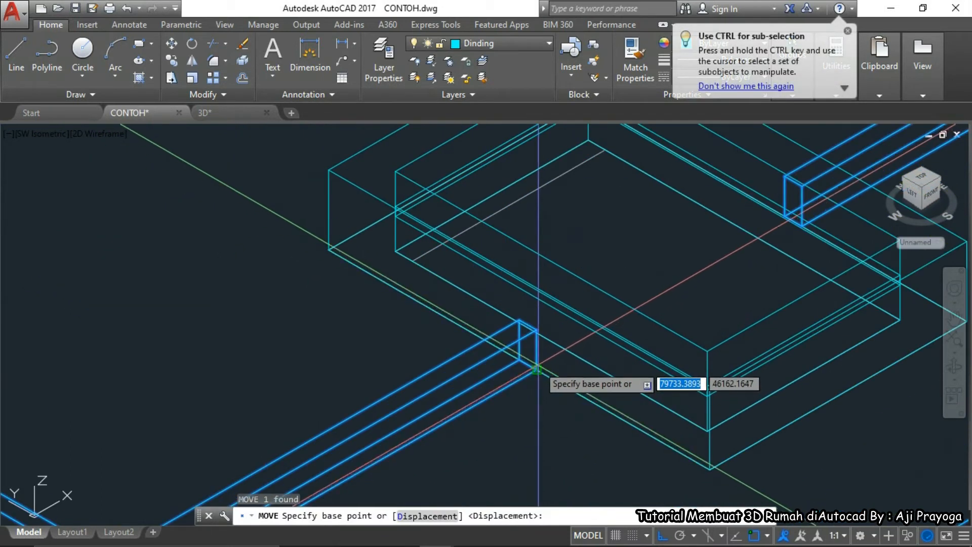
key("Escape")
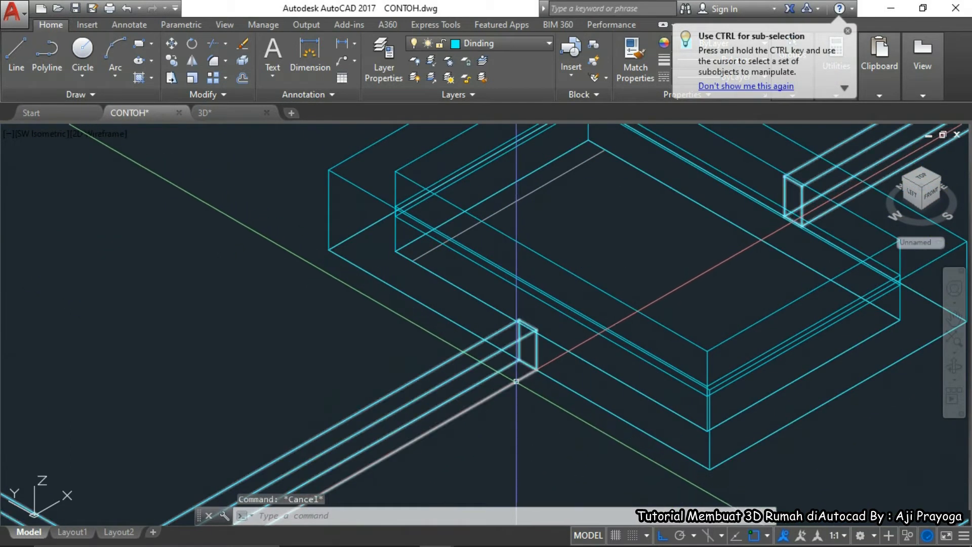
Examine how the grille frame's connecting bars meet the ornament boxes along the whole grille
scroll(516, 381, "down", 10)
scroll(516, 380, "down", 1)
scroll(430, 305, "up", 3)
left_click(376, 313)
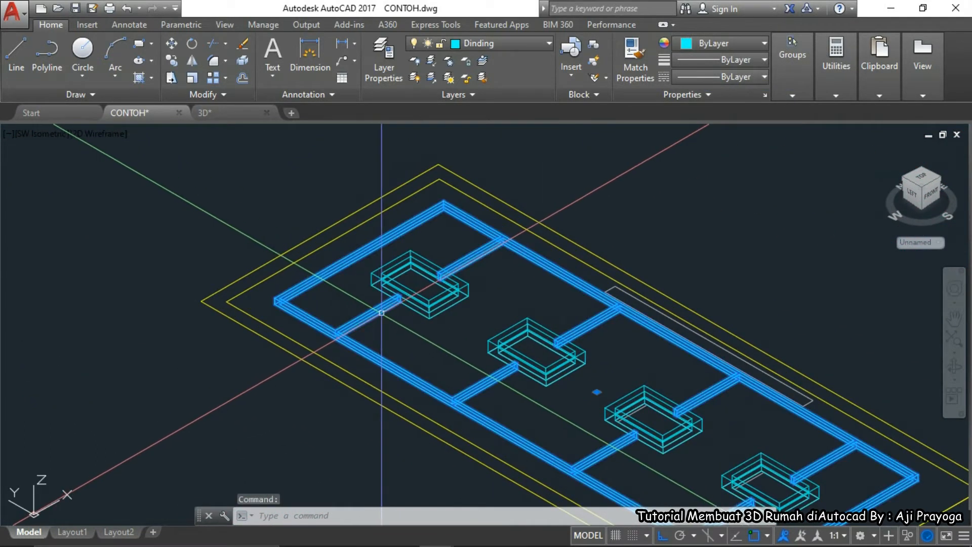
key("Escape")
scroll(389, 305, "down", 4)
scroll(369, 323, "up", 3)
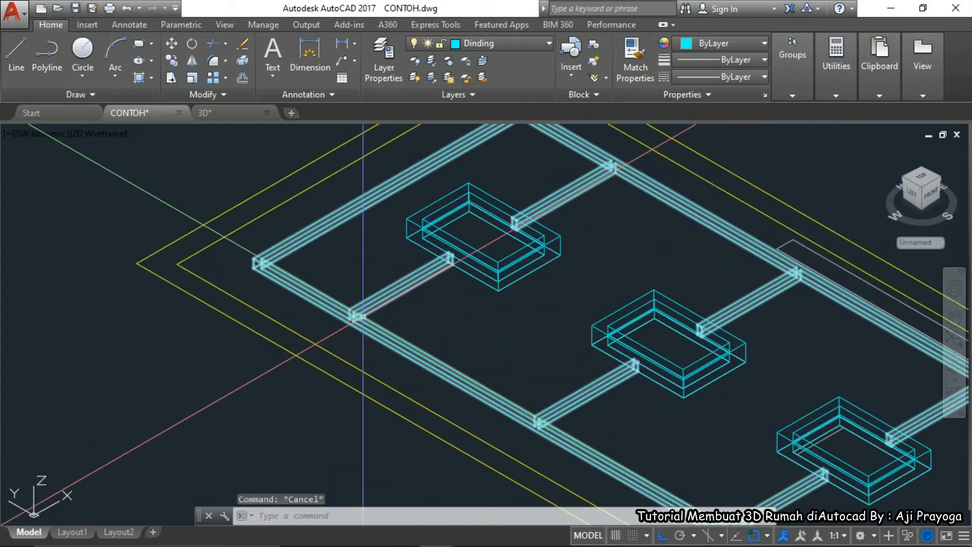
scroll(452, 264, "down", 1)
left_click(431, 269)
scroll(430, 269, "down", 3)
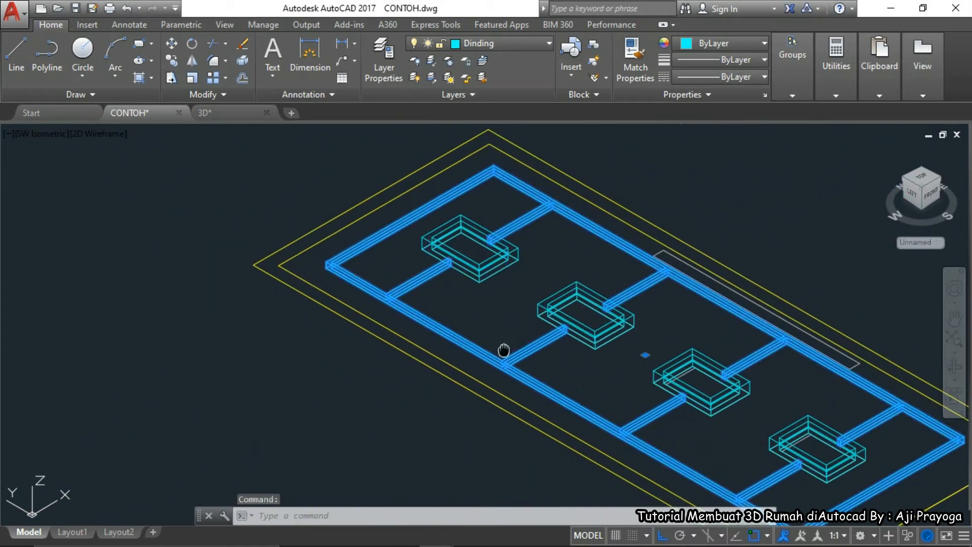
key("Escape")
scroll(440, 319, "up", 6)
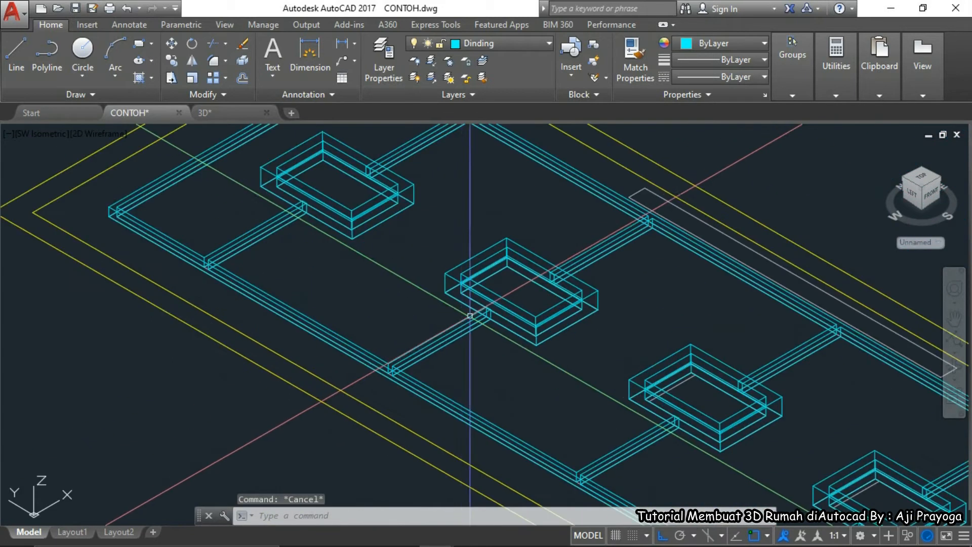
Draw a vertical line 40 long from the bottom midpoint of a connecting bar's end to the ornament box's top edge
scroll(497, 298, "up", 3)
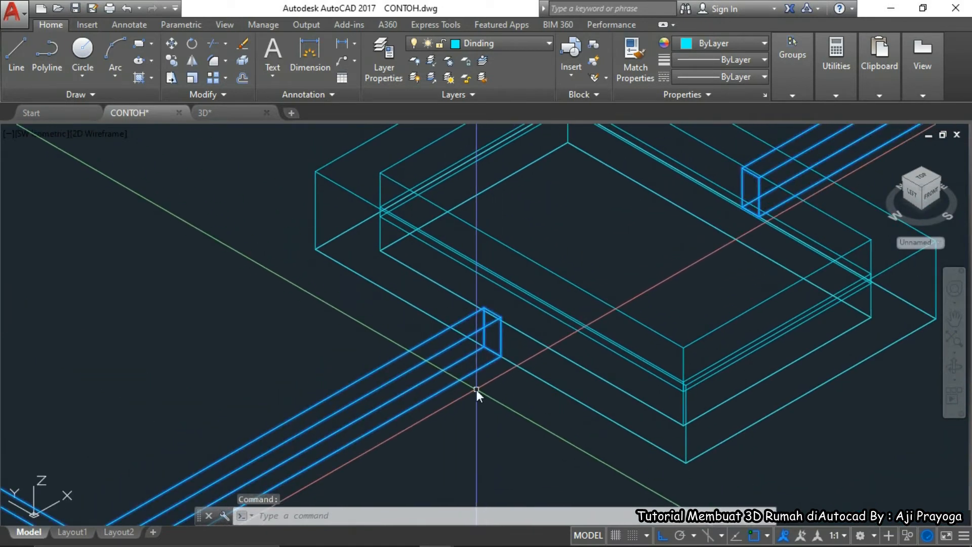
type("l")
key("Return")
left_click(485, 364)
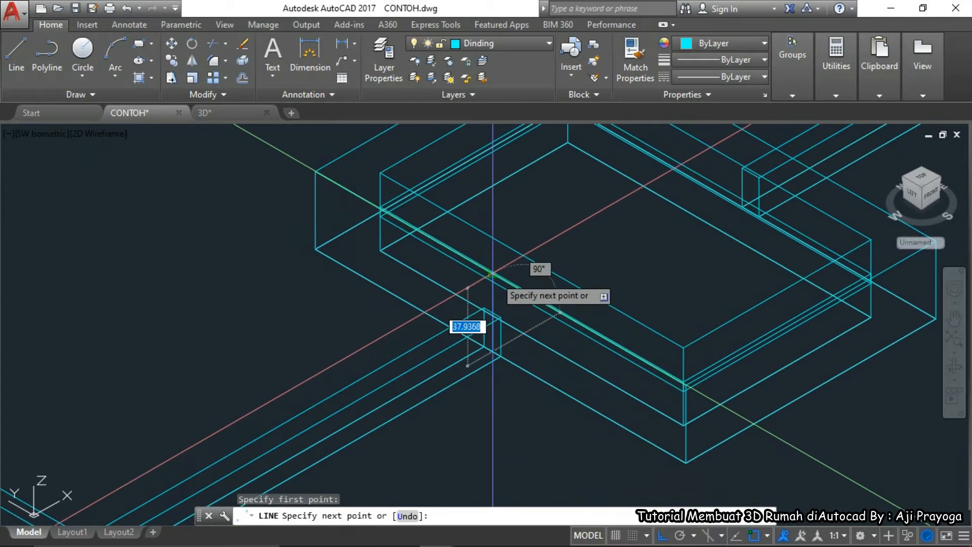
scroll(496, 304, "up", 3)
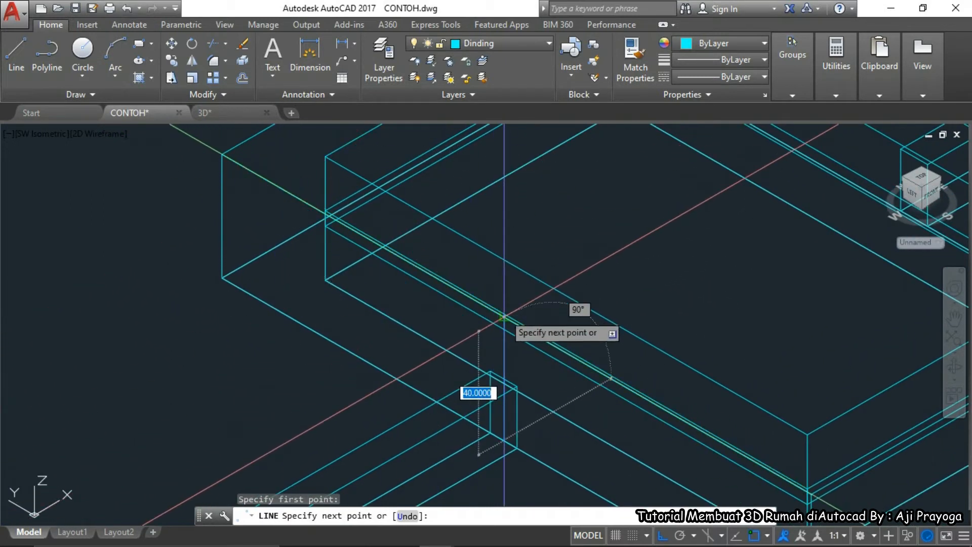
left_click(503, 317)
key("Escape")
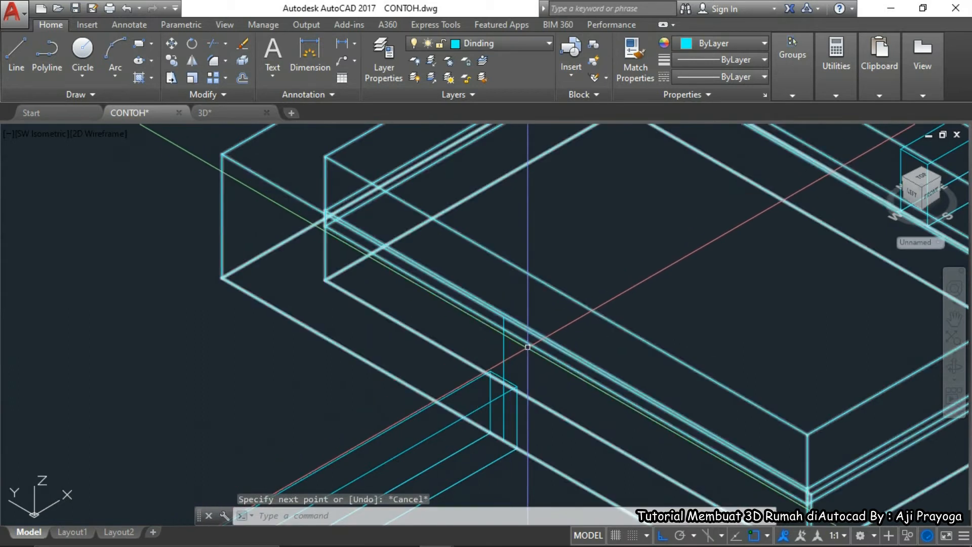
Check the vertical line and the bar's height against the box with hidden lines removed, and regenerate the wireframe
type("H")
key("Return")
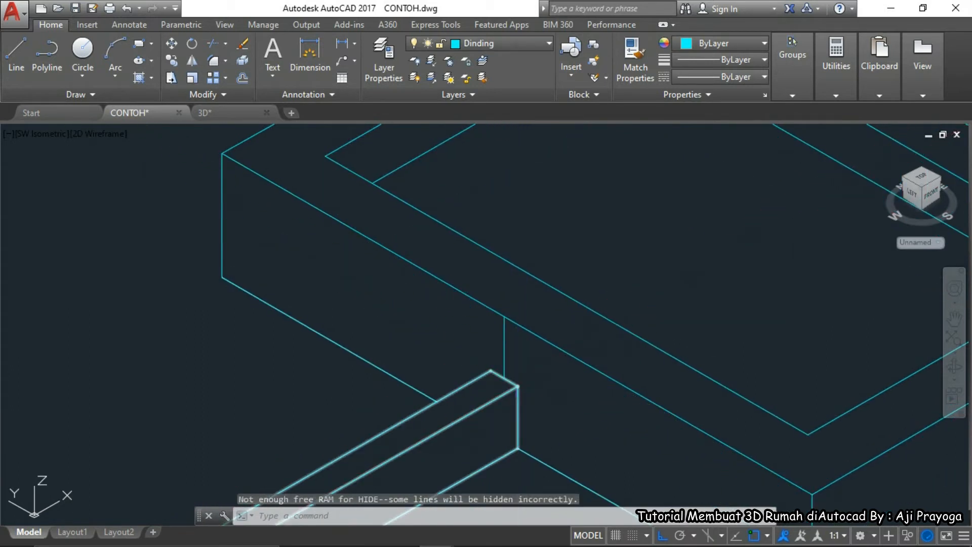
type("re")
key("Return")
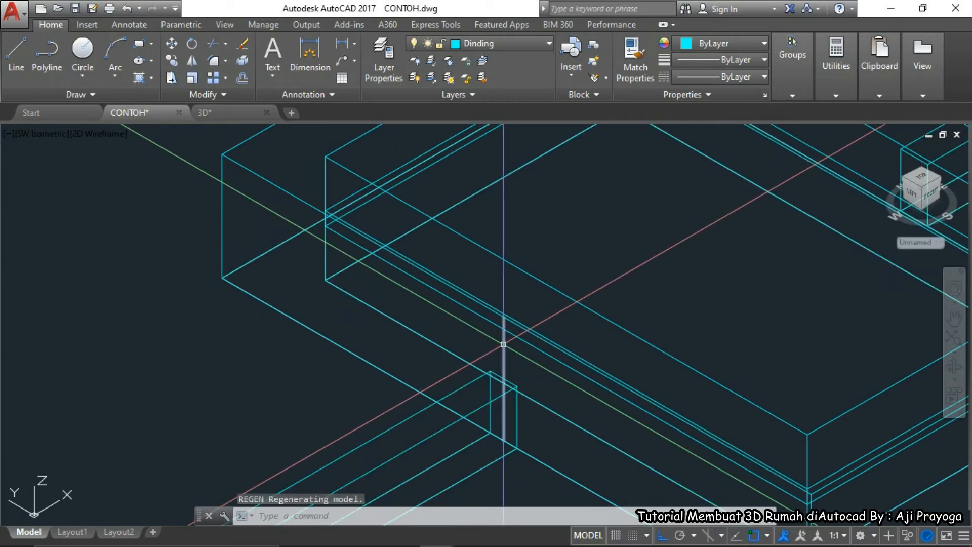
Erase the vertical reference line at the connecting bar's end
left_click(503, 342)
middle_click_drag(526, 382, 509, 348)
key("Delete")
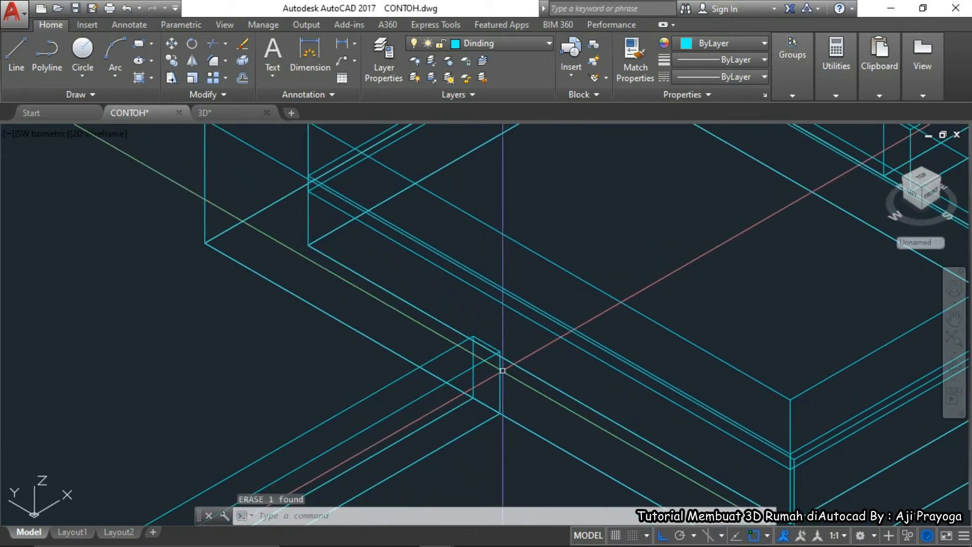
Move the grille frame with its connecting bars vertically so the bar end's edge midpoint sits halfway up the ornament box's side
middle_click_drag(513, 391, 499, 390)
type("m")
key("Return")
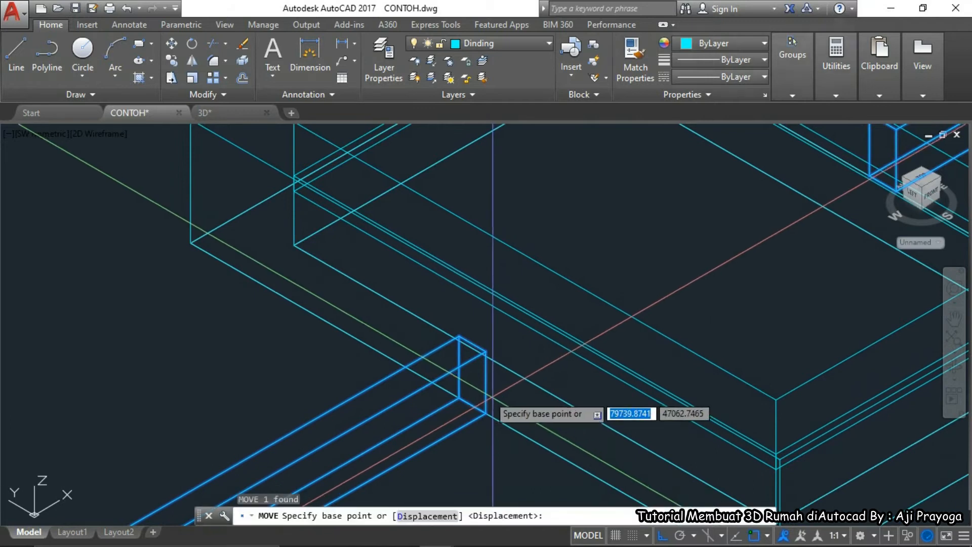
left_click(486, 383)
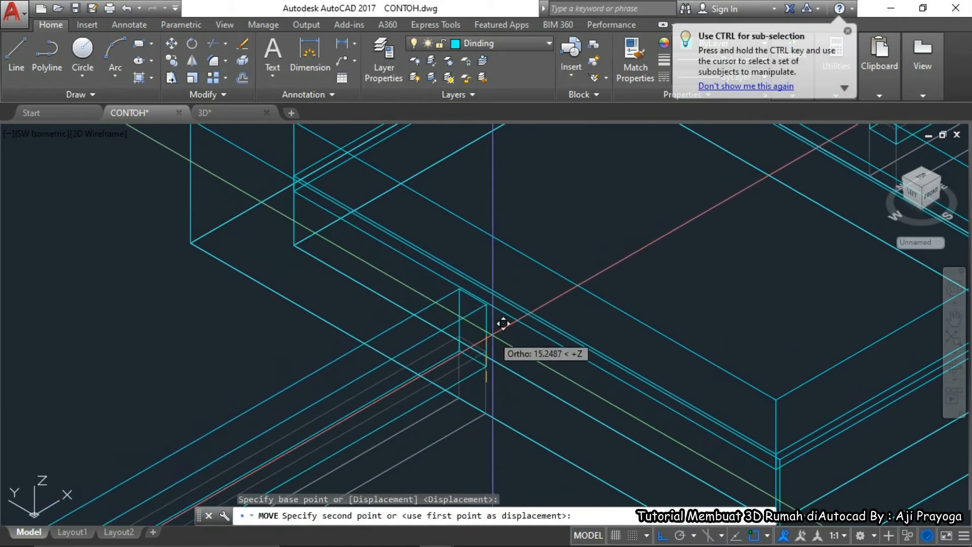
right_click(495, 324, "shift")
left_click(539, 234)
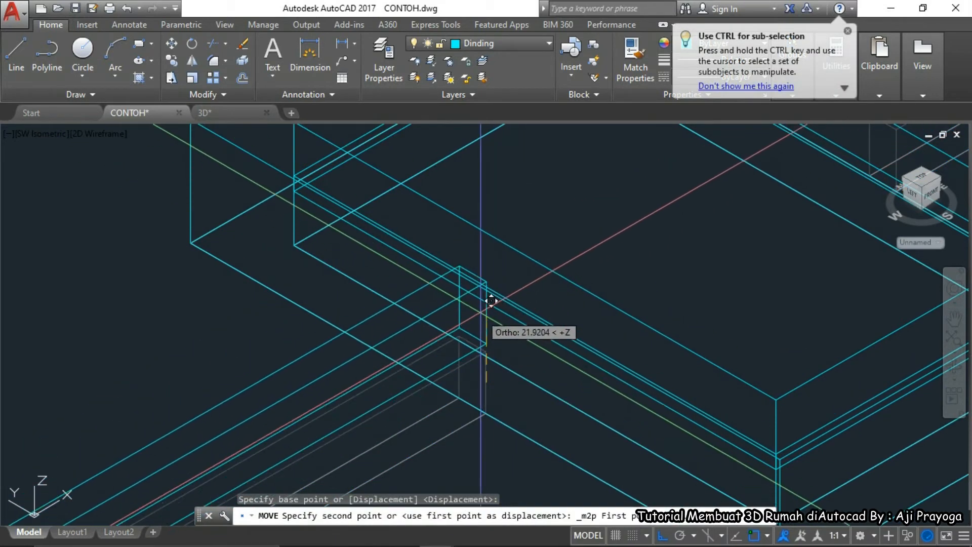
left_click(497, 275)
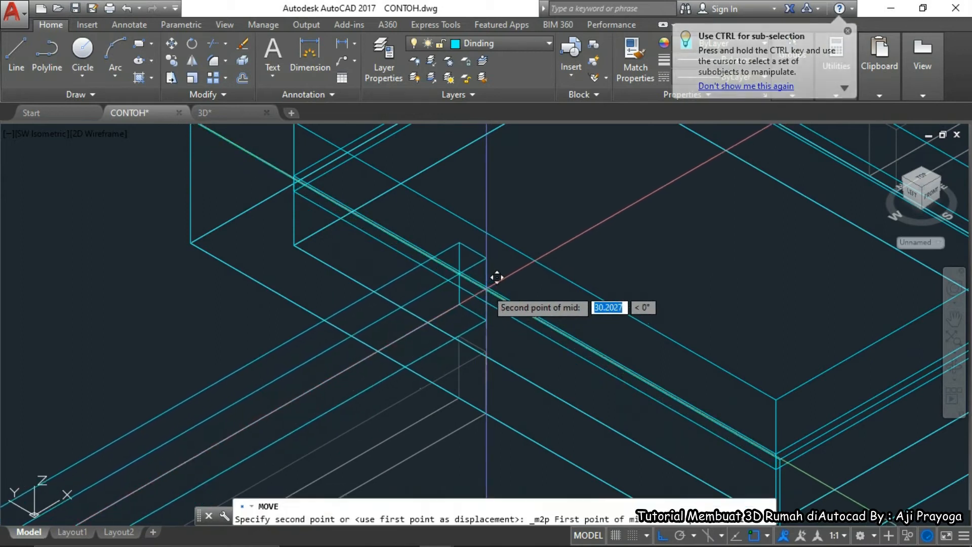
left_click(496, 402)
Check the connecting bar's height against the ornament box with hidden lines removed, and regenerate the wireframe
scroll(493, 397, "down", 3)
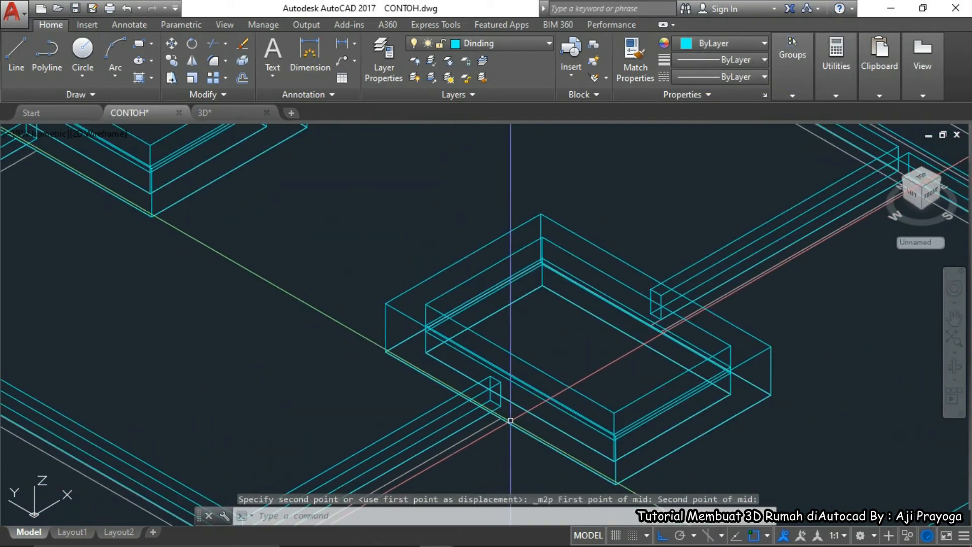
middle_click_drag(493, 397, 491, 392)
type("hi")
key("Return")
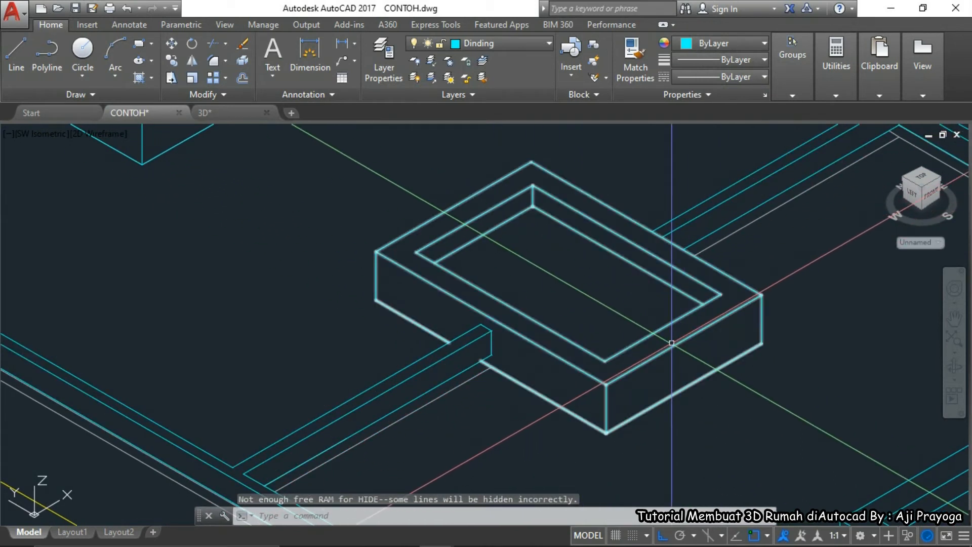
type("re")
key("Return")
Assign the terrace-side window's grille frame and its ornament box blocks to the Kusen layer
scroll(567, 359, "down", 8)
middle_click_drag(541, 358, 494, 304)
scroll(494, 304, "down", 4)
left_click(382, 208)
key("Escape")
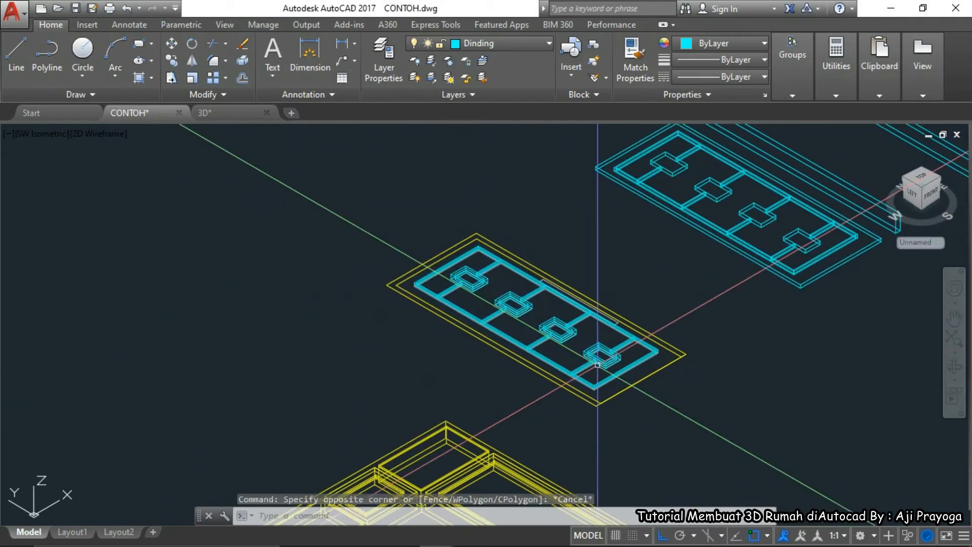
scroll(597, 364, "up", 5)
left_click(467, 293)
left_click(343, 223)
left_click(232, 159)
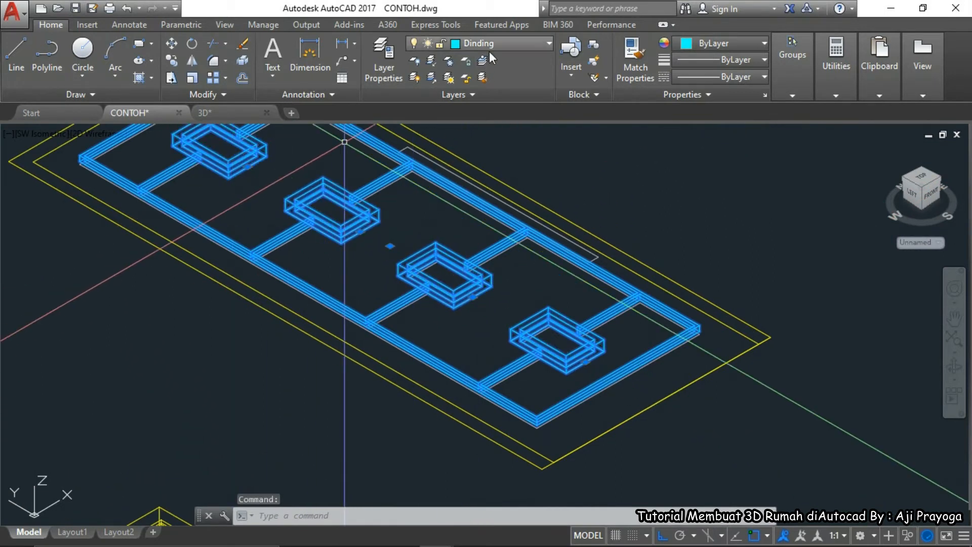
left_click(506, 43)
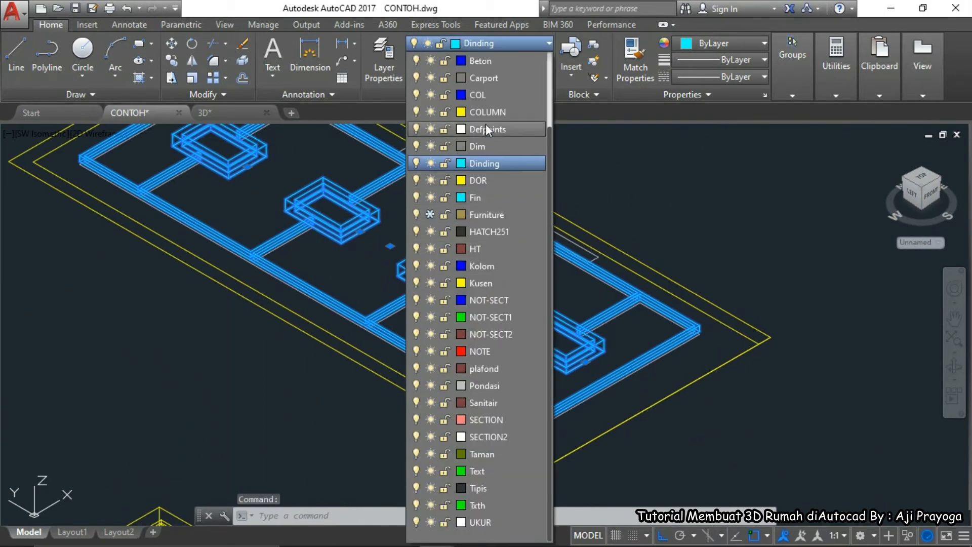
left_click(484, 283)
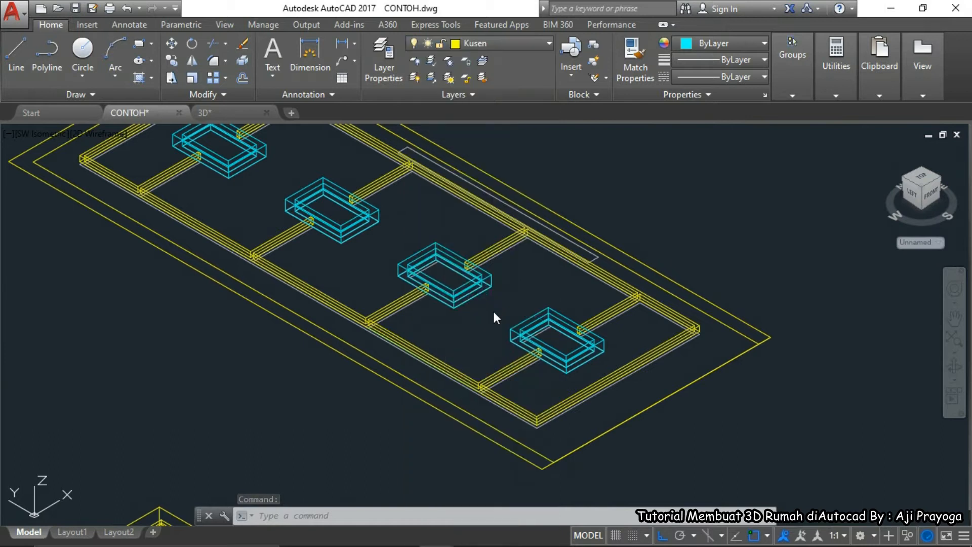
key("Escape")
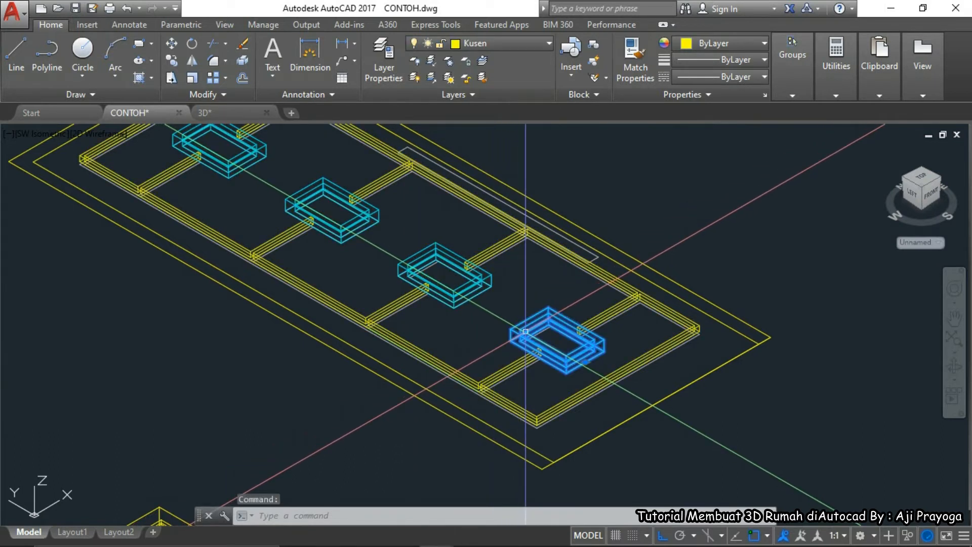
Edit the ornament box block, put all its geometry on the Kusen layer, and close the block editor with the changes saved
type("be")
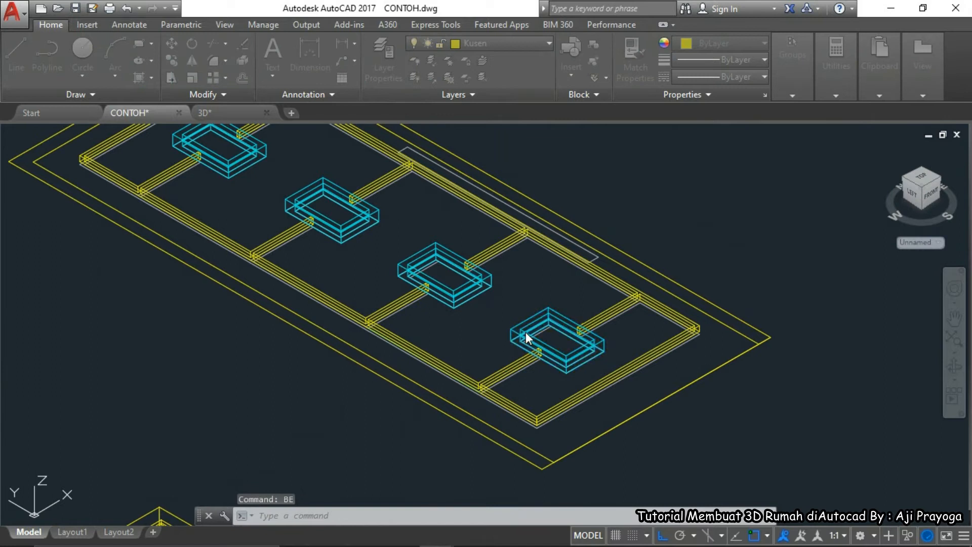
key("Return")
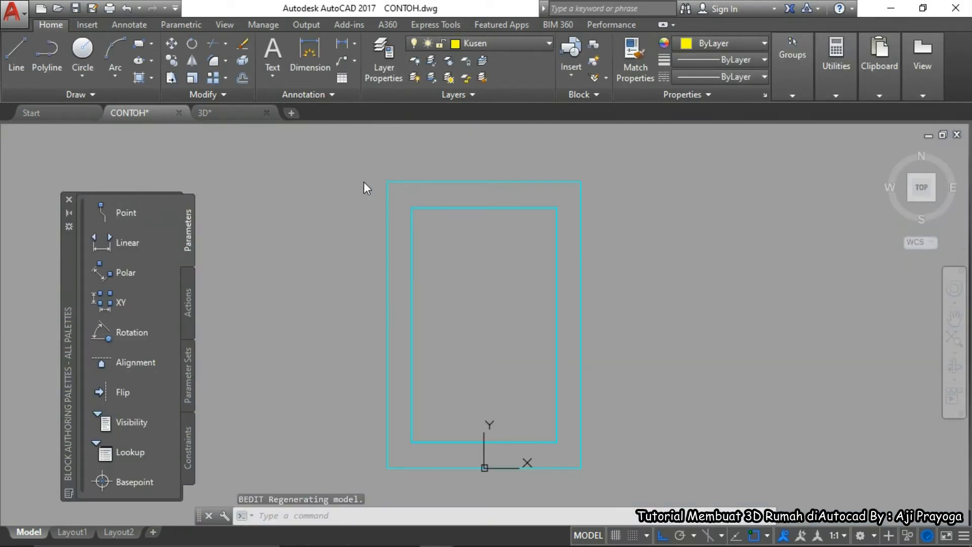
scroll(420, 202, "down", 3)
left_click(509, 342)
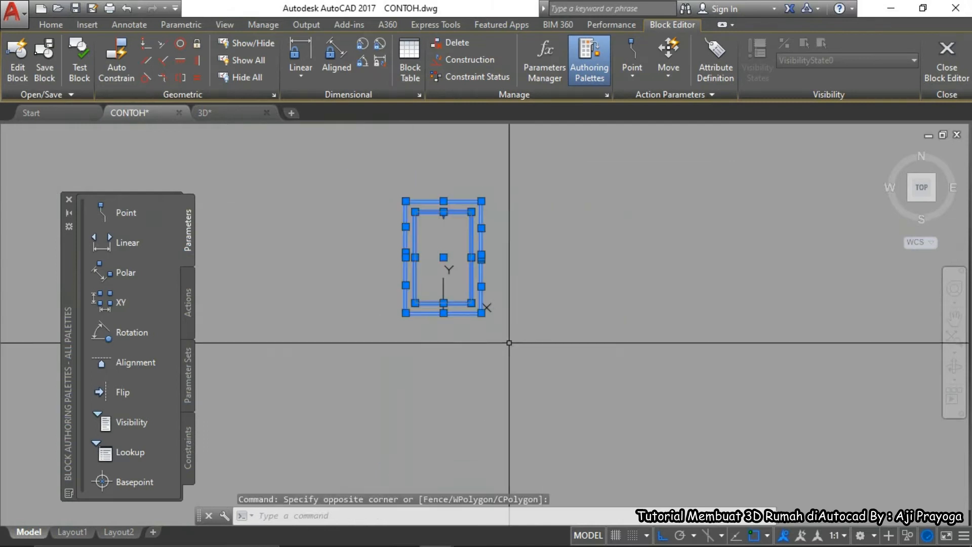
left_click(51, 25)
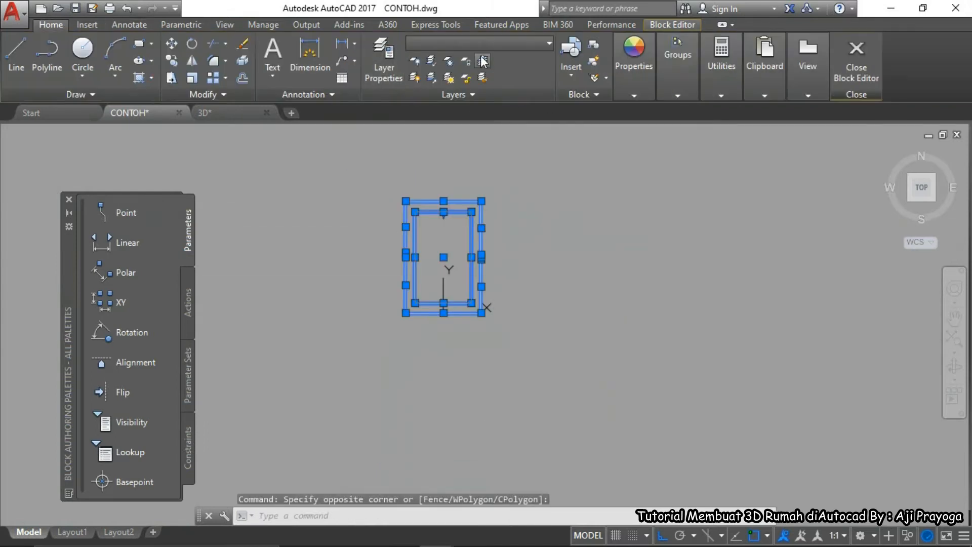
left_click(507, 44)
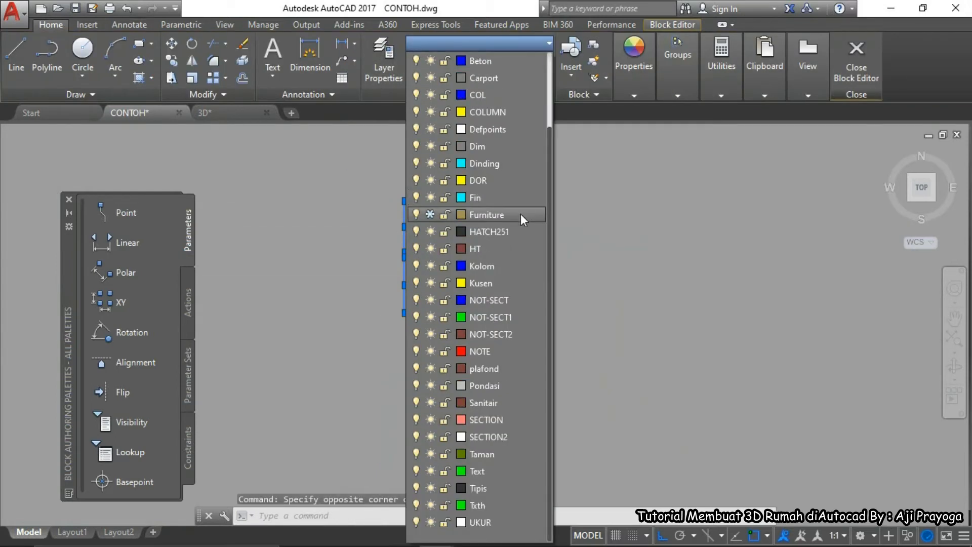
left_click(480, 282)
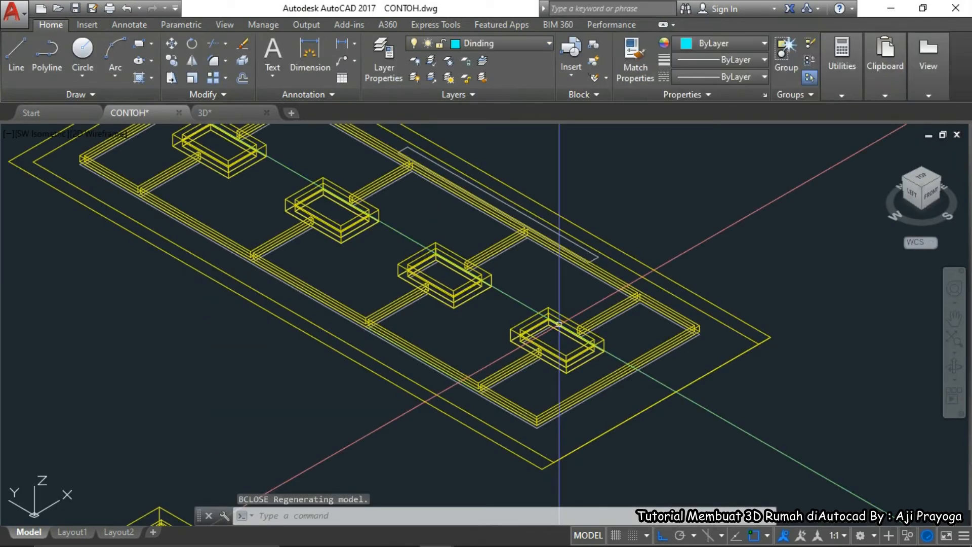
left_click(573, 362)
left_click(456, 286)
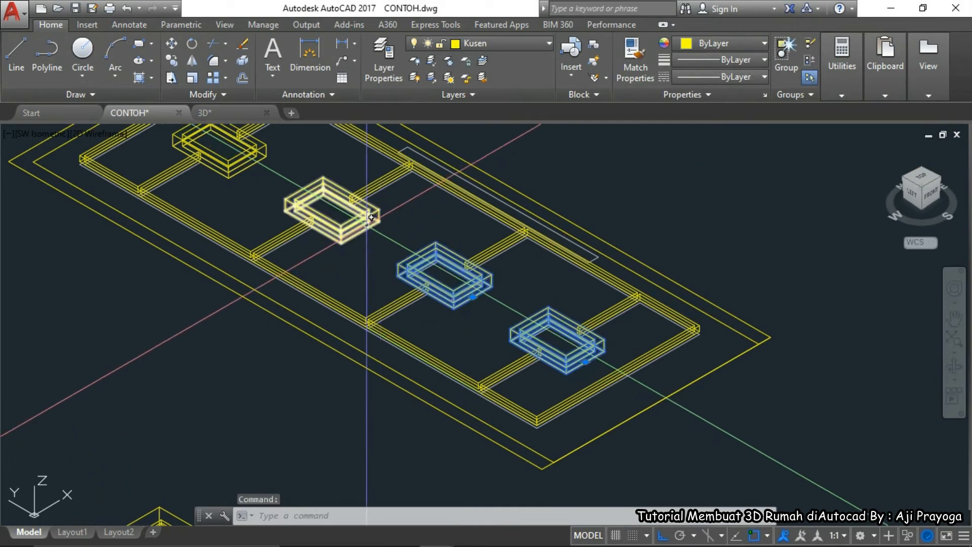
left_click(258, 152)
left_click(225, 242)
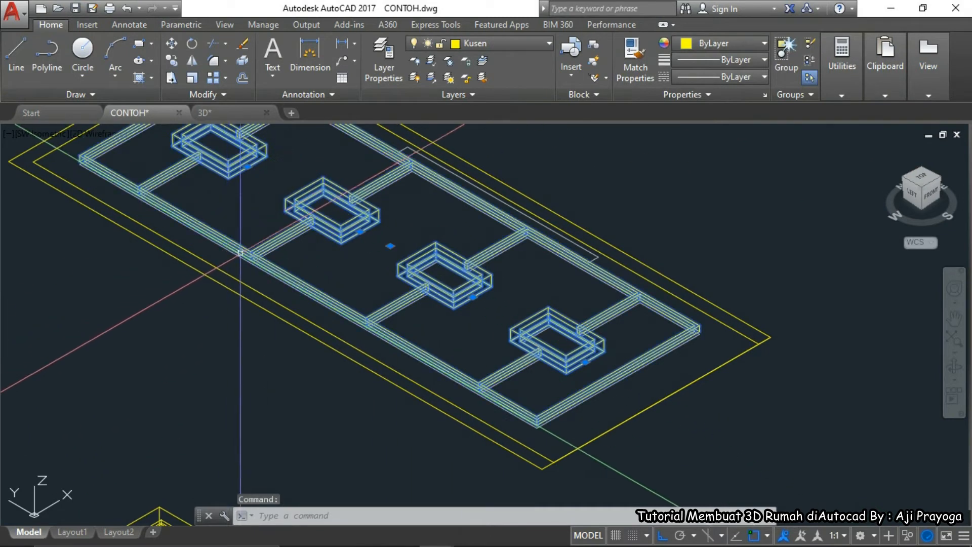
type("m")
key("Return")
scroll(559, 430, "up", 5)
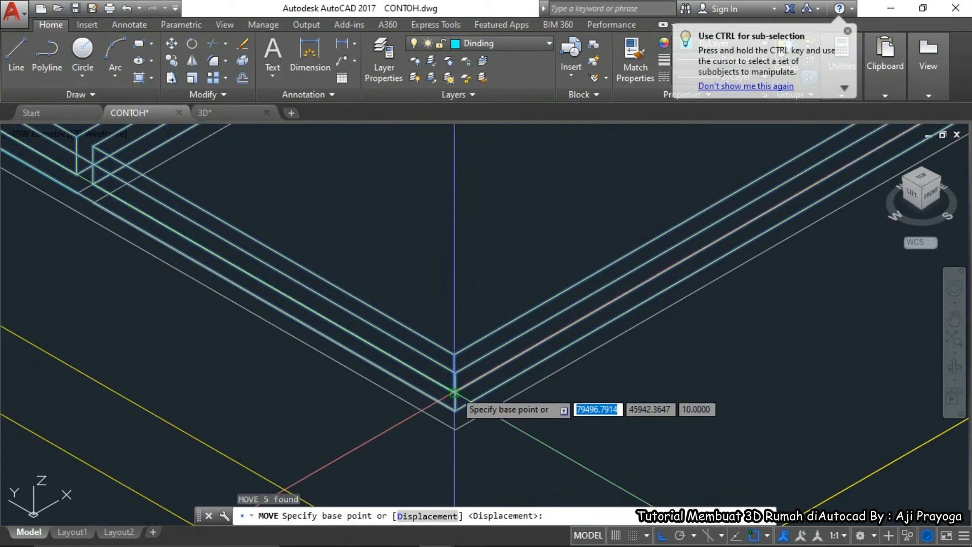
scroll(454, 392, "up", 4)
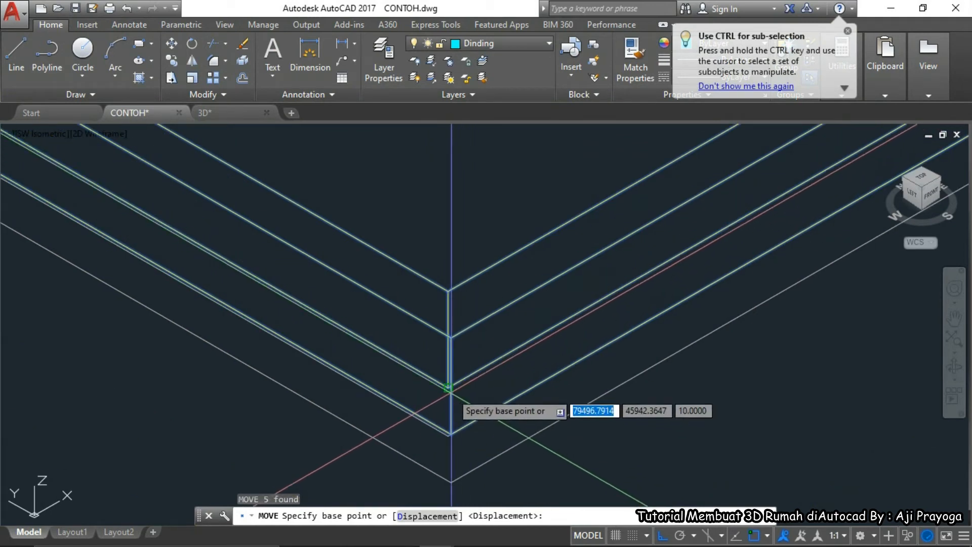
scroll(448, 388, "up", 4)
scroll(487, 331, "down", 2)
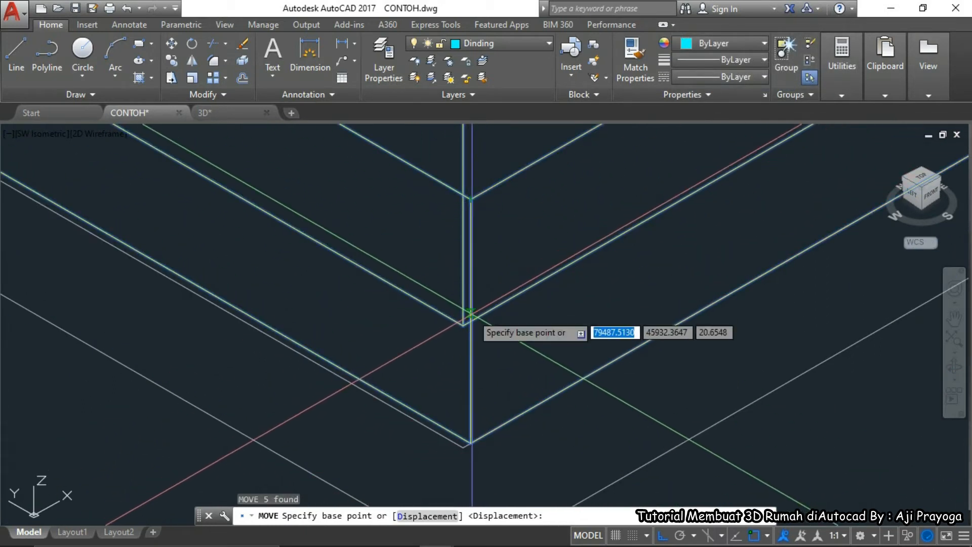
left_click(470, 321)
scroll(425, 358, "down", 5)
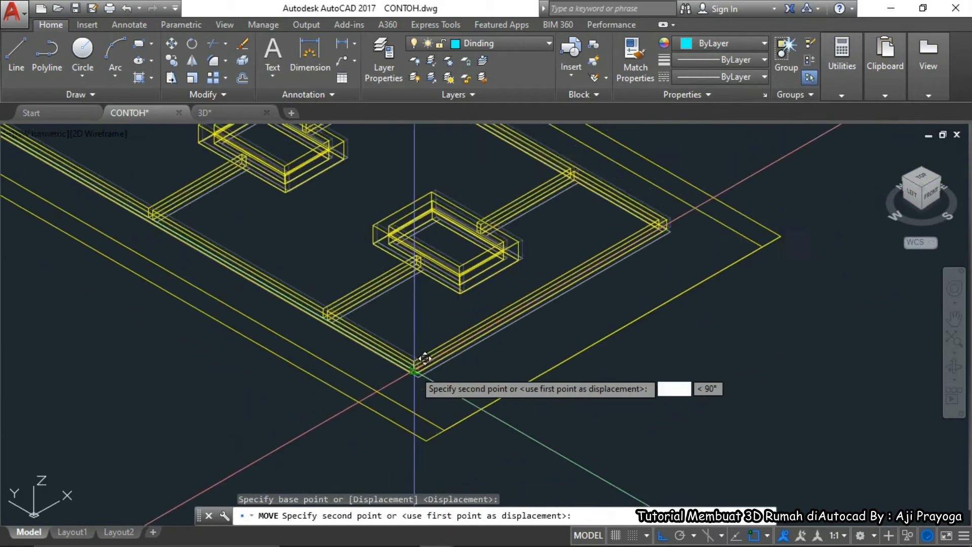
scroll(529, 297, "up", 6)
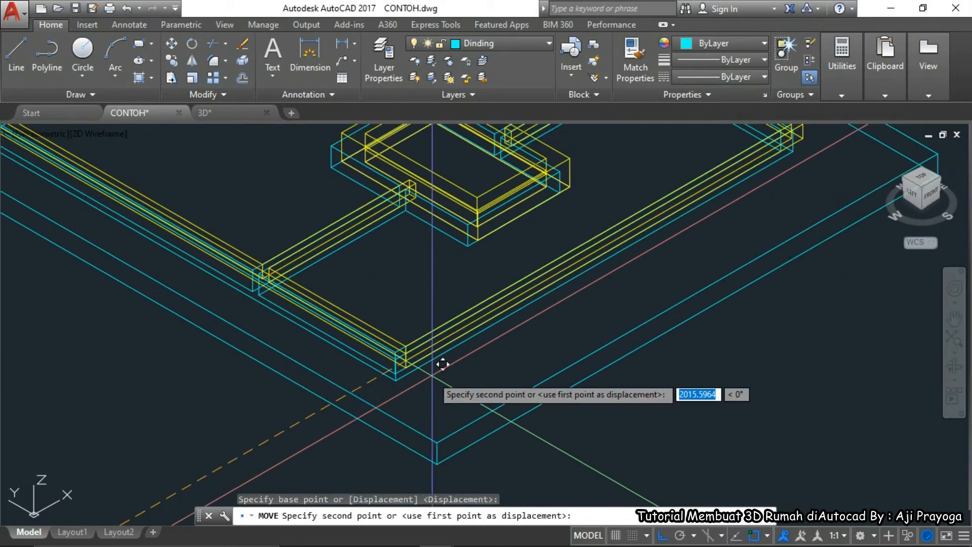
scroll(335, 354, "up", 5)
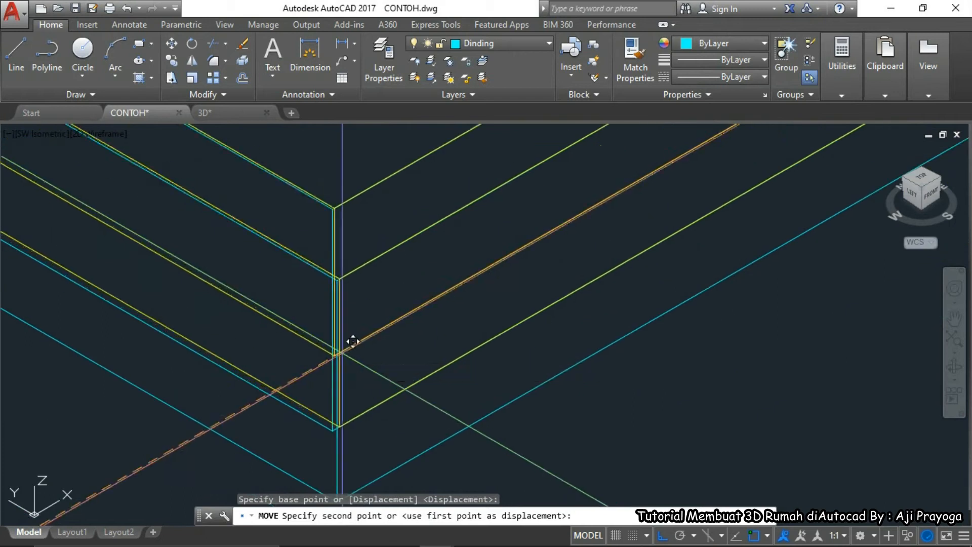
middle_click_drag(336, 354, 415, 252)
scroll(420, 230, "down", 5)
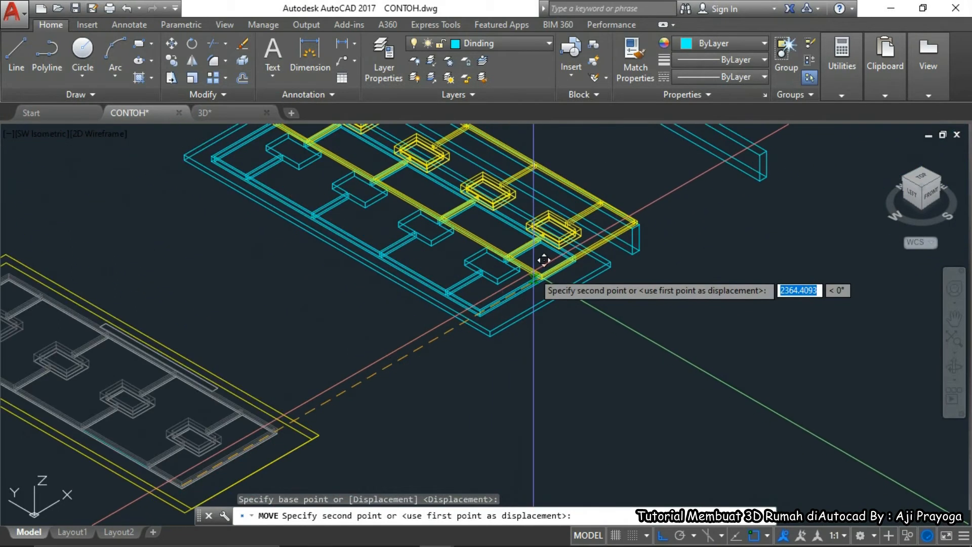
key("Escape")
scroll(466, 388, "down", 2)
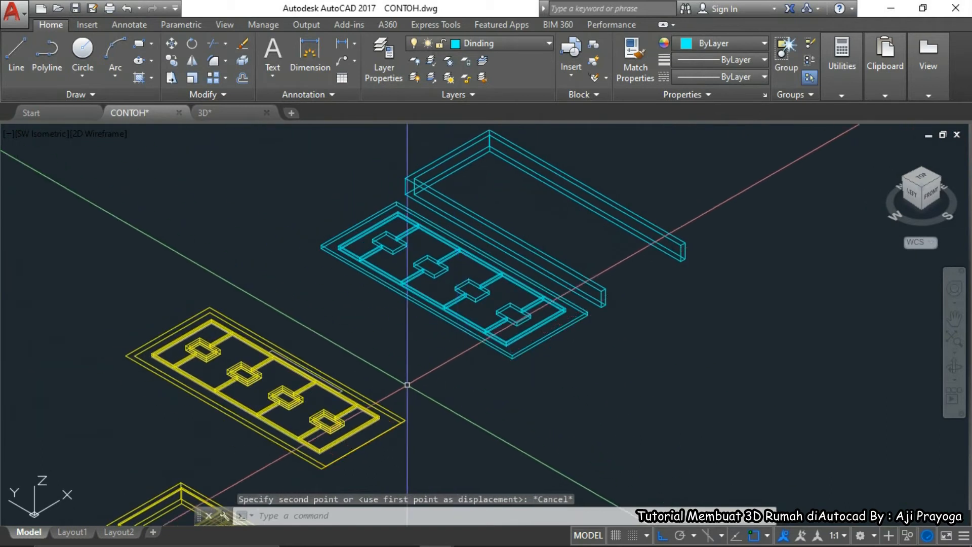
Move the yellow ornament frame and its four rectangular rings onto the cyan door panel, aligning them at the matching outer corner
scroll(297, 393, "up", 5)
left_click(306, 380)
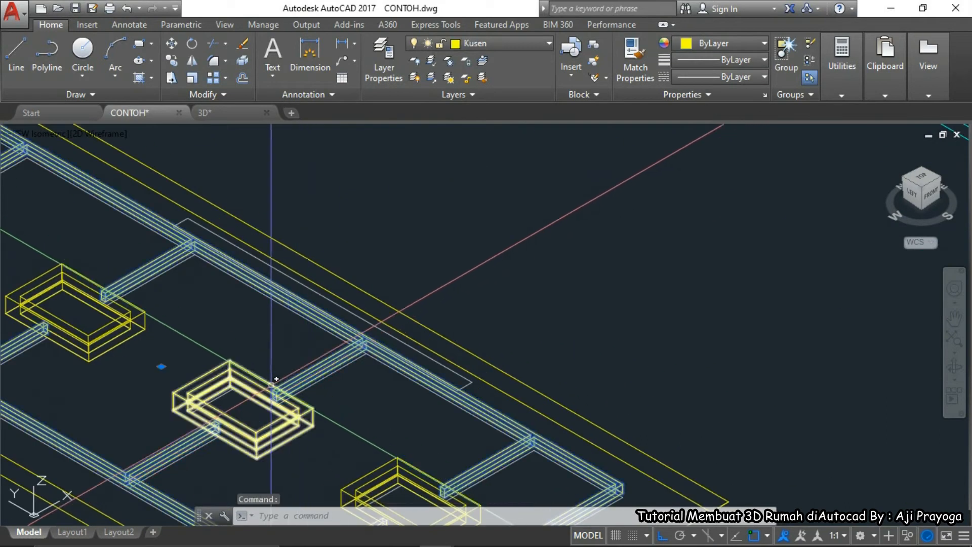
scroll(210, 349, "down", 4)
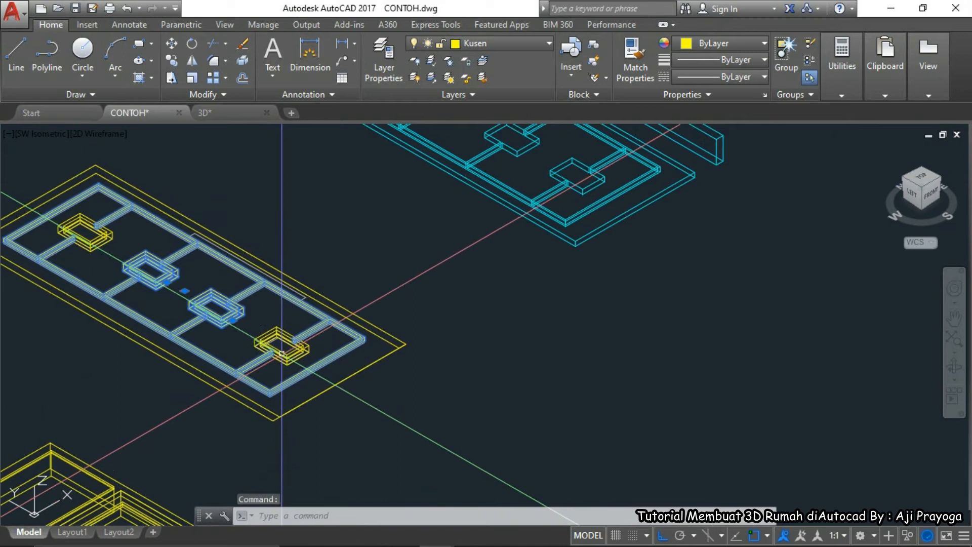
middle_click_drag(125, 236, 260, 342)
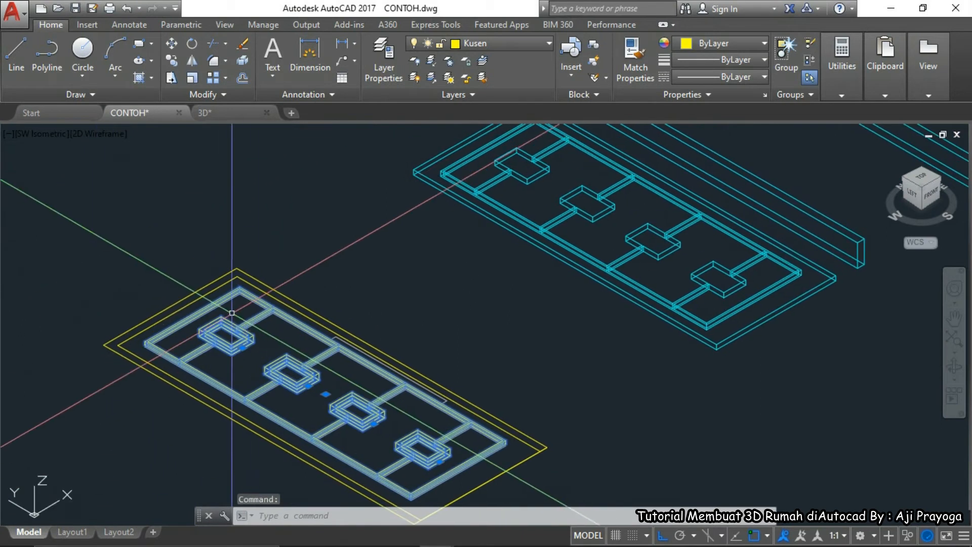
scroll(284, 334, "up", 3)
type("m")
key("Return")
scroll(281, 328, "up", 8)
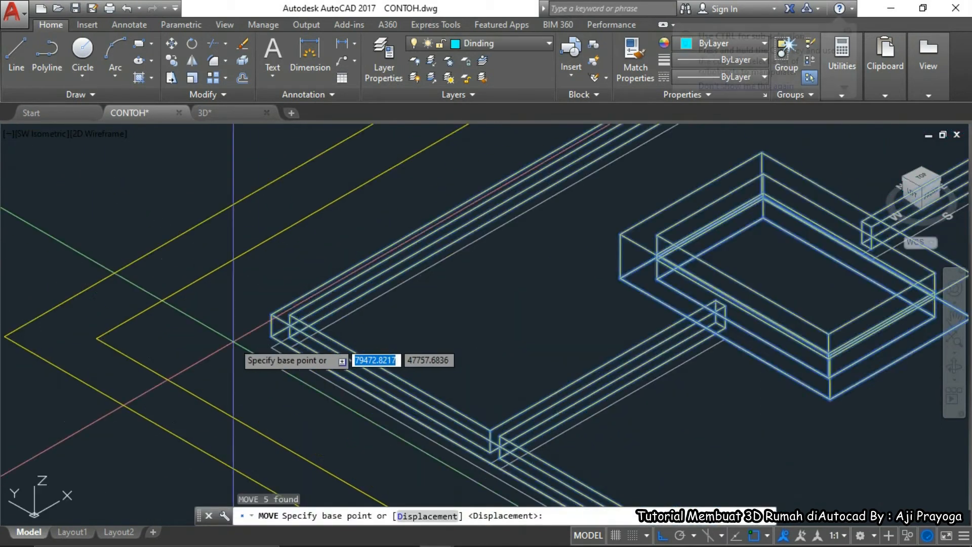
left_click(324, 276)
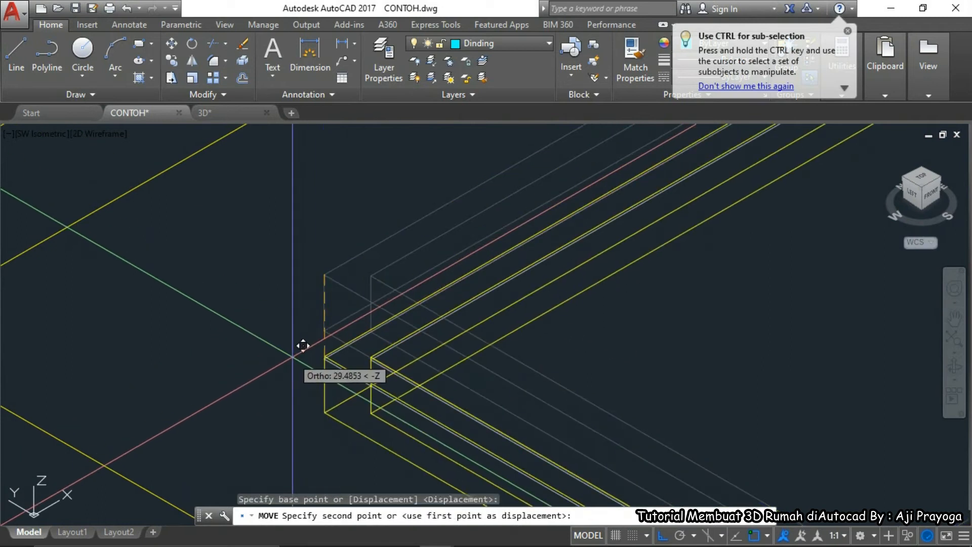
scroll(305, 341, "down", 6)
scroll(319, 335, "up", 5)
scroll(283, 354, "up", 5)
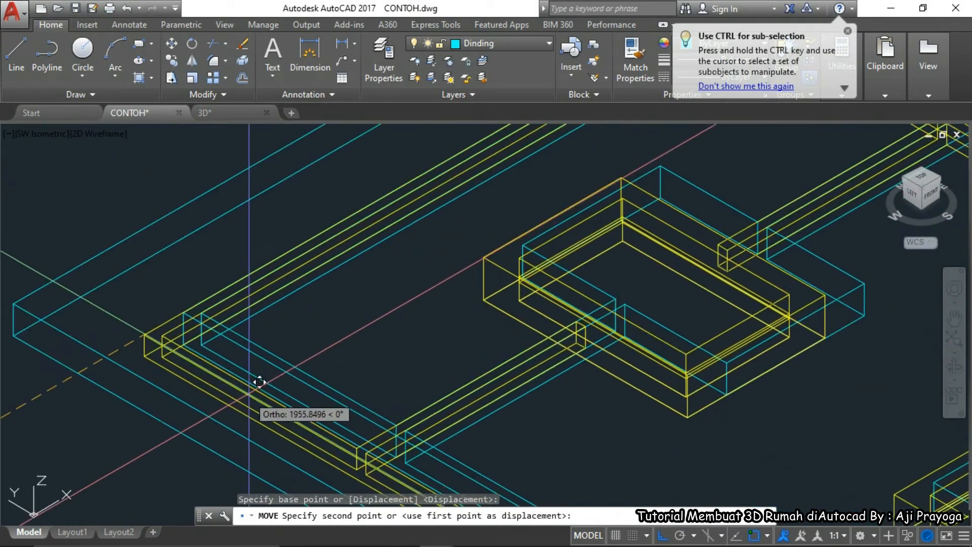
left_click(185, 310)
Move the same ornament pieces vertically from their corner edge's midpoint to the panel's edge midpoint, centring them in the panel thickness
scroll(187, 319, "up", 4)
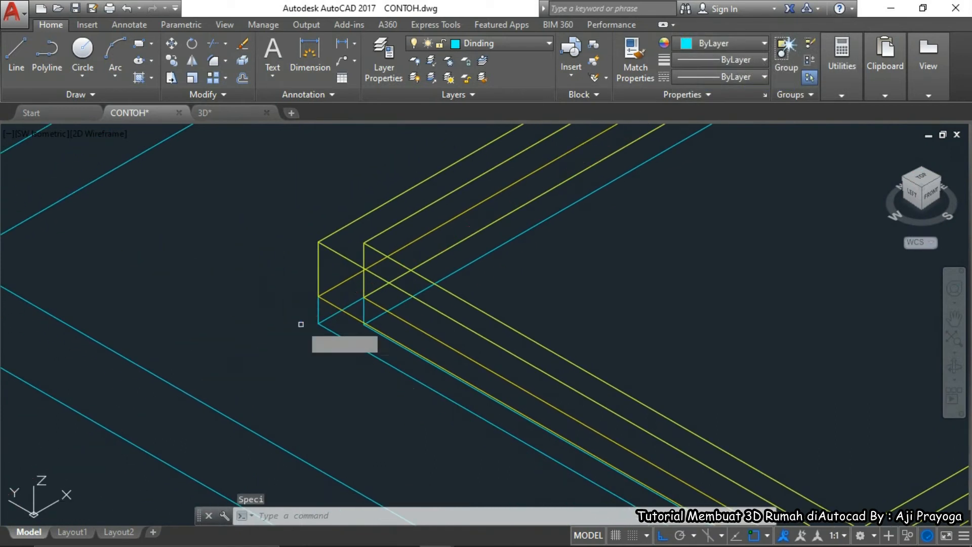
key("space")
left_click(318, 291)
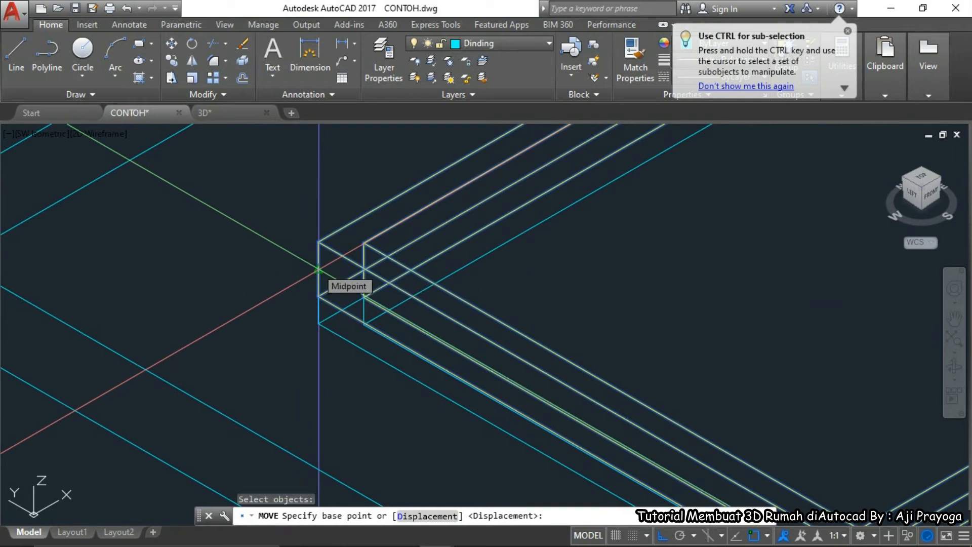
left_click(319, 271)
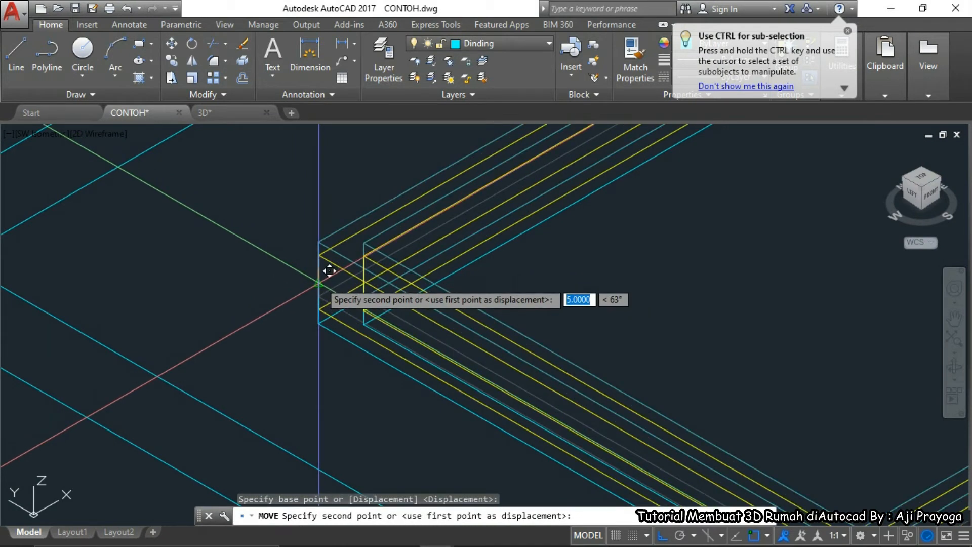
left_click(318, 283)
scroll(271, 339, "down", 6)
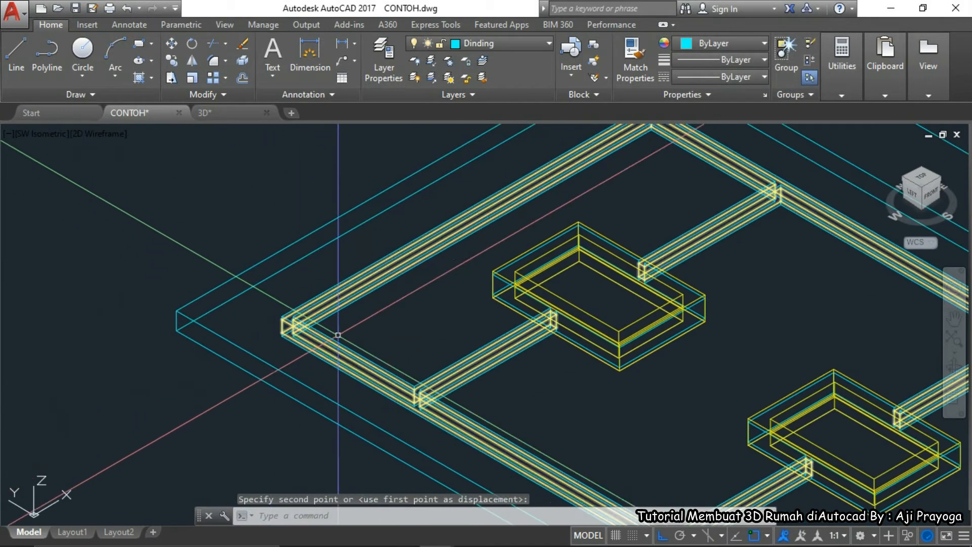
Match the properties of the cyan door panel to the yellow ornament pieces on the Kusen layer
scroll(387, 350, "down", 2)
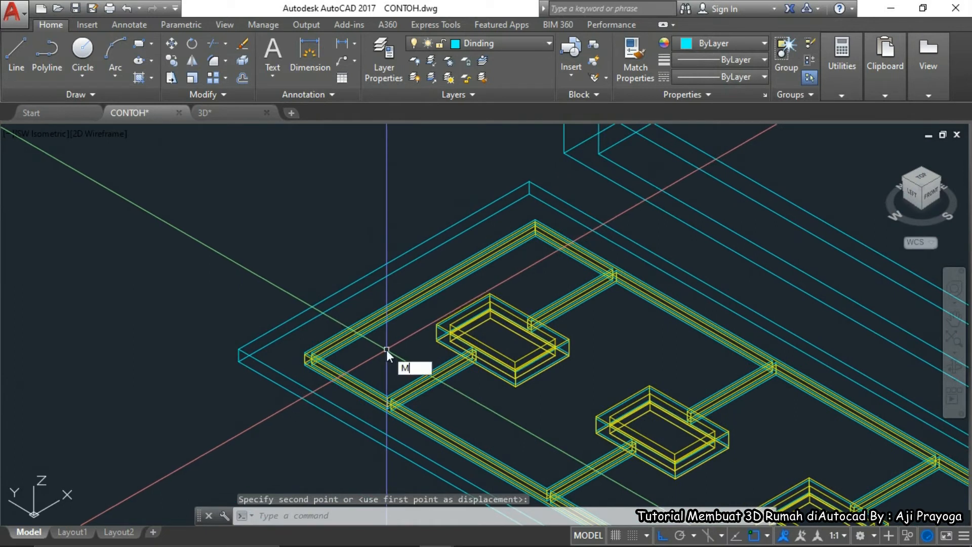
type("a")
key("Return")
scroll(404, 329, "up", 4)
left_click(395, 325)
left_click(395, 326)
scroll(206, 230, "down", 5)
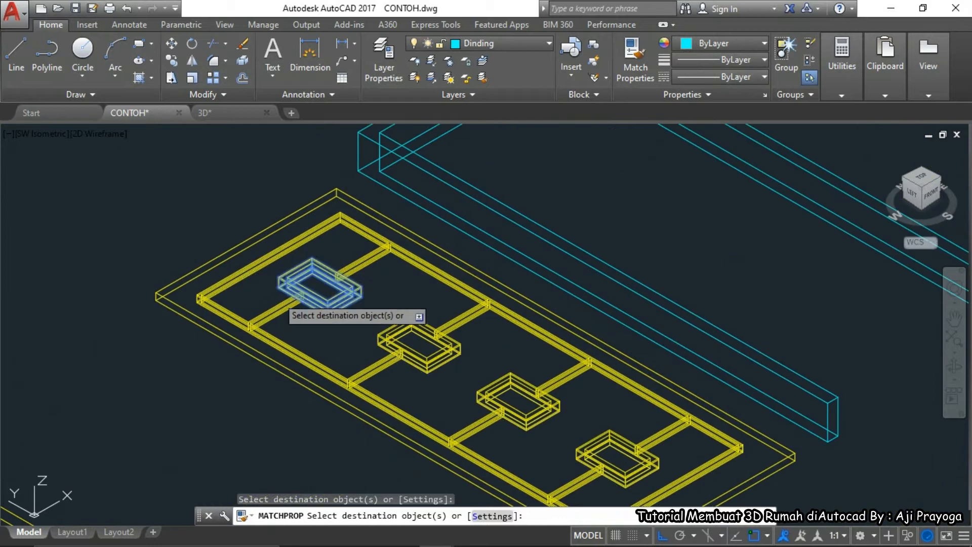
left_click(284, 286)
key("Escape")
Check the assembled door panel with hidden lines removed, regenerate the model, and run the hidden-line view again
middle_click_drag(339, 317, 360, 350)
type("hhi")
key("Return")
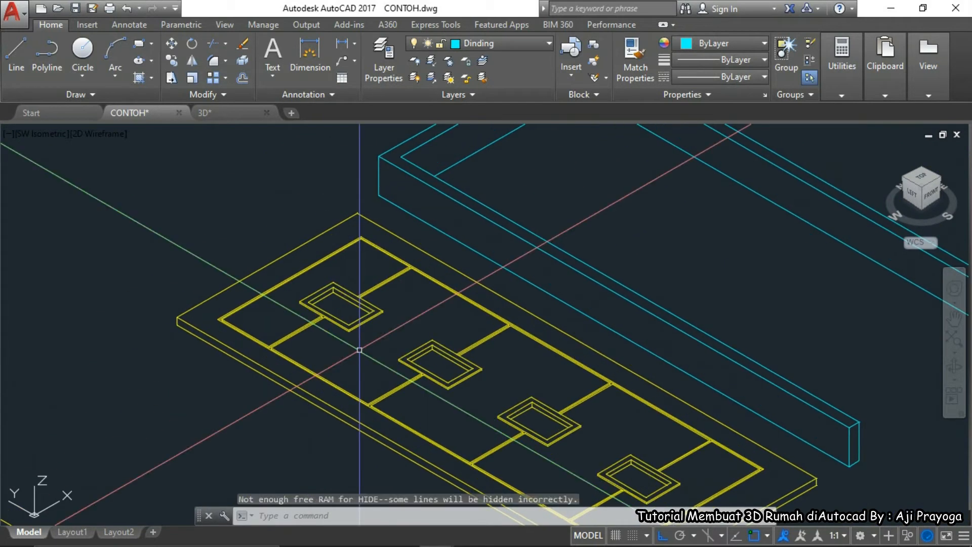
scroll(481, 366, "down", 4)
type("REGEN")
key("Return")
scroll(427, 391, "up", 3)
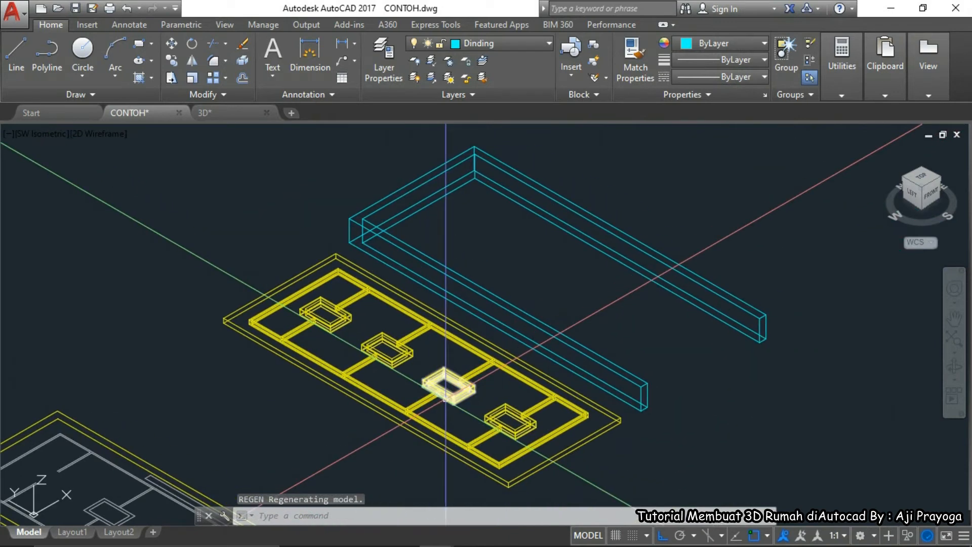
type("hi")
key("Return")
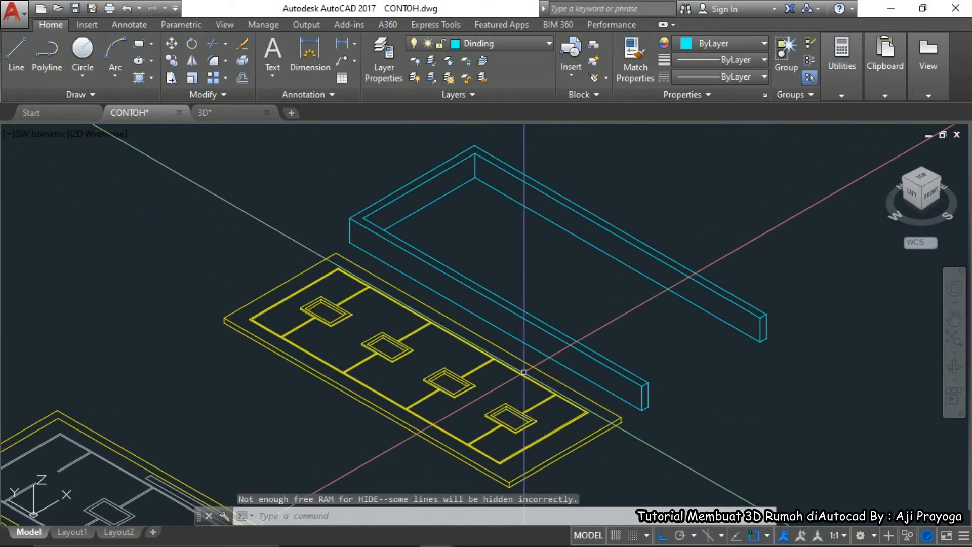
Match the properties of the cyan U-shaped door frame to the yellow door panel
key("Escape")
type("M")
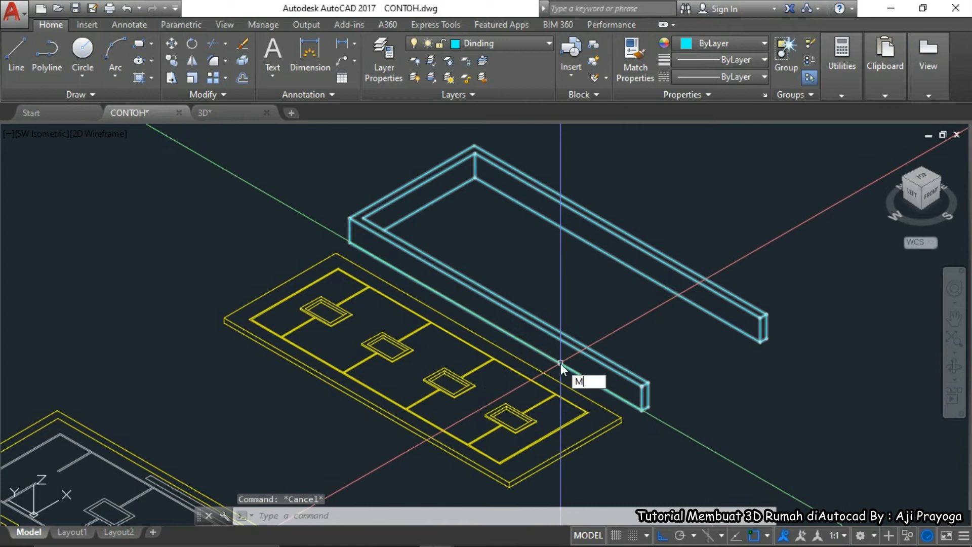
type("A")
key("Return")
left_click(580, 392)
left_click(595, 362)
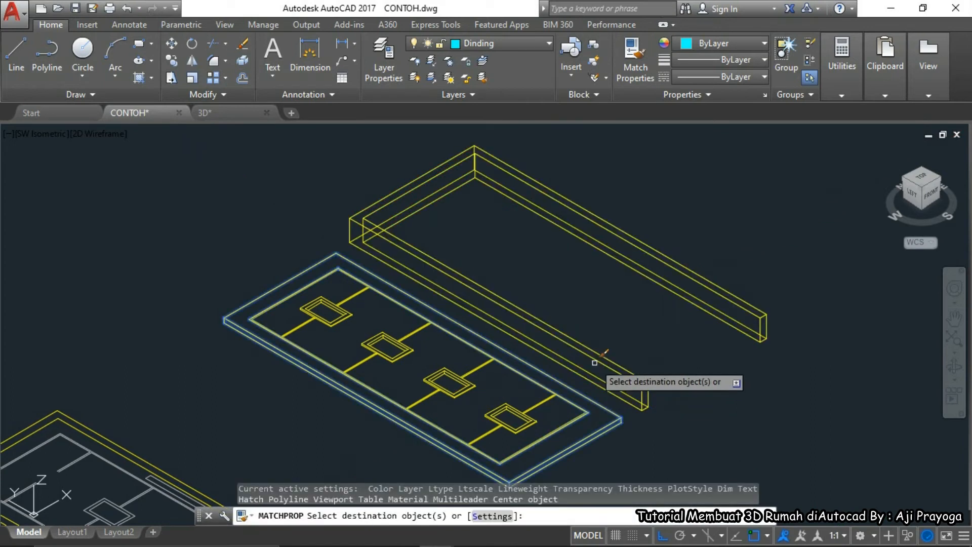
Move the seven door panel pieces from the panel's end corner into the U-shaped door frame
scroll(595, 362, "down", 4)
left_click(585, 411)
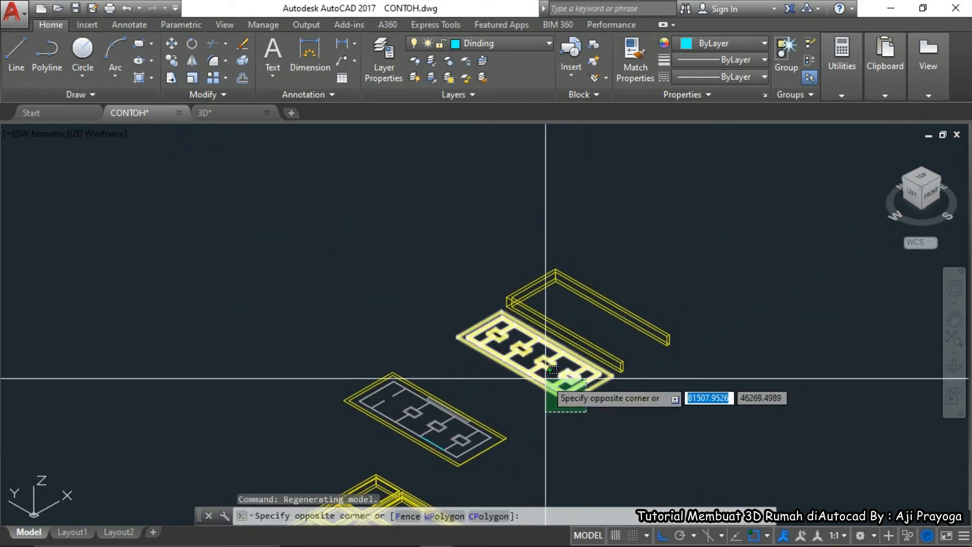
left_click(542, 376)
left_click(540, 395)
left_click(511, 348)
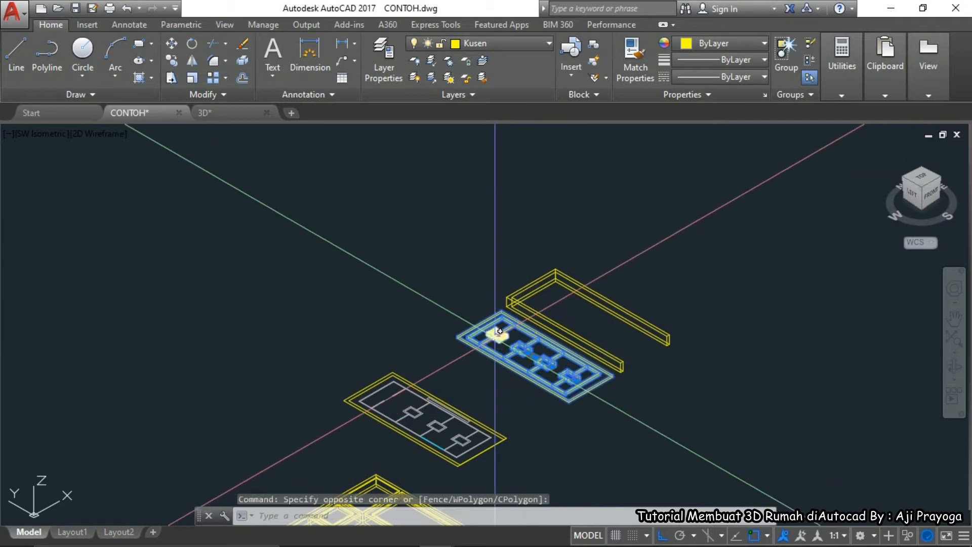
left_click(499, 331)
type("M")
key("Return")
scroll(506, 405, "up", 4)
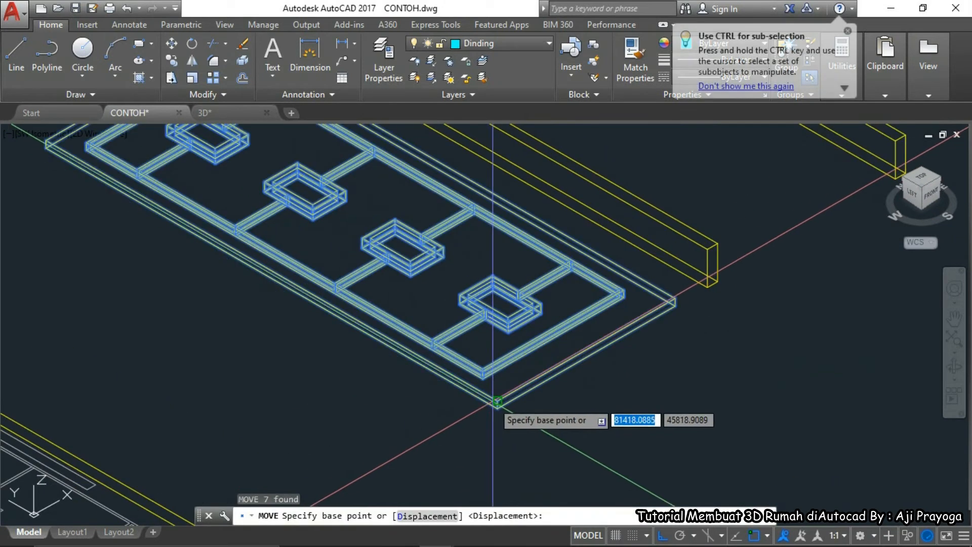
left_click(496, 402)
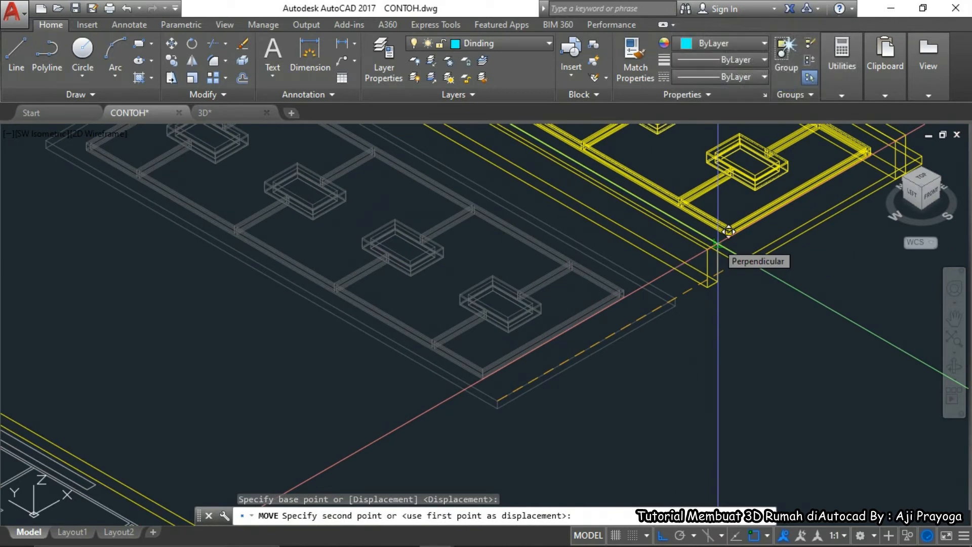
left_click(728, 231)
middle_click_drag(728, 231, 720, 277)
scroll(720, 277, "down", 8)
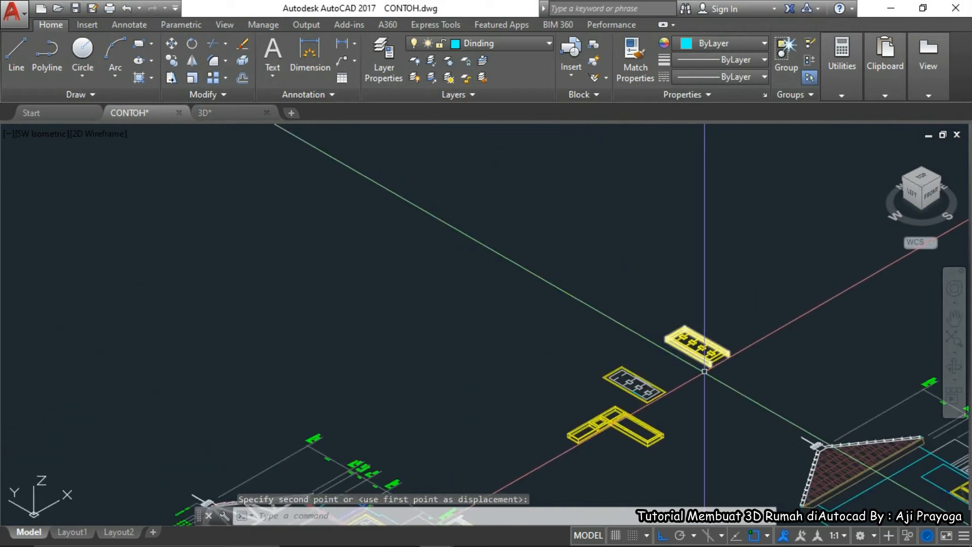
scroll(575, 375, "up", 4)
scroll(575, 375, "down", 3)
scroll(555, 376, "up", 8)
scroll(520, 392, "down", 6)
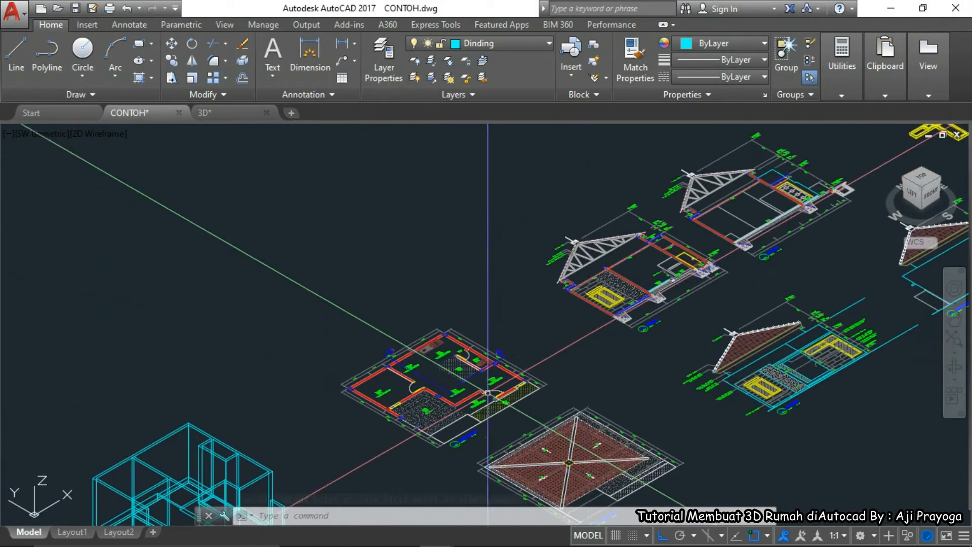
scroll(701, 249, "up", 8)
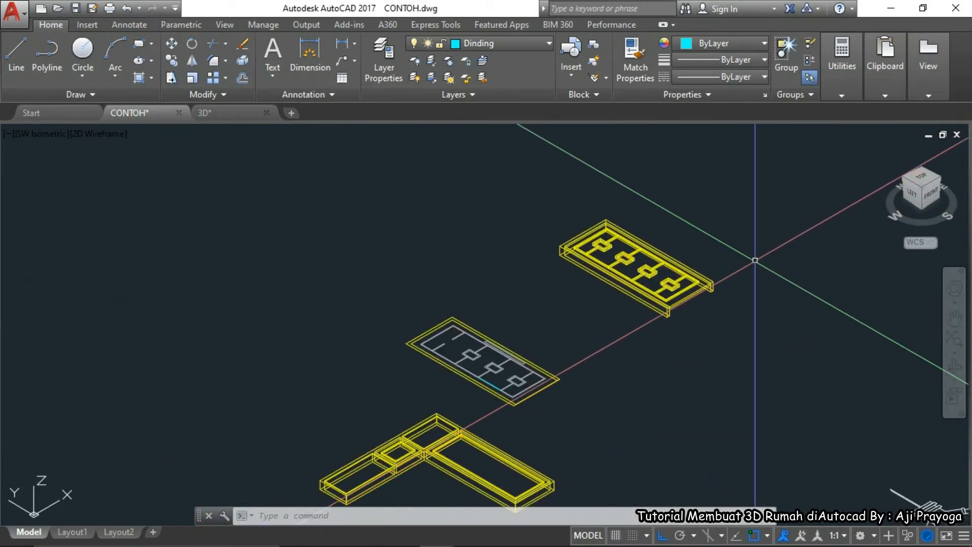
Move the seven door panel pieces down within the surrounding door frame to the frame's lower edge
left_click(711, 387)
left_click(680, 337)
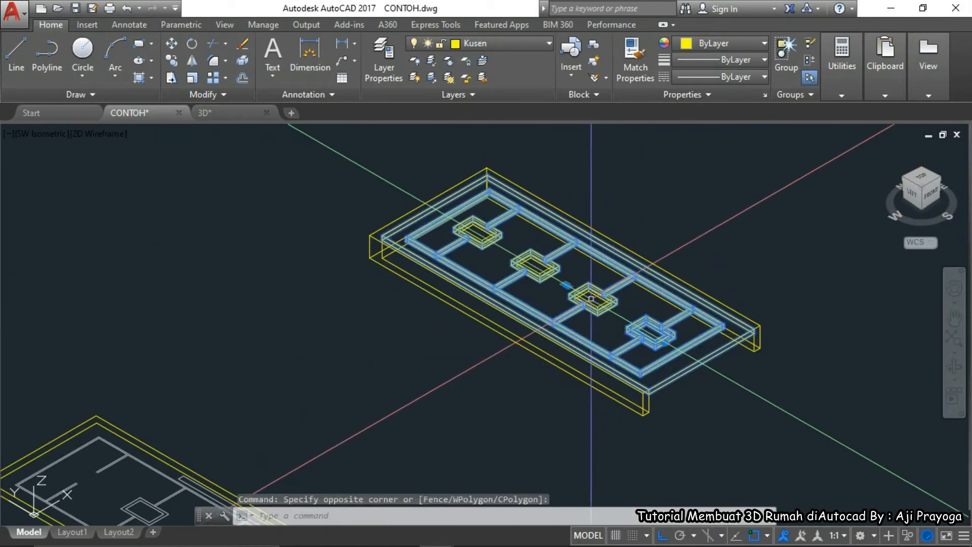
left_click(586, 285)
left_click(545, 258)
left_click(477, 231)
type("m")
key("Return")
scroll(748, 323, "up", 6)
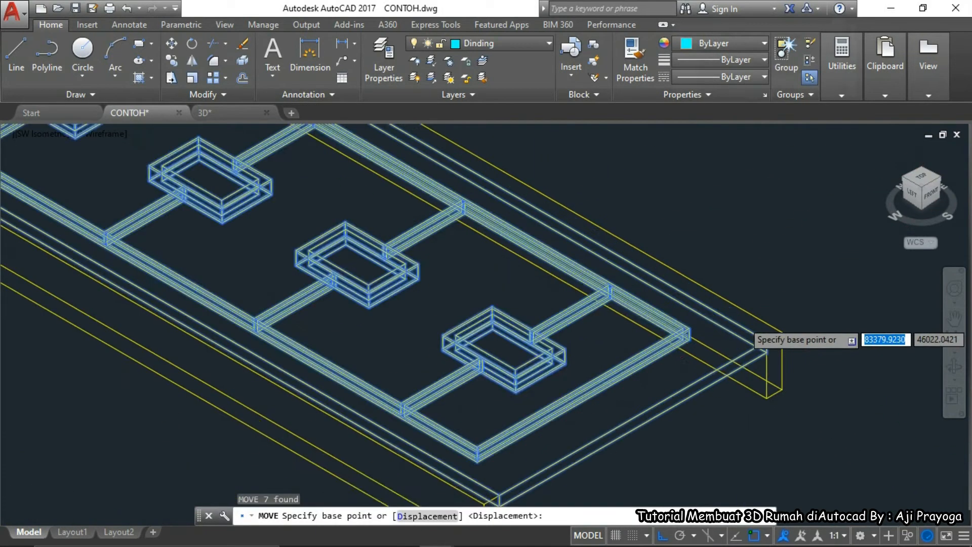
left_click(775, 361)
scroll(790, 417, "down", 8)
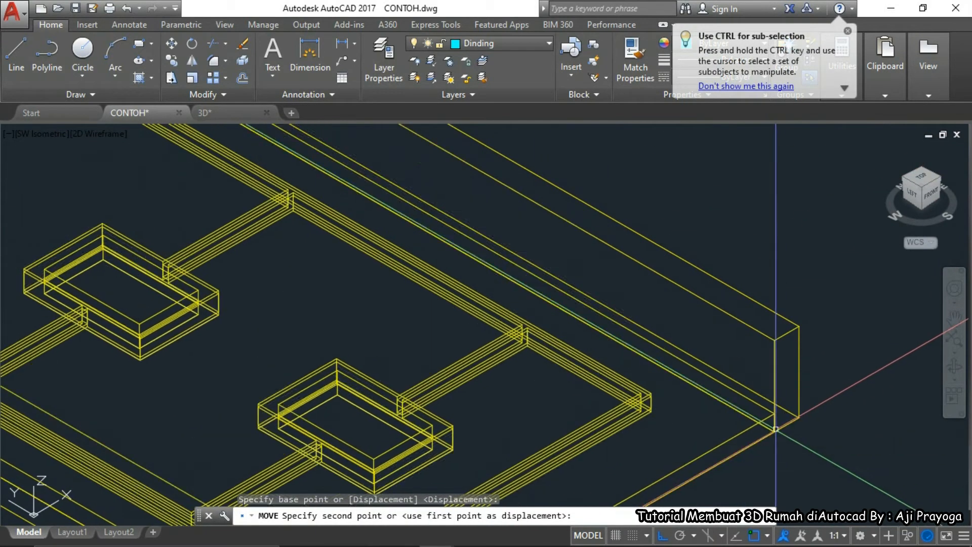
key("Escape")
Convert the complete door, panel and frame together, into a block named PINTU 1
left_click(357, 174)
scroll(396, 210, "down", 5)
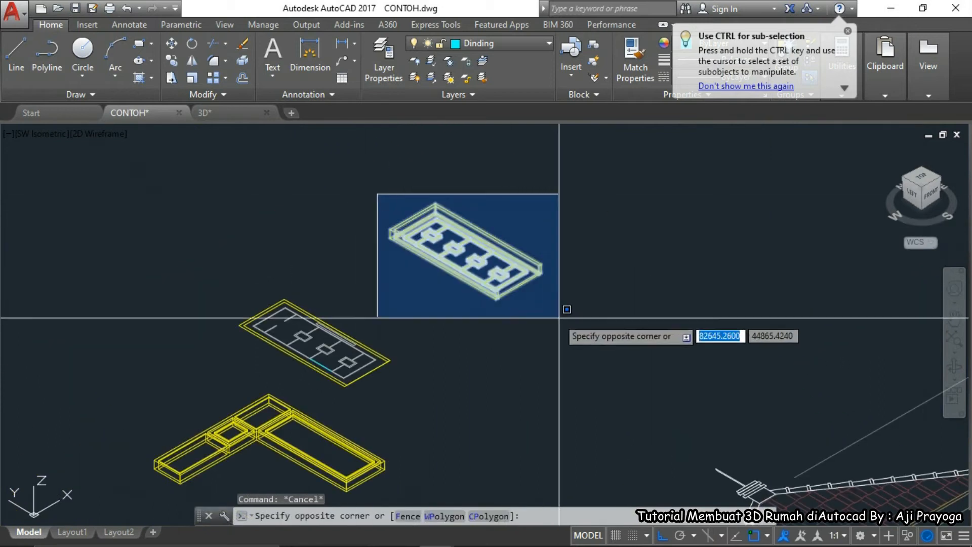
left_click(560, 318)
middle_click_drag(498, 281, 522, 299)
type("b")
key("Return")
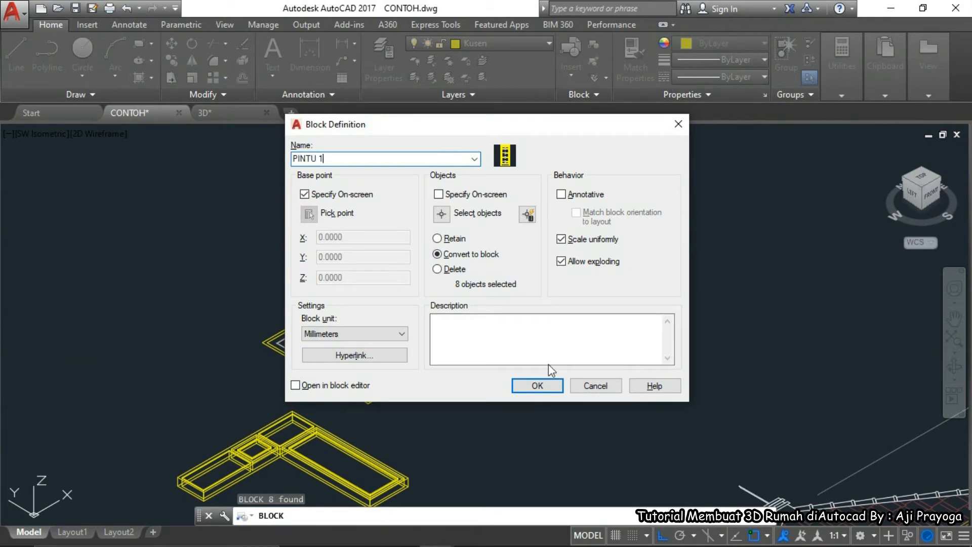
left_click(537, 386)
scroll(545, 366, "down", 3)
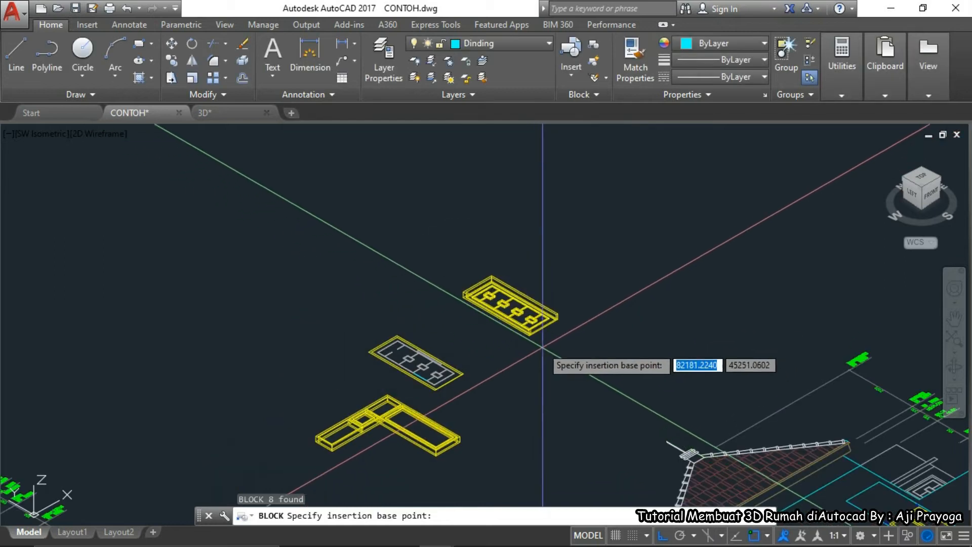
scroll(544, 329, "down", 5)
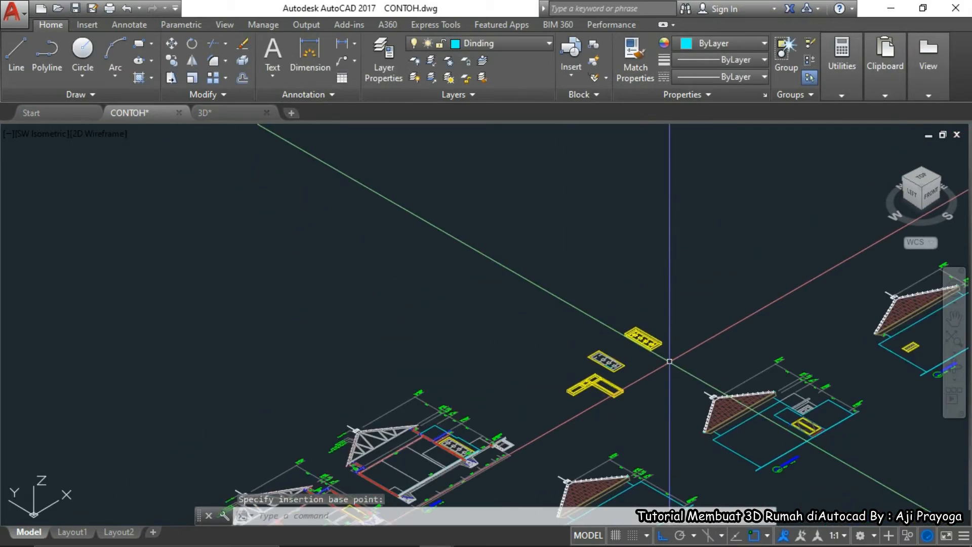
middle_click_drag(550, 421, 660, 322)
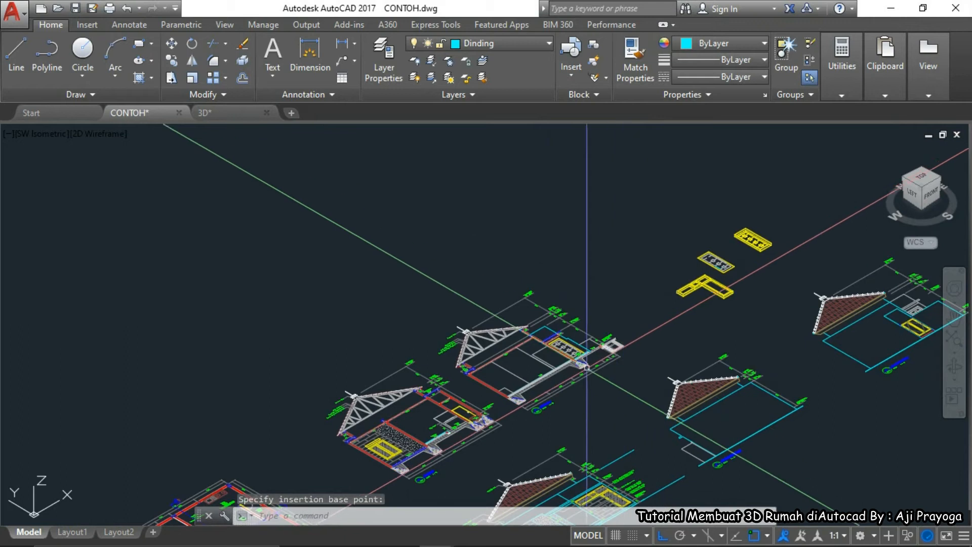
scroll(392, 476, "up", 6)
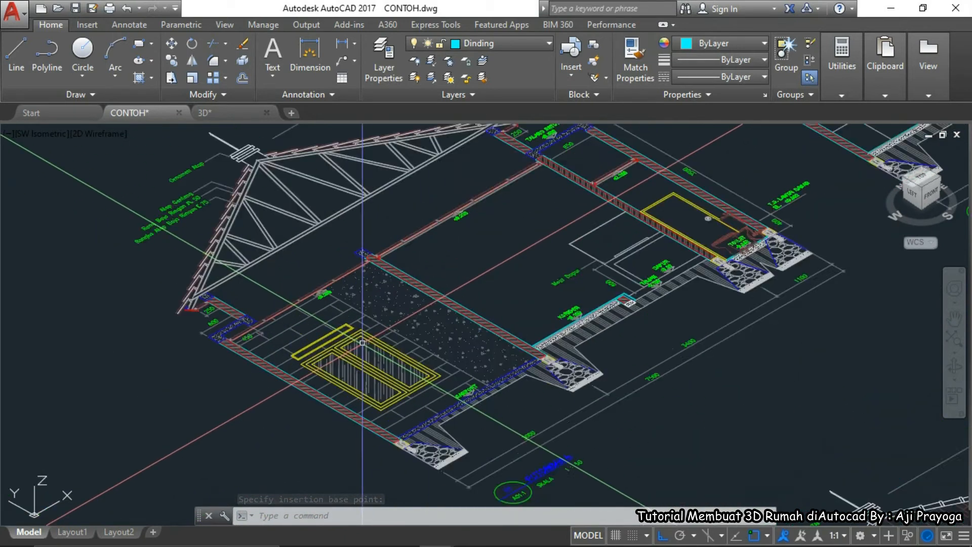
scroll(336, 358, "down", 5)
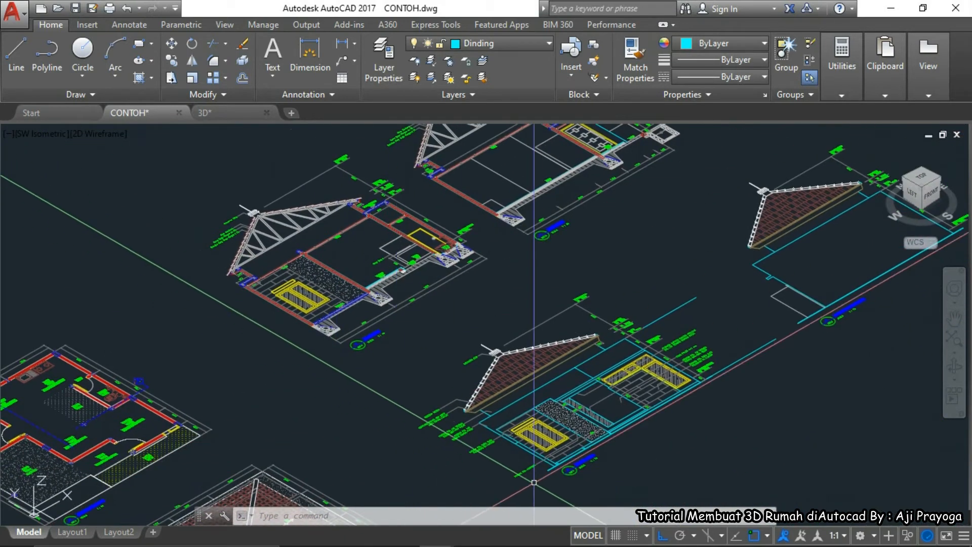
scroll(559, 452, "up", 3)
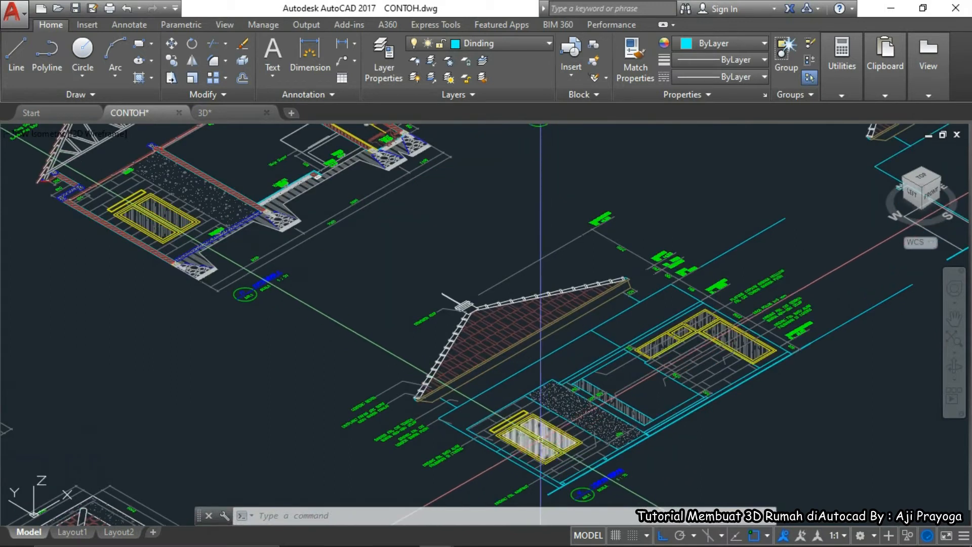
Look through the elevation and section drawings for the yellow two-pane window near the carport
scroll(536, 438, "up", 2)
scroll(328, 339, "down", 5)
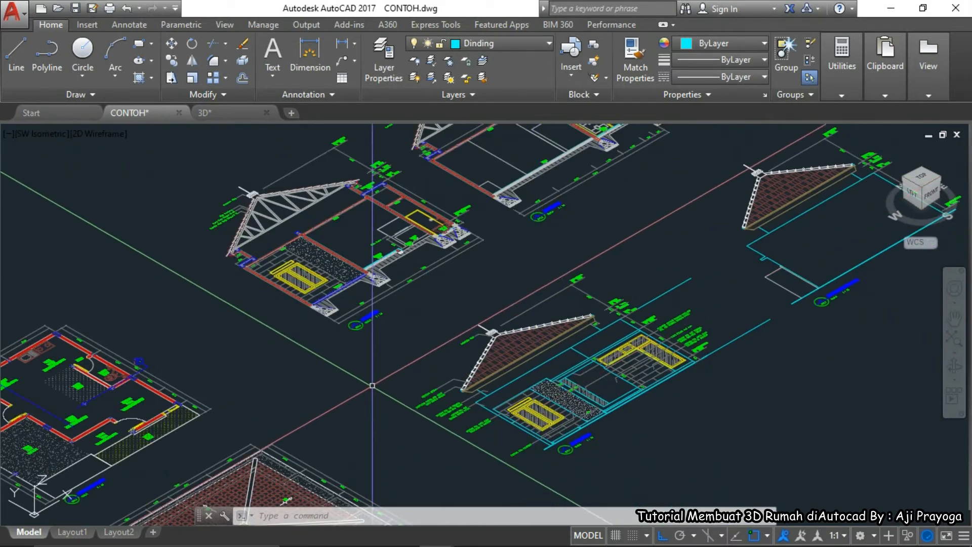
scroll(328, 339, "up", 3)
scroll(328, 340, "down", 3)
scroll(552, 241, "up", 3)
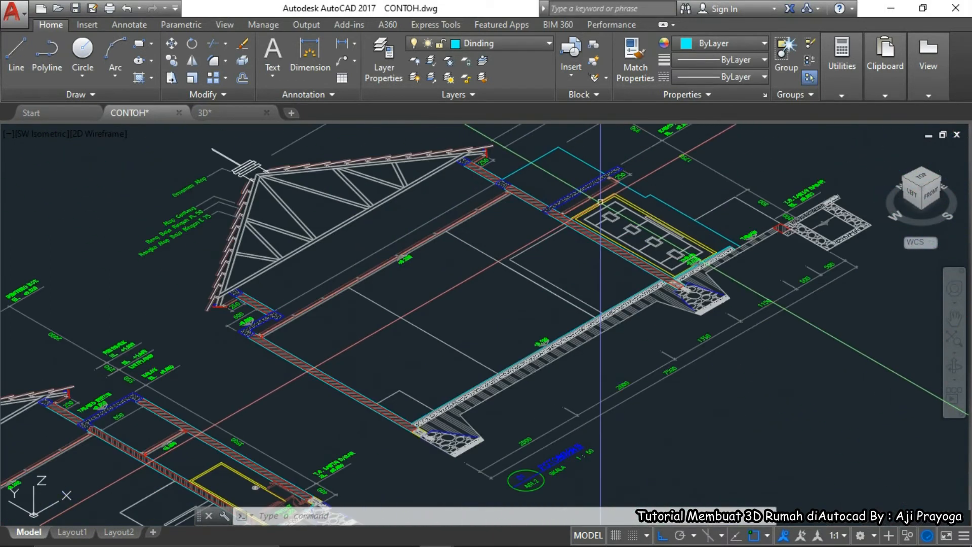
scroll(190, 450, "up", 5)
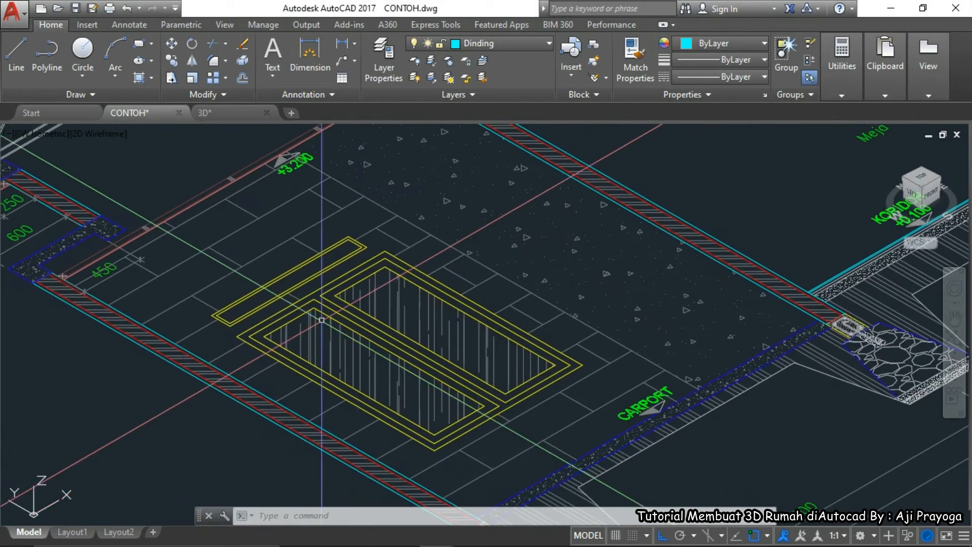
scroll(272, 316, "down", 3)
scroll(264, 312, "up", 3)
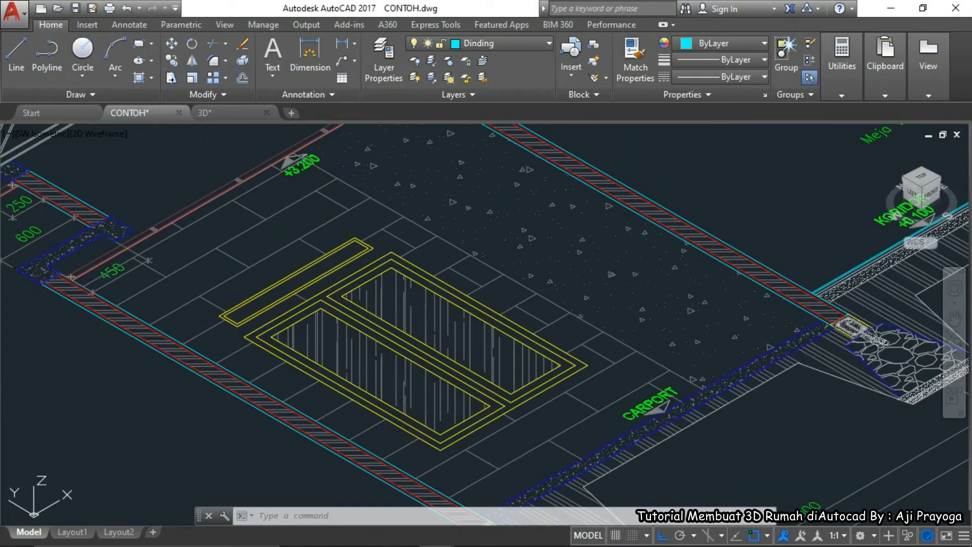
Copy the hatched two-pane window and the narrow strip beside it from the carport section to the empty area beside the 3D doors
left_click(388, 344)
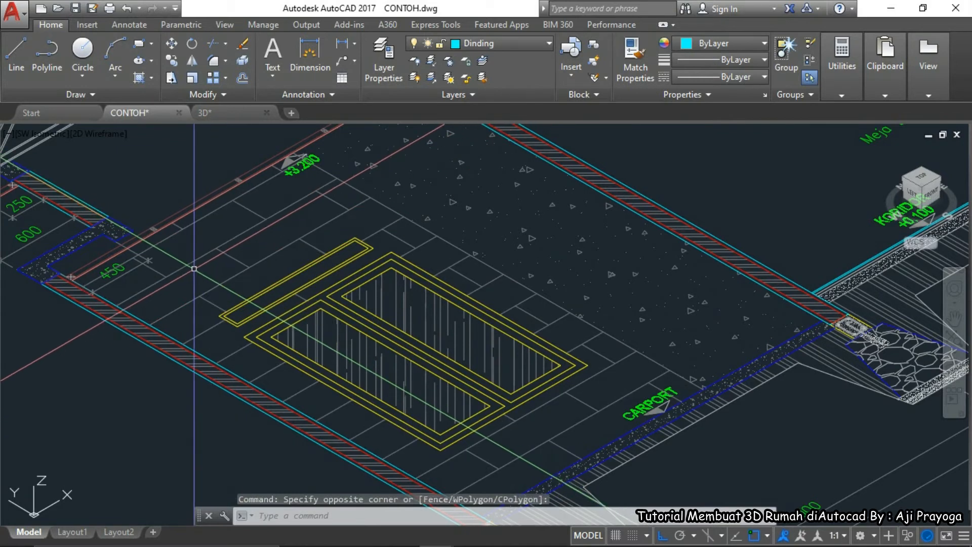
left_click(603, 461)
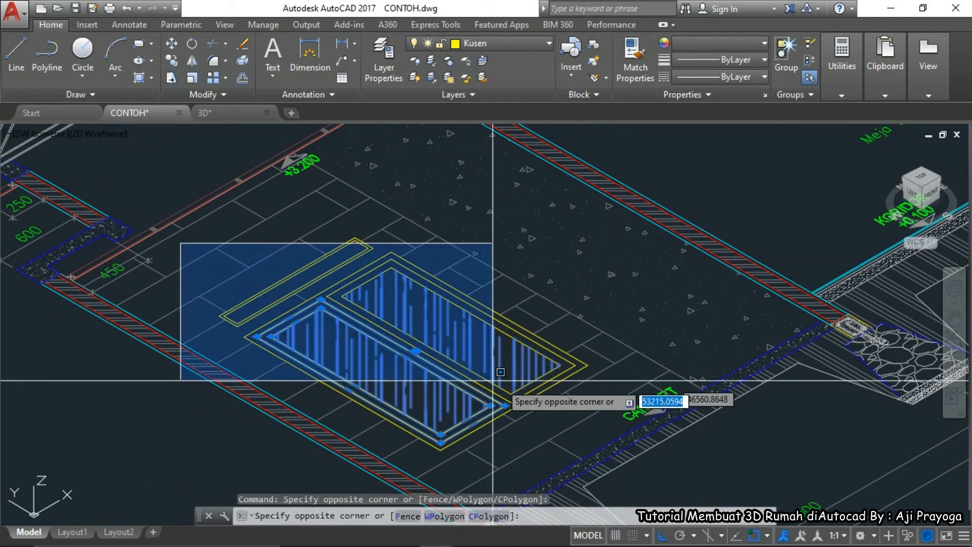
left_click(644, 462)
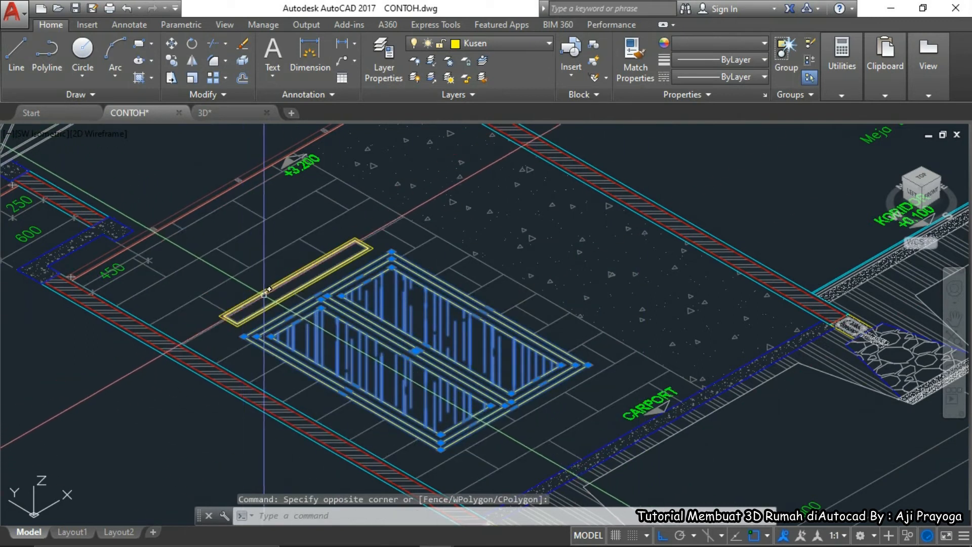
scroll(258, 299, "down", 2)
type("c")
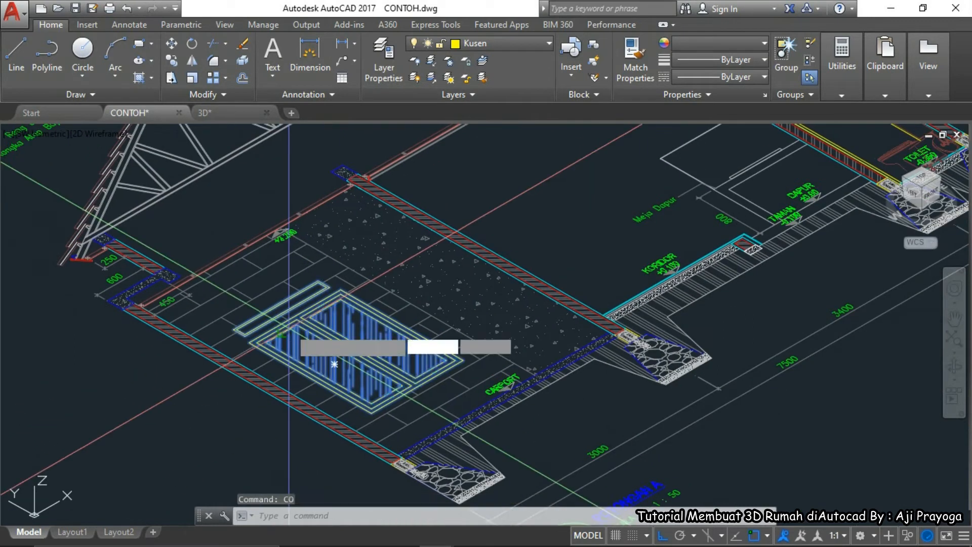
key("Return")
scroll(420, 384, "down", 3)
scroll(421, 354, "up", 2)
scroll(407, 380, "down", 2)
scroll(510, 296, "up", 2)
middle_click_drag(548, 281, 423, 358)
scroll(499, 317, "down", 1)
middle_click_drag(499, 318, 362, 380)
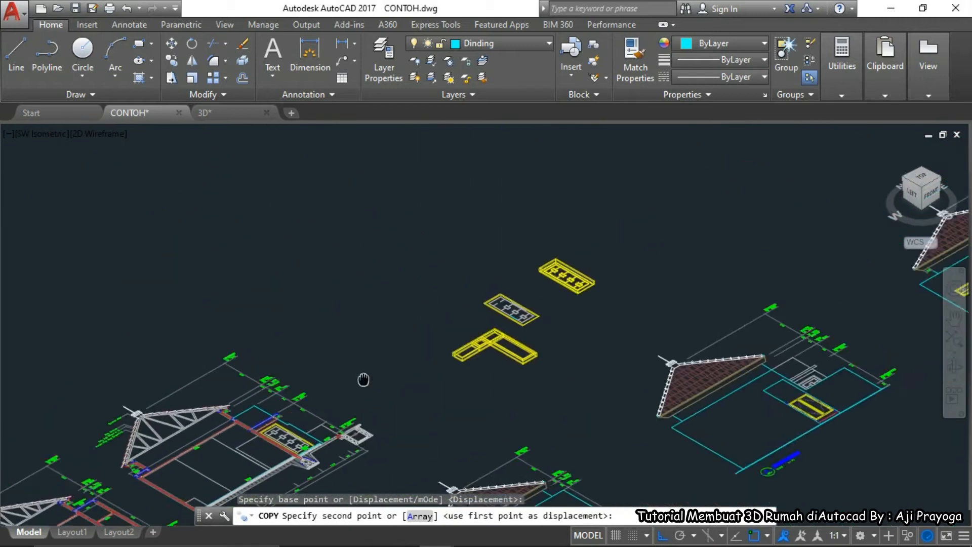
scroll(456, 308, "up", 1)
key("Escape")
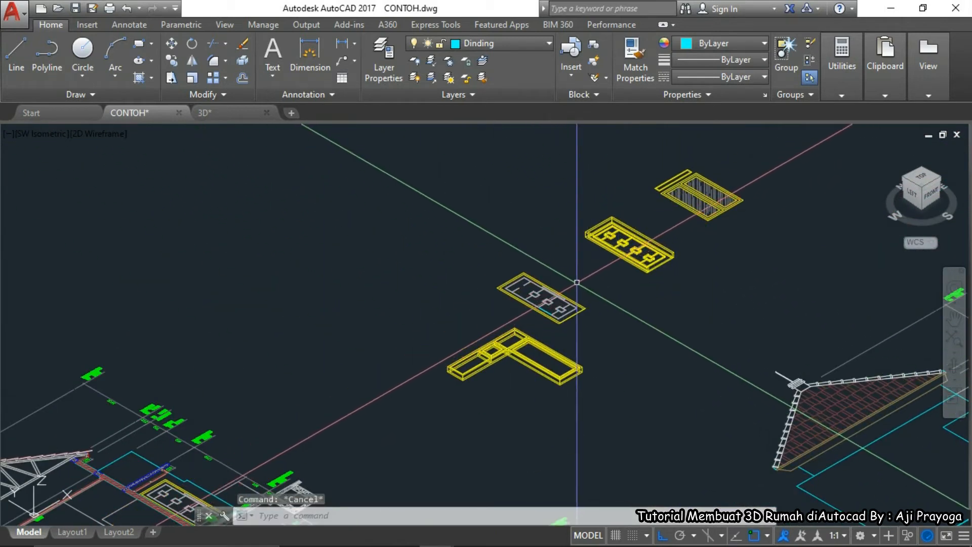
Erase the flat 2D ornamented door drawing between the finished 3D door and the L-shaped frame
scroll(576, 287, "up", 3)
left_click(456, 282)
left_click(483, 218)
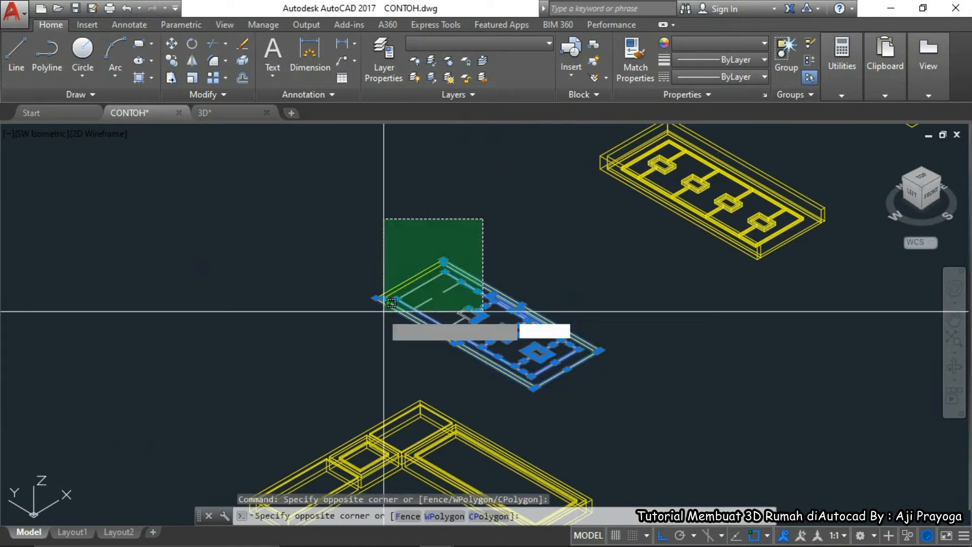
Delete the glass hatching from both panes of the copied window, leaving only its yellow outlines
scroll(397, 306, "down", 1)
middle_click_drag(620, 242, 514, 291)
scroll(582, 205, "up", 2)
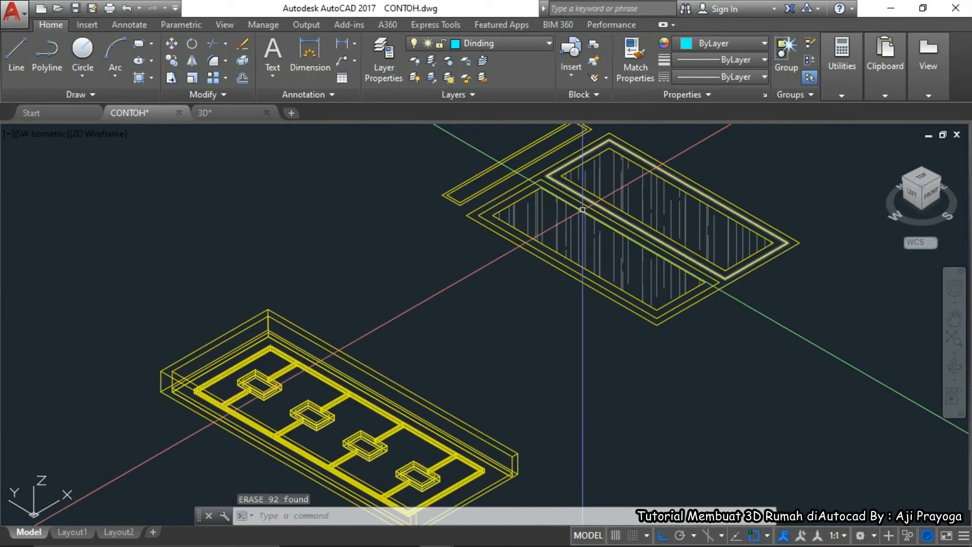
middle_click_drag(575, 225, 463, 309)
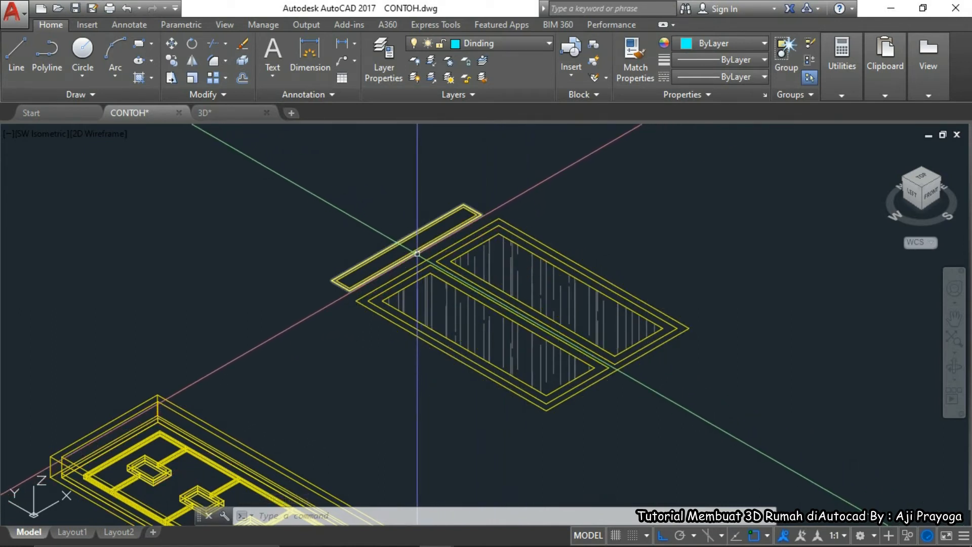
left_click(489, 262)
key("Delete")
scroll(469, 308, "up", 5)
middle_click_drag(358, 308, 458, 311)
scroll(373, 331, "down", 7)
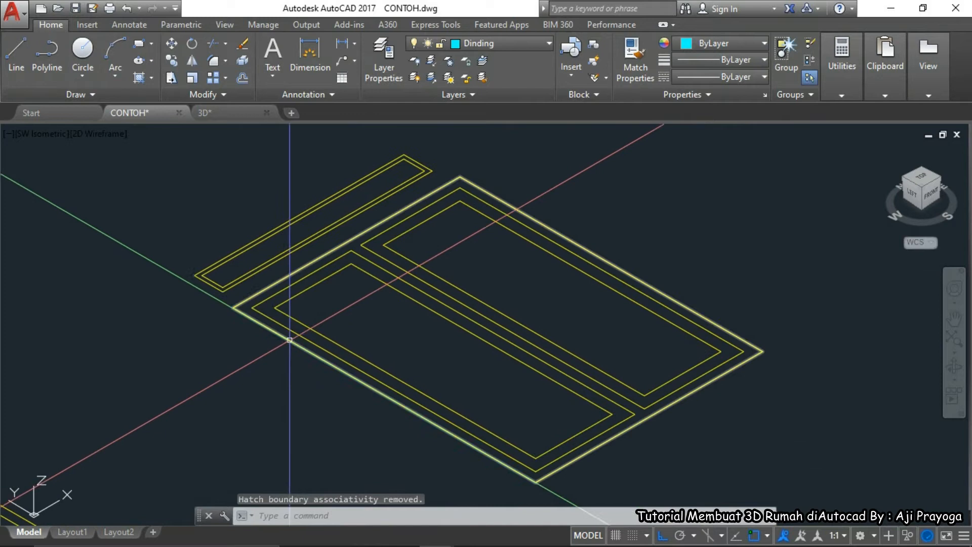
scroll(417, 397, "up", 4)
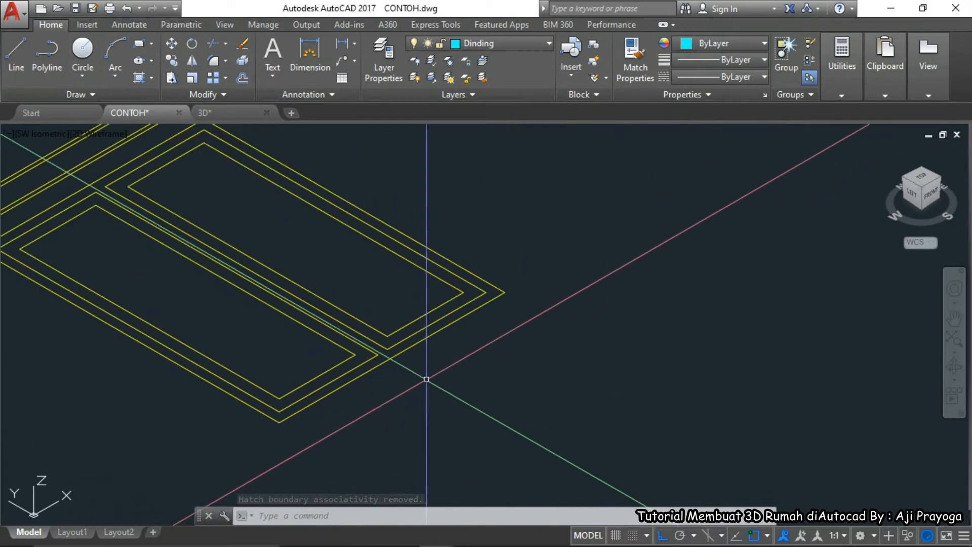
scroll(422, 390, "down", 1)
type("EXT")
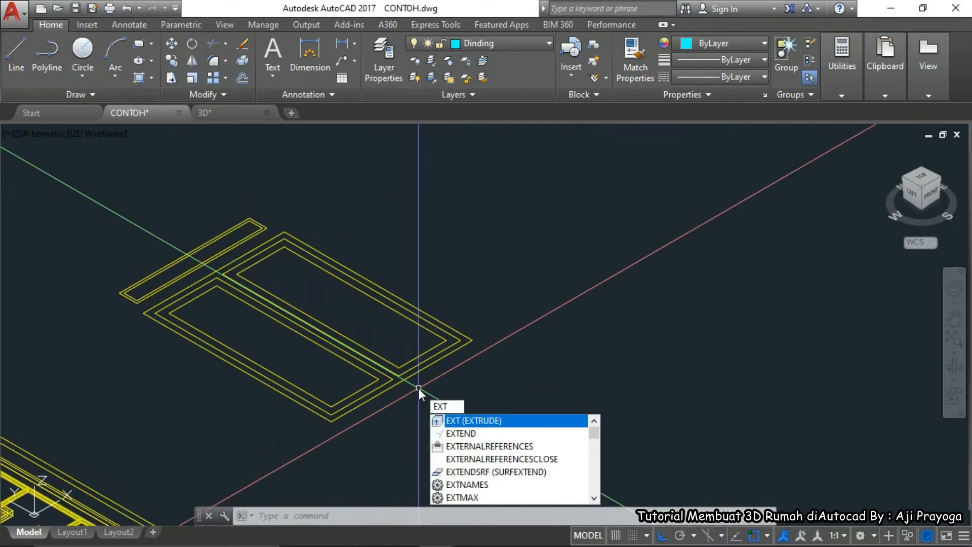
key("Return")
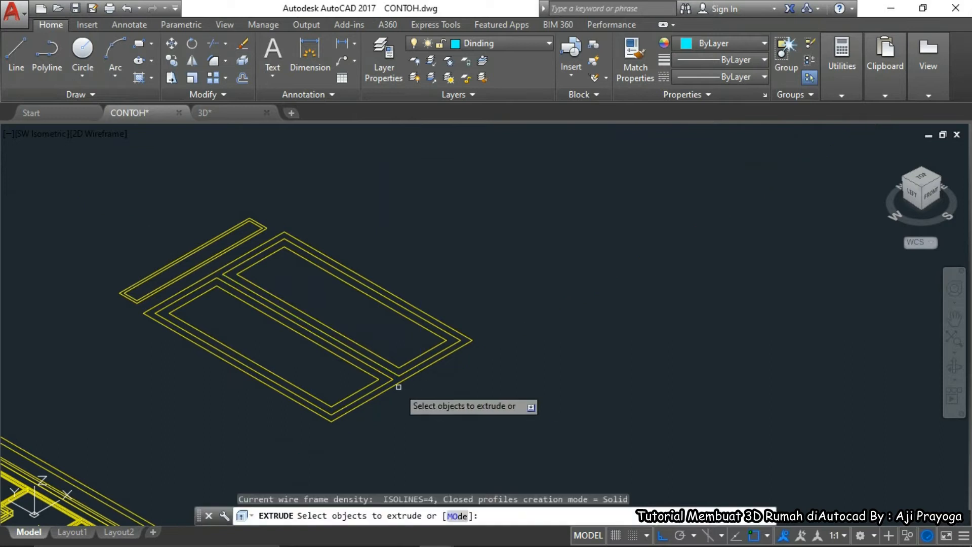
key("Escape")
Copy the window's outermost rectangle and the outer rectangles of both sashes 3000 units along the X axis
left_click(393, 379)
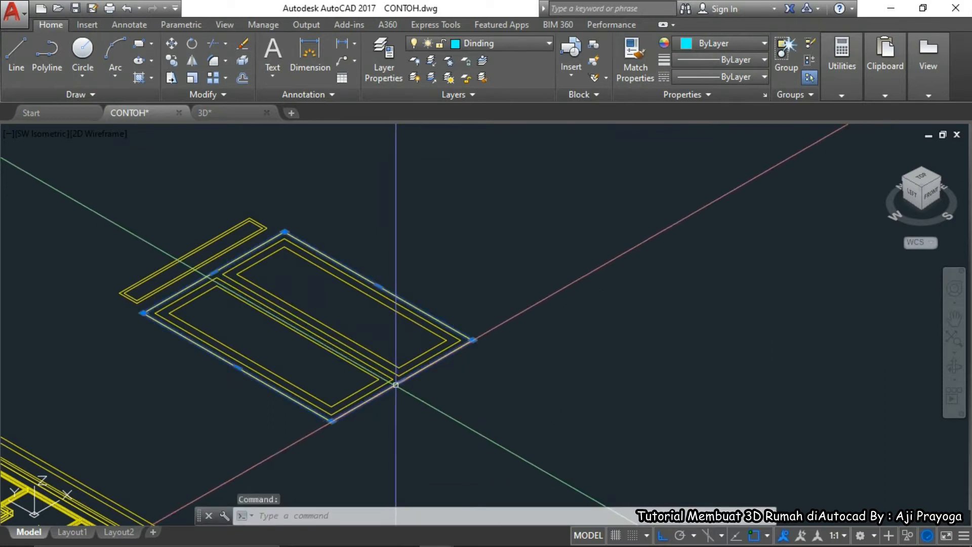
middle_click_drag(469, 399, 453, 429)
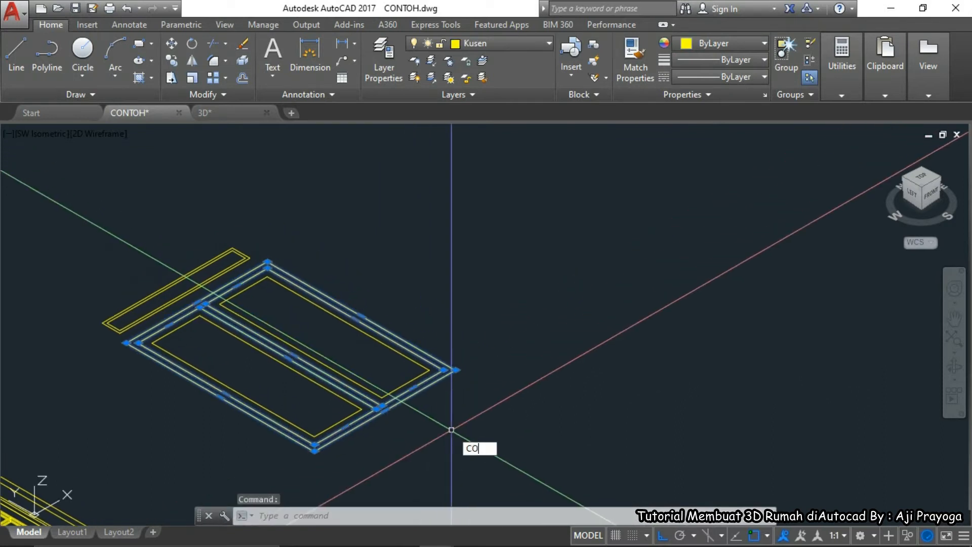
key("Return")
left_click(451, 429)
middle_click_drag(560, 320, 473, 390)
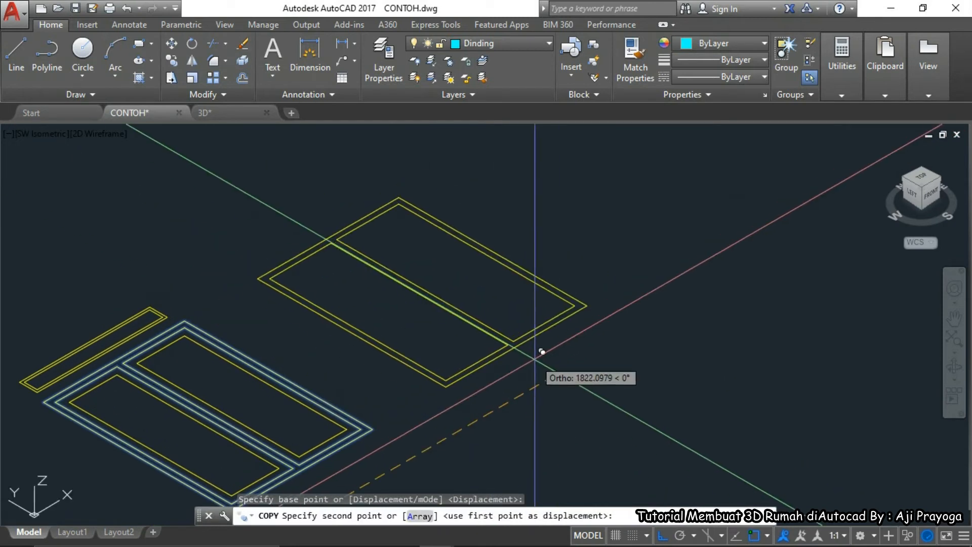
type("3000")
key("Return")
middle_click_drag(577, 321, 541, 362)
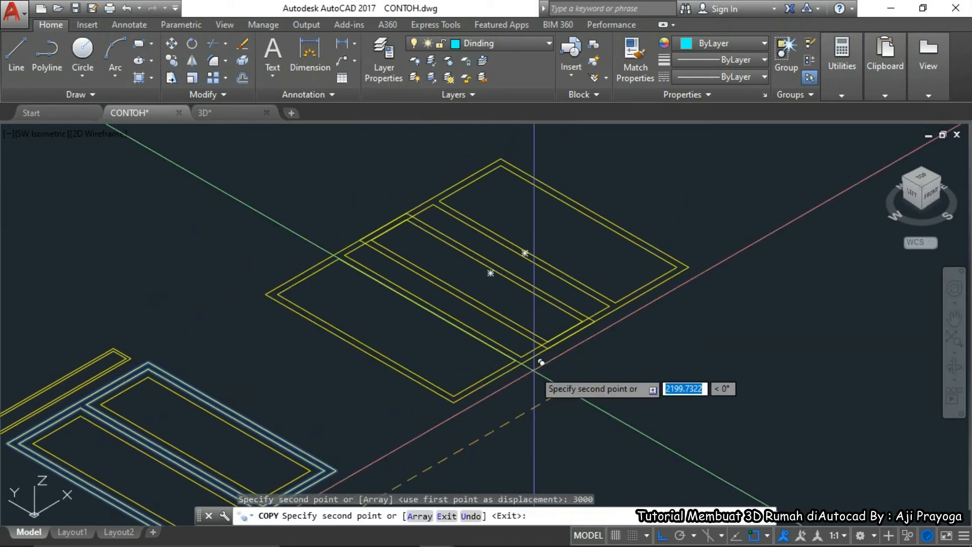
key("Escape")
Extrude the three copied window frame rectangles to a height of 150
middle_click_drag(644, 349, 651, 315)
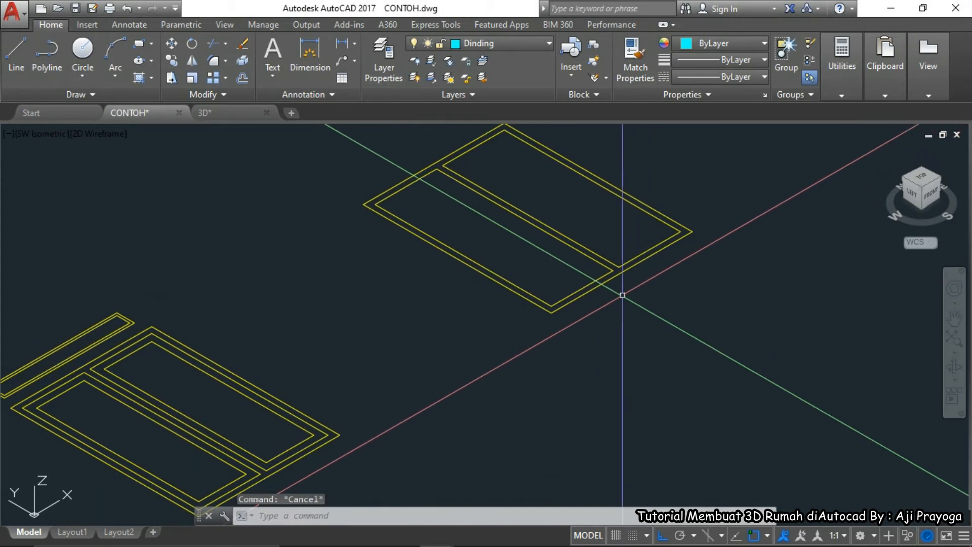
scroll(617, 260, "up", 4)
scroll(618, 261, "down", 2)
left_click(575, 271)
scroll(582, 304, "down", 2)
key("Escape")
scroll(601, 329, "up", 3)
type("EXT")
key("Return")
left_click(618, 353)
left_click(559, 282)
key("Return")
mouse_move(575, 271)
middle_mouse_down()
mouse_move(557, 279)
mouse_move(556, 239)
middle_mouse_up()
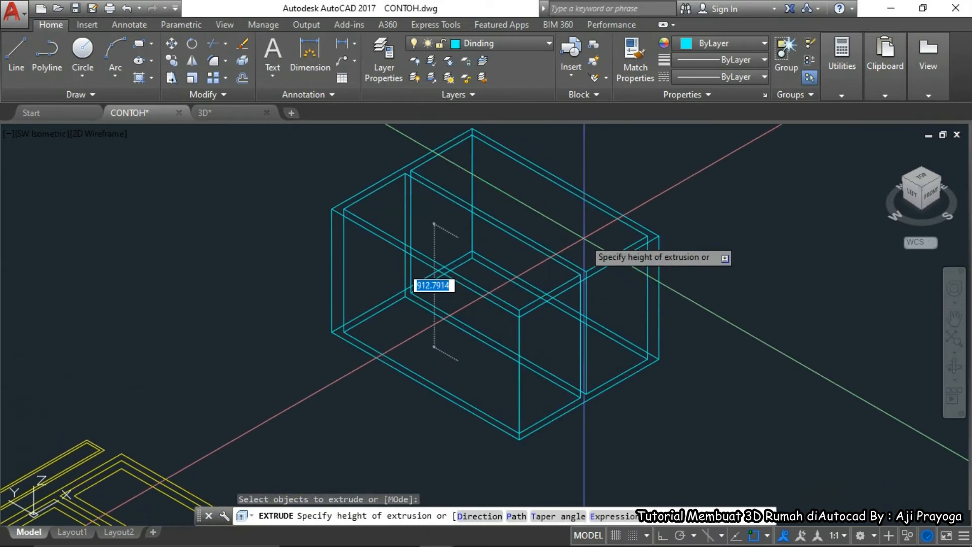
key("Return")
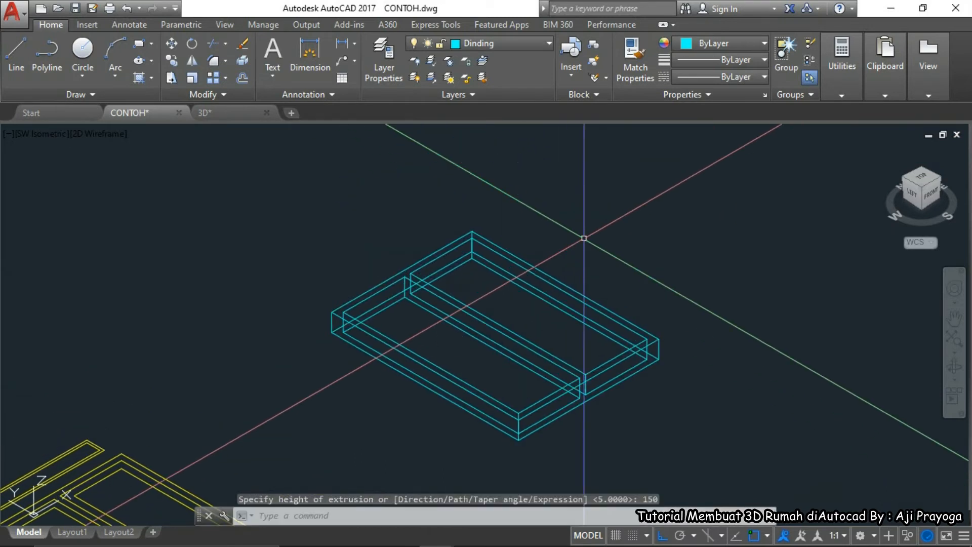
Subtract the two inner solids from the outer solid to form the hollow two-opening window frame
middle_click_drag(488, 286, 530, 296)
type("SU")
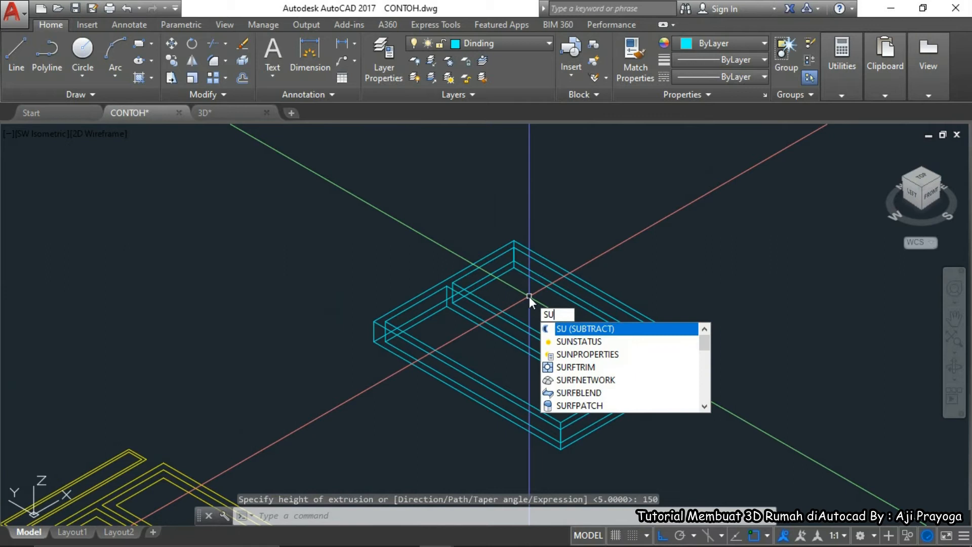
key("Return")
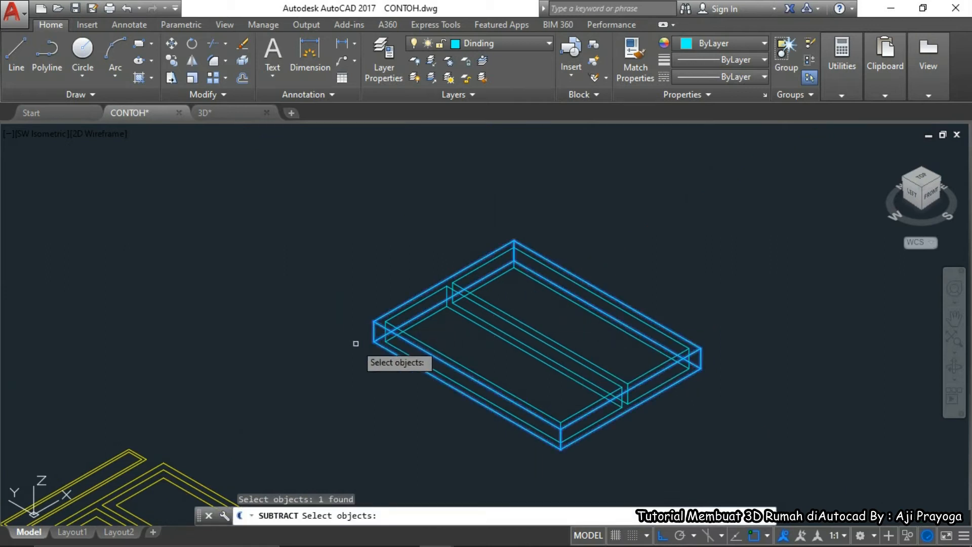
key("Return")
key("Return")
Check the window frame with hidden lines removed, and regenerate the wireframe display
scroll(494, 339, "down", 2)
type("H")
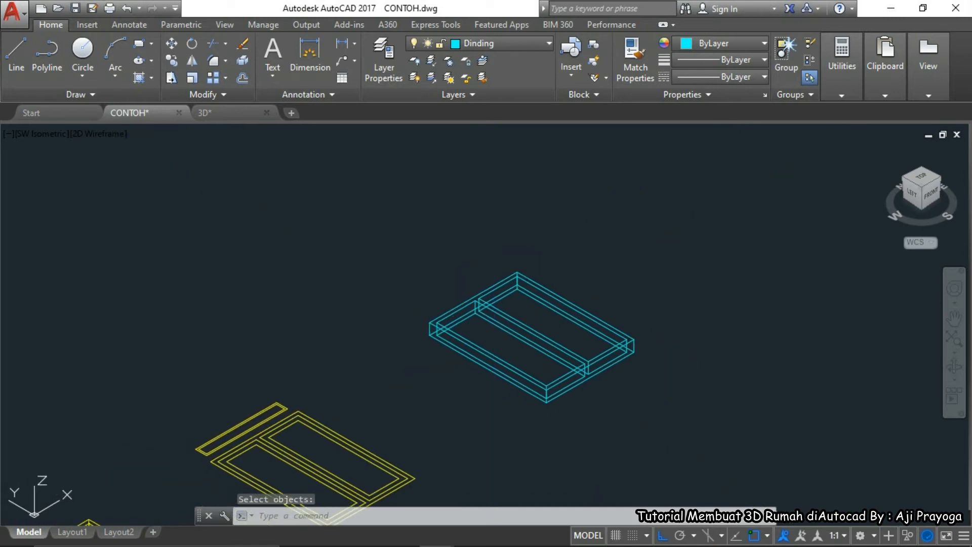
key("Return")
type("RE")
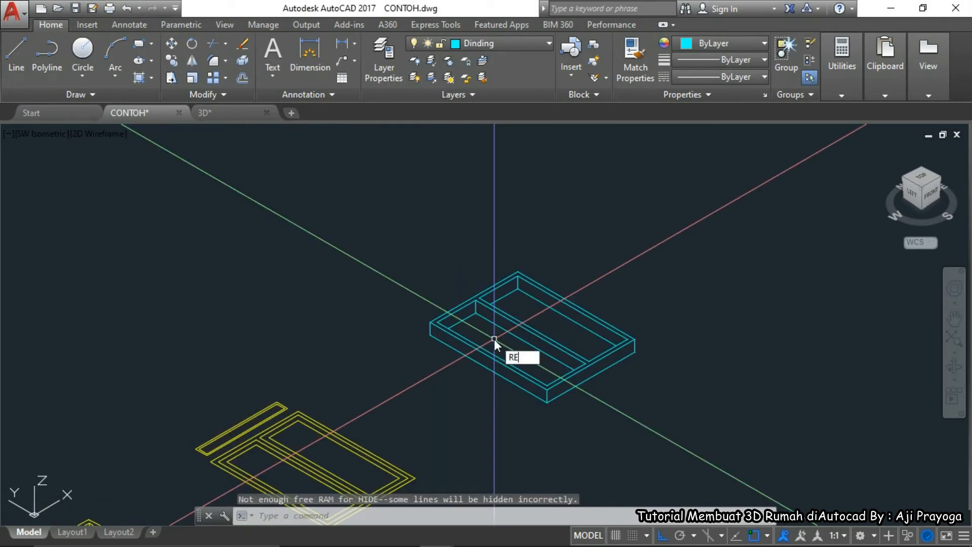
key("Return")
Extrude the inner and outer rectangles of both window sashes in the original outline to a height of 30
middle_click_drag(422, 402, 475, 365)
scroll(386, 372, "up", 4)
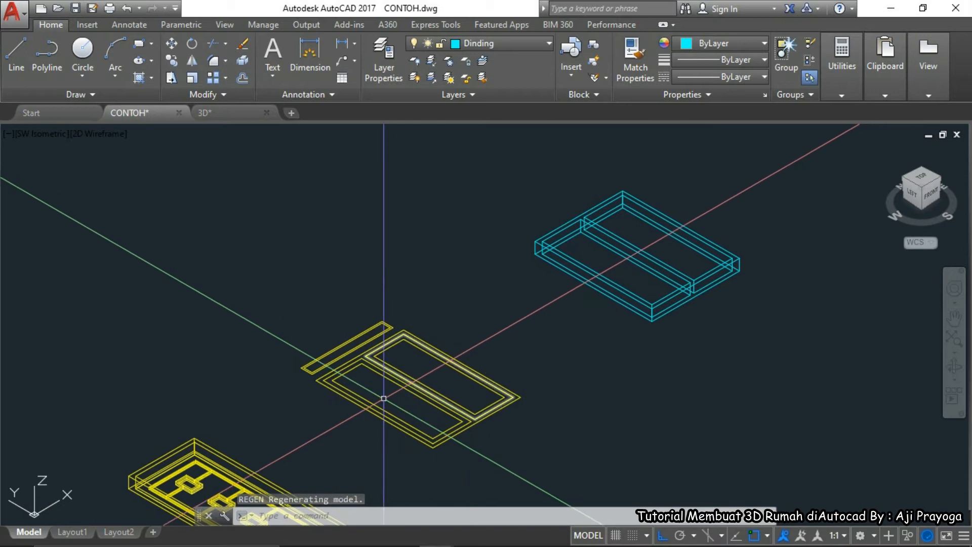
left_click(462, 318)
left_click(451, 323)
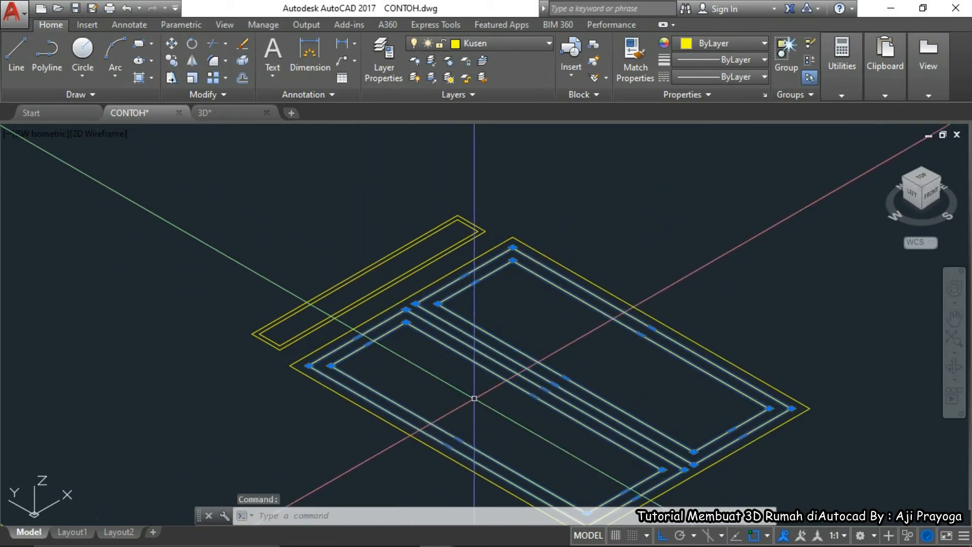
middle_click_drag(473, 398, 469, 376)
type("EXT")
key("Return")
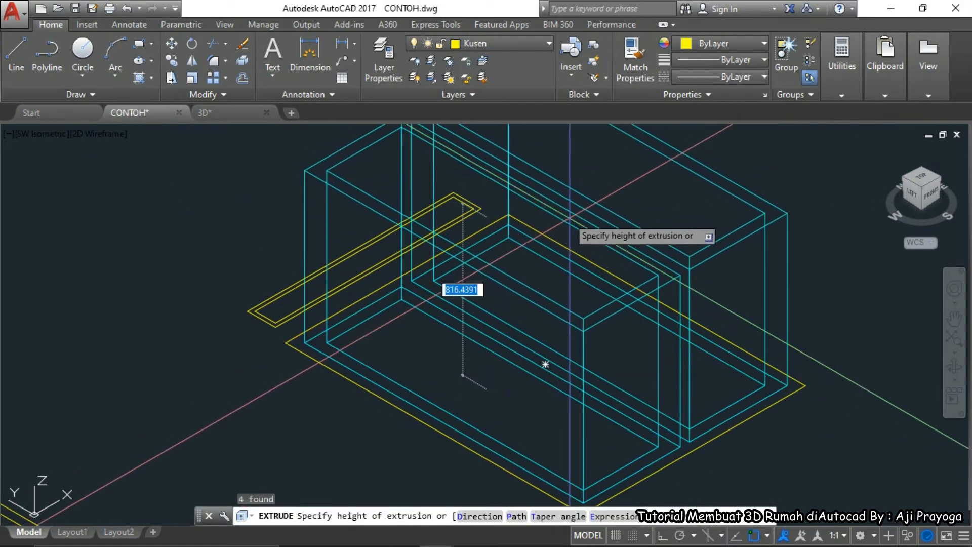
key("Return")
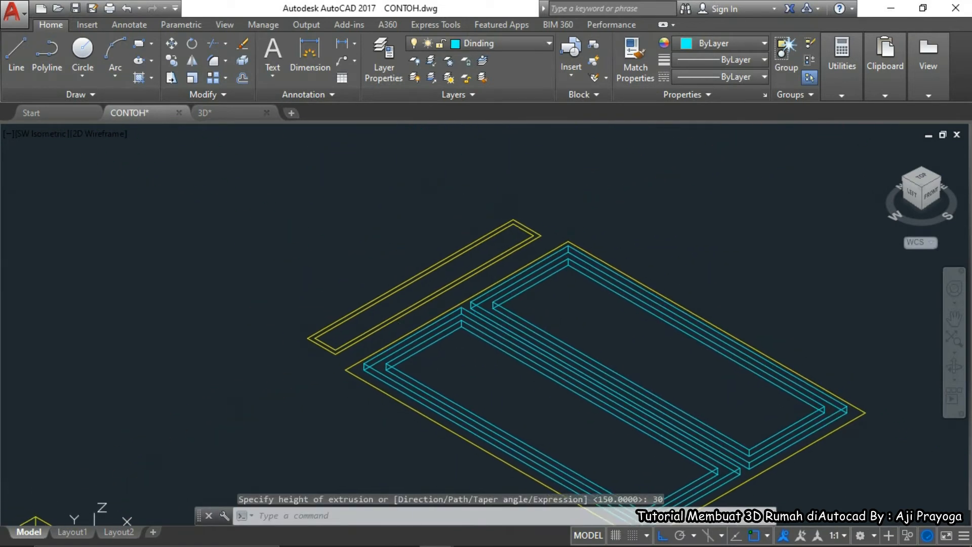
type("SU")
key("Return")
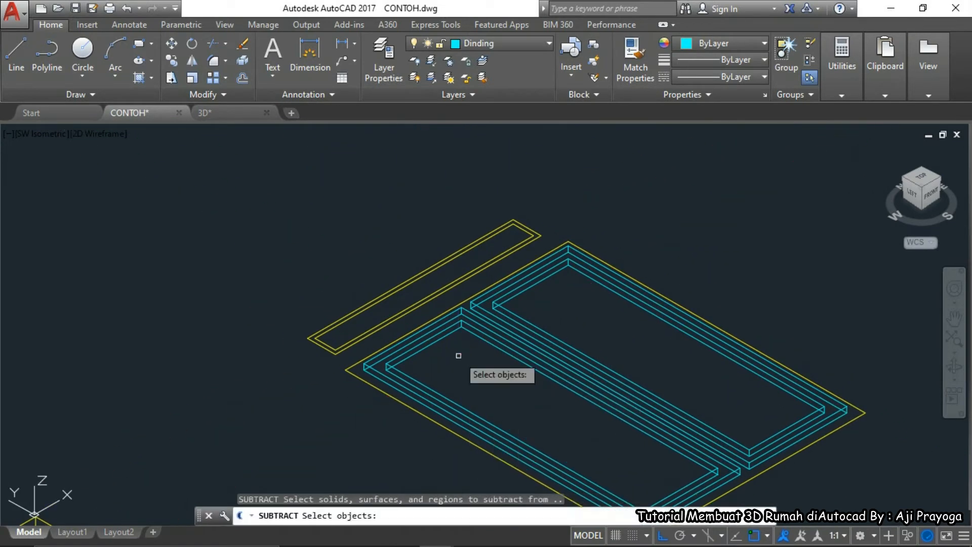
key("Escape")
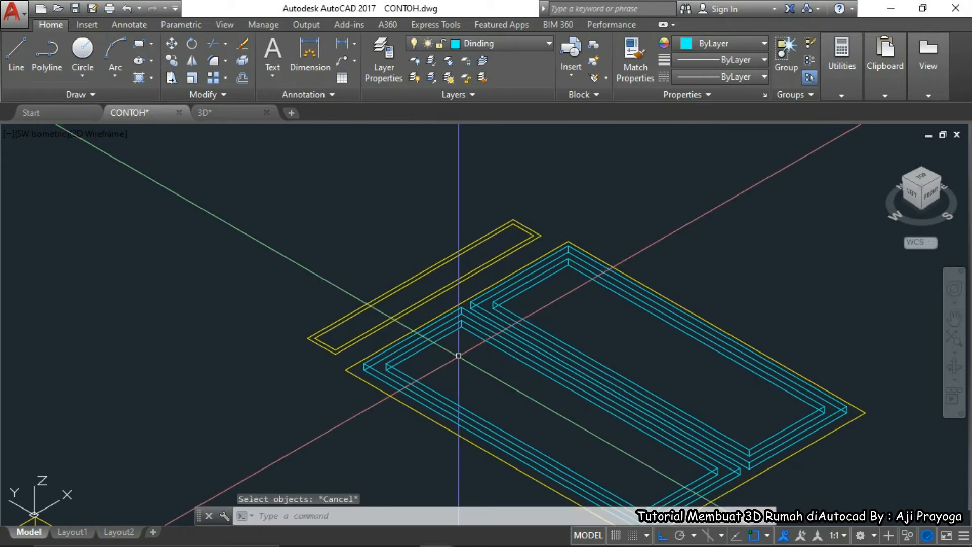
key("Escape")
Subtract the inner solid from the outer solid in each of the two window sashes
type("SU")
key("Return")
left_click(409, 375)
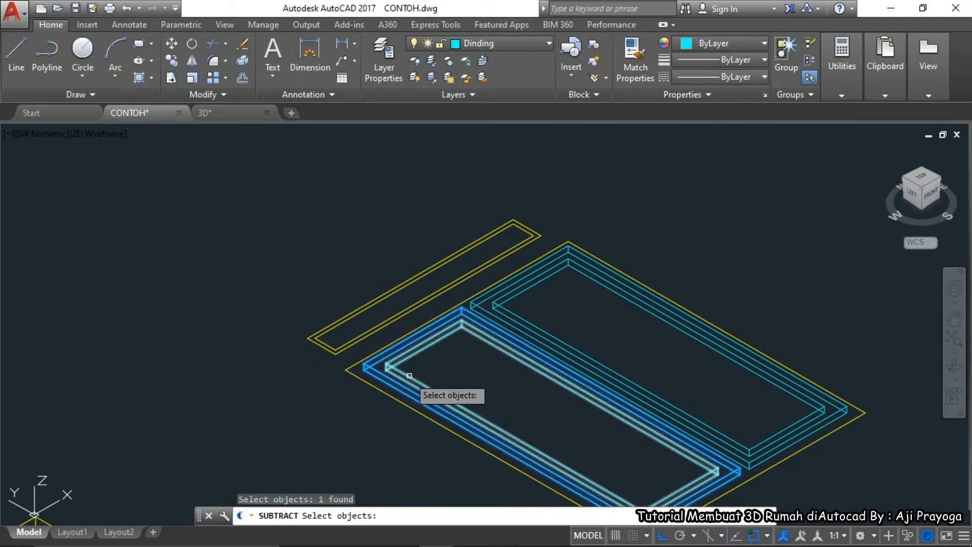
key("Return")
left_click(394, 369)
key("Return")
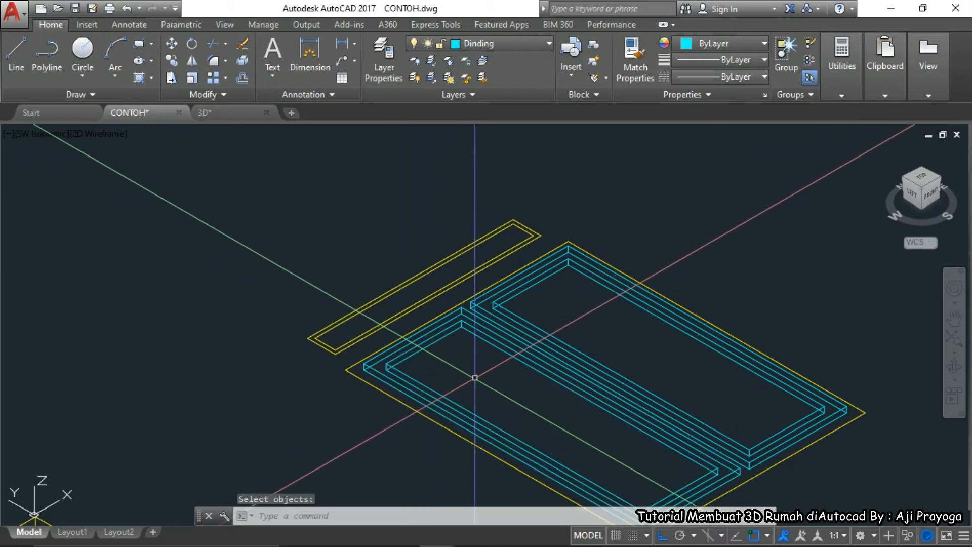
middle_click_drag(474, 377, 468, 392)
key("Return")
left_click(466, 321)
key("Return")
left_click(506, 326)
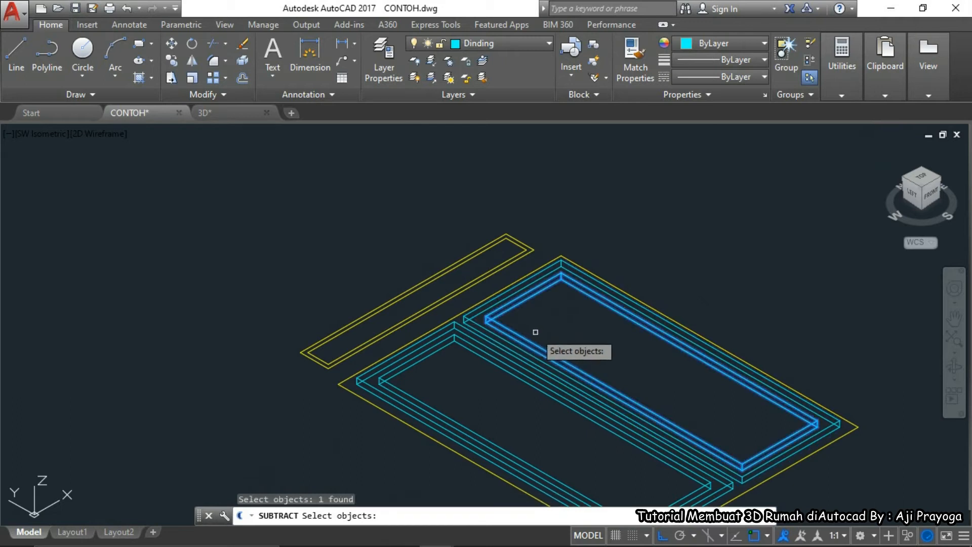
key("Return")
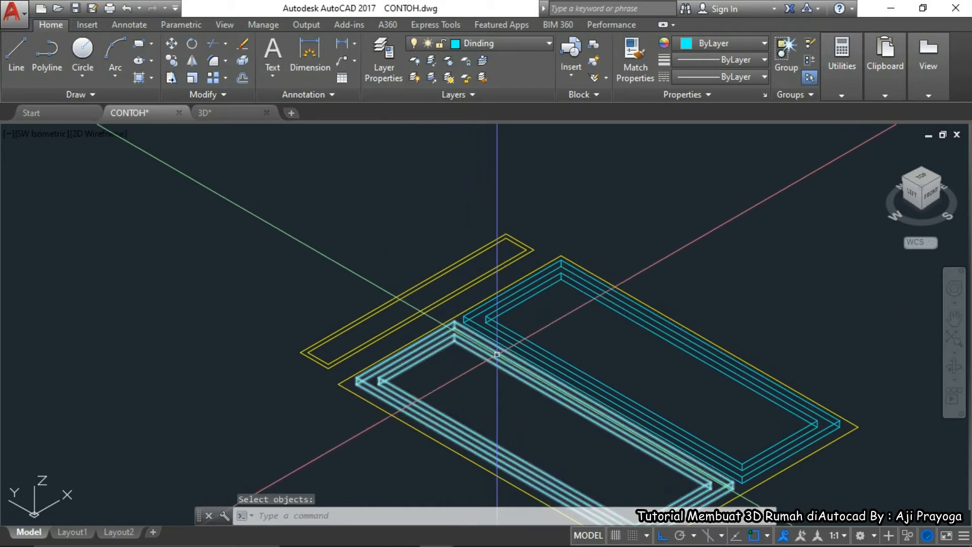
middle_click_drag(329, 384, 316, 392)
type("rec")
key("Return")
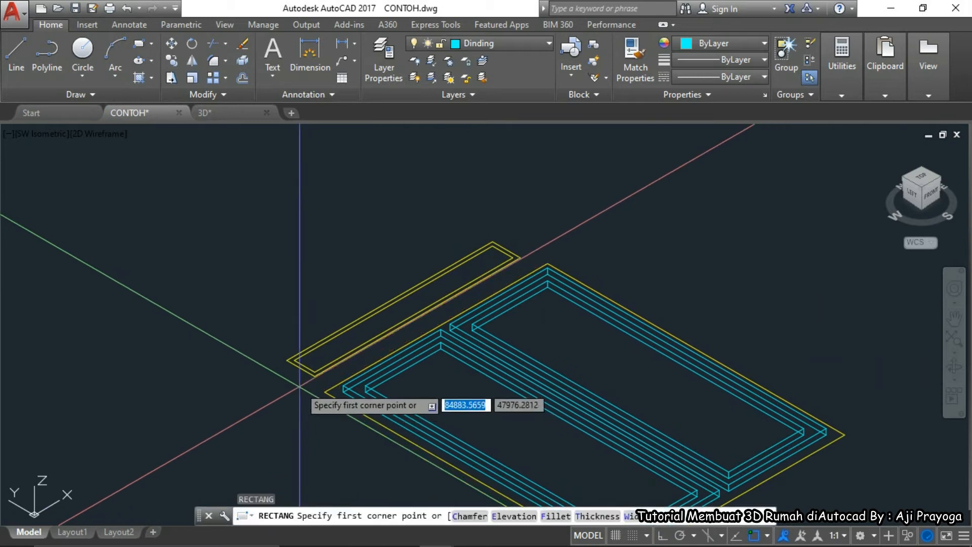
key("Escape")
Draw a rectangle between opposite upper inner corners of the front sash opening as the glass outline
middle_click_drag(420, 399, 401, 401)
type("rec")
key("Return")
key("F8")
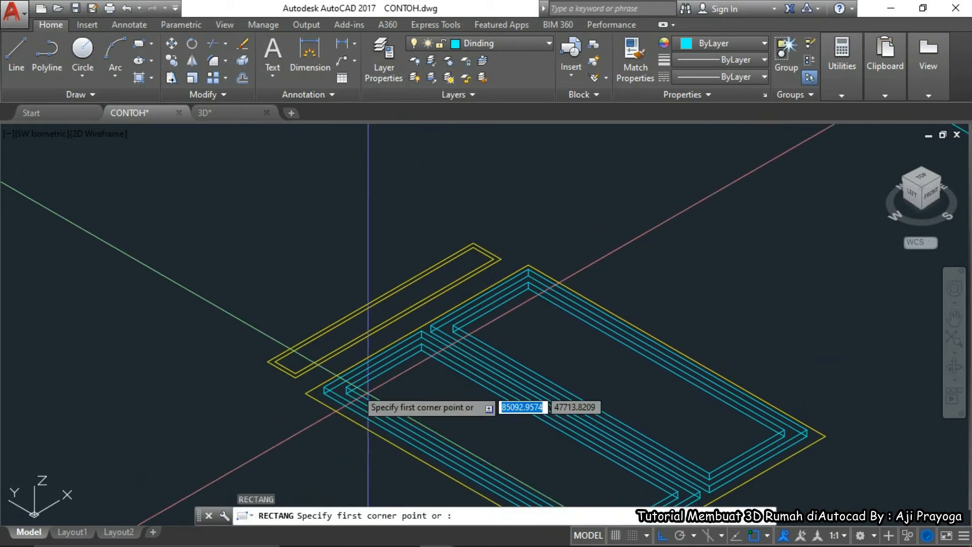
scroll(368, 400, "up", 3)
left_click(336, 397)
scroll(336, 397, "down", 3)
scroll(665, 435, "up", 5)
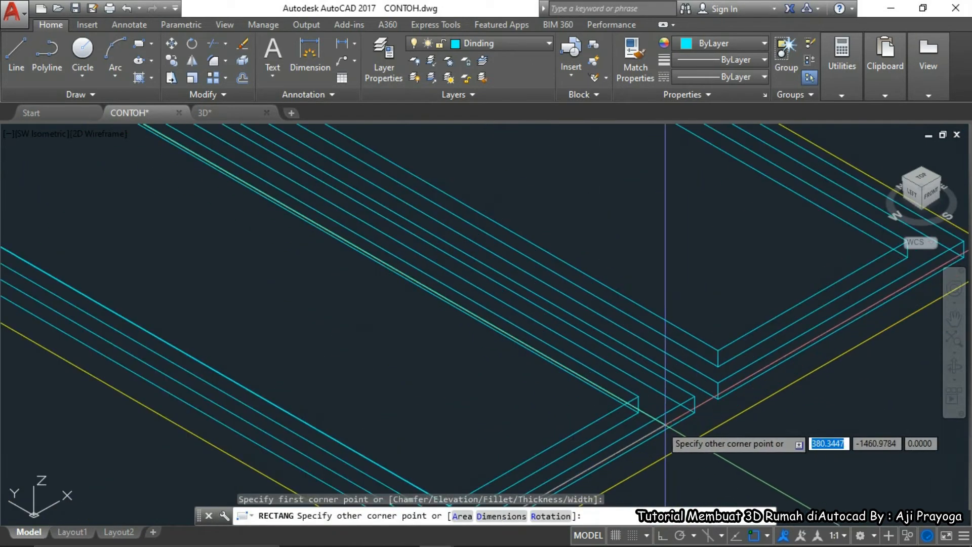
left_click(639, 397)
Extrude the glass rectangle downward by 5
middle_click_drag(577, 410, 632, 353)
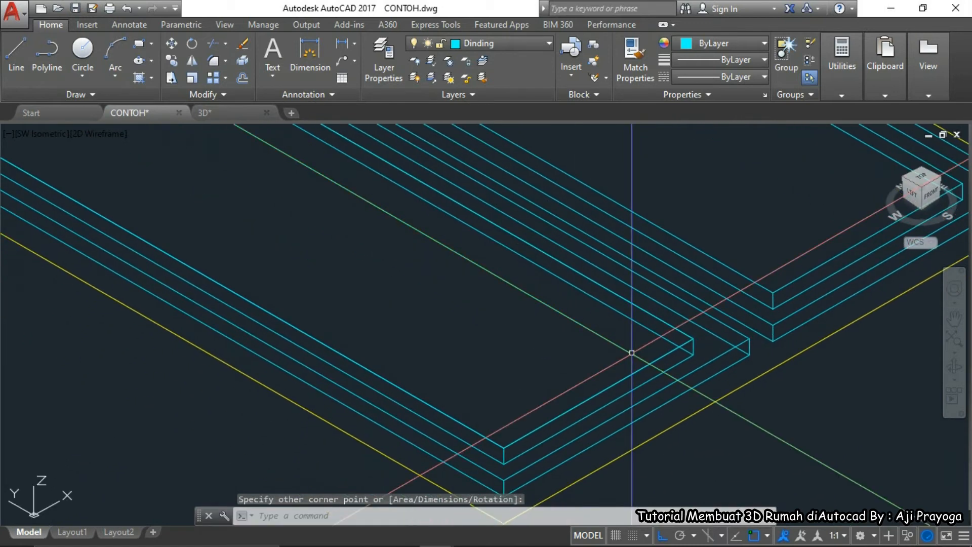
type("EX")
key("Return")
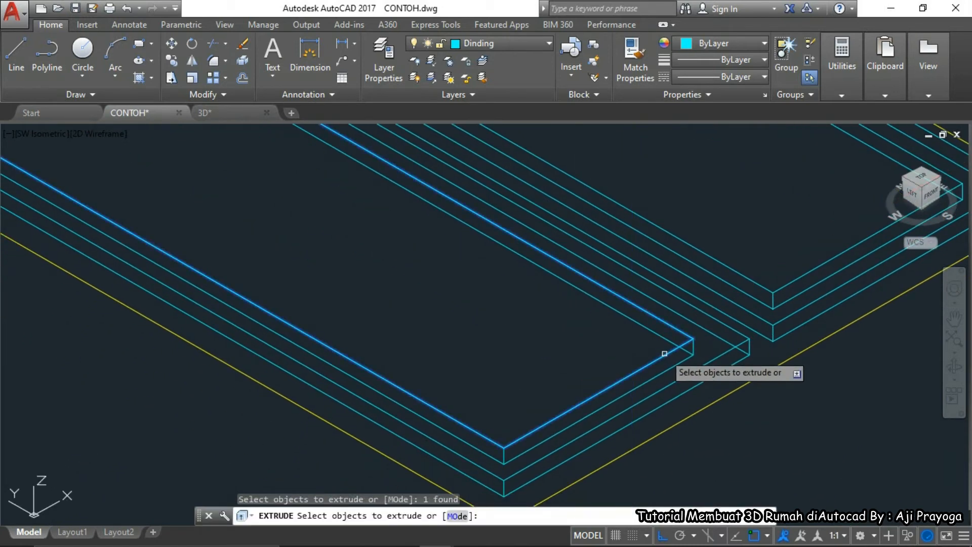
key("Return")
left_click(718, 434)
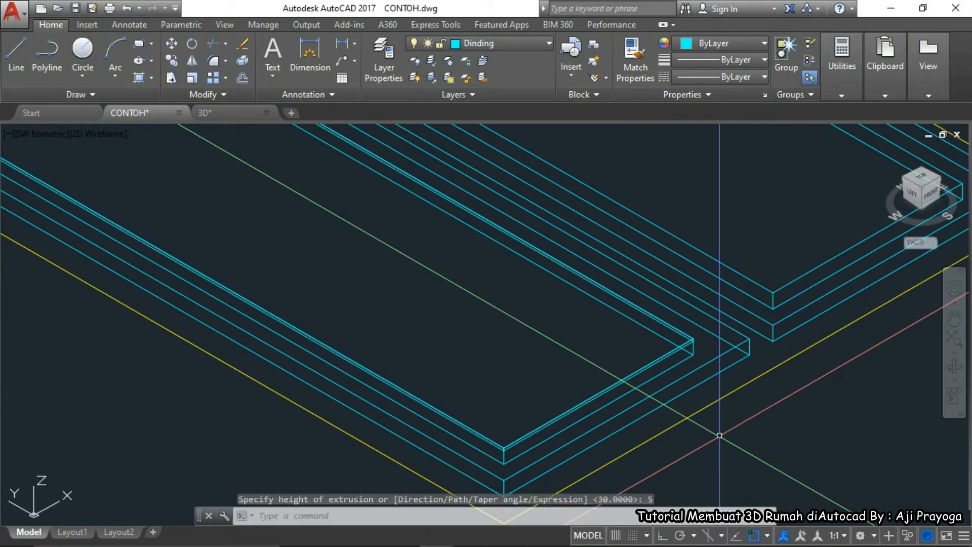
Move the glass pane down from the sash's upper inner corner to the middle of the sash thickness
scroll(719, 434, "up", 3)
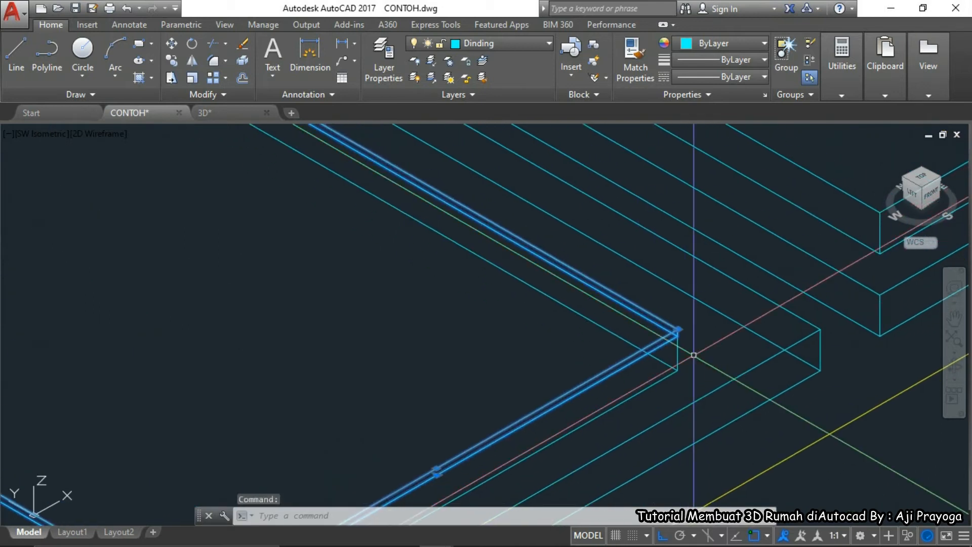
type("m")
key("Return")
left_click(677, 332)
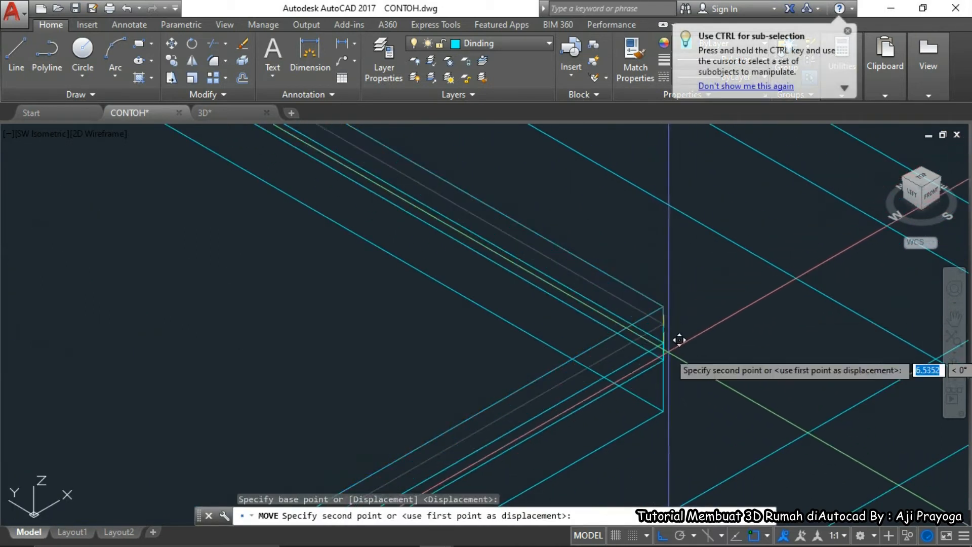
left_click(674, 346)
scroll(683, 351, "down", 3)
scroll(705, 403, "up", 5)
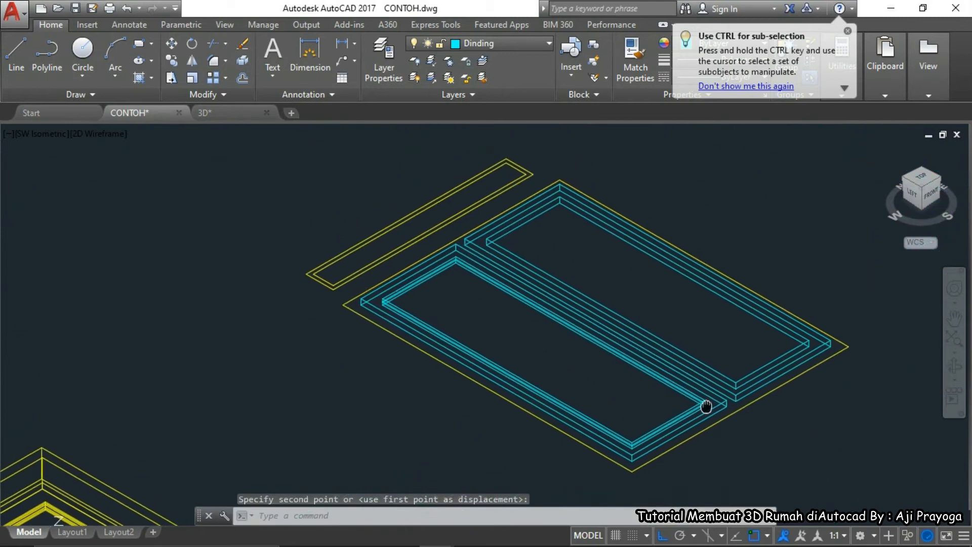
scroll(402, 330, "down", 3)
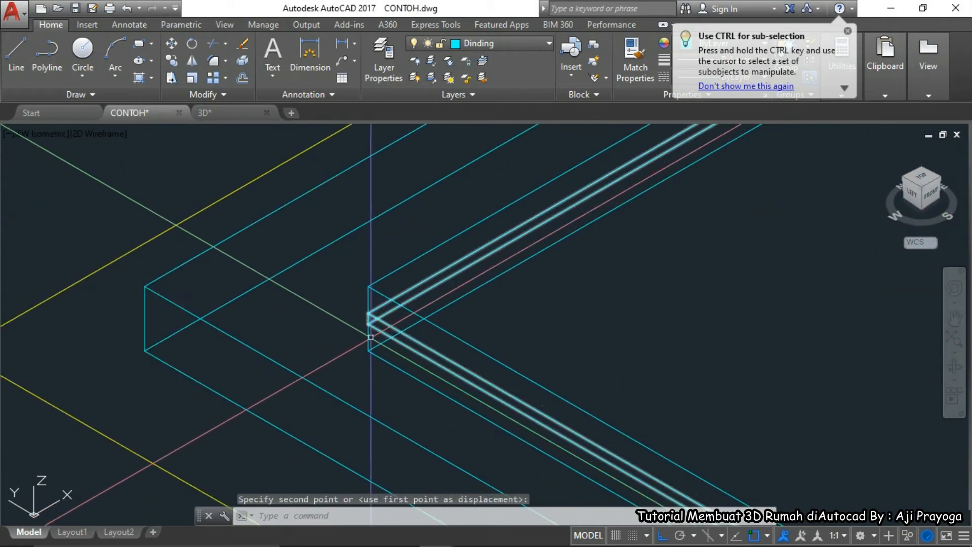
middle_click_drag(478, 324, 421, 355)
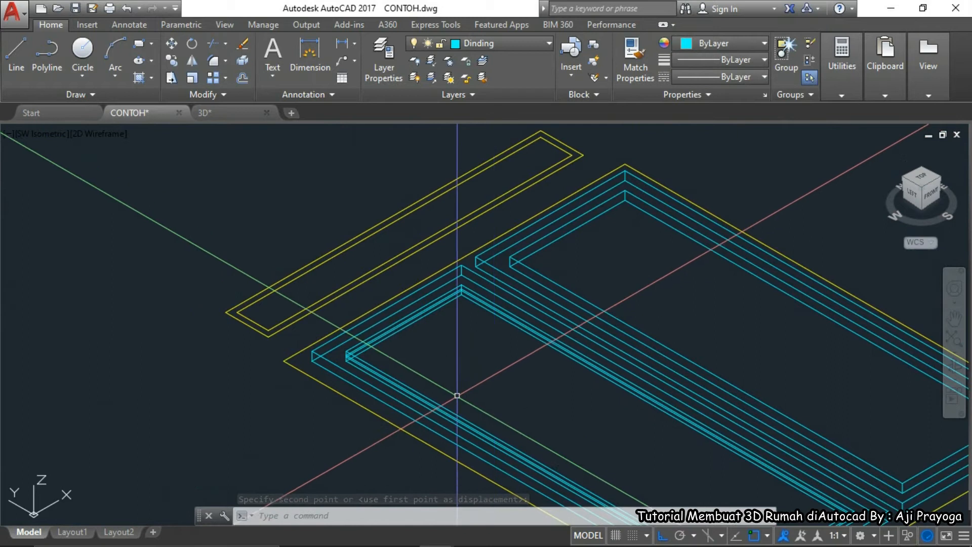
Copy the glass pane from the inner corner of the front sash to the matching corner of the other sash
scroll(371, 377, "up", 4)
scroll(326, 327, "up", 2)
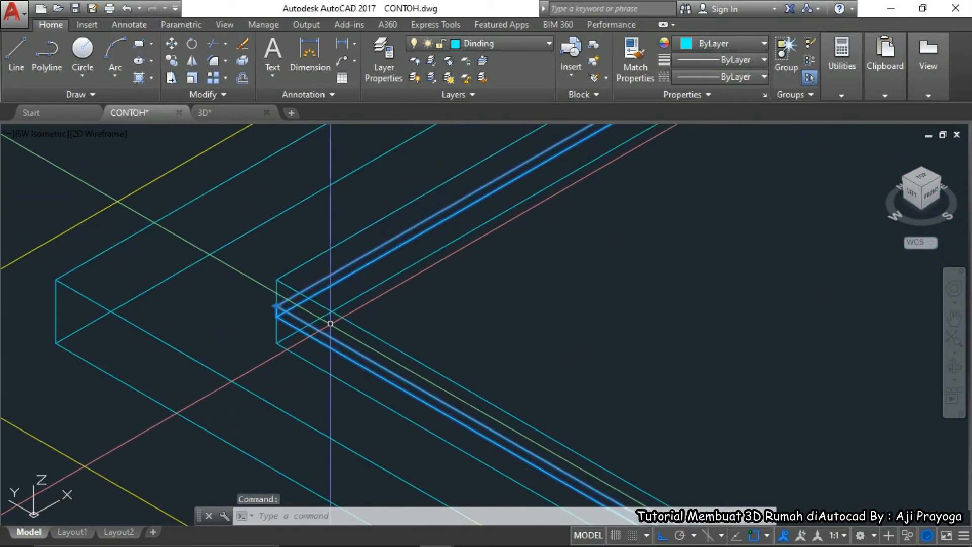
scroll(413, 370, "down", 2)
type("CO")
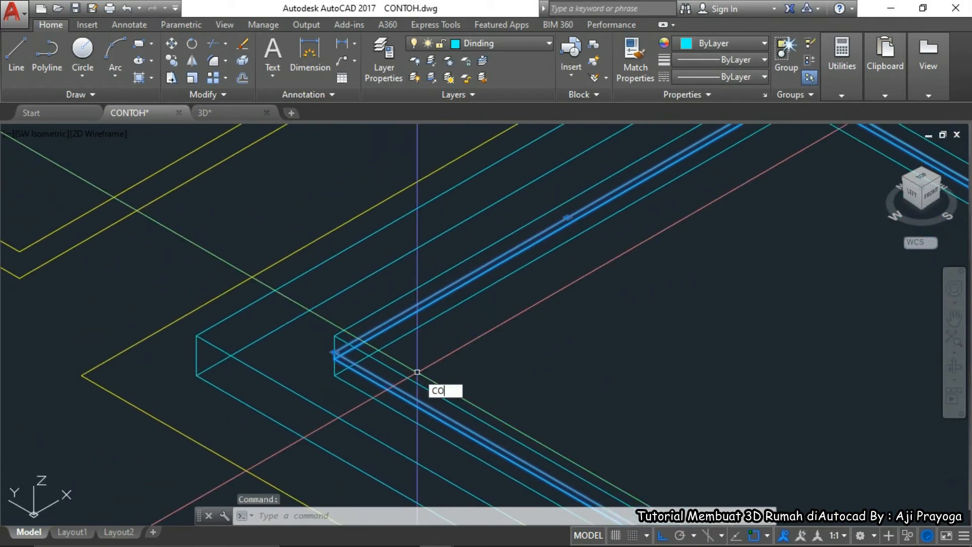
key("Return")
left_click(335, 354)
scroll(341, 373, "down", 2)
scroll(541, 239, "up", 2)
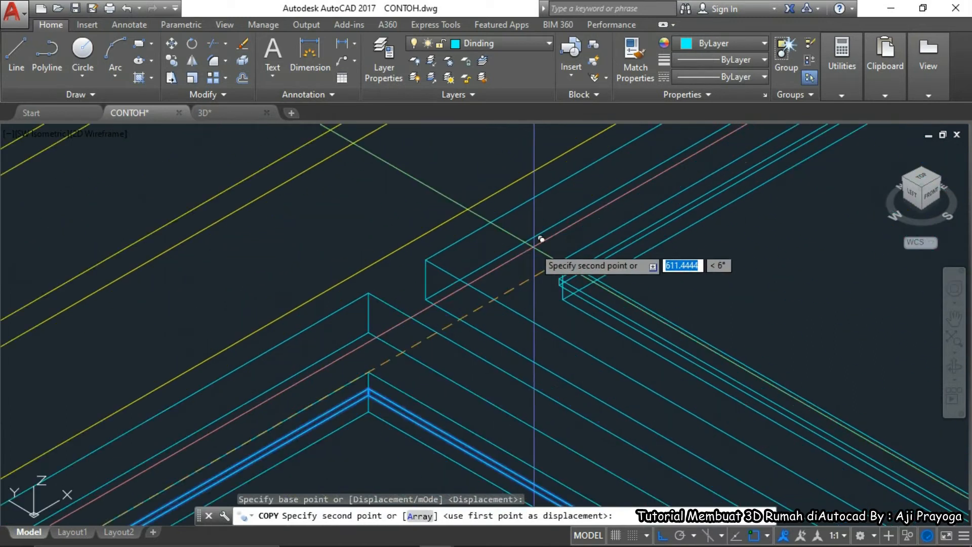
left_click(568, 257)
scroll(554, 303, "down", 5)
key("Escape")
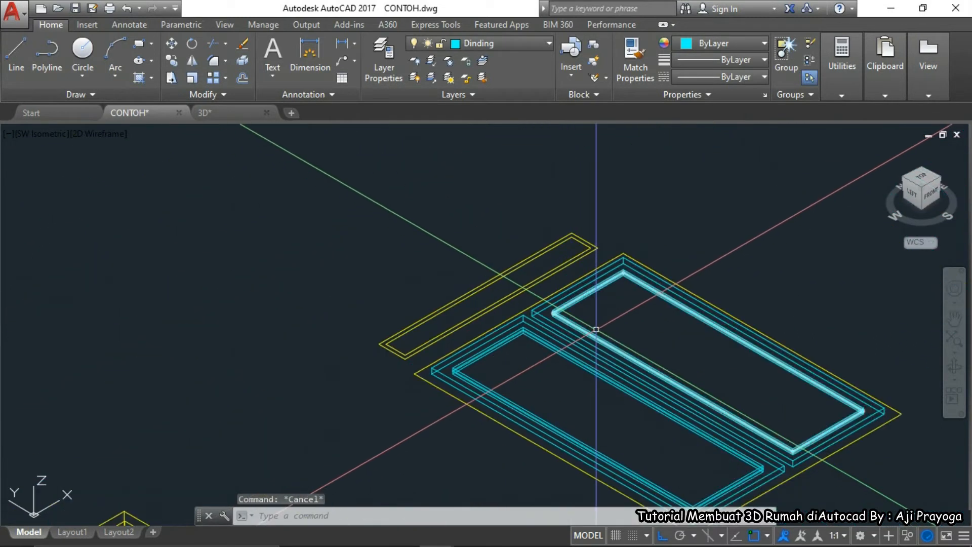
Assign both window sashes and their glass panes to the Kusen layer
left_click(609, 330)
left_click(575, 379)
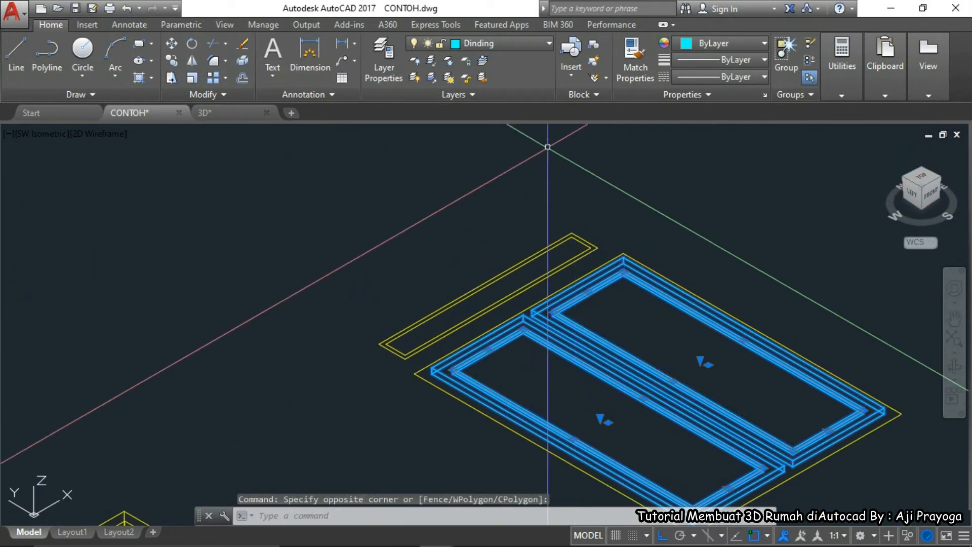
left_click(486, 45)
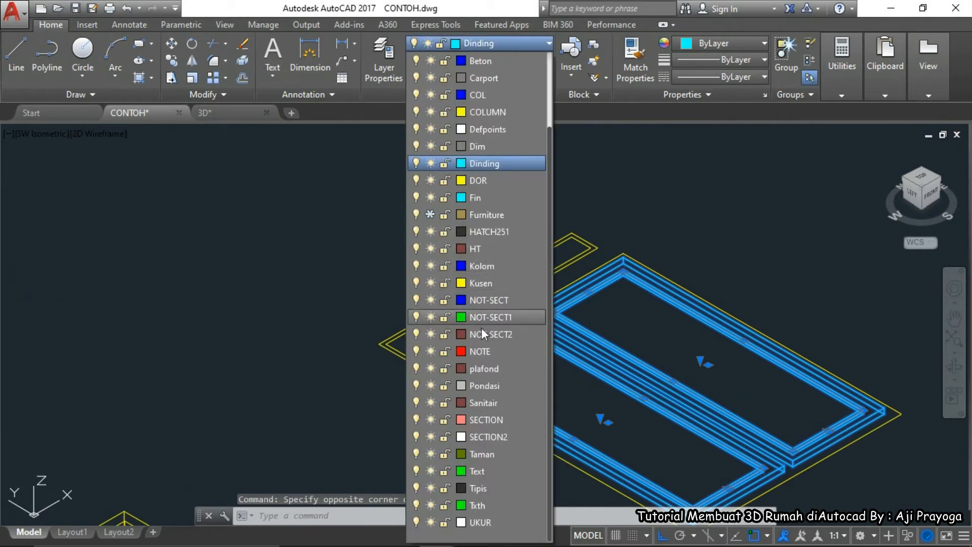
left_click(487, 283)
key("Escape")
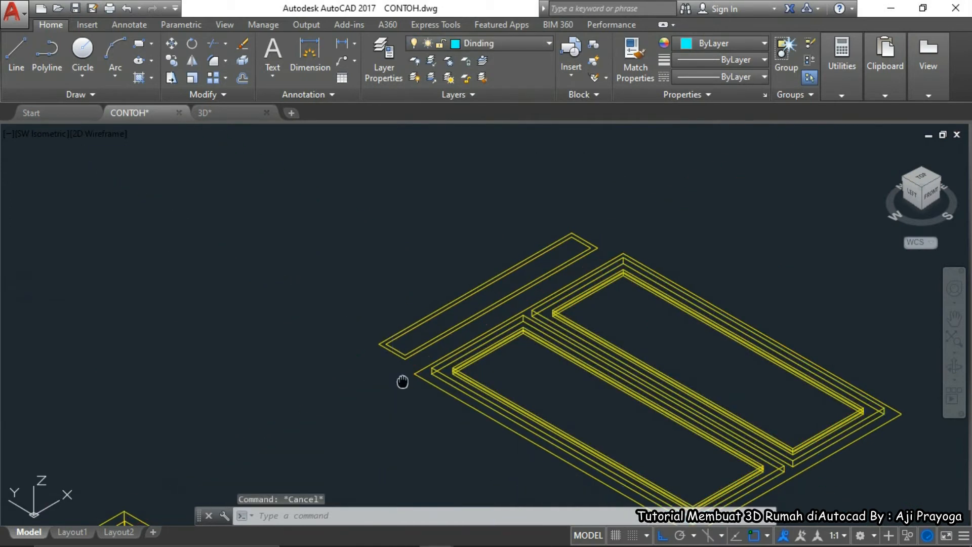
Extrude both rectangles of the narrow profile beside the window to a height of 150
middle_click_drag(402, 382, 419, 391)
type("EX")
key("Return")
scroll(419, 382, "up", 3)
left_click(401, 336)
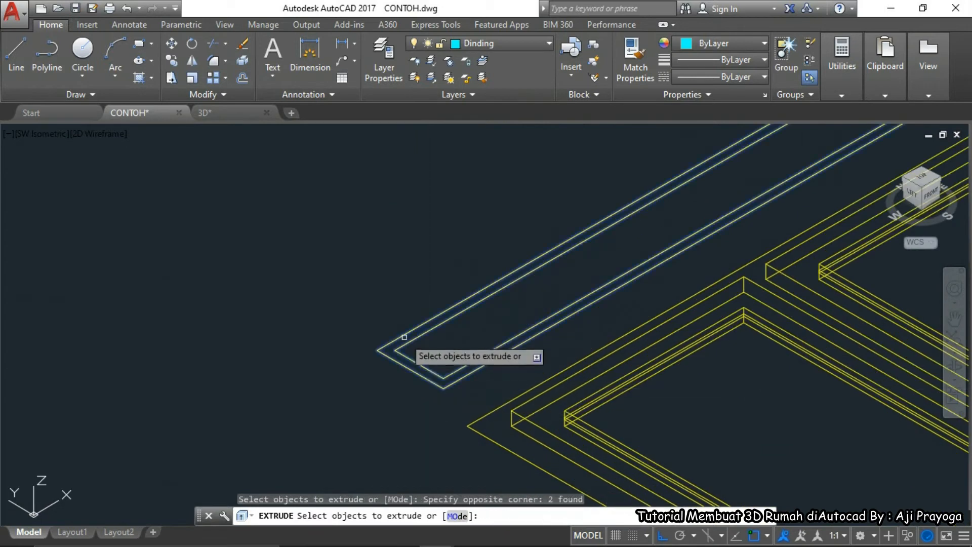
key("Return")
scroll(411, 262, "down", 4)
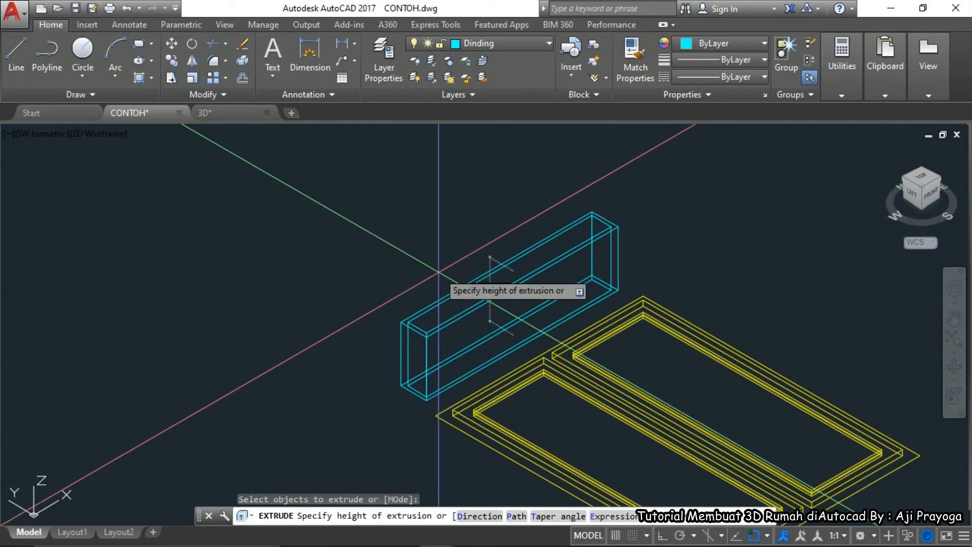
type("150")
key("Return")
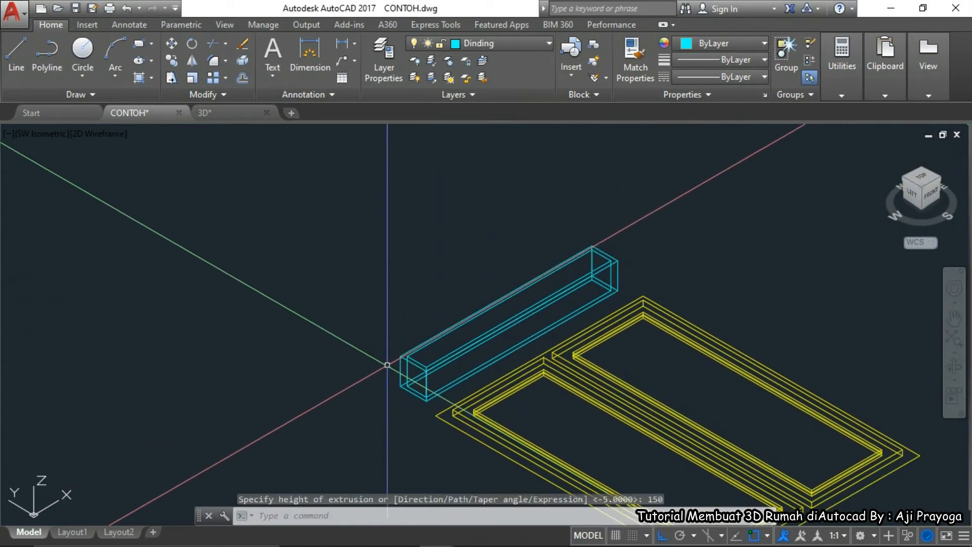
Subtract the inner solid from the outer solid of the narrow profile to form a hollow frame
middle_click_drag(368, 374, 344, 383)
type("S")
key("Return")
scroll(355, 384, "up", 4)
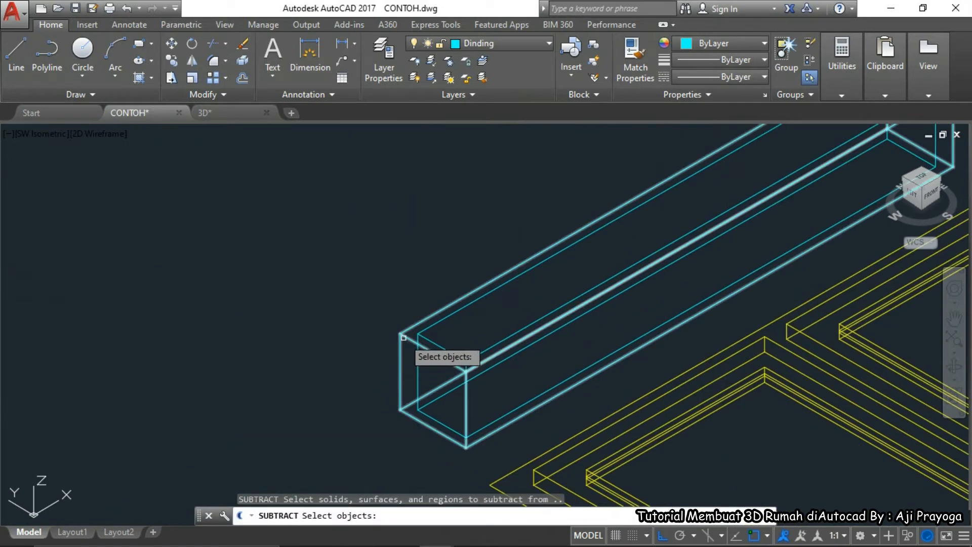
left_click(406, 336)
key("Return")
scroll(425, 349, "down", 5)
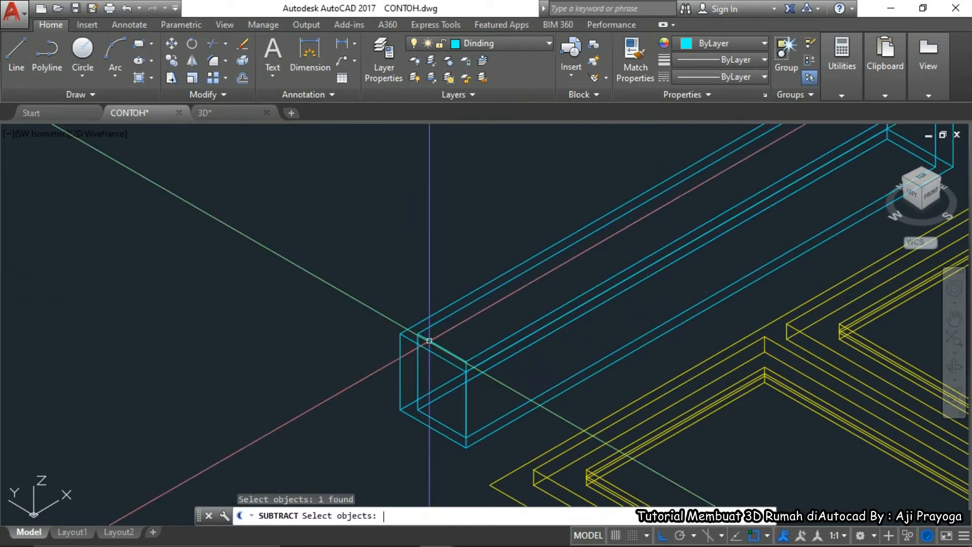
key("Return")
Match the narrow frame's properties to the yellow window outline
key("Return")
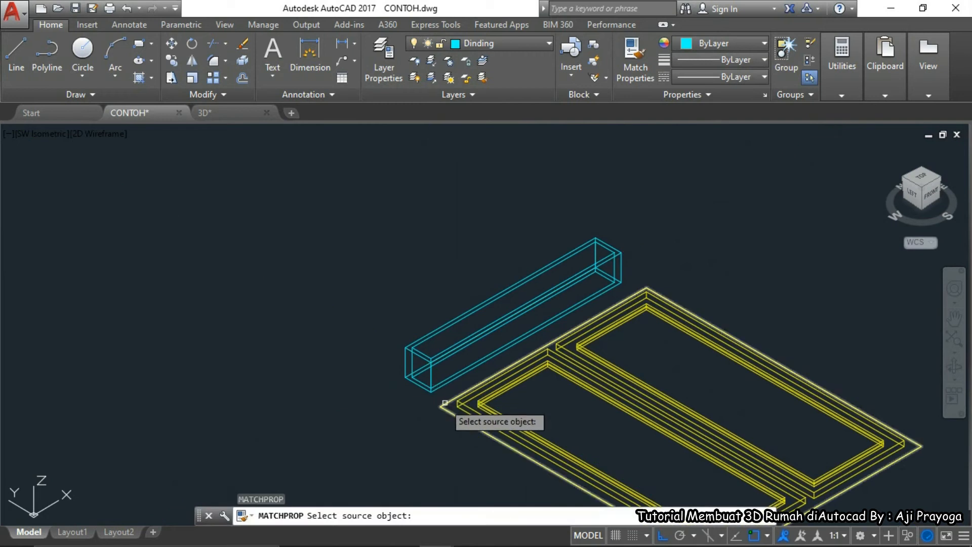
left_click(450, 408)
left_click(434, 387)
key("Escape")
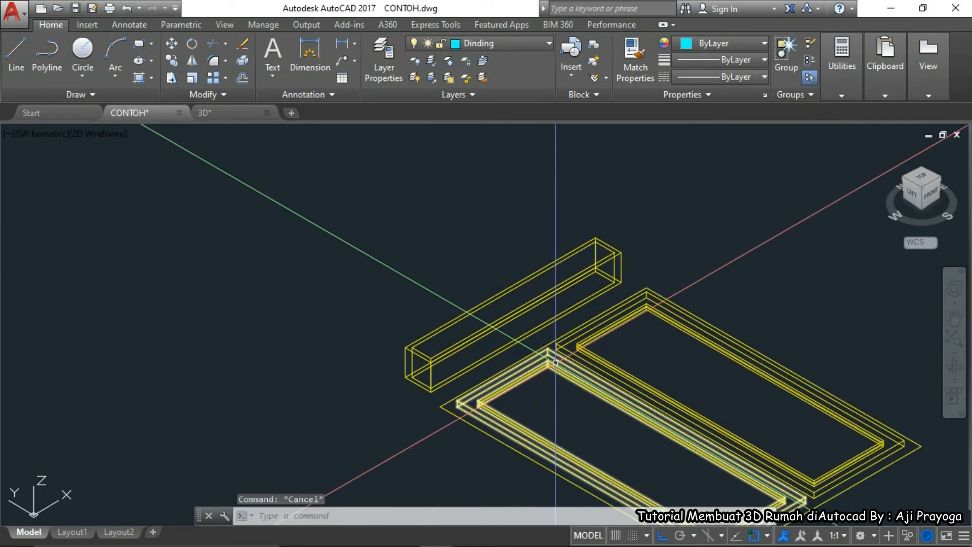
Move both sashes, their glass panes and the narrow frame 3000 along the X axis into the two-opening window frame
left_click(575, 349)
left_click(589, 349)
scroll(577, 354, "up", 5)
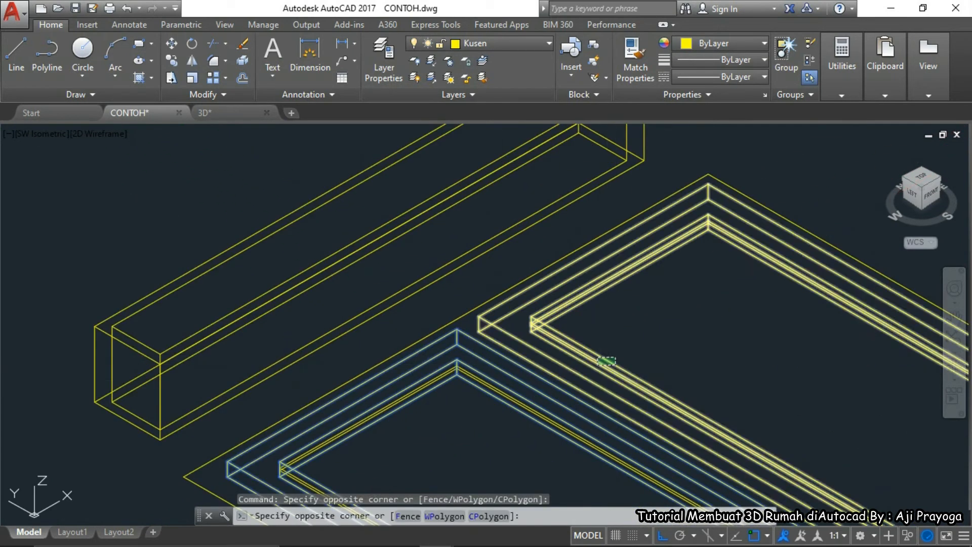
scroll(474, 399, "down", 4)
left_click(385, 366)
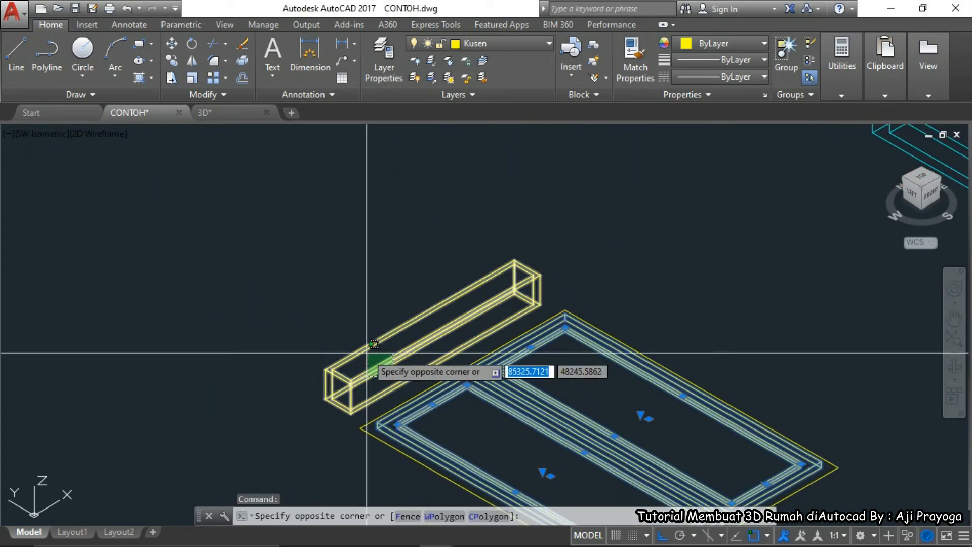
type("m")
key("Return")
scroll(374, 428, "up", 4)
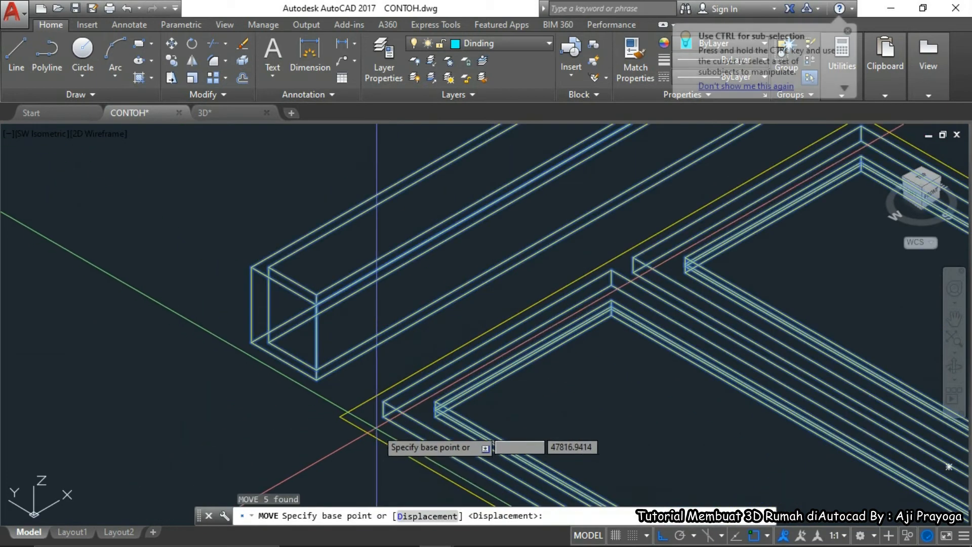
left_click(234, 457)
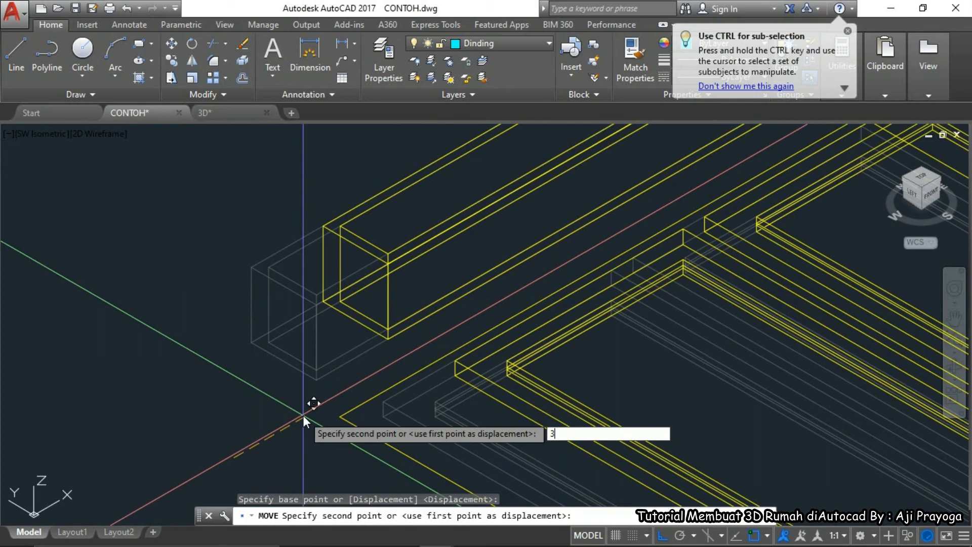
type("3000")
key("Return")
scroll(299, 405, "down", 5)
scroll(462, 348, "up", 6)
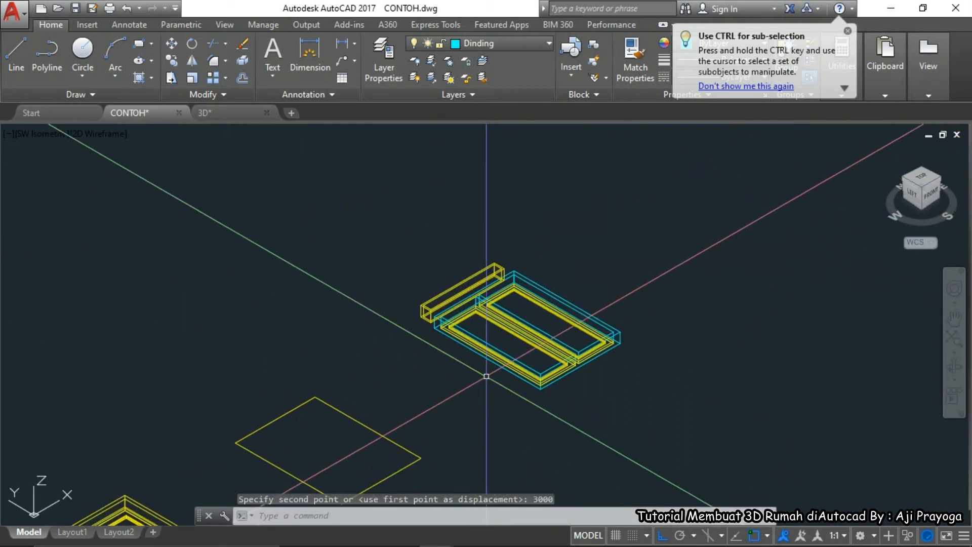
Match the two-opening window frame's properties to those of the narrow frame
middle_click_drag(460, 348, 427, 348)
type("ma")
key("Return")
left_click(412, 304)
left_click(438, 349)
left_click(427, 365)
middle_click_drag(427, 385, 394, 386)
key("Escape")
Move both sashes and their glass panes up so the sash's top corner meets the main frame's inner top corner
left_click(583, 319)
left_click(730, 220)
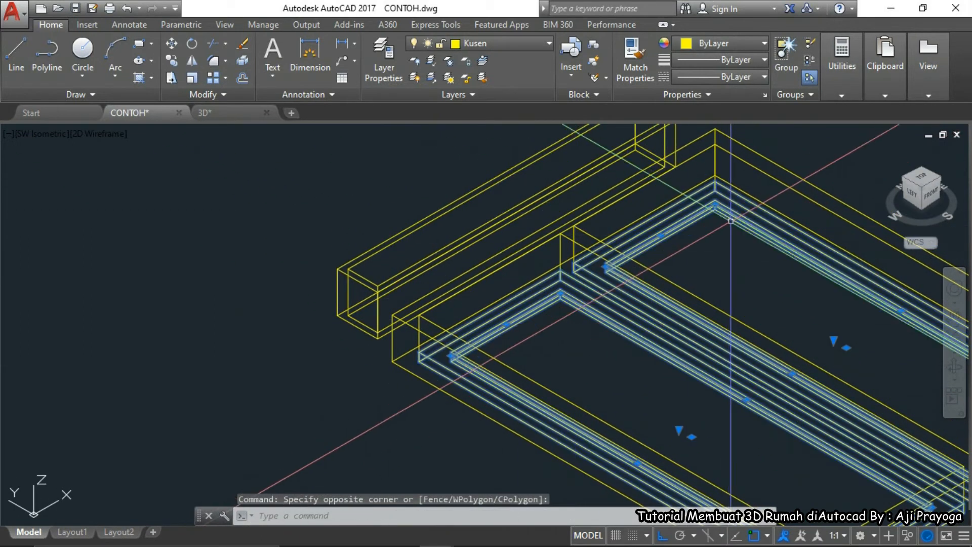
type("m")
key("Return")
scroll(418, 371, "up", 4)
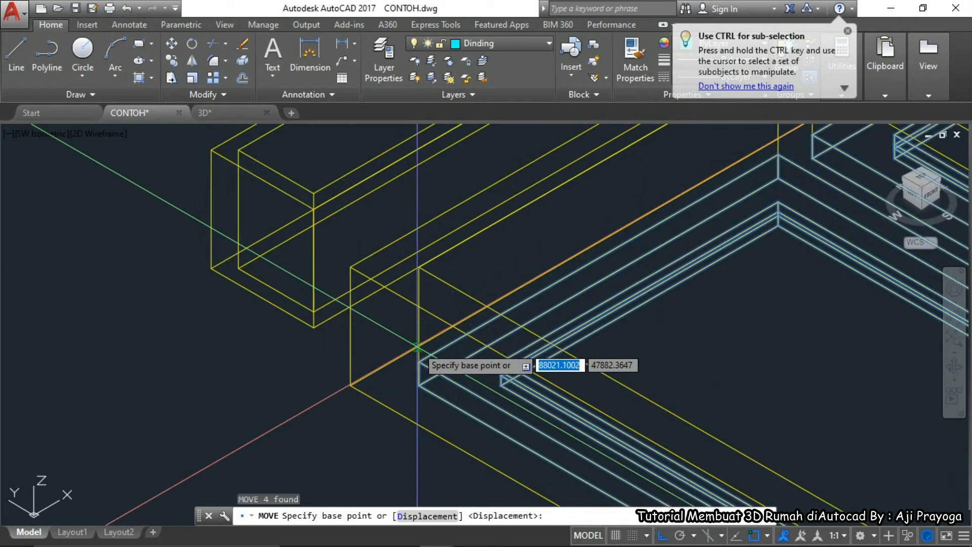
left_click(419, 371)
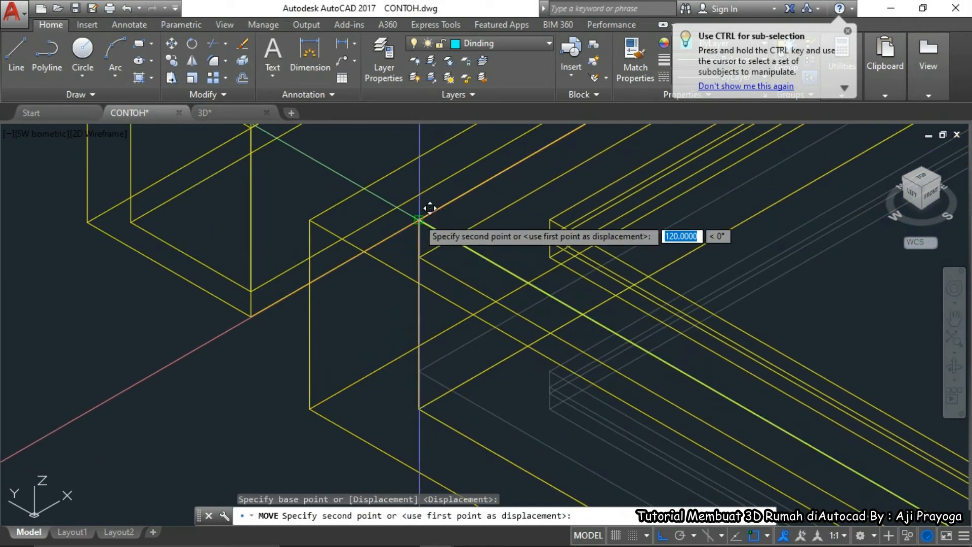
left_click(418, 218)
Check the assembled two-opening window with its hidden lines removed
scroll(336, 340, "down", 5)
type("HO")
key("Escape")
type("HI")
key("Return")
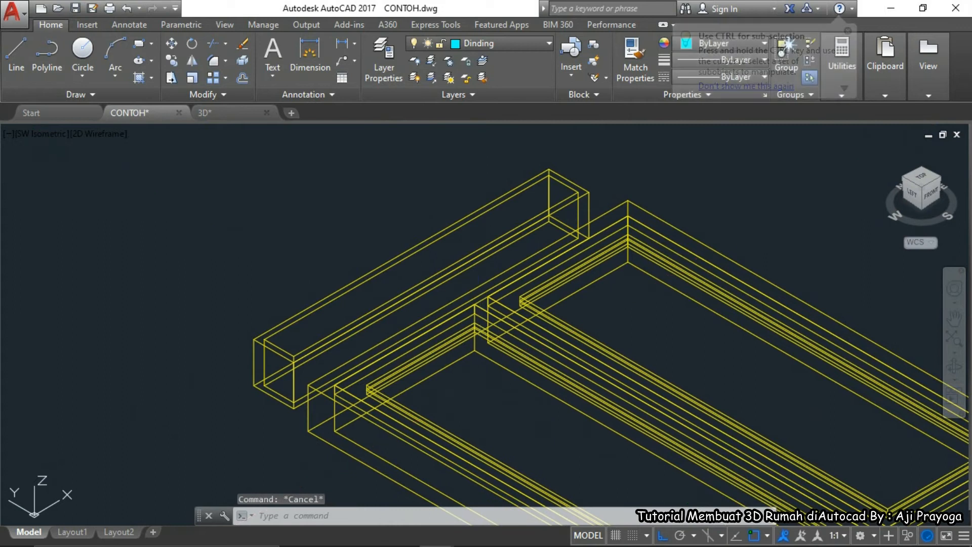
scroll(637, 344, "down", 4)
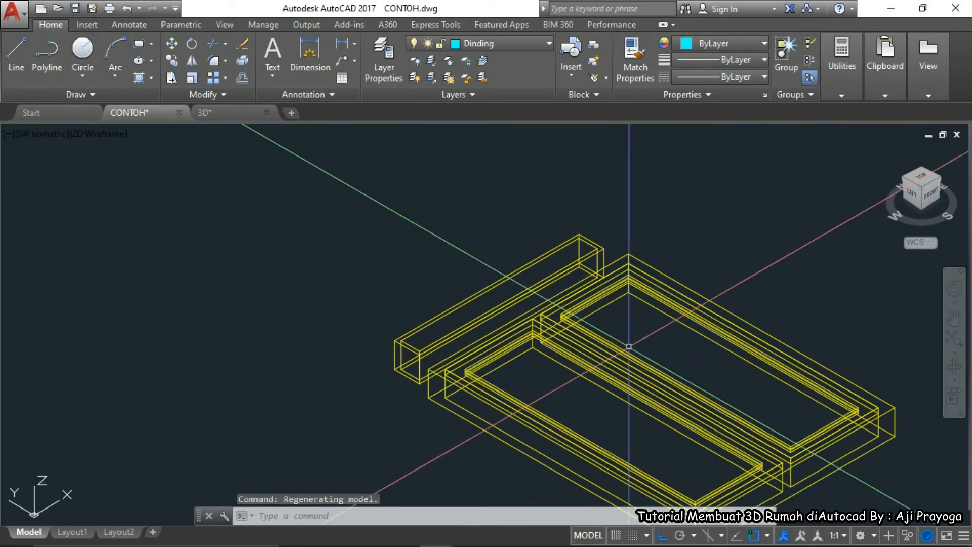
Define the six objects of the two-opening window as a block named JENDELA 2, picking its base point in the drawing
scroll(629, 346, "down", 5)
left_click(540, 256)
left_click(716, 397)
middle_click_drag(716, 397, 668, 401)
type("B")
key("Return")
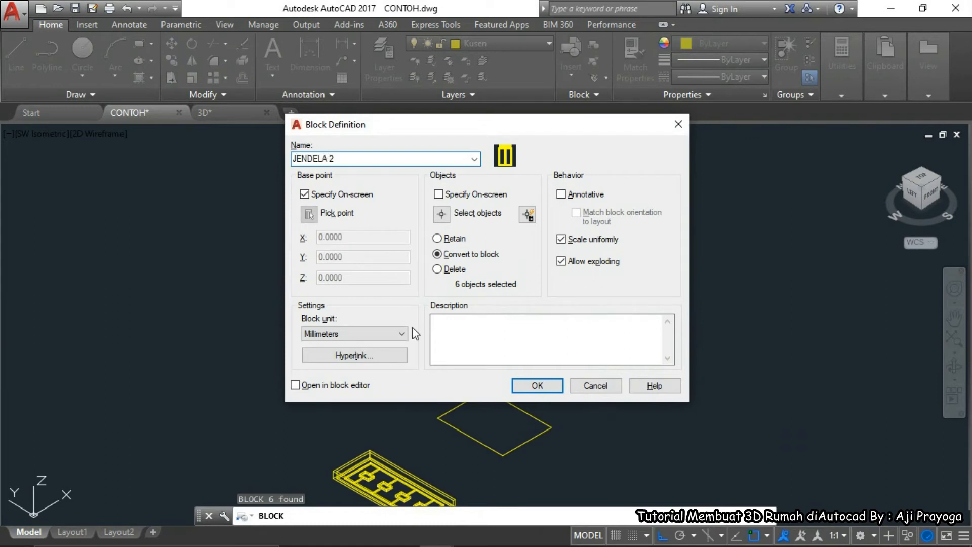
left_click(537, 386)
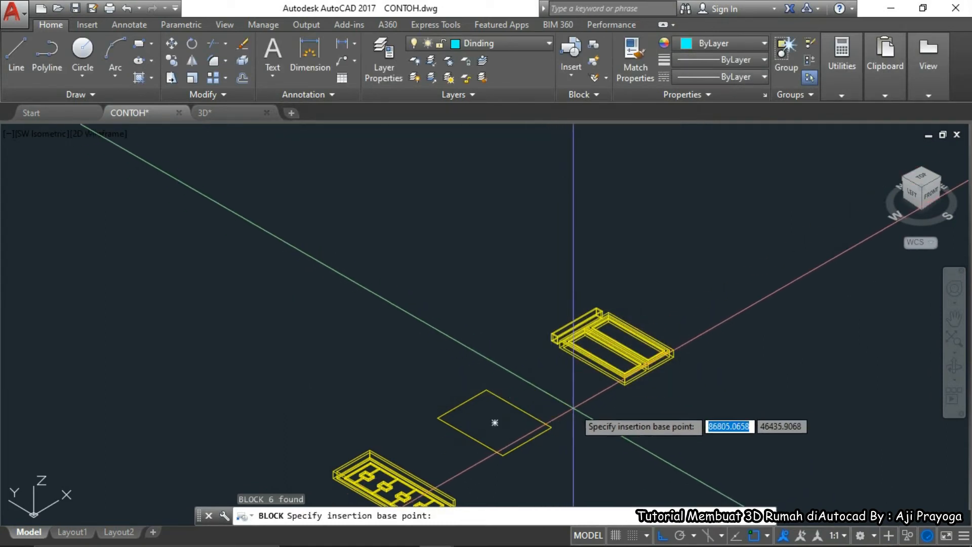
scroll(658, 354, "down", 4)
left_click(601, 359)
Erase the leftover yellow rectangle and move the JENDELA 2 block along negative X beside the neighbouring 3D window block
left_click(597, 350)
type("e")
key("space")
left_click(628, 316)
type("m")
key("space")
left_click(648, 318)
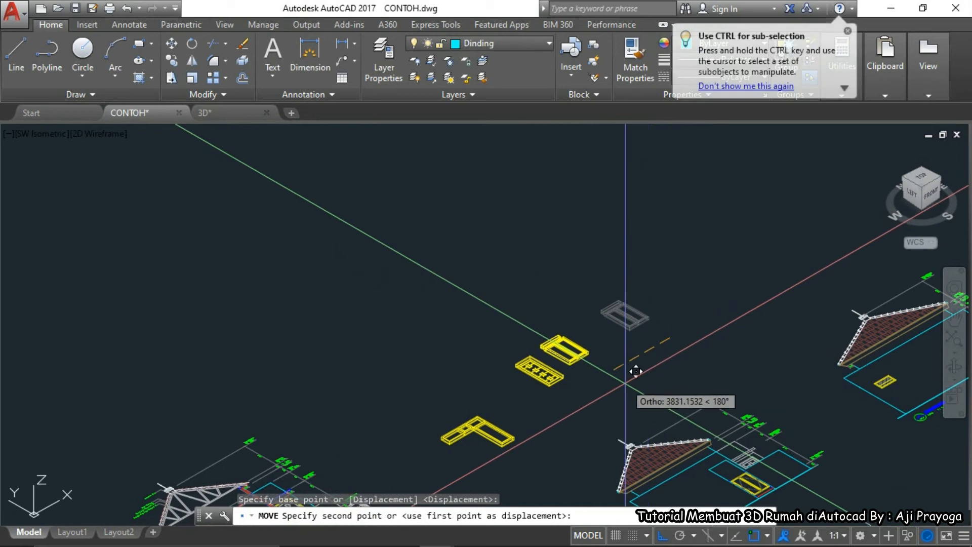
scroll(640, 376, "down", 2)
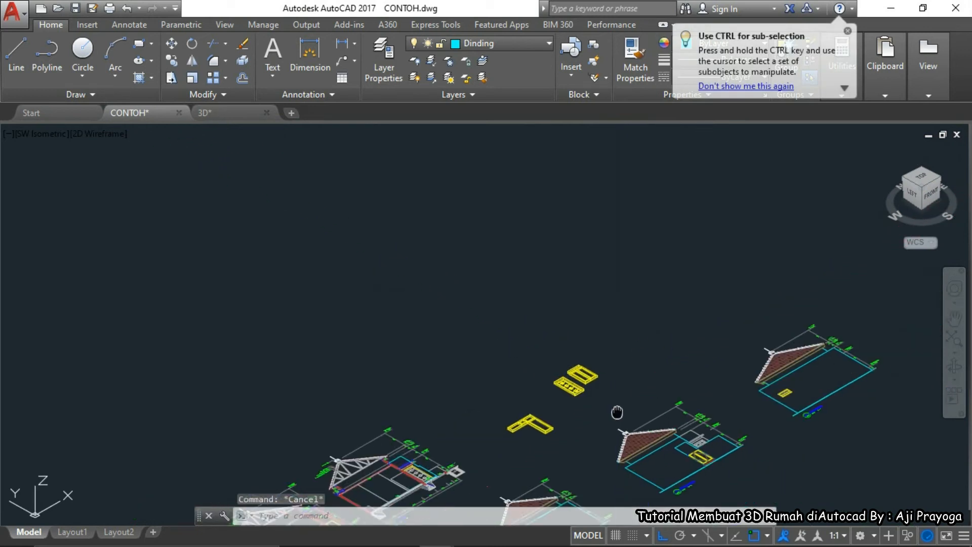
key("Escape")
Examine the windows in the elevation and section drawings to find those still lacking a 3D model
middle_click_drag(627, 424, 608, 366)
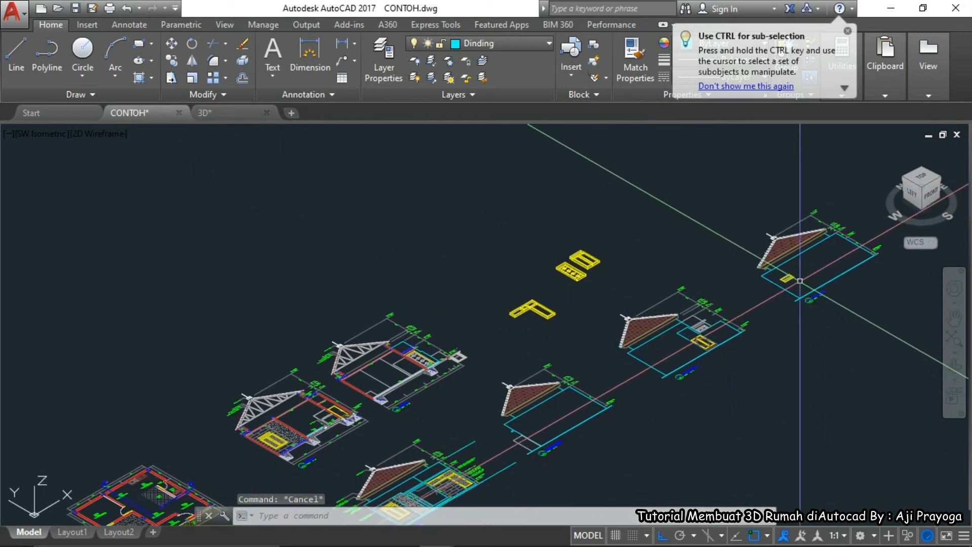
scroll(800, 280, "up", 10)
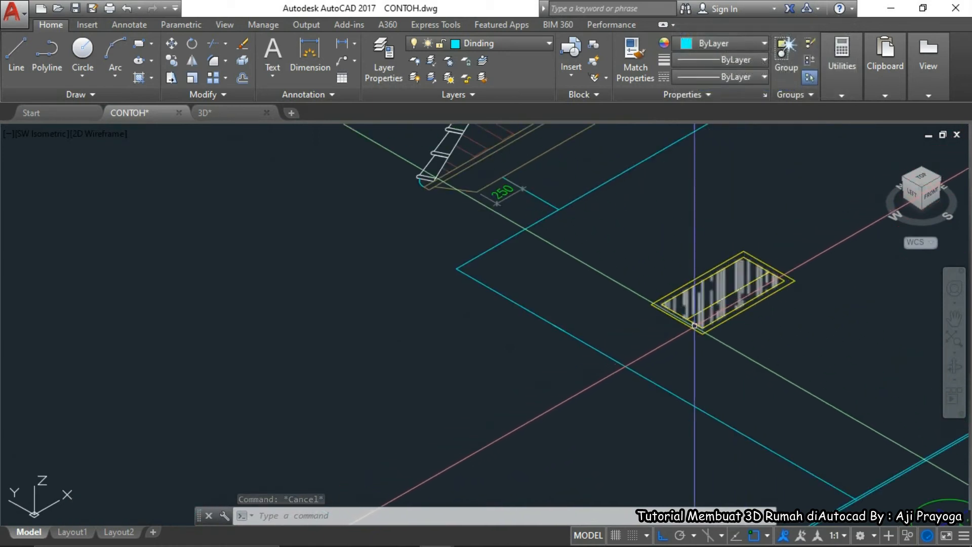
scroll(724, 342, "down", 7)
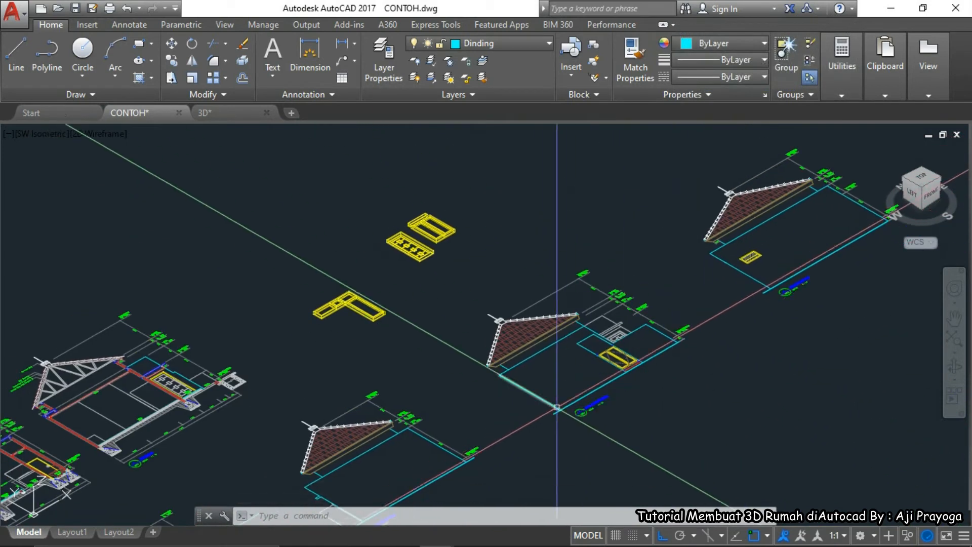
scroll(617, 371, "up", 6)
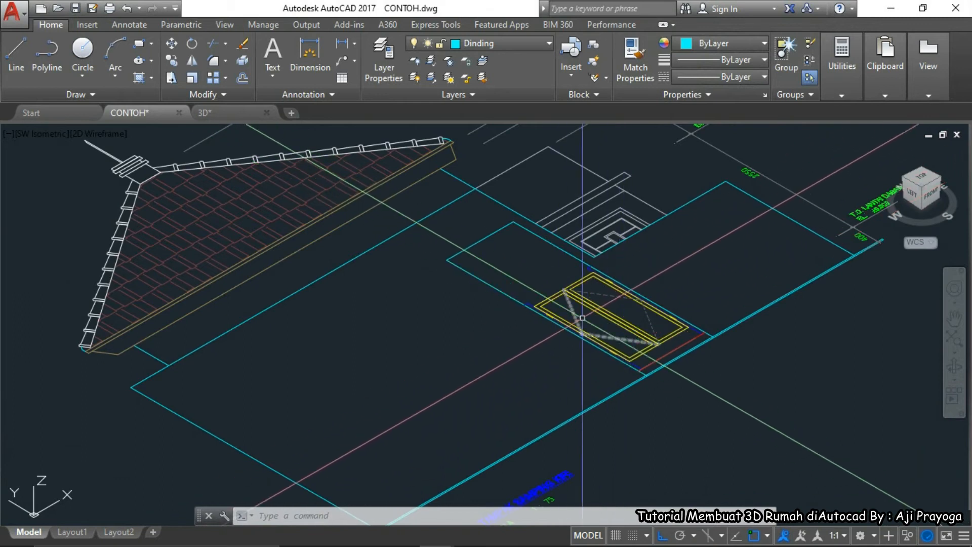
scroll(488, 420, "down", 8)
scroll(488, 419, "up", 6)
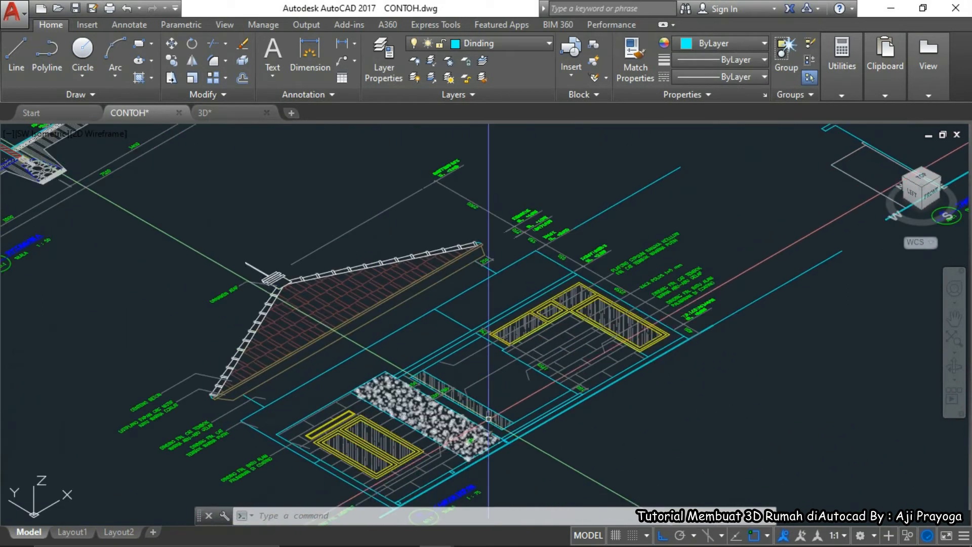
scroll(374, 462, "down", 8)
scroll(440, 419, "up", 5)
scroll(482, 332, "up", 1)
scroll(482, 333, "down", 8)
scroll(593, 280, "up", 6)
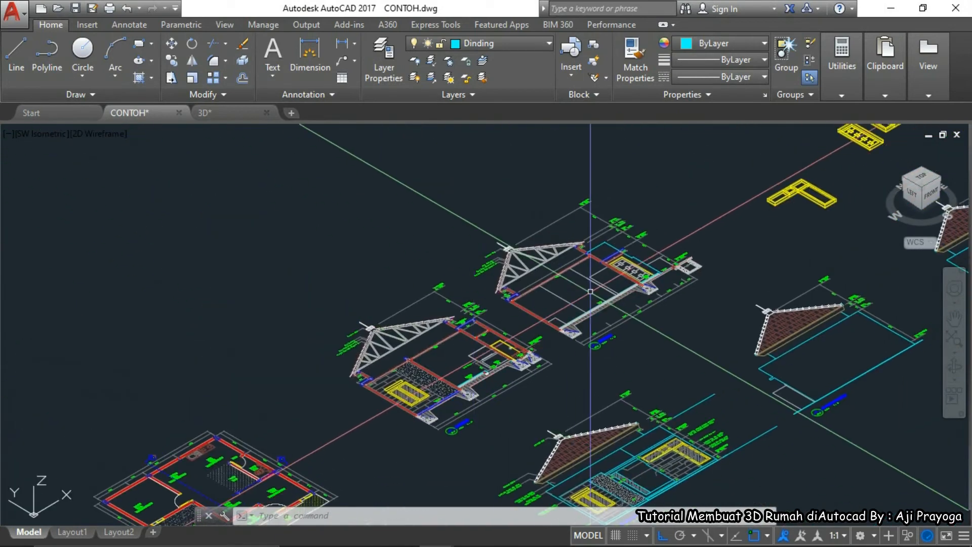
scroll(593, 280, "down", 8)
scroll(557, 283, "up", 7)
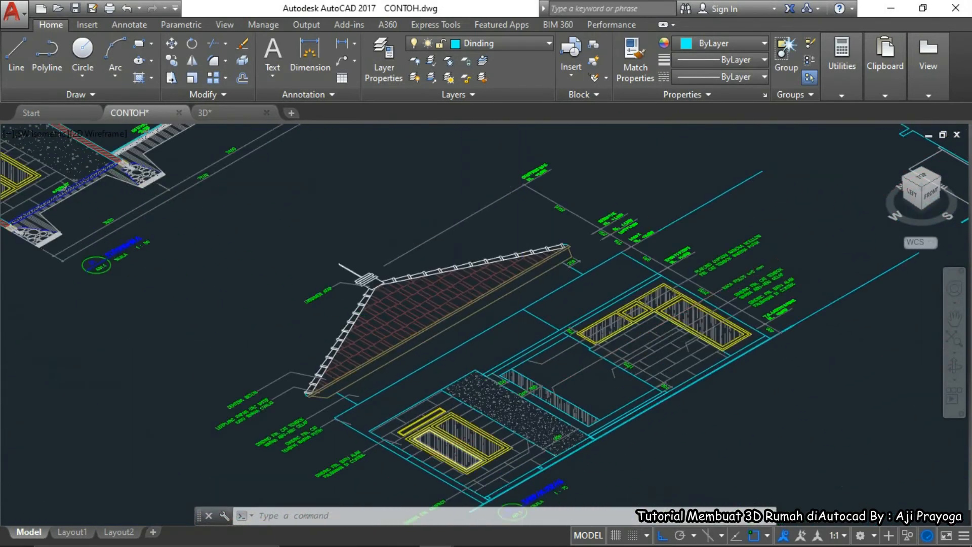
scroll(494, 380, "down", 5)
scroll(493, 380, "up", 2)
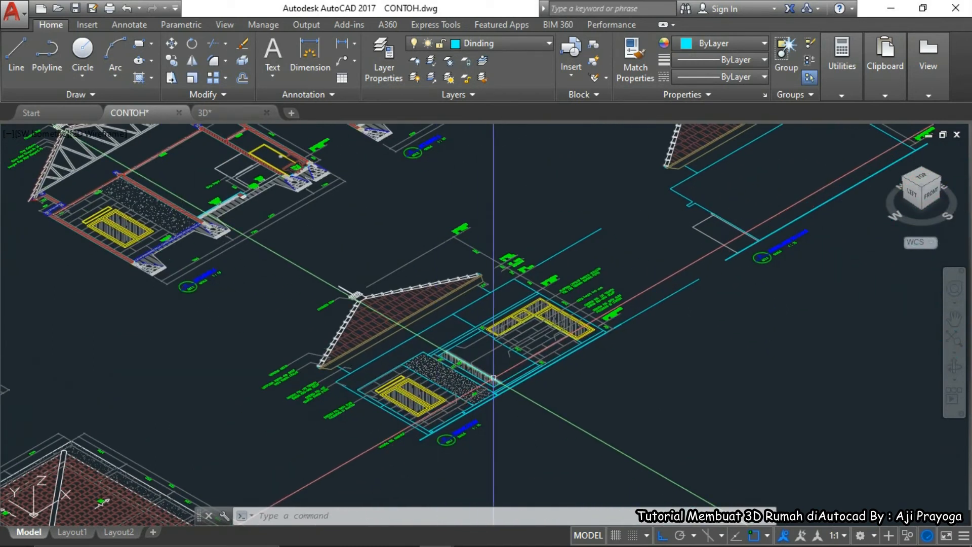
scroll(462, 370, "down", 5)
scroll(648, 301, "up", 9)
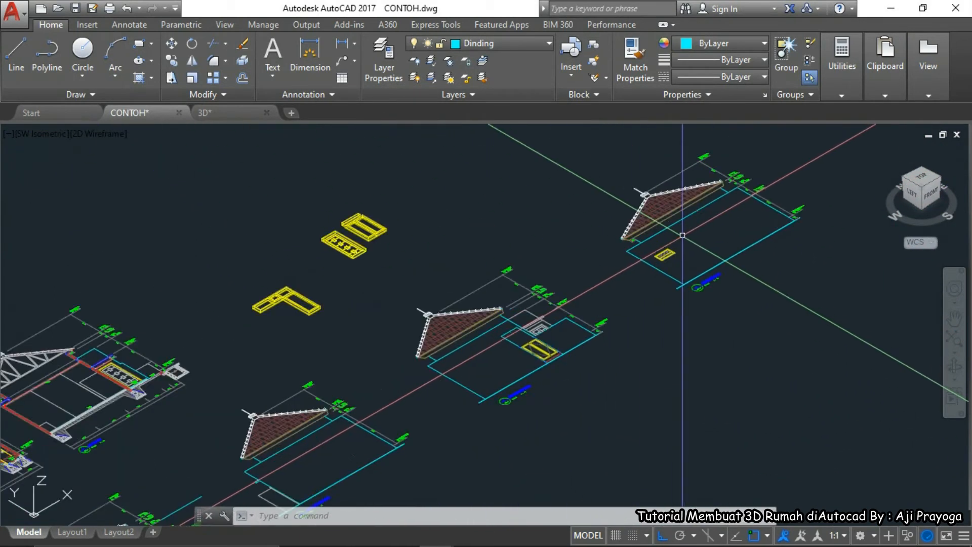
Copy the small window from the rear elevation into the free area beside the 3D window blocks
left_click(665, 338)
mouse_move(649, 301)
middle_mouse_down()
mouse_move(598, 332)
mouse_move(636, 331)
middle_mouse_up()
left_click(501, 257)
type("co")
key("space")
left_click(669, 360)
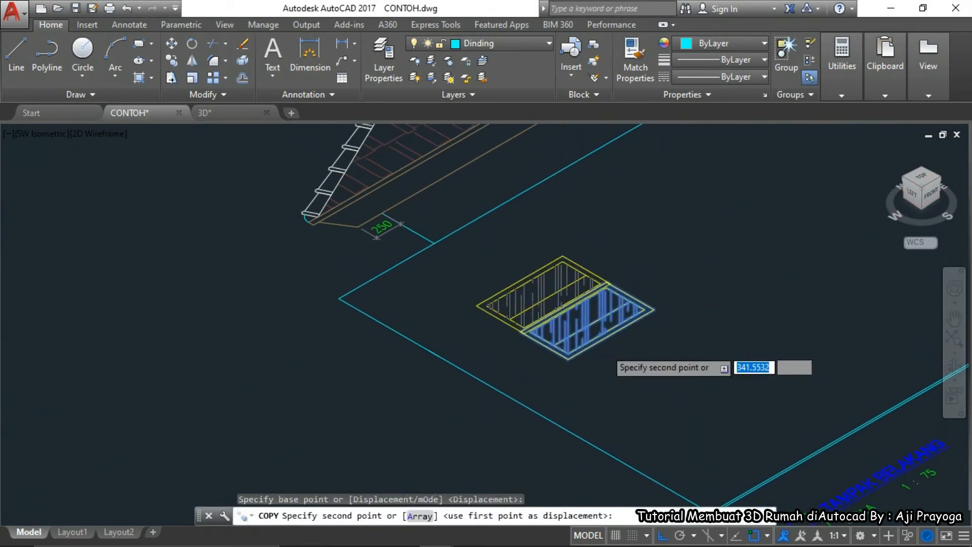
scroll(484, 332, "down", 5)
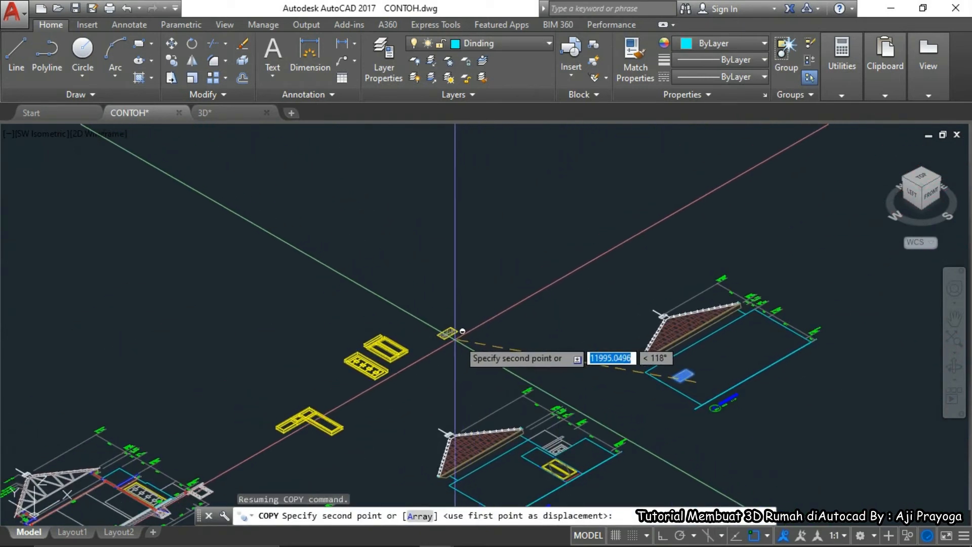
scroll(415, 331, "up", 3)
key("Escape")
Extrude the outer and inner outlines of the copied small window 150
scroll(429, 328, "up", 4)
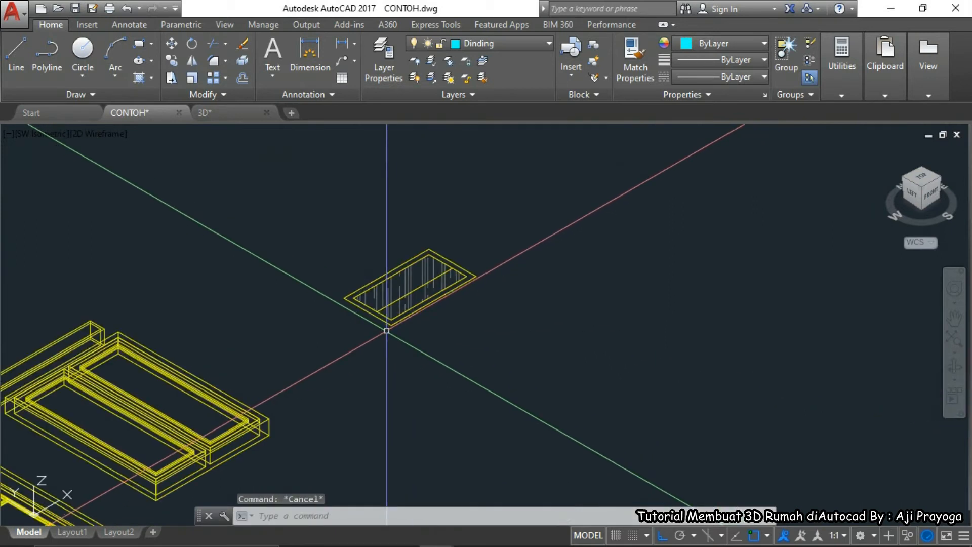
key("Return")
scroll(442, 349, "up", 4)
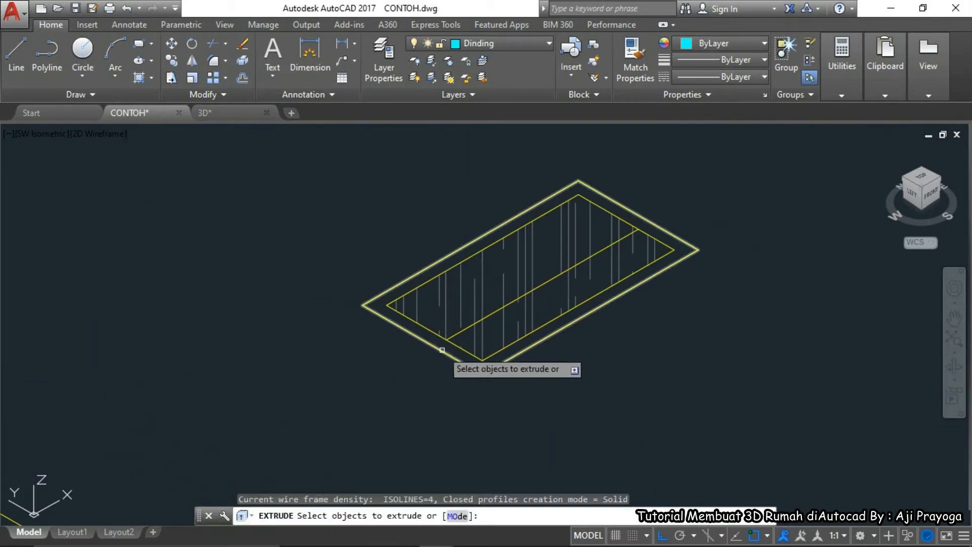
key("Return")
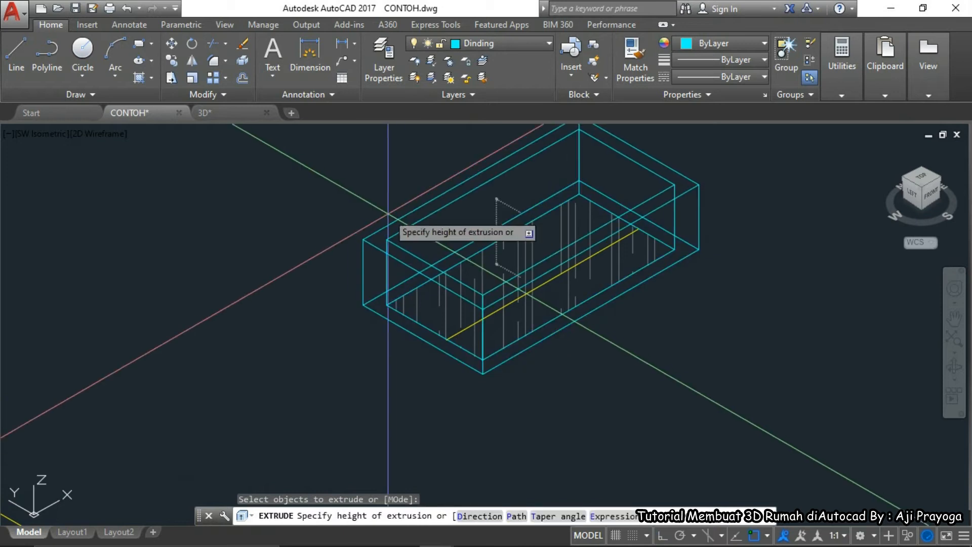
type("150")
key("Return")
Subtract the inner solid from the outer solid of the small window to form a hollow frame
scroll(329, 264, "up", 1)
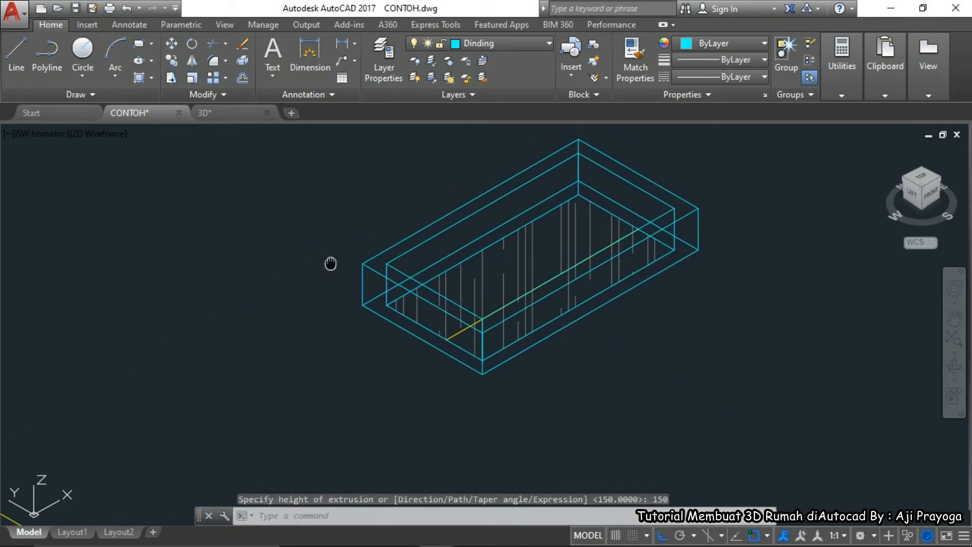
scroll(345, 302, "down", 1)
type("su")
key("Return")
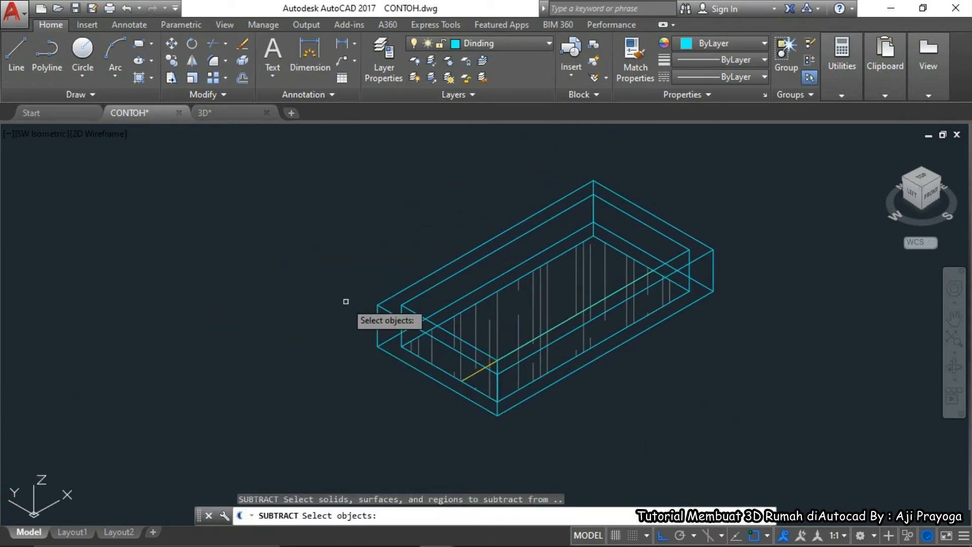
left_click(386, 307)
left_click(410, 311)
key("Return")
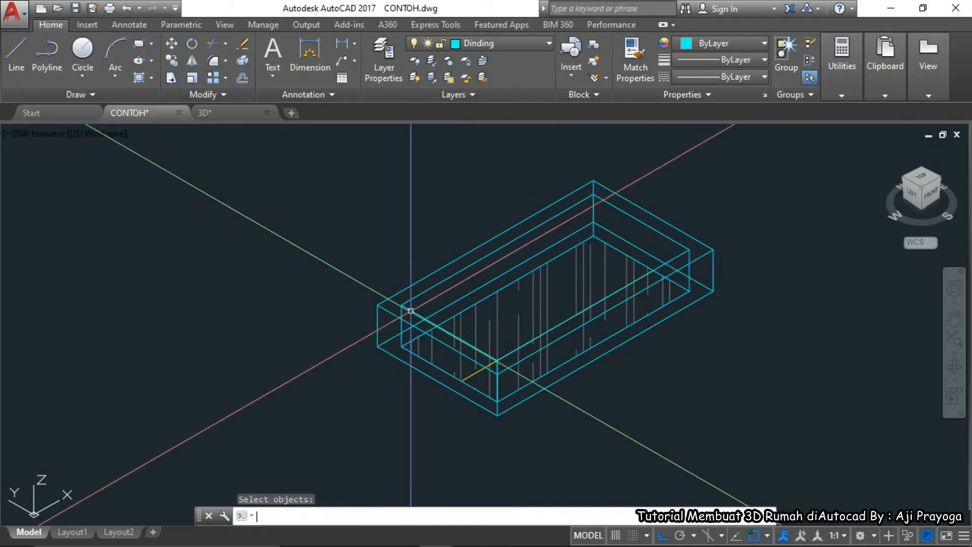
Draw a rectangle from the frame's inner corner to the far end of the dividing line for one glass pane
middle_click_drag(413, 367, 387, 380)
type("REC")
key("Return")
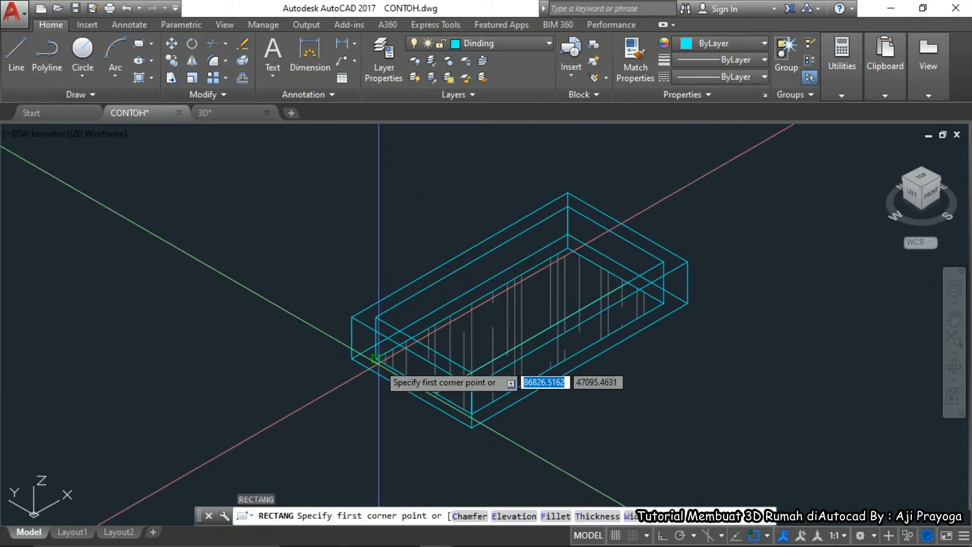
left_click(374, 359)
left_click(627, 282)
middle_click_drag(527, 349, 543, 364)
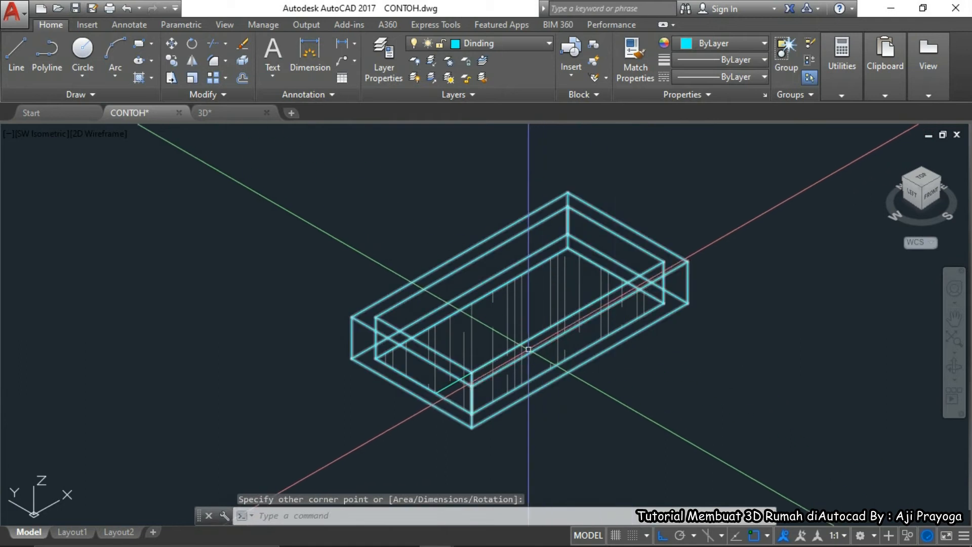
Extrude the glass rectangle 5
type("EXT")
key("Return")
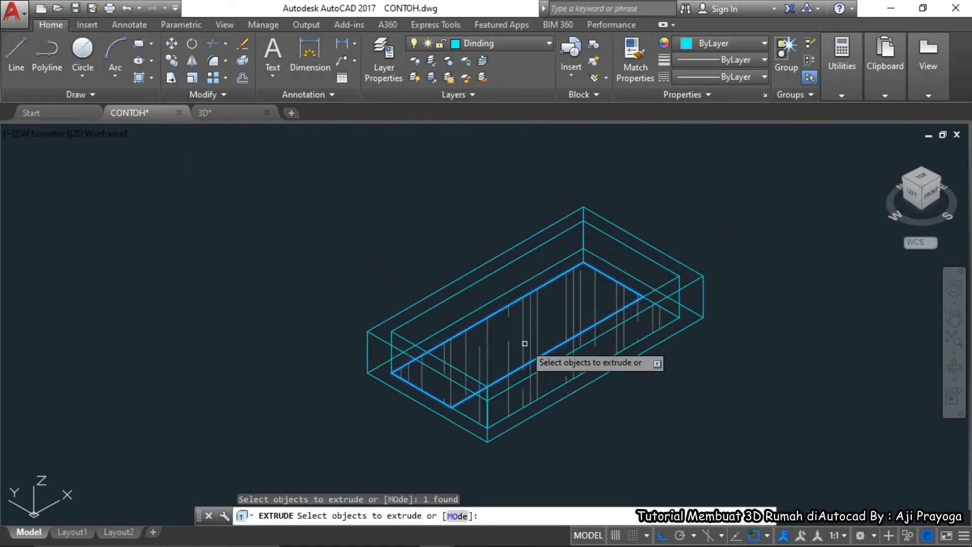
type("5")
key("Return")
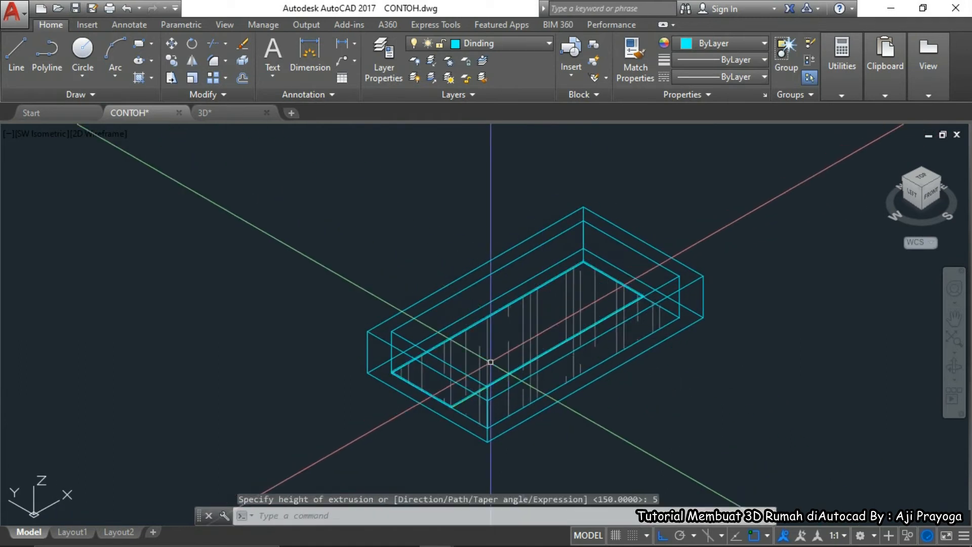
Move the glass pane up along the Z axis inside the small window frame
left_click(413, 371)
scroll(506, 334, "up", 5)
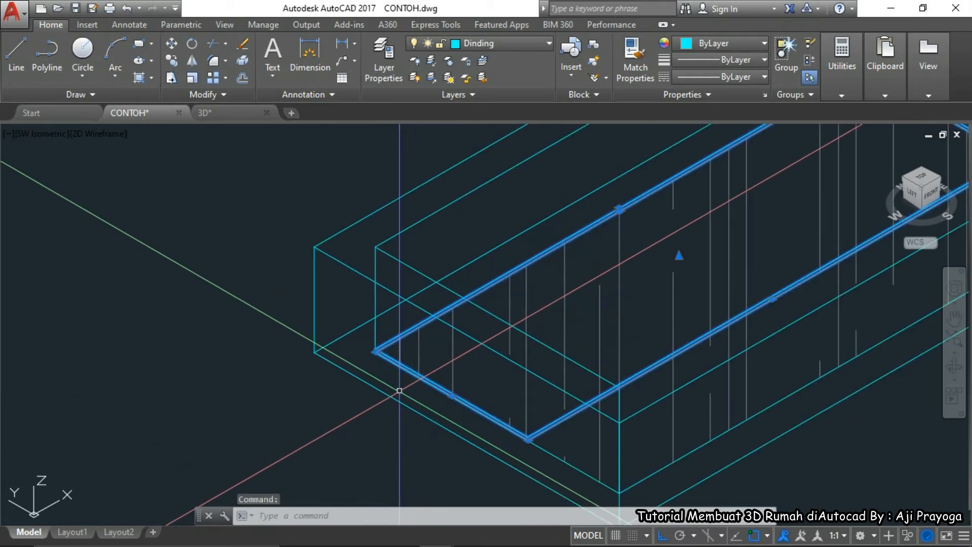
type("m")
key("Return")
left_click(282, 452)
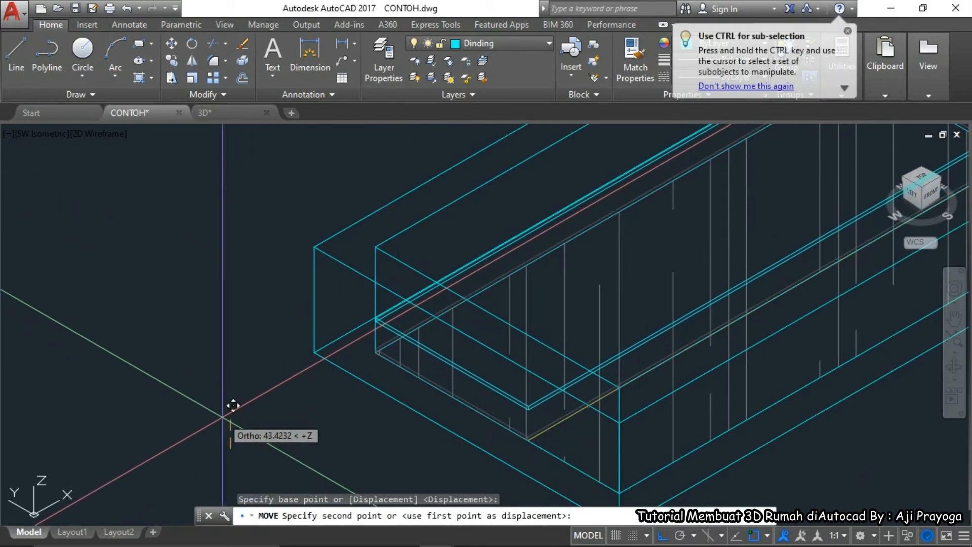
left_click(294, 413)
left_click(397, 330)
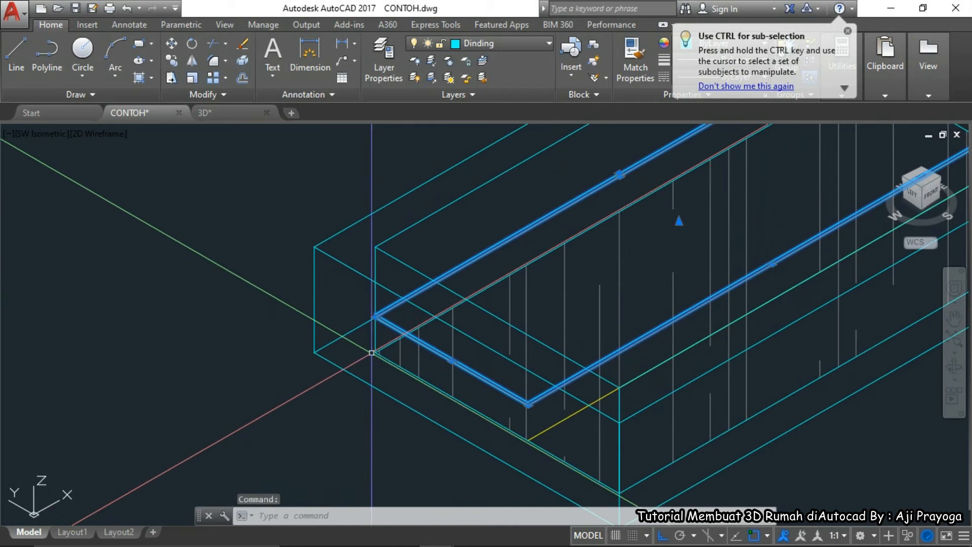
middle_click_drag(373, 351, 404, 355)
type("co")
key("Return")
left_click(246, 341)
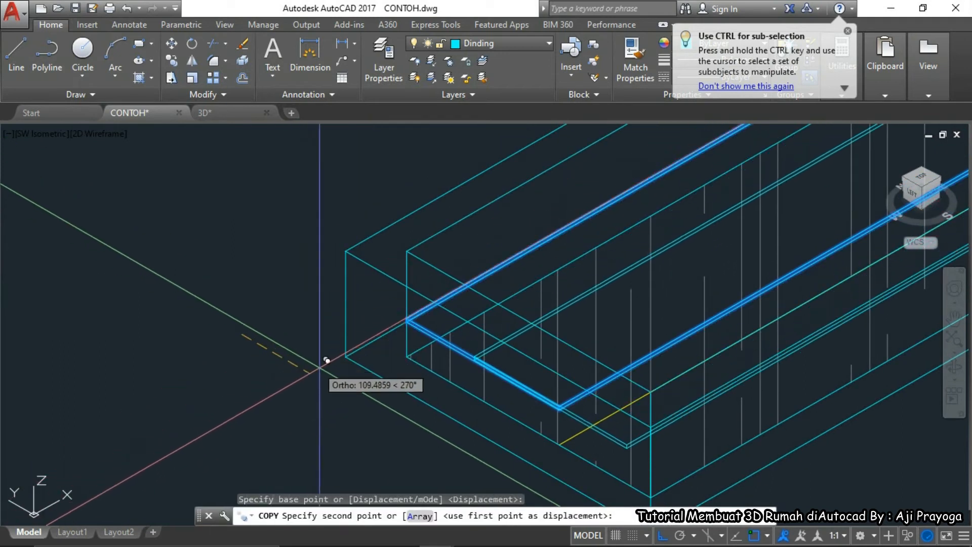
key("Escape")
Copy the glass pane from its corner to the opposite inner side of the small window frame
left_click(504, 377)
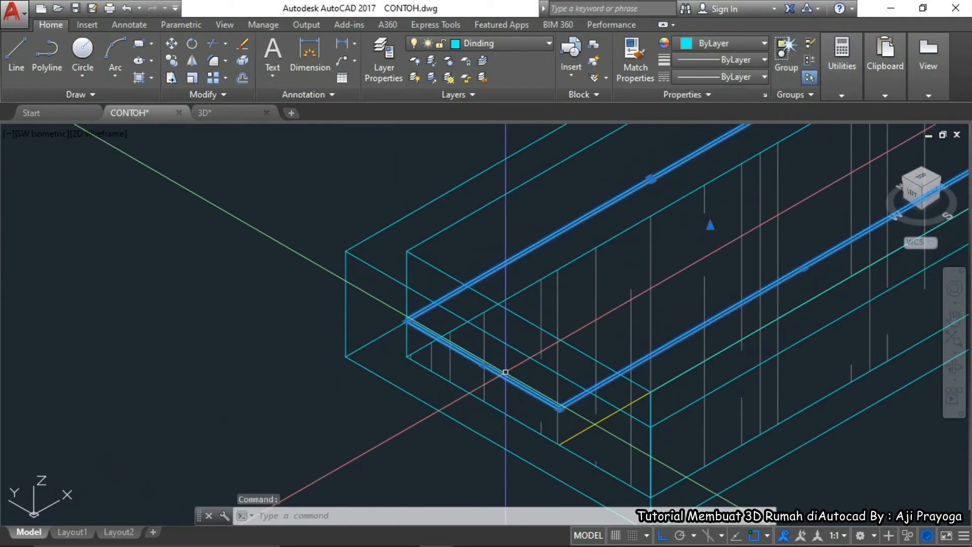
middle_click_drag(503, 375, 464, 332)
type("co")
key("Return")
scroll(524, 367, "up", 4)
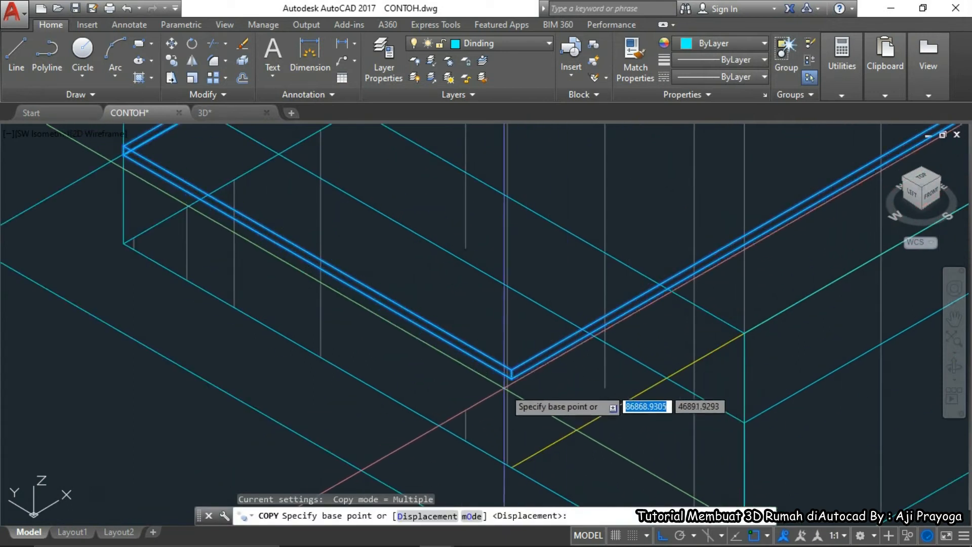
left_click(511, 377)
middle_click_drag(588, 392, 495, 263)
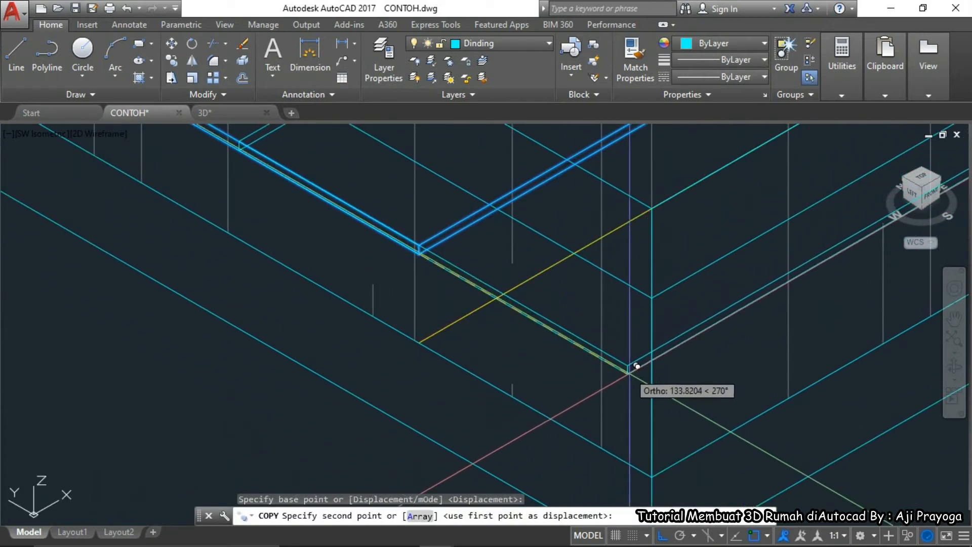
key("Return")
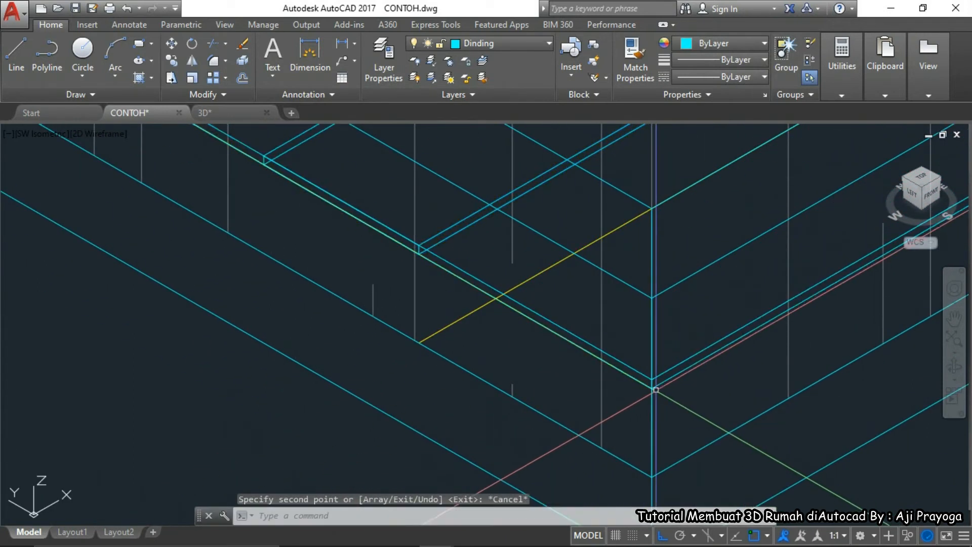
Move the copied glass pane up along the Z axis so it sits higher than the first pane
scroll(652, 389, "down", 5)
key("Return")
left_click(478, 420)
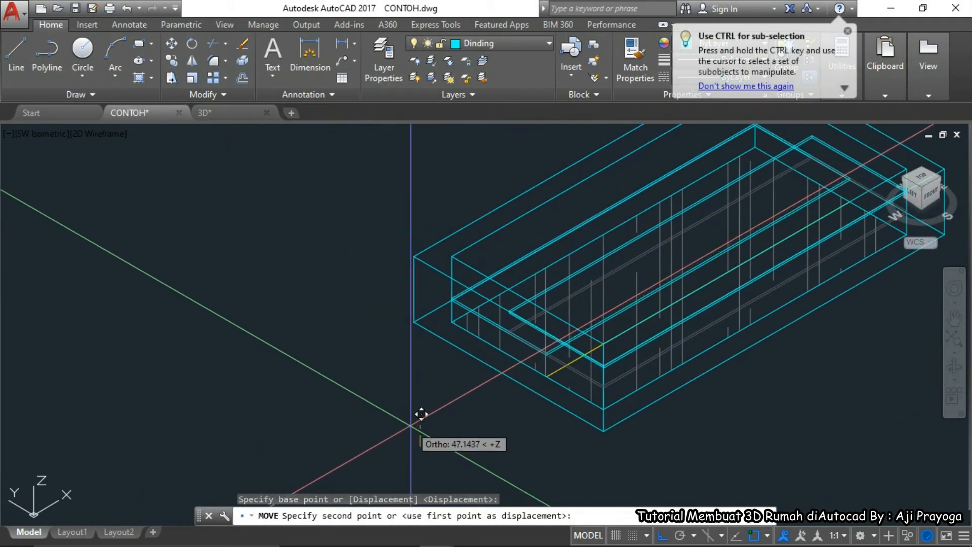
key("Escape")
scroll(659, 363, "down", 2)
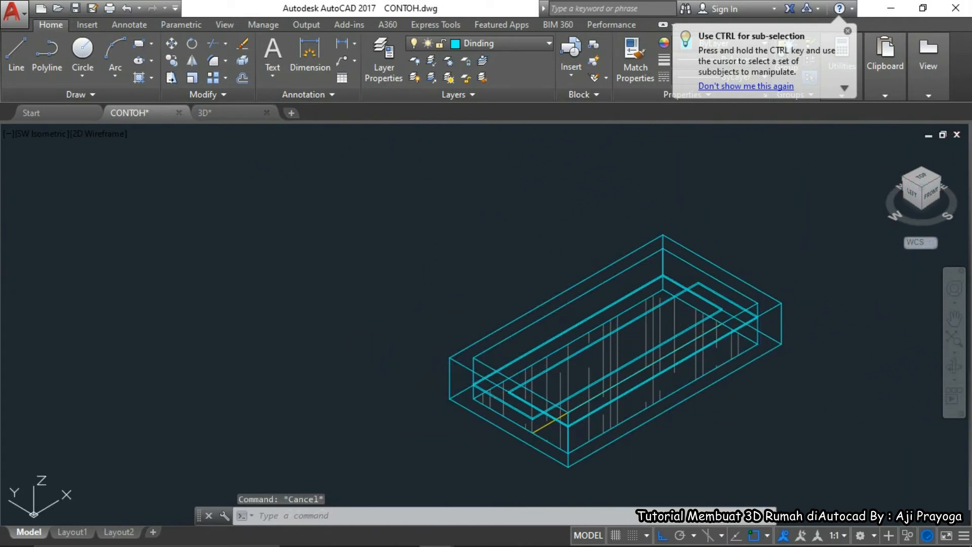
key("Escape")
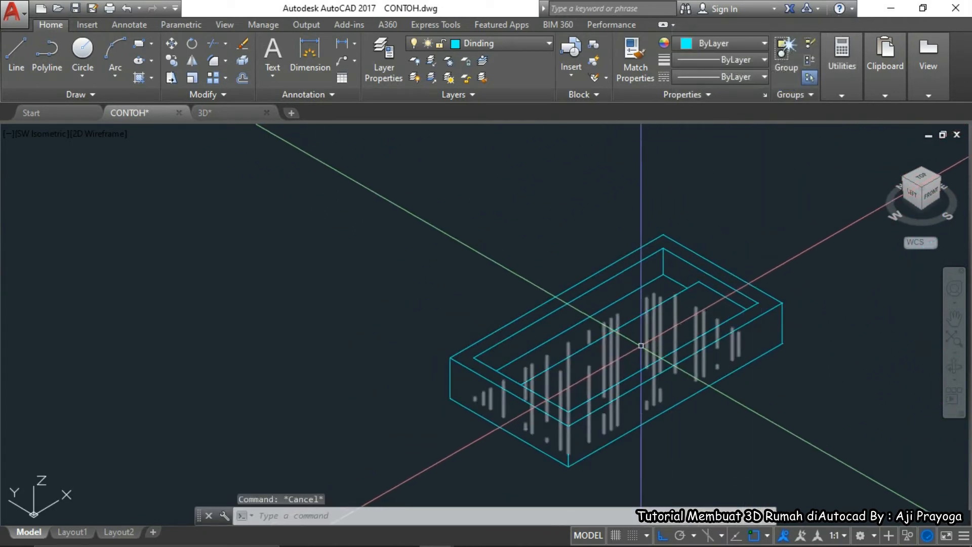
Erase the leftover hatch and the dividing line inside the small window frame
key("Delete")
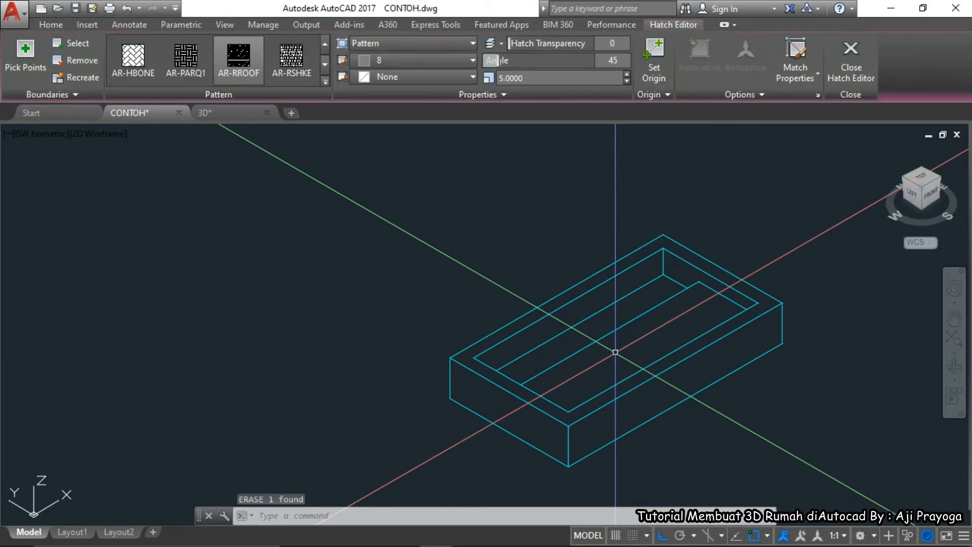
scroll(674, 333, "down", 5)
left_click(495, 266)
key("Escape")
scroll(620, 382, "up", 5)
left_click(633, 347)
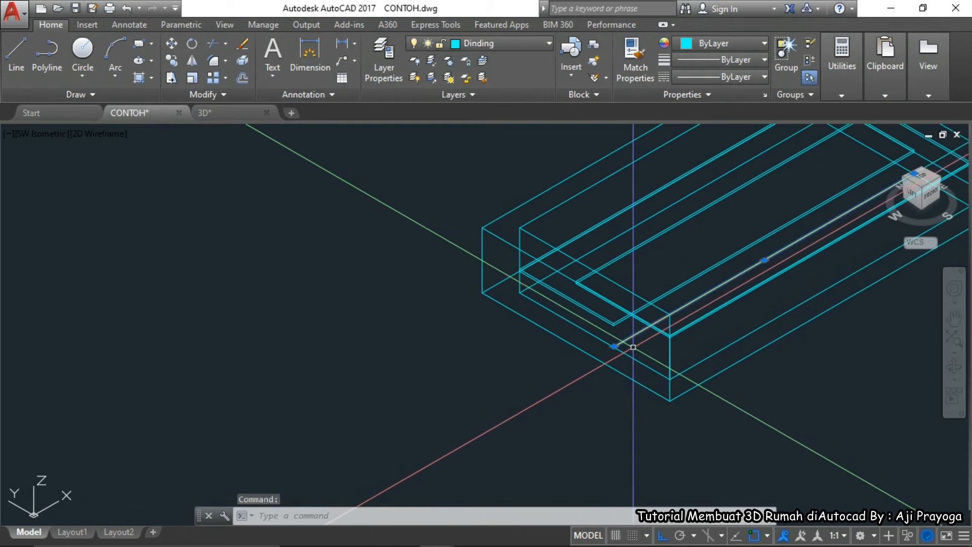
scroll(633, 348, "down", 5)
scroll(582, 341, "up", 5)
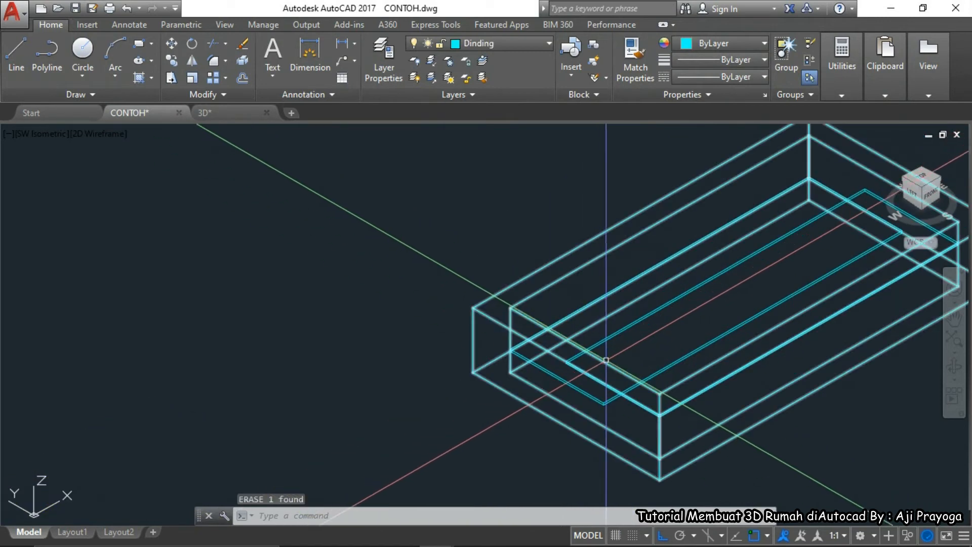
Try to move the small window's frame to another spot
left_click(573, 296)
left_click(609, 337)
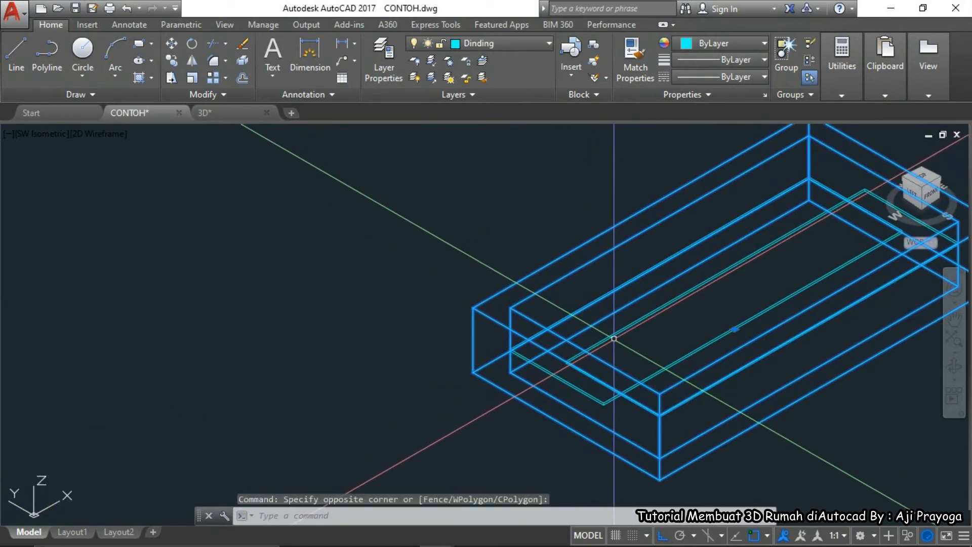
scroll(582, 349, "down", 5)
type("m")
key("Return")
left_click(533, 412)
scroll(658, 354, "up", 4)
left_click(757, 332)
key("ctrl+z")
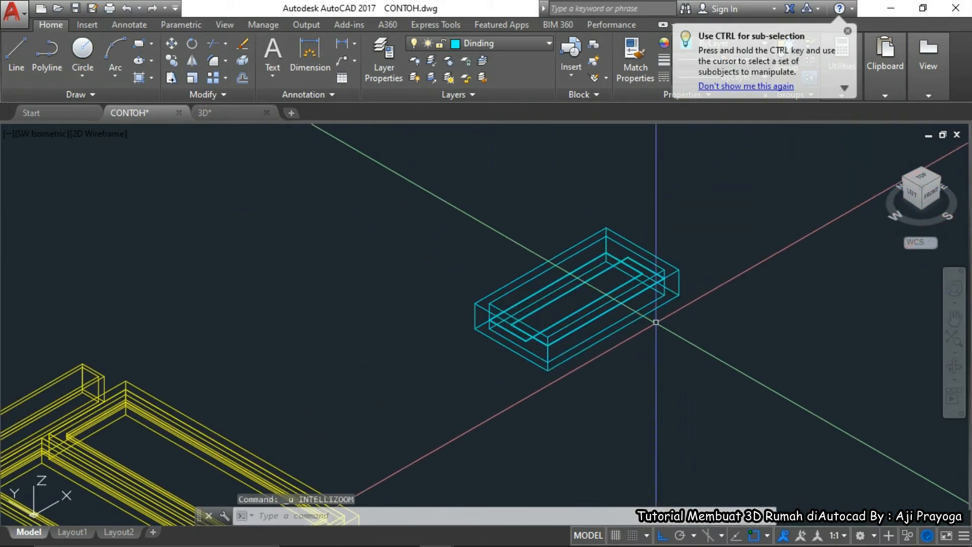
Assign the small window's frame and both glass panes to the Kusen layer
left_click(511, 304)
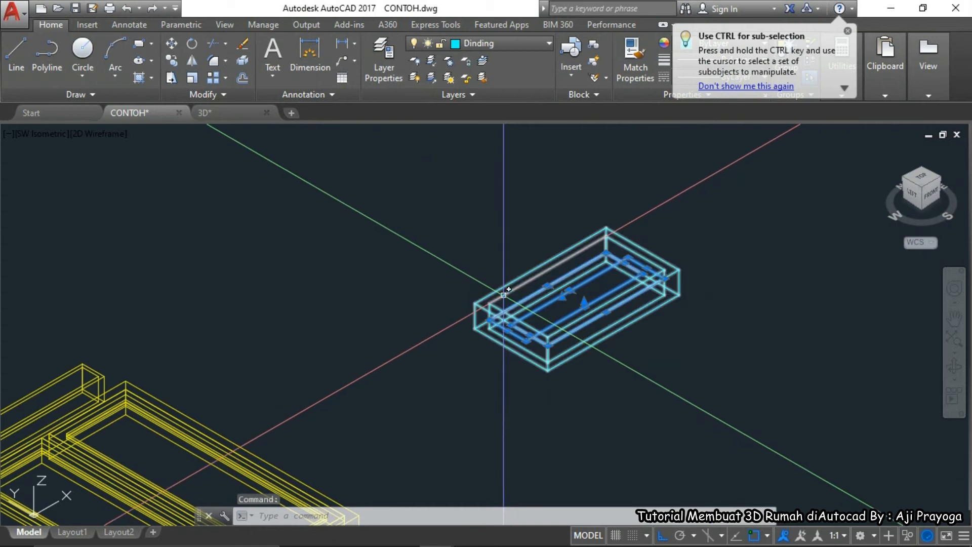
left_click(496, 47)
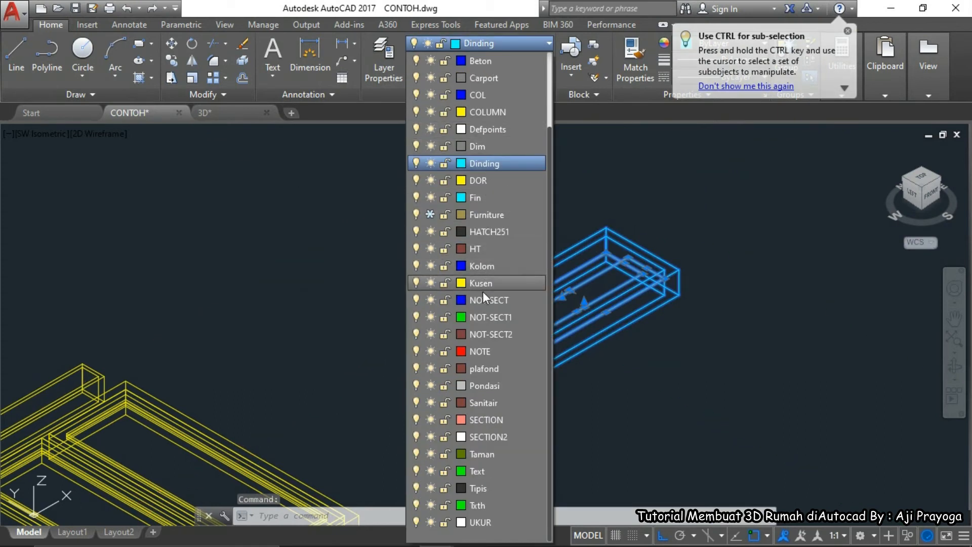
left_click(526, 282)
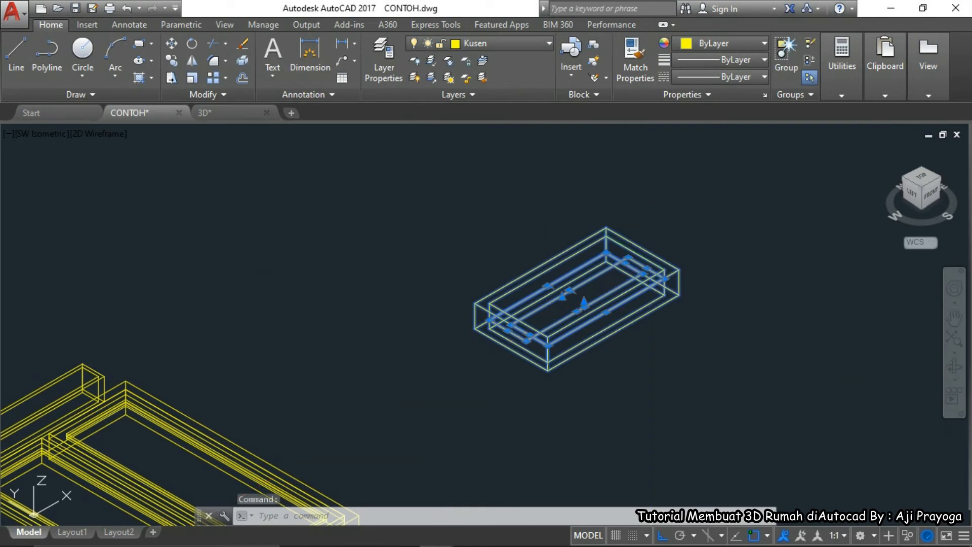
Make a block of the small window's frame and panes with its base point at the frame's lower corner
type("b")
key("Return")
left_click(536, 386)
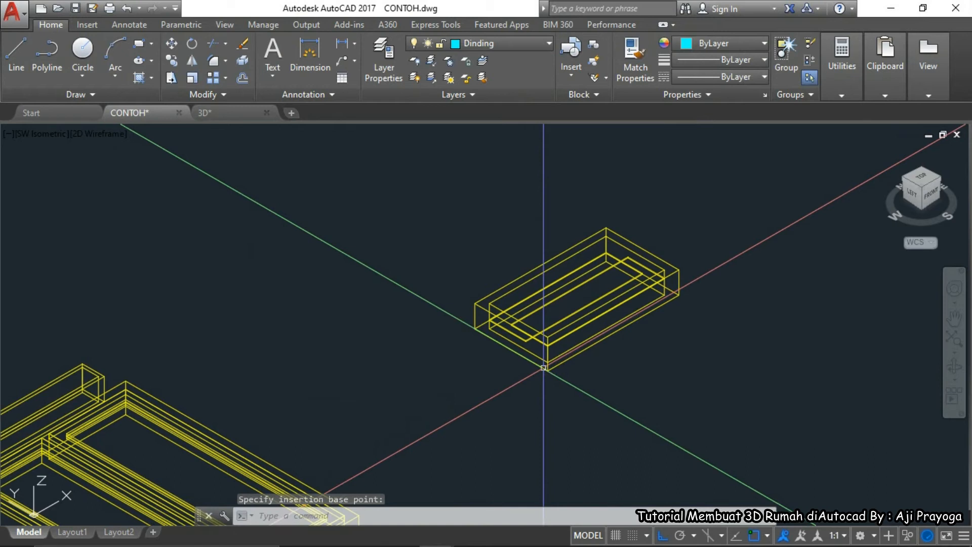
Look over the plans, elevations, 3D walls and the row of modelled door and window blocks
scroll(543, 367, "down", 6)
scroll(597, 212, "up", 4)
scroll(606, 298, "down", 4)
middle_click_drag(503, 322, 527, 228)
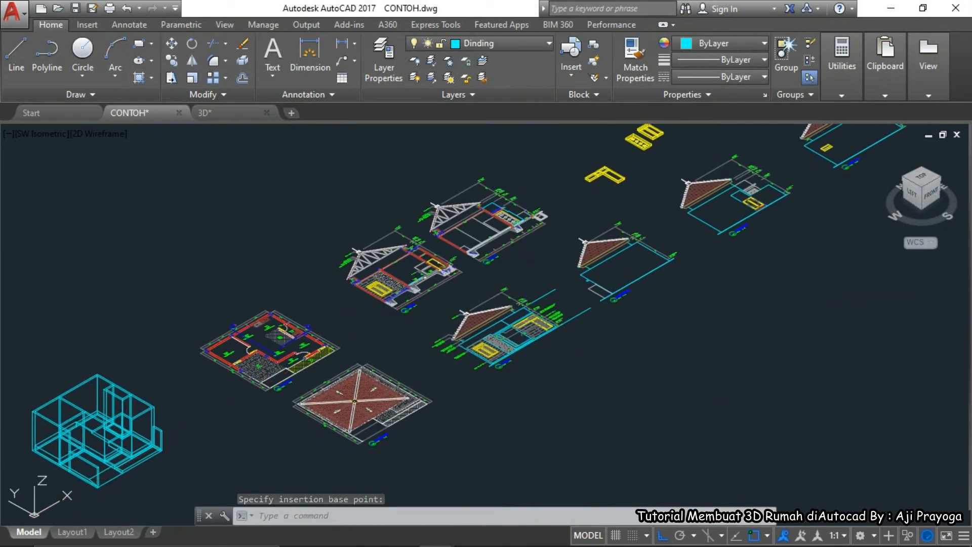
scroll(532, 355, "up", 3)
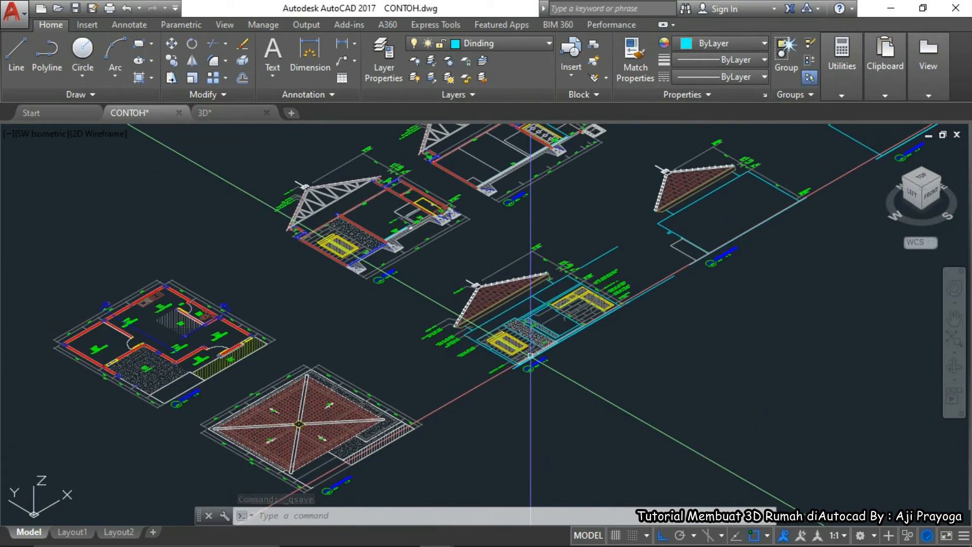
scroll(530, 356, "down", 5)
scroll(673, 271, "up", 6)
scroll(714, 250, "down", 2)
middle_click_drag(714, 250, 609, 321)
scroll(708, 209, "up", 4)
scroll(722, 255, "down", 6)
scroll(405, 445, "up", 3)
scroll(412, 455, "down", 5)
scroll(488, 319, "up", 1)
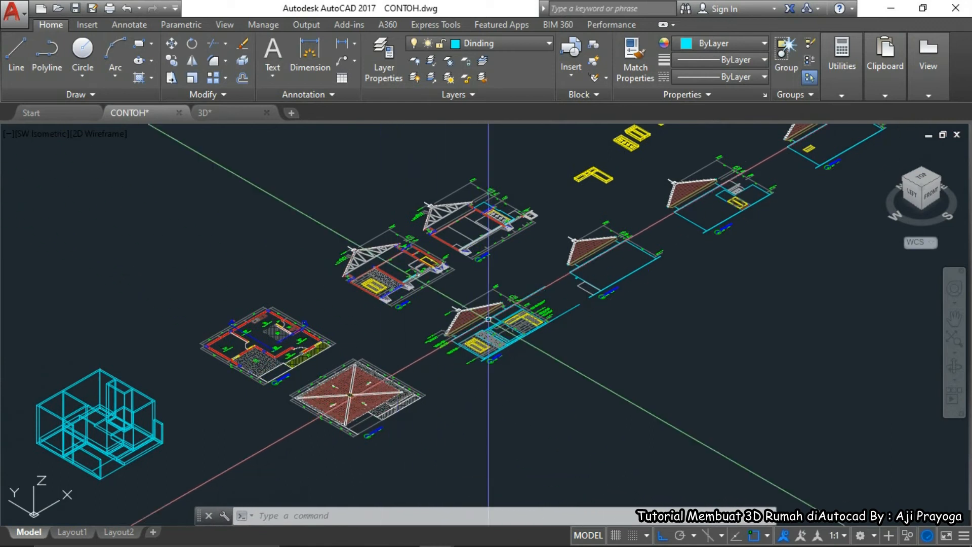
scroll(584, 161, "up", 6)
middle_click_drag(600, 199, 379, 294)
middle_click_drag(518, 205, 517, 304)
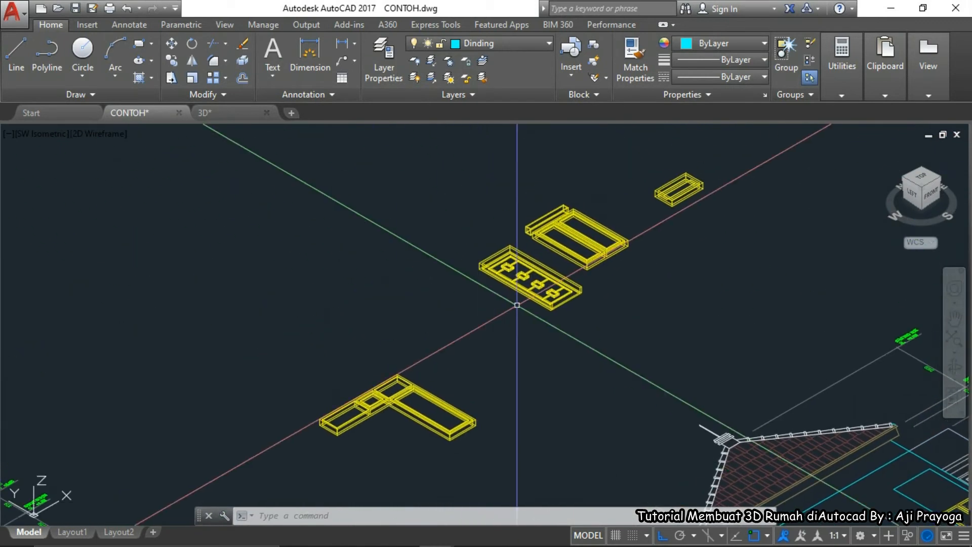
scroll(532, 281, "down", 4)
scroll(531, 276, "up", 1)
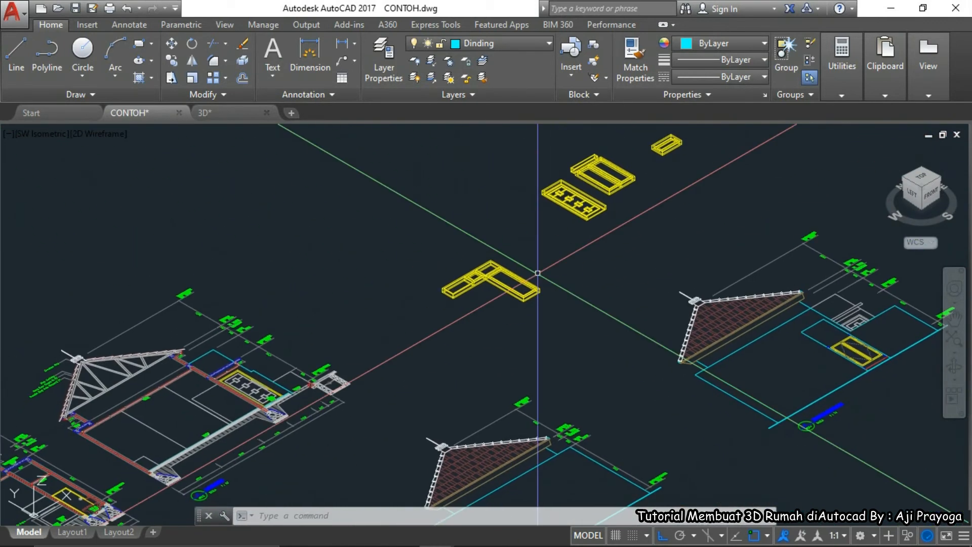
scroll(500, 288, "down", 4)
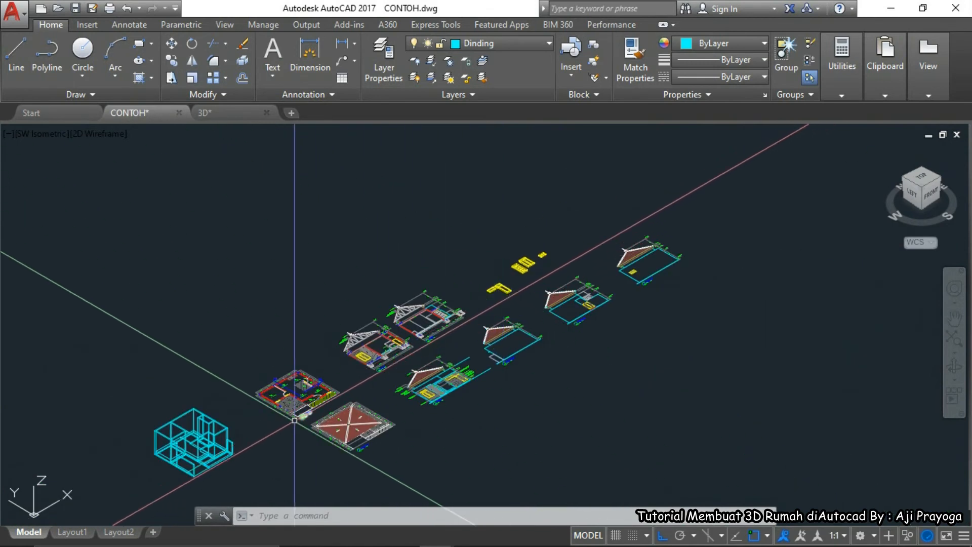
scroll(295, 420, "up", 5)
scroll(294, 420, "down", 5)
scroll(526, 298, "up", 5)
scroll(536, 301, "up", 4)
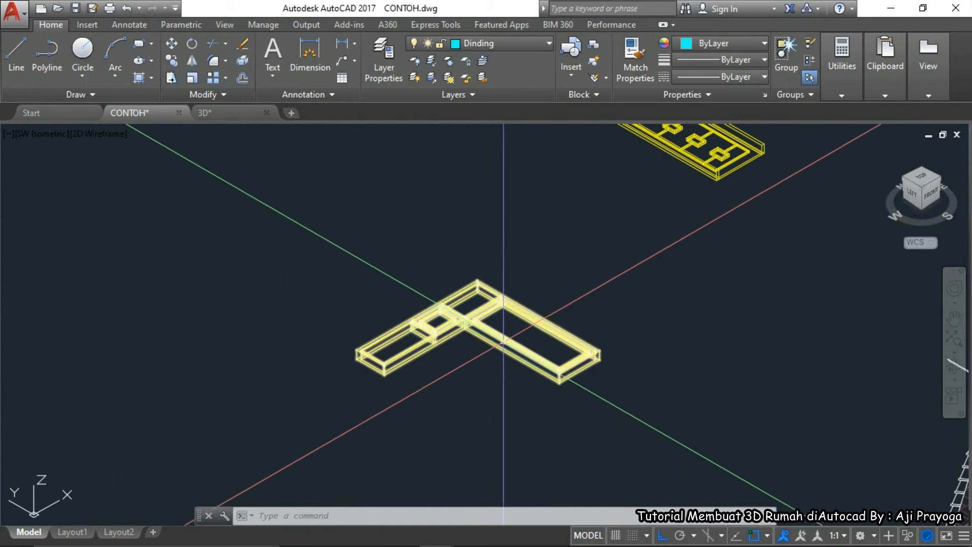
left_click(583, 413)
type("R")
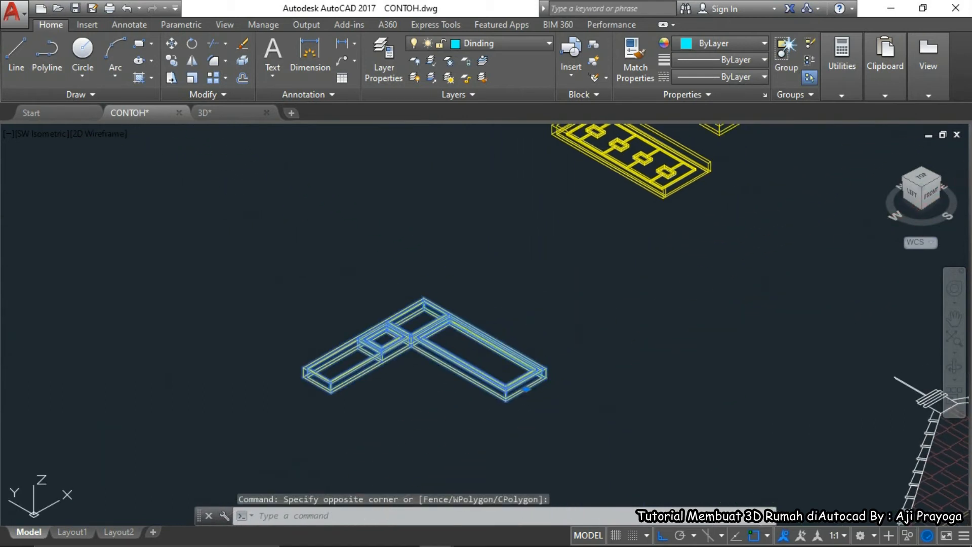
type("RO")
key("Return")
left_click(507, 398)
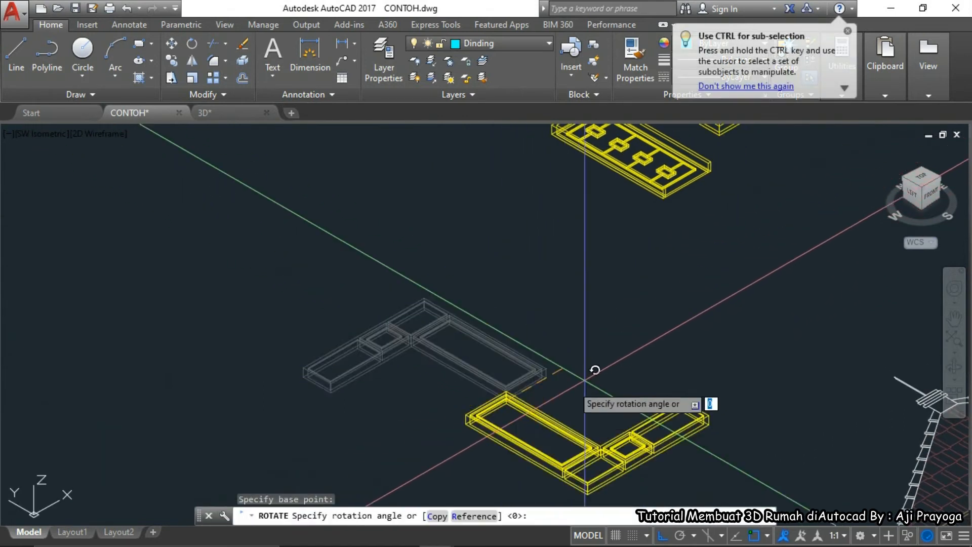
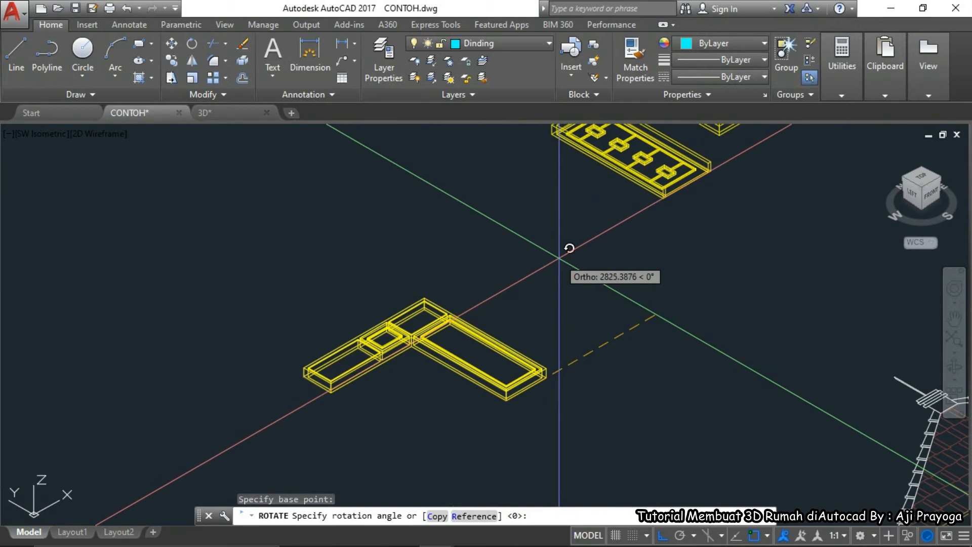
key("Escape")
Switch the UCS to the Right (RI) orientation
scroll(499, 348, "up", 2)
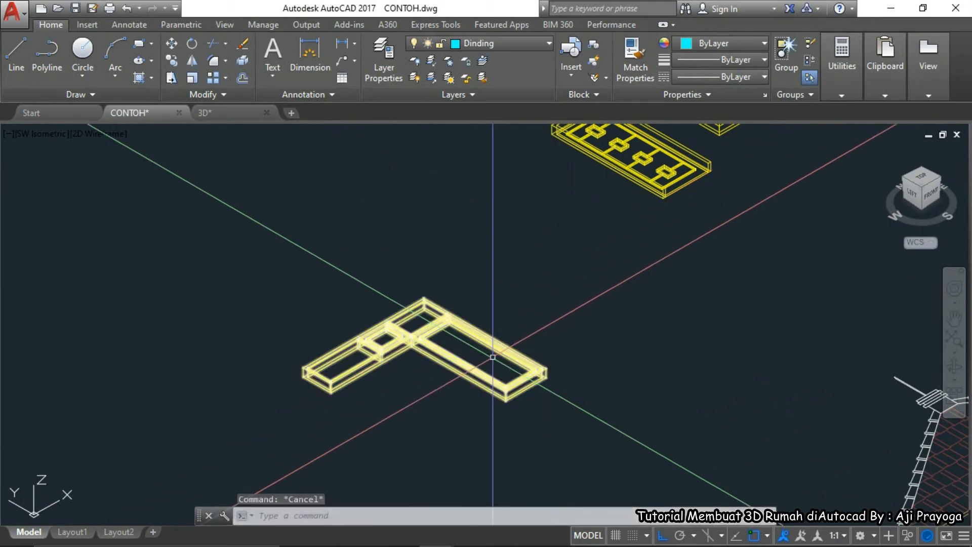
scroll(531, 293, "down", 2)
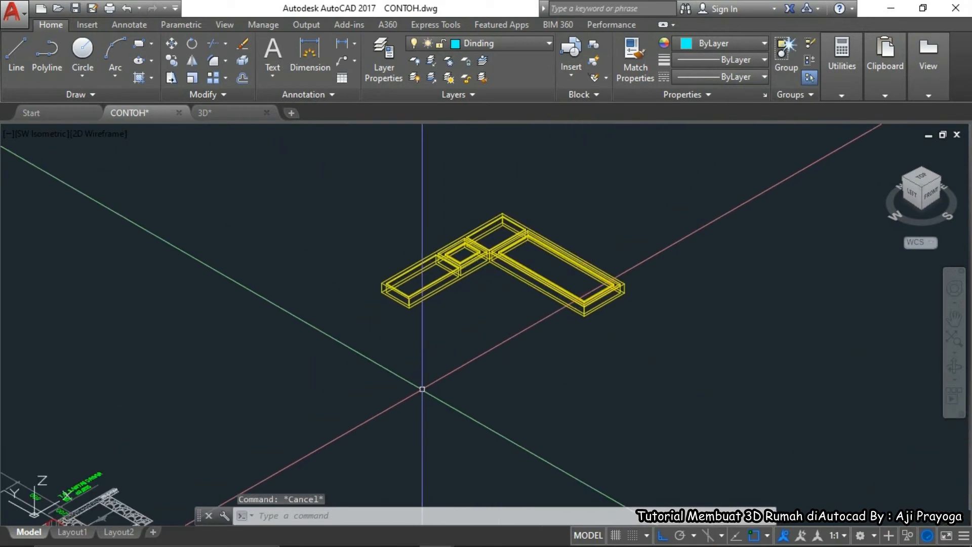
type("UCS")
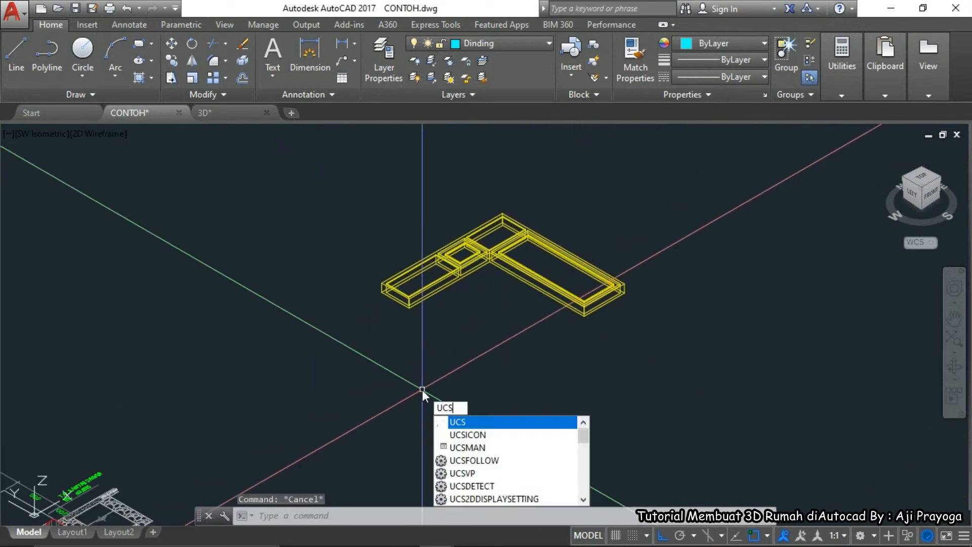
key("Return")
type("4")
key("BackSpace")
type("RI")
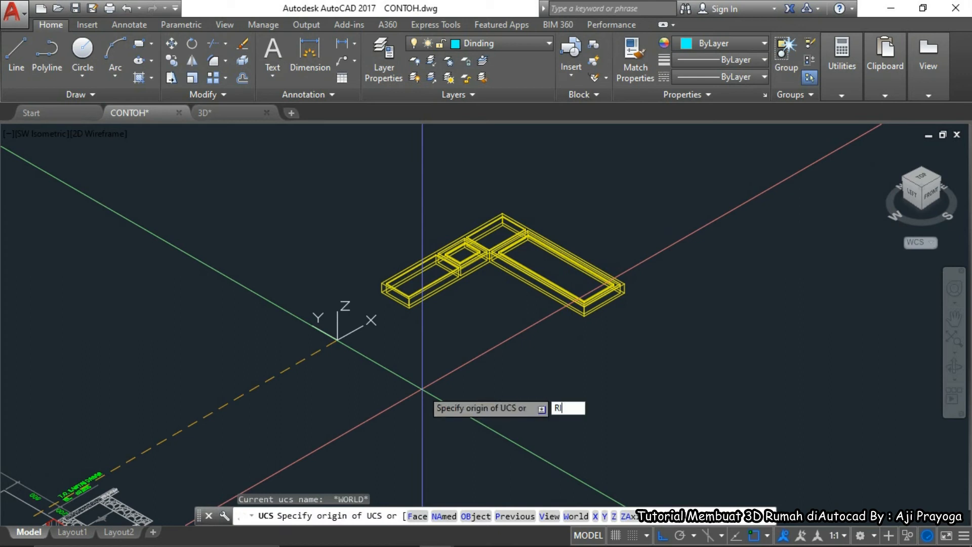
key("Return")
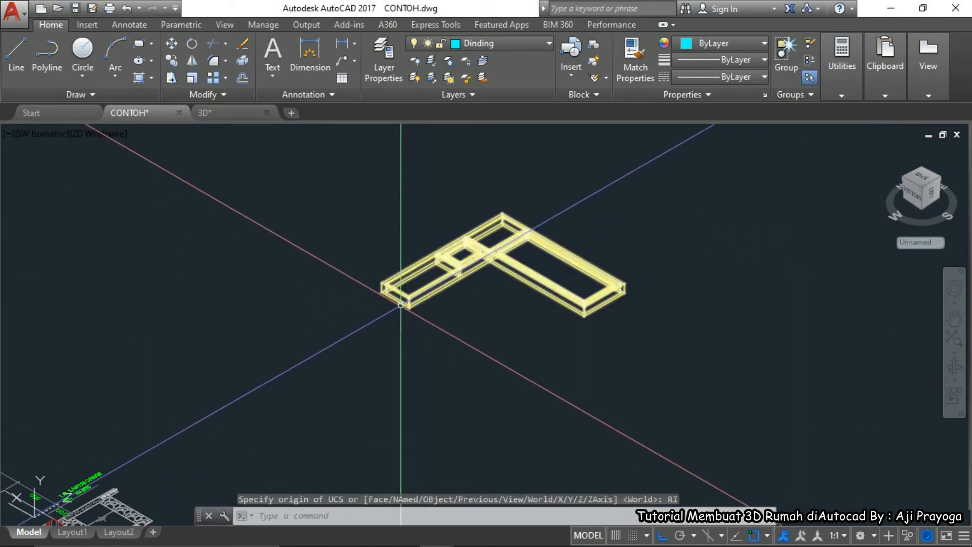
left_click(400, 304)
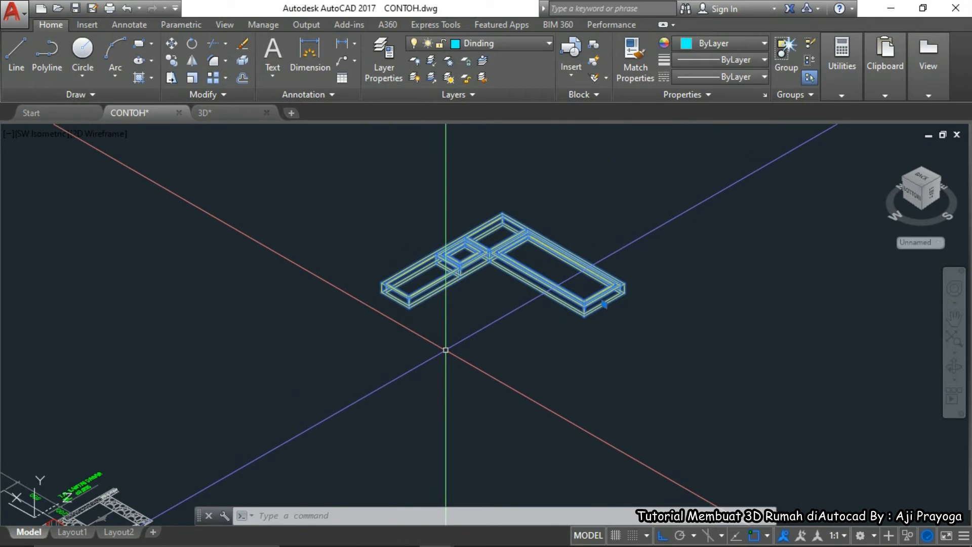
type("RO")
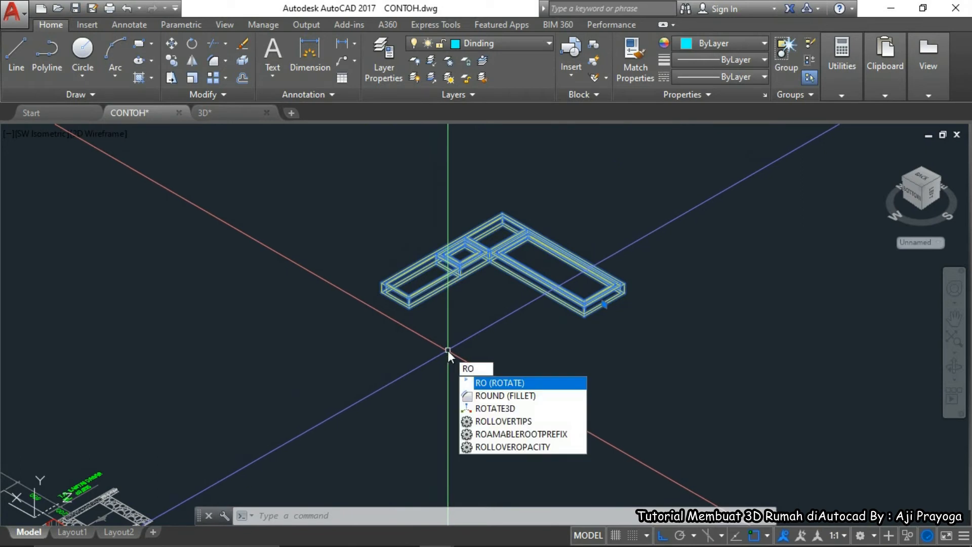
key("Return")
scroll(557, 329, "up", 5)
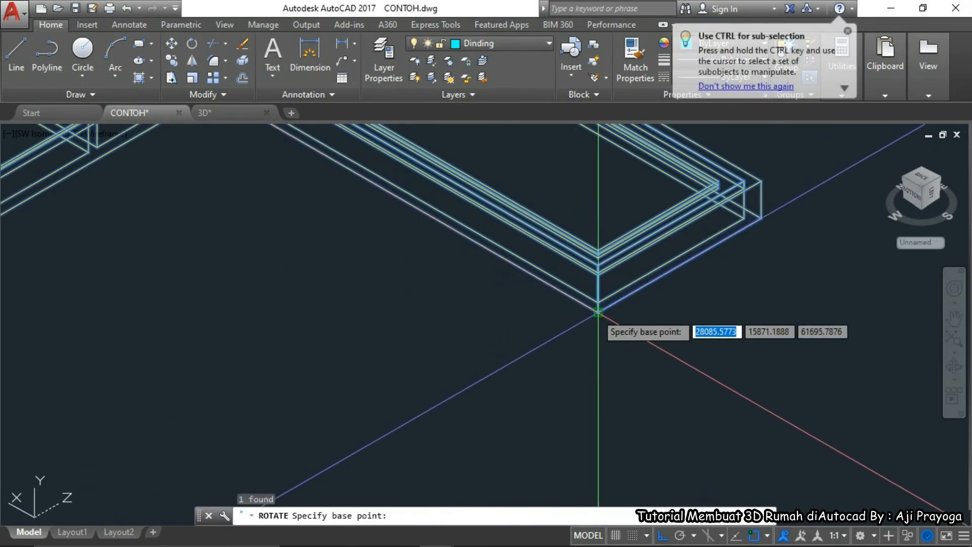
left_click(598, 312)
scroll(608, 302, "down", 10)
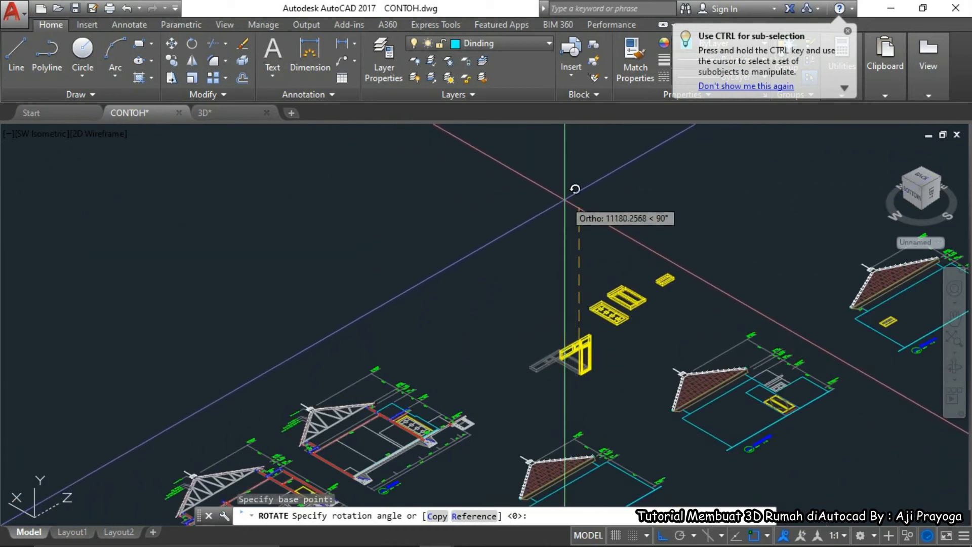
key("Escape")
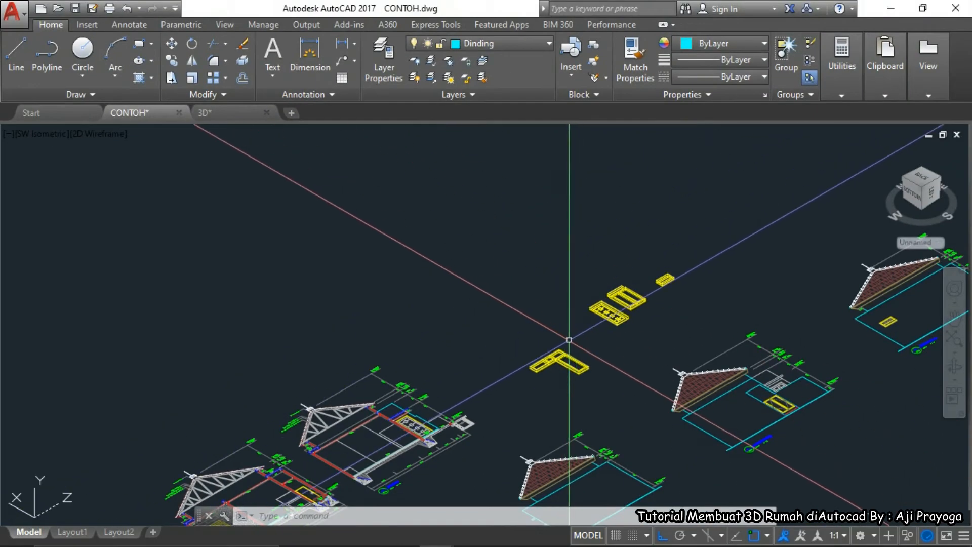
Reset the UCS to World
type("CS")
key("Return")
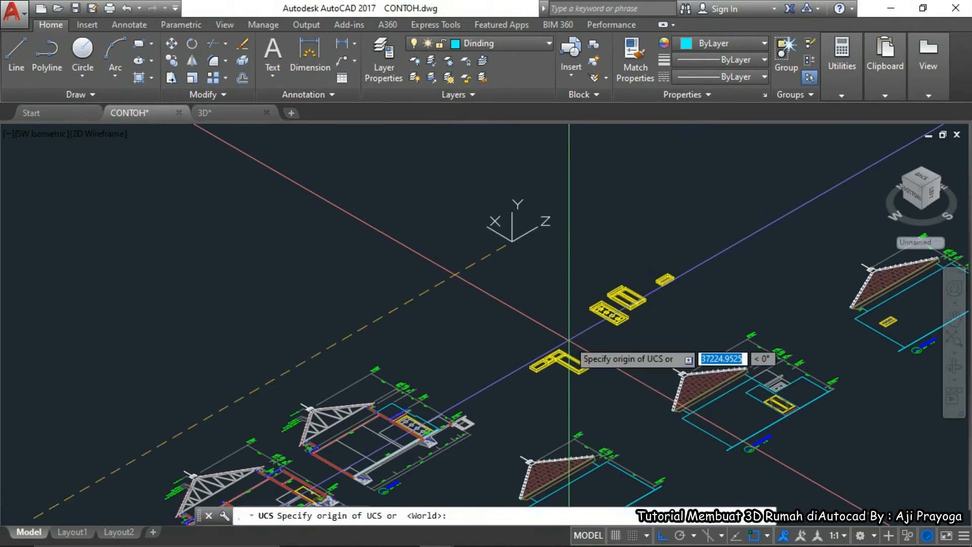
key("Return")
type("RE")
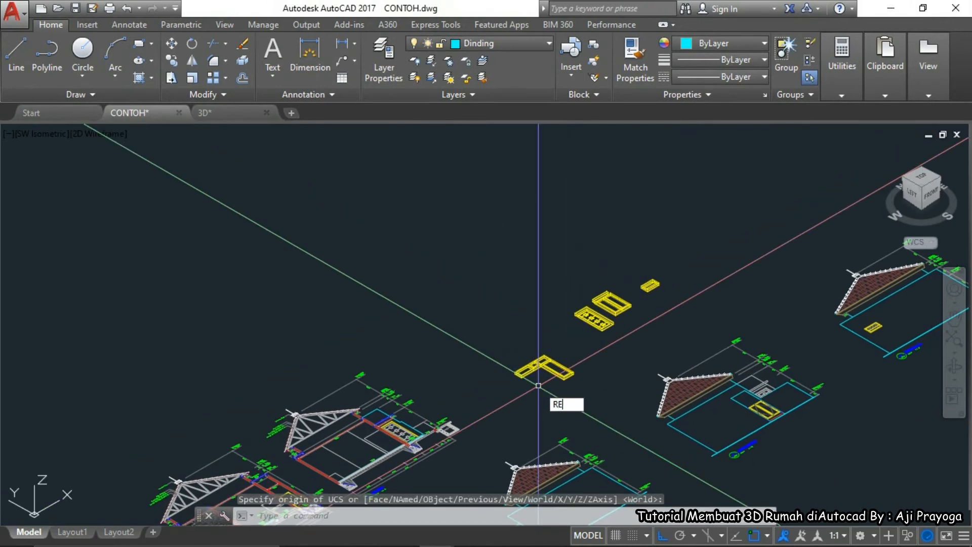
type("C")
key("Return")
scroll(506, 415, "up", 5)
key("Escape")
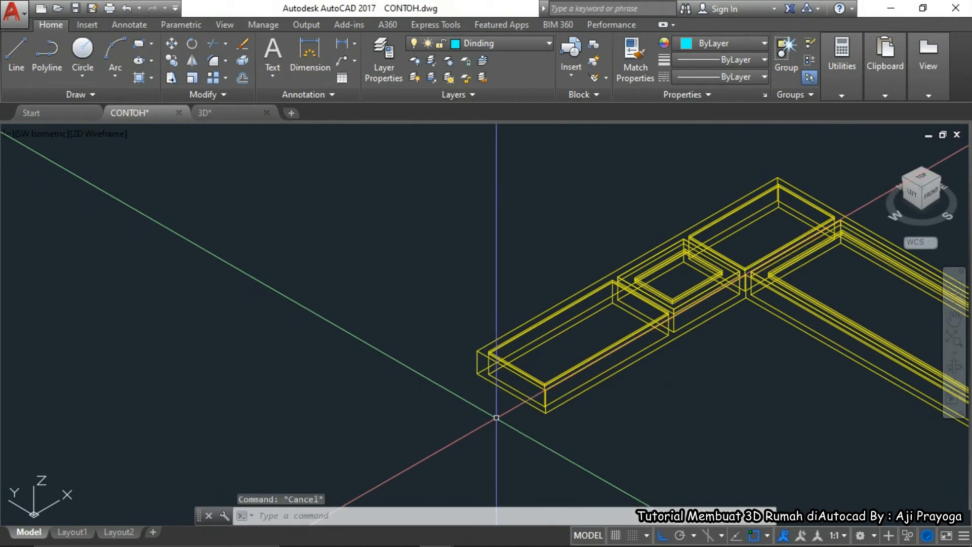
Draw two rectangles along the base outline of the L-shaped door-and-window block, one around the window arm and one around the full door part
type("REC")
key("Return")
left_click(477, 374)
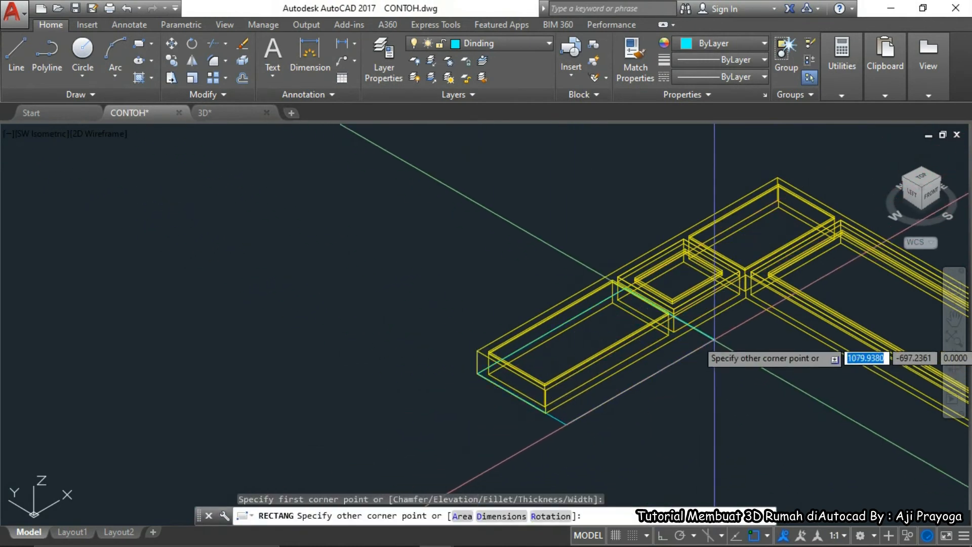
left_click(746, 298)
middle_click_drag(772, 367, 547, 378)
key("Return")
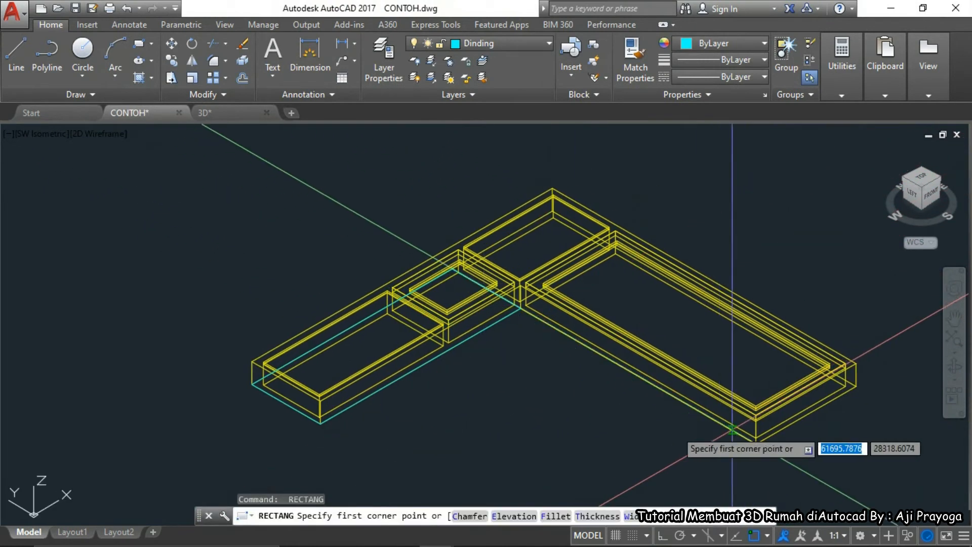
left_click(756, 444)
scroll(562, 223, "up", 5)
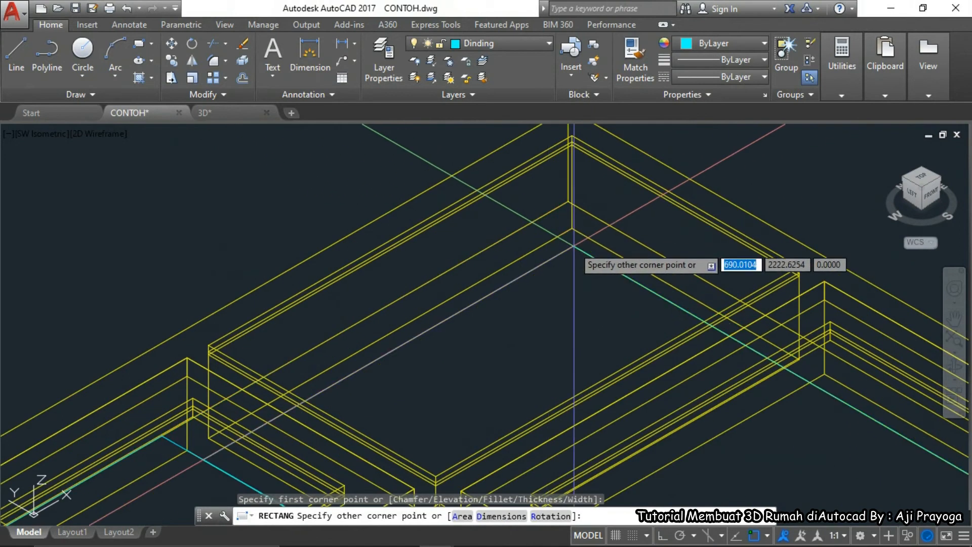
left_click(569, 204)
scroll(480, 397, "down", 5)
Extrude both outline rectangles of the door-and-window block to a height of 150
type("EXT")
key("Return")
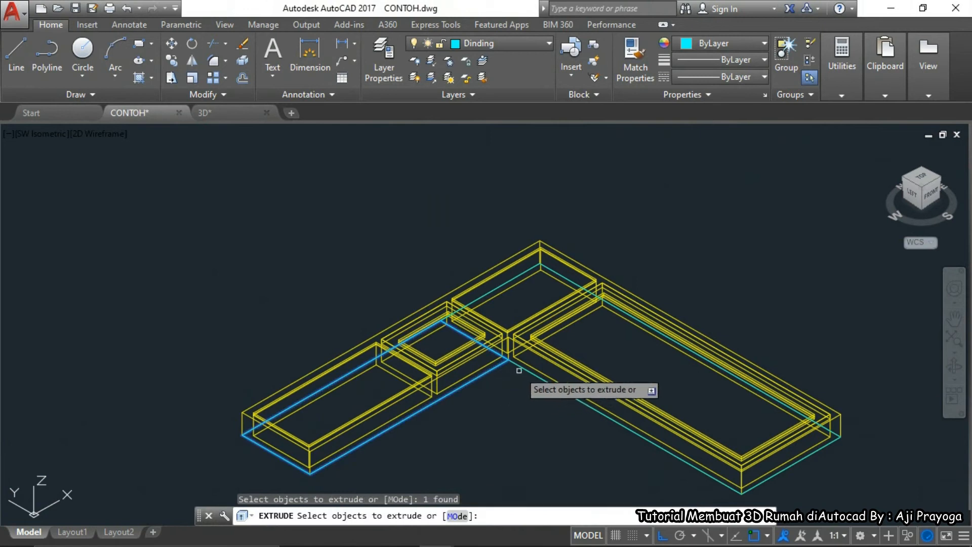
key("Return")
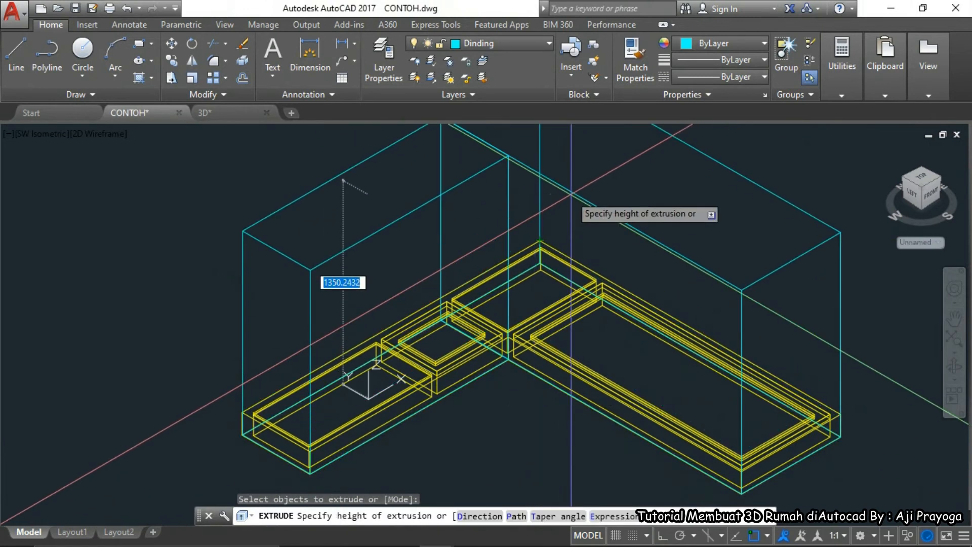
type("150")
key("Return")
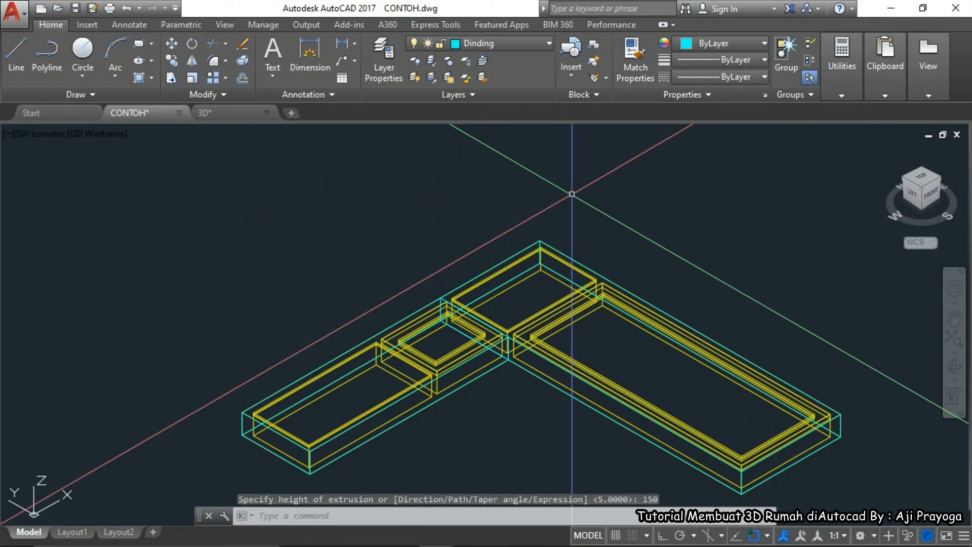
type("SU")
key("Return")
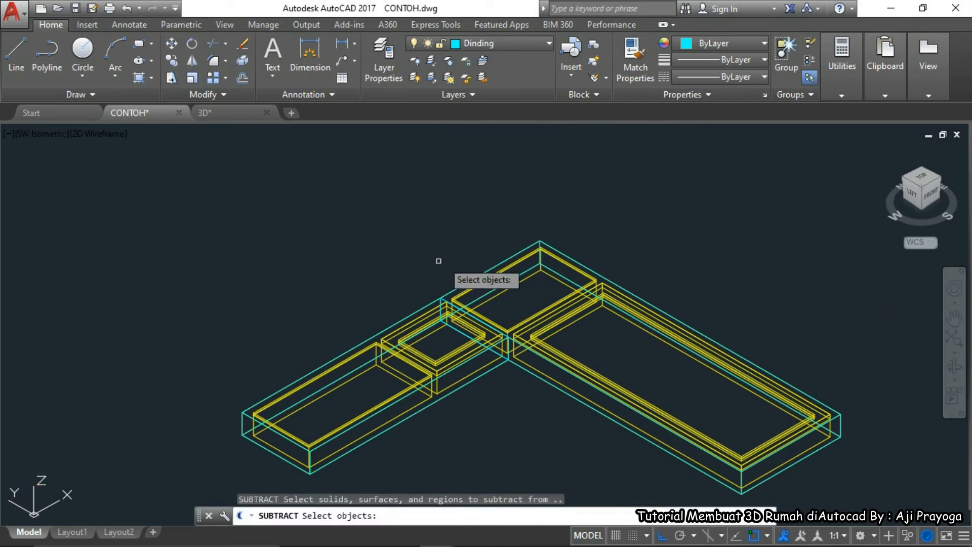
key("Escape")
Union the two extruded boxes around the door-and-window block into one solid
type("UNI")
key("Return")
left_click(468, 259)
left_click(422, 314)
key("Return")
middle_click_drag(463, 397, 426, 409)
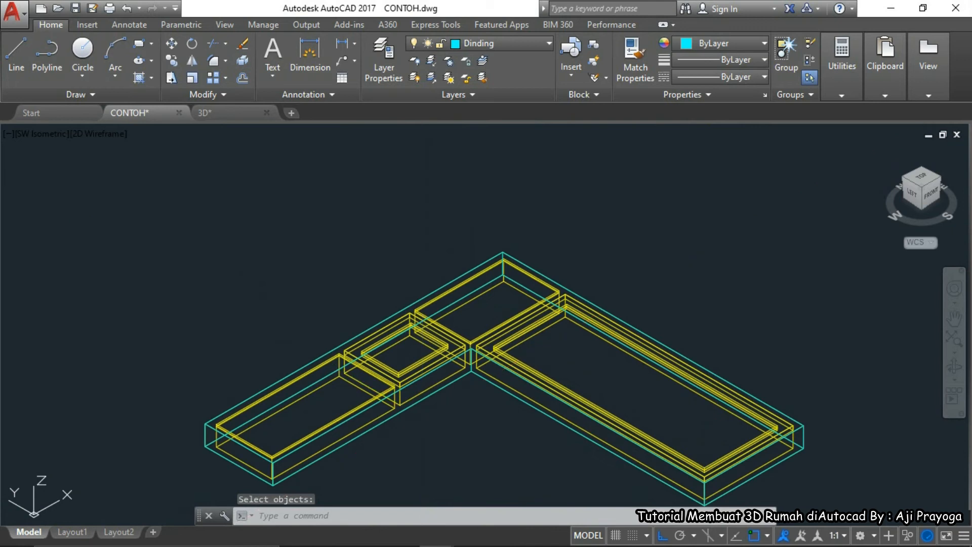
Check the joined L-shaped solid with hidden lines removed and regenerate the drawing
type("HI")
key("Return")
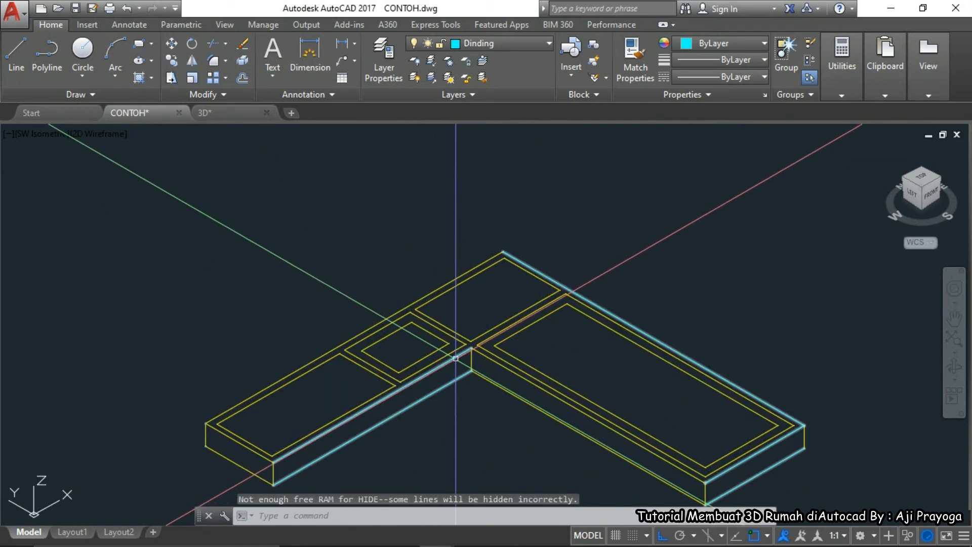
left_click(451, 385)
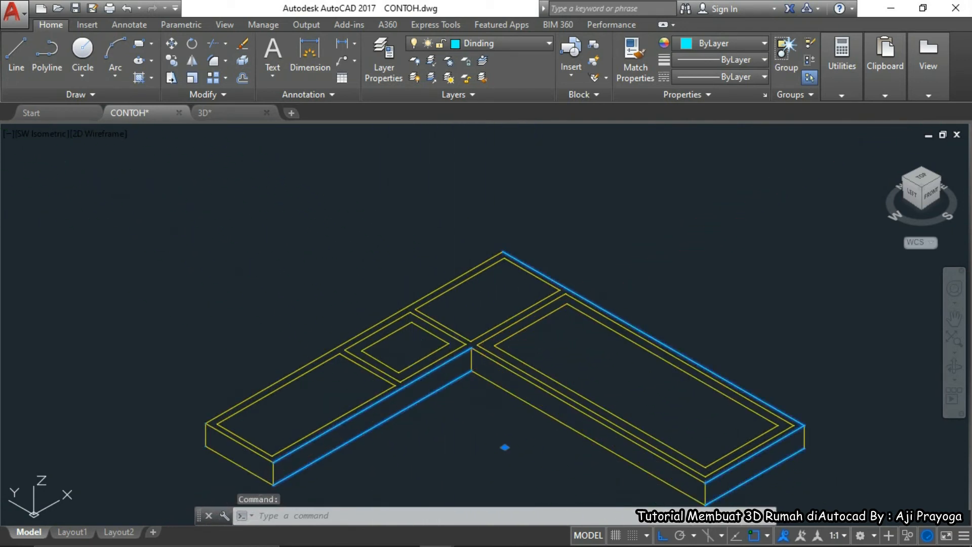
type("RE")
key("Return")
Draw a rectangle along the outer base corners of the frame with the four small square ornaments
scroll(580, 321, "down", 5)
scroll(537, 343, "up", 6)
type("RE")
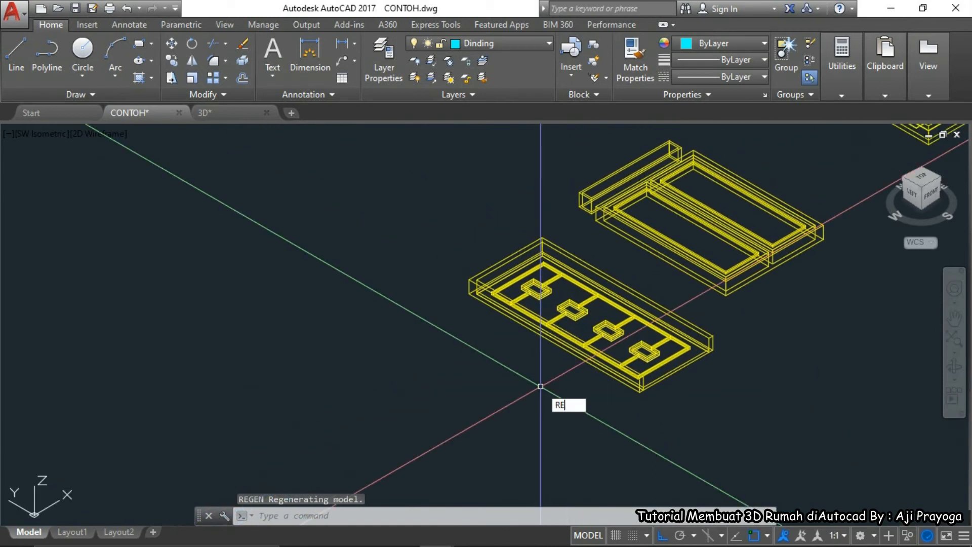
type("C")
key("Return")
left_click(469, 294)
scroll(737, 365, "up", 2)
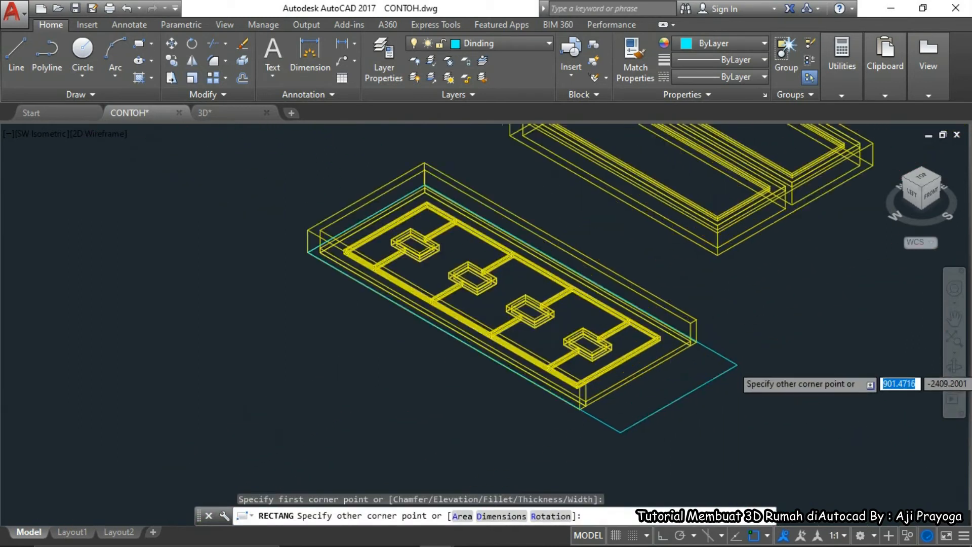
scroll(737, 365, "up", 2)
left_click(697, 342)
Extrude the rectangle around the four-ornament frame to a height of 150
scroll(673, 344, "up", 2)
type("EX")
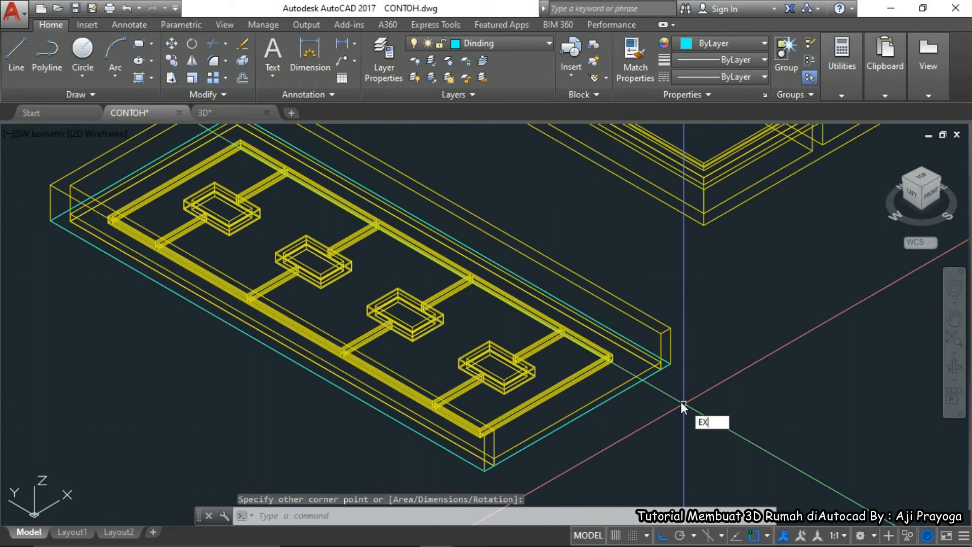
type("T")
key("Return")
left_click(656, 372)
key("Return")
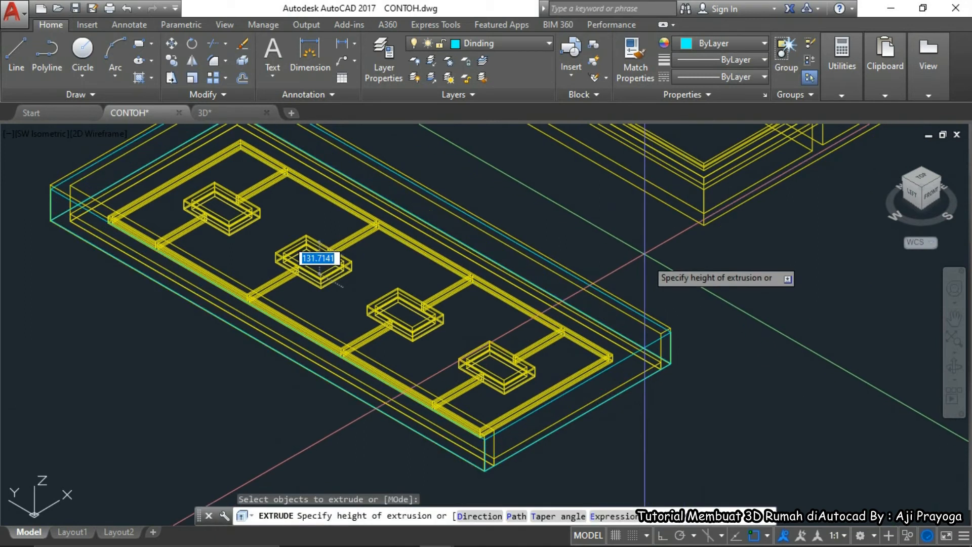
type("150")
key("Return")
Draw a rectangle along the outer base corners of the two-pane window frame
scroll(658, 405, "down", 5)
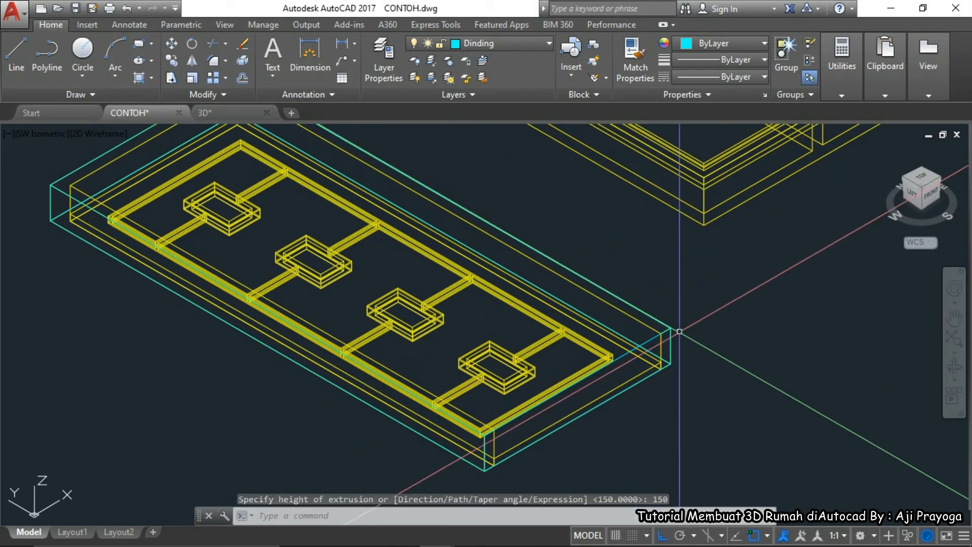
type("REC")
key("Return")
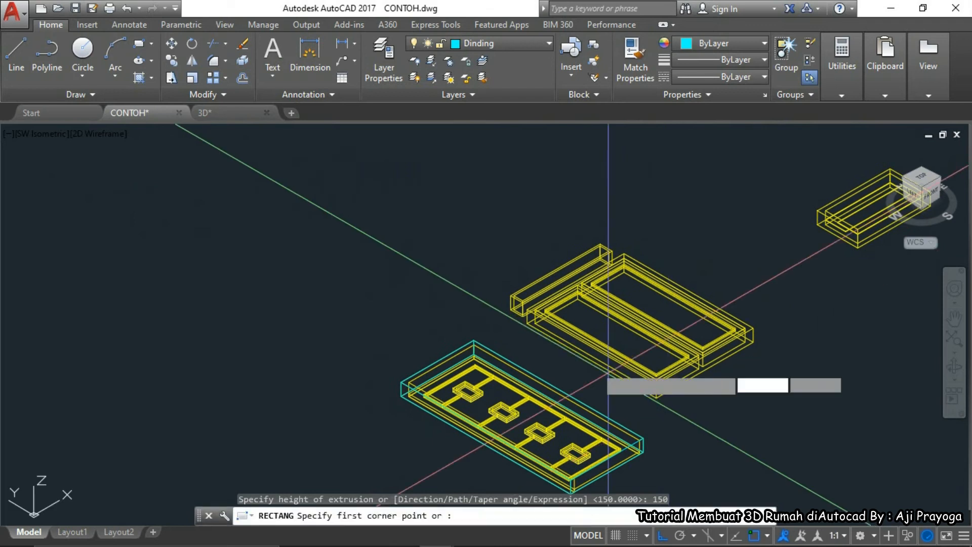
scroll(527, 322, "up", 4)
left_click(527, 321)
scroll(526, 322, "down", 3)
scroll(642, 409, "up", 3)
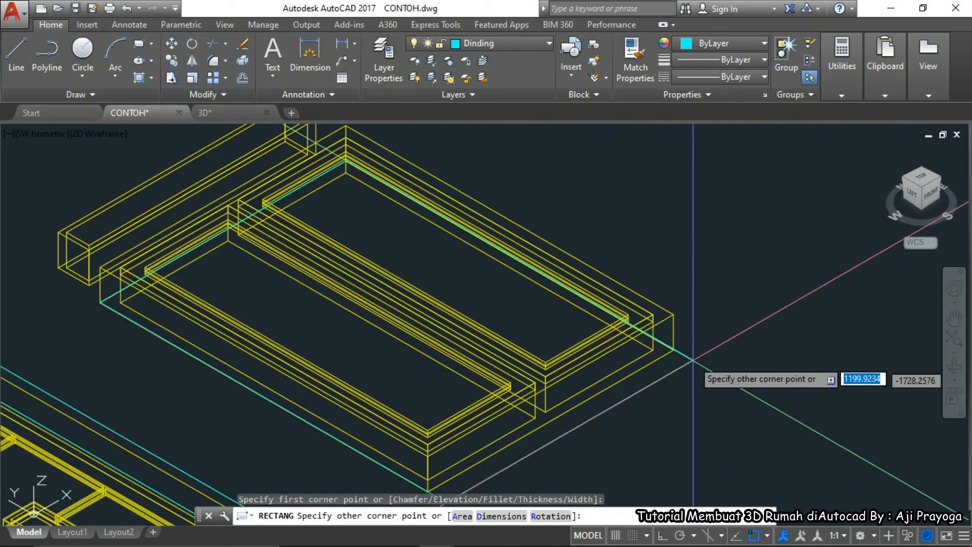
left_click(716, 406)
Extrude the rectangle around the two-pane window frame to a height of 150
type("EX")
key("Return")
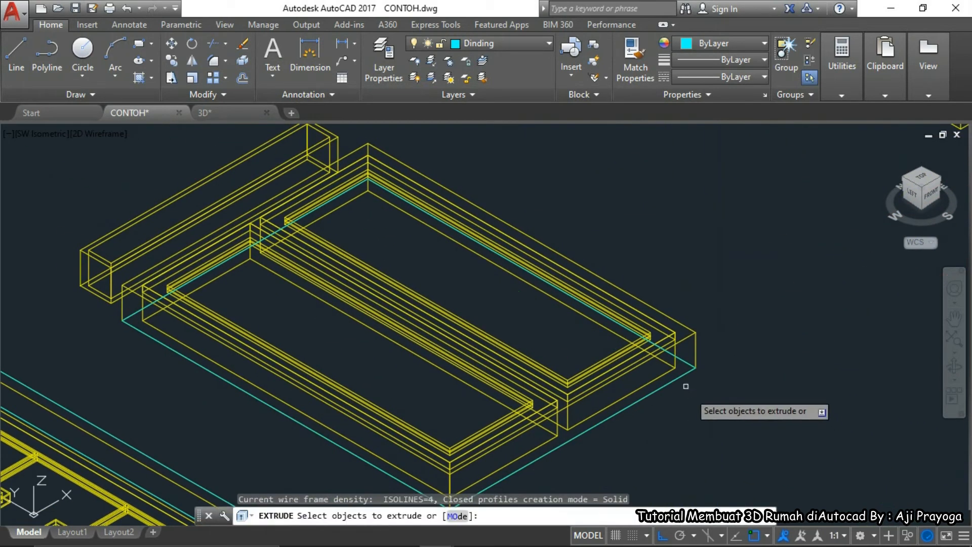
left_click(684, 377)
key("Return")
type("150")
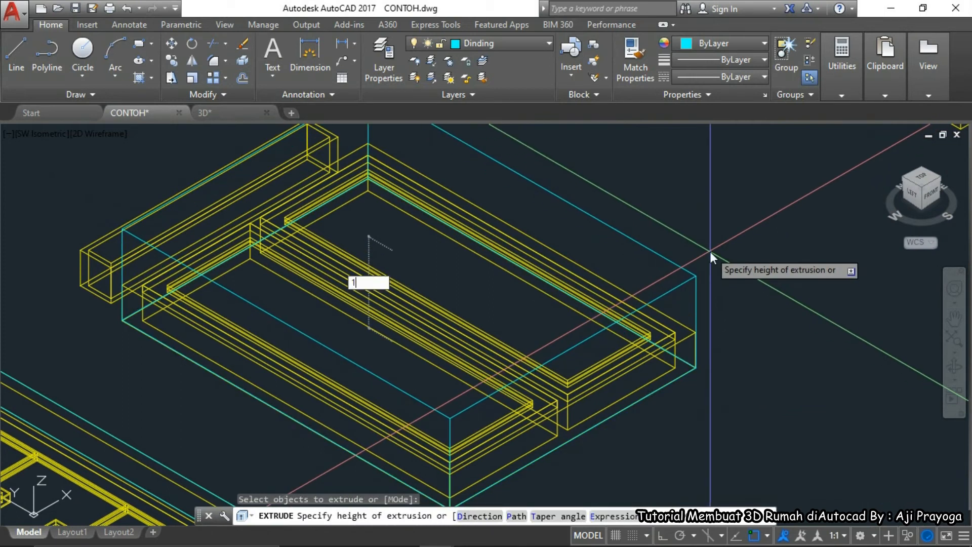
key("Return")
Draw a rectangle along the base outline of the long narrow frame beside the two-pane window
scroll(715, 260, "down", 3)
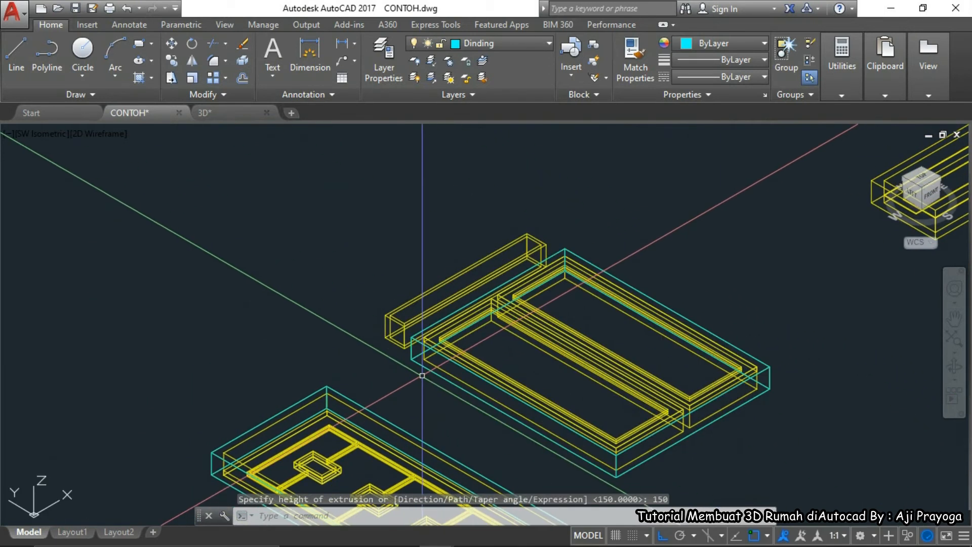
type("REC")
key("Return")
scroll(401, 364, "up", 3)
left_click(356, 321)
scroll(459, 388, "up", 2)
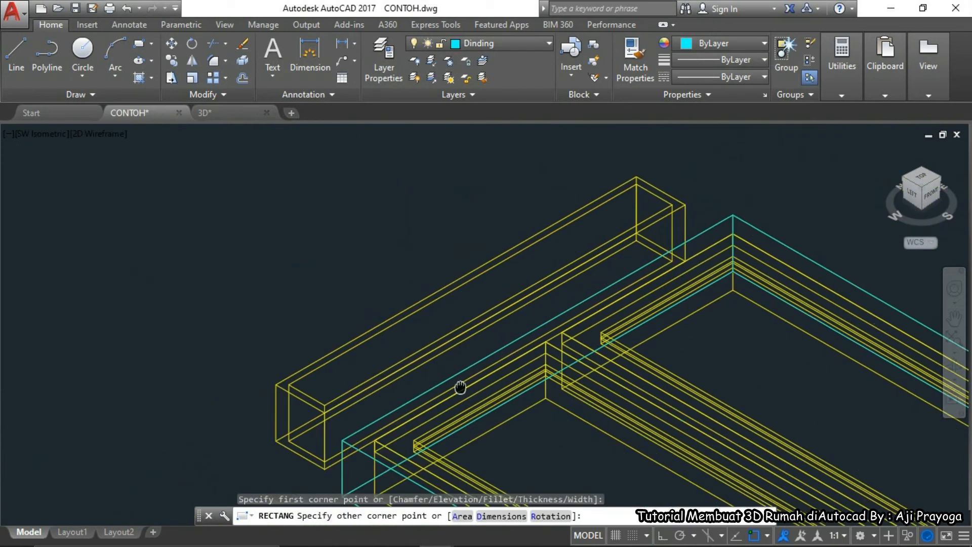
scroll(668, 273, "up", 3)
left_click(629, 327)
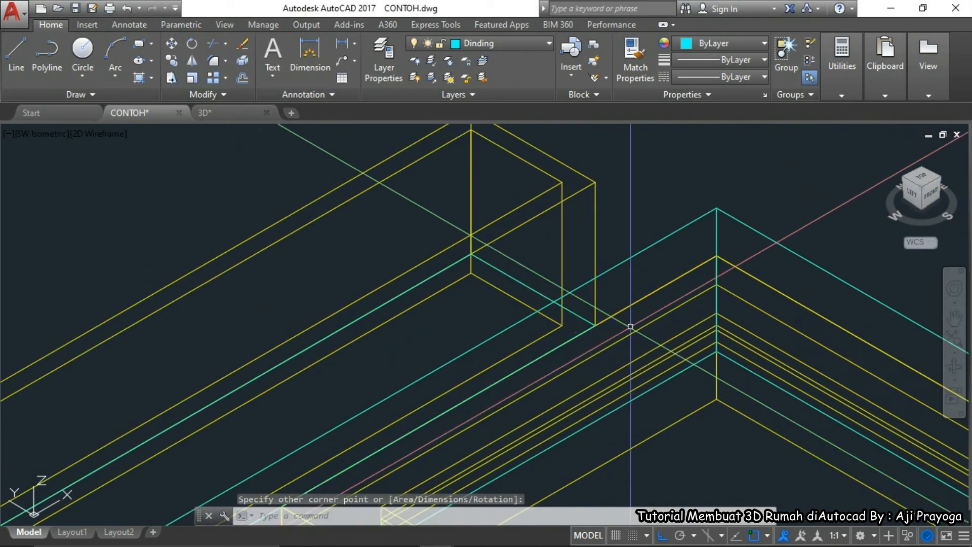
Extrude the narrow frame's outline rectangle to a height of 150
scroll(654, 367, "up", 1)
type("EXT")
key("Return")
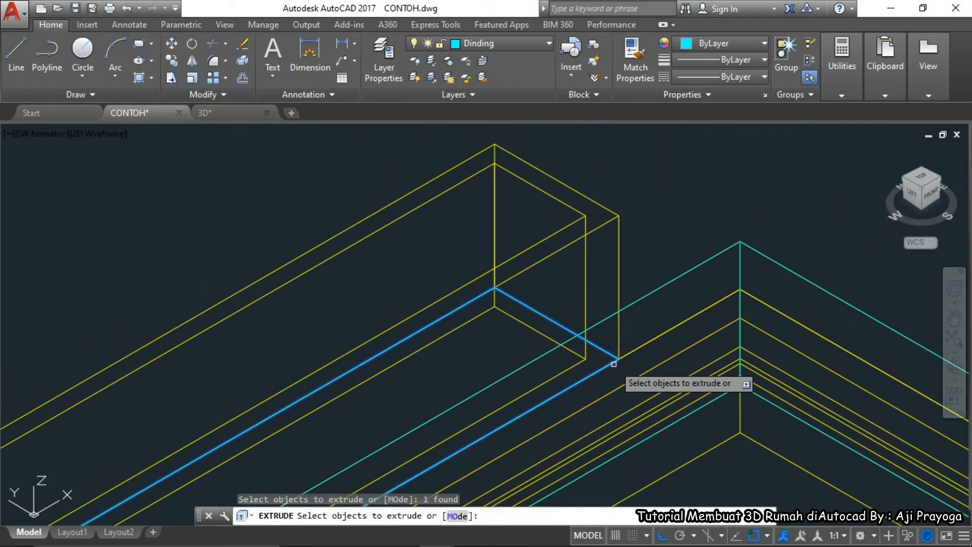
key("Return")
scroll(632, 283, "down", 2)
type("150")
key("Return")
Draw a rectangle along the outer base corners of the small window frame
scroll(633, 278, "down", 4)
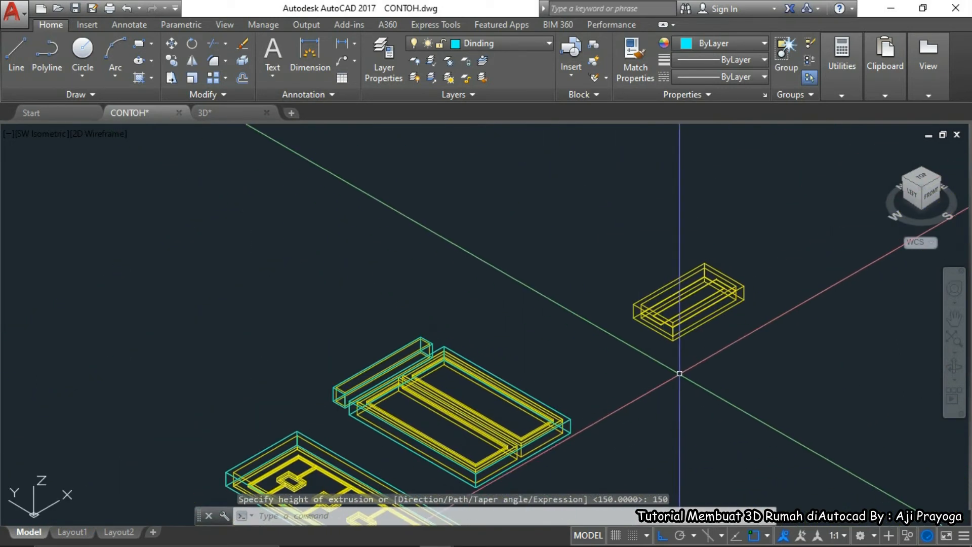
type("REC")
key("Return")
scroll(595, 322, "up", 2)
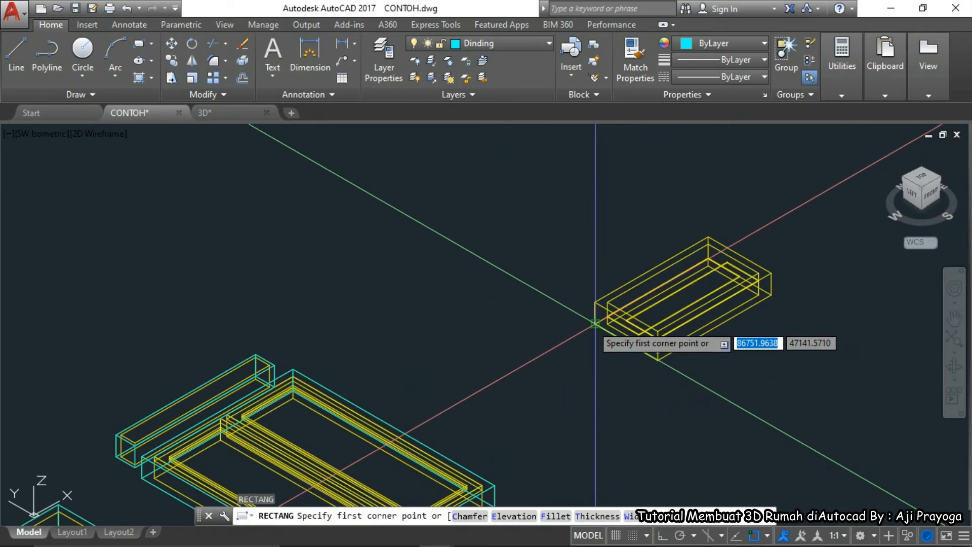
left_click(596, 322)
left_click(771, 294)
middle_click_drag(747, 361, 710, 383)
Extrude the small window frame's outline rectangle to a height of 150
type("EX")
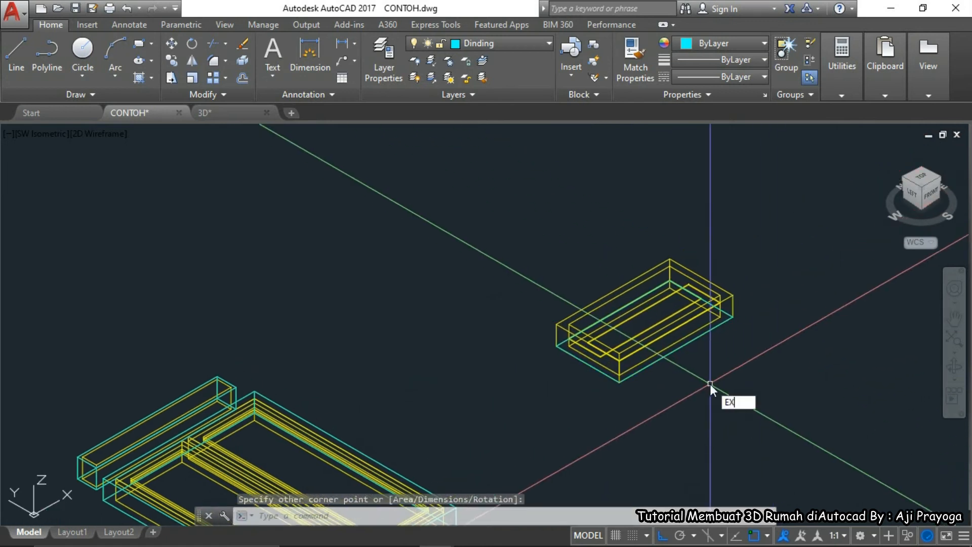
key("Return")
key("Return")
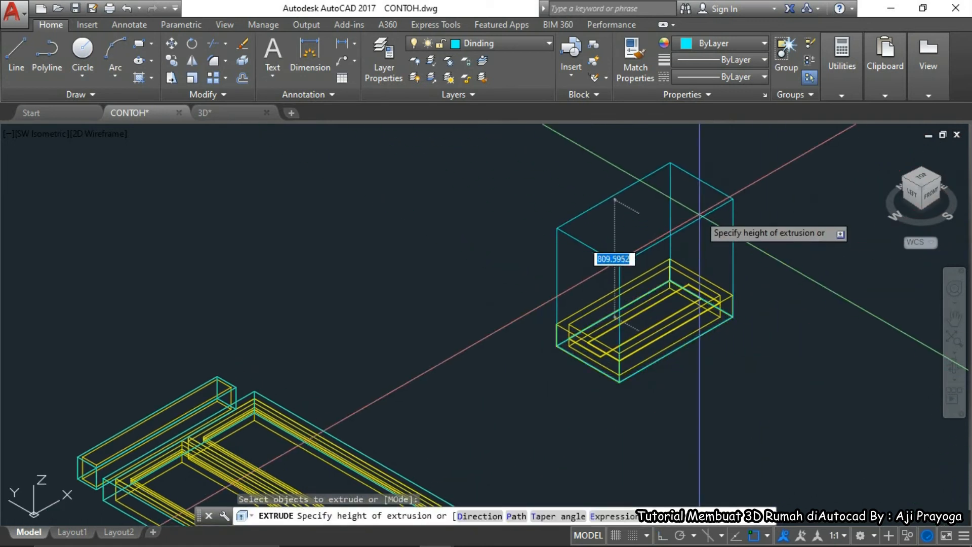
type("150")
key("Return")
scroll(696, 415, "down", 6)
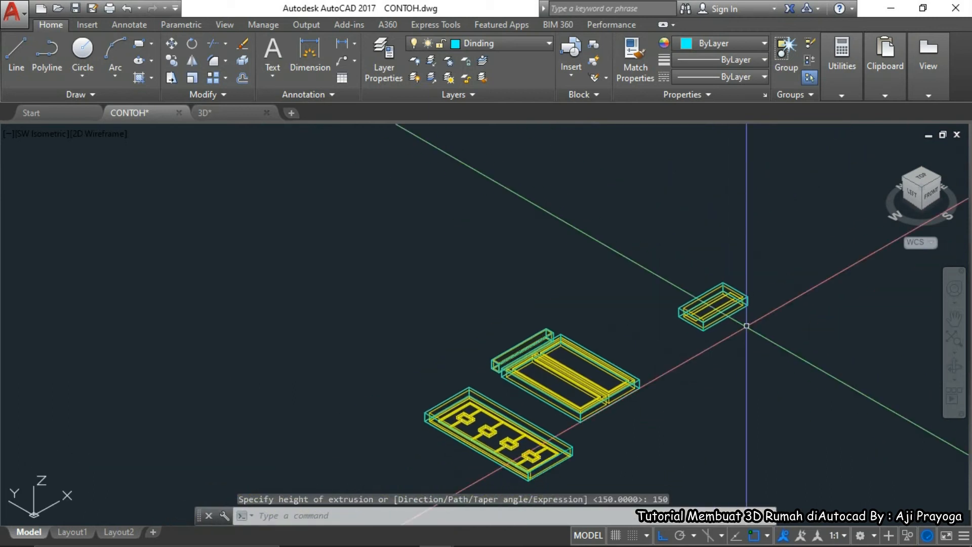
middle_click_drag(637, 443, 662, 375)
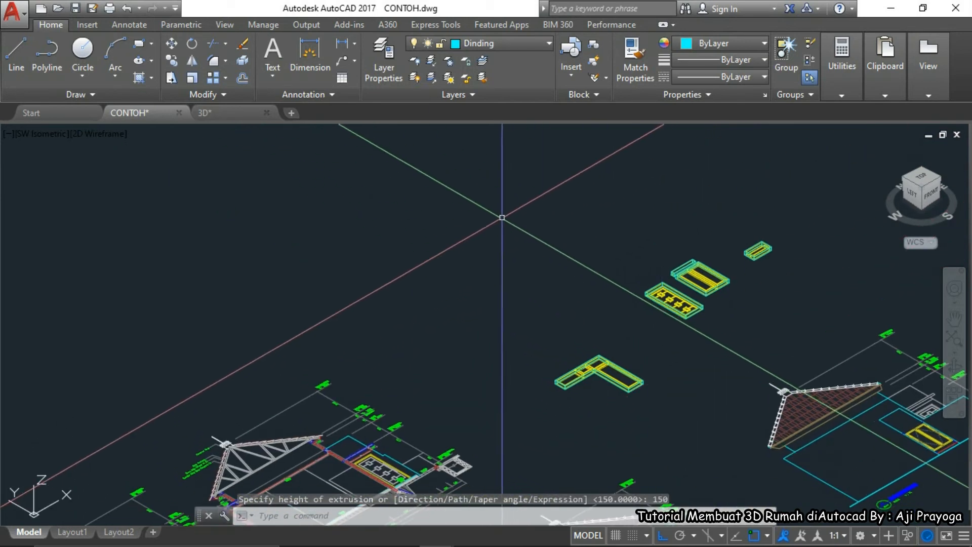
left_click(471, 180)
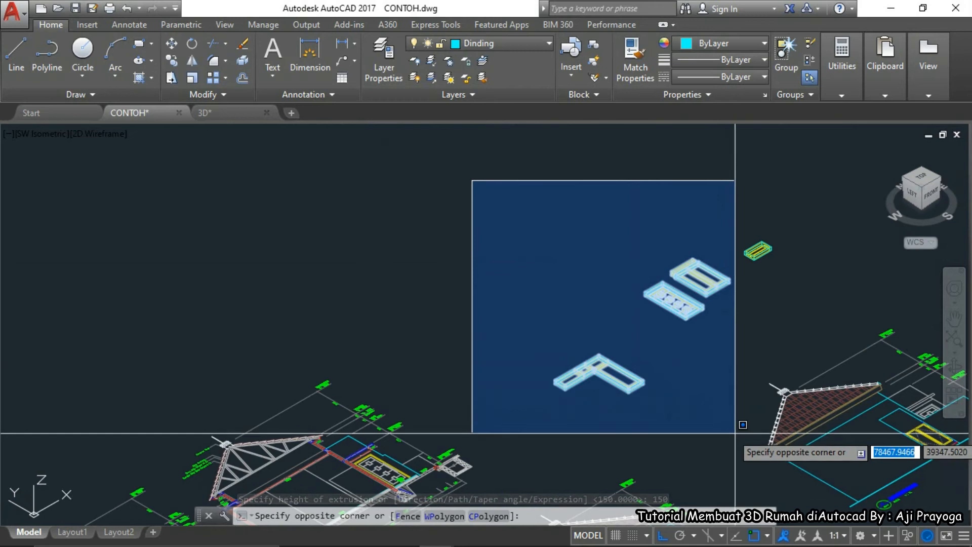
left_click(780, 405)
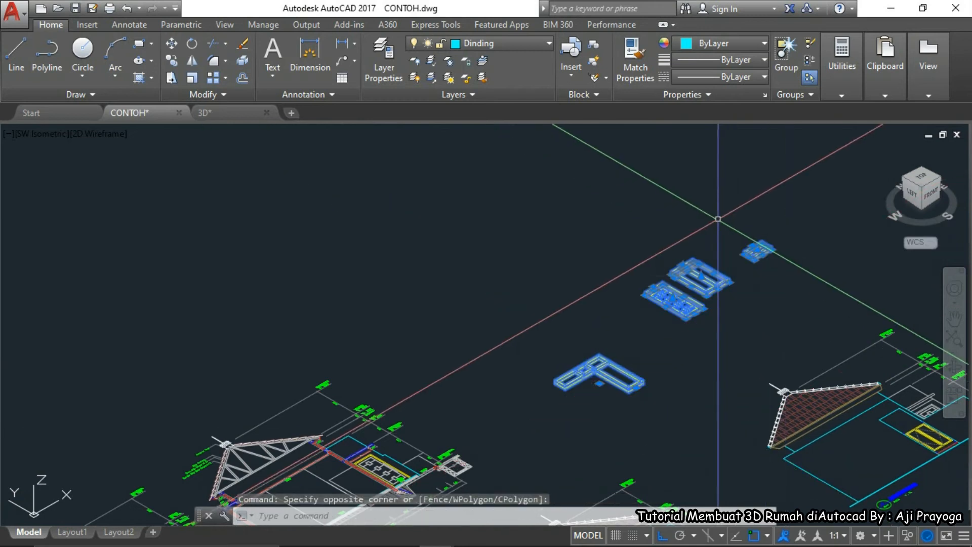
key("Escape")
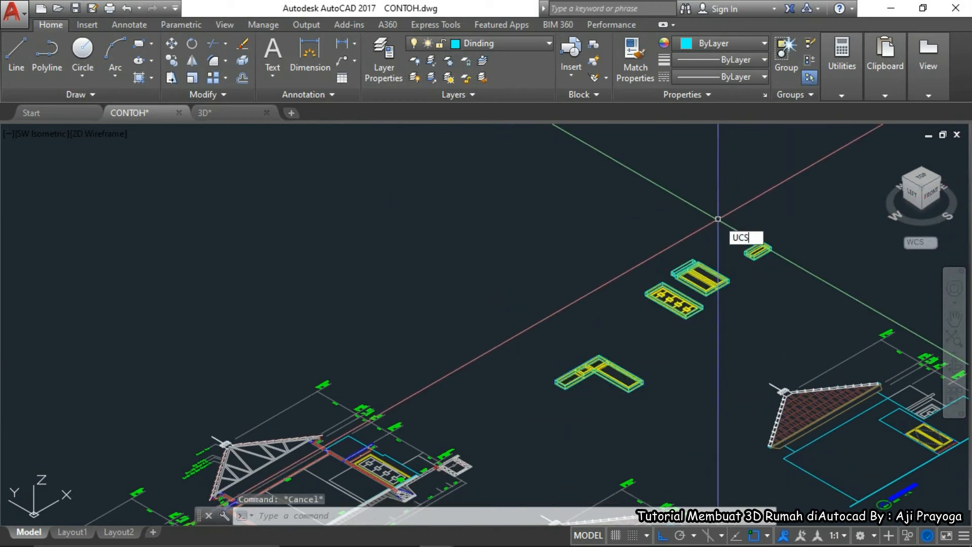
Set the UCS to the right orientation (RI) and rotate all door and window frames with their outlines 90° upright
key("Return")
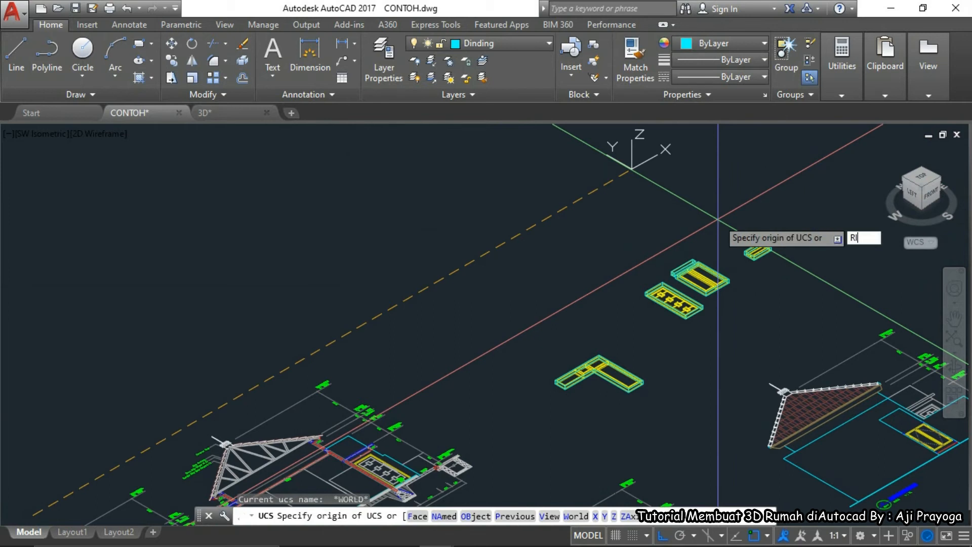
key("Return")
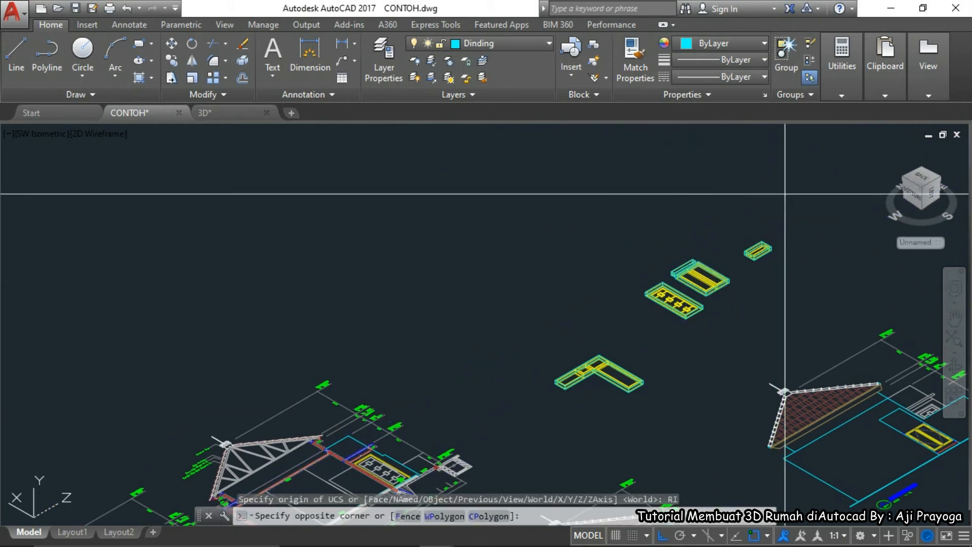
left_click(652, 320)
left_click(651, 286)
left_click(558, 406)
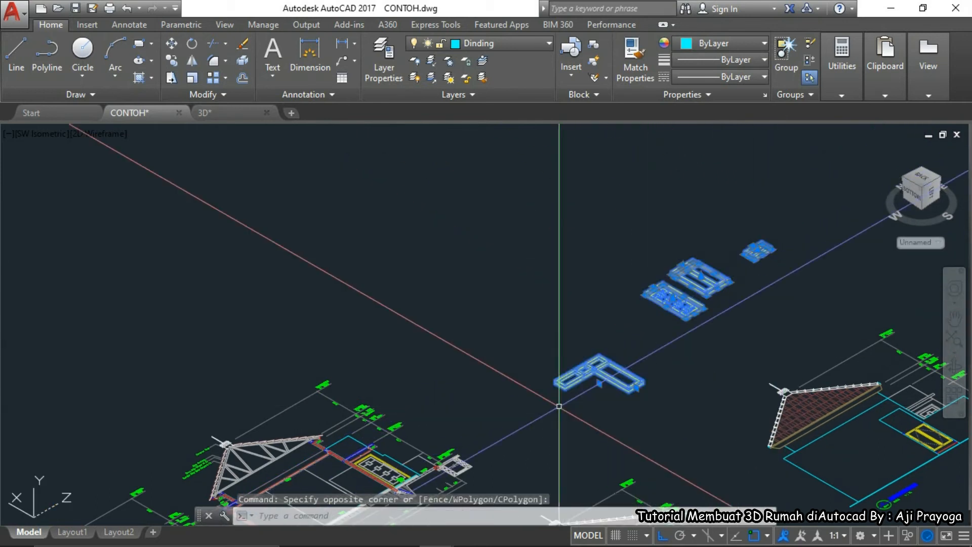
middle_click_drag(604, 407, 663, 390)
type("RO")
key("Return")
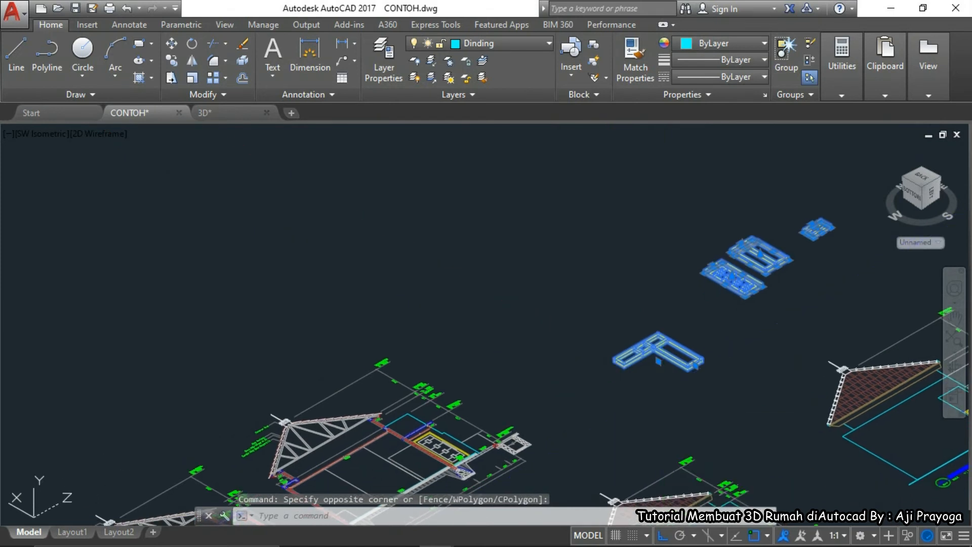
scroll(698, 364, "up", 6)
left_click(699, 365)
scroll(699, 365, "down", 5)
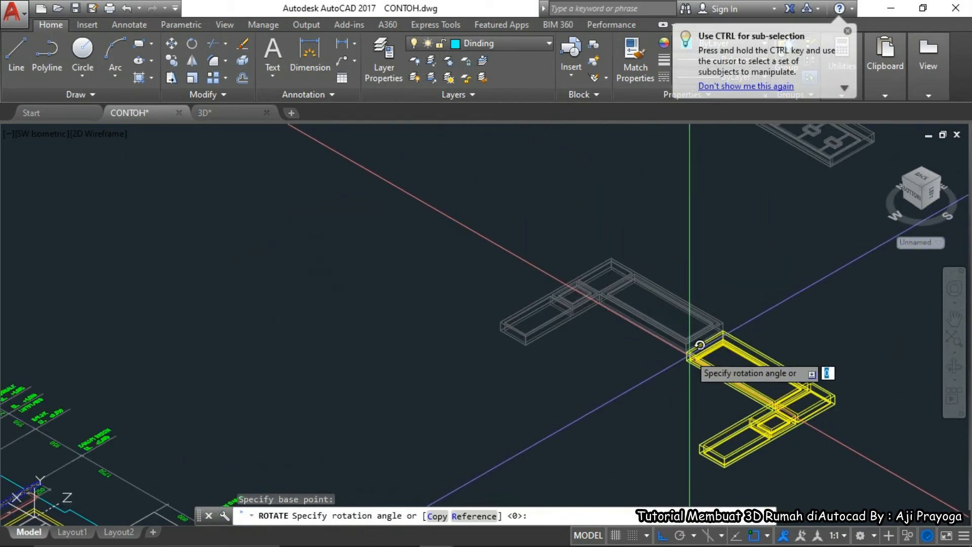
scroll(654, 178, "down", 8)
left_click(623, 329)
Move the patterned door and window frames down beside the upright L-shaped frame and save the drawing
scroll(623, 260, "up", 2)
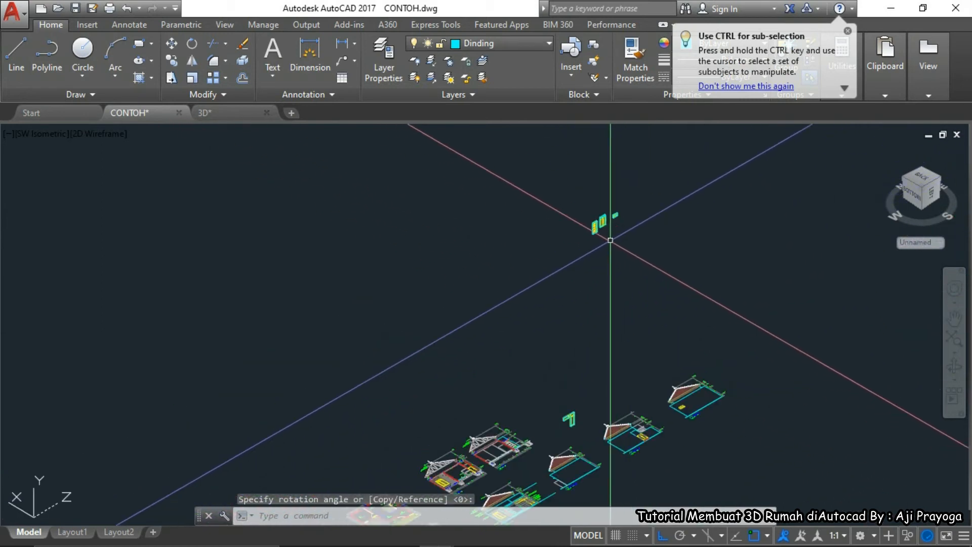
left_click(573, 192)
left_click(663, 260)
type("M")
key("Return")
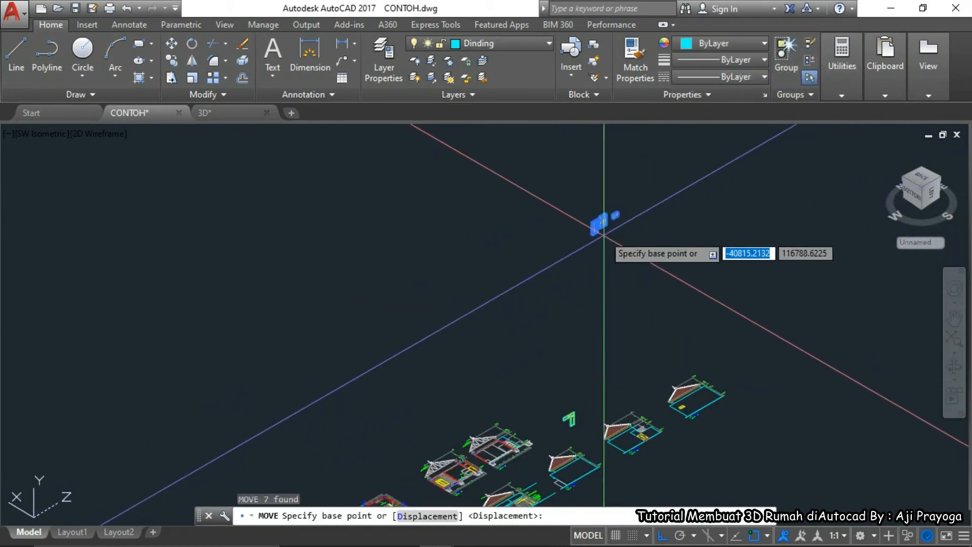
scroll(607, 238, "up", 4)
left_click(557, 226)
scroll(574, 192, "down", 5)
scroll(569, 278, "up", 6)
scroll(570, 280, "down", 5)
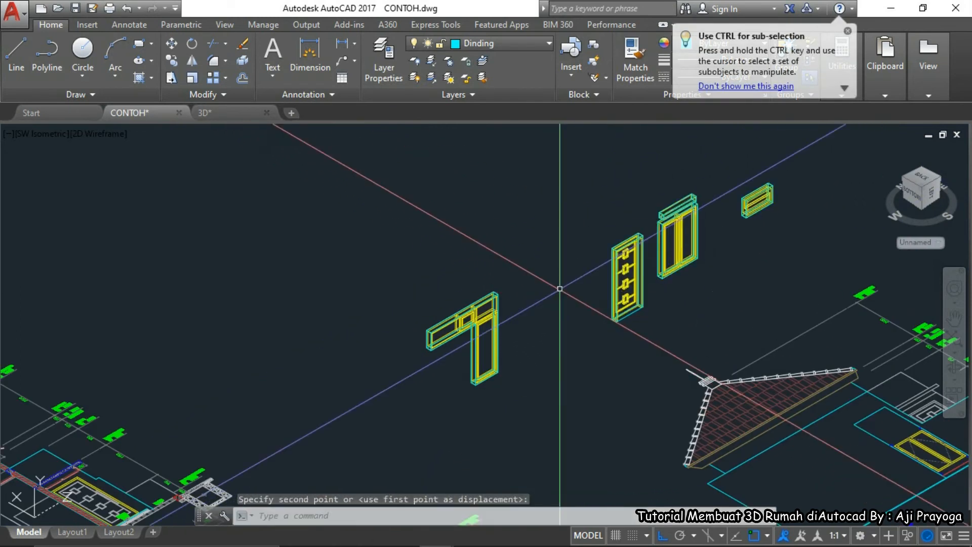
key("Escape")
mouse_move(557, 328)
middle_mouse_down()
mouse_move(584, 354)
mouse_move(624, 341)
middle_mouse_up()
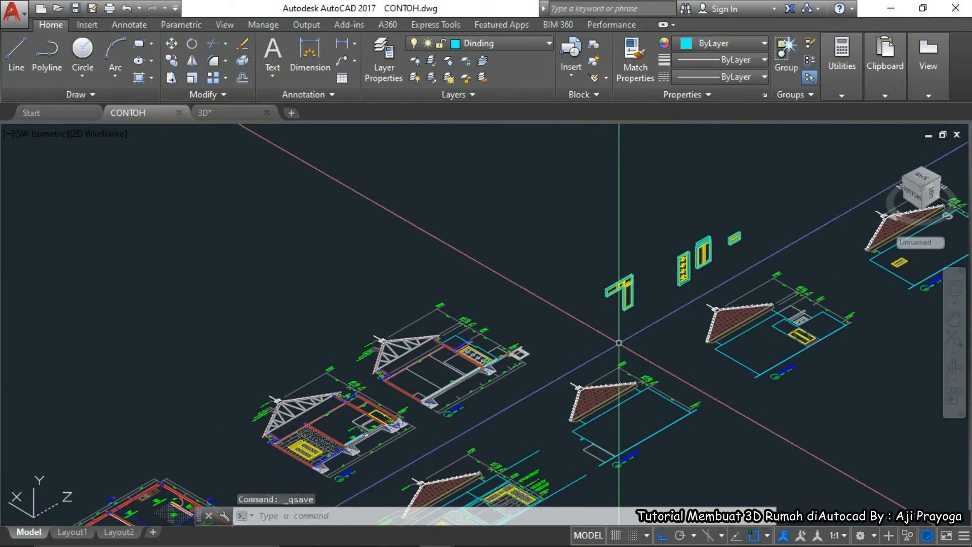
Check the L-shaped frame with hidden lines removed, and regenerate the wireframe view
scroll(624, 286, "up", 3)
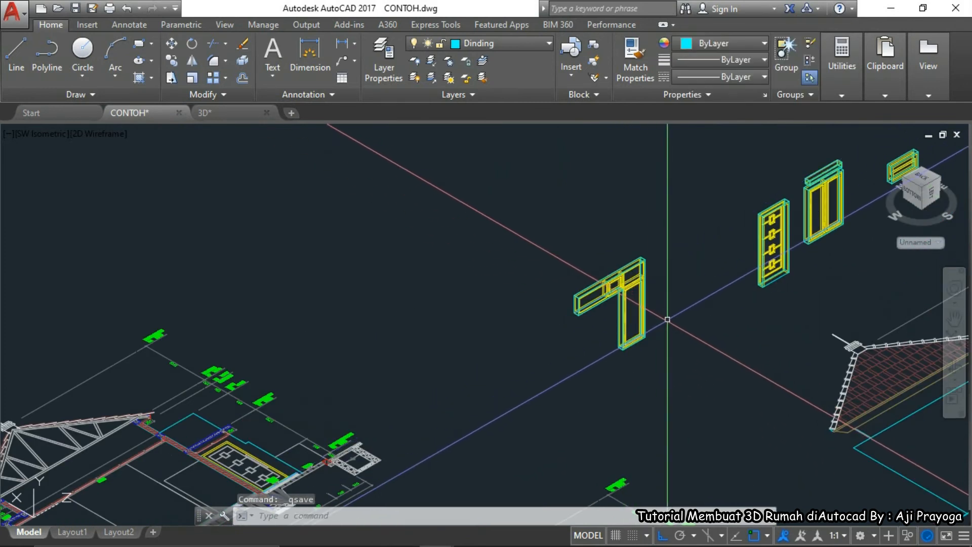
scroll(667, 319, "down", 3)
scroll(667, 319, "up", 3)
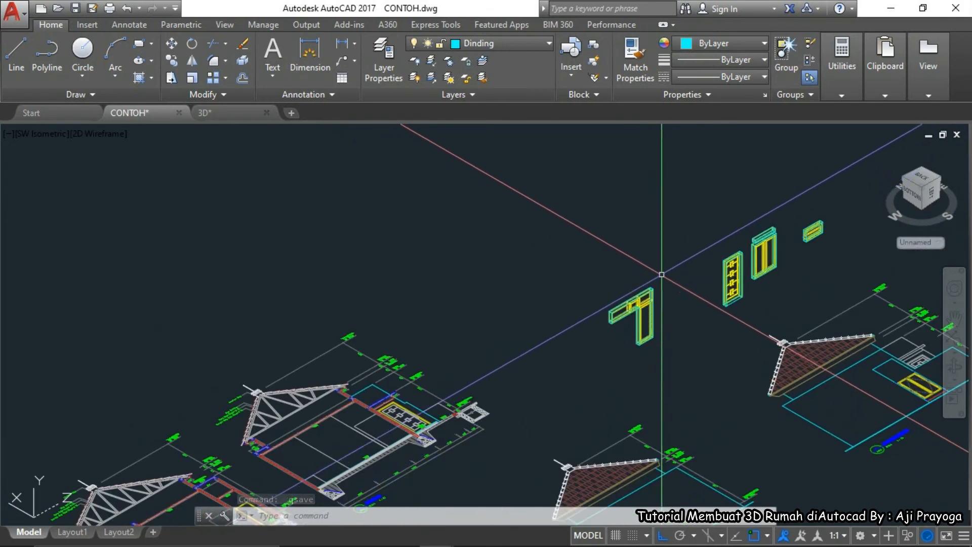
left_click(655, 334)
scroll(681, 336, "up", 3)
key("Escape")
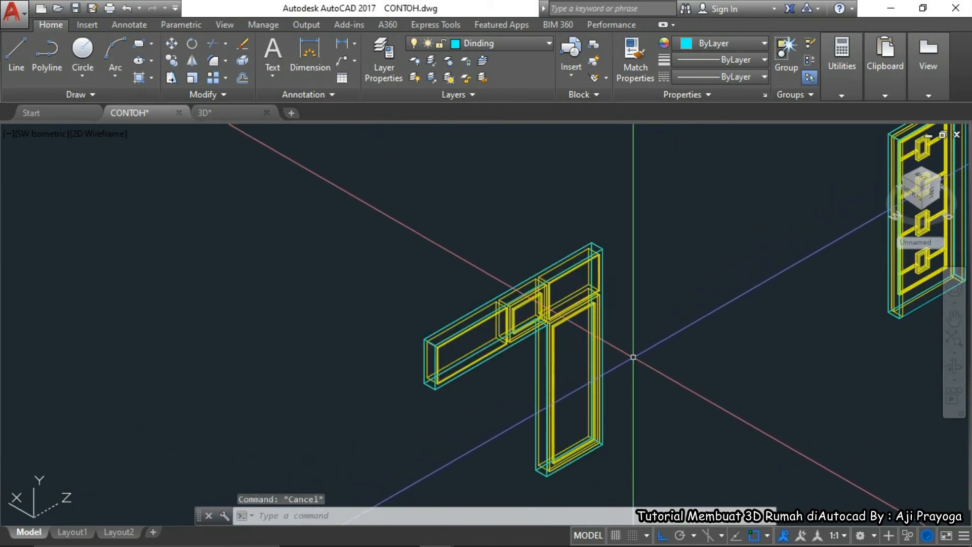
type("hi")
key("Return")
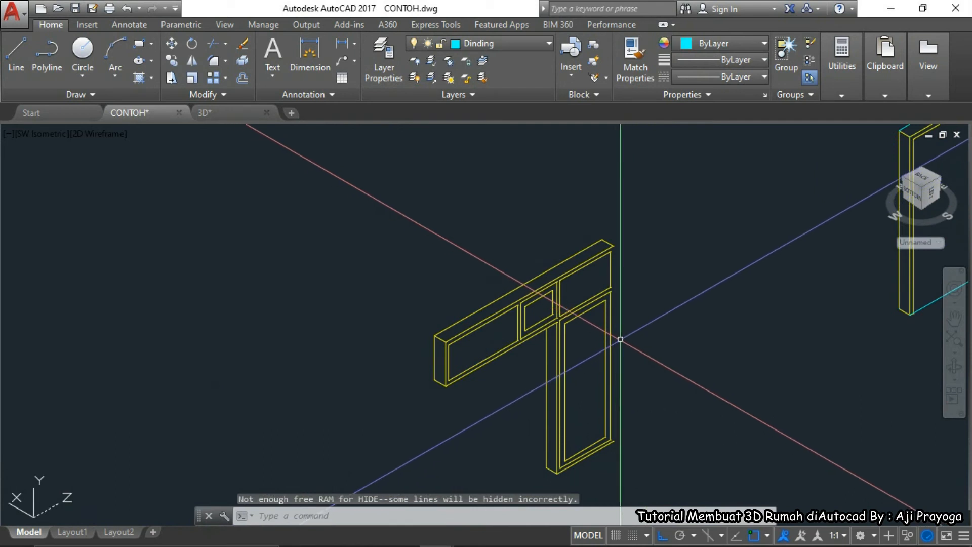
key("Escape")
key("BackSpace")
type("re")
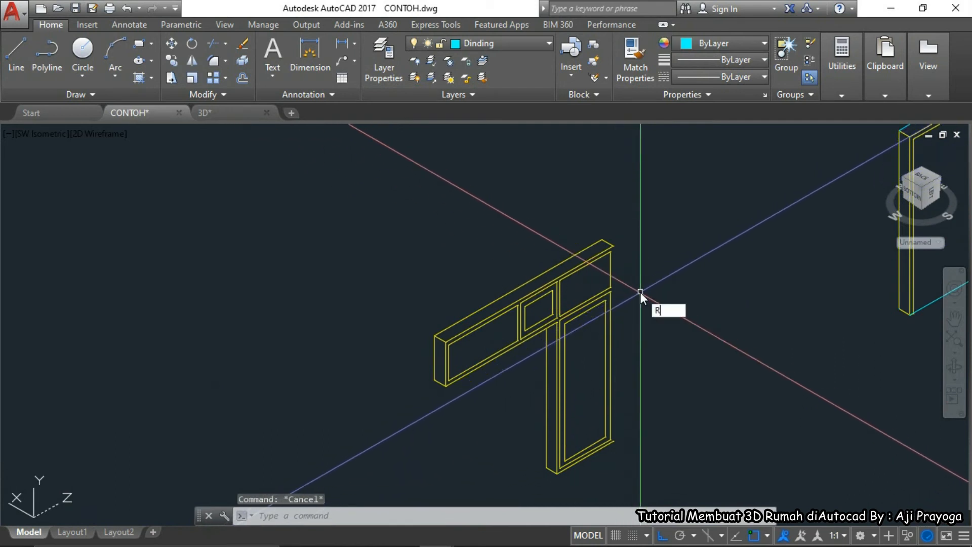
key("Return")
Move the L-shaped frame and its outline by the lower front corner onto the front wall opening of R. Tamu in the floor plan
left_click(642, 220)
left_click(574, 310)
scroll(586, 433, "up", 5)
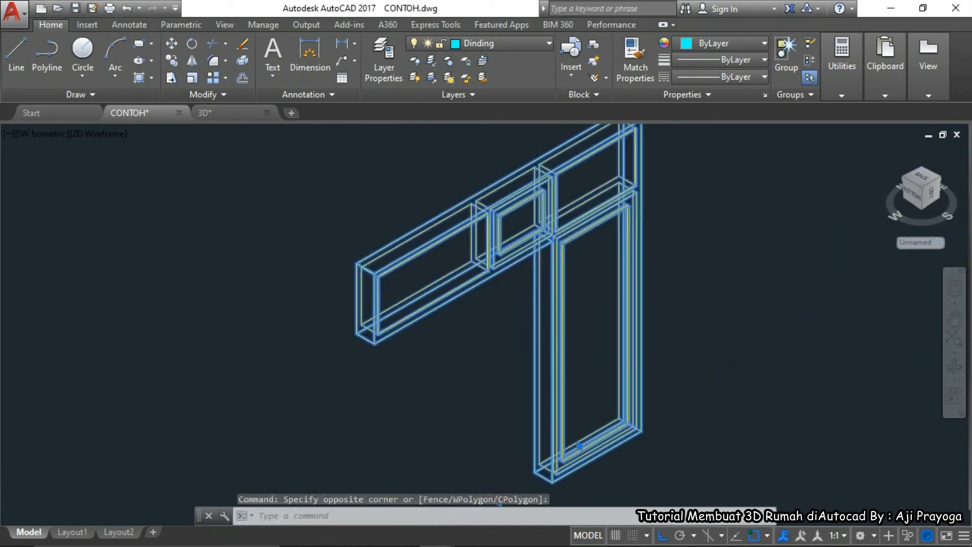
type("m")
key("Return")
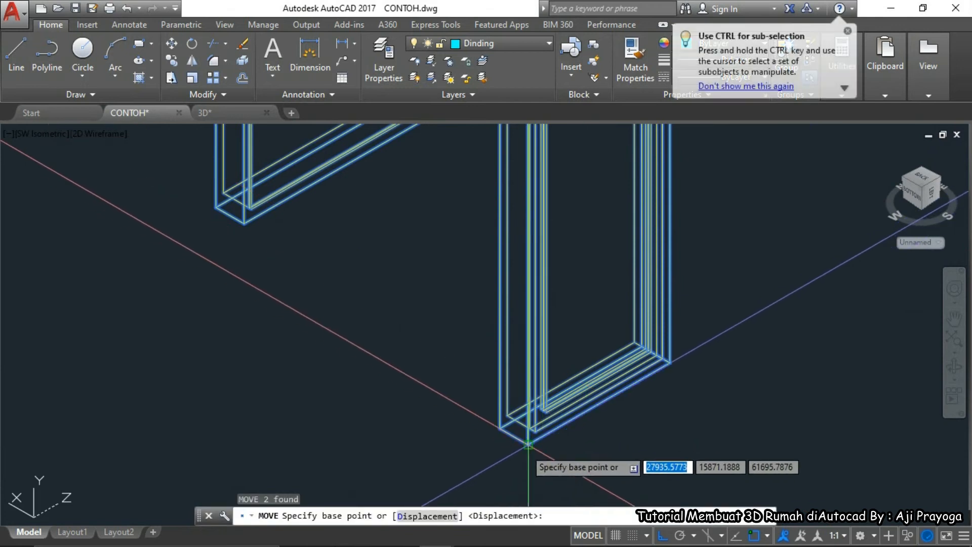
left_click(532, 434)
scroll(651, 281, "down", 8)
scroll(568, 341, "down", 4)
scroll(658, 329, "up", 10)
scroll(714, 334, "up", 3)
scroll(750, 325, "up", 2)
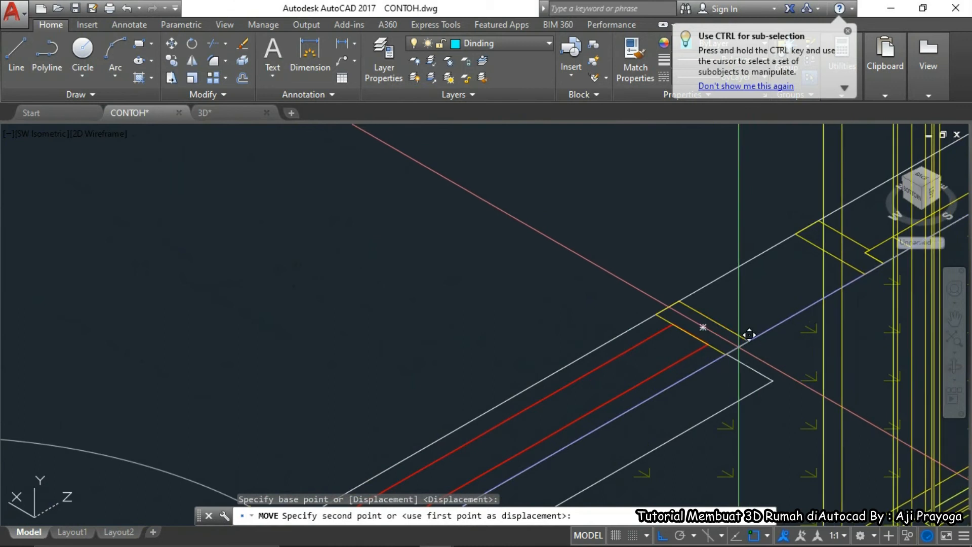
left_click(732, 345)
scroll(692, 379, "down", 2)
middle_click_drag(691, 380, 572, 402)
scroll(545, 386, "down", 9)
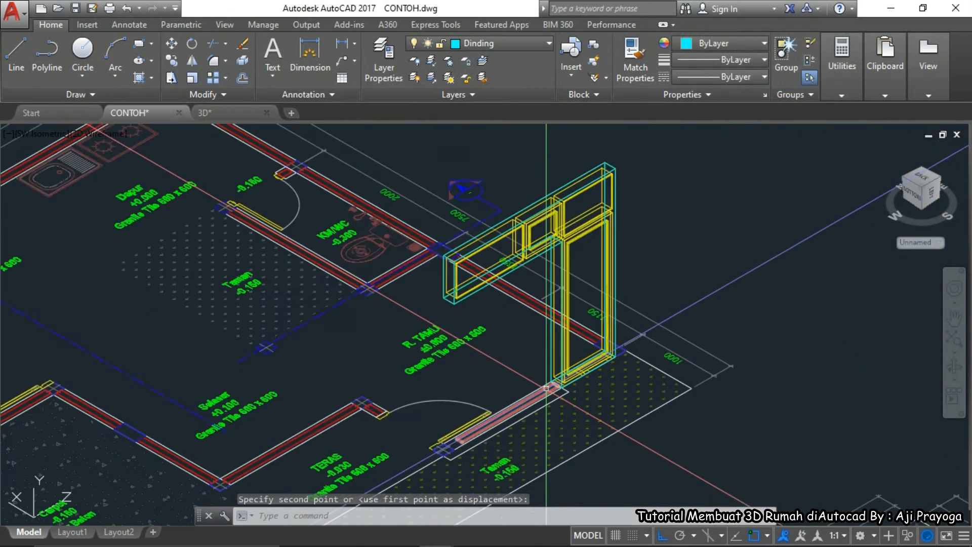
Reset the UCS to World for working on the upright patterned door
middle_click_drag(715, 329, 481, 392)
scroll(716, 196, "down", 3)
scroll(774, 245, "up", 5)
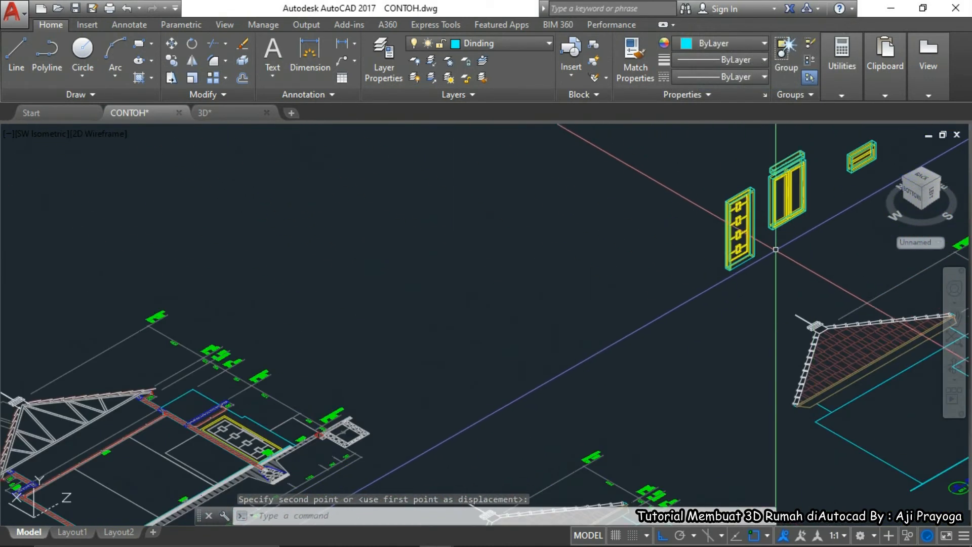
key("Escape")
scroll(773, 271, "up", 2)
middle_click_drag(772, 271, 588, 379)
type("UCS")
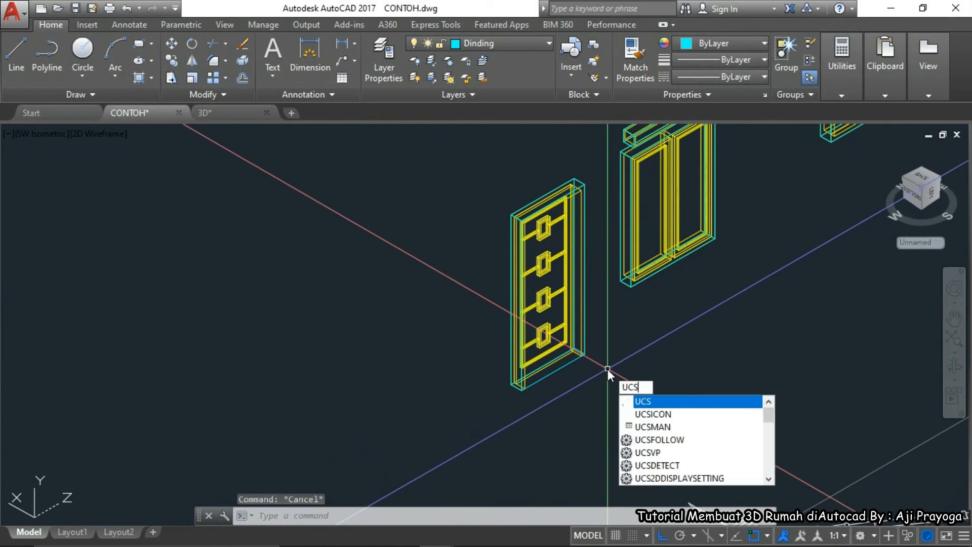
key("Return")
key("Return")
Rotate the patterned door and its outline 270° about its lower front corner
left_click(584, 338)
left_click(567, 354)
middle_click_drag(604, 399, 583, 407)
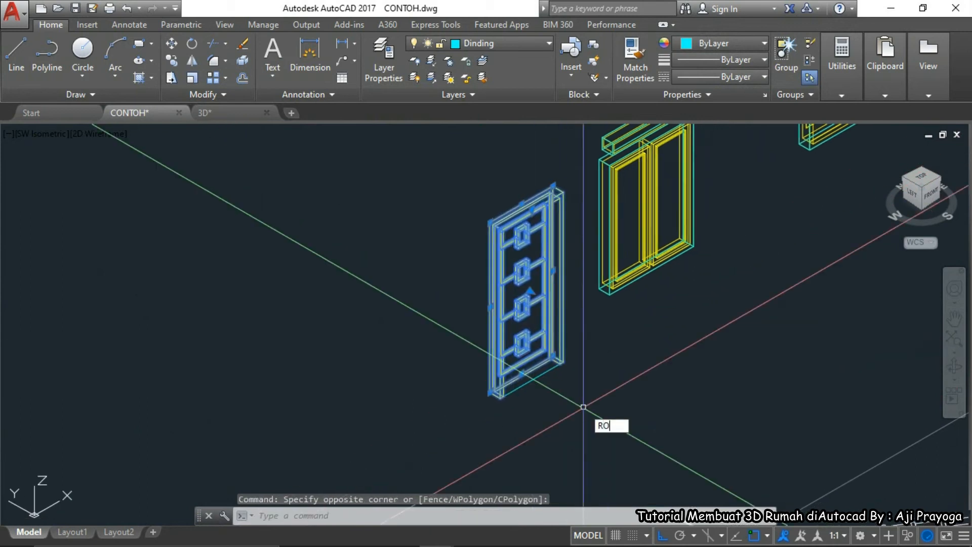
left_click(506, 408)
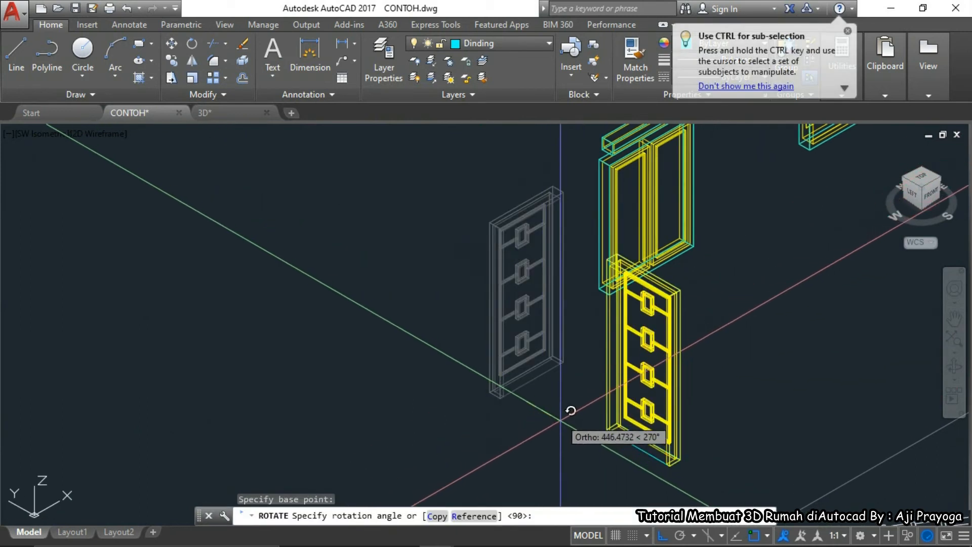
left_click(635, 430)
Move the patterned door and its outline by the lower corner onto the door opening between Teras and R. Tamu in the floor plan
middle_click_drag(676, 431, 642, 431)
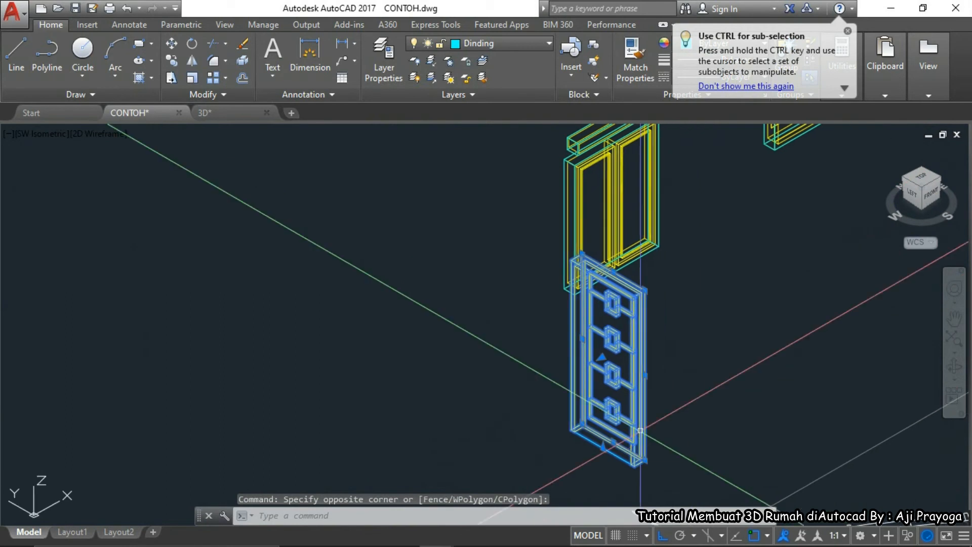
type("m")
key("space")
scroll(632, 471, "up", 5)
left_click(644, 448)
scroll(687, 365, "down", 8)
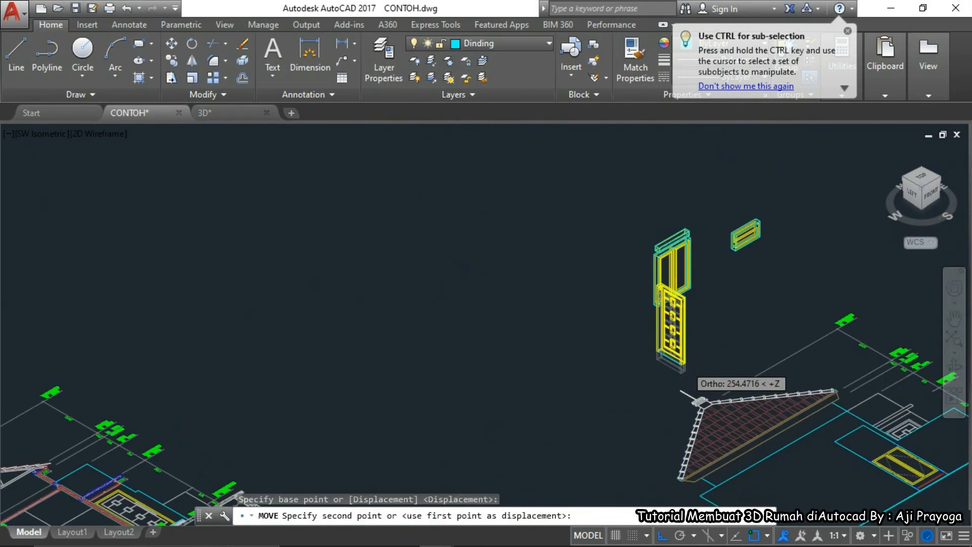
scroll(657, 382, "up", 5)
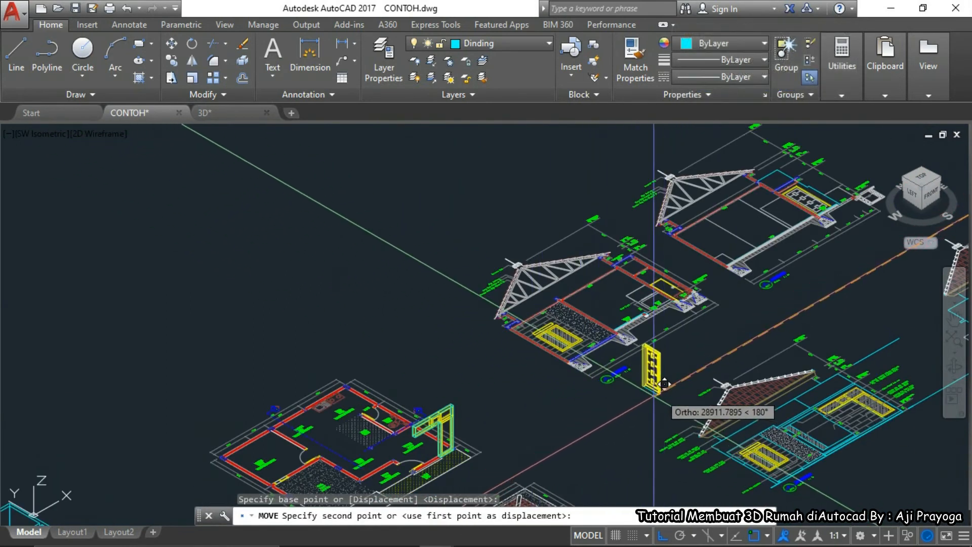
scroll(464, 451, "up", 8)
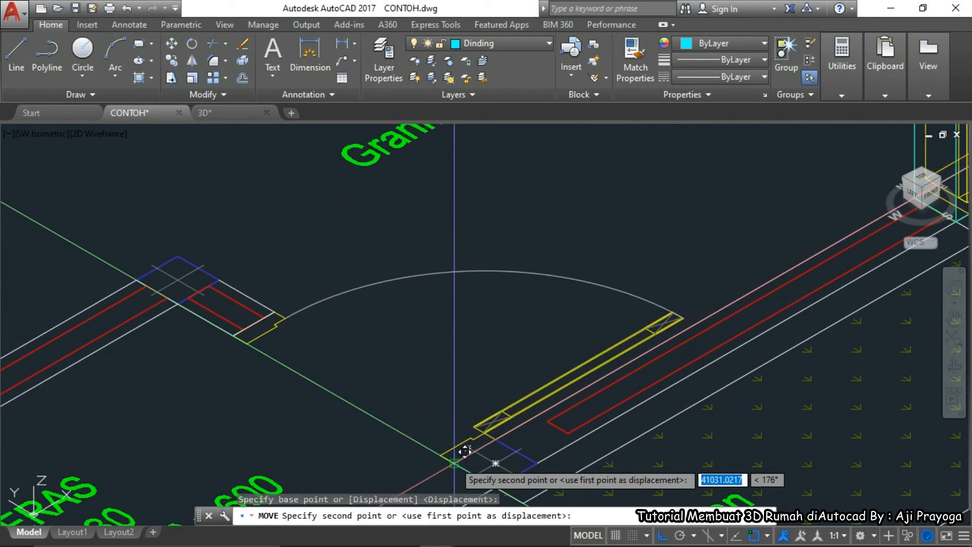
left_click(454, 463)
scroll(486, 425, "down", 6)
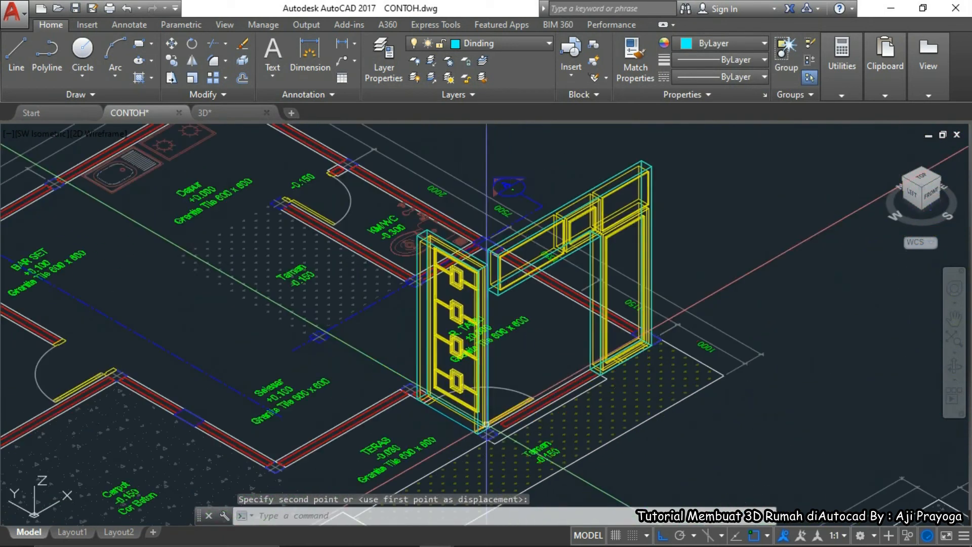
scroll(522, 405, "down", 5)
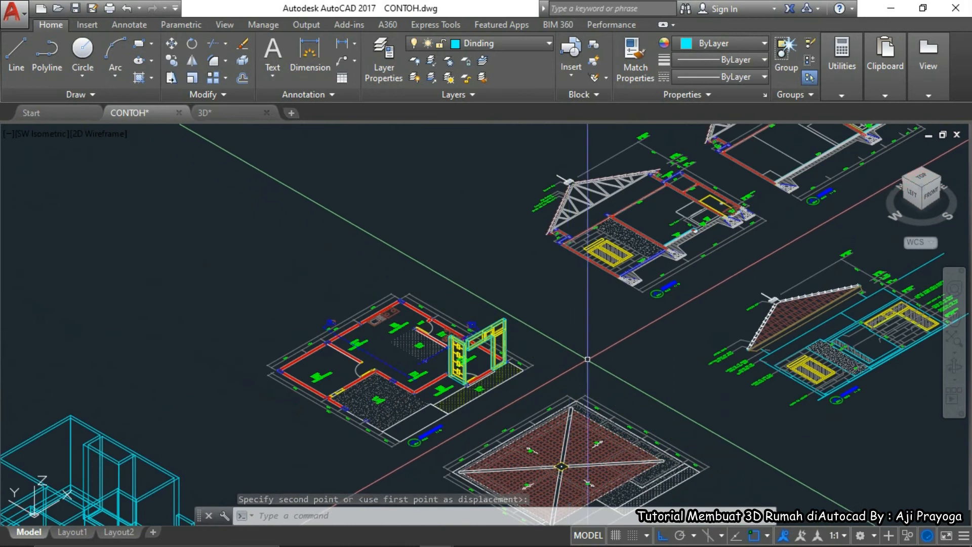
Move the upright double window and its outline by the lower corner onto the wall opening between K. Utama and the carport in the floor plan
scroll(387, 348, "up", 8)
scroll(392, 360, "down", 4)
scroll(393, 360, "up", 2)
scroll(405, 348, "down", 9)
scroll(590, 311, "up", 7)
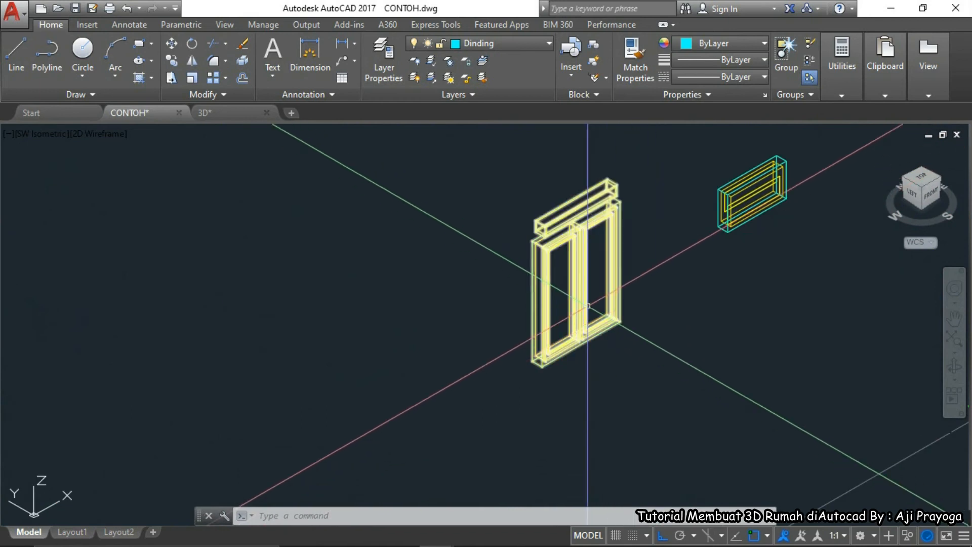
type("hi")
key("Return")
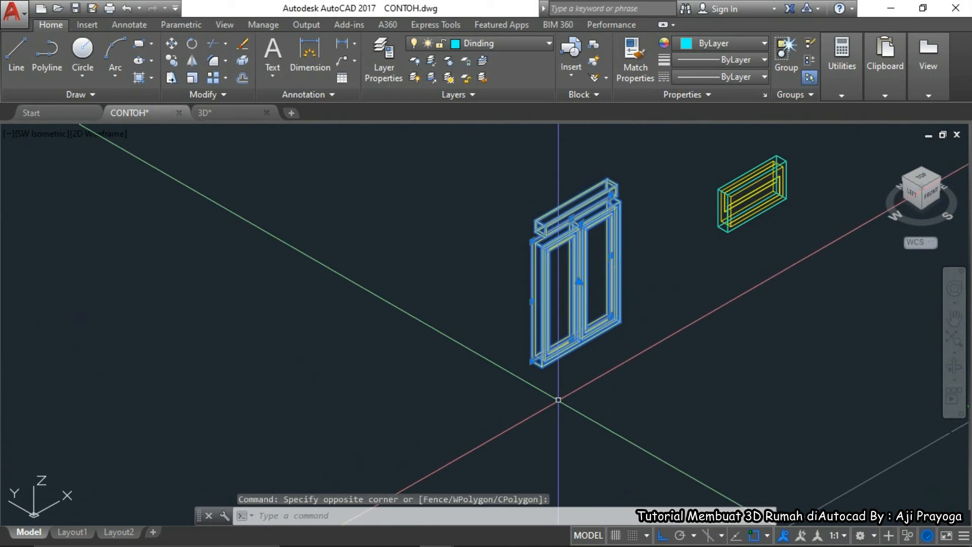
type("m")
key("Return")
scroll(551, 394, "up", 2)
left_click(527, 326)
scroll(632, 296, "down", 7)
scroll(445, 400, "up", 8)
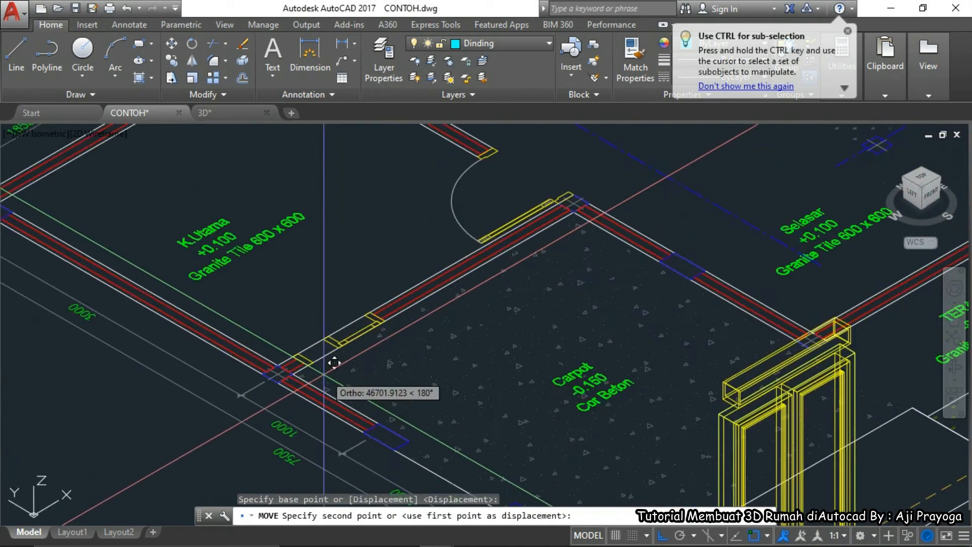
left_click(285, 352)
Measure the gap between the double window's side and the adjacent wall edge in the front elevation
scroll(336, 383, "down", 6)
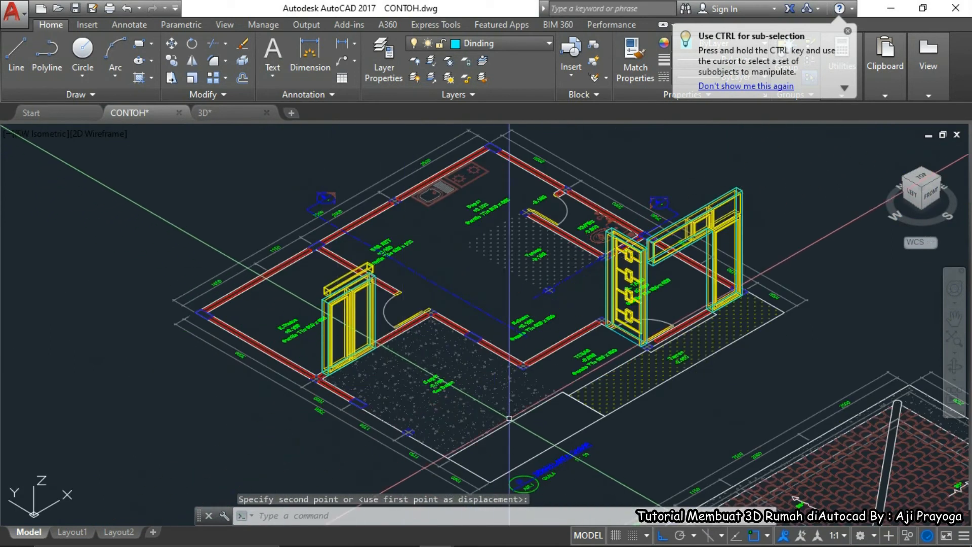
scroll(512, 410, "down", 4)
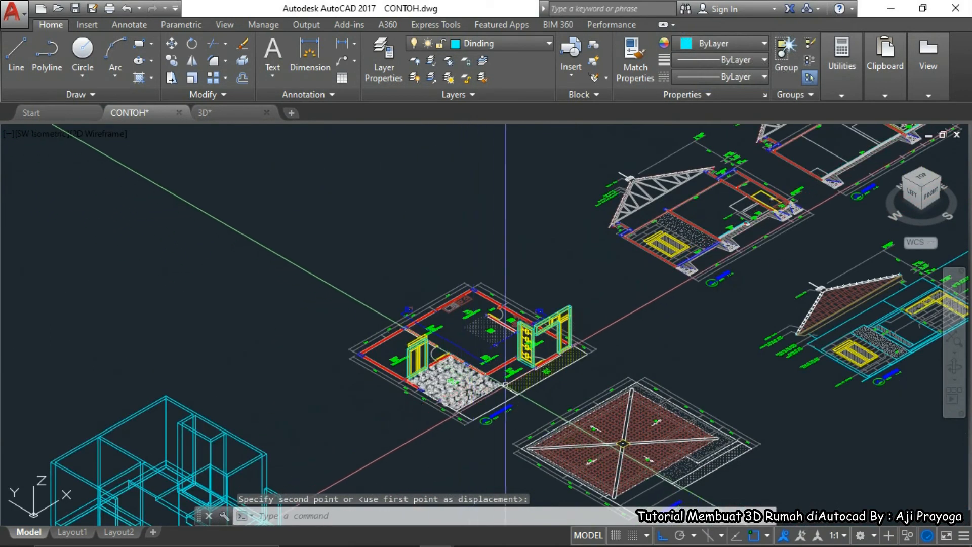
scroll(745, 380, "up", 8)
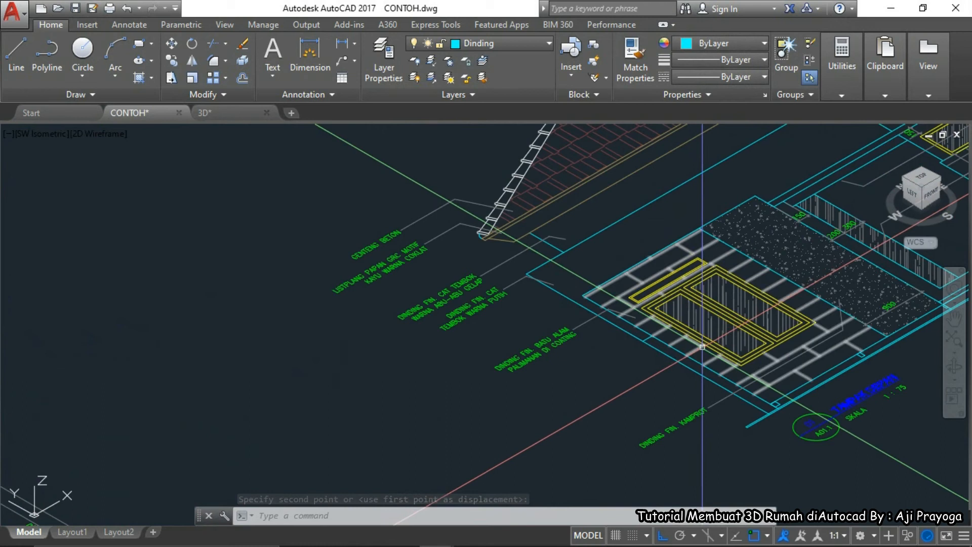
middle_click_drag(686, 354, 695, 379)
type("di")
key("Return")
scroll(694, 364, "up", 4)
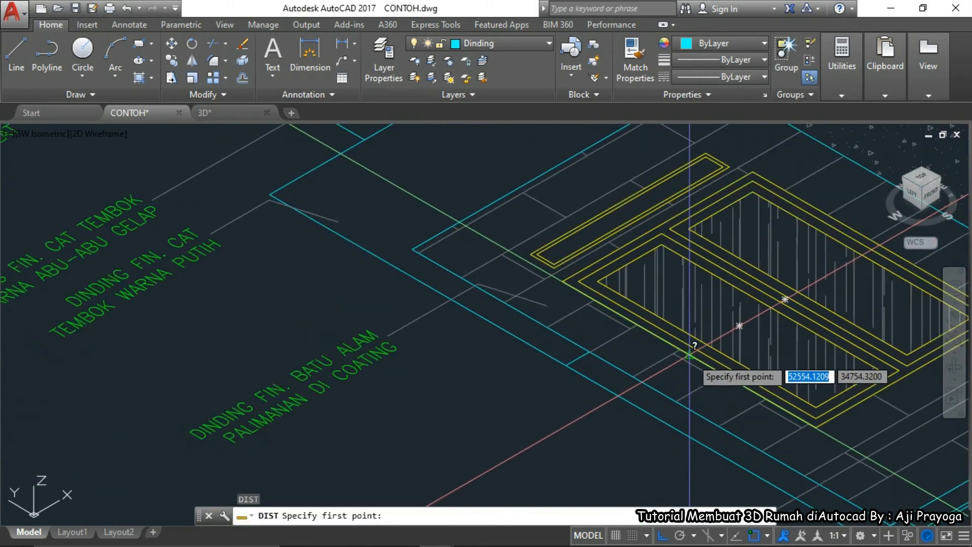
scroll(693, 354, "up", 2)
left_click(693, 355)
scroll(677, 347, "down", 2)
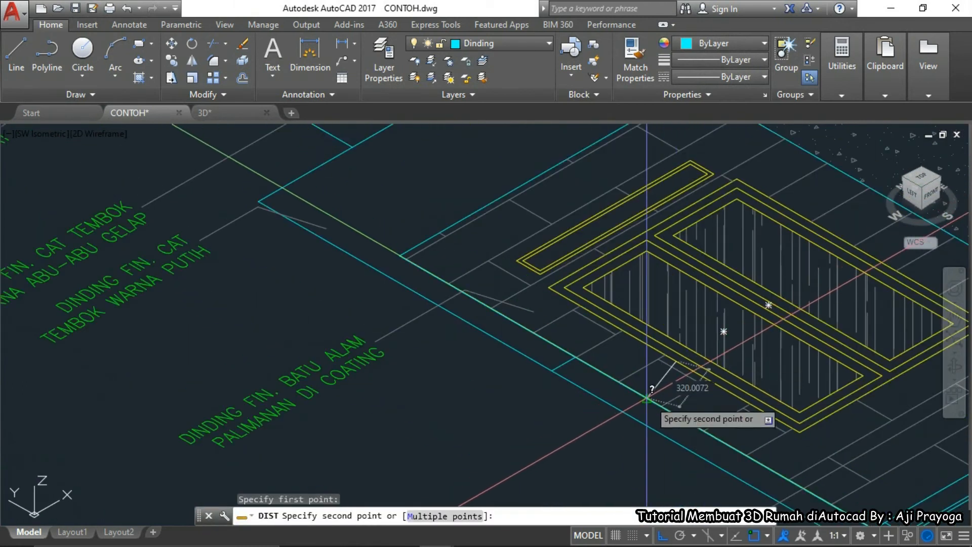
key("Escape")
scroll(683, 309, "down", 10)
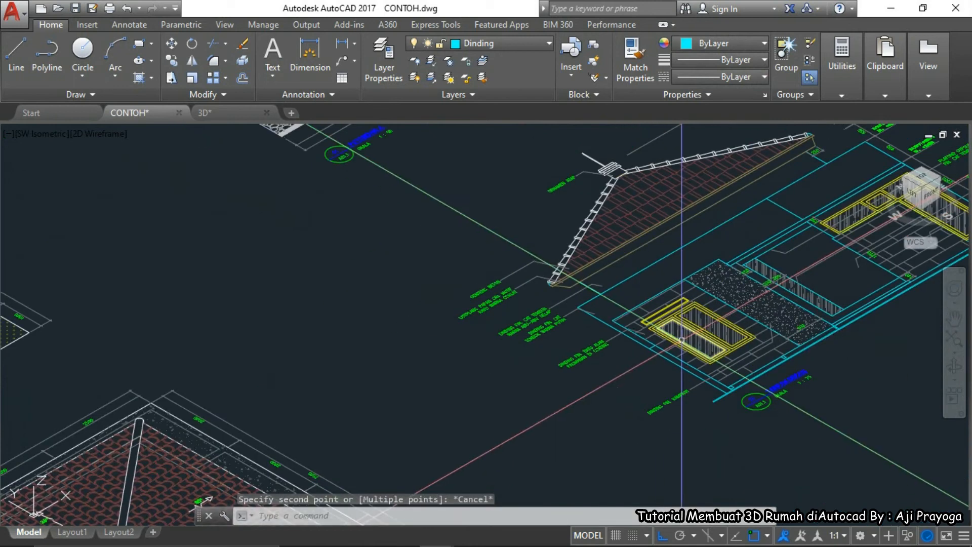
Move the double window and its outline by the lower front corner to the inner column corner at the K. Utama wall
scroll(233, 373, "up", 8)
scroll(285, 339, "up", 6)
left_click(358, 202)
left_click(286, 187)
type("m")
key("Return")
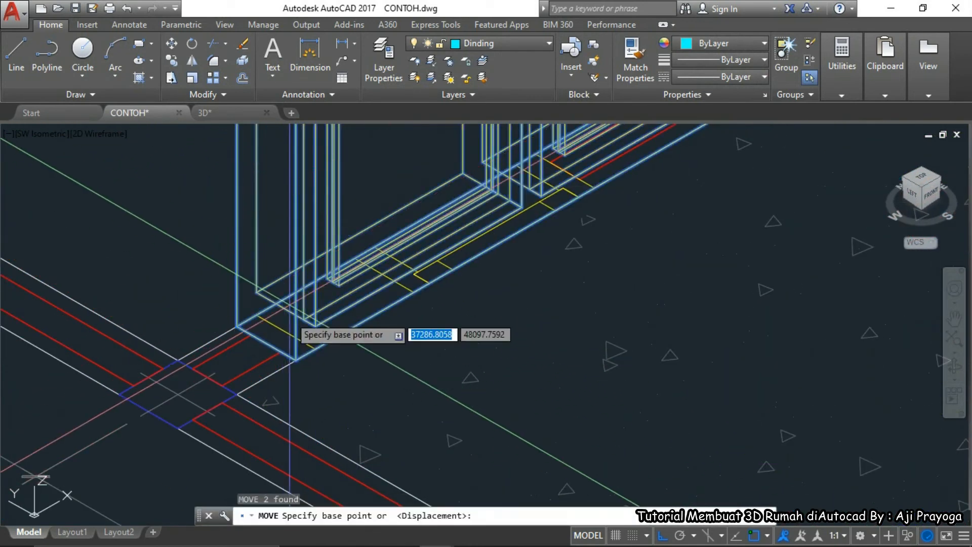
left_click(275, 336)
left_click(243, 392)
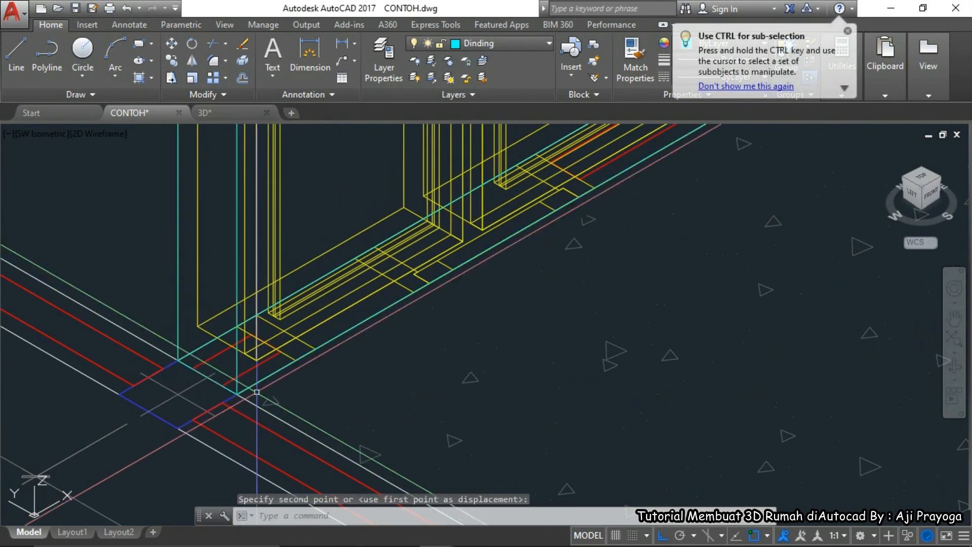
Shift the double window and its outline 300 along the K. Utama wall, away from the corner column
scroll(275, 397, "down", 3)
middle_click_drag(369, 396, 375, 425)
type("m")
key("Return")
type("p")
key("Return")
key("Return")
left_click(404, 430)
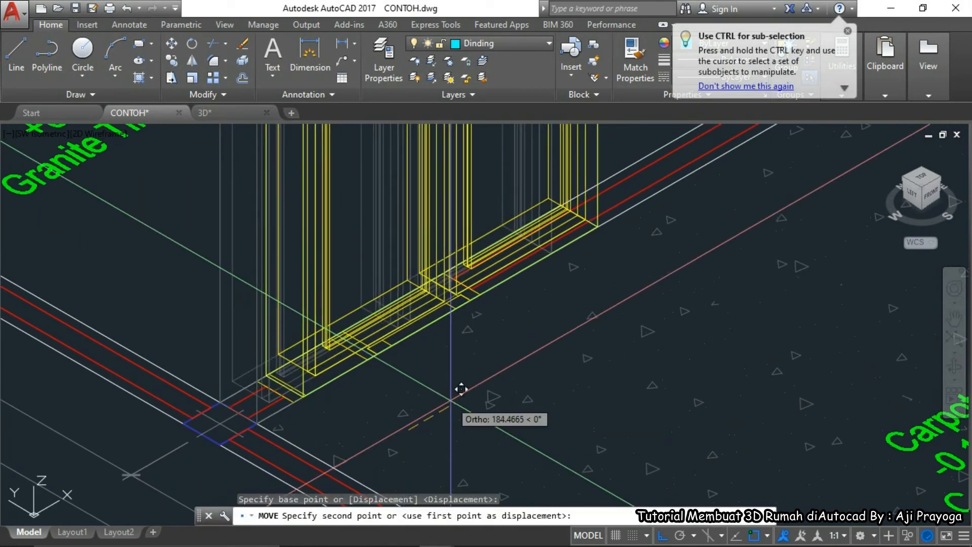
type("300")
key("Return")
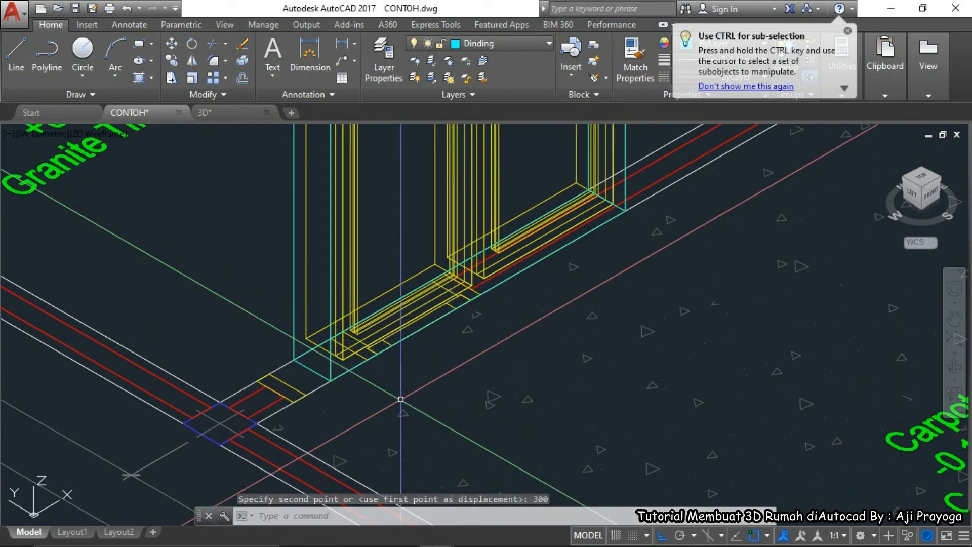
Move the upright ventilation outline solid by its corner onto the ventilation frame above the double window
scroll(452, 398, "down", 5)
scroll(365, 393, "up", 1)
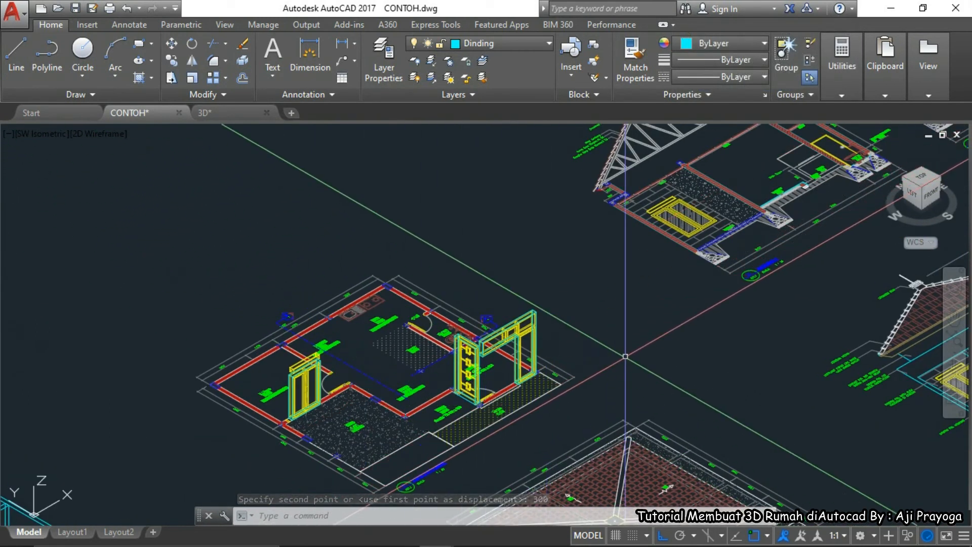
scroll(625, 356, "down", 2)
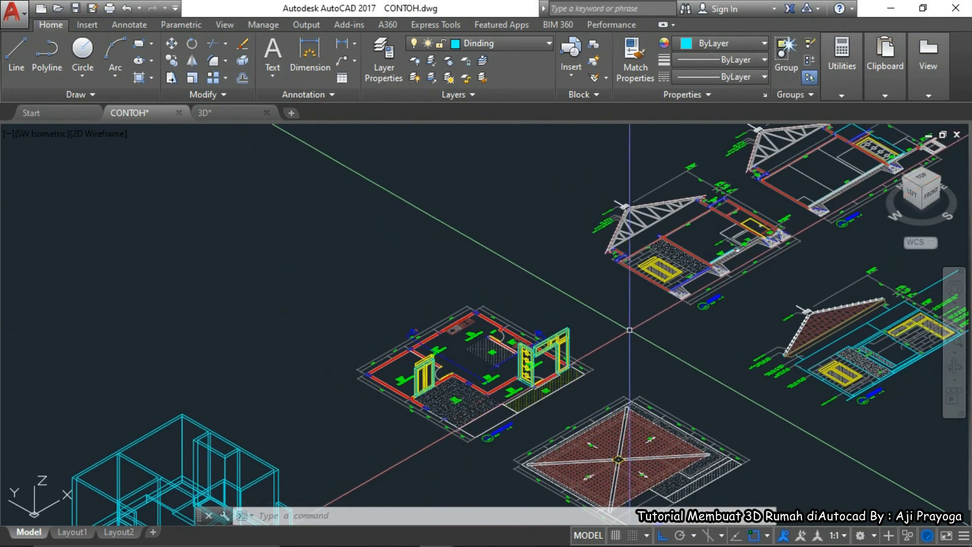
middle_click_drag(629, 329, 508, 326)
scroll(480, 369, "down", 3)
scroll(749, 227, "up", 5)
scroll(777, 252, "down", 5)
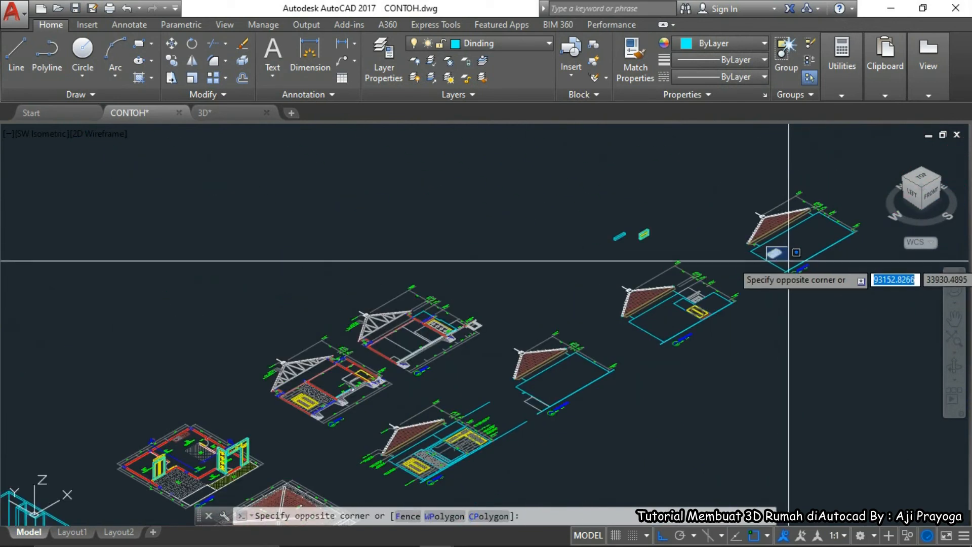
left_click(600, 224)
scroll(651, 235, "up", 6)
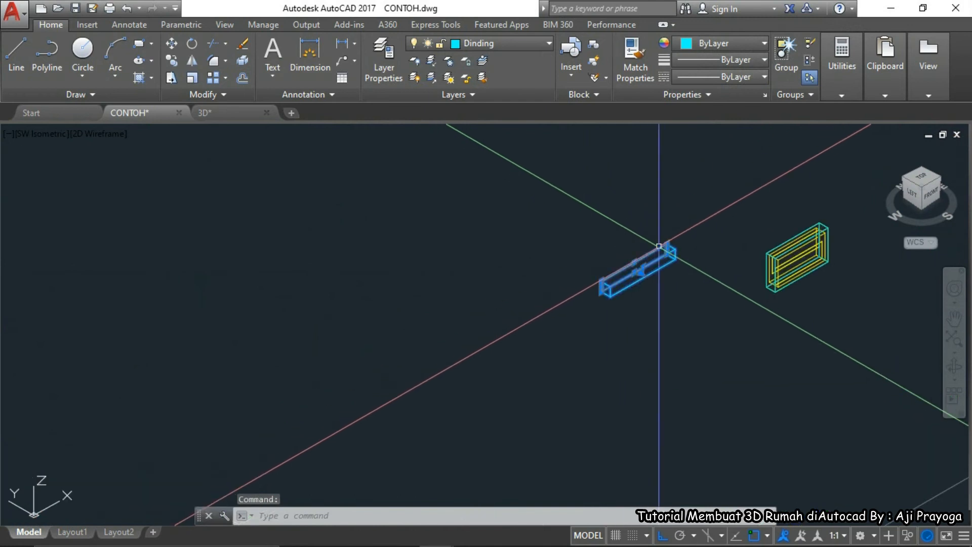
type("m")
key("Return")
scroll(682, 243, "up", 4)
left_click(660, 259)
scroll(717, 237, "down", 8)
scroll(706, 248, "down", 4)
scroll(622, 309, "up", 10)
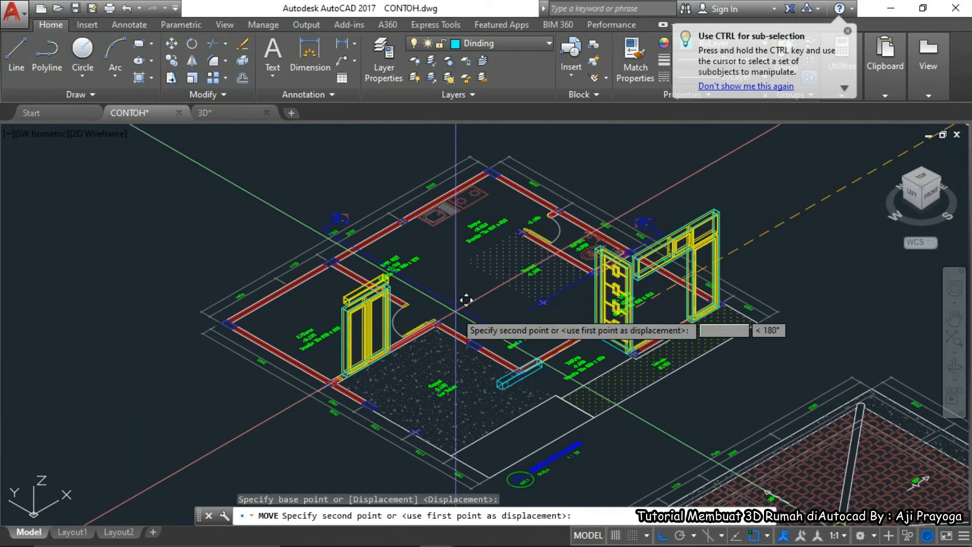
scroll(434, 262, "up", 6)
left_click(450, 255)
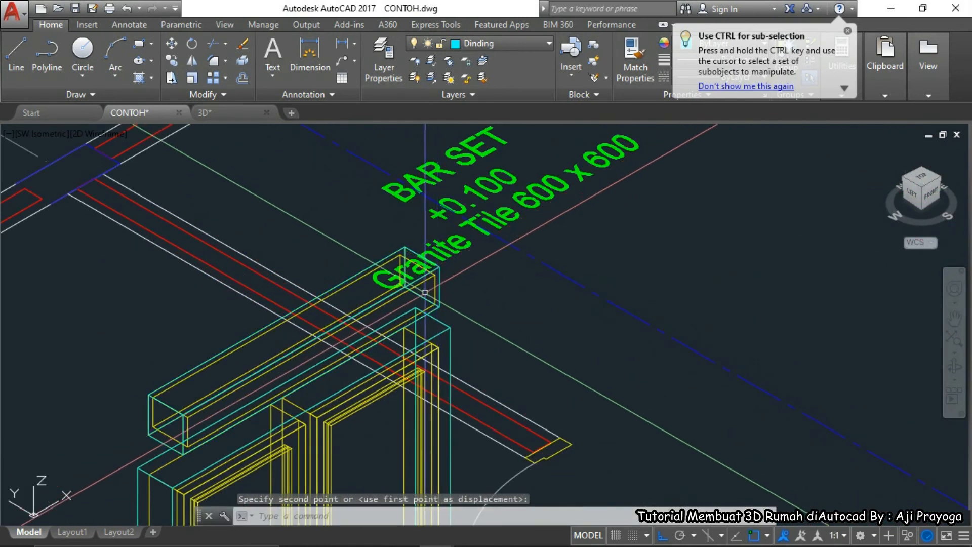
Erase the small window from the last elevation in the row and the leftover upright small window with its outline
scroll(477, 295, "down", 10)
scroll(620, 255, "up", 4)
scroll(620, 255, "up", 6)
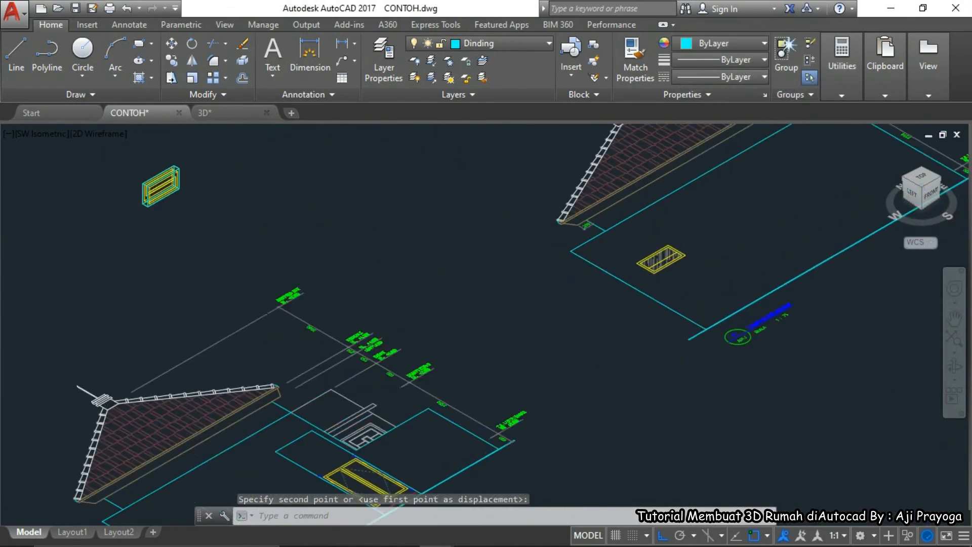
left_click(652, 275)
left_click(628, 237)
key("Return")
scroll(623, 244, "down", 5)
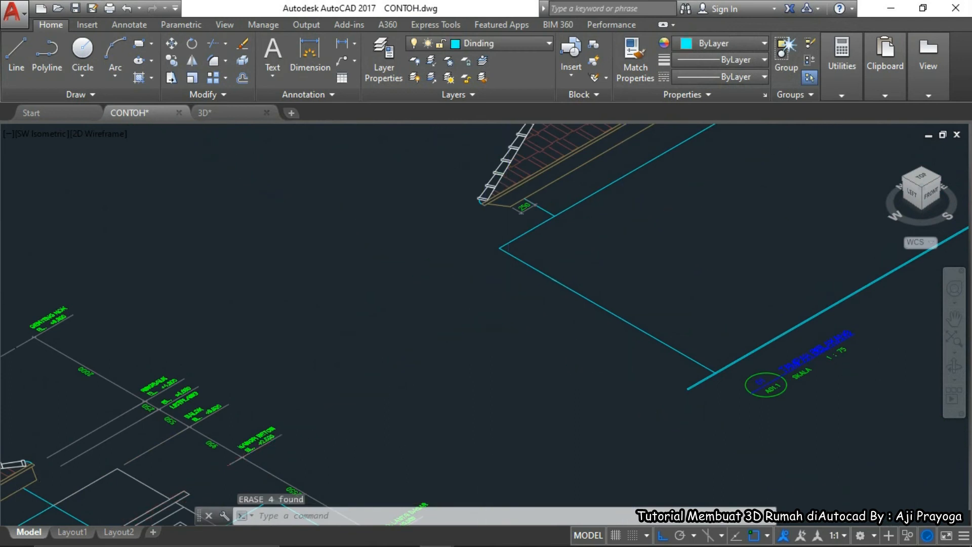
key("Escape")
scroll(427, 276, "down", 4)
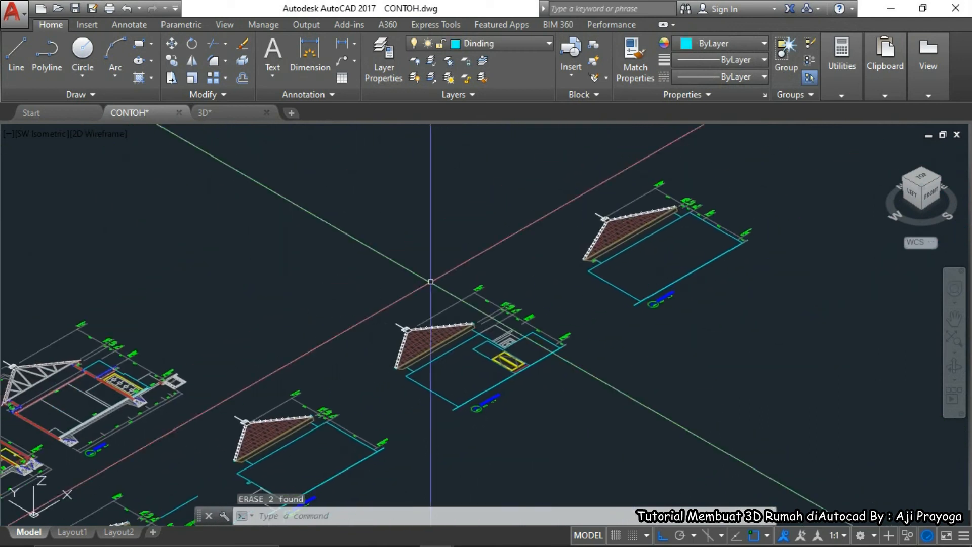
scroll(433, 343, "up", 2)
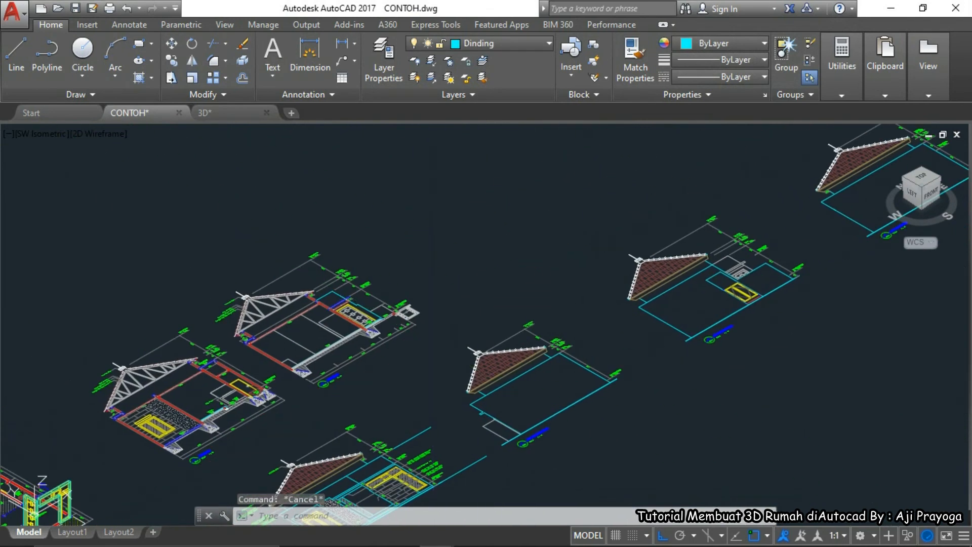
Save the drawing
middle_click_drag(433, 343, 459, 329)
scroll(536, 293, "up", 5)
scroll(469, 304, "down", 6)
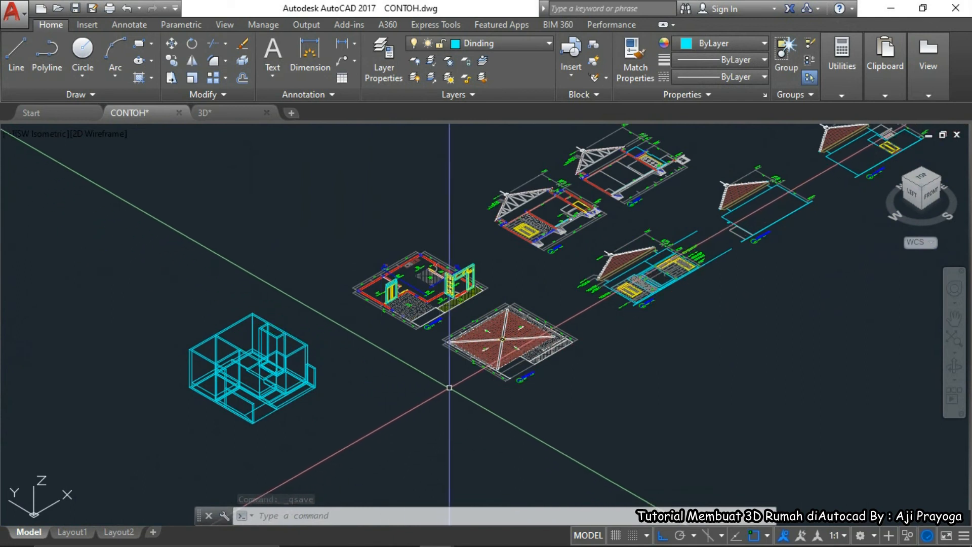
Switch the viewport to the Top view for working on the front elevation
scroll(626, 315, "up", 6)
mouse_move(627, 315)
middle_mouse_down()
mouse_move(590, 357)
mouse_move(443, 439)
middle_mouse_up()
scroll(647, 223, "up", 2)
scroll(657, 237, "down", 4)
mouse_move(658, 237)
middle_mouse_down()
mouse_move(492, 370)
mouse_move(492, 267)
middle_mouse_up()
scroll(533, 343, "up", 3)
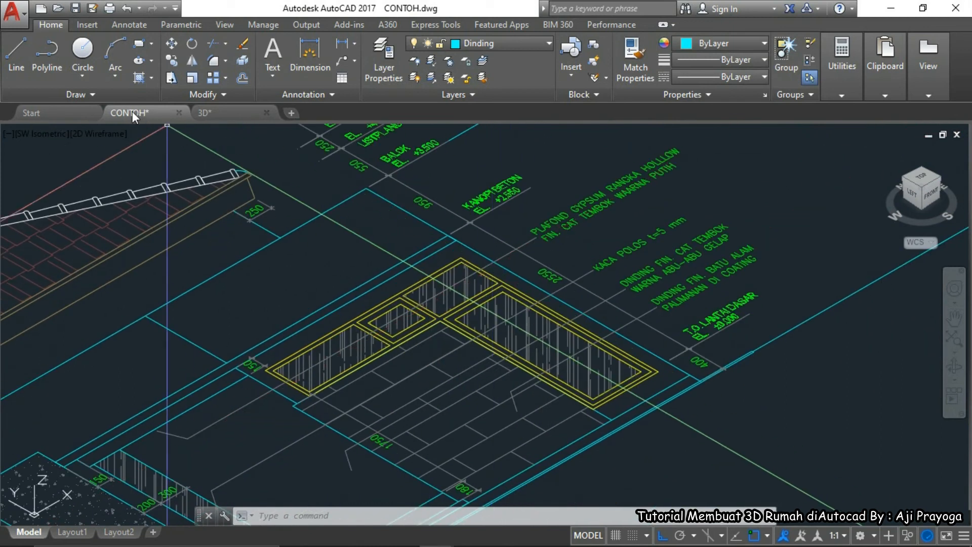
left_click(48, 134)
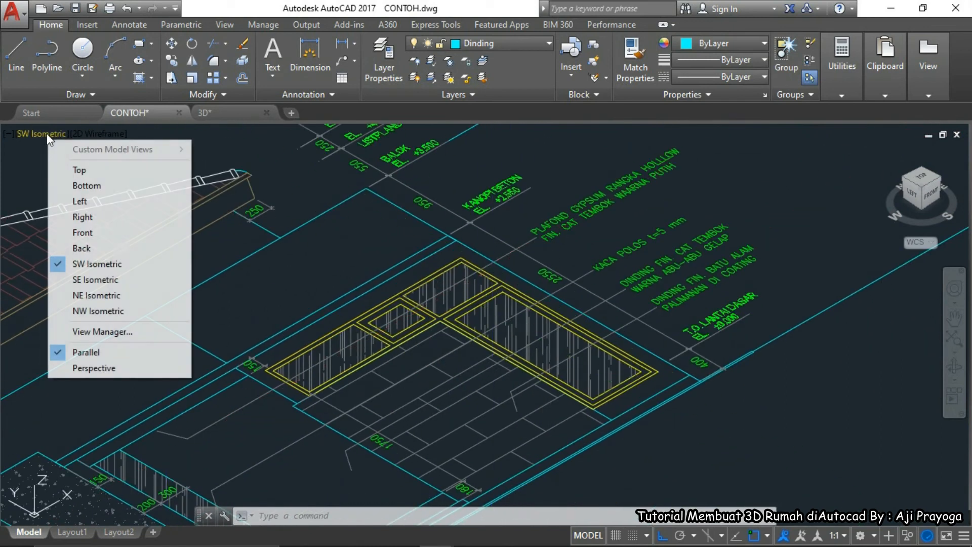
left_click(80, 170)
scroll(526, 211, "up", 4)
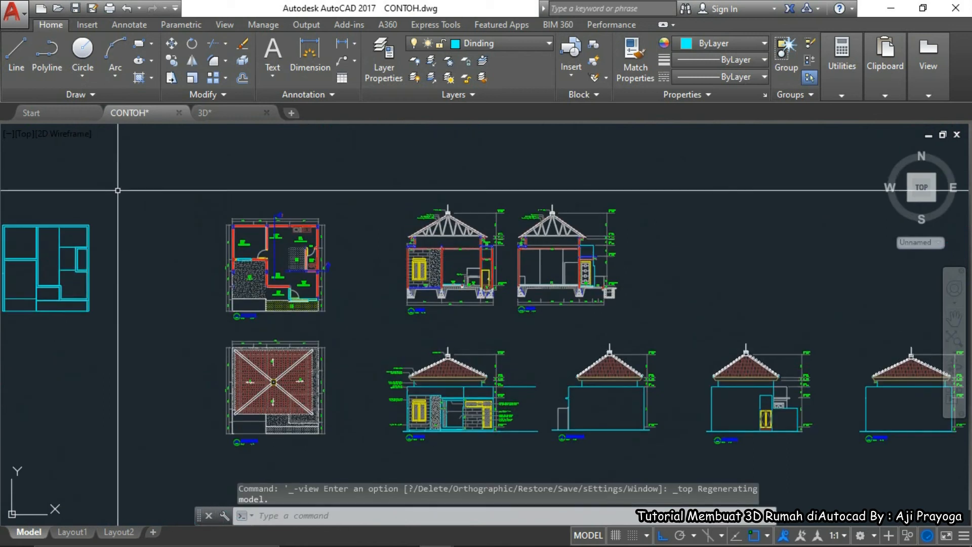
scroll(367, 375, "up", 4)
middle_click_drag(371, 281, 400, 310)
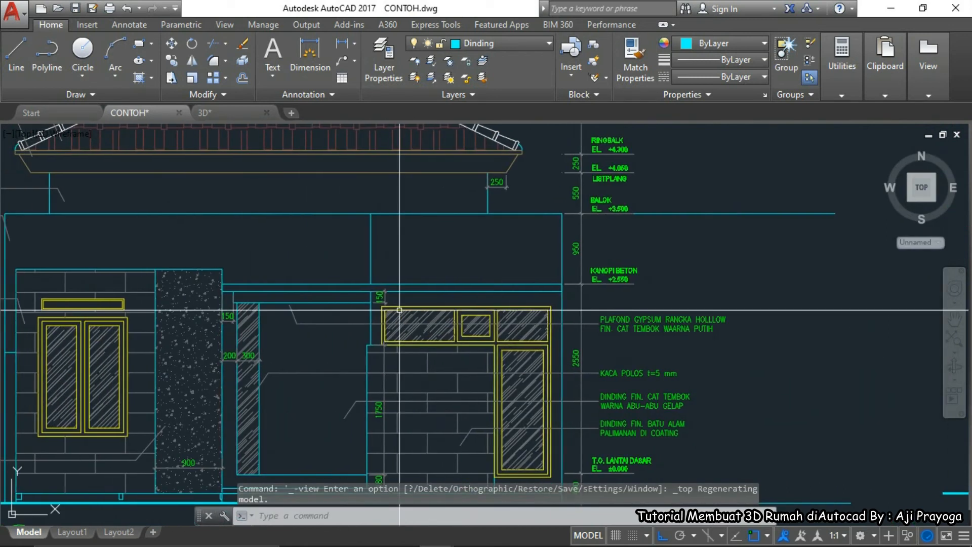
Draw a horizontal reference line from the double window's top corner past the dimensions and notes of the front elevation
middle_click_drag(506, 344, 494, 317)
type("L")
key("Return")
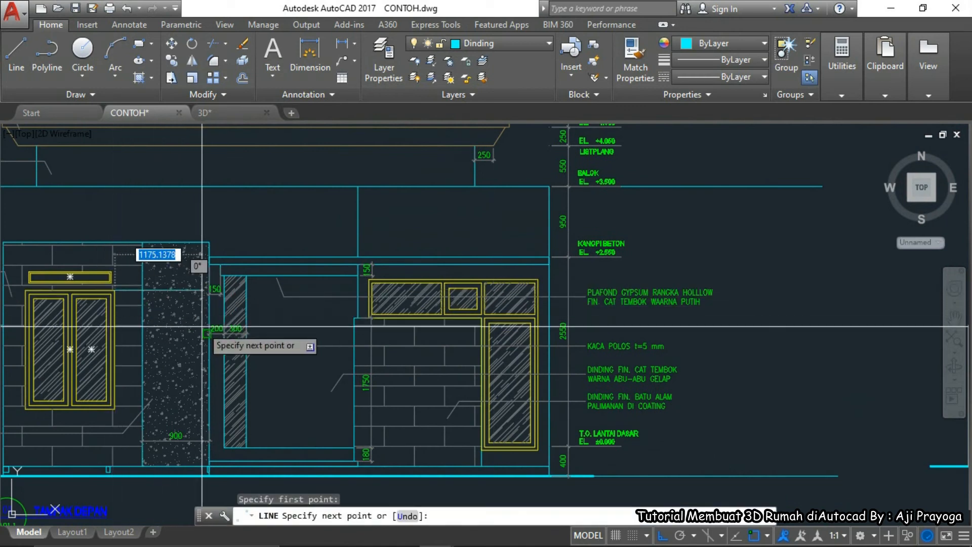
key("Escape")
scroll(547, 213, "down", 2)
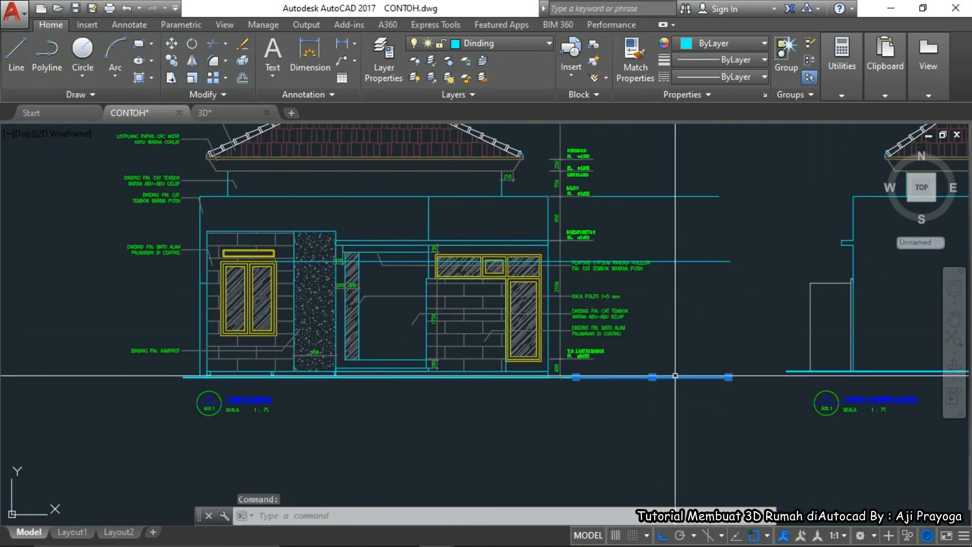
Measure the vertical distance from the extended ground line to the window-top reference line beside the front elevation
type("DU")
key("Escape")
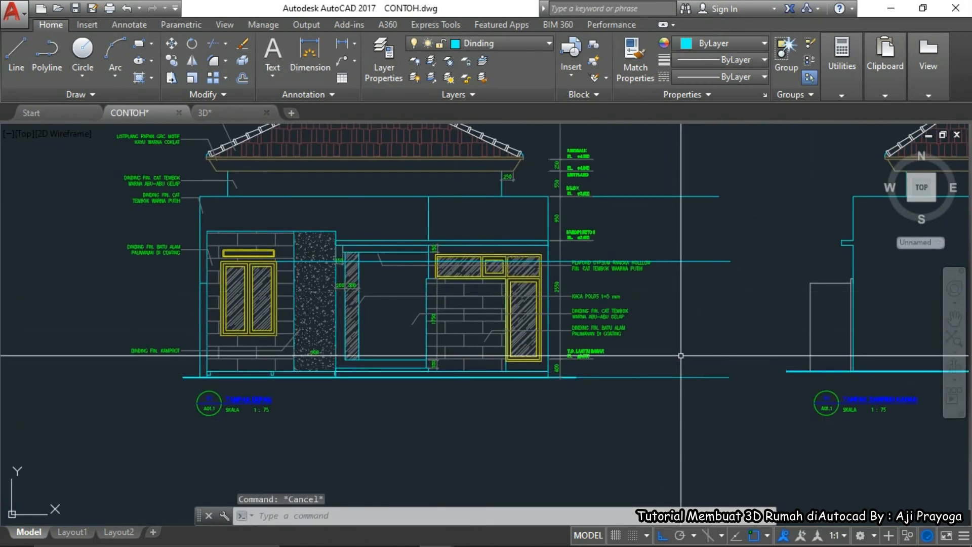
type("DI")
key("Return")
left_click(674, 377)
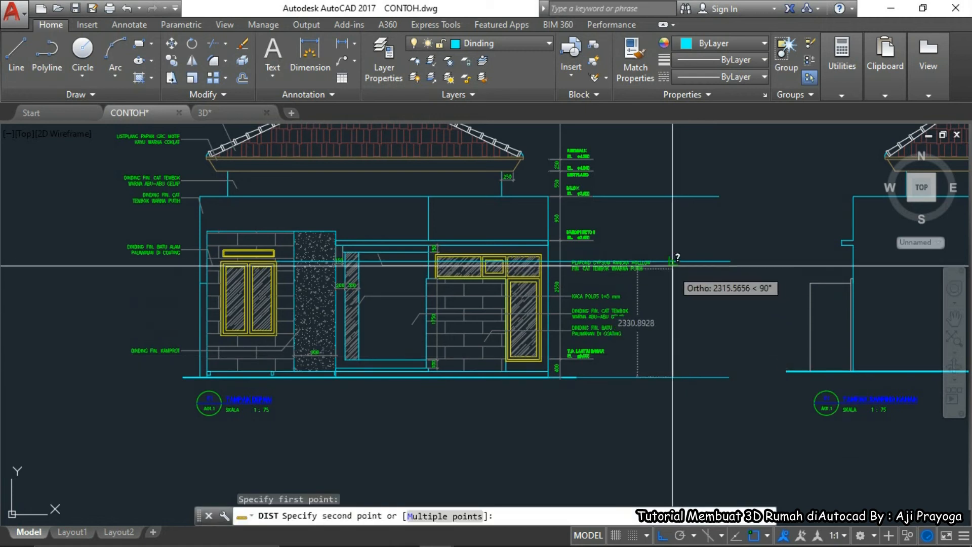
key("Escape")
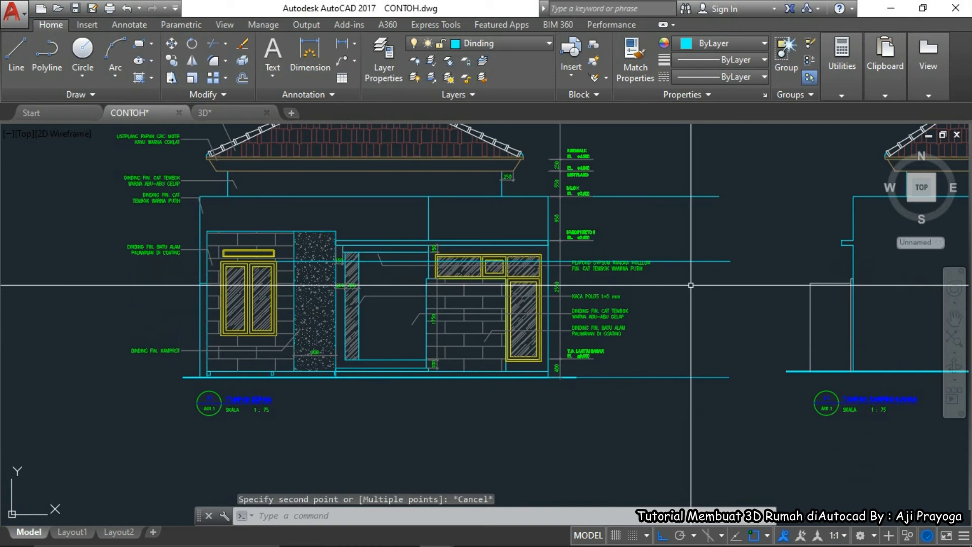
middle_click_drag(522, 323, 486, 325)
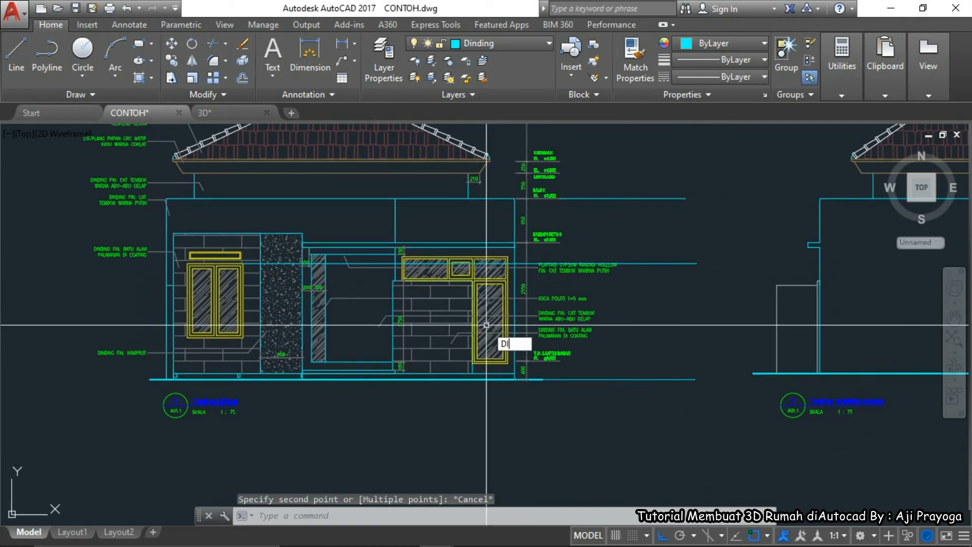
key("Return")
key("Escape")
middle_click_drag(503, 283, 512, 297)
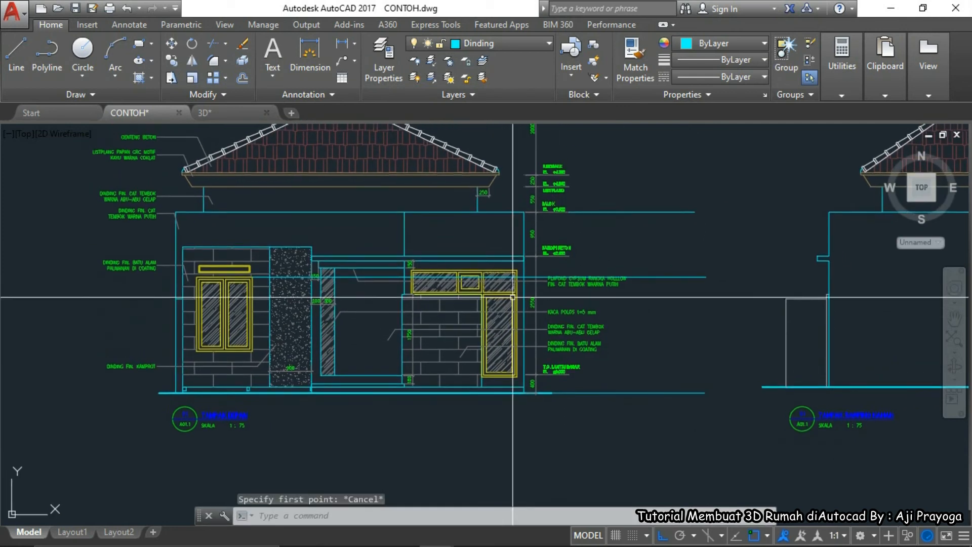
Draw a horizontal reference line from the door-window frame's upper outer corner past the front elevation notes, and delete the double window's reference line
scroll(513, 297, "up", 4)
type("l")
key("Return")
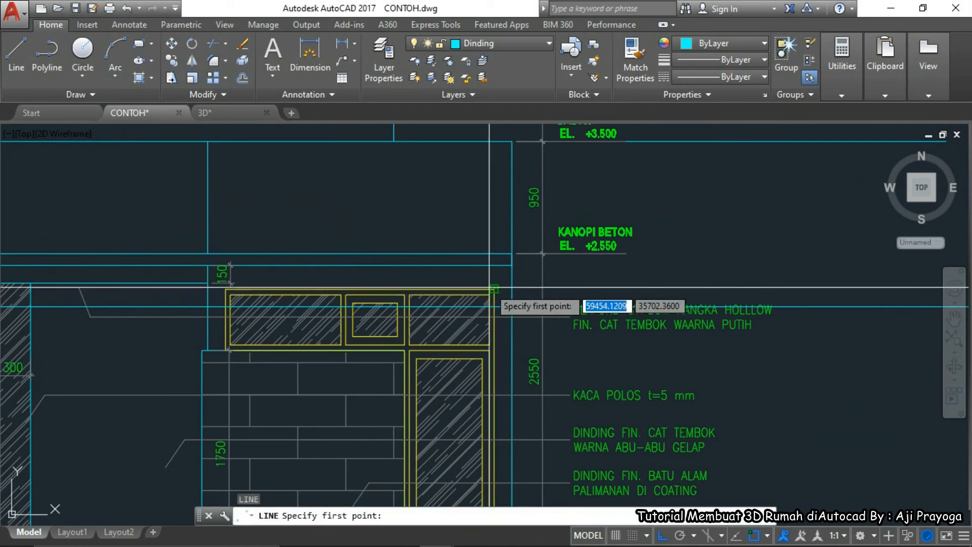
left_click(492, 287)
scroll(501, 264, "down", 3)
key("Escape")
left_click(619, 304)
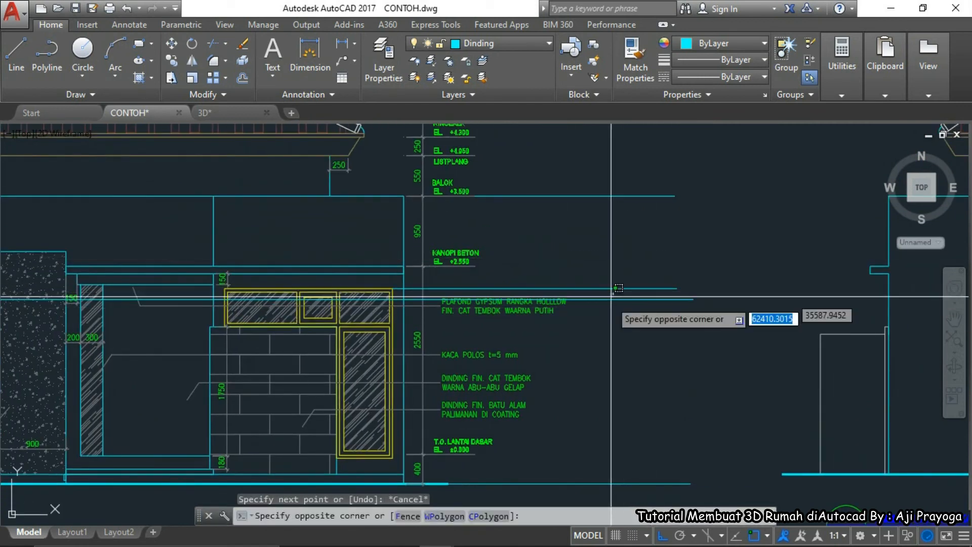
left_click(613, 327)
key("Escape")
Measure the vertical distance from the door-window frame's top reference line to the extended ground line beside the front elevation
type("di")
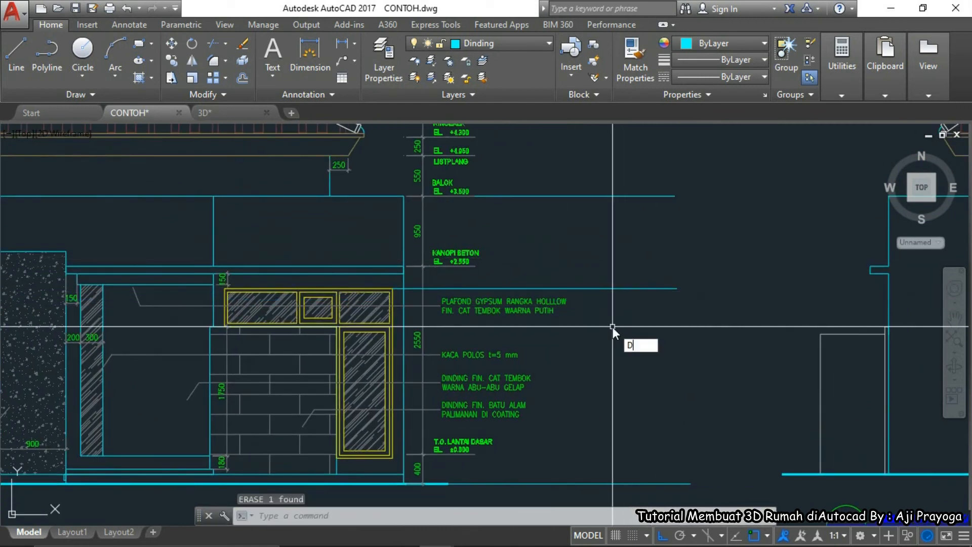
key("Return")
left_click(603, 289)
middle_click_drag(604, 288, 597, 220)
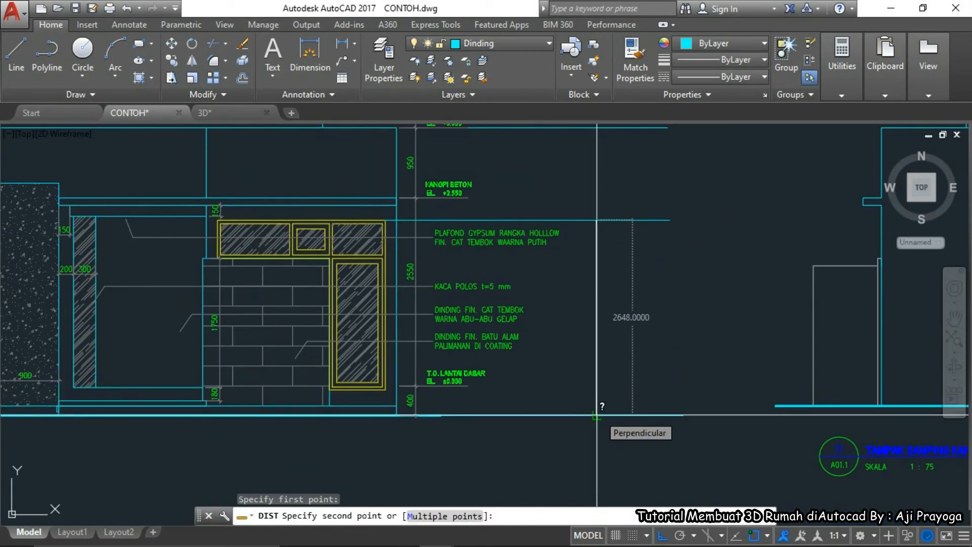
key("Escape")
Switch the viewport to the SW Isometric view for working on the 3D blocks
scroll(618, 297, "down", 8)
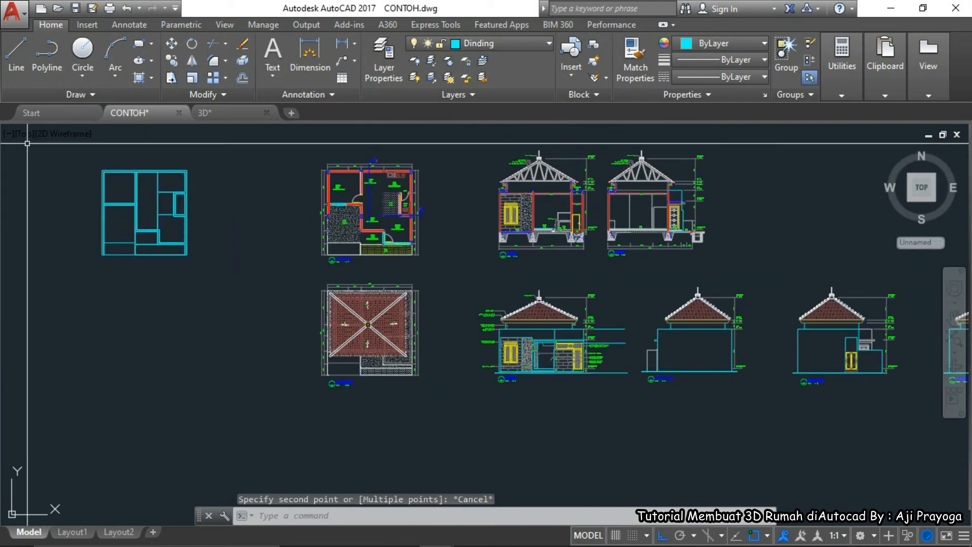
left_click(24, 134)
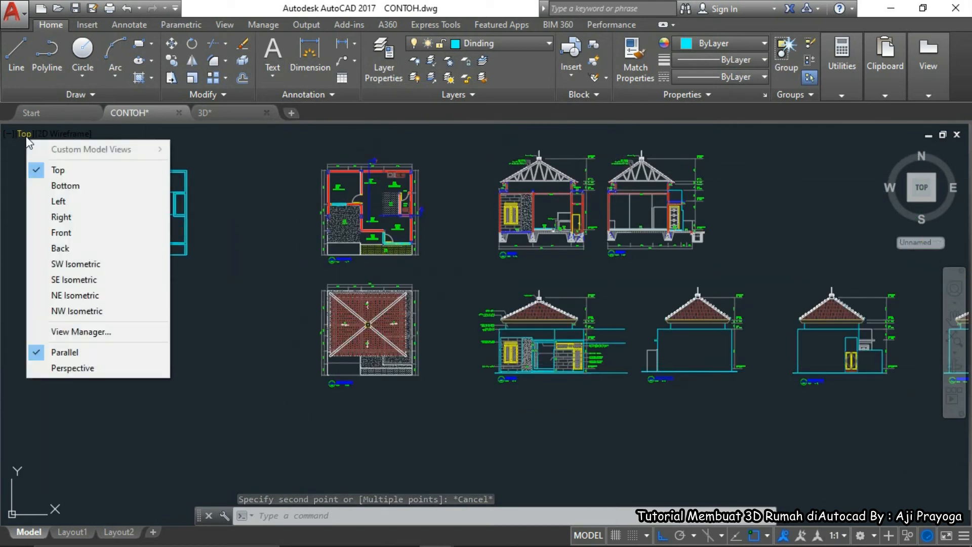
left_click(70, 263)
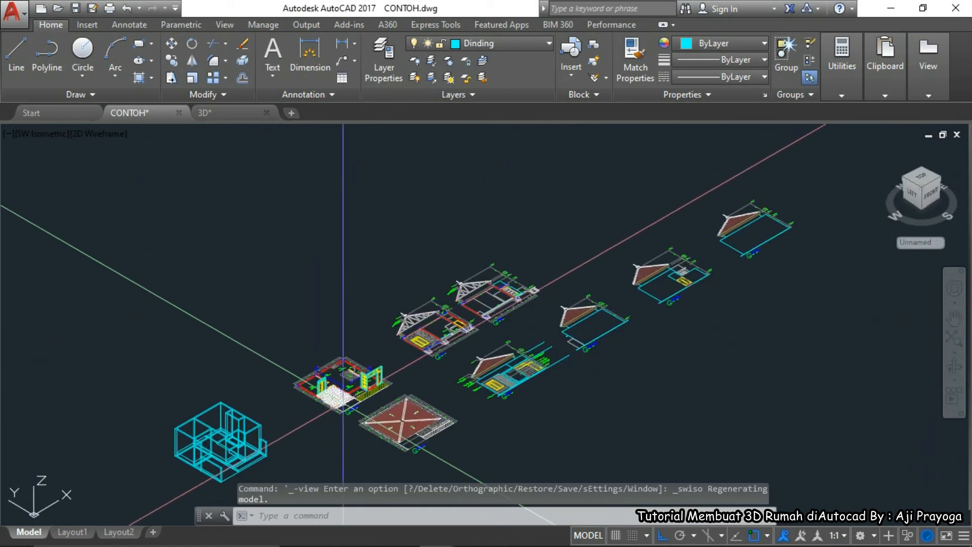
Draw a 2650 vertical reference line upward from the inner front base corner of the L-shaped door-window frame
scroll(355, 401, "up", 5)
scroll(354, 401, "up", 3)
scroll(317, 371, "down", 1)
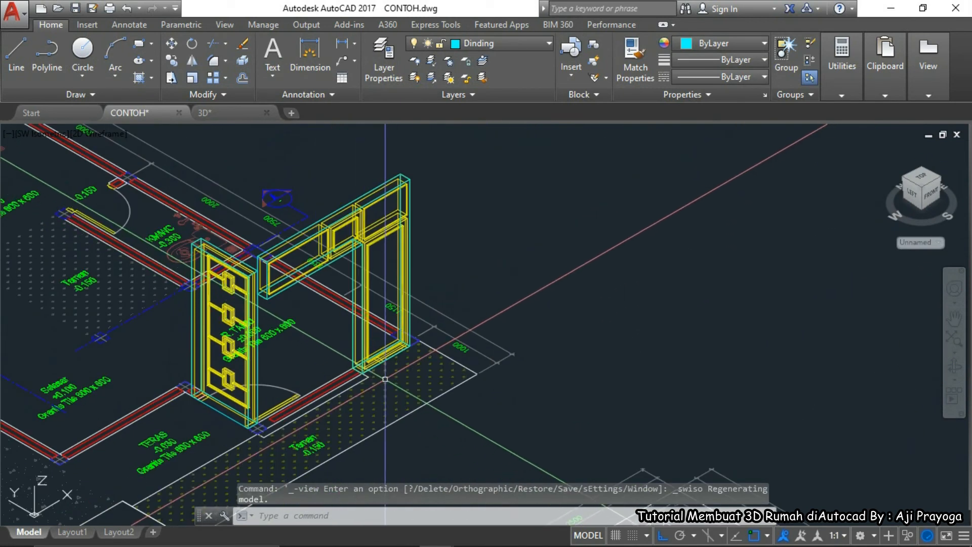
scroll(371, 391, "down", 1)
type("l")
key("Return")
scroll(341, 427, "up", 5)
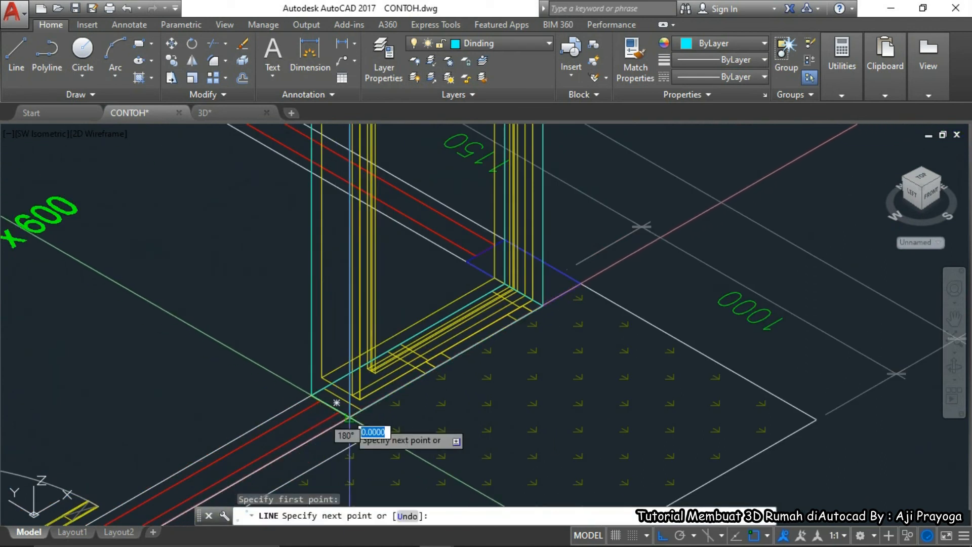
scroll(349, 420, "down", 5)
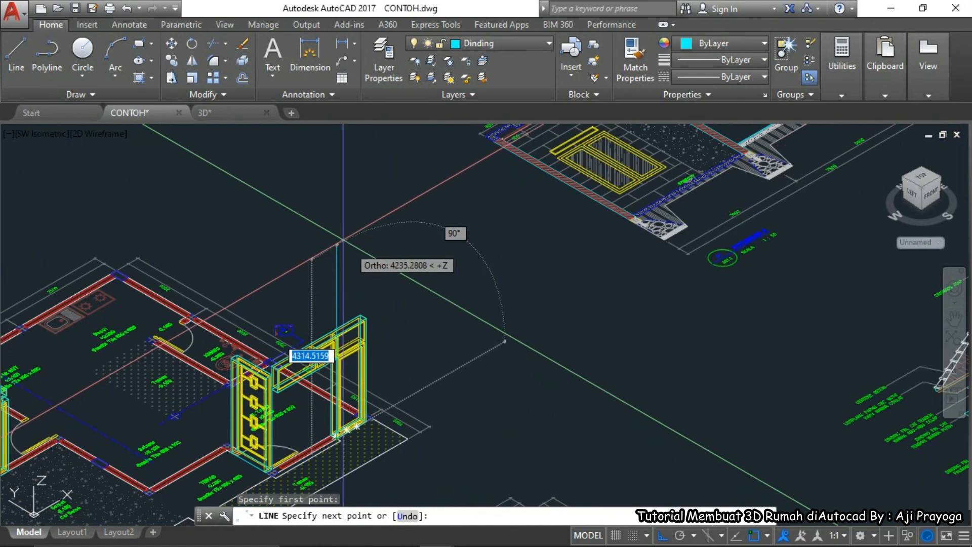
type("650")
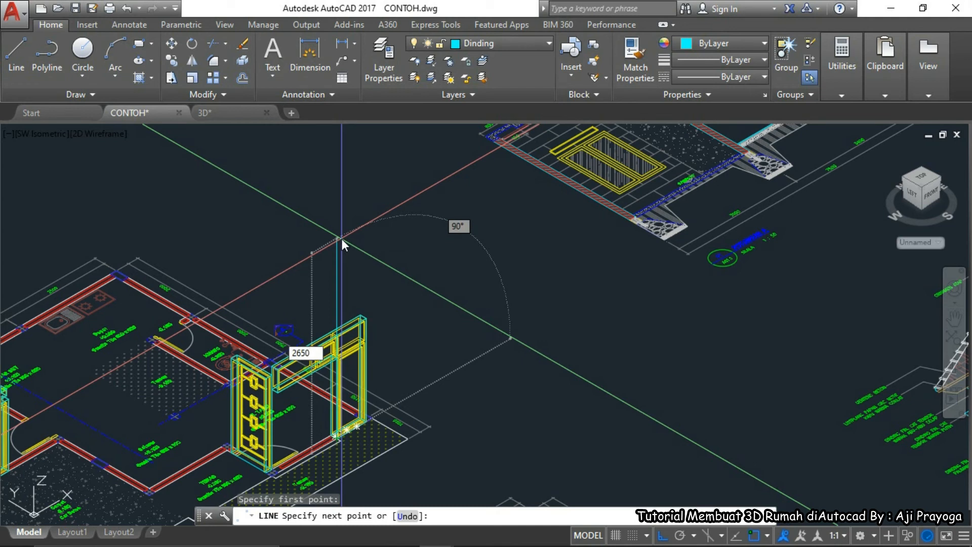
key("Return")
key("Escape")
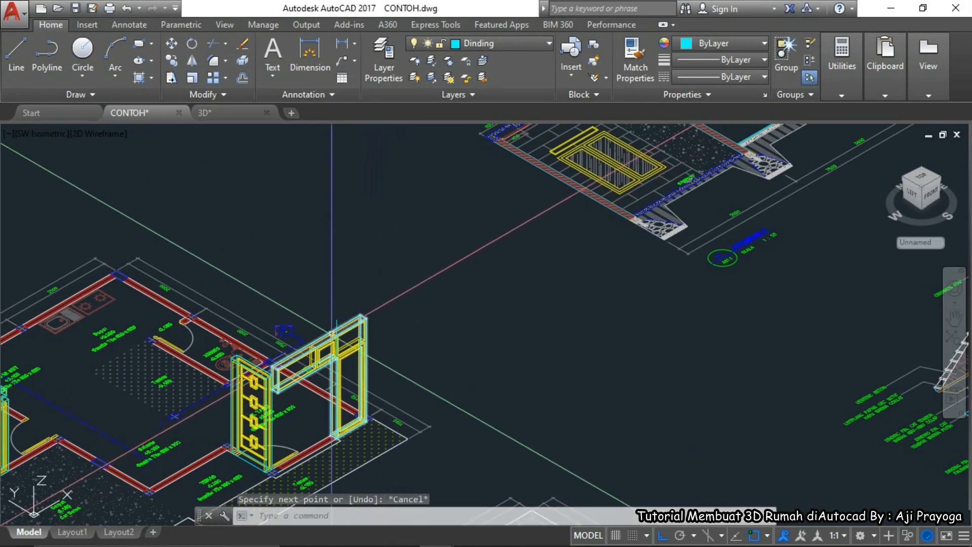
scroll(332, 334, "up", 5)
left_click(329, 331)
scroll(350, 349, "up", 2)
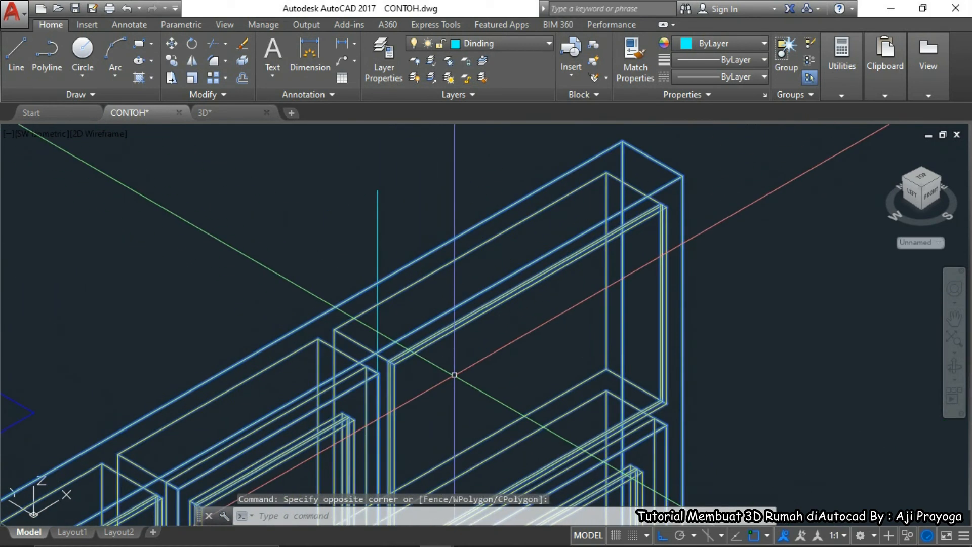
key("Return")
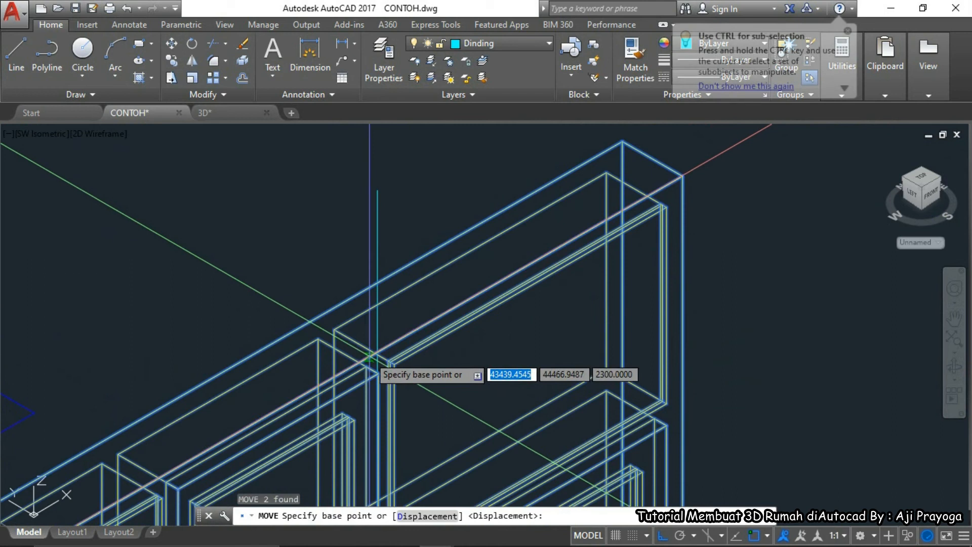
key("Escape")
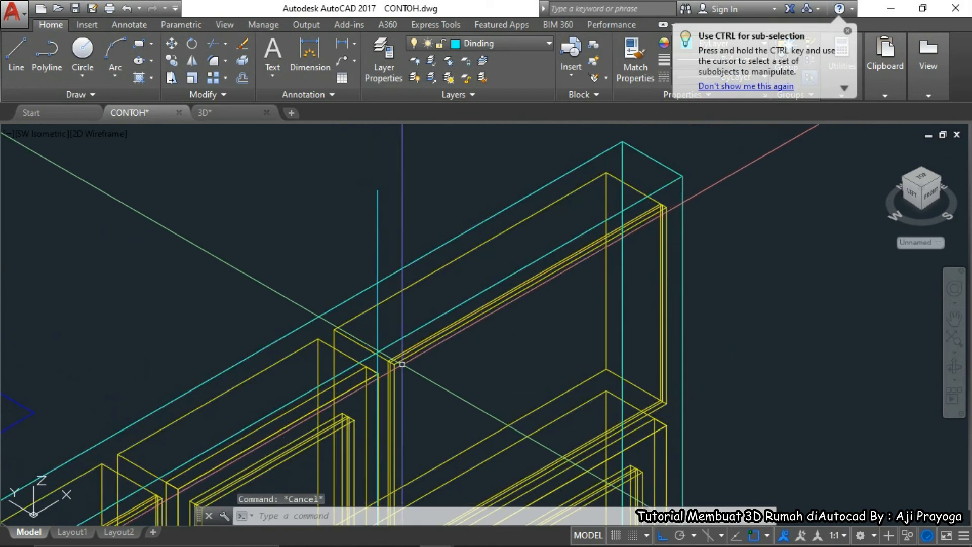
scroll(445, 316, "up", 2)
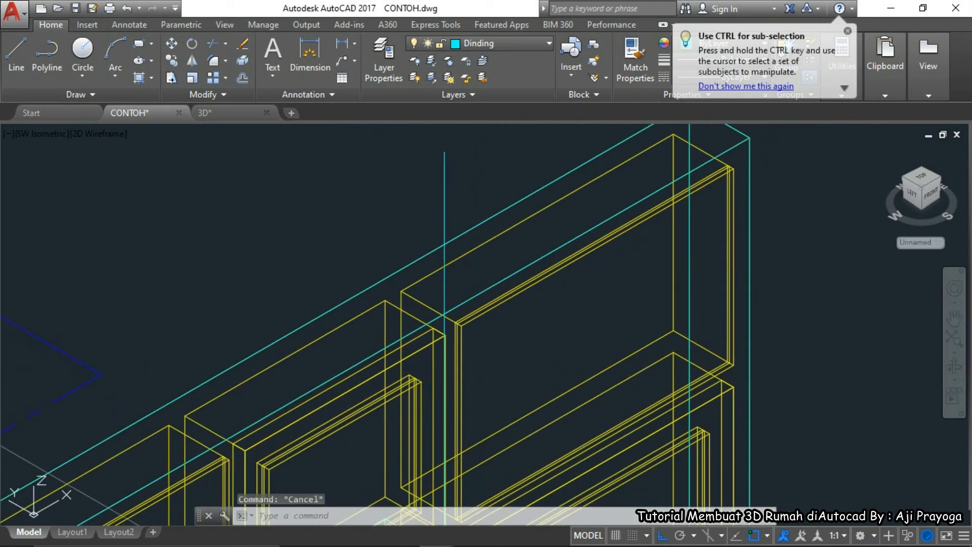
scroll(448, 321, "up", 3)
type("M")
key("Return")
type("P")
key("Return")
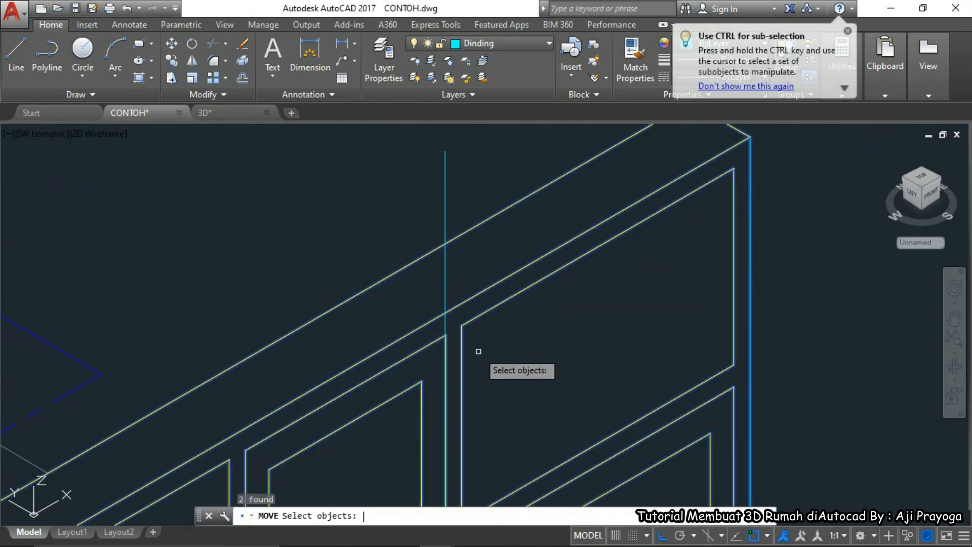
key("Return")
key("Escape")
scroll(445, 311, "down", 4)
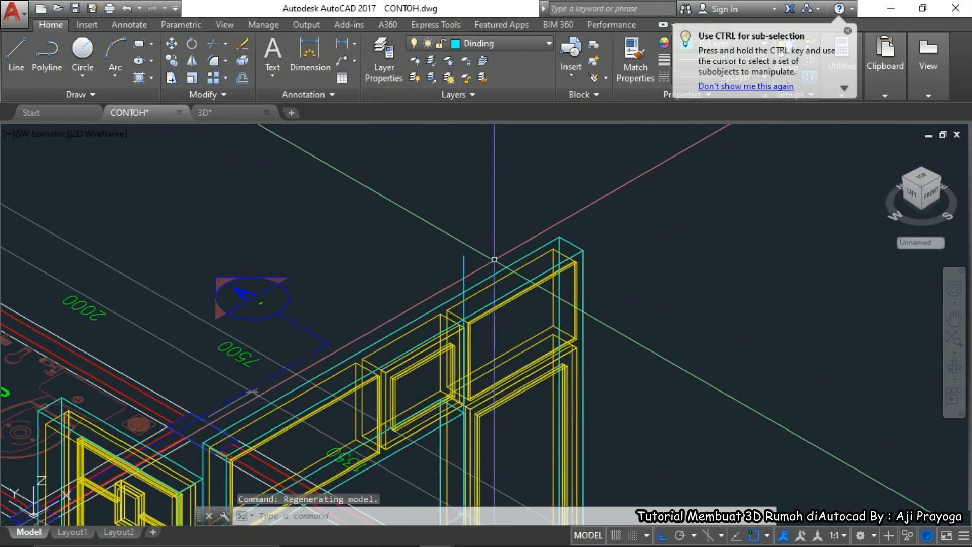
left_click(463, 257)
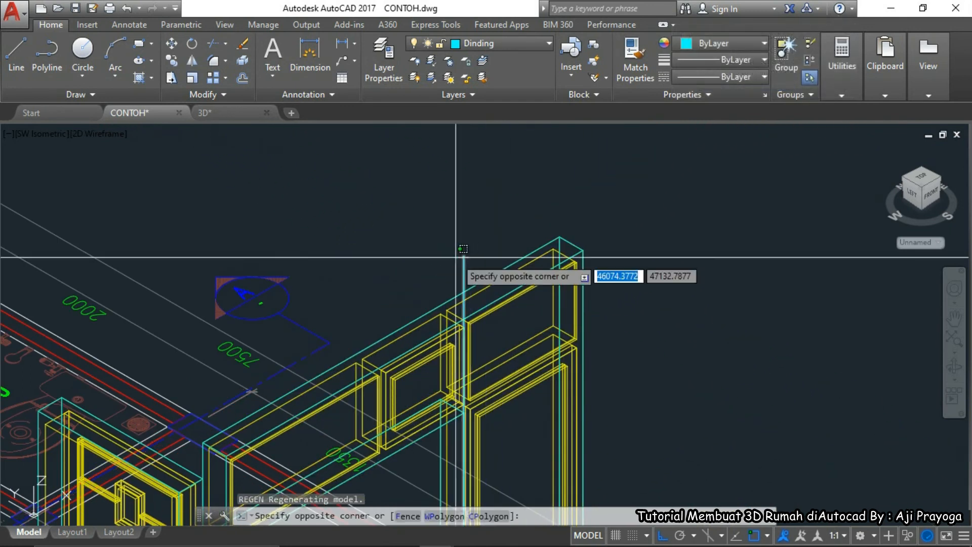
key("Return")
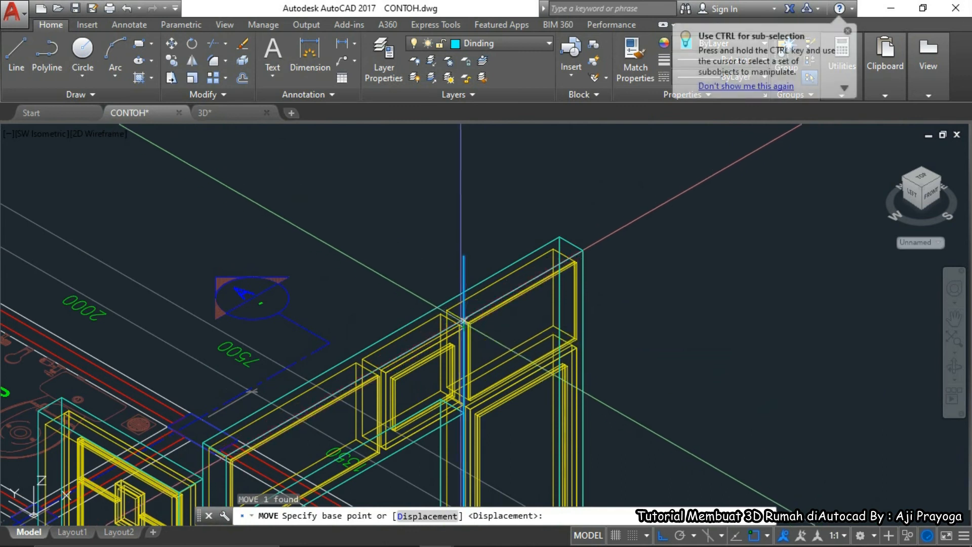
scroll(488, 331, "down", 5)
scroll(493, 329, "up", 10)
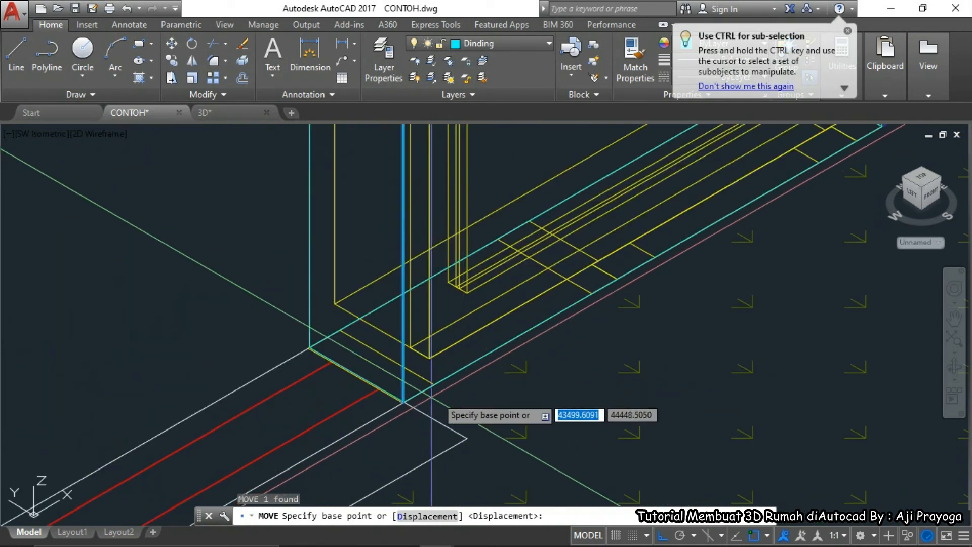
left_click(404, 401)
scroll(445, 375, "up", 4)
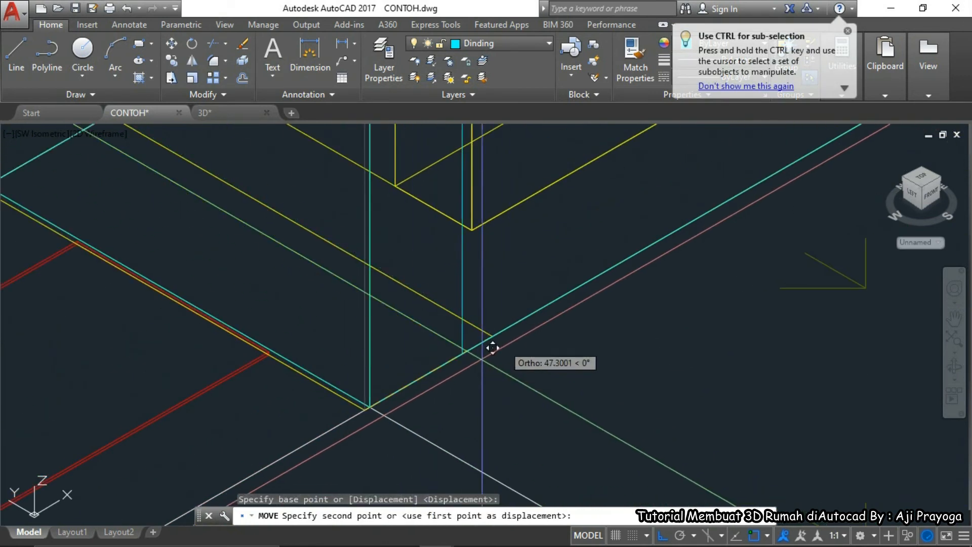
key("Escape")
Move the vertical reference line from the door-window frame's inner base corner to its outer front base corner
scroll(377, 411, "up", 6)
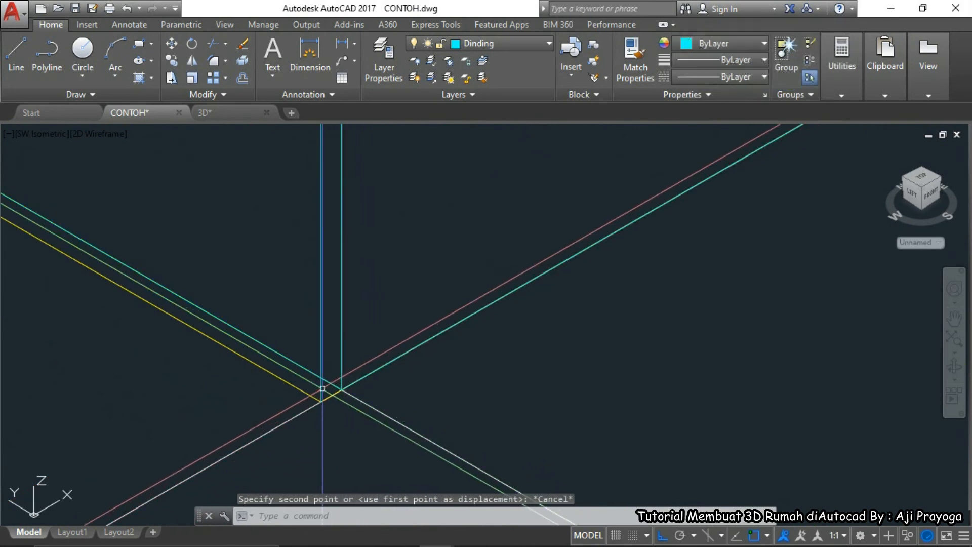
key("Return")
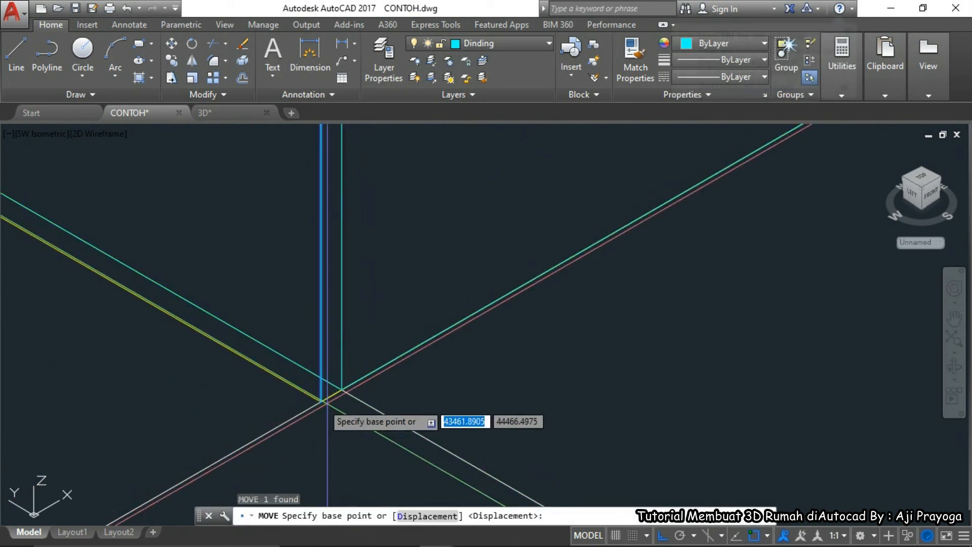
left_click(336, 403)
scroll(324, 395, "down", 5)
scroll(293, 409, "down", 3)
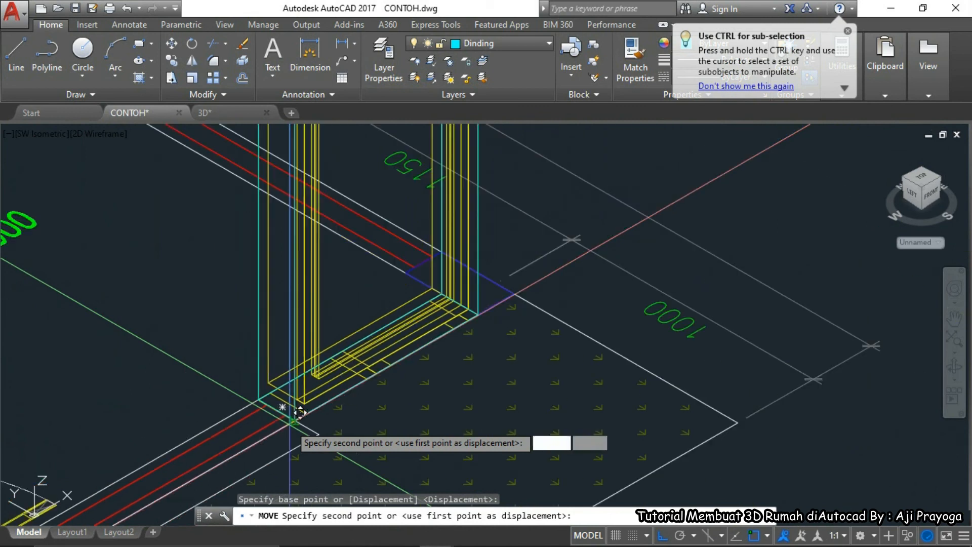
scroll(455, 334, "up", 6)
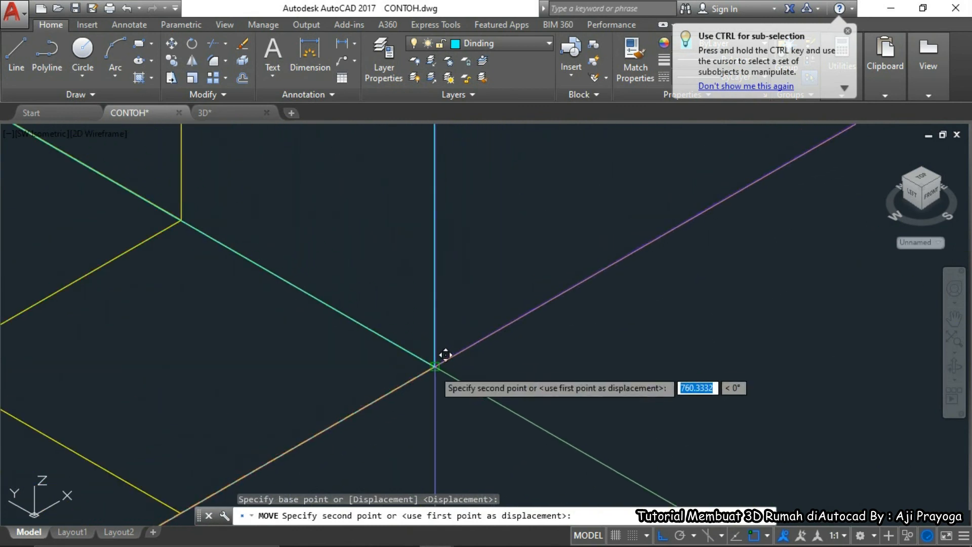
left_click(455, 353)
Move the door-window frame block and its outline solid from their outer top corner to the vertical reference line's upper end, and delete the line
scroll(506, 374, "down", 6)
scroll(513, 384, "up", 8)
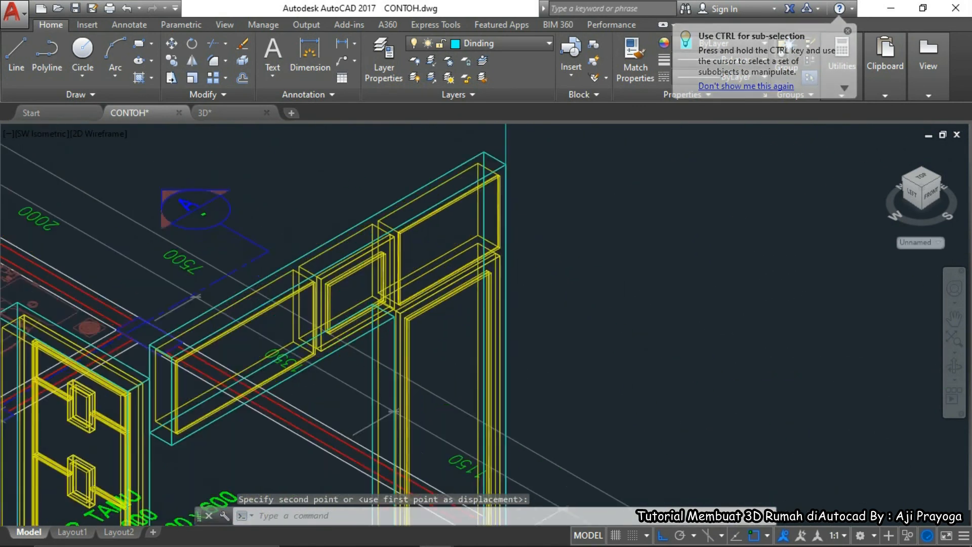
left_click(488, 184)
left_click(450, 248)
scroll(455, 263, "down", 5)
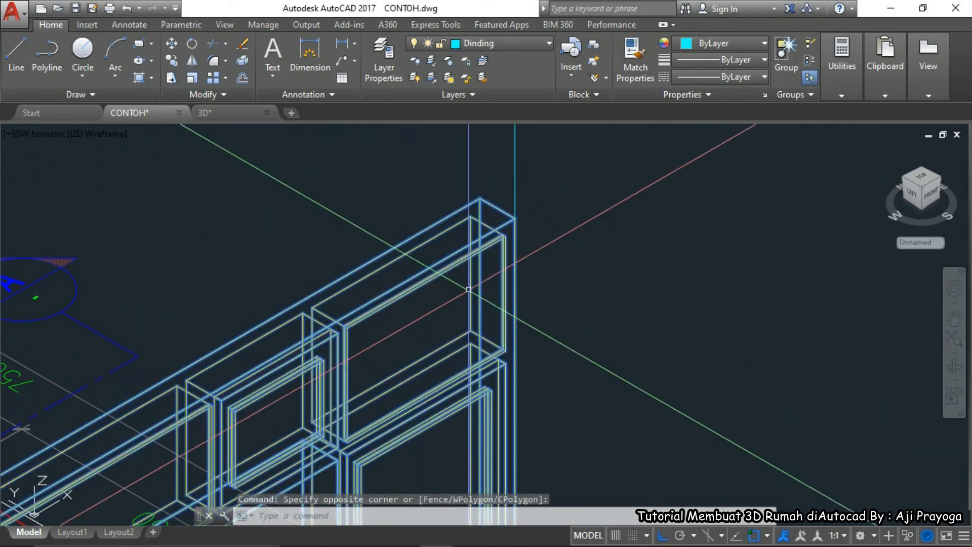
key("space")
scroll(546, 334, "up", 5)
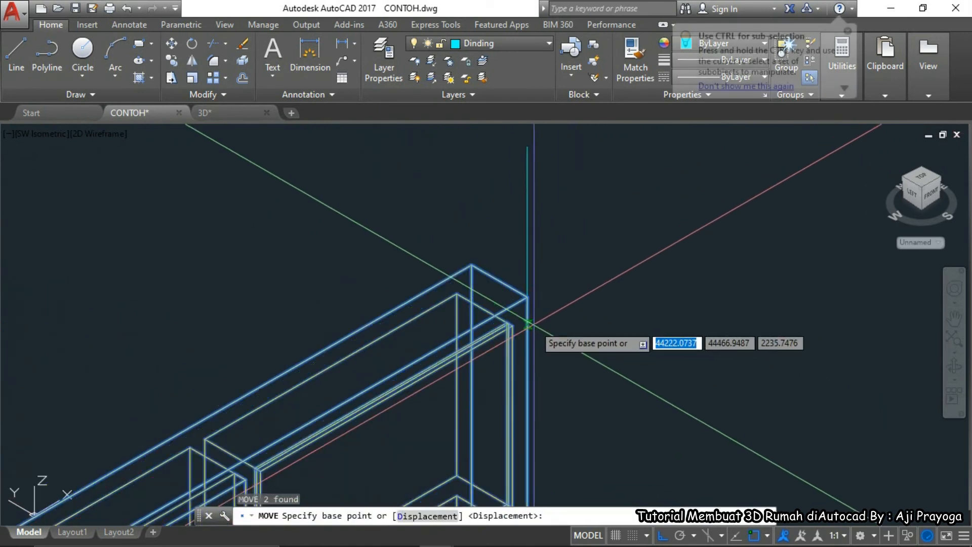
left_click(523, 279)
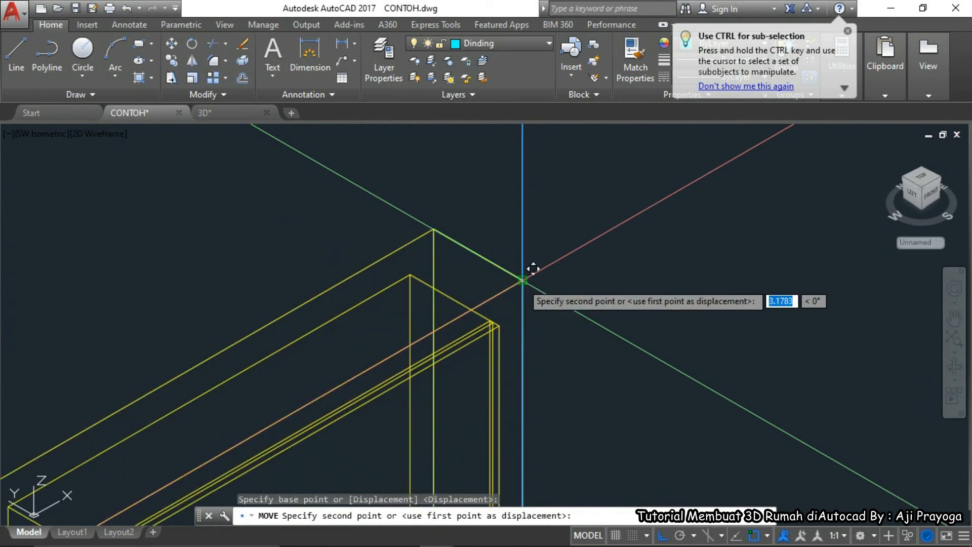
scroll(527, 309, "down", 5)
scroll(528, 304, "up", 6)
left_click(525, 258)
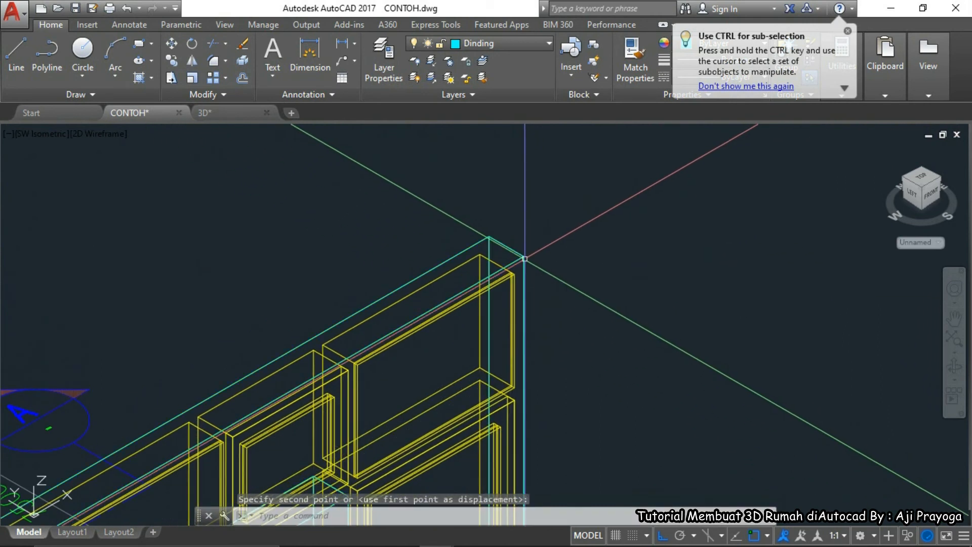
scroll(573, 320, "down", 6)
key("Delete")
middle_click_drag(554, 354, 567, 277)
scroll(494, 361, "up", 4)
scroll(456, 373, "down", 7)
scroll(204, 393, "up", 7)
middle_click_drag(204, 391, 218, 380)
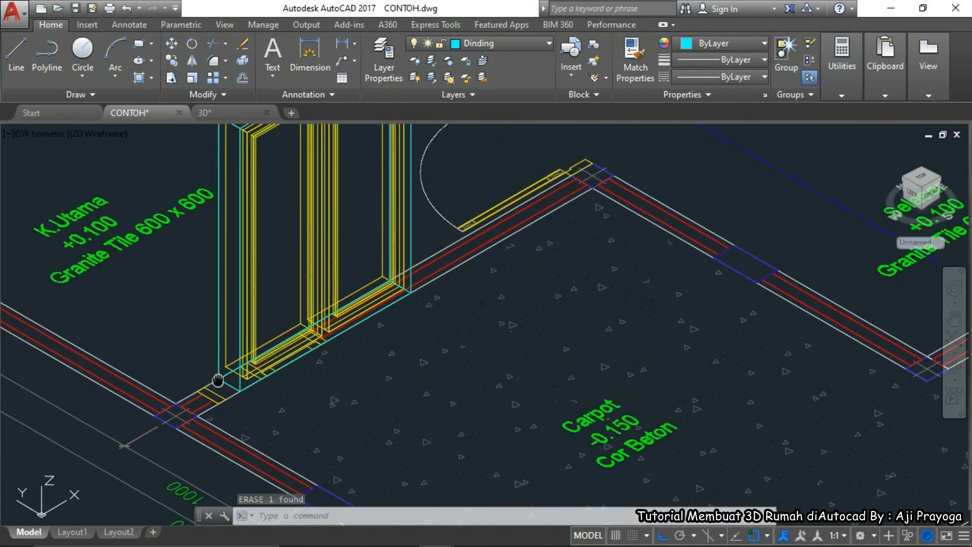
type("m")
key("Return")
scroll(379, 433, "up", 4)
key("Escape")
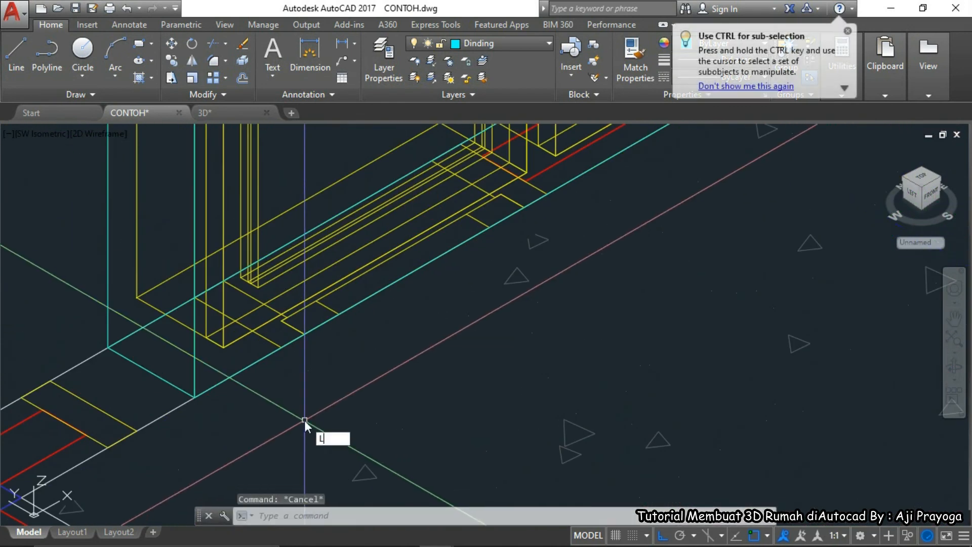
Draw a 2500 vertical reference line upward from the front base corner of the double window's outline solid
type("L")
key("Return")
left_click(193, 399)
scroll(193, 399, "down", 5)
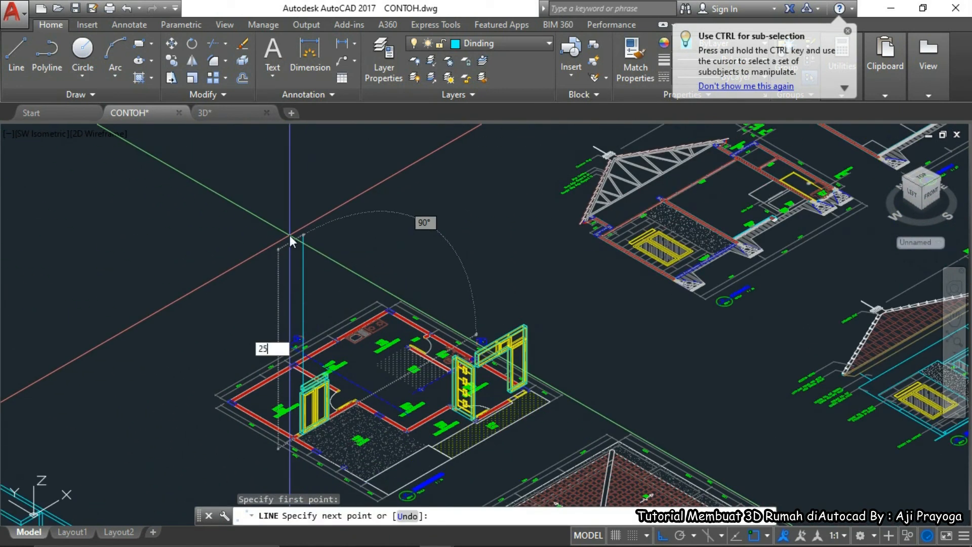
type("2500")
key("Return")
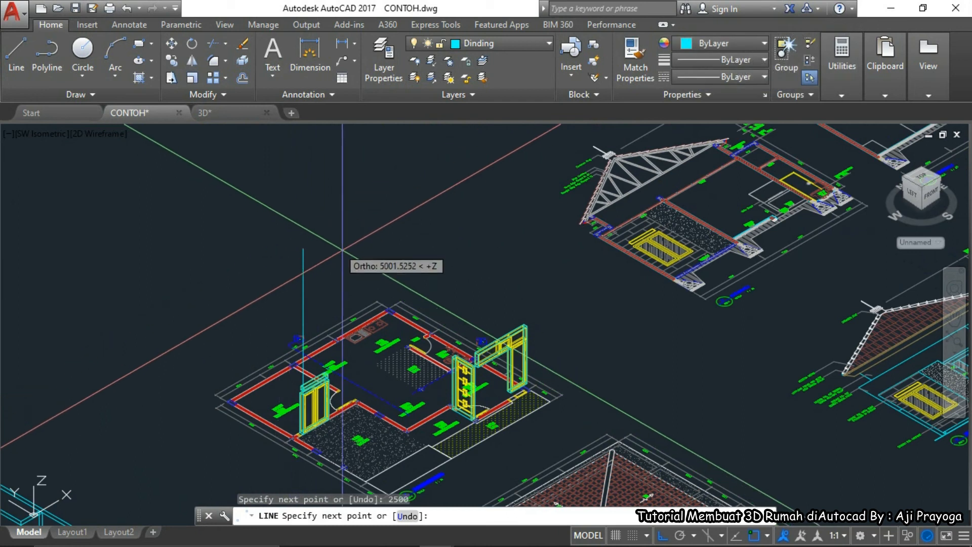
Move the double window block and its outline solid straight up from their upper front corner to the vertical reference line's upper end
scroll(304, 369, "up", 3)
key("Escape")
scroll(304, 369, "up", 5)
left_click(380, 437)
left_click(362, 322)
scroll(334, 405, "up", 3)
type("m")
key("Return")
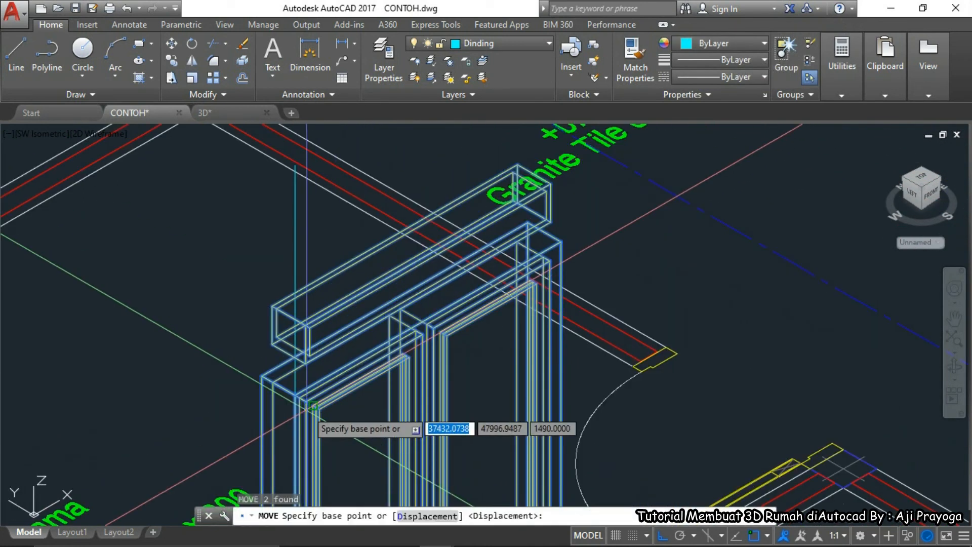
scroll(287, 396, "up", 3)
left_click(288, 387)
scroll(304, 430, "down", 3)
scroll(324, 283, "up", 5)
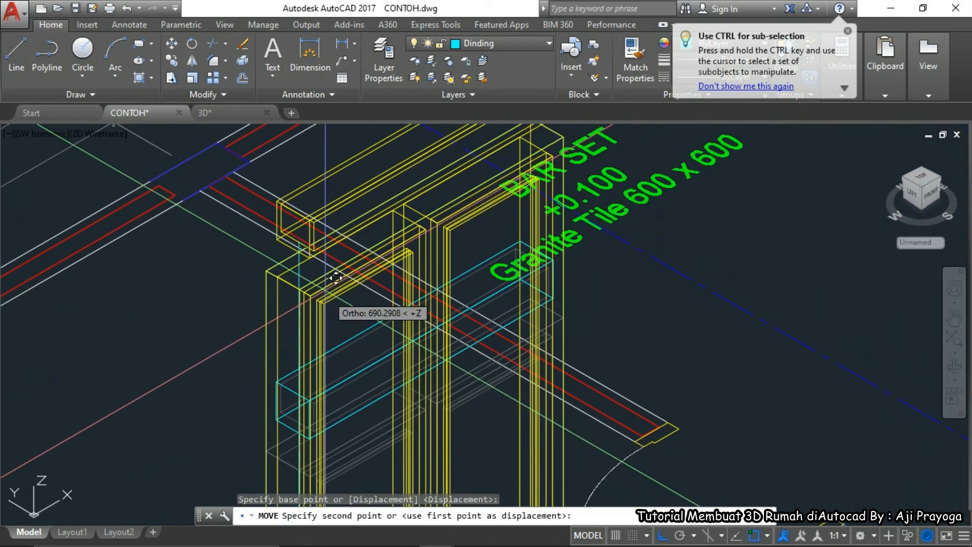
left_click(268, 173)
scroll(314, 302, "down", 8)
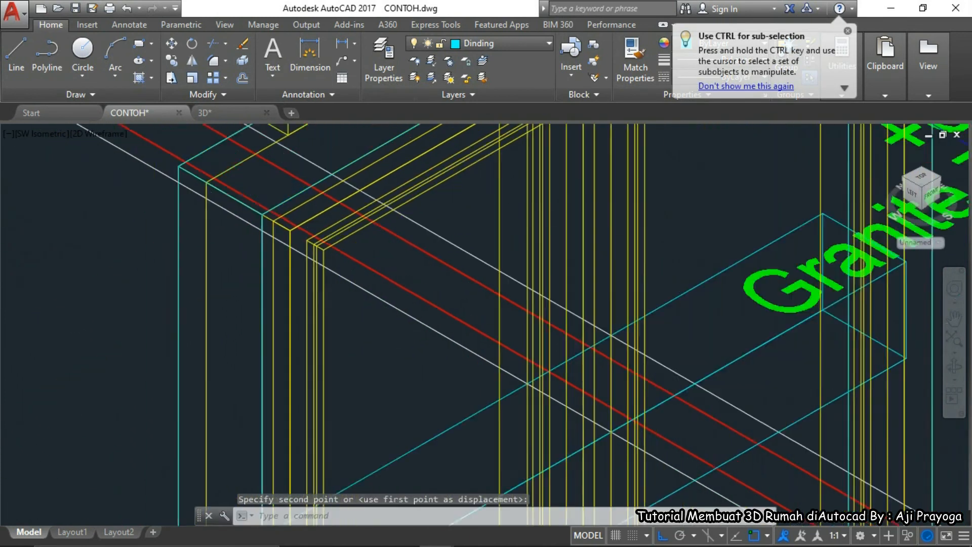
Delete the vertical reference line below the raised double window
left_click(280, 387)
left_click(295, 399)
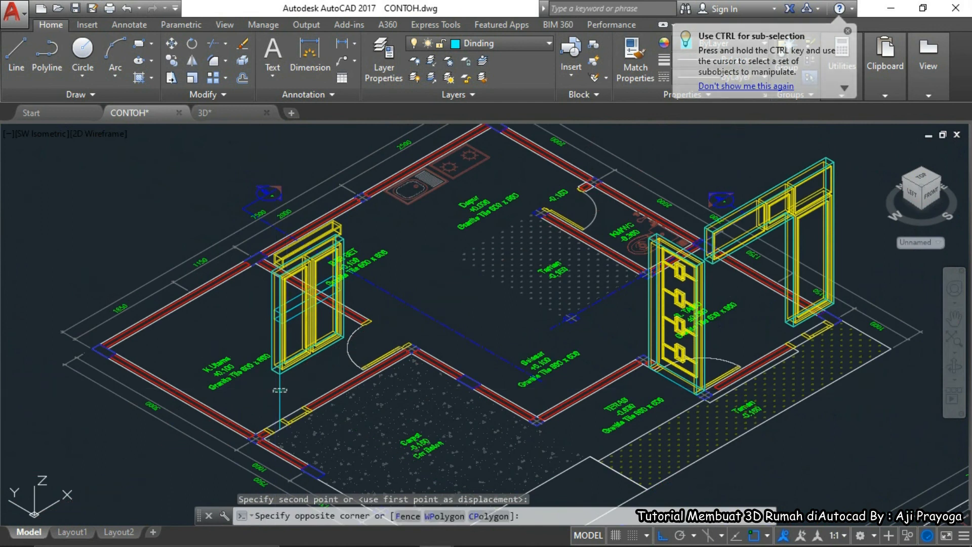
scroll(385, 355, "up", 2)
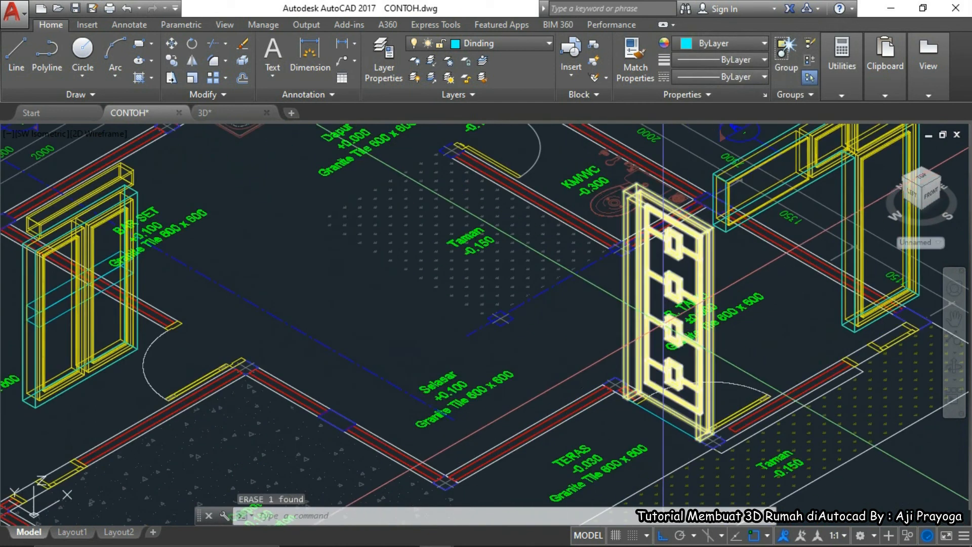
Examine the level marks and height dimensions of the elevations to find the height of the patterned door
scroll(473, 273, "down", 6)
scroll(582, 318, "down", 3)
scroll(480, 343, "up", 2)
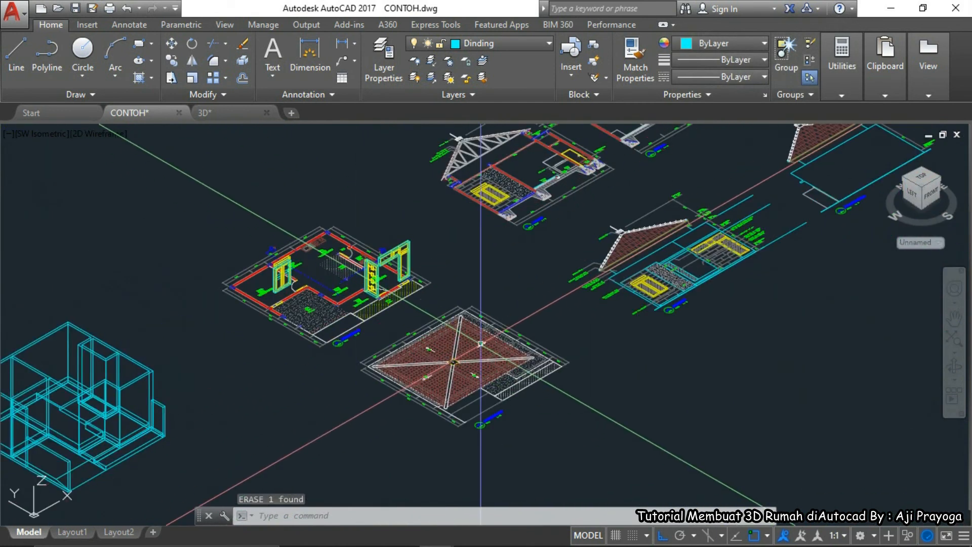
scroll(698, 268, "up", 5)
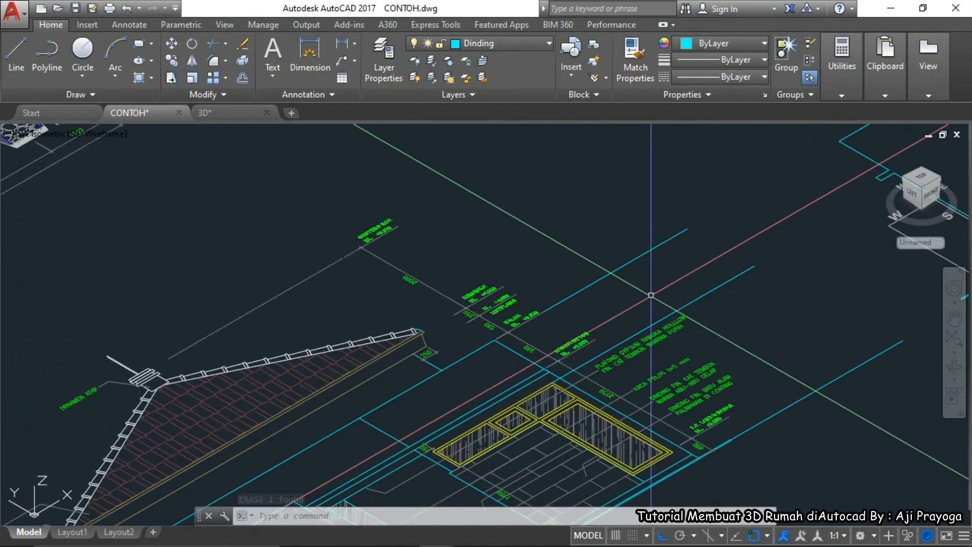
middle_click_drag(525, 399, 452, 279)
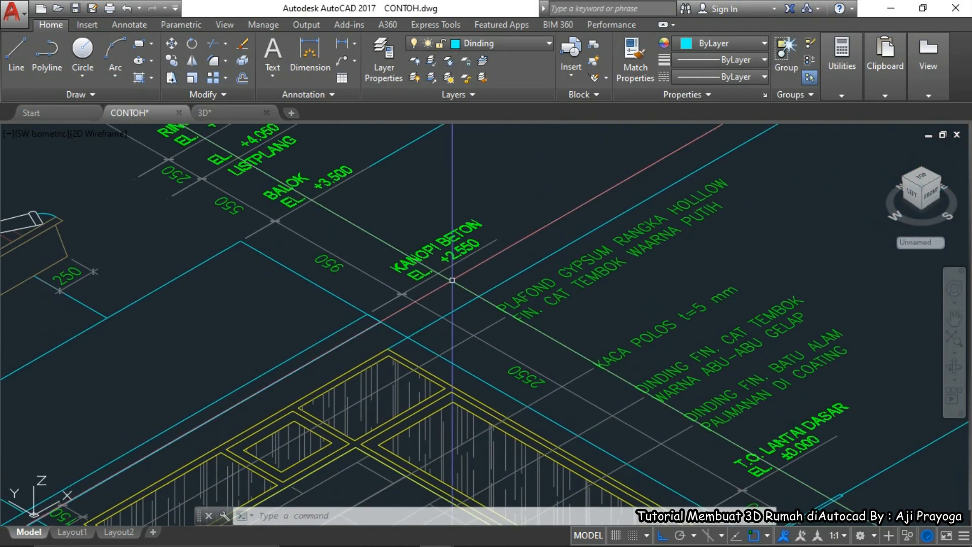
scroll(452, 280, "down", 2)
middle_click_drag(475, 399, 545, 308)
scroll(250, 377, "up", 2)
middle_click_drag(296, 375, 408, 272)
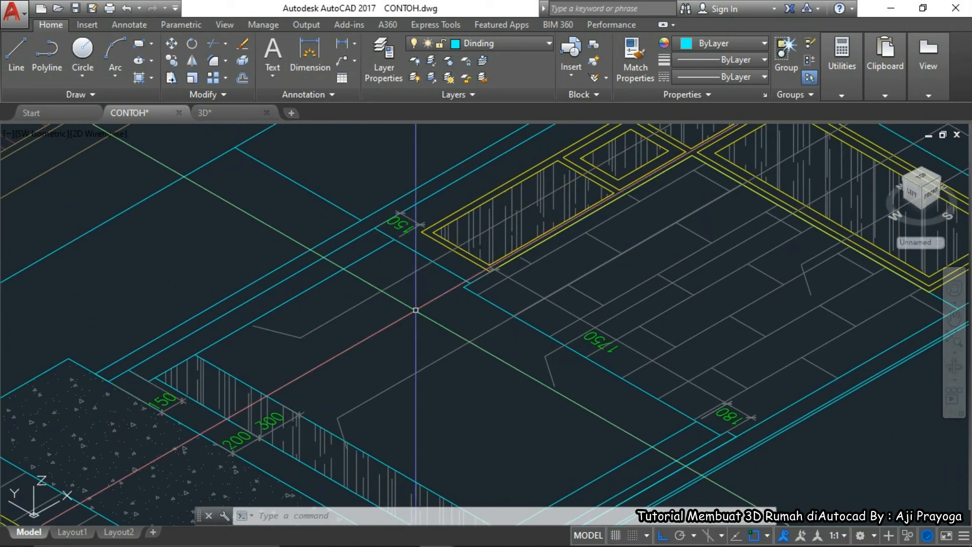
scroll(415, 310, "down", 5)
scroll(631, 228, "up", 8)
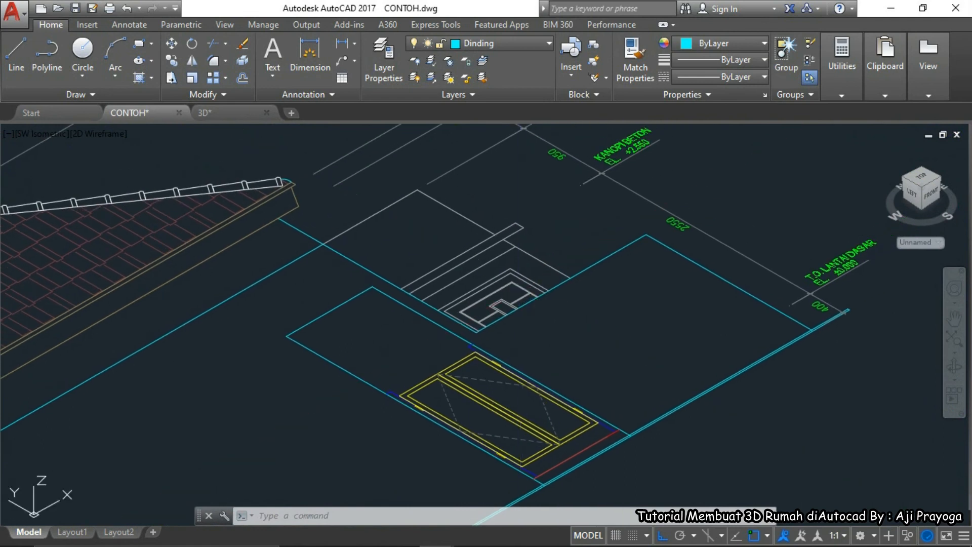
type("dist")
key("Return")
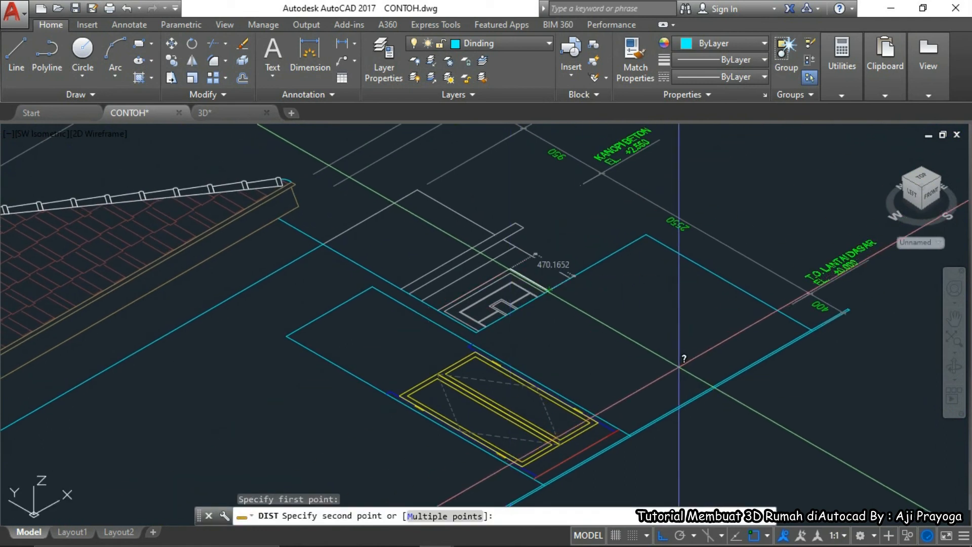
left_click(714, 387)
scroll(715, 354, "down", 10)
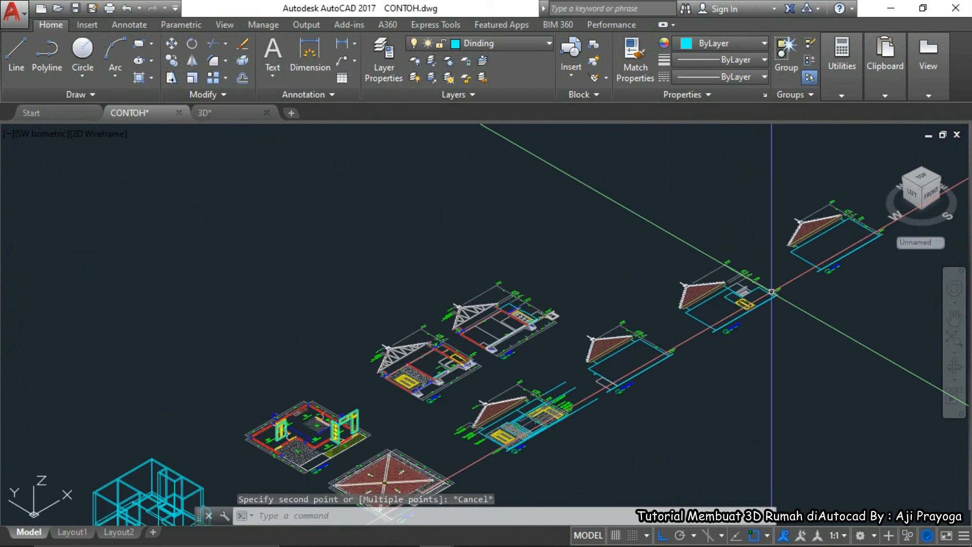
Draw a 2500 vertical reference line upward from the front base corner of the patterned door's outline solid
scroll(709, 319, "up", 10)
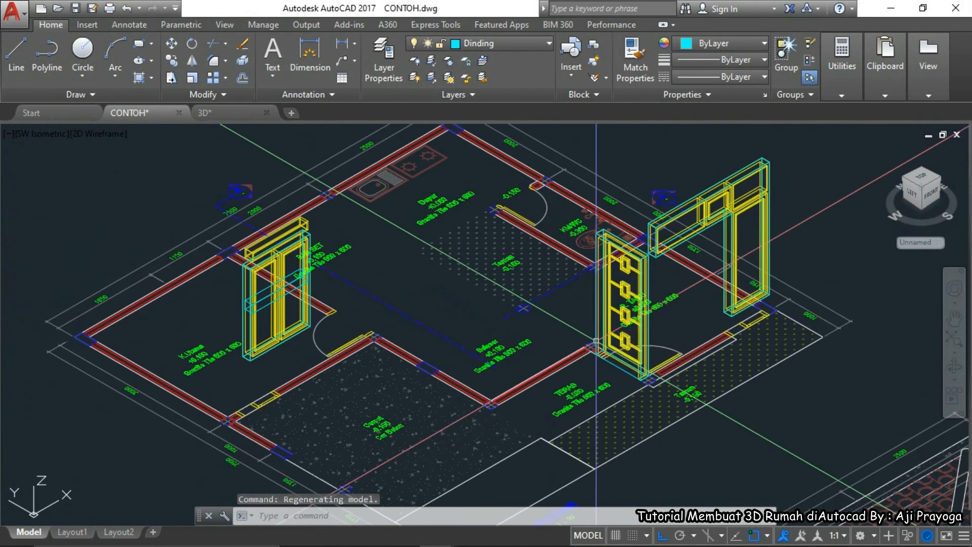
key("Return")
scroll(576, 383, "up", 6)
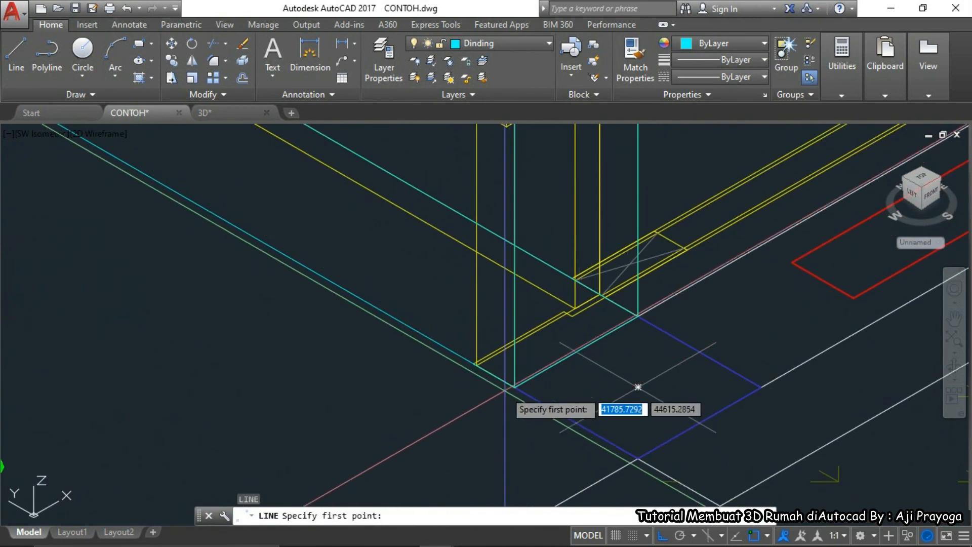
left_click(515, 387)
scroll(514, 387, "down", 5)
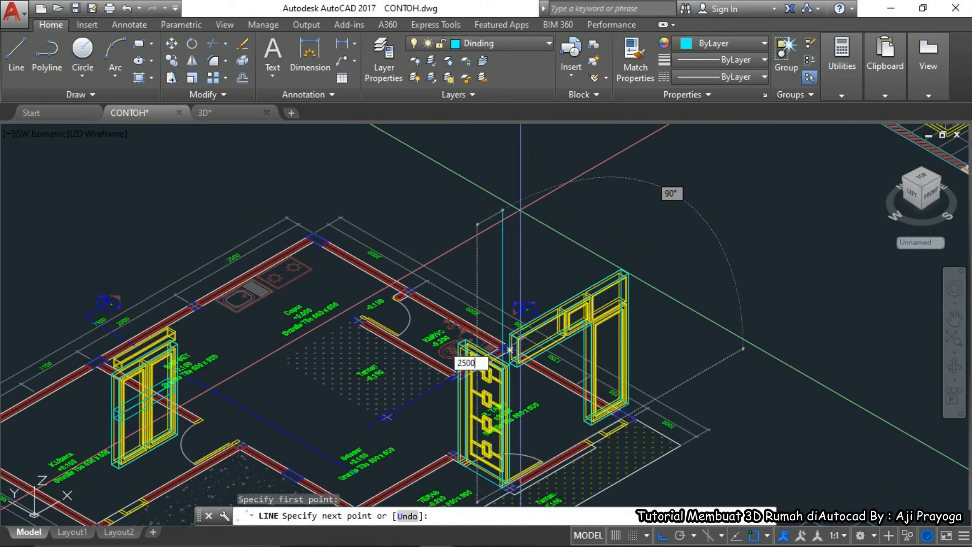
key("Escape")
Move the patterned door block and its outline solid straight up from their upper corner to the vertical reference line's upper end
scroll(500, 380, "up", 4)
left_click(557, 302)
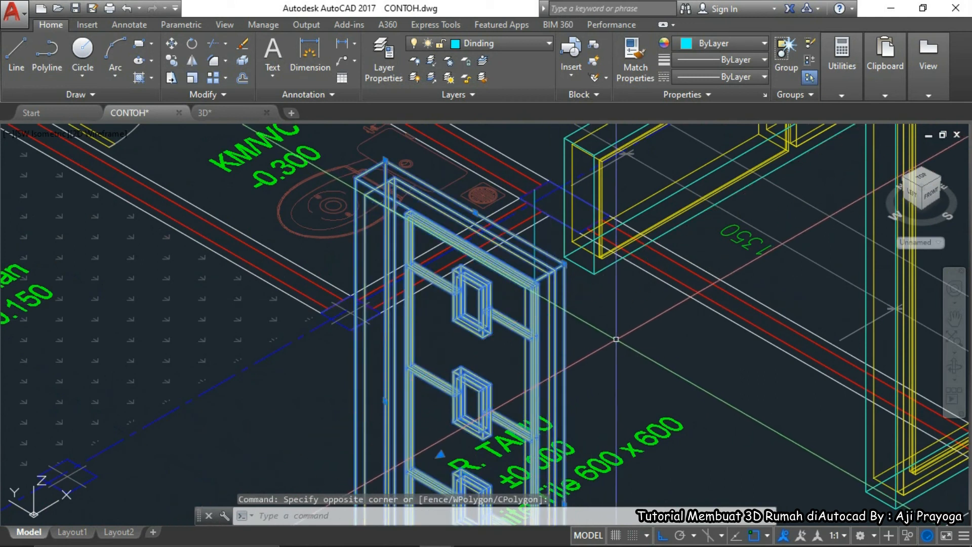
left_click(616, 339)
type("m")
key("Return")
scroll(532, 269, "up", 6)
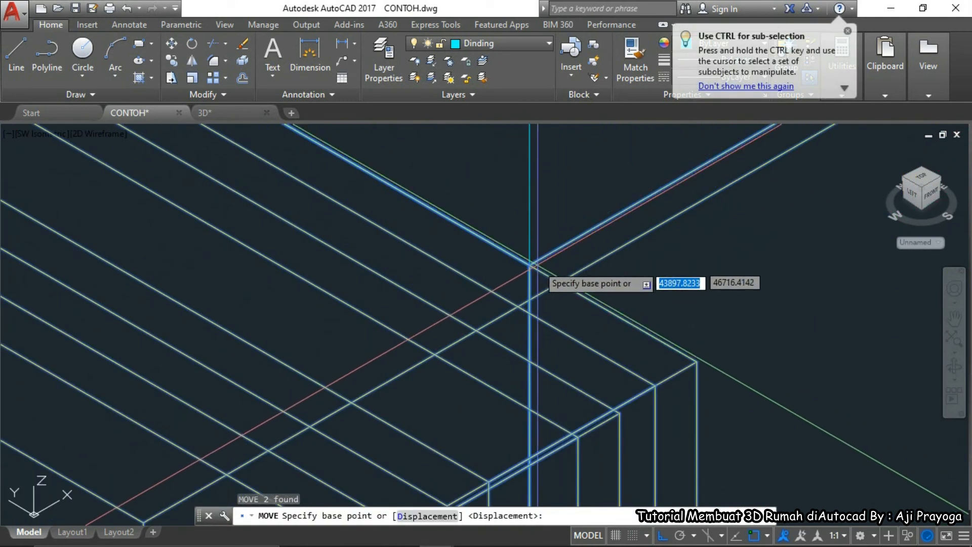
left_click(529, 264)
scroll(567, 318, "down", 6)
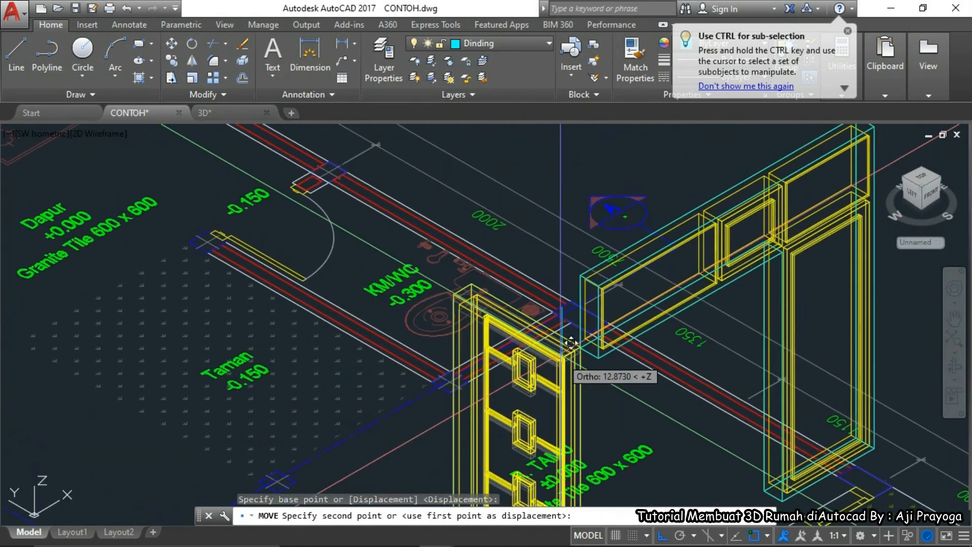
scroll(567, 319, "up", 6)
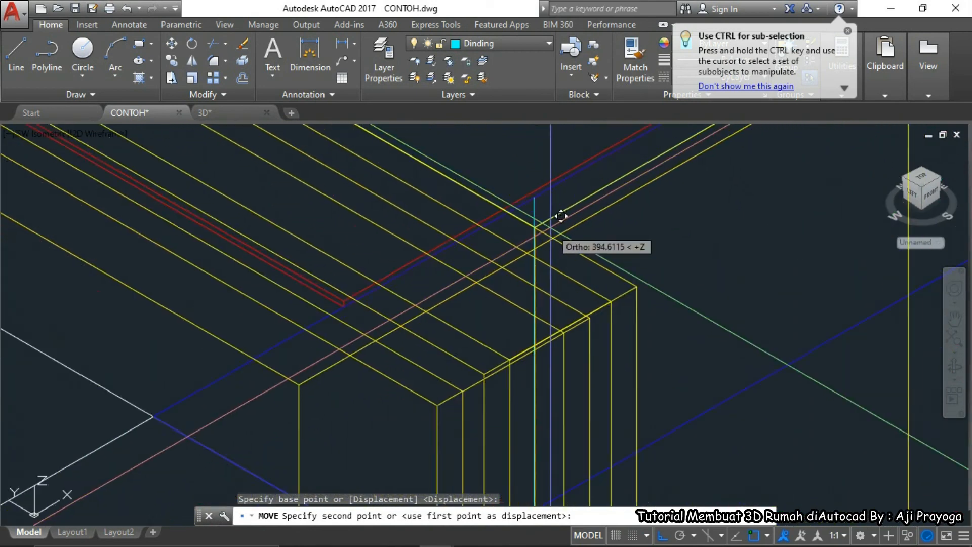
left_click(529, 175)
scroll(646, 278, "down", 8)
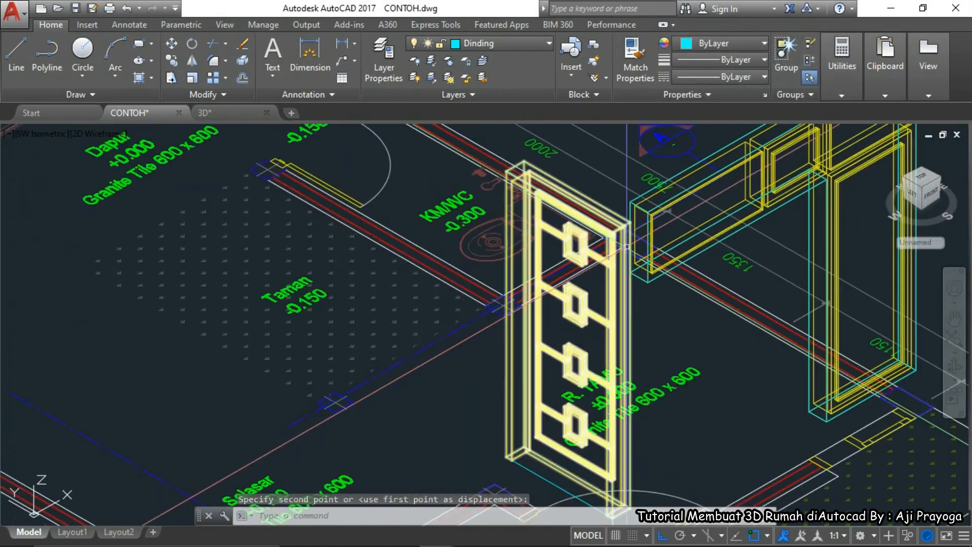
scroll(701, 218, "up", 6)
left_click(705, 186)
left_click(648, 240)
scroll(654, 274, "down", 4)
scroll(507, 275, "up", 6)
scroll(648, 271, "up", 4)
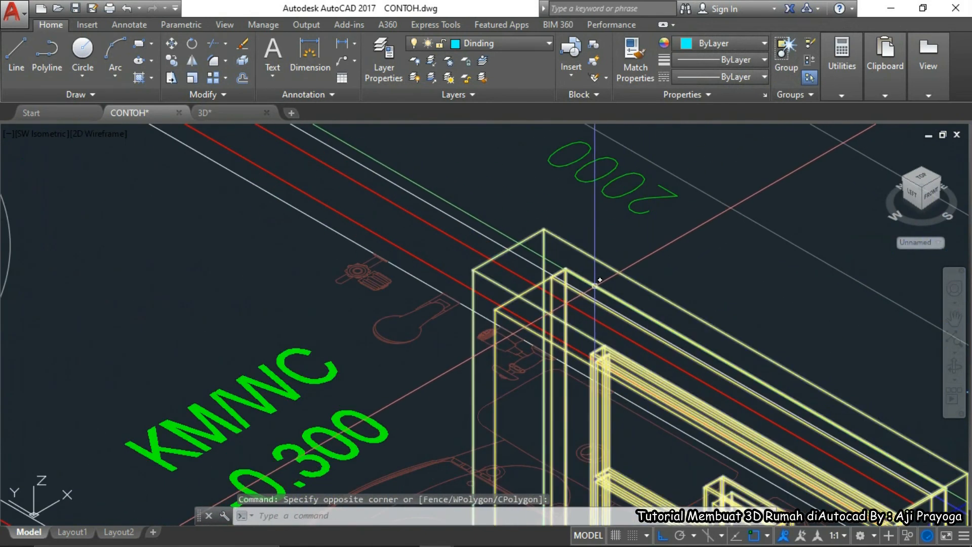
left_click(617, 249)
scroll(595, 264, "down", 5)
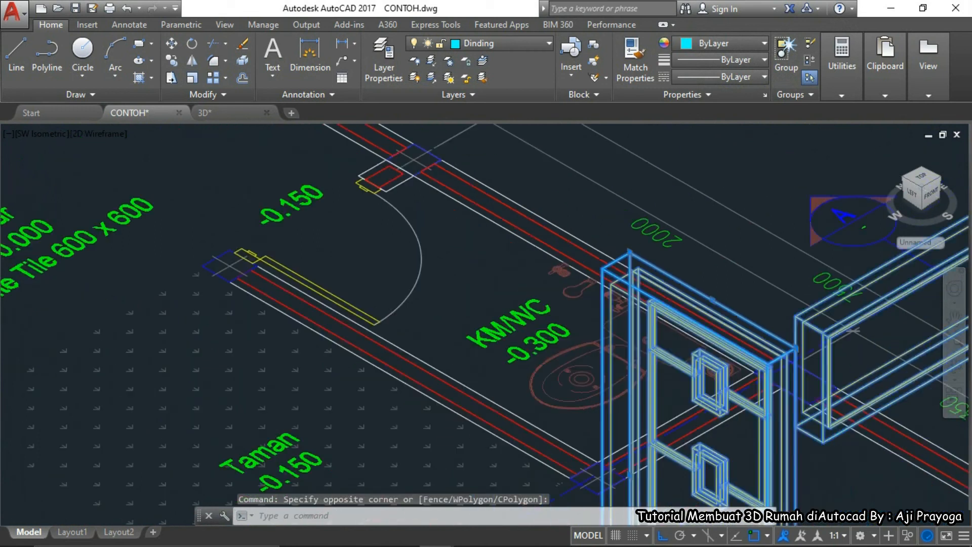
left_click(470, 253)
key("Escape")
Move the small horizontal outline solid from its lower corner up around the narrow transom block above the double window
scroll(264, 301, "up", 2)
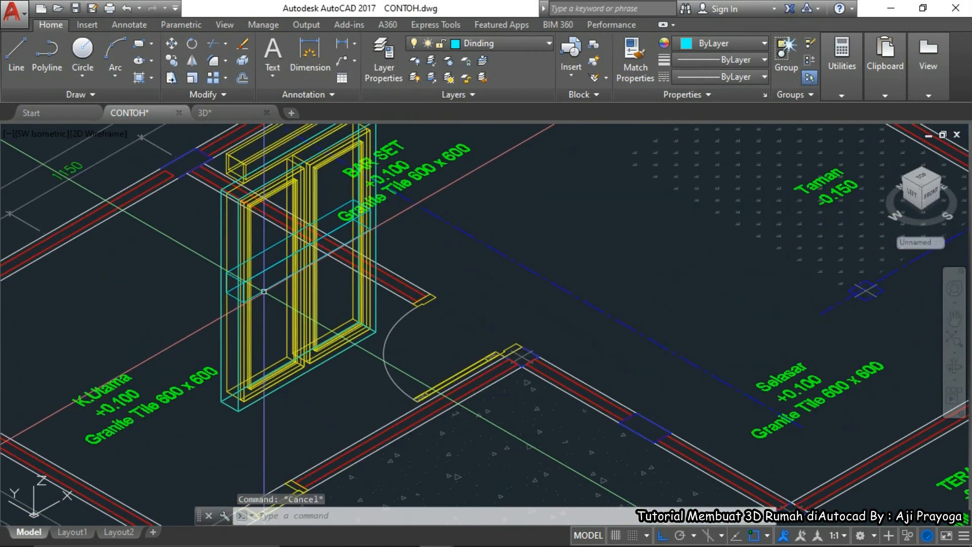
scroll(266, 301, "up", 2)
type("m")
key("Return")
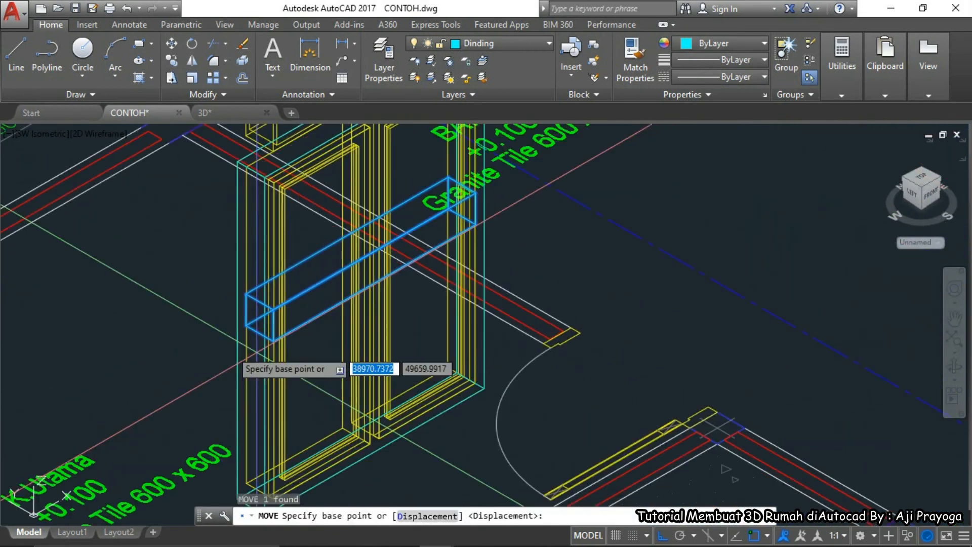
left_click(246, 323)
scroll(266, 369, "down", 4)
scroll(248, 324, "up", 6)
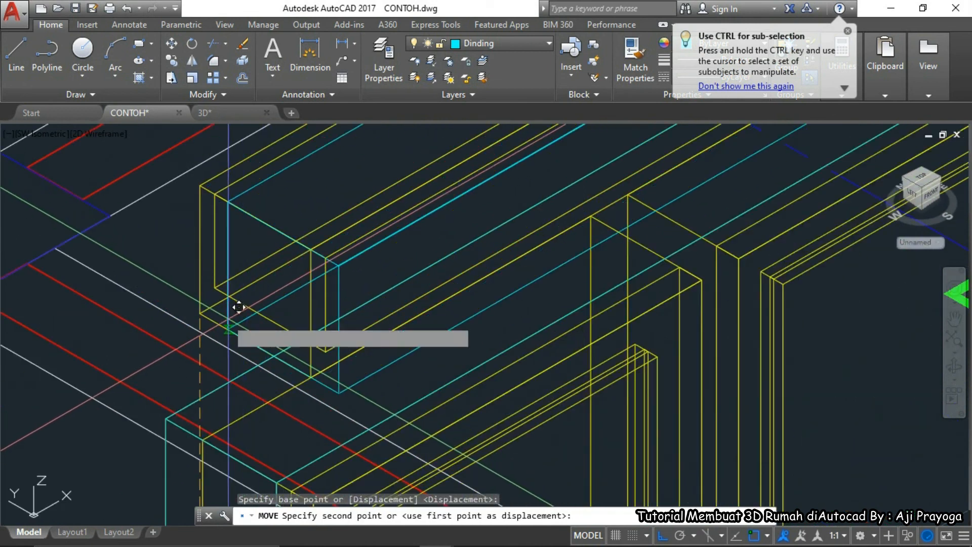
left_click(210, 301)
scroll(265, 290, "down", 2)
Unite the transom's outline solid with the double window's outline solid using Union
type("U")
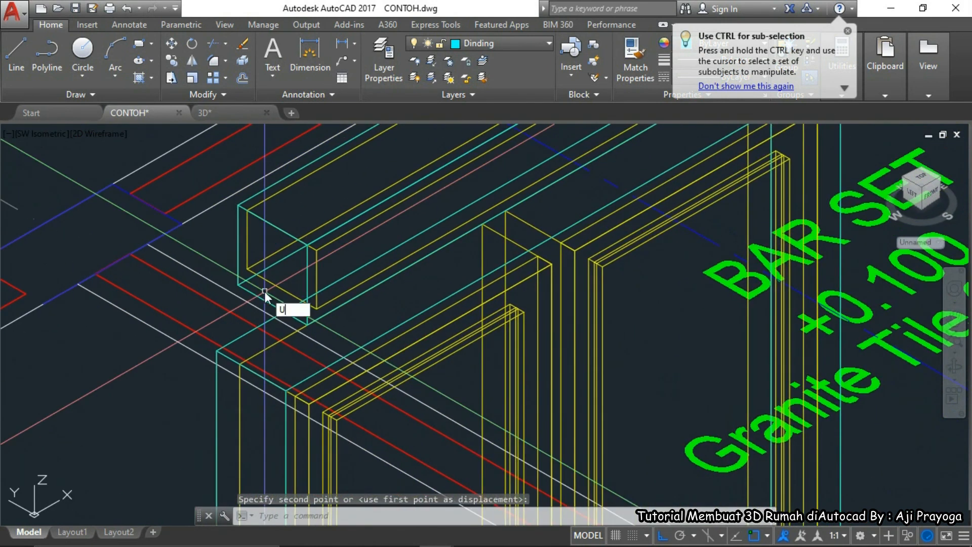
type("ni")
key("Return")
left_click(238, 285)
left_click(238, 359)
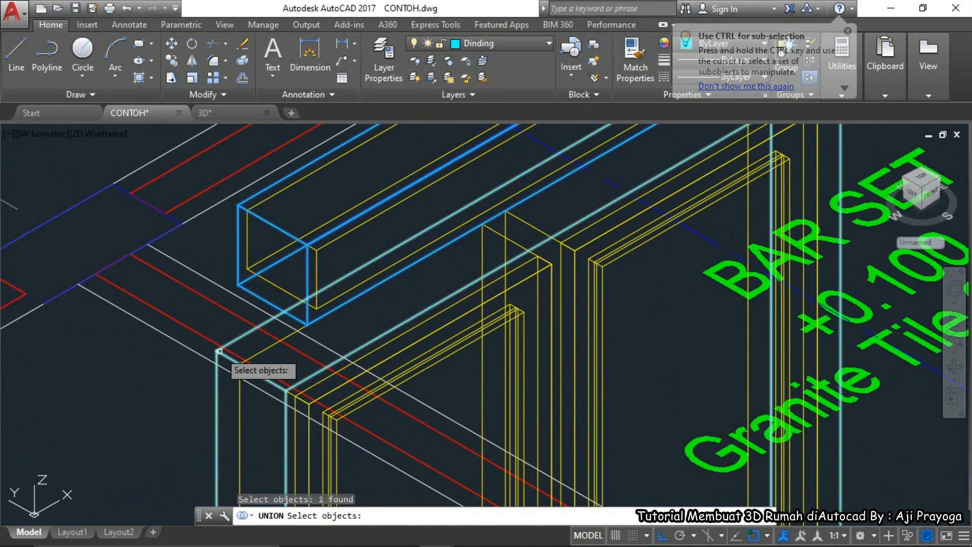
key("Return")
Move the double window, patterned door and L-shaped frame with their outline solids 20000 along the X axis into the 3D wall model
scroll(327, 418, "down", 6)
scroll(520, 324, "up", 3)
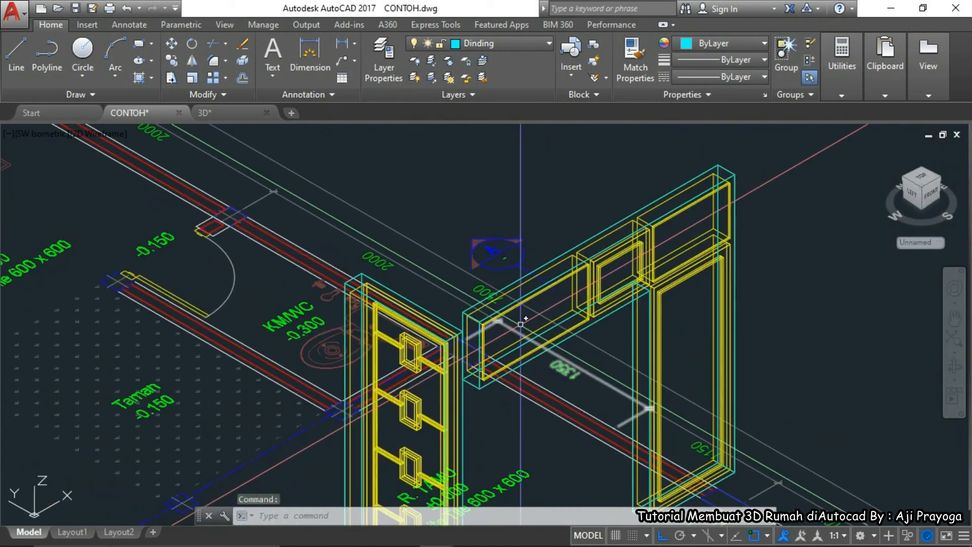
left_click(632, 189)
left_click(621, 232)
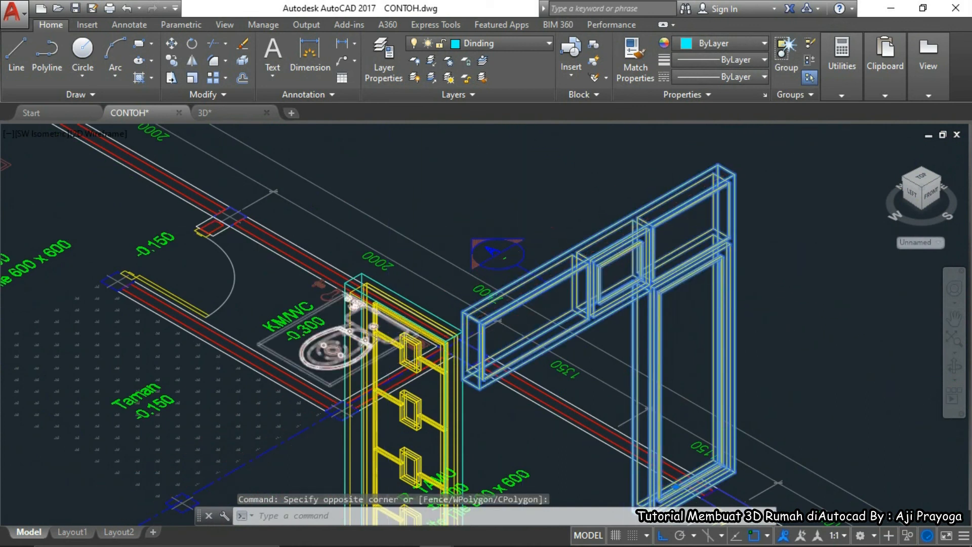
scroll(471, 254, "up", 4)
scroll(479, 283, "down", 8)
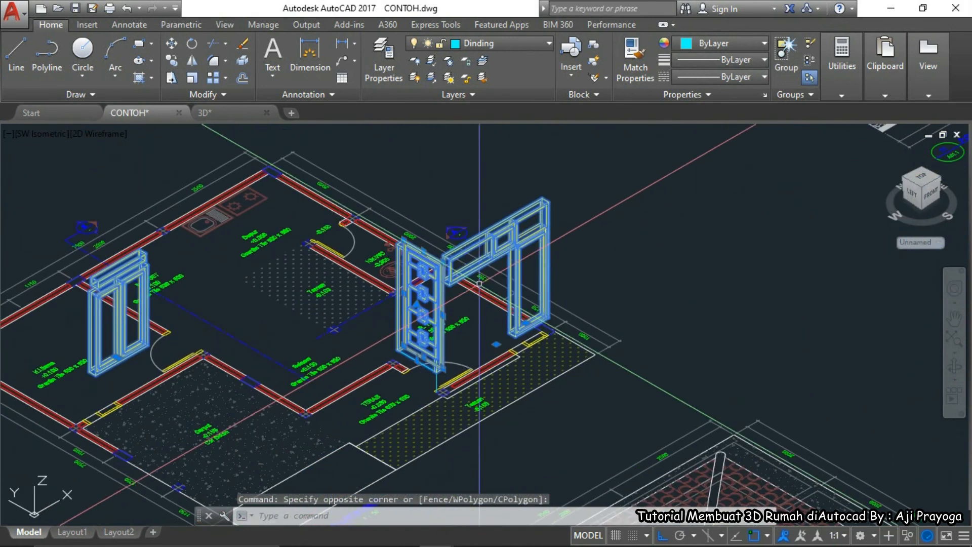
type("m")
key("Return")
scroll(726, 273, "down", 6)
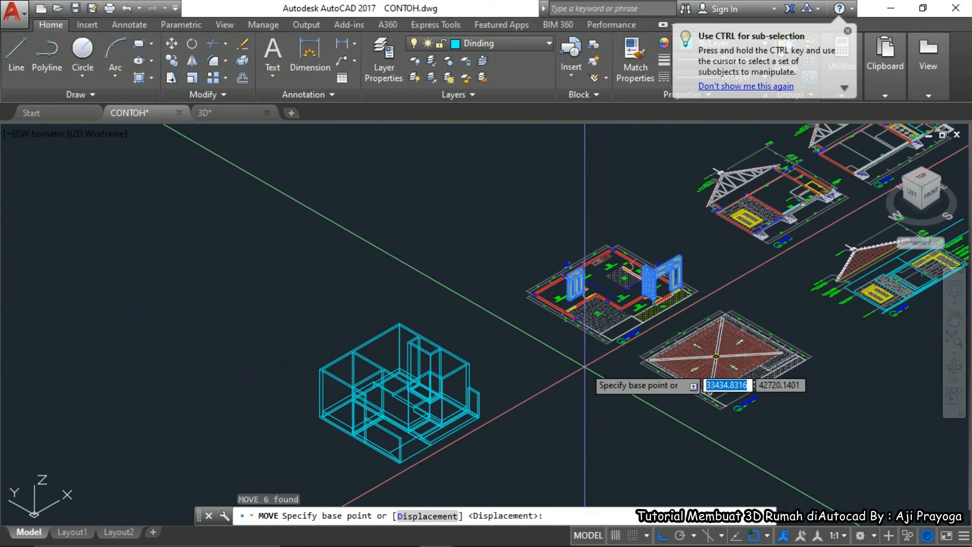
left_click(604, 376)
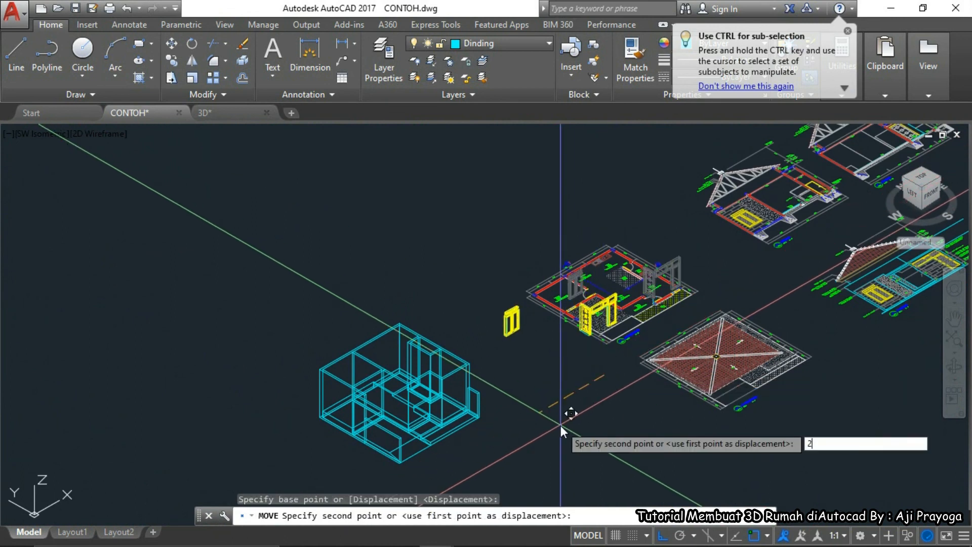
key("Return")
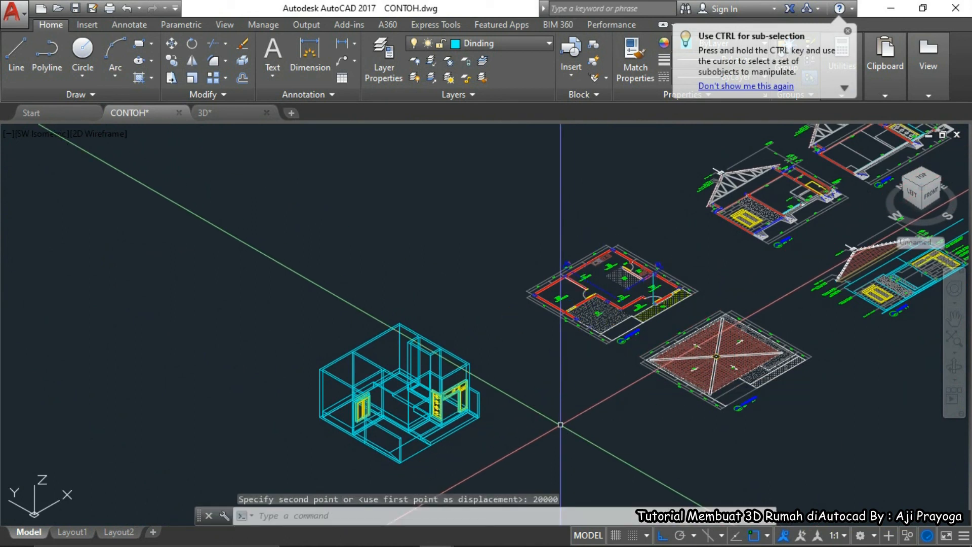
Display the 3D wall model with hidden lines removed using HIDE to check the door and window placement
scroll(354, 440, "up", 5)
type("HIDE")
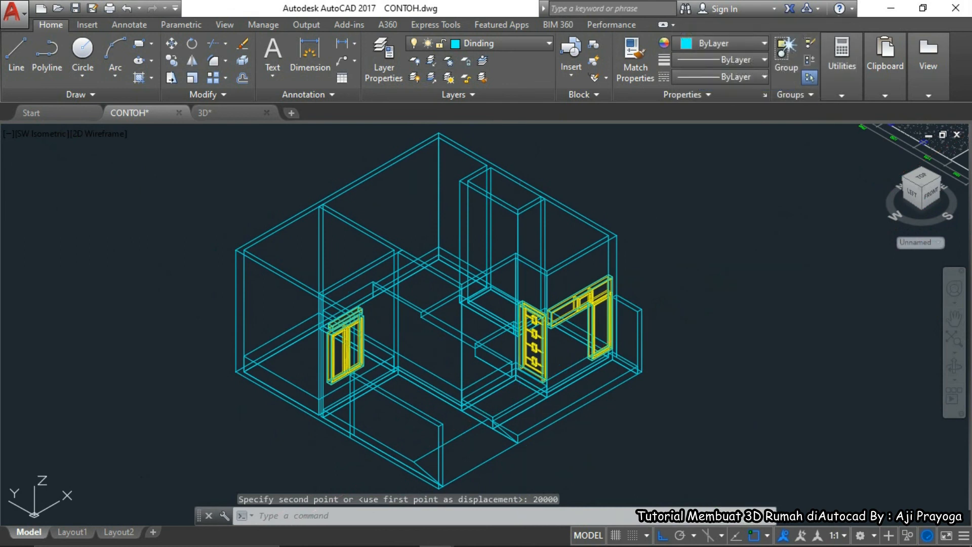
key("Return")
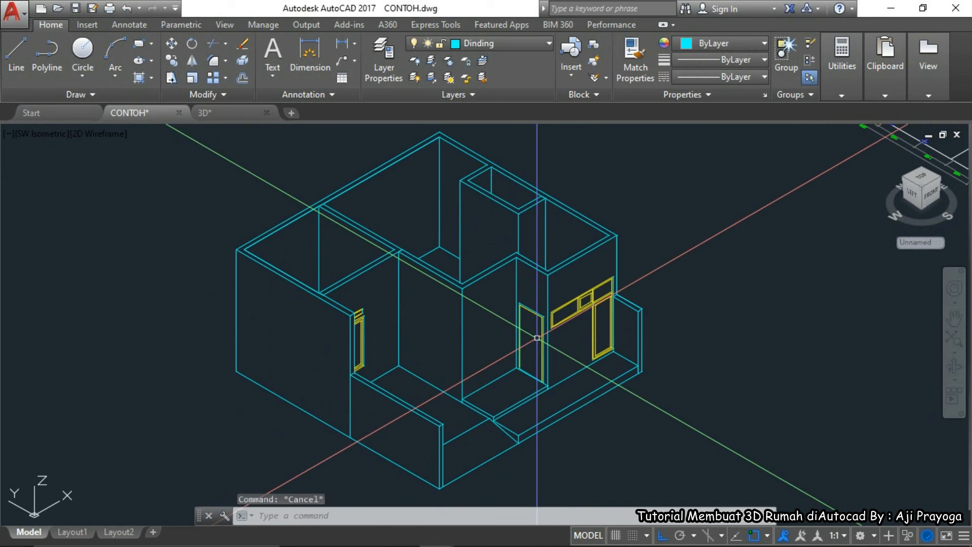
Subtract the L-shaped frame, patterned door and double window outline solids from the house's wall solid to cut their openings
key("Return")
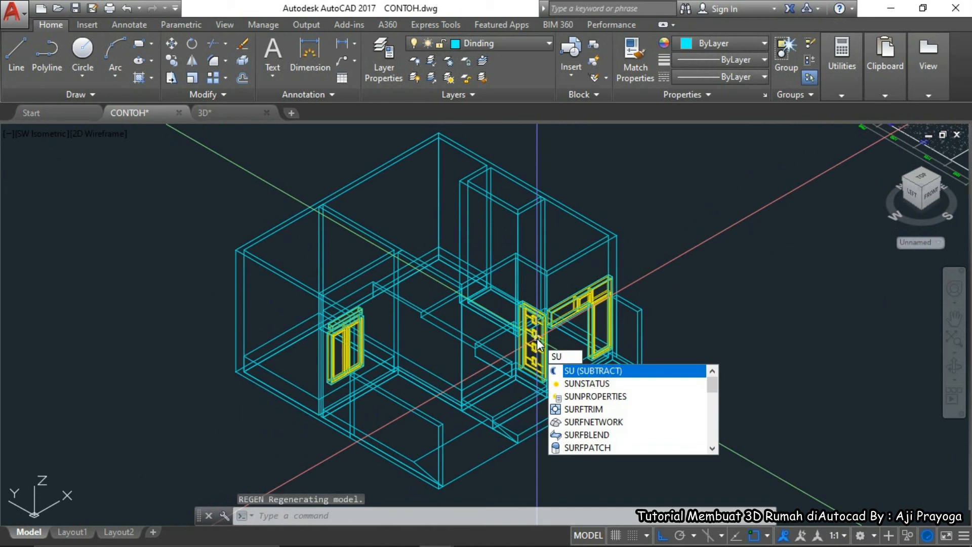
key("Return")
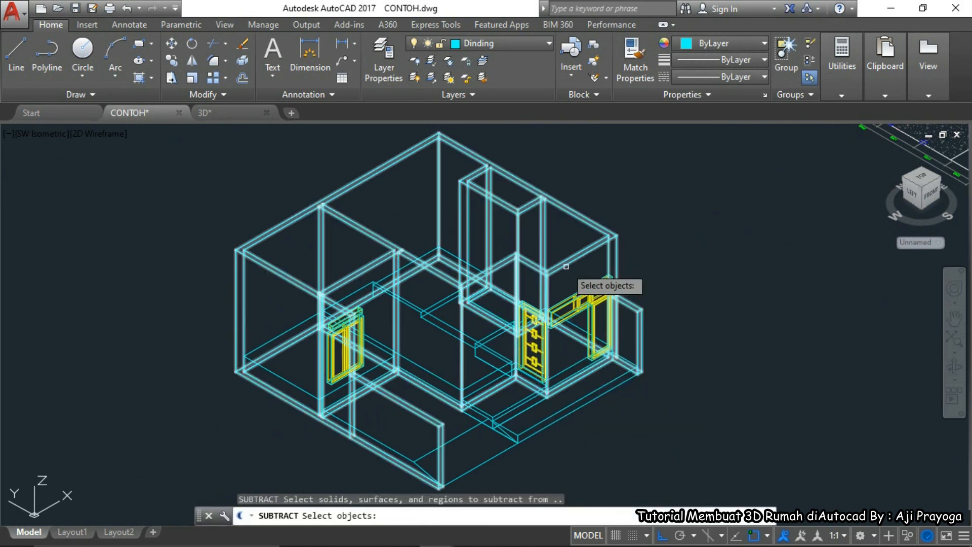
left_click(566, 265)
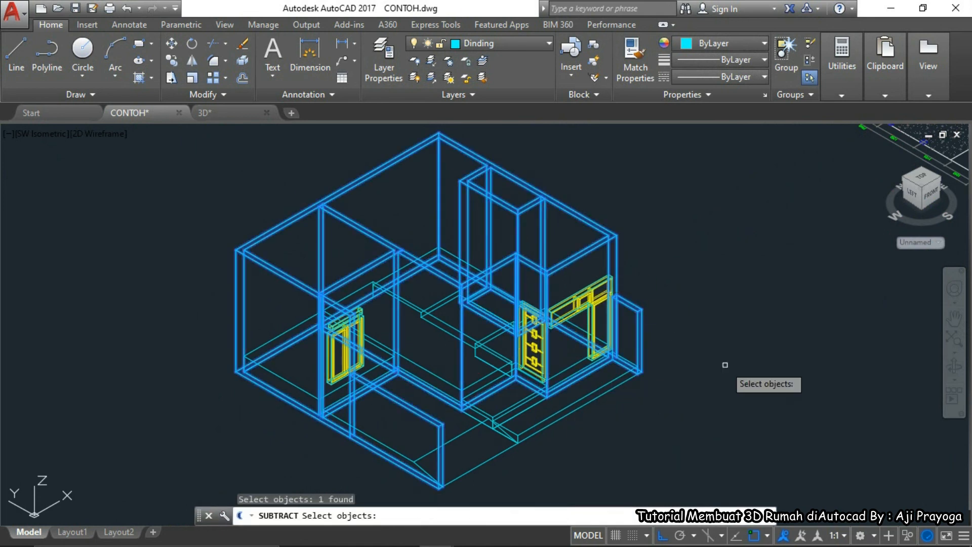
key("Return")
scroll(589, 351, "up", 5)
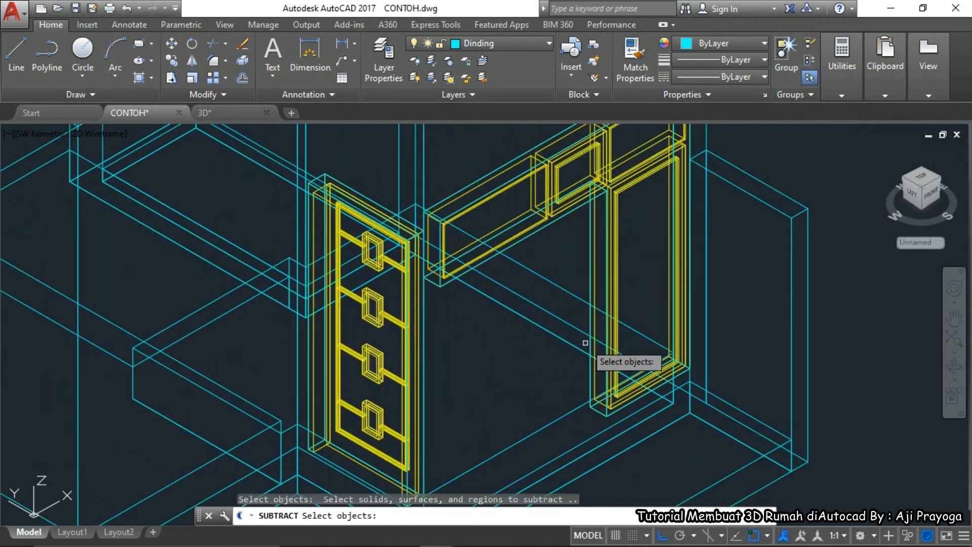
left_click(581, 207)
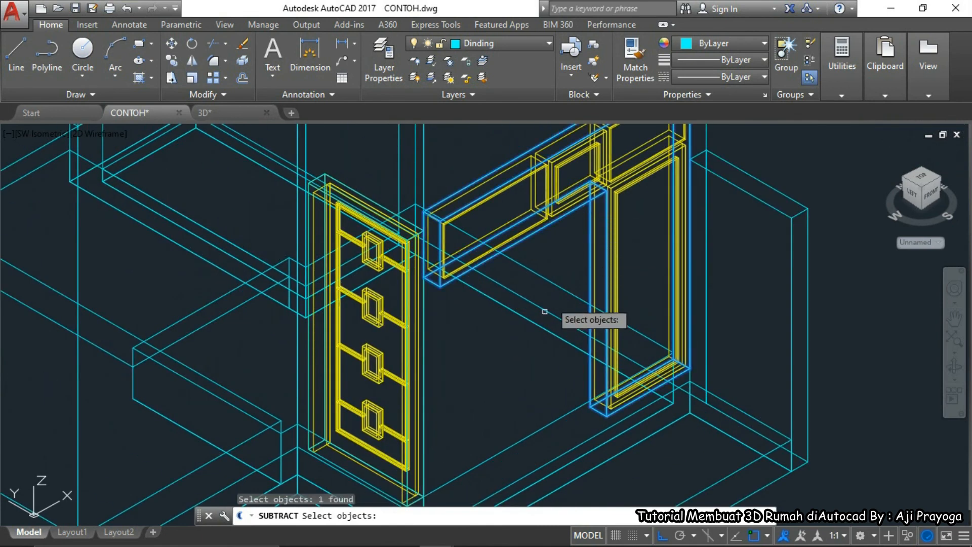
left_click(309, 437)
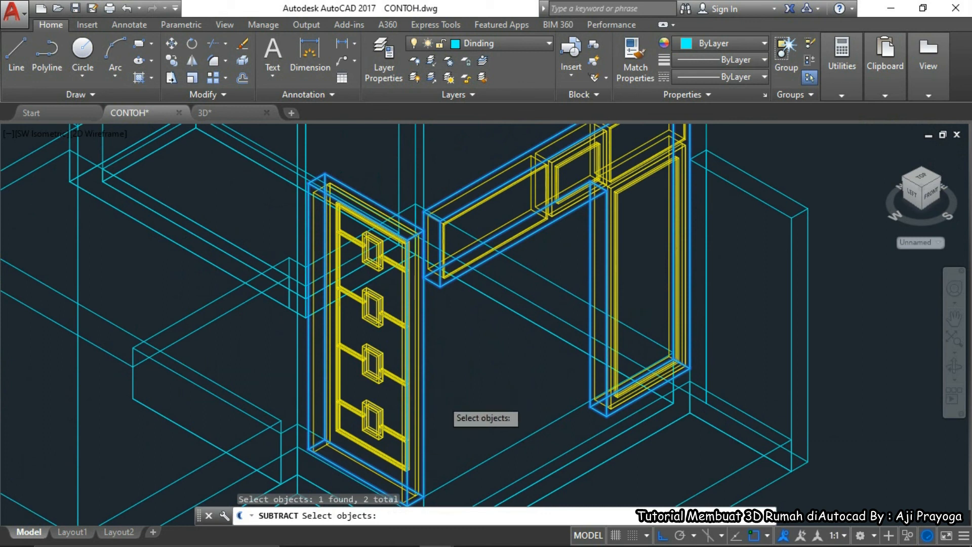
scroll(354, 370, "down", 3)
scroll(263, 340, "up", 4)
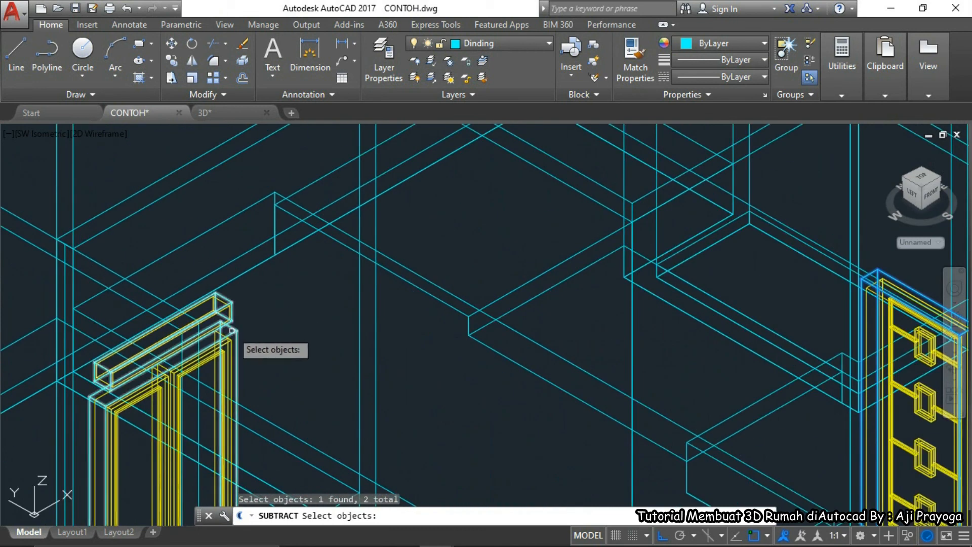
left_click(232, 330)
scroll(232, 330, "down", 6)
key("Return")
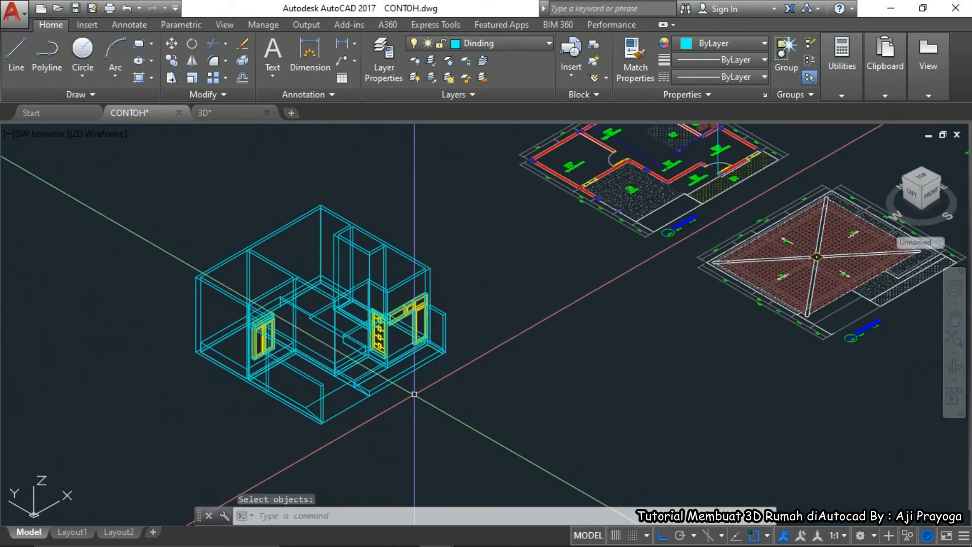
Display the walls with hidden lines removed using HIDE to check the cut door and window openings
middle_click_drag(413, 400, 457, 415)
type("H")
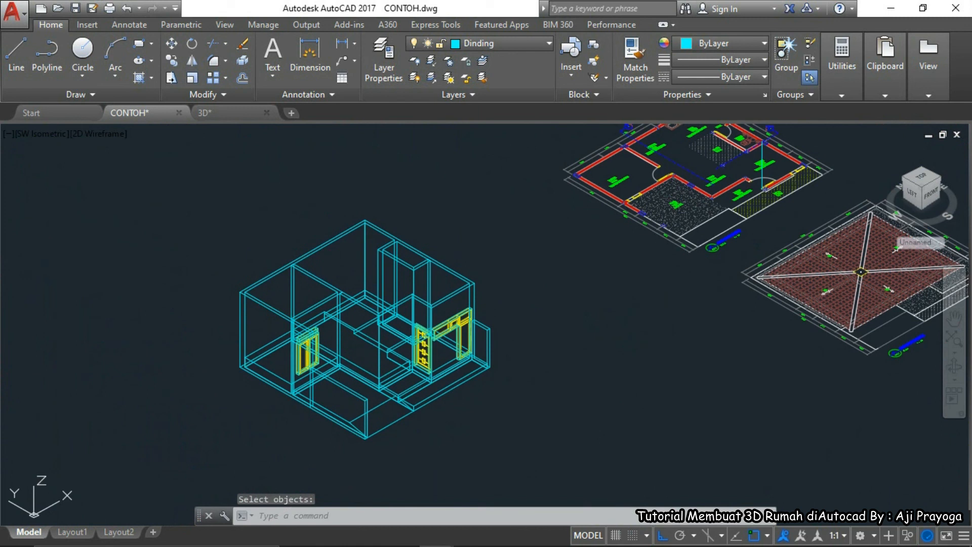
key("Return")
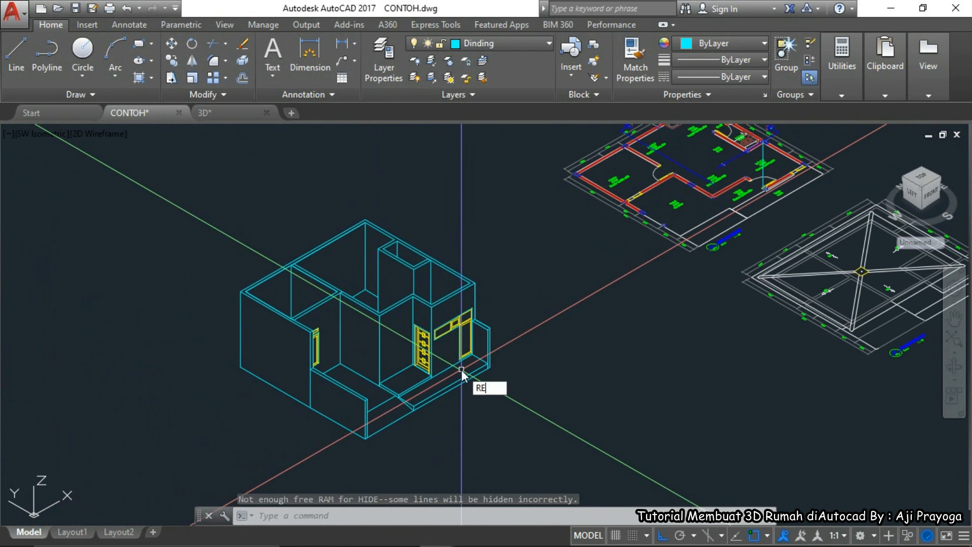
Examine the regenerated wireframe house model with its door and windows from several angles and beside the 2D plans
scroll(405, 420, "up", 5)
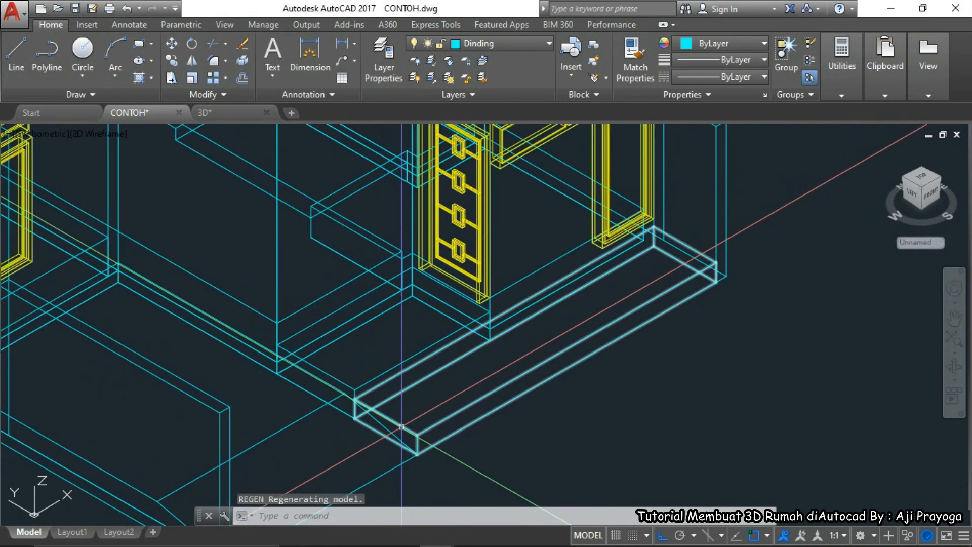
left_click(401, 426)
key("Escape")
scroll(401, 426, "down", 10)
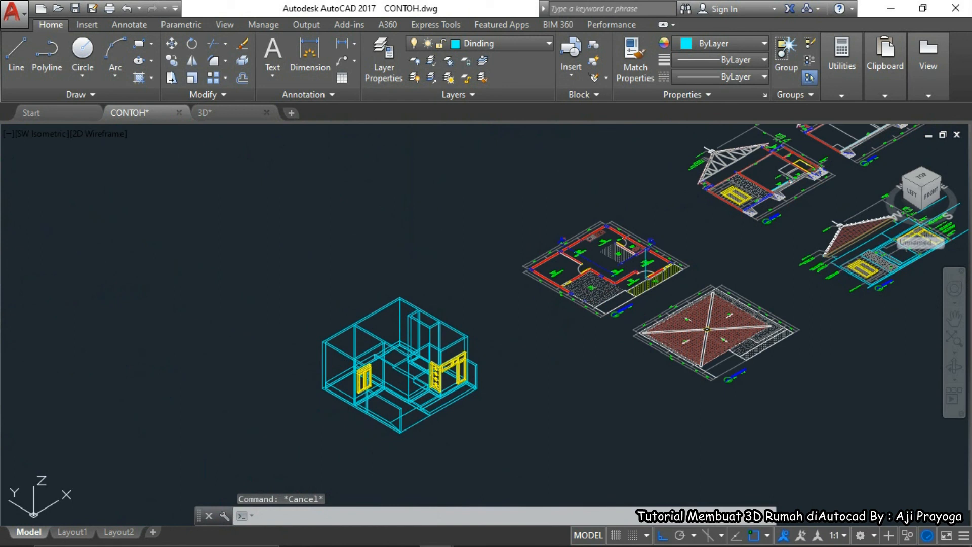
middle_click_drag(334, 372, 421, 348, "shift")
scroll(358, 374, "up", 4)
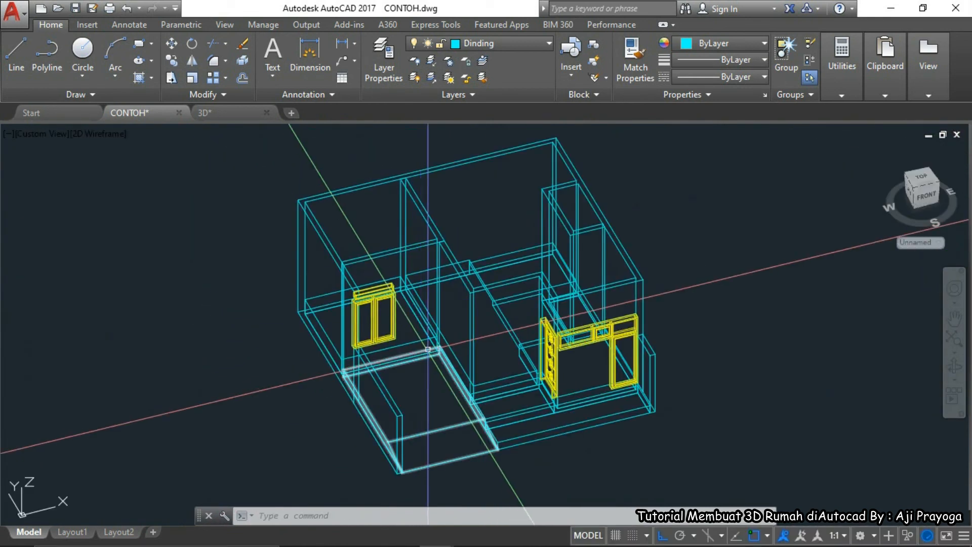
middle_click_drag(425, 383, 513, 384)
middle_click_drag(481, 423, 397, 379, "shift")
middle_click_drag(526, 382, 499, 409)
middle_click_drag(381, 392, 472, 386, "shift")
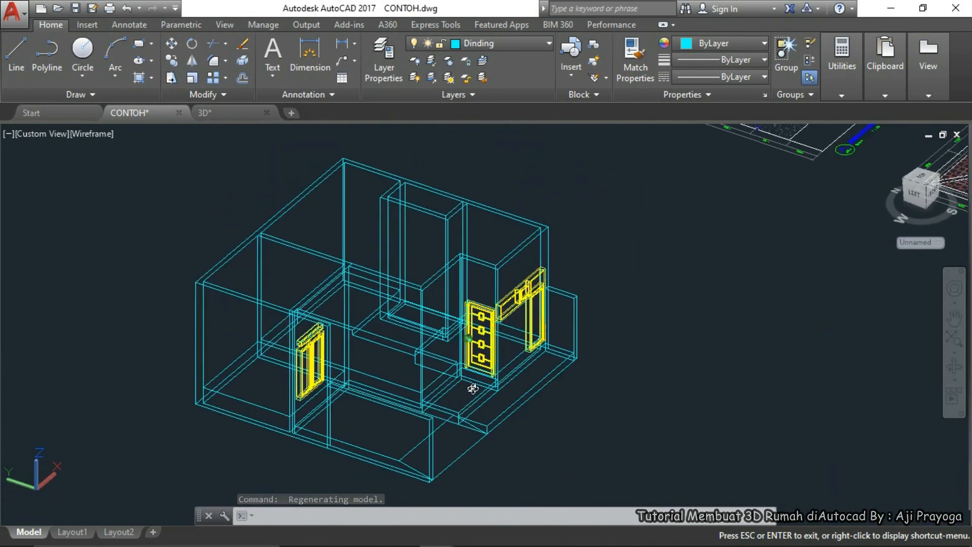
scroll(577, 319, "down", 3)
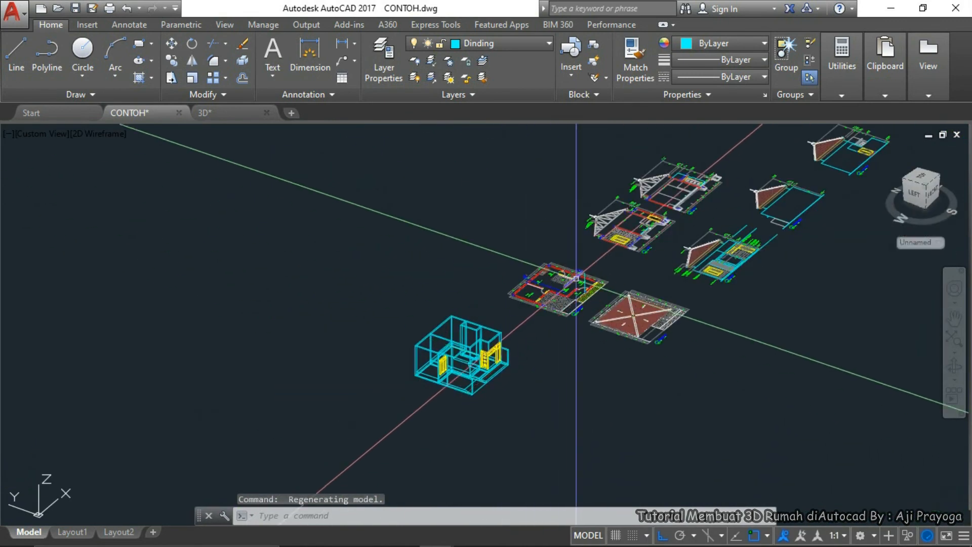
scroll(589, 319, "up", 10)
scroll(589, 320, "down", 5)
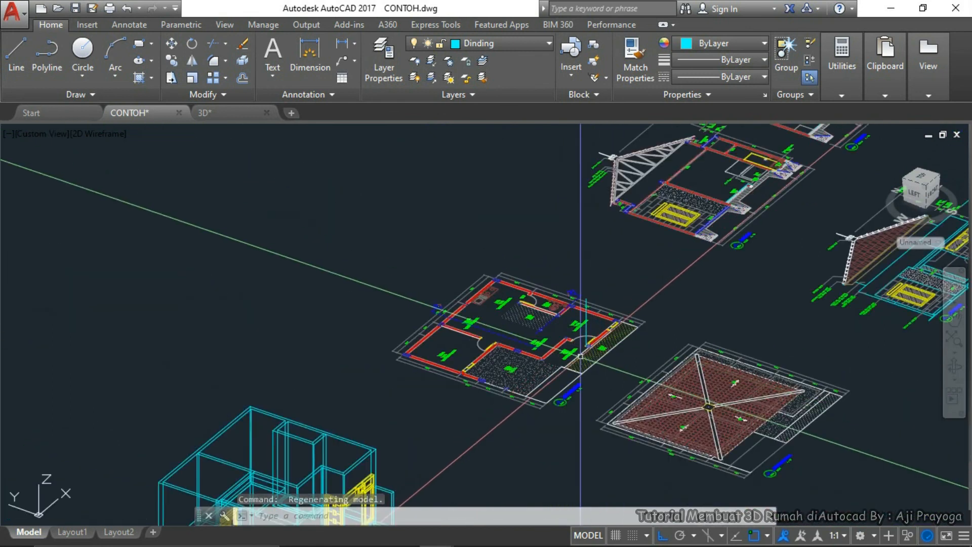
scroll(431, 469, "up", 3)
middle_click_drag(430, 470, 520, 389)
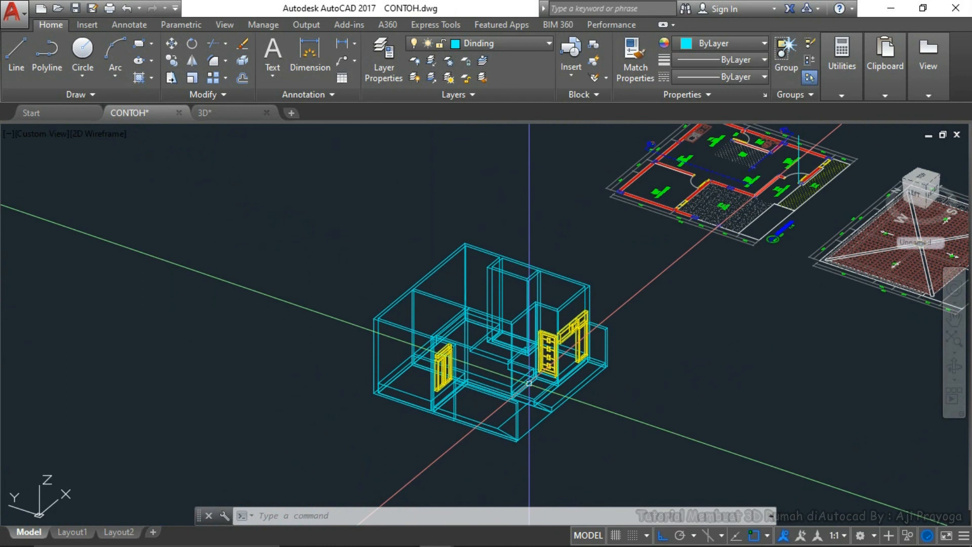
left_click(828, 532)
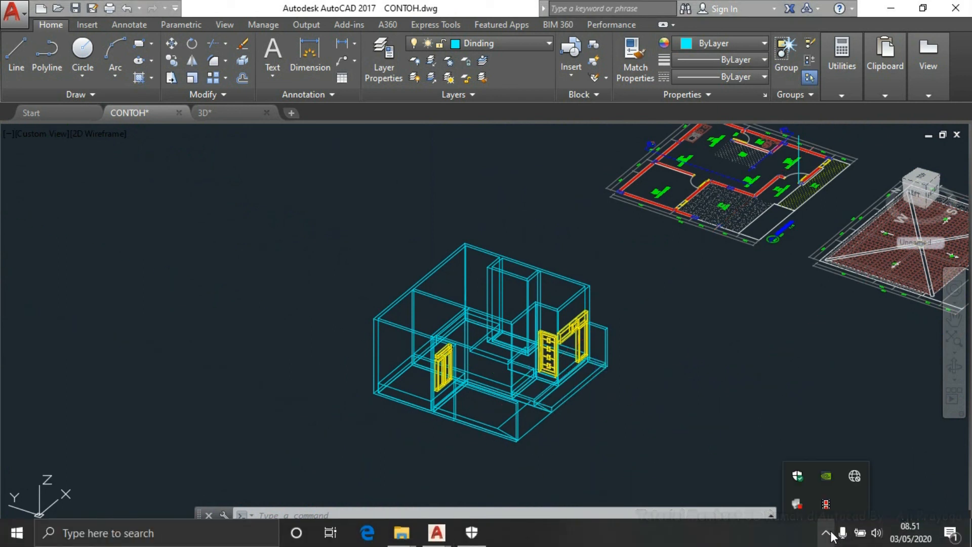